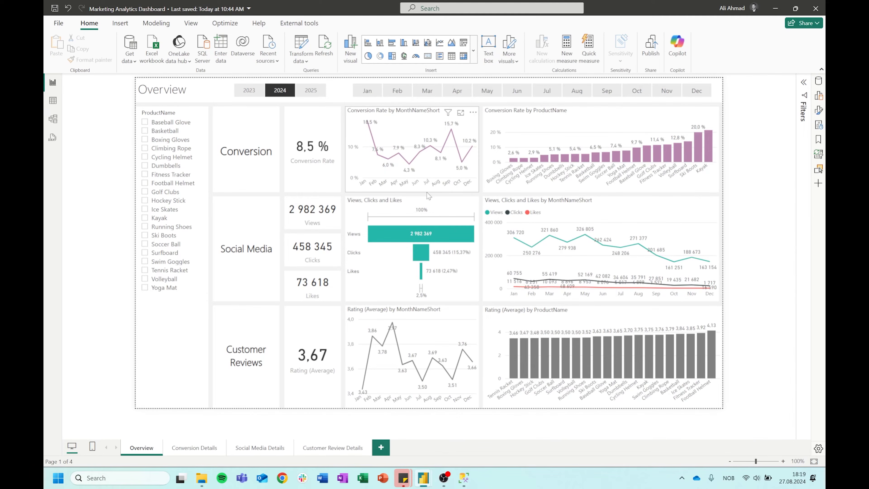
# Examine the Conversion Details, Social Media Details and Customer Review Details pages of the finished marketing dashboard
pyautogui.click(209, 449)
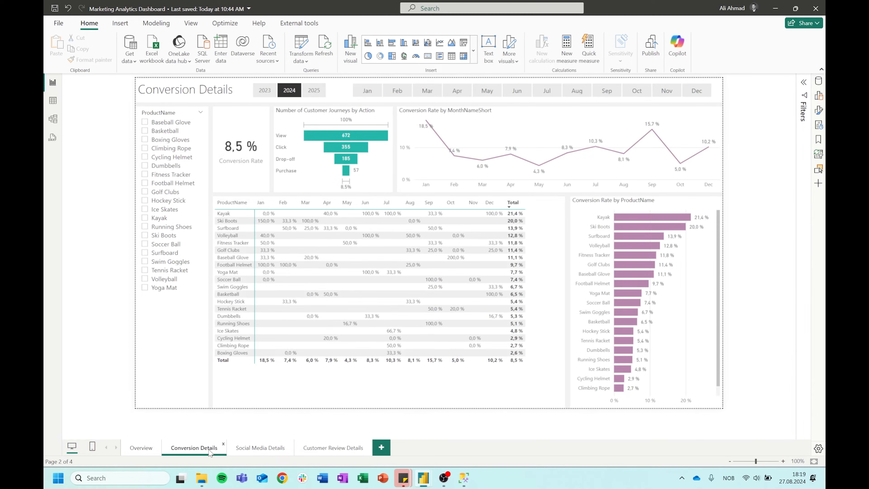
pyautogui.click(270, 450)
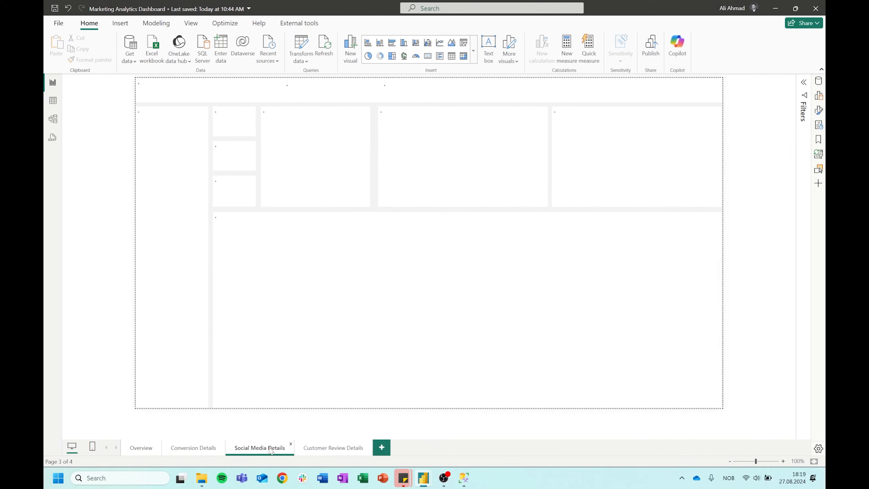
pyautogui.click(315, 447)
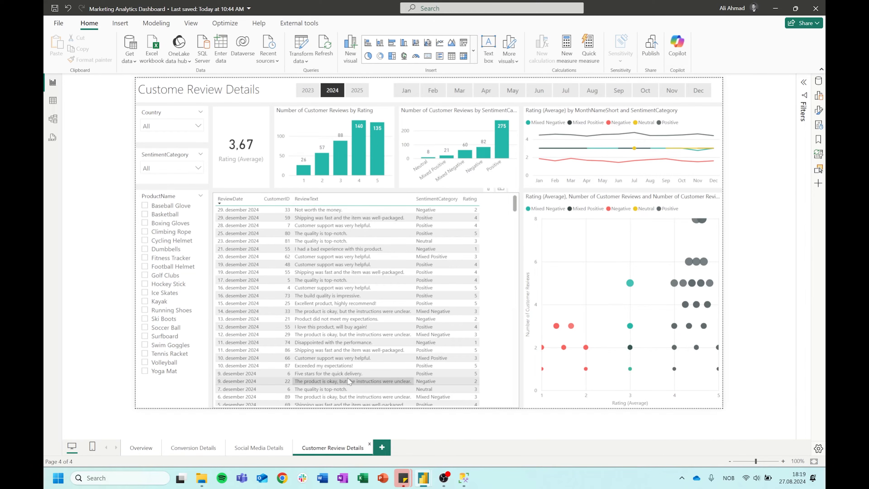
# Examine the finished dashboard's table relationships and the measures in its _Calculations table, ending on the Overview page
pyautogui.click(52, 122)
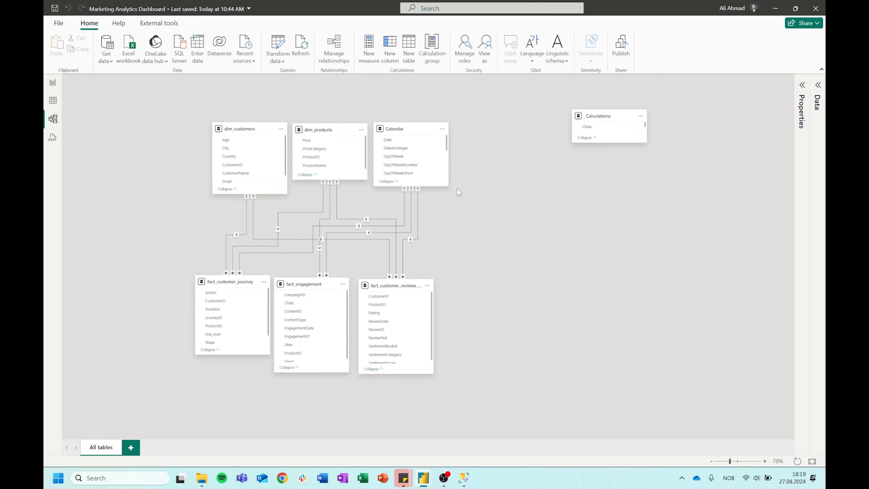
pyautogui.click(53, 84)
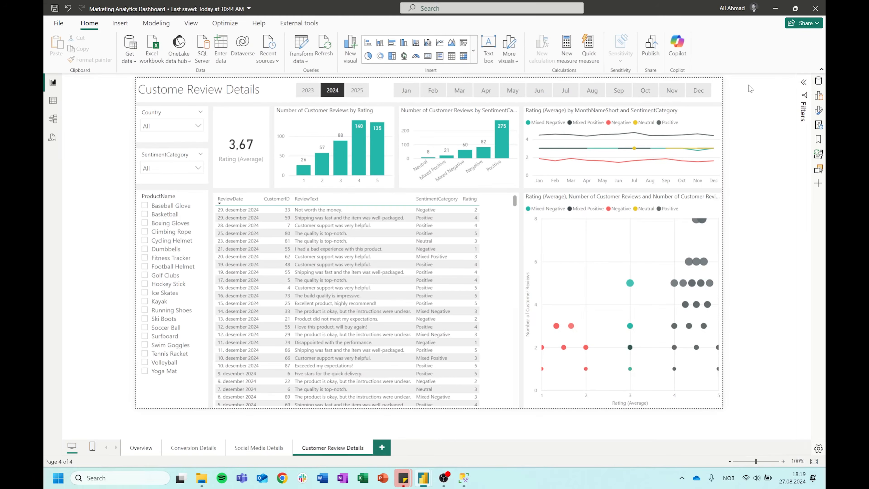
pyautogui.click(814, 84)
pyautogui.click(711, 115)
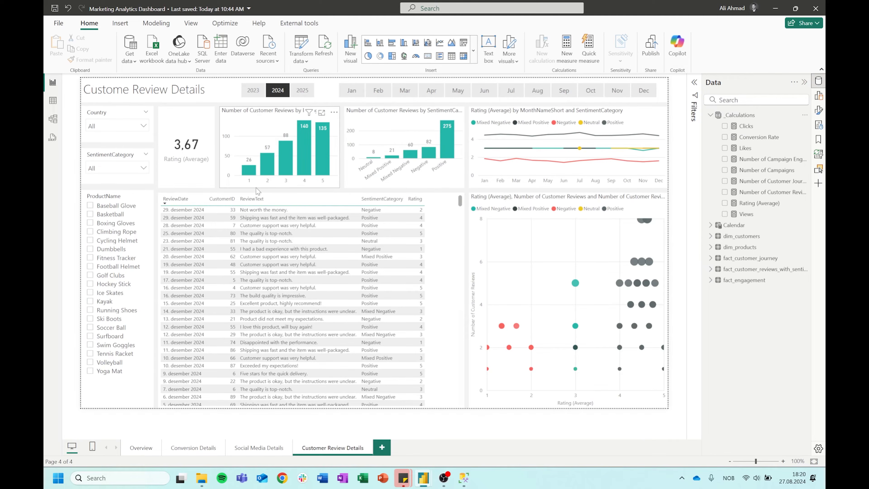
pyautogui.click(137, 448)
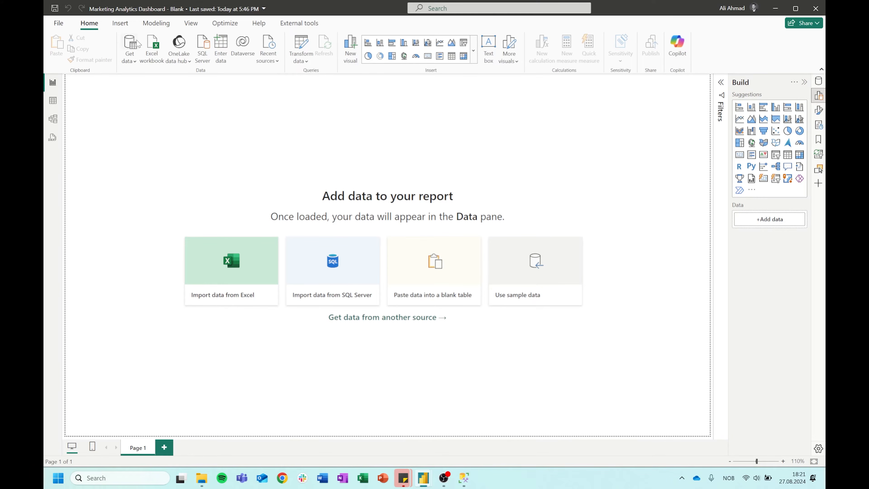
# In the blank report, set up a SQL Server import from server ALI-LT2024\SQLEXPRESS, database PortfolioProject_MarketingAnalytics
pyautogui.click(818, 81)
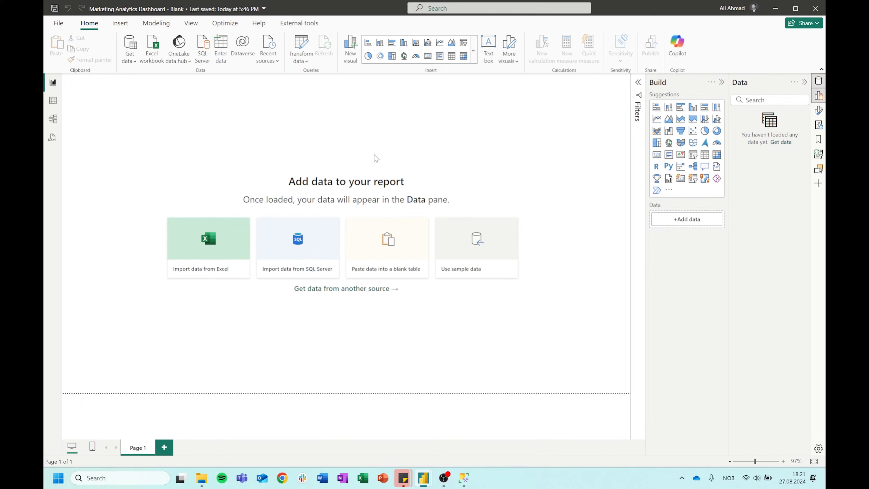
pyautogui.click(133, 61)
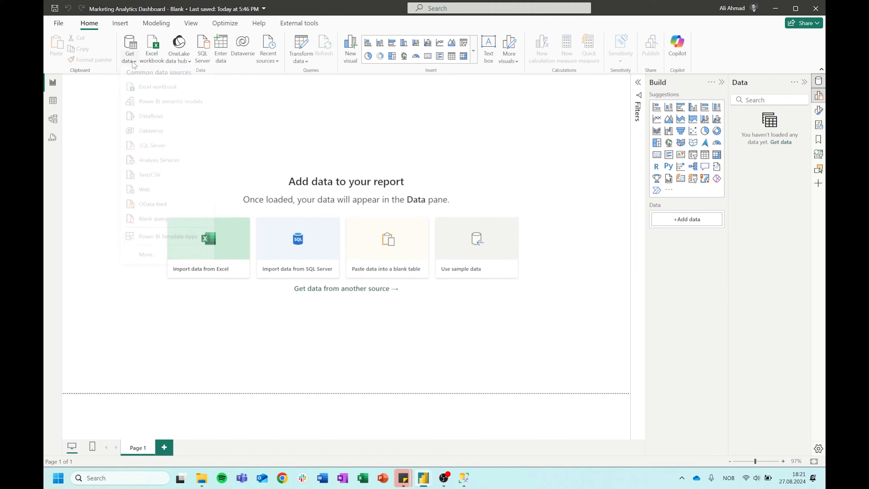
pyautogui.click(157, 152)
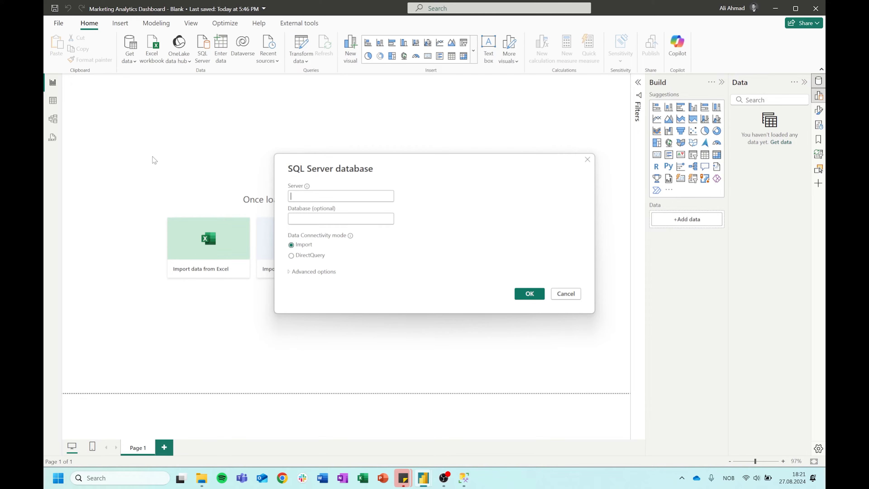
pyautogui.write('ALI-LT2024\\SQL')
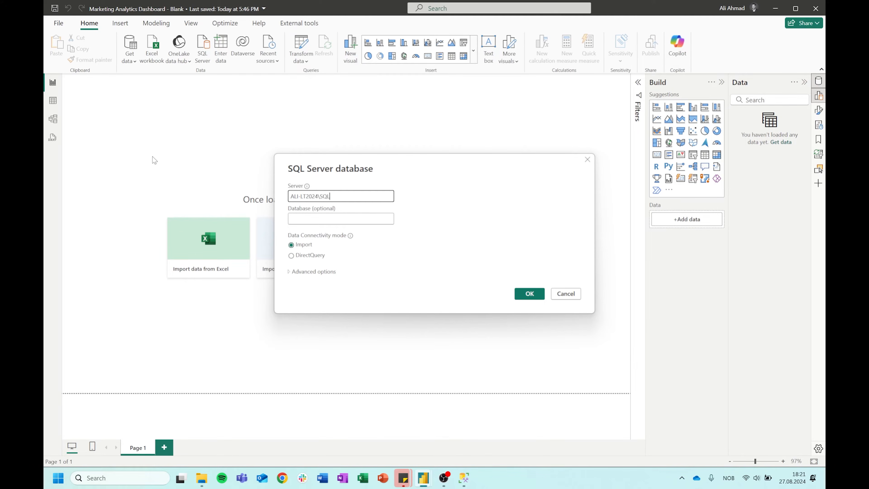
pyautogui.write('SEXPRESS')
pyautogui.press('Tab')
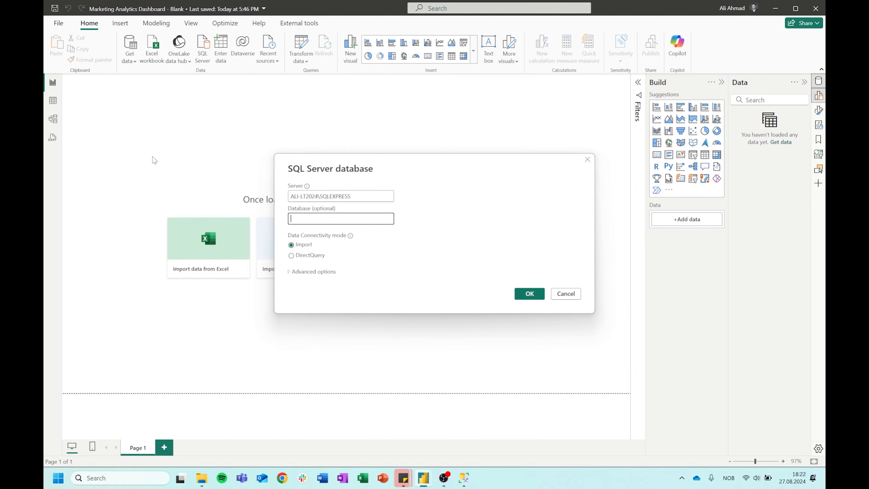
pyautogui.write('PortfolioProject_Markent')
pyautogui.press('BackSpace')
pyautogui.write('tingAnalytics')
# Switch to SQL Server Management Studio and check the name of the PortfolioProject_MarketingAnalytics database in the object tree
pyautogui.moveTo(351, 207); pyautogui.dragTo(568, 233)
pyautogui.hotkey('alt', 'Tab')
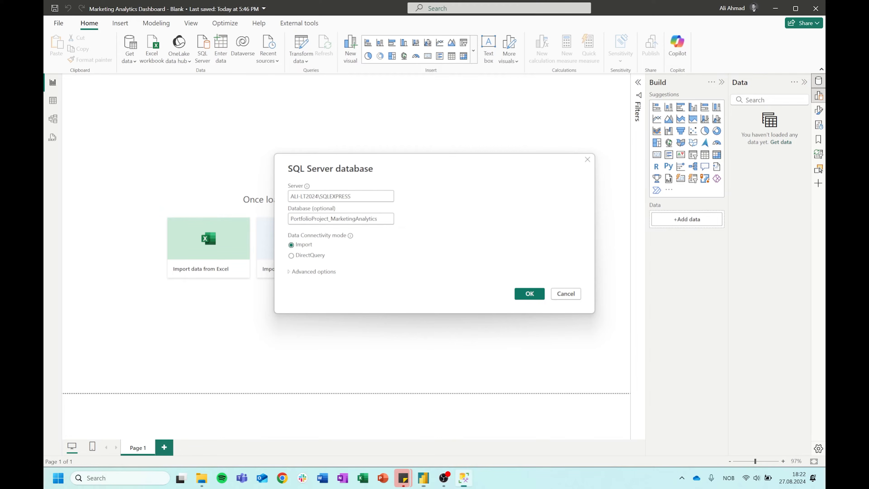
pyautogui.moveTo(630, 1); pyautogui.dragTo(516, 89)
pyautogui.doubleClick(547, 88)
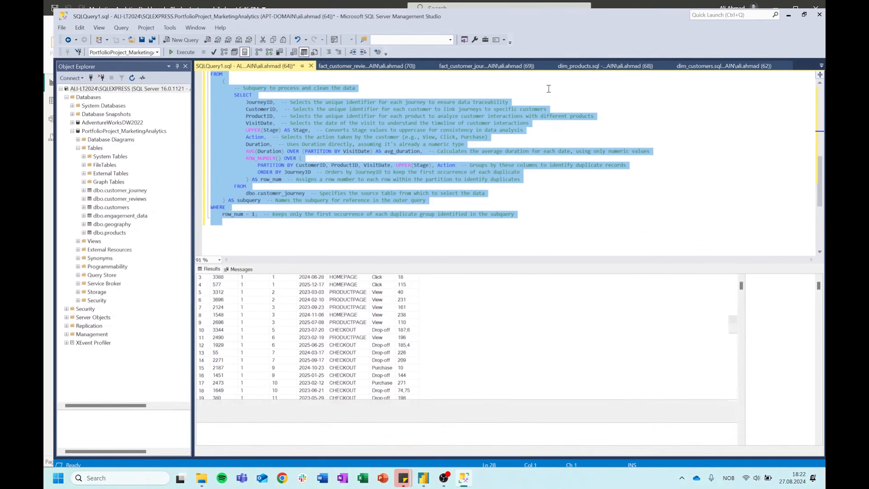
pyautogui.click(87, 124)
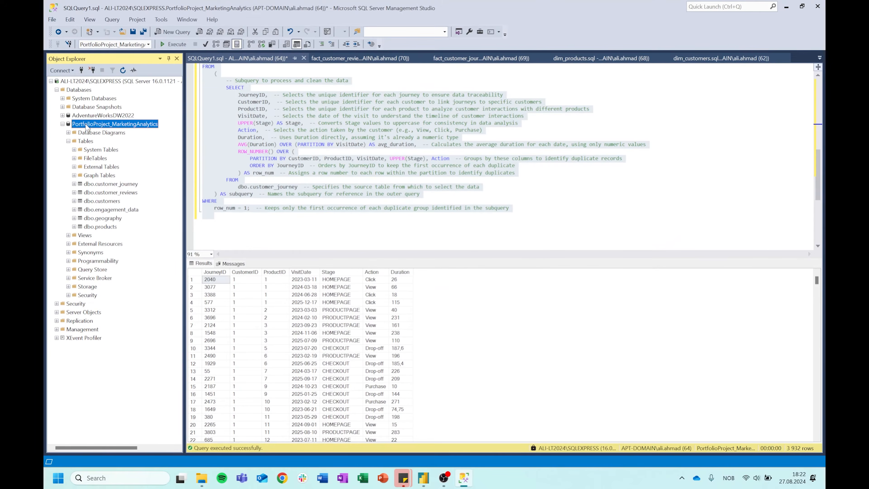
pyautogui.click(417, 187)
pyautogui.moveTo(493, 9); pyautogui.dragTo(629, 0)
# Connect to the database and load the customer_journey, customer_reviews, customers, engagement_data and products tables
pyautogui.click(525, 294)
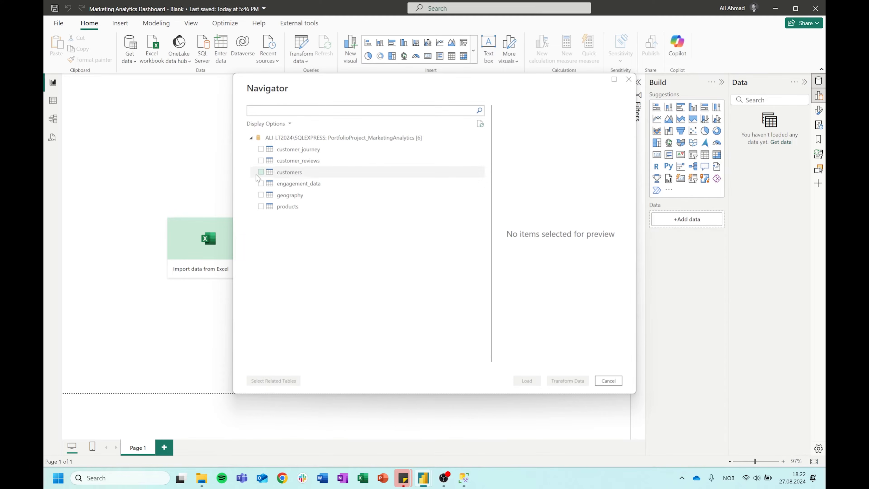
pyautogui.click(261, 150)
pyautogui.click(262, 160)
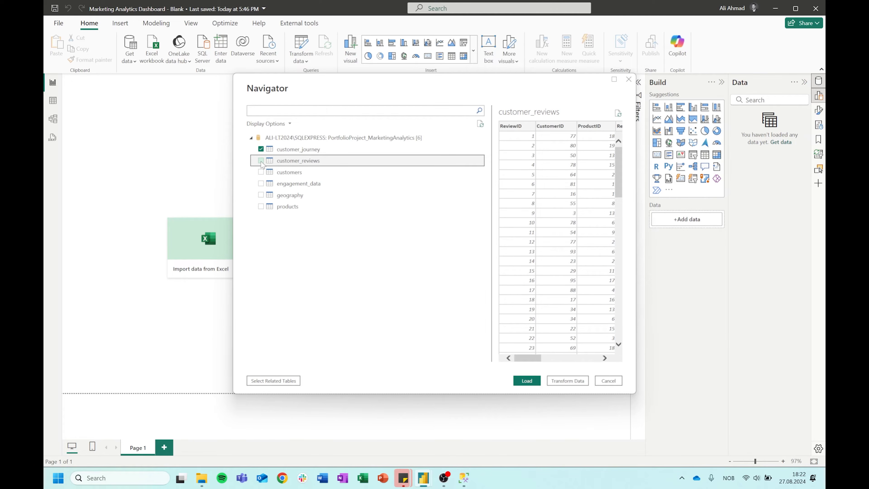
pyautogui.click(261, 172)
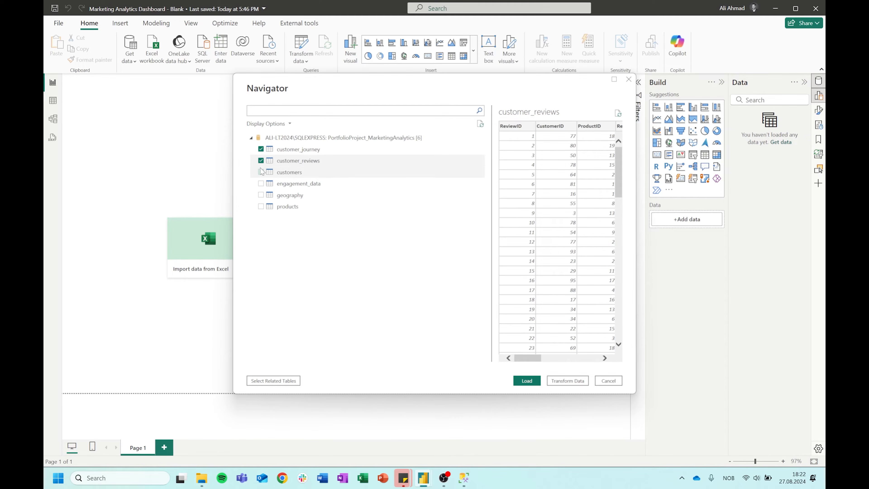
pyautogui.click(261, 184)
pyautogui.click(261, 206)
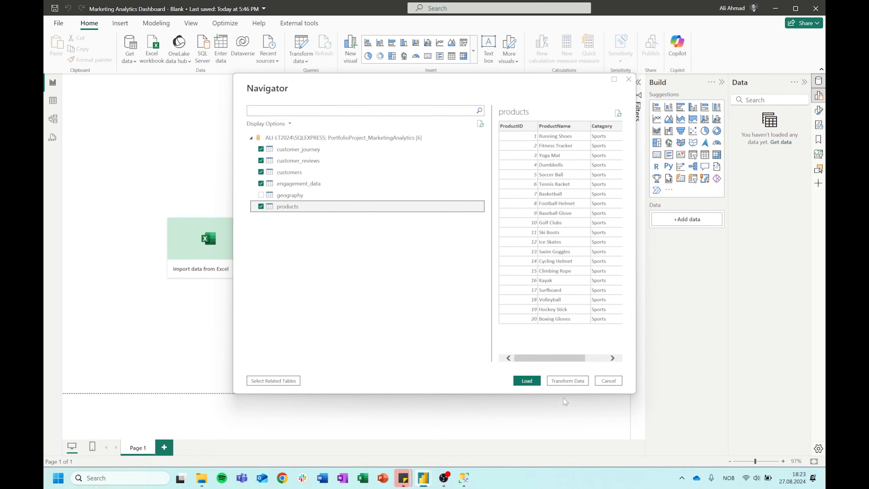
pyautogui.click(533, 385)
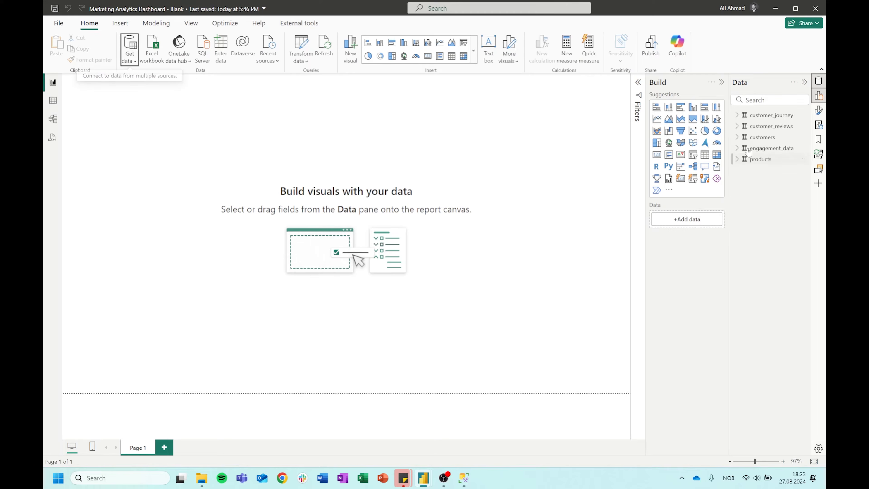
# Move the engagement_data table farther away from the products table in the model diagram
pyautogui.click(53, 118)
pyautogui.moveTo(410, 239); pyautogui.dragTo(489, 237)
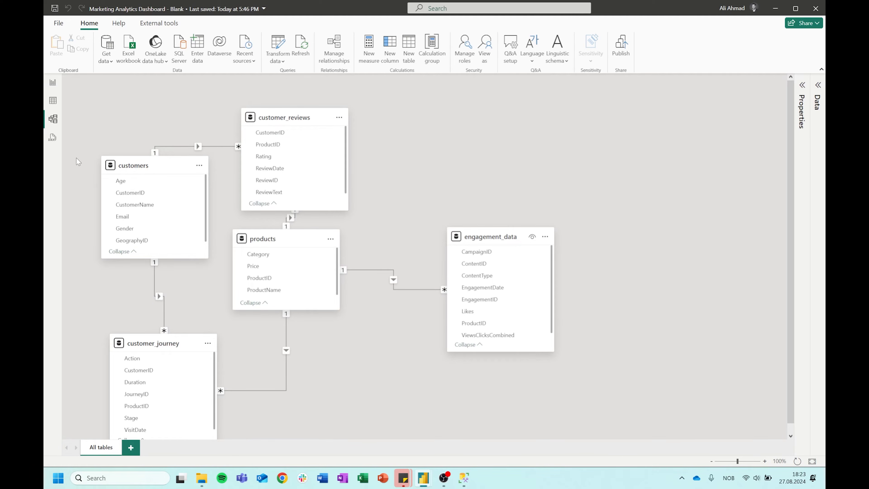
# Return to the report view and open the Power Query Editor in a maximized window
pyautogui.click(53, 89)
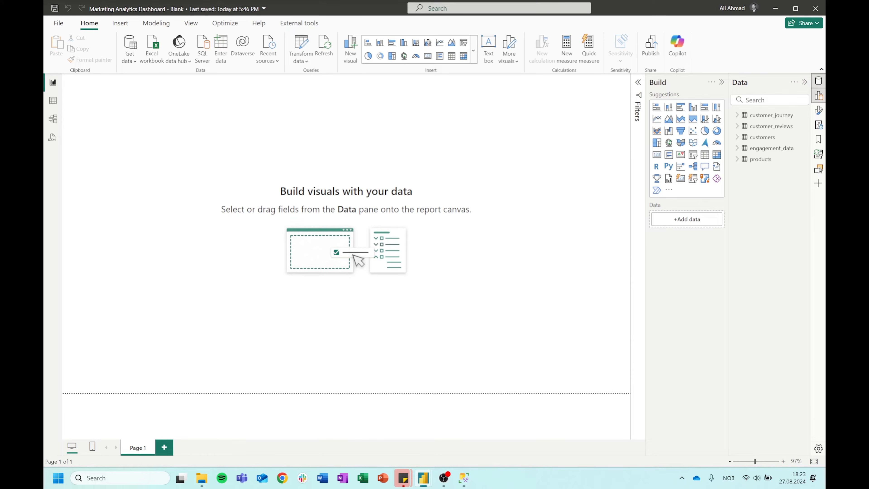
pyautogui.moveTo(59, 0); pyautogui.dragTo(286, 135)
pyautogui.doubleClick(285, 135)
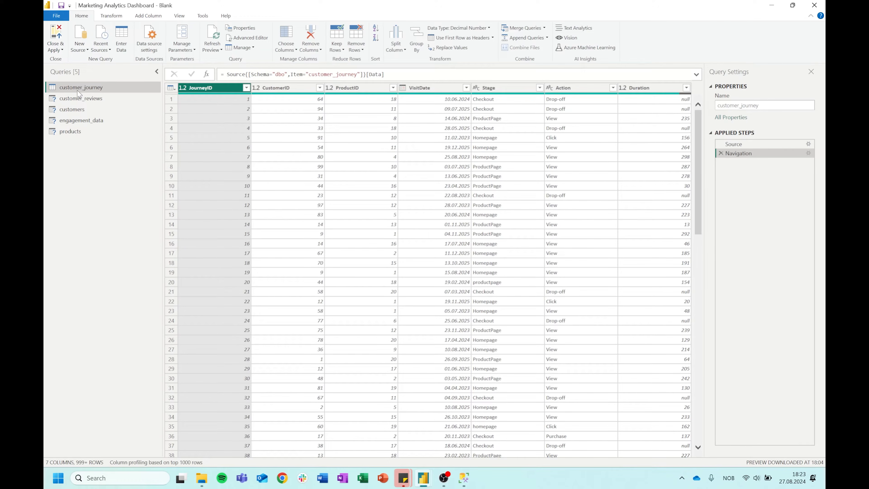
# Switch to SQL Server Management Studio and examine the outer query that produces the final cleaned customer journey data
pyautogui.hotkey('alt', 'Tab')
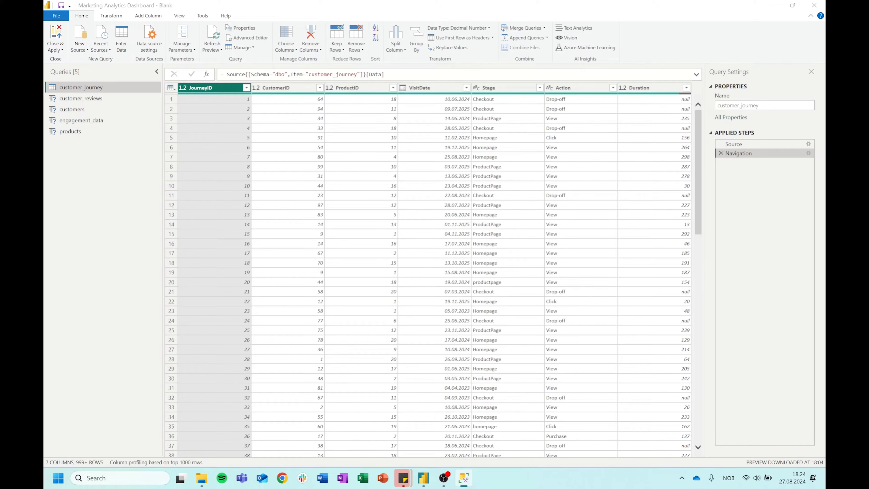
pyautogui.moveTo(825, 99); pyautogui.dragTo(453, 71)
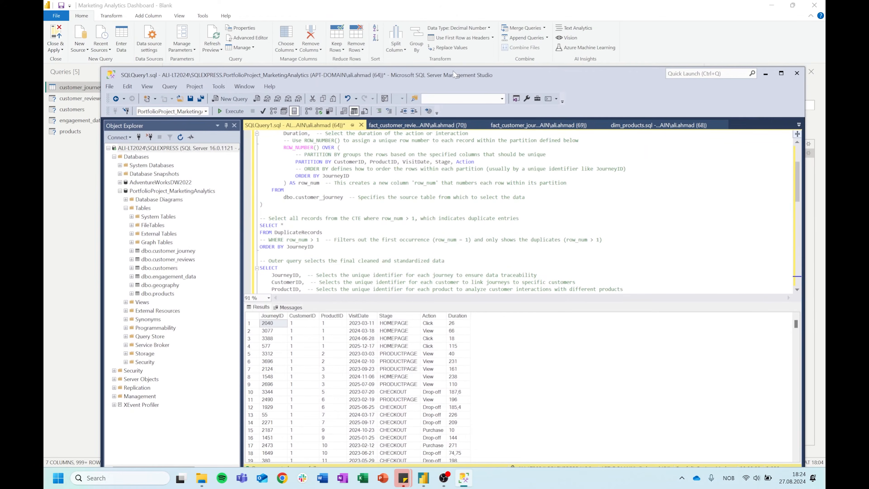
pyautogui.doubleClick(453, 70)
pyautogui.scroll(-5, 303, 170)
pyautogui.scroll(-5, 303, 170)
pyautogui.moveTo(513, 187); pyautogui.dragTo(202, 131)
pyautogui.scroll(2, 226, 161)
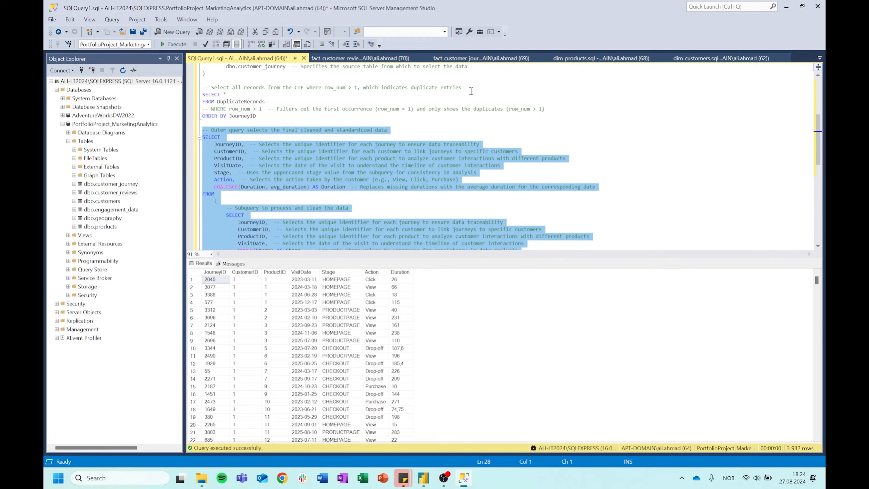
pyautogui.moveTo(508, 9); pyautogui.dragTo(825, 3)
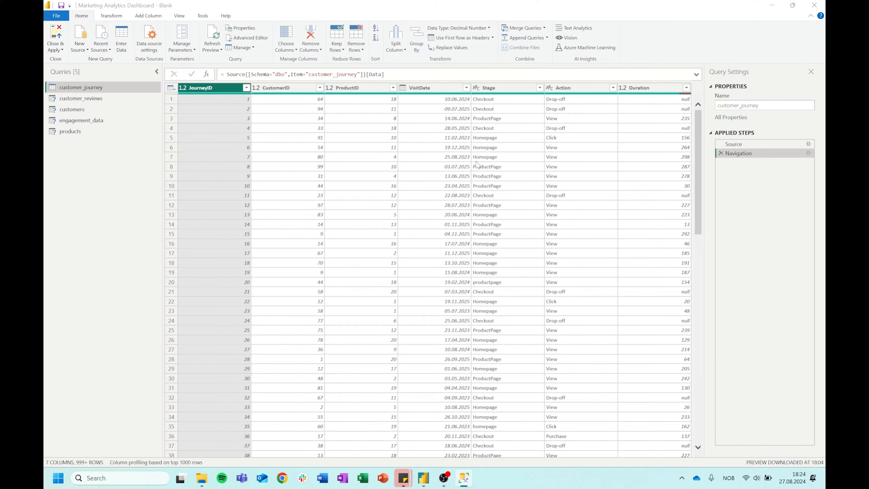
# Examine the columns of the customer_reviews, customers and engagement_data queries in the Power Query Editor
pyautogui.click(82, 97)
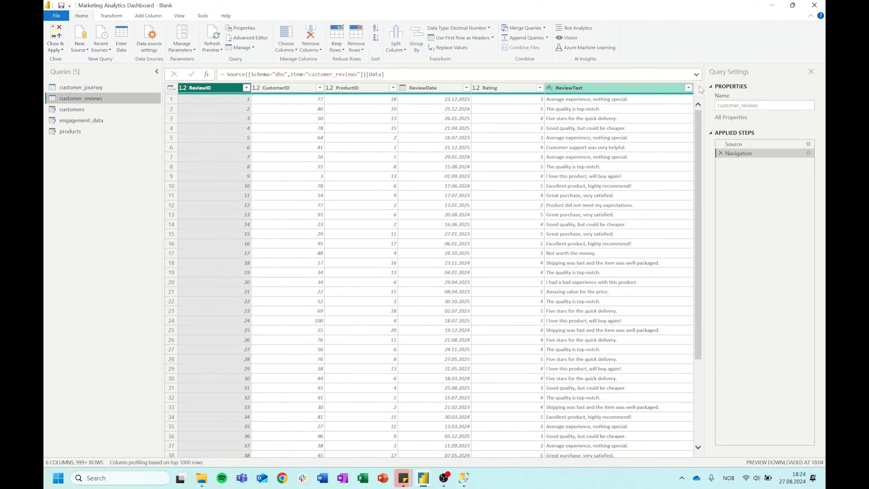
pyautogui.click(108, 110)
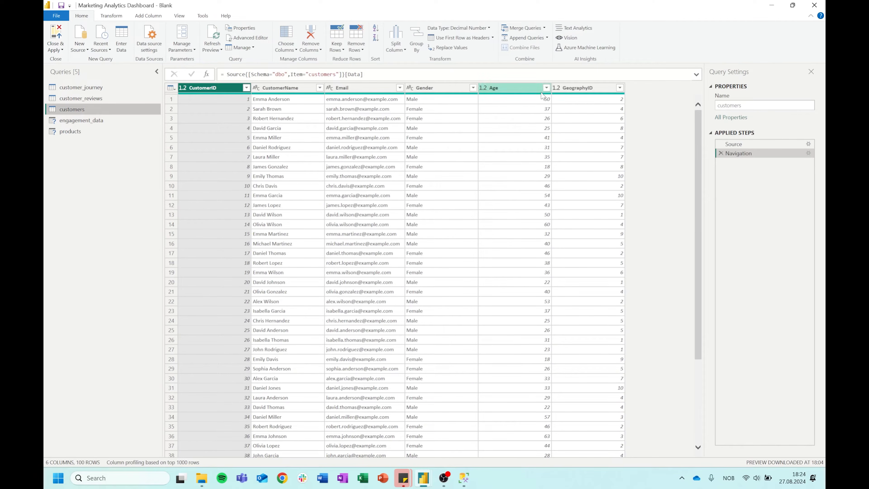
pyautogui.click(67, 119)
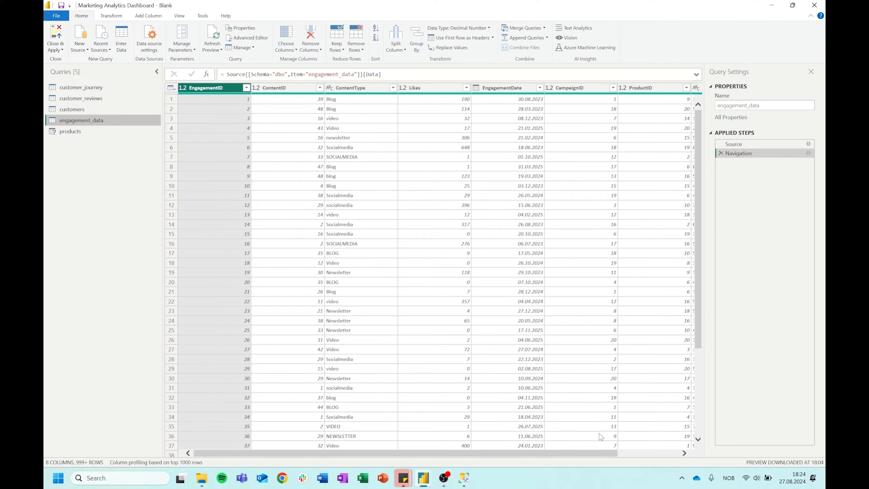
pyautogui.moveTo(583, 453); pyautogui.dragTo(644, 454)
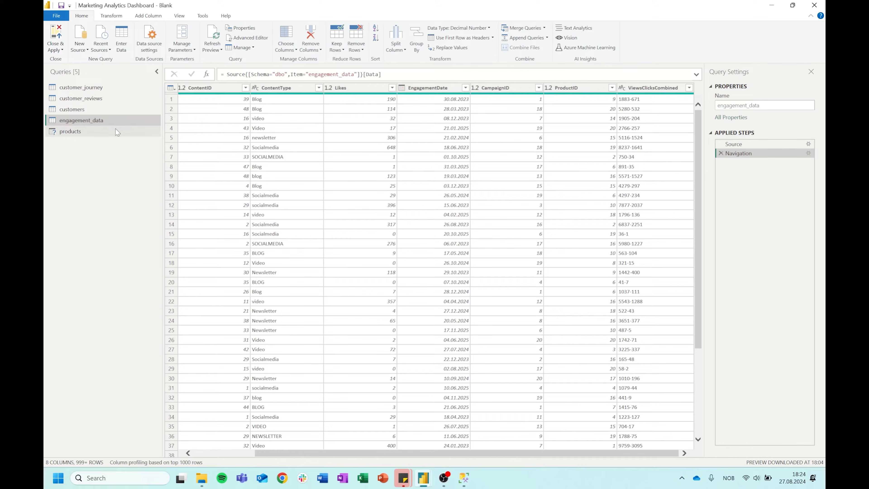
# Delete the Navigation step of the customer_journey query and paste the cleaned customer journey query as its Source SQL statement
pyautogui.click(81, 87)
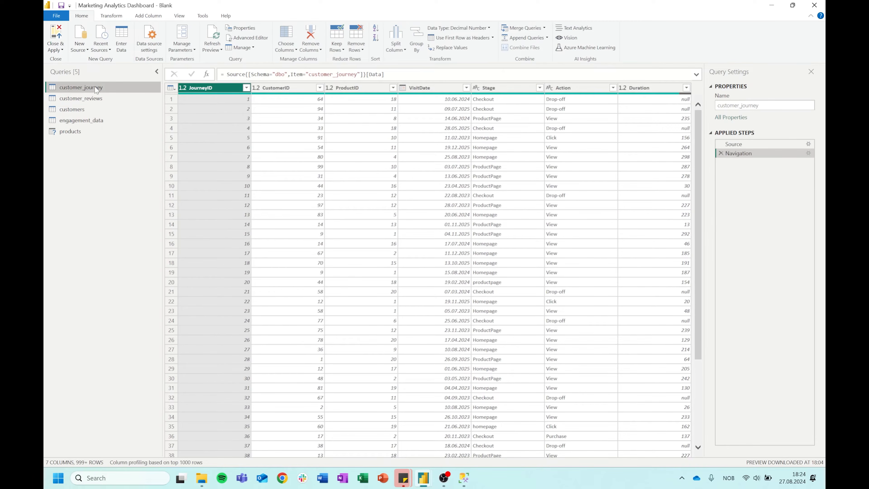
pyautogui.click(721, 152)
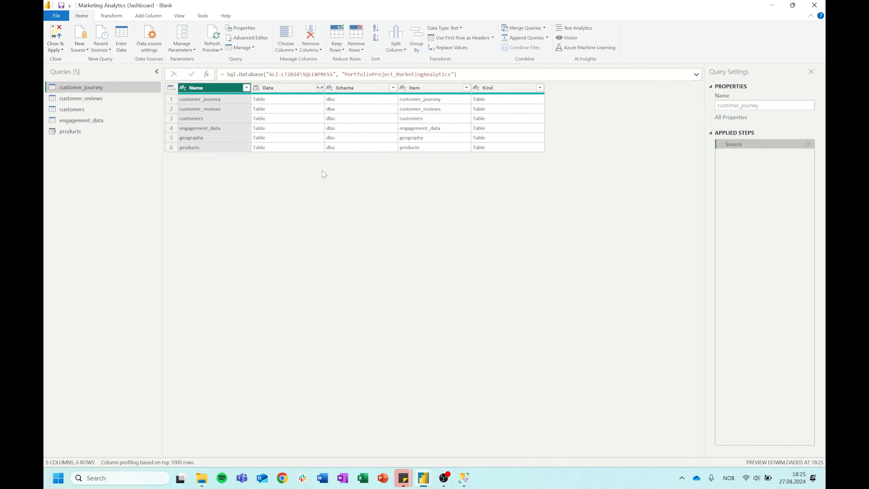
pyautogui.click(808, 144)
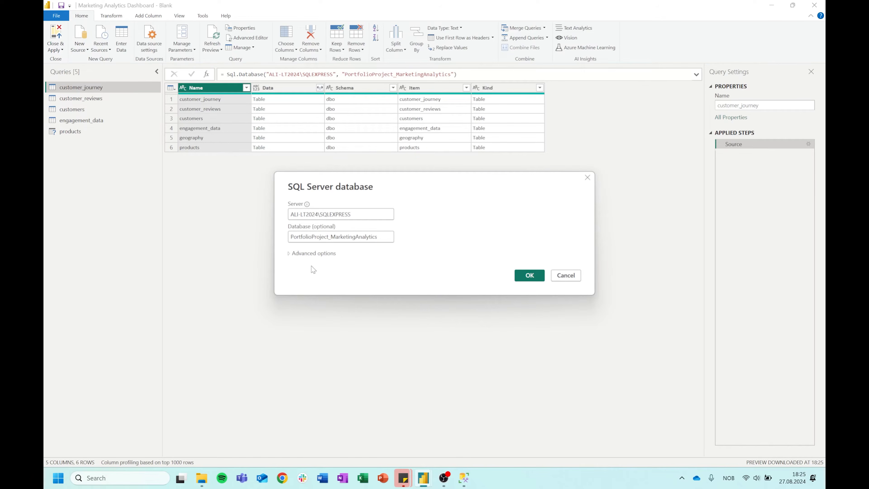
pyautogui.click(314, 254)
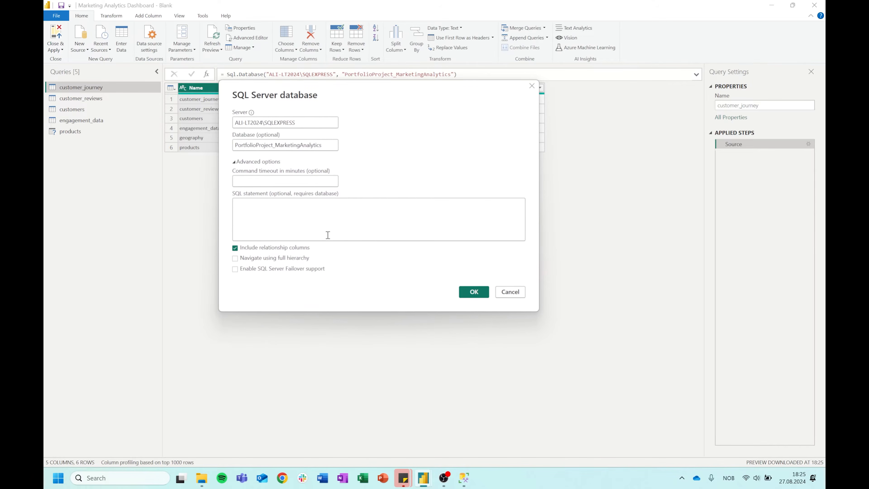
pyautogui.click(335, 226)
pyautogui.hotkey('ctrl', 'v')
pyautogui.scroll(5, 338, 225)
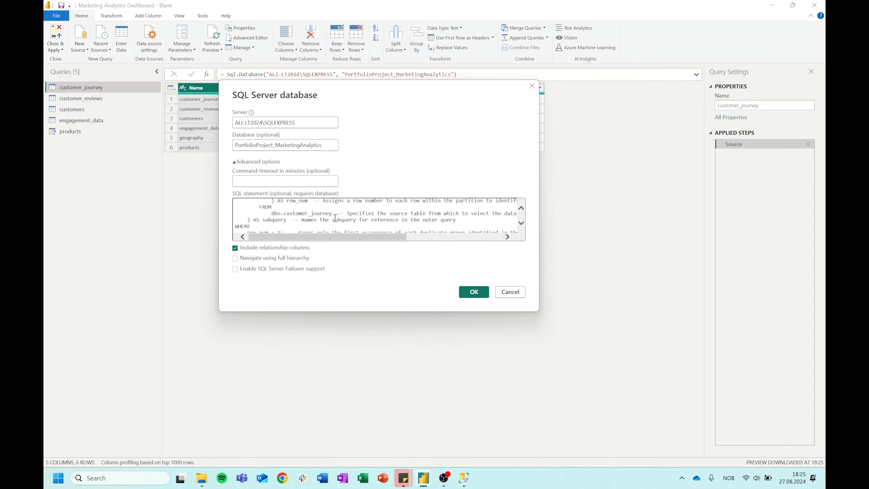
pyautogui.scroll(5, 340, 229)
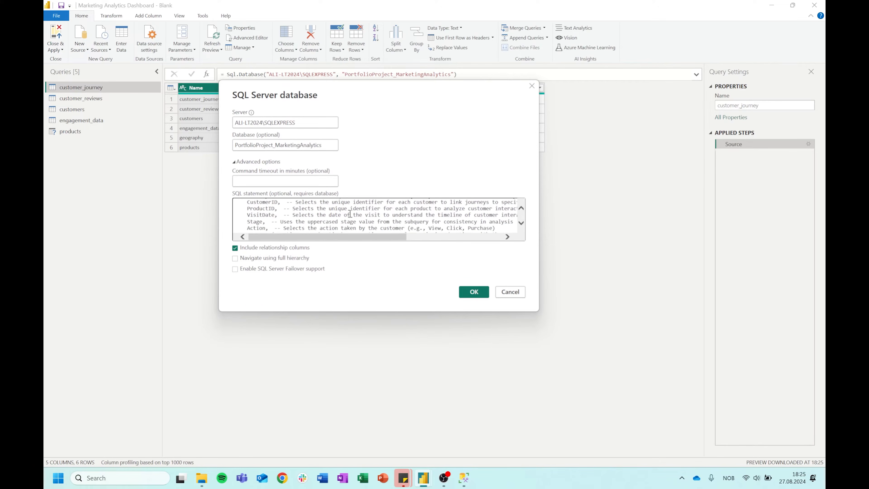
pyautogui.click(475, 293)
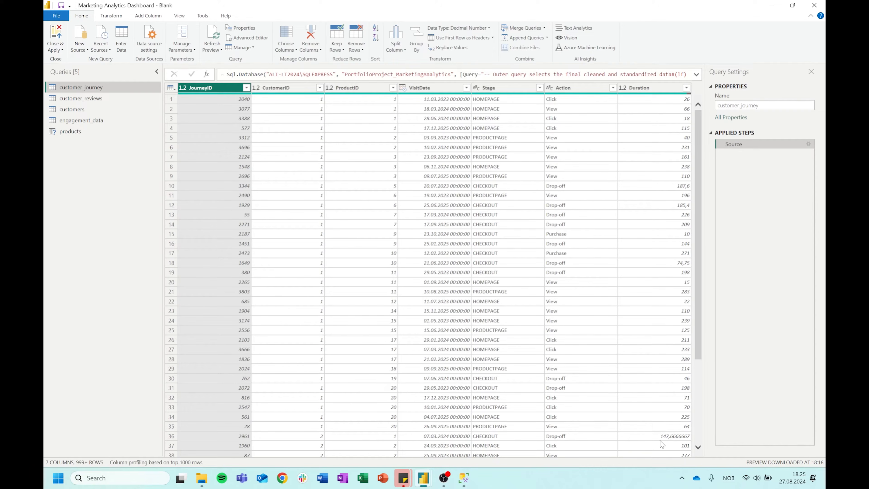
# Check the cleaned customer_journey rows and change the VisitDate column's data type to Date
pyautogui.scroll(-8, 659, 163)
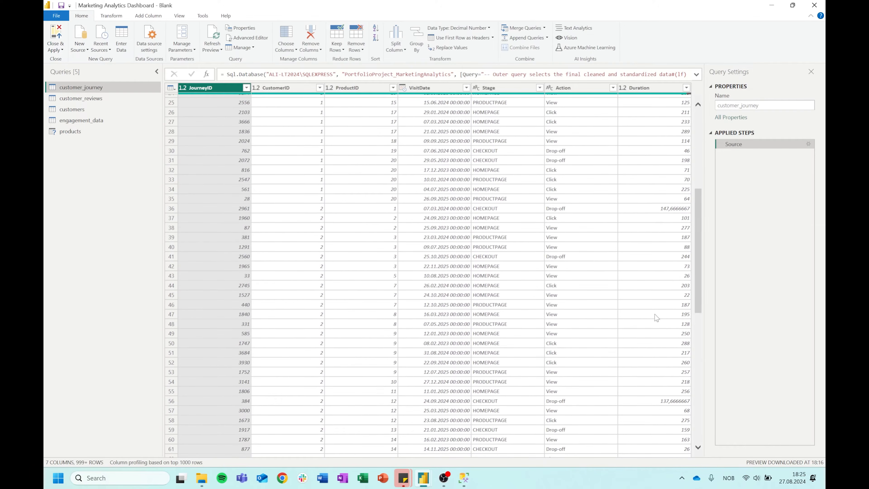
pyautogui.scroll(8, 668, 356)
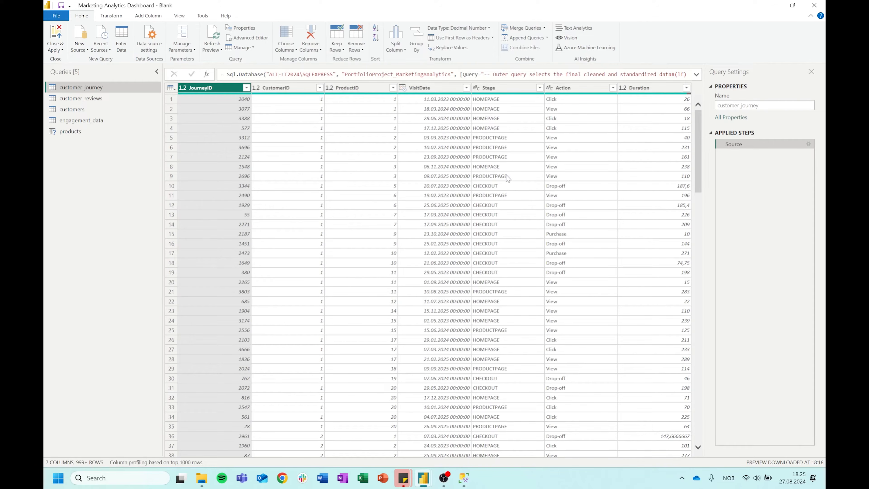
pyautogui.click(403, 88)
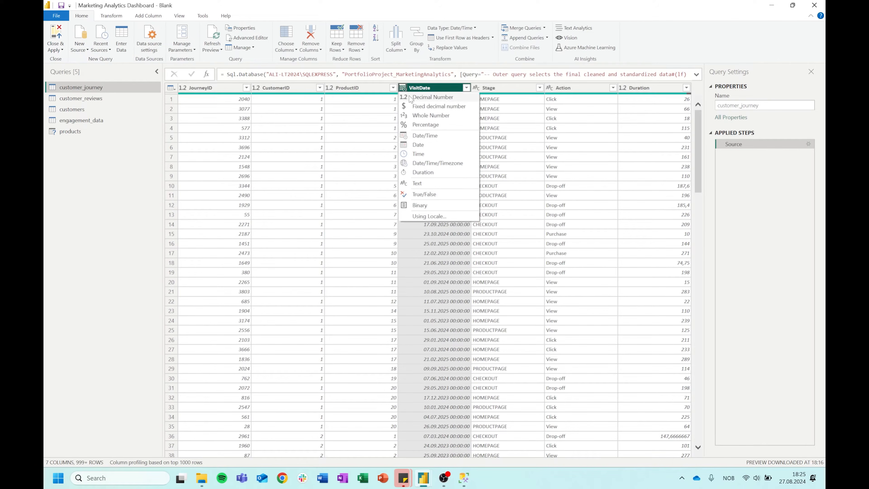
pyautogui.click(426, 145)
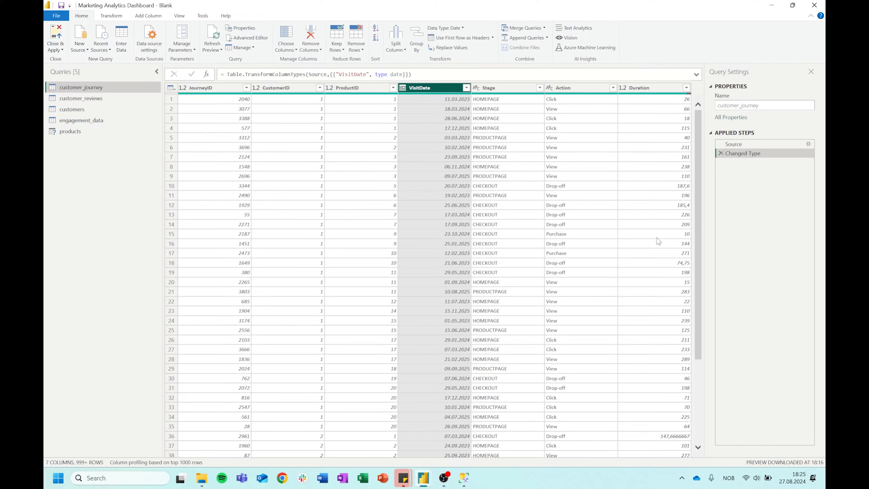
# Examine the Duration values and the data types available for that column
pyautogui.scroll(-4, 657, 237)
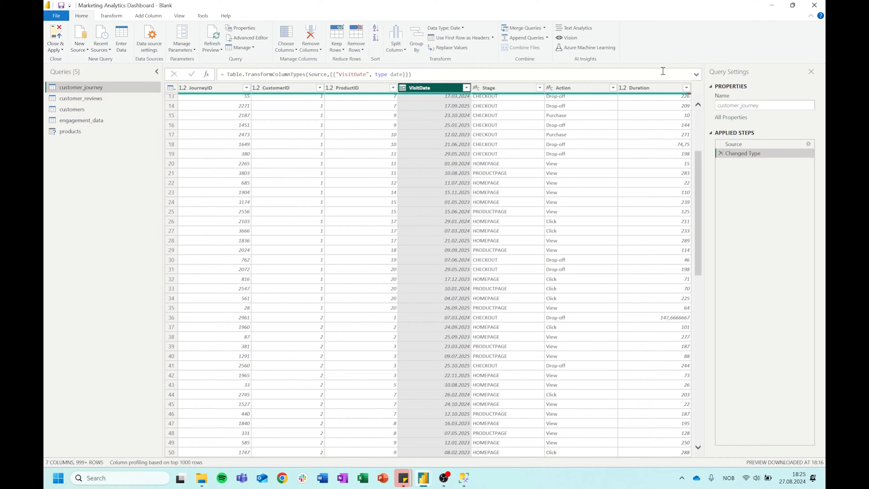
pyautogui.click(624, 89)
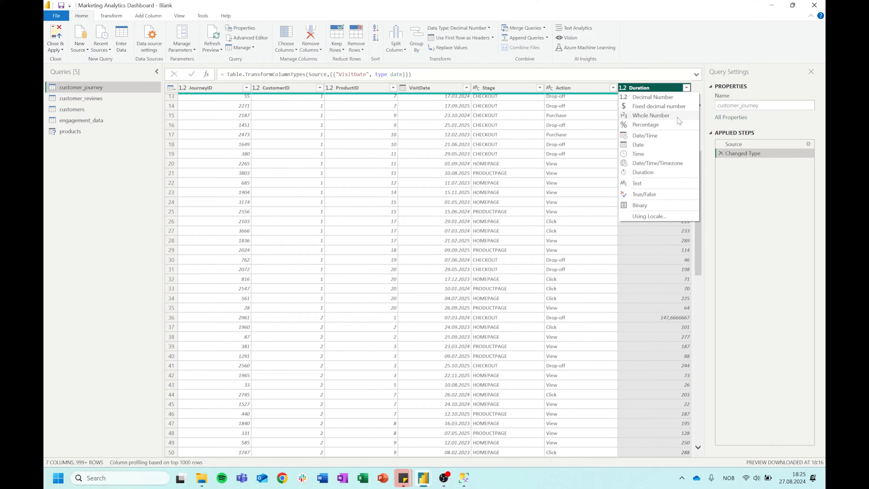
pyautogui.click(783, 215)
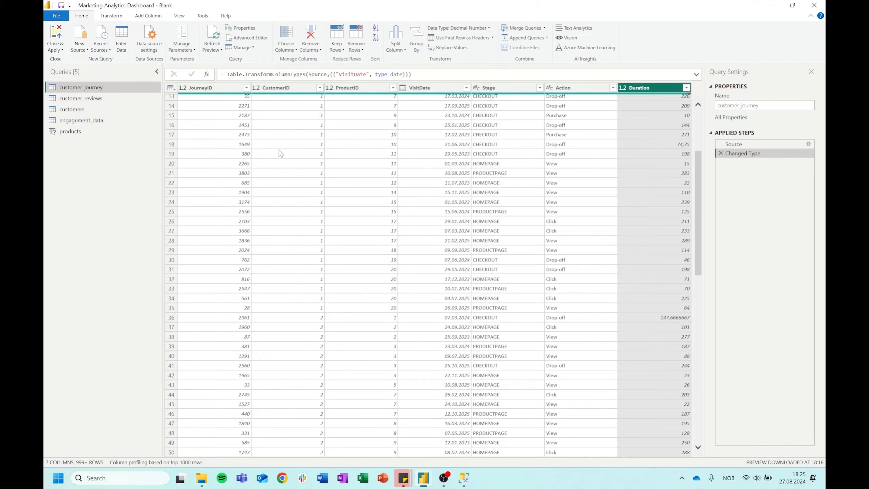
# Rename the customer_journey query as fact_customer_journey
pyautogui.rightClick(84, 87)
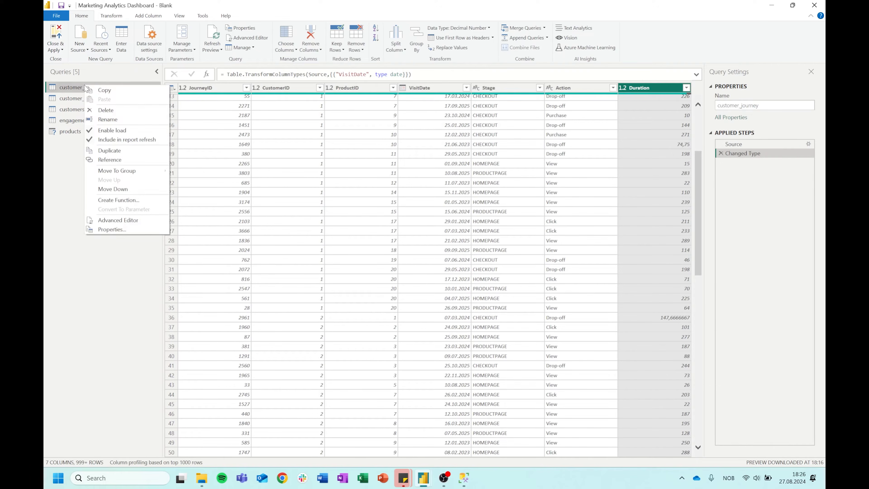
pyautogui.click(129, 120)
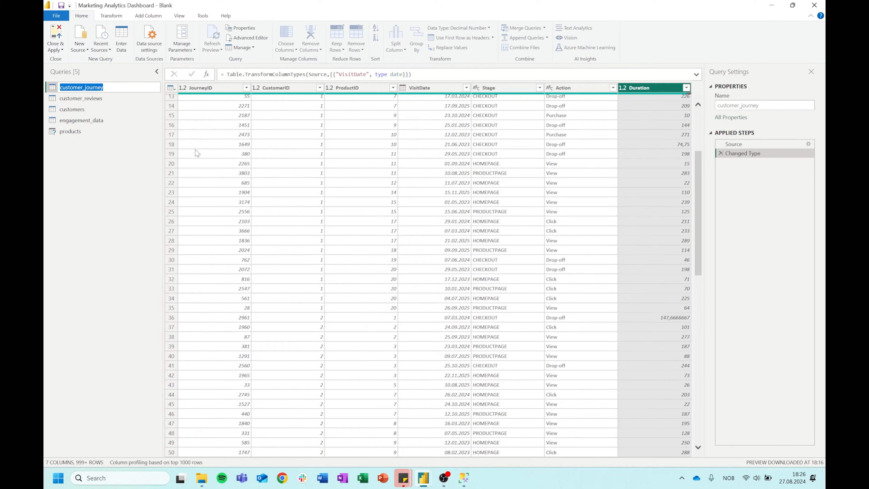
pyautogui.write('fact_customer_journey')
pyautogui.press('Return')
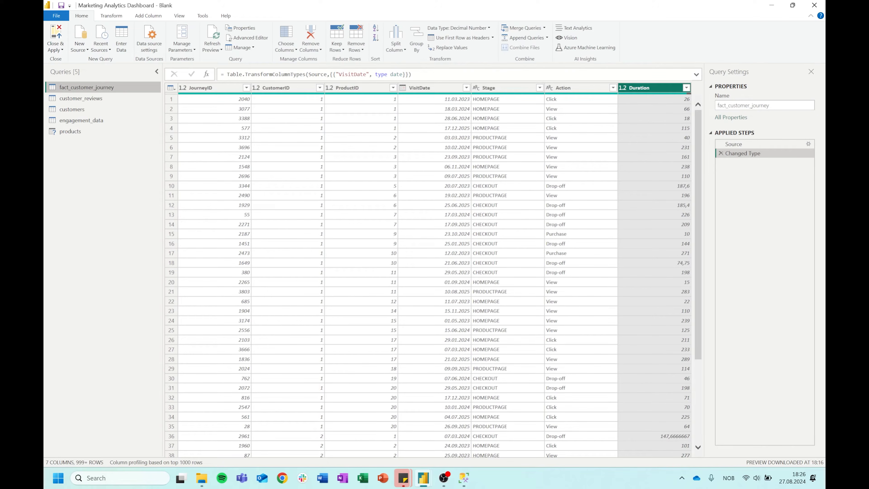
# Delete the Navigation step of customer_reviews and set its Source SQL statement to the cleaned reviews query from SQL Server Management Studio
pyautogui.hotkey('alt', 'Tab')
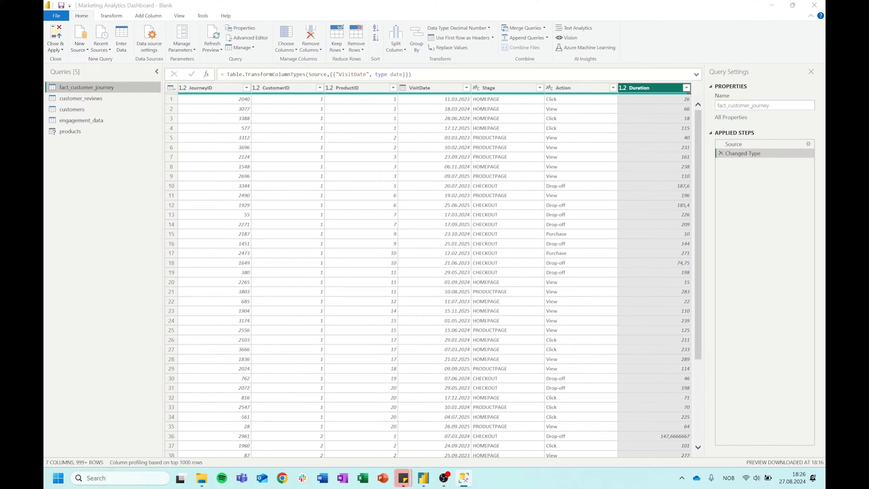
pyautogui.click(98, 100)
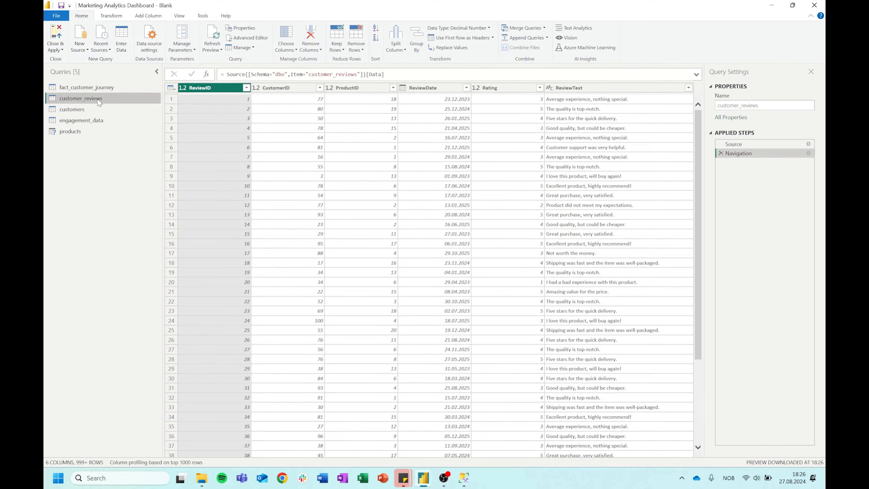
pyautogui.click(721, 153)
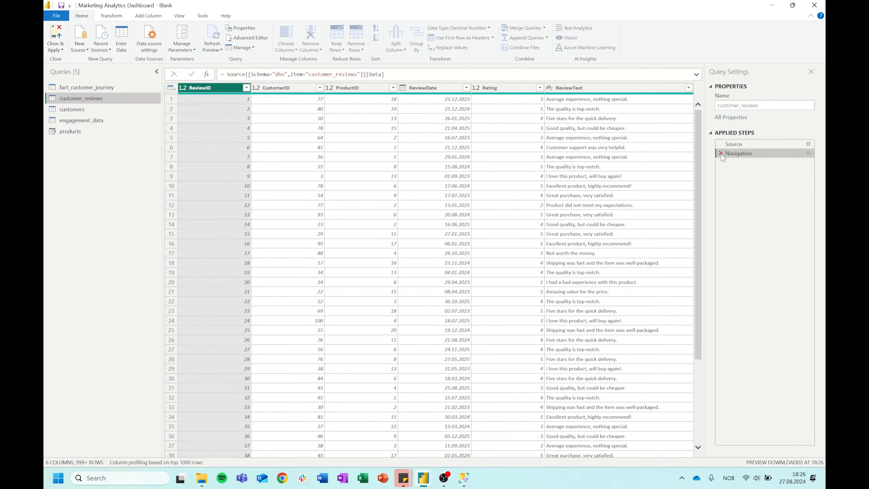
pyautogui.click(808, 144)
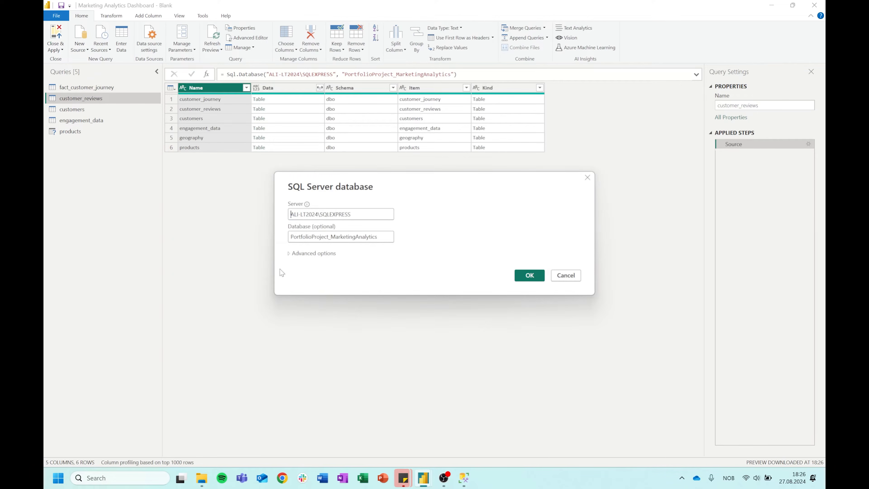
pyautogui.click(306, 253)
pyautogui.click(352, 306)
pyautogui.hotkey('ctrl', 'v')
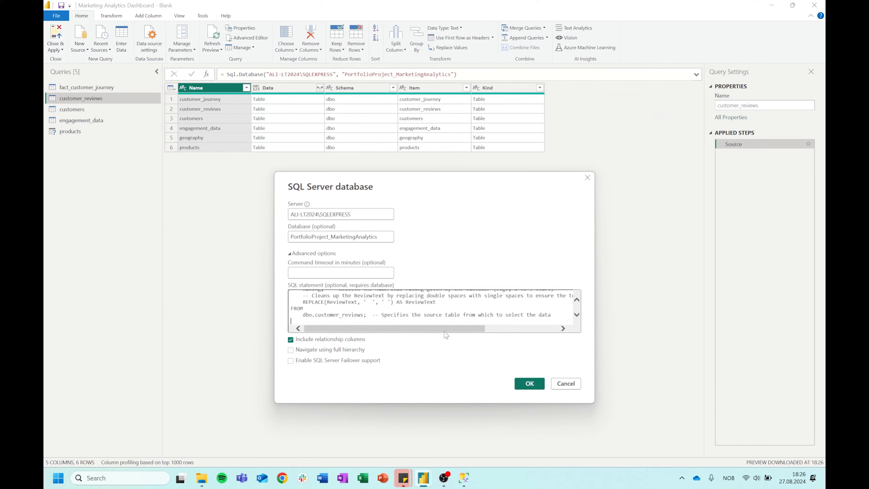
pyautogui.click(528, 383)
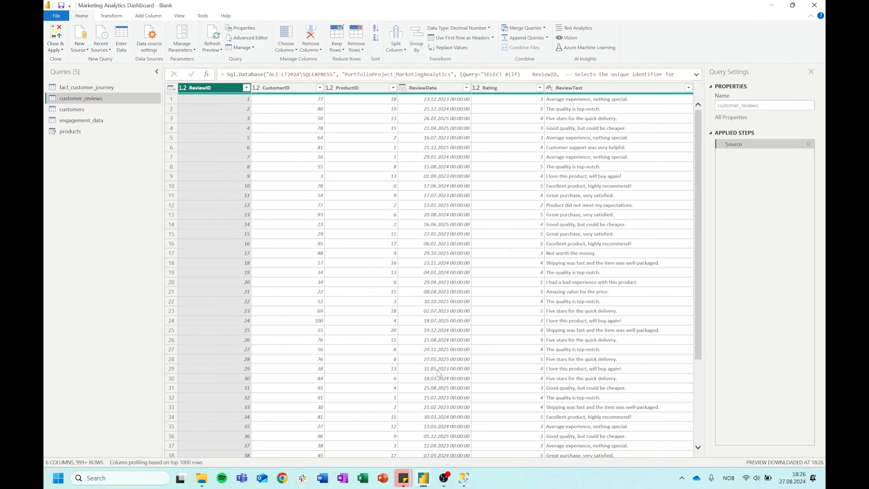
# Check the cleaned customer_reviews rows and change the ReviewDate column's data type to Date
pyautogui.scroll(-4, 592, 262)
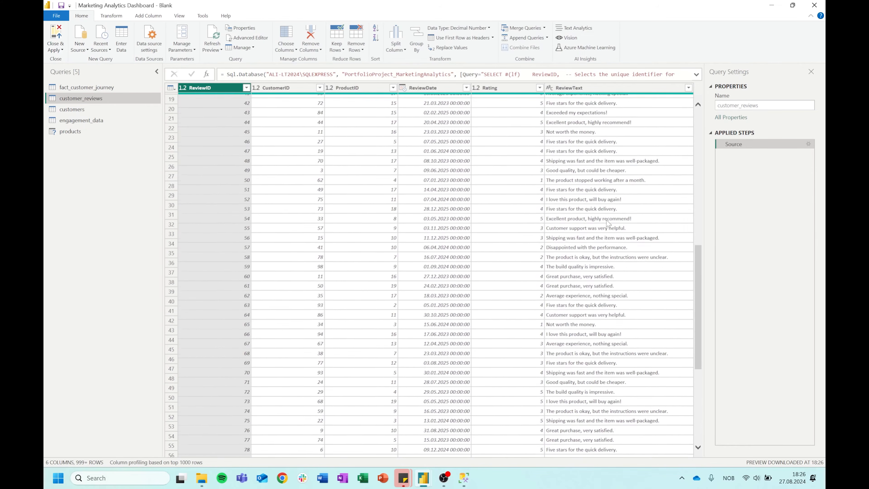
pyautogui.scroll(4, 592, 262)
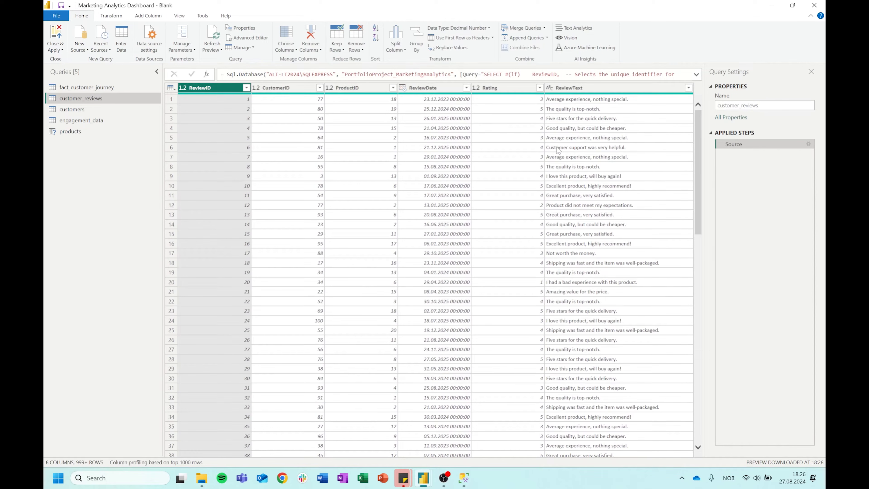
pyautogui.click(404, 88)
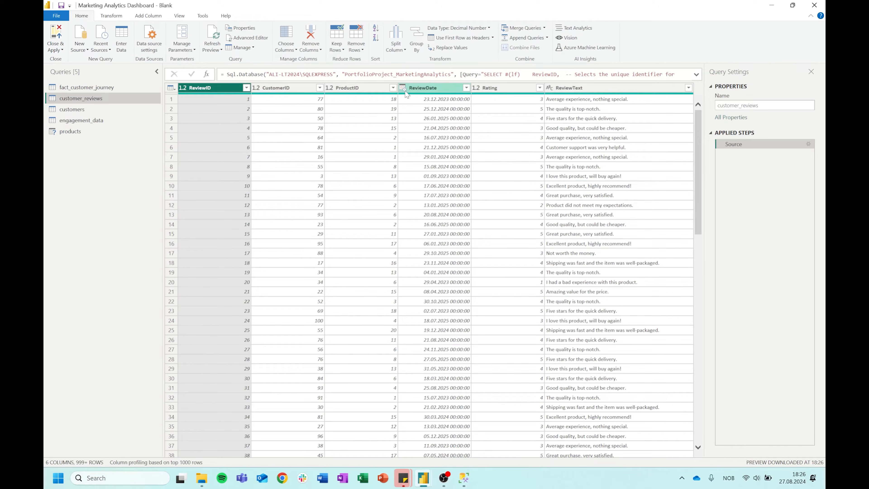
pyautogui.click(418, 144)
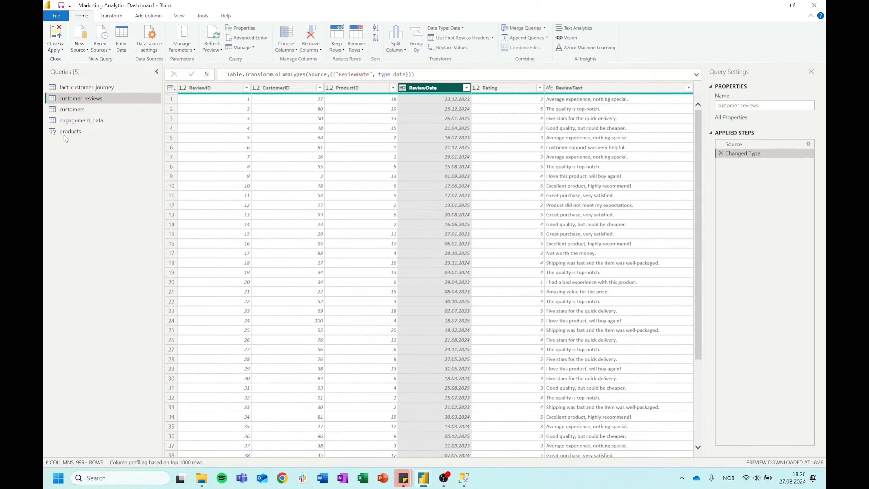
# Delete the Navigation step of customers and set its Source SQL statement to the query from SQL Server Management Studio joining customers with geography
pyautogui.click(72, 109)
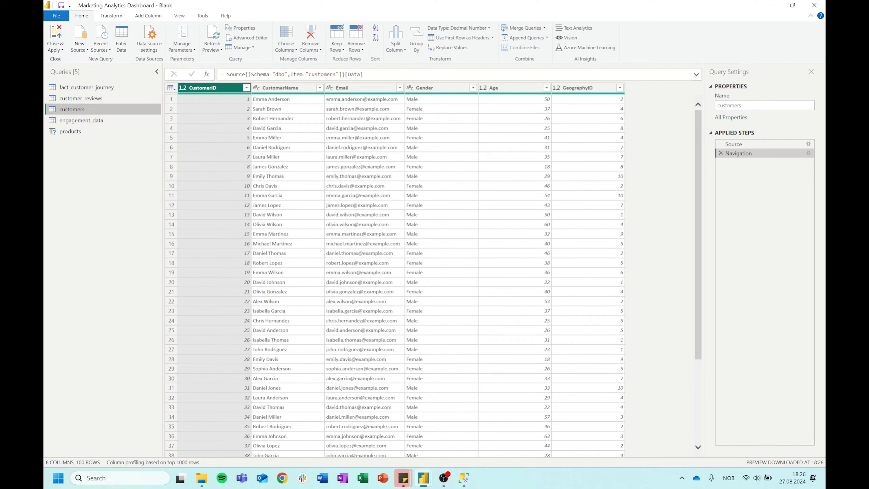
pyautogui.hotkey('alt', 'Tab')
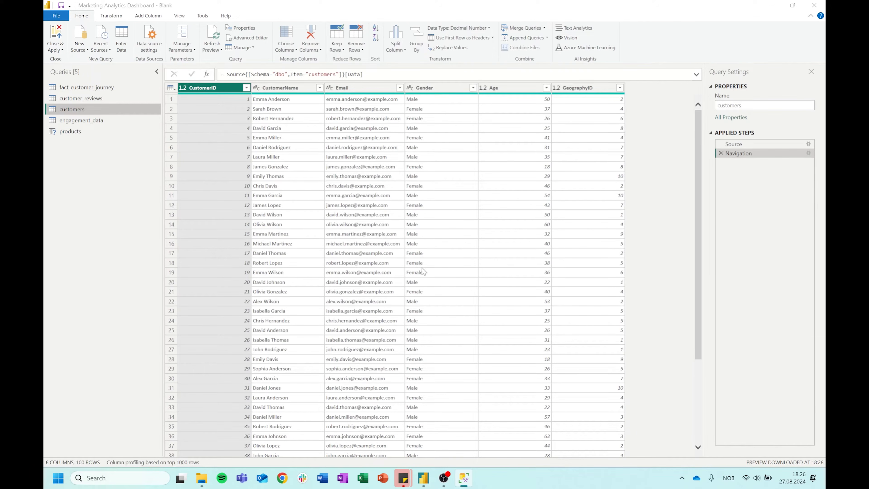
pyautogui.click(720, 153)
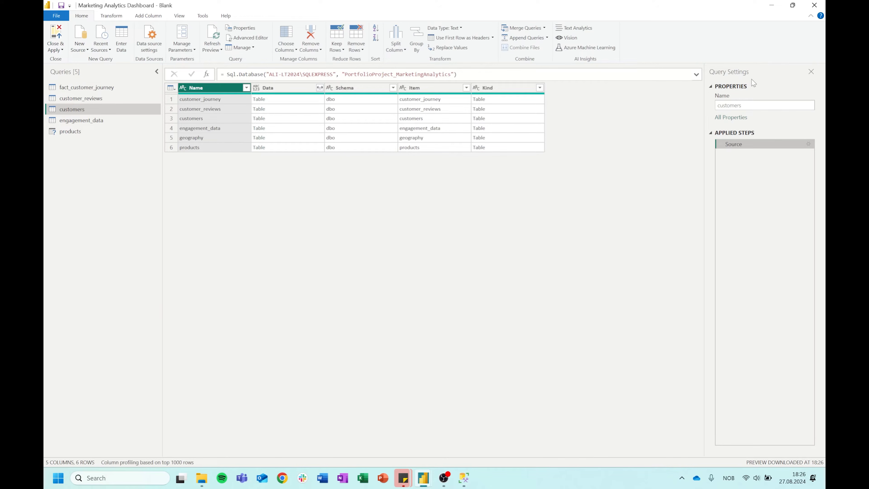
pyautogui.click(808, 144)
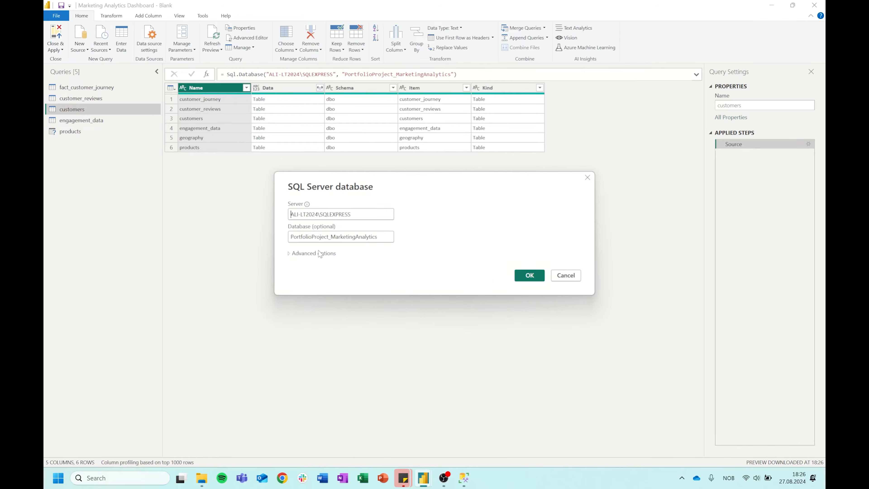
pyautogui.click(312, 253)
pyautogui.click(367, 310)
pyautogui.hotkey('ctrl', 'v')
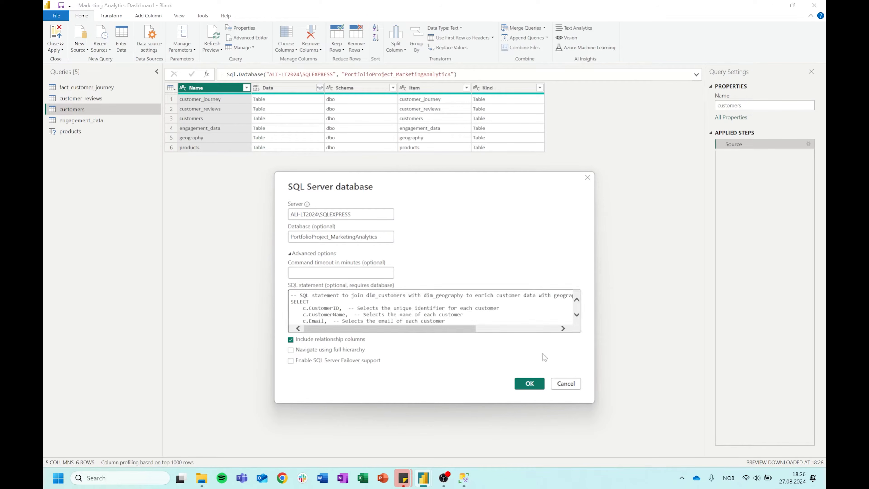
pyautogui.click(529, 383)
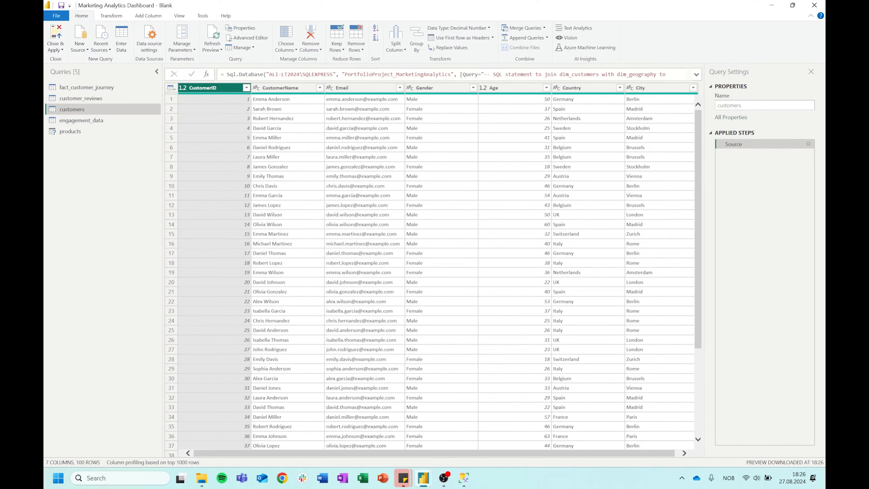
pyautogui.moveTo(630, 454); pyautogui.dragTo(594, 455)
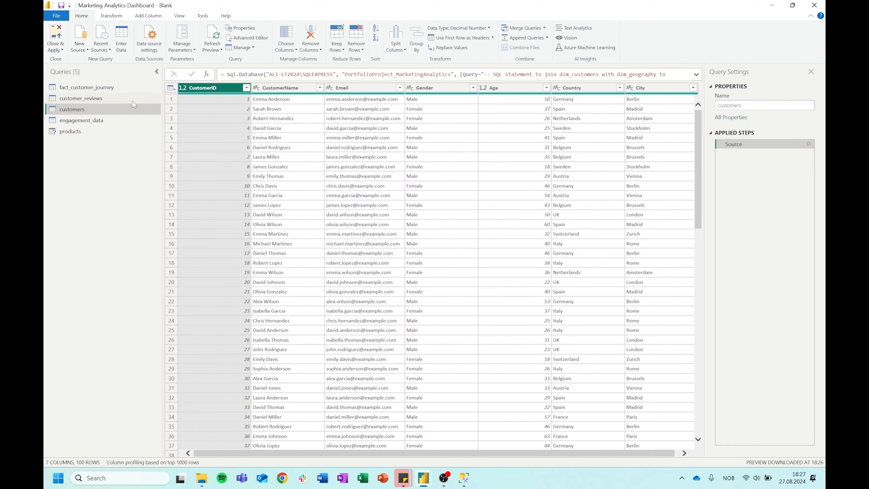
# Rename the customer_reviews query as fact_customer_reviews
pyautogui.click(96, 99)
pyautogui.rightClick(96, 99)
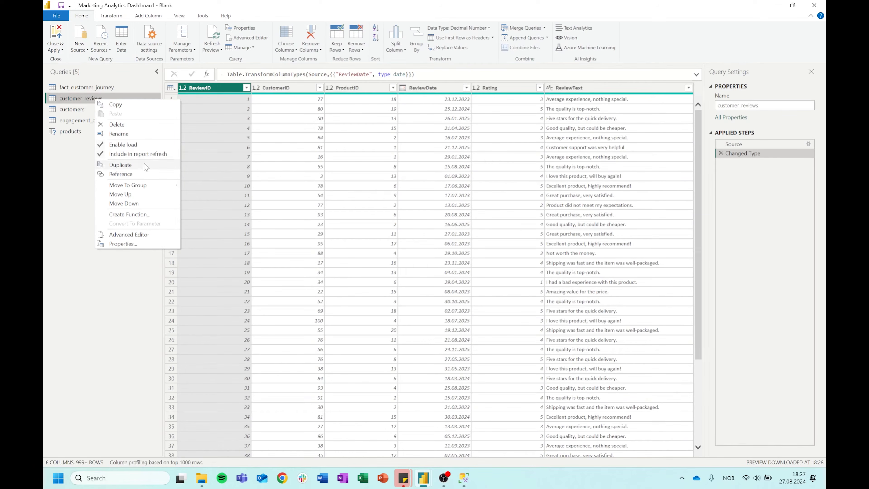
pyautogui.click(139, 135)
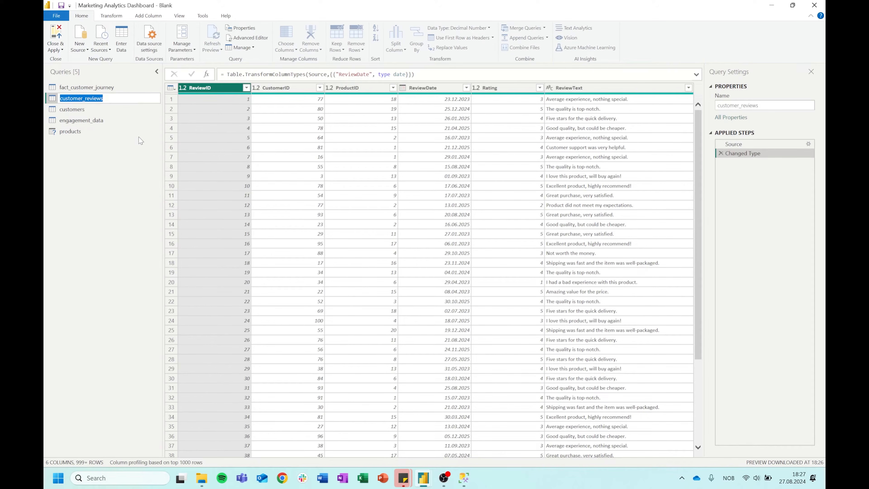
pyautogui.write('fact_customer_reviews')
pyautogui.press('Return')
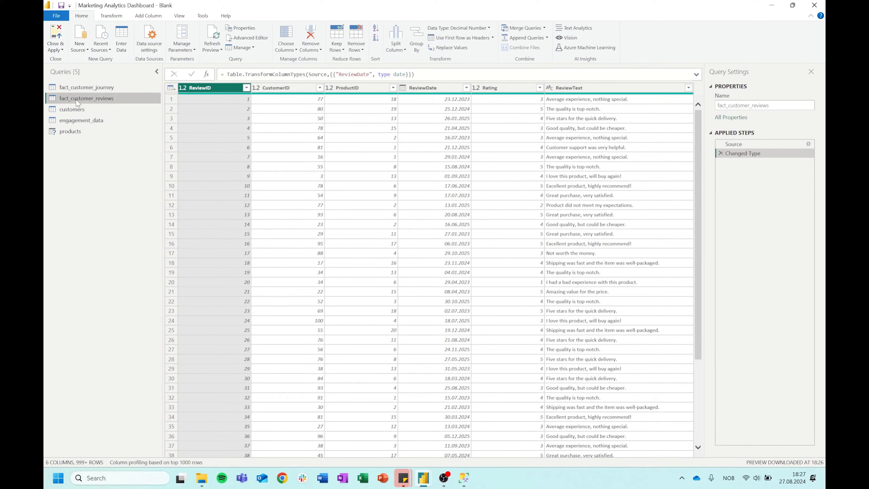
# Rename the customers query as dim_customers and move it below engagement_data in the query list
pyautogui.click(63, 110)
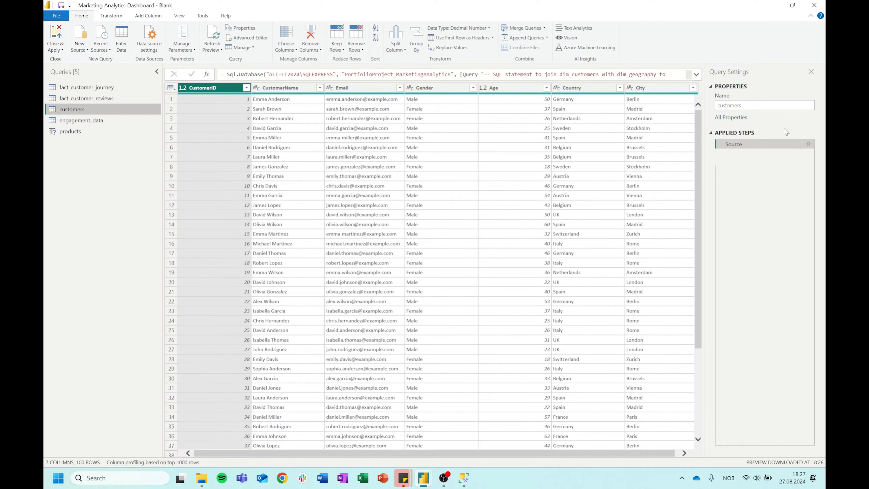
pyautogui.doubleClick(783, 105)
pyautogui.write('dim_cus')
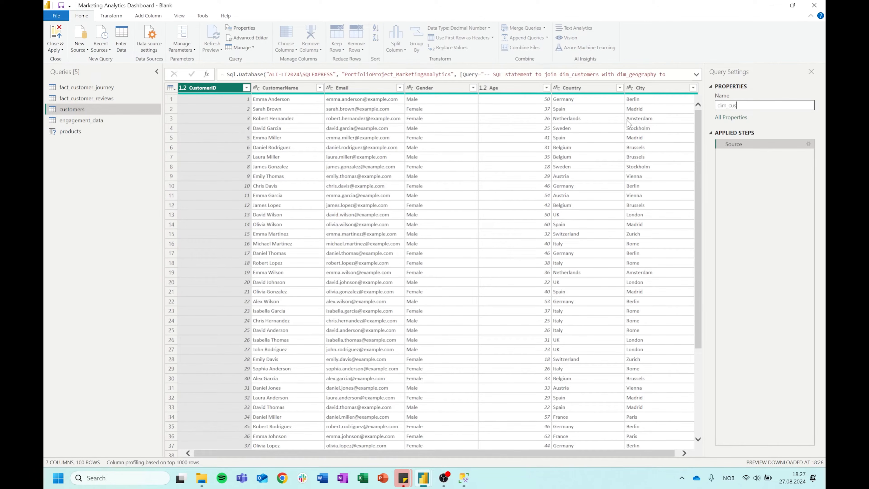
pyautogui.write('tomers')
pyautogui.press('Return')
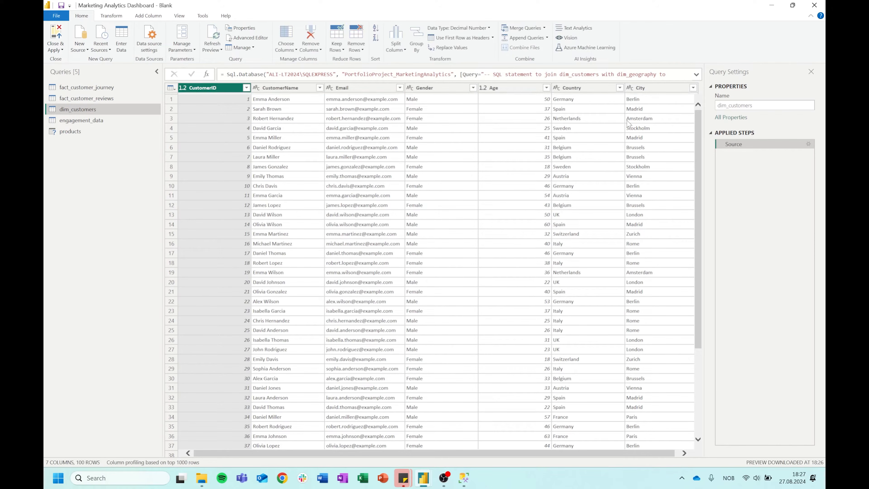
pyautogui.moveTo(74, 109); pyautogui.dragTo(89, 124)
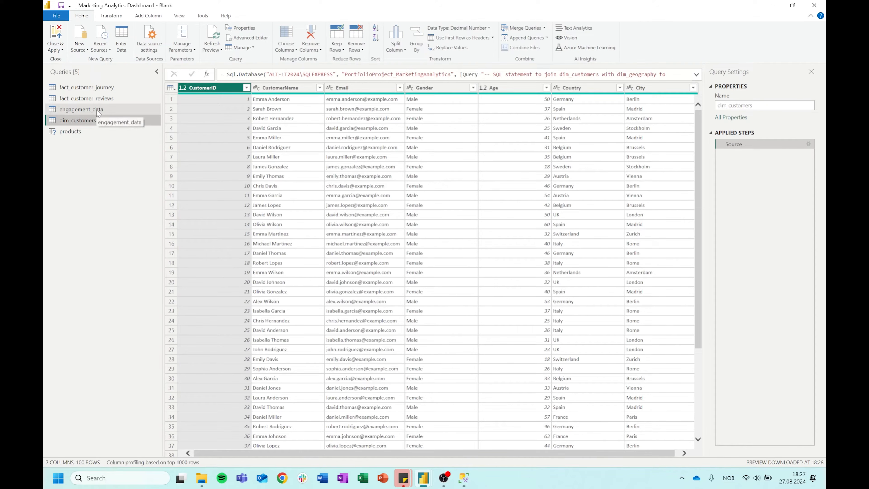
# Delete the Navigation step of engagement_data and set its Source SQL statement to the cleaned engagement query from SQL Server Management Studio
pyautogui.click(101, 113)
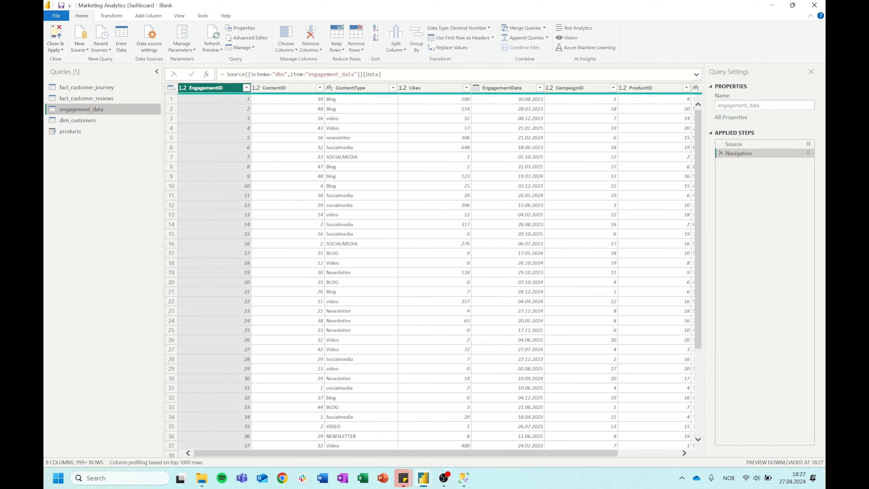
pyautogui.hotkey('alt', 'Tab')
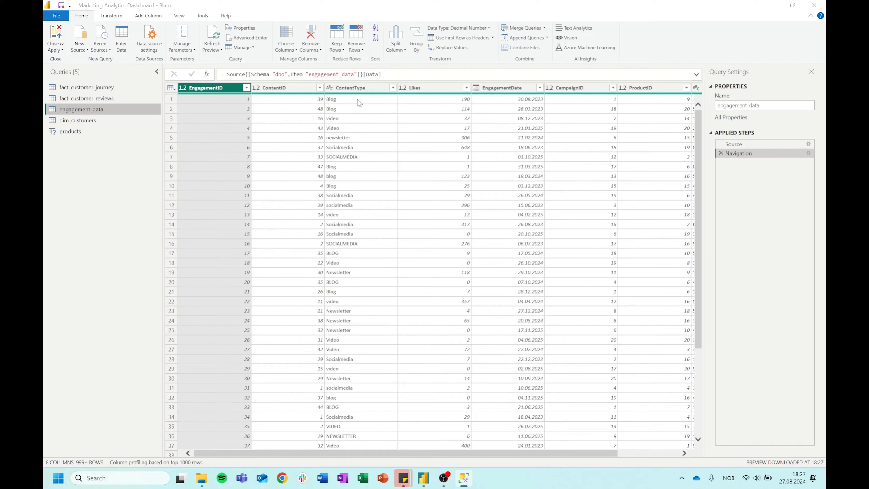
pyautogui.click(200, 478)
pyautogui.click(720, 153)
pyautogui.click(809, 143)
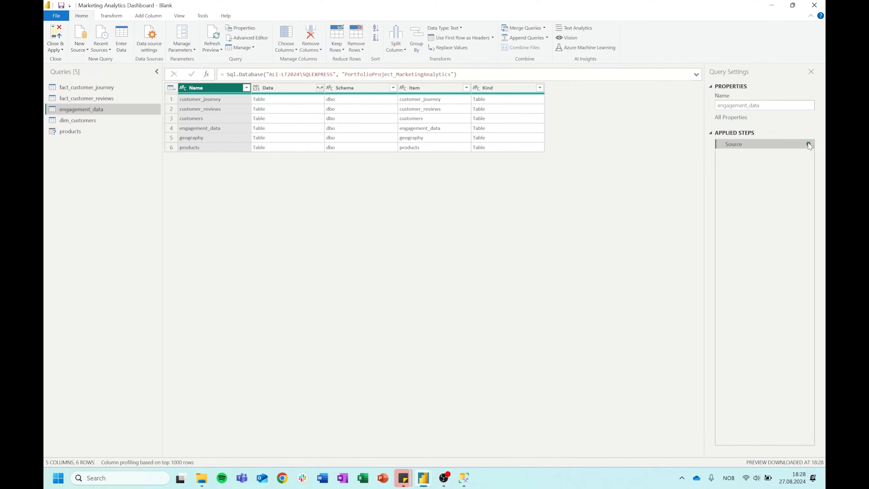
pyautogui.click(324, 254)
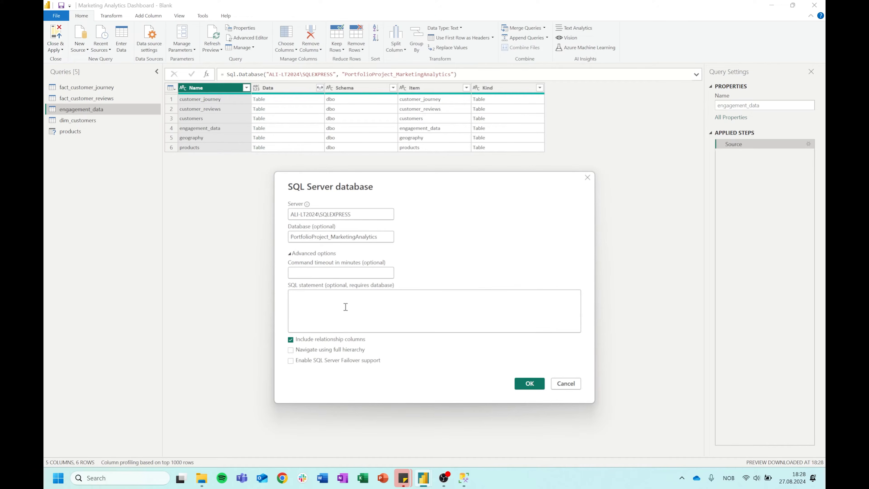
pyautogui.click(410, 306)
pyautogui.hotkey('ctrl', 'v')
pyautogui.click(519, 384)
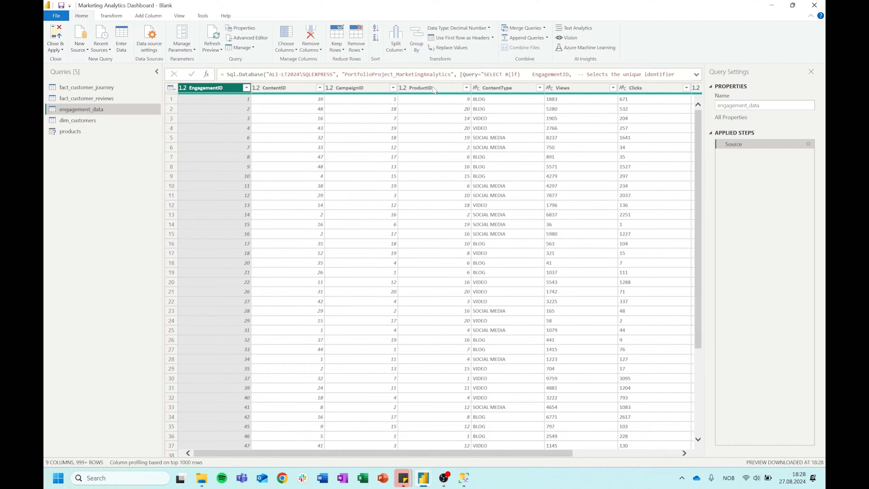
# Change the data types of engagement_data's Views and Clicks columns to Whole Number and of EngagementDate to Date
pyautogui.click(550, 88)
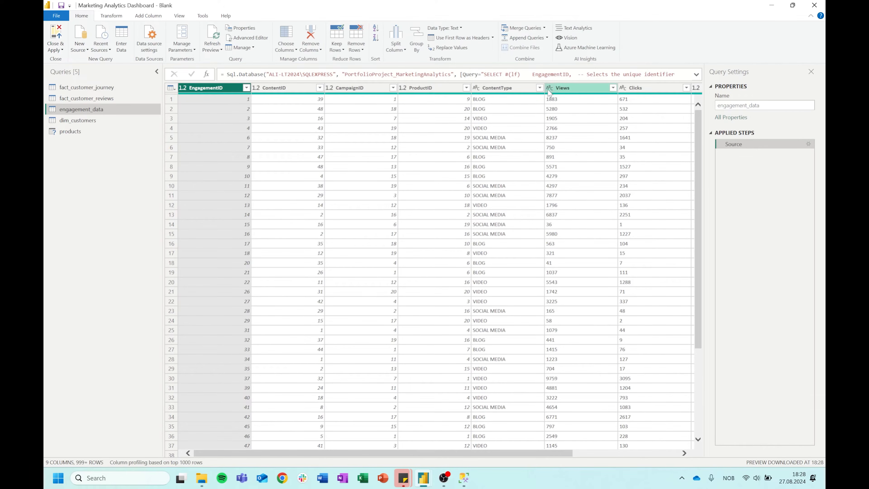
pyautogui.click(583, 119)
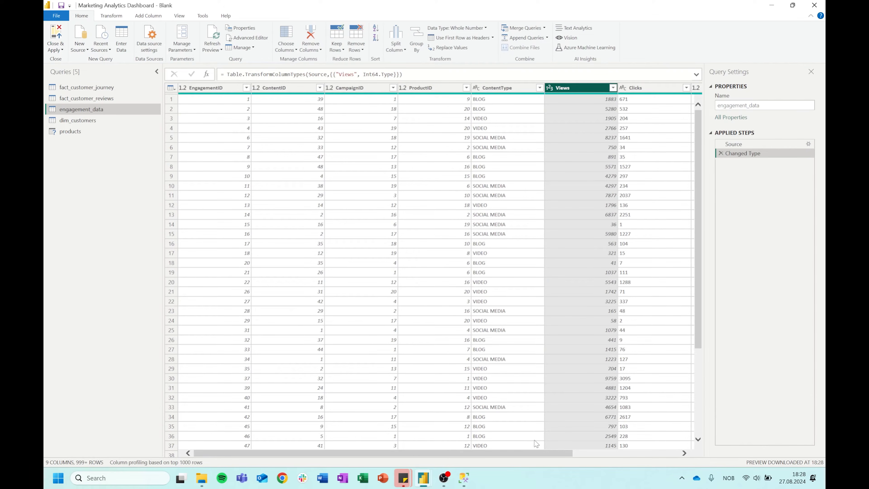
pyautogui.hscroll(3, 531, 456)
pyautogui.click(480, 88)
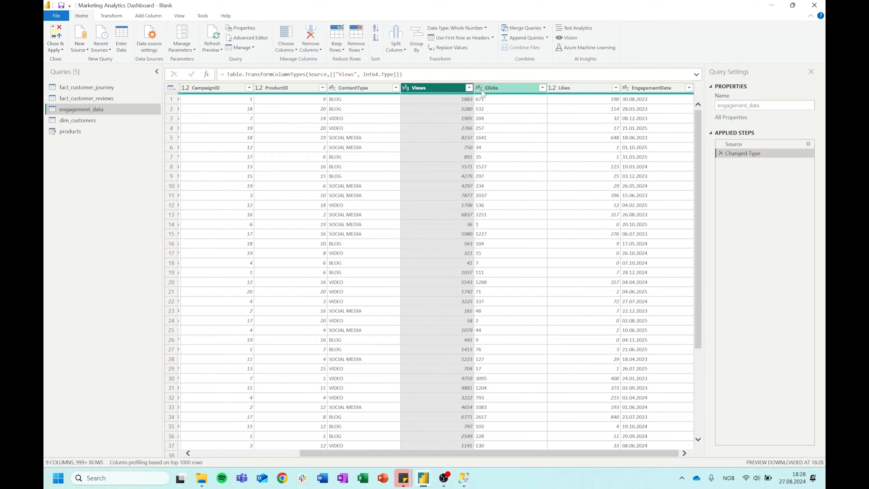
pyautogui.click(507, 115)
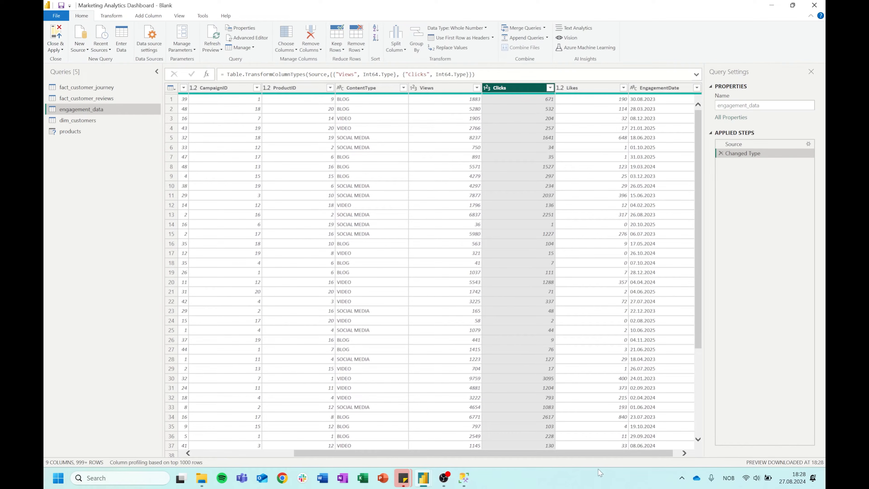
pyautogui.hscroll(1, 686, 455)
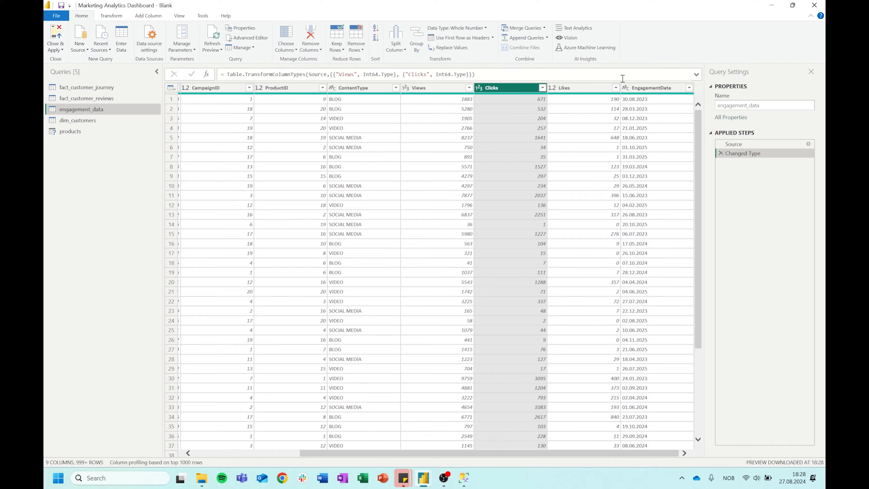
pyautogui.click(625, 88)
pyautogui.click(648, 144)
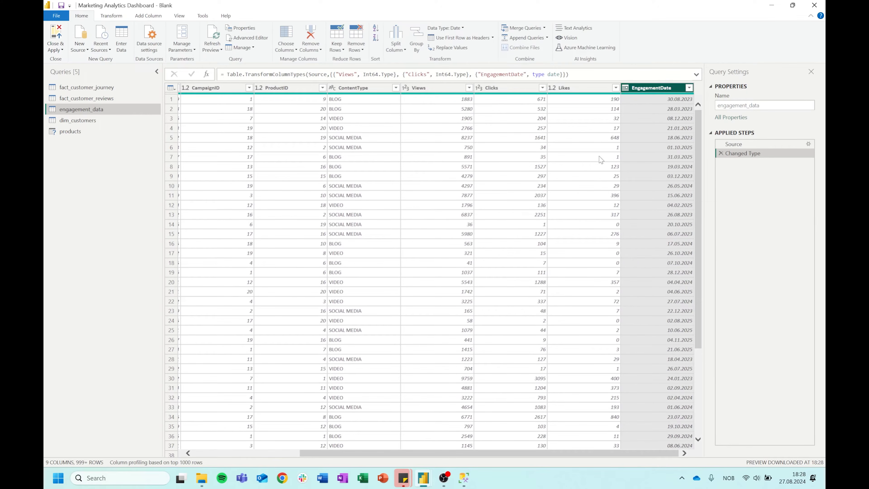
# Rename the engagement_data query as fact_engagement_data
pyautogui.rightClick(102, 110)
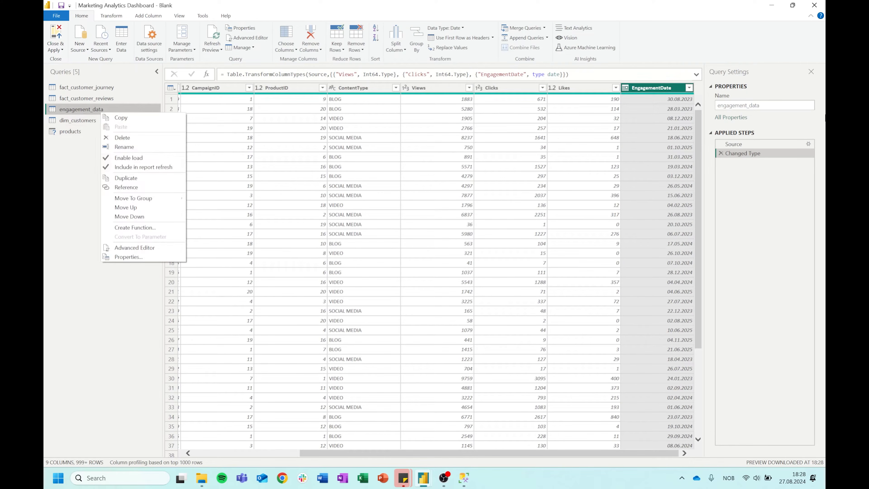
pyautogui.click(777, 105)
pyautogui.hotkey('ctrl', 'a')
pyautogui.write('fact_en')
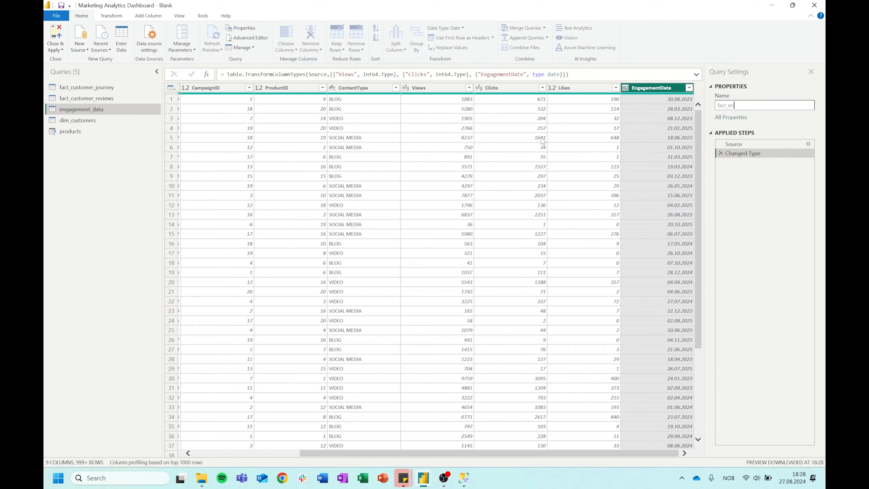
pyautogui.write('gagement_data')
pyautogui.press('Return')
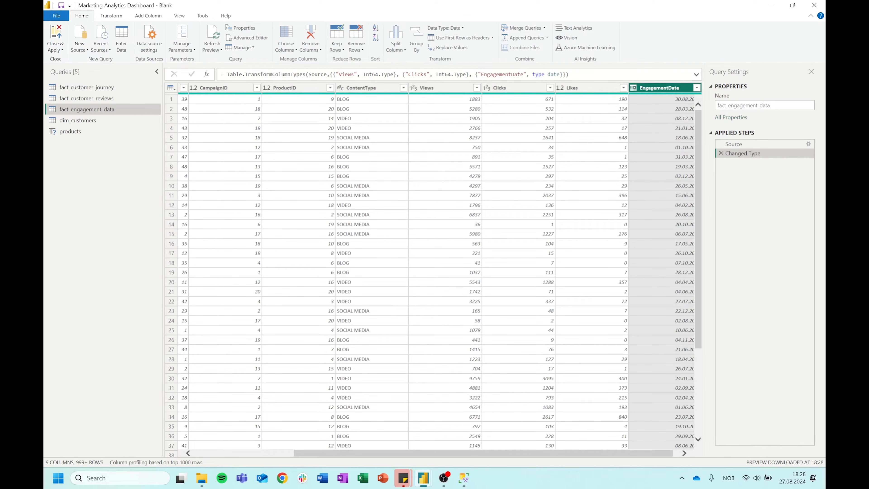
# Delete the Changed Type step of fact_engagement_data and change only the EngagementDate column's data type to Date
pyautogui.hotkey('alt', 'Tab')
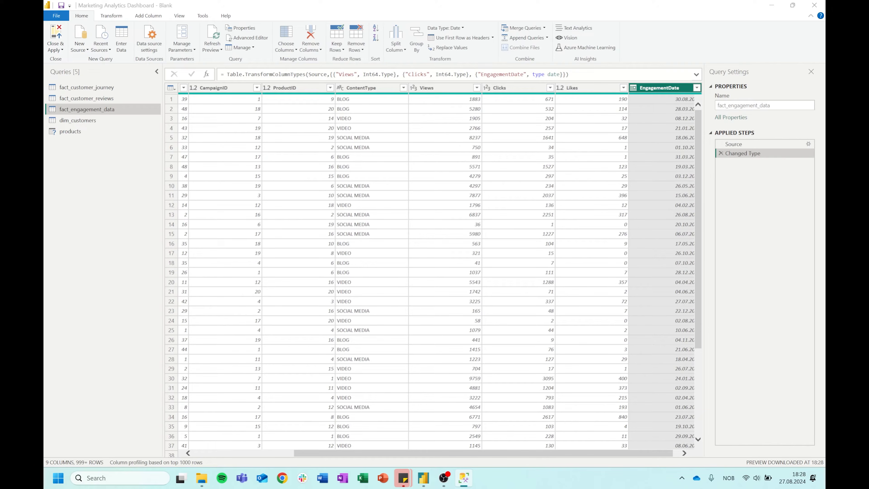
pyautogui.click(729, 154)
pyautogui.click(721, 153)
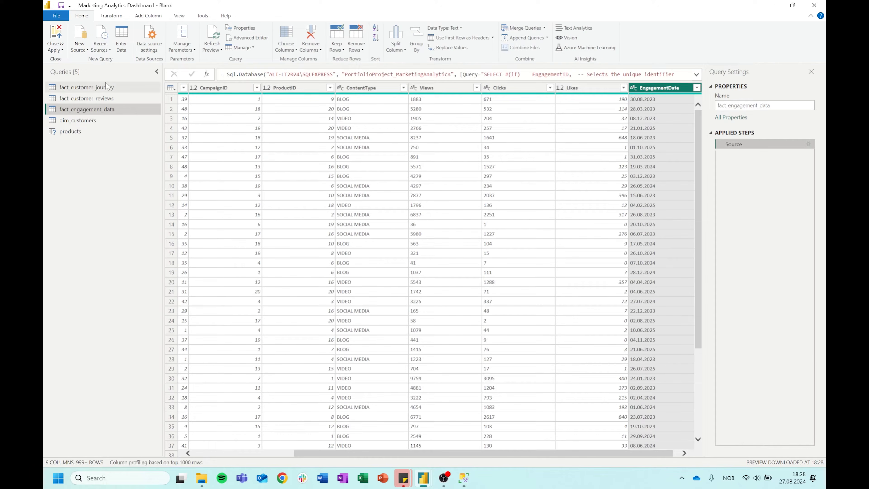
pyautogui.click(634, 88)
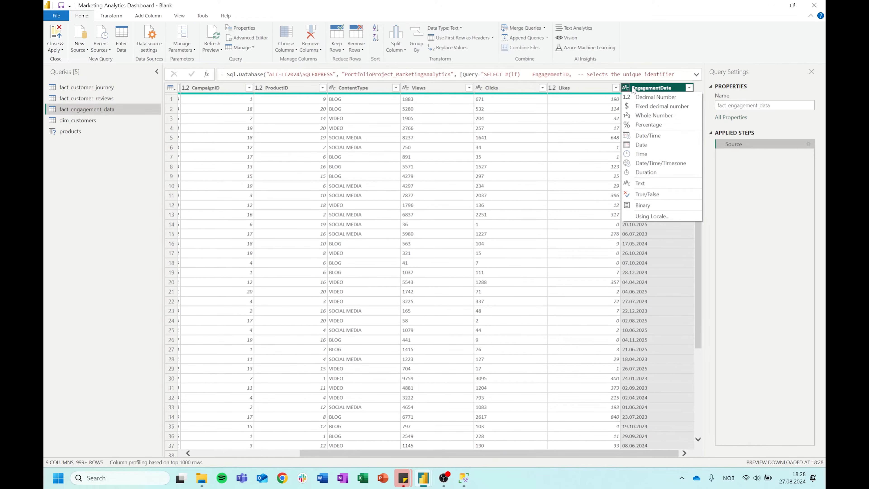
pyautogui.click(645, 145)
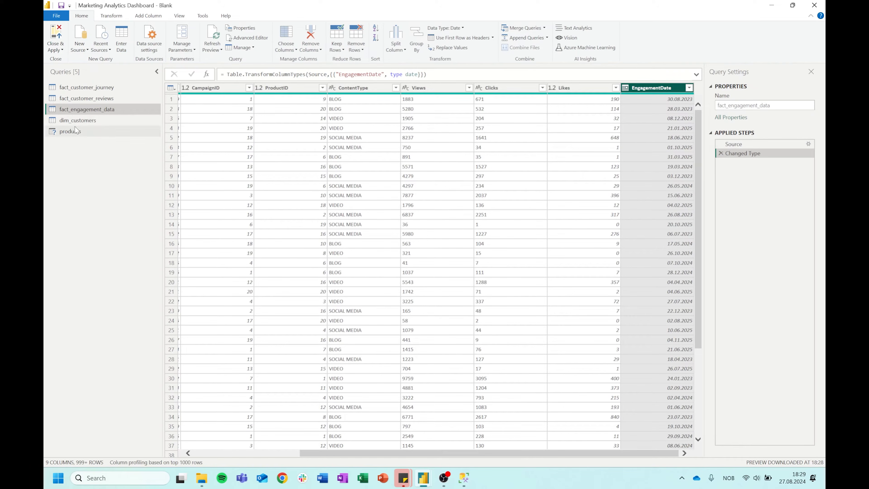
# Rename the products query as dim_products
pyautogui.click(78, 131)
pyautogui.doubleClick(751, 102)
pyautogui.write('d')
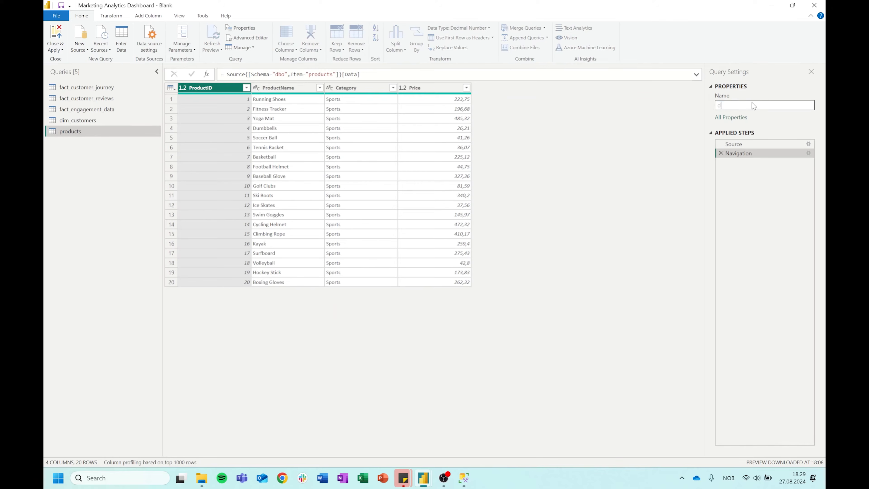
pyautogui.write('im_products')
pyautogui.press('Return')
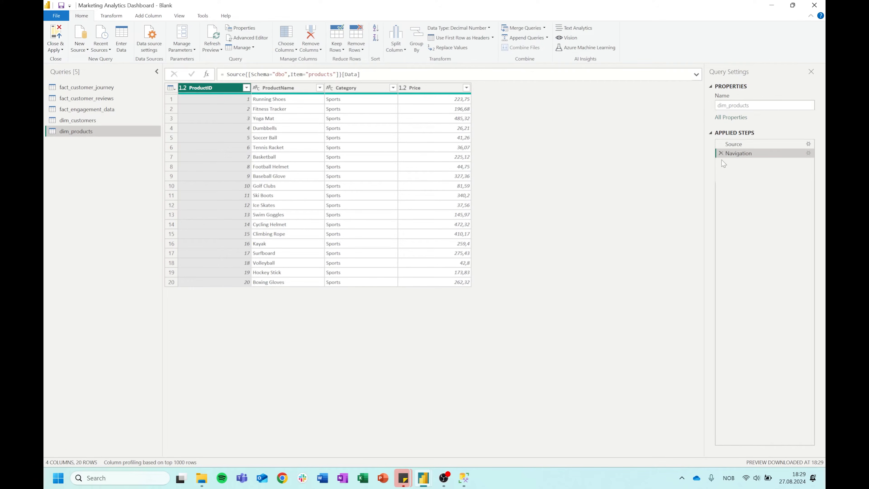
# Delete the Navigation step of dim_products and set its Source SQL statement to the copied query that categorizes products based on their price
pyautogui.click(721, 153)
pyautogui.click(809, 144)
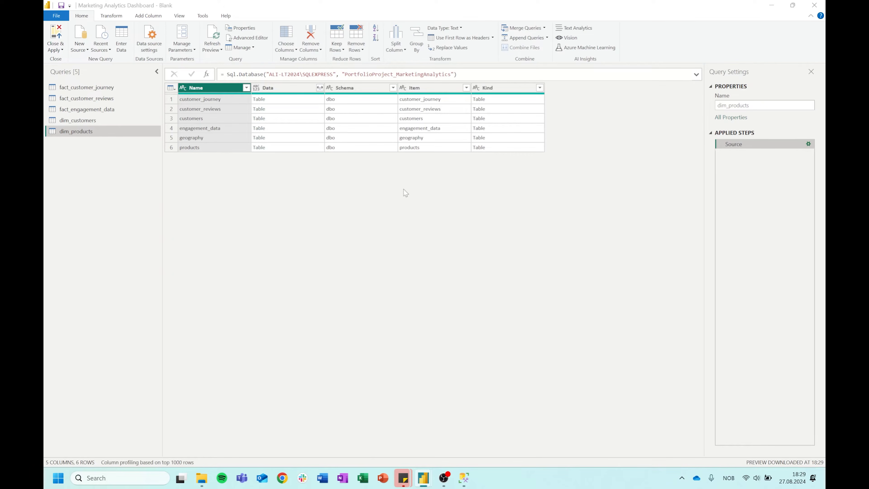
pyautogui.click(312, 253)
pyautogui.click(353, 301)
pyautogui.hotkey('ctrl', 'v')
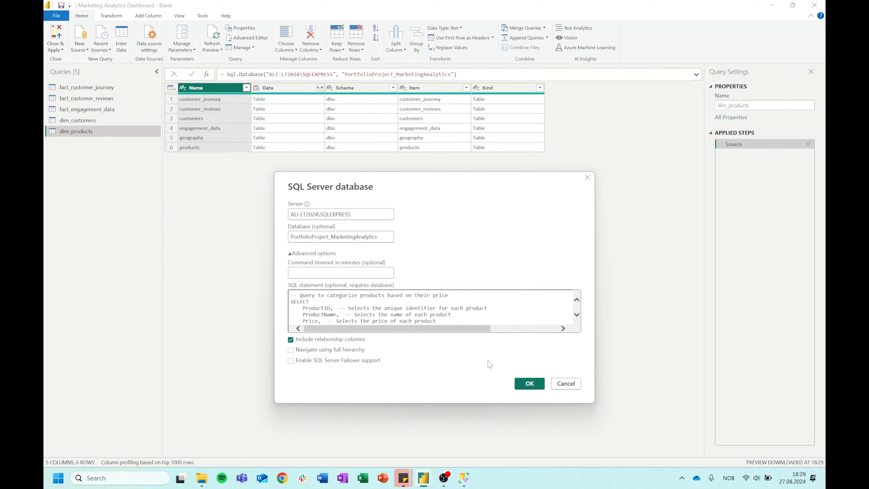
pyautogui.click(528, 383)
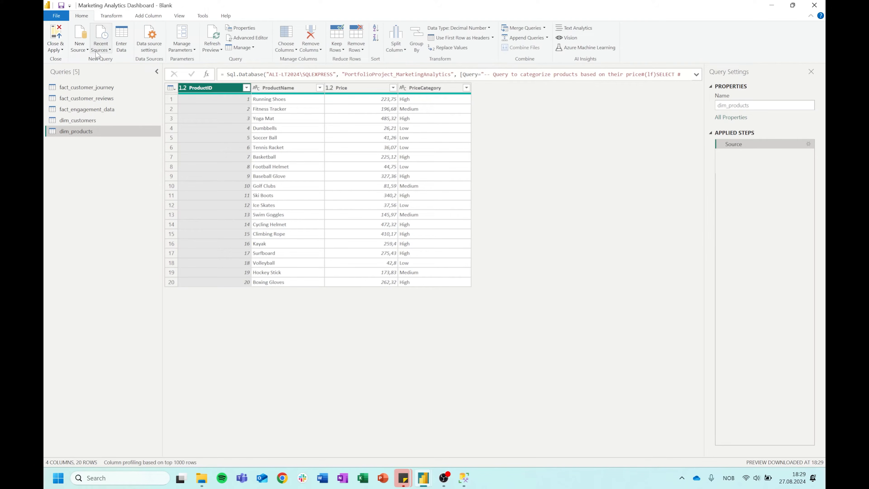
# Start a new Text/CSV source and browse to the "#3 - Enriching Marketing Data with Sentiment" episode folder
pyautogui.click(99, 43)
pyautogui.click(79, 41)
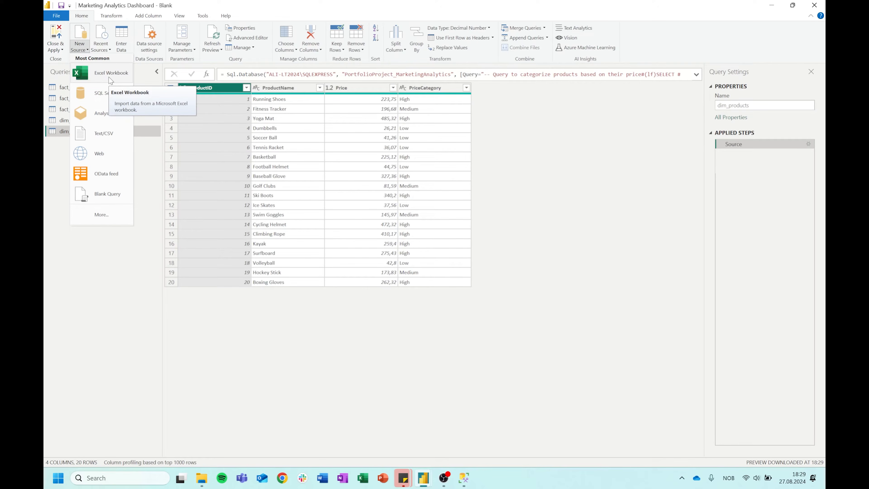
pyautogui.hotkey('alt', 'Tab')
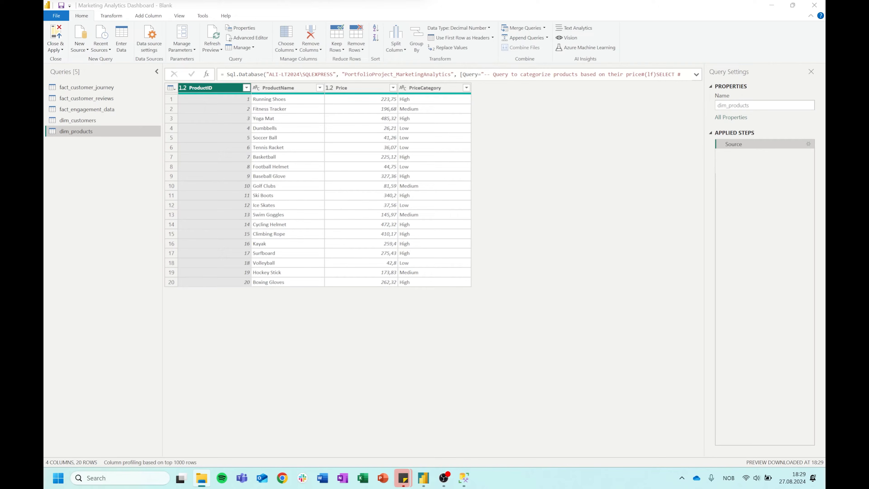
pyautogui.click(81, 48)
pyautogui.click(110, 135)
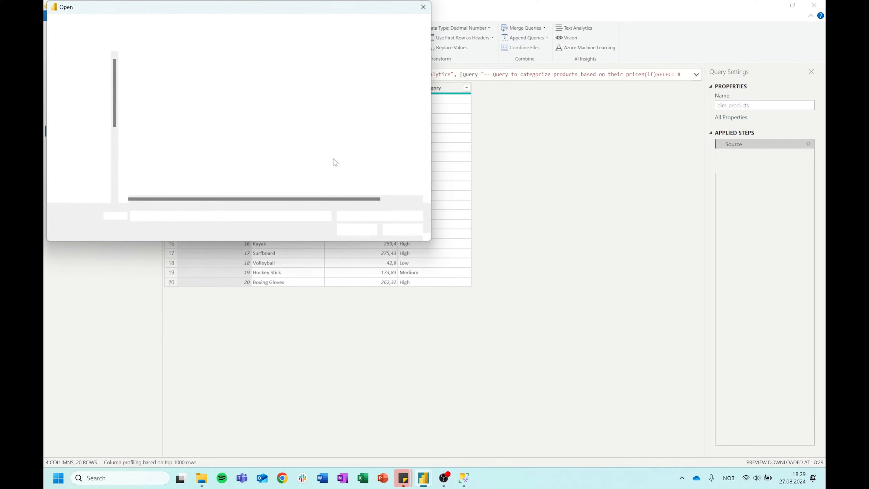
pyautogui.click(297, 26)
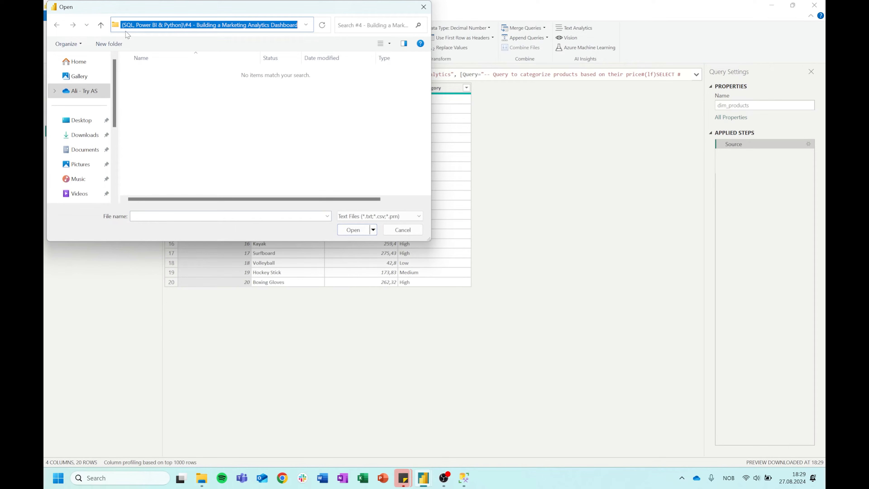
pyautogui.click(101, 25)
pyautogui.click(182, 103)
pyautogui.doubleClick(184, 104)
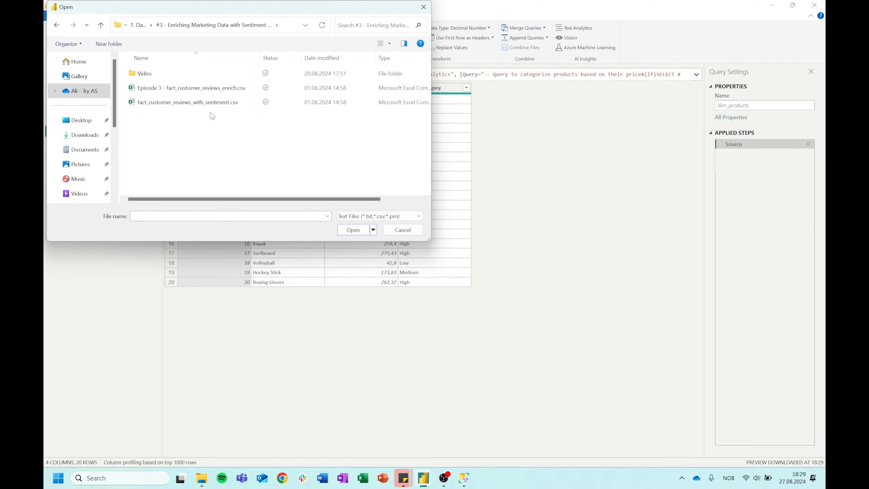
# Import fact_customer_reviews_with_sentiment.csv as a query and place it directly below fact_customer_reviews in the query list
pyautogui.click(252, 102)
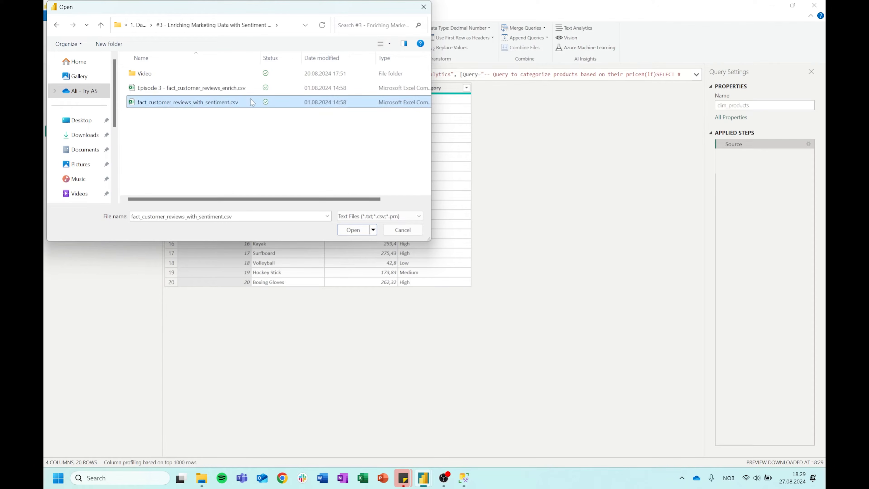
pyautogui.doubleClick(187, 103)
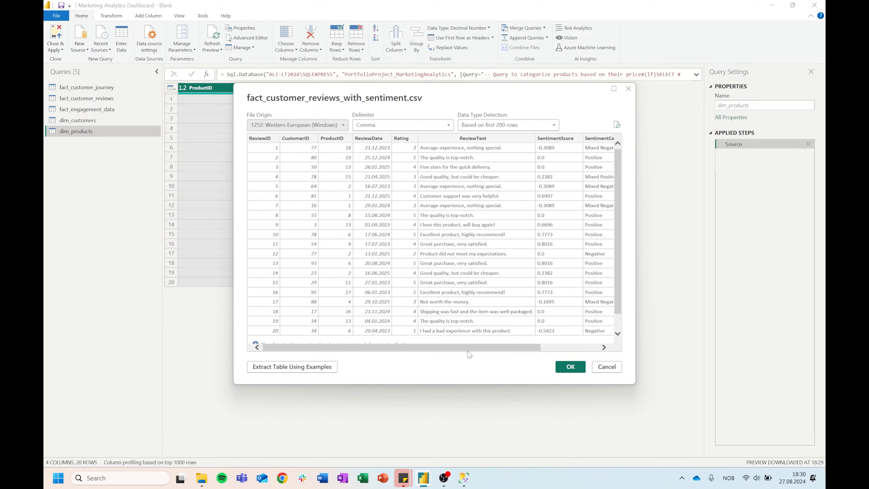
pyautogui.moveTo(468, 350)
pyautogui.mouseDown()
pyautogui.moveTo(561, 354)
pyautogui.moveTo(452, 353)
pyautogui.mouseUp()
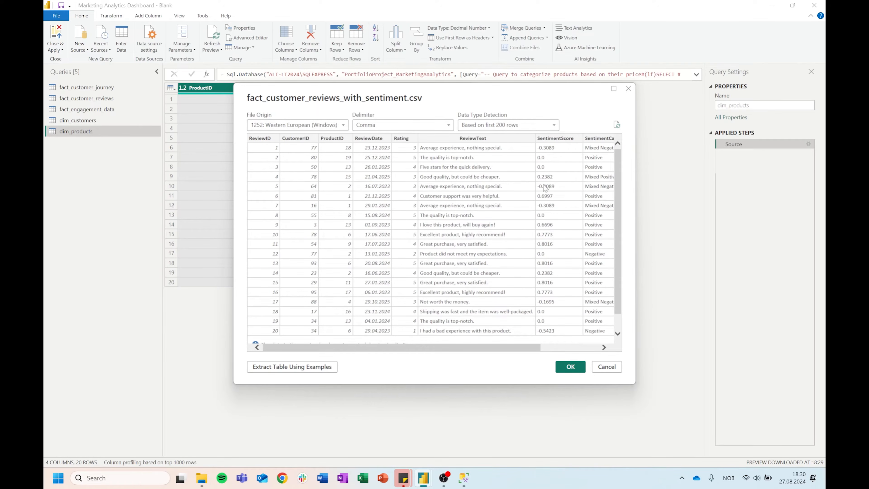
pyautogui.click(569, 367)
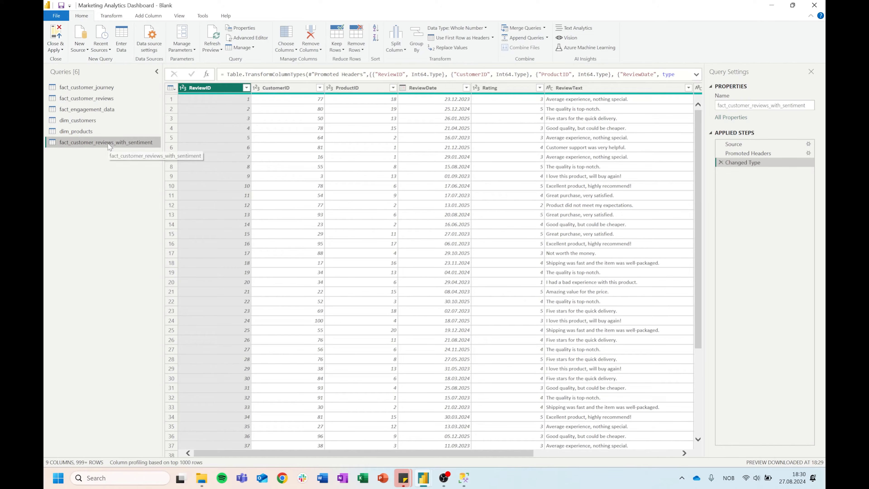
pyautogui.moveTo(108, 143); pyautogui.dragTo(115, 105)
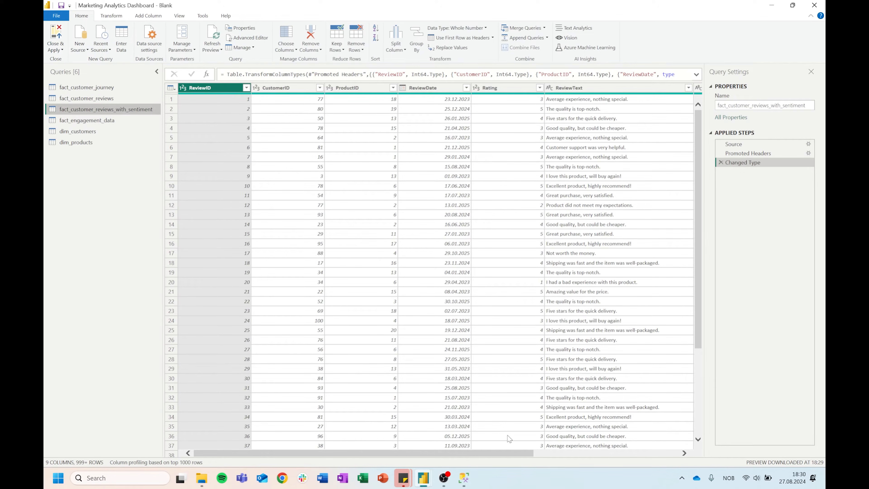
# Replace double spaces with single spaces in the ReviewText column of fact_customer_reviews_with_sentiment
pyautogui.moveTo(500, 453); pyautogui.dragTo(648, 452)
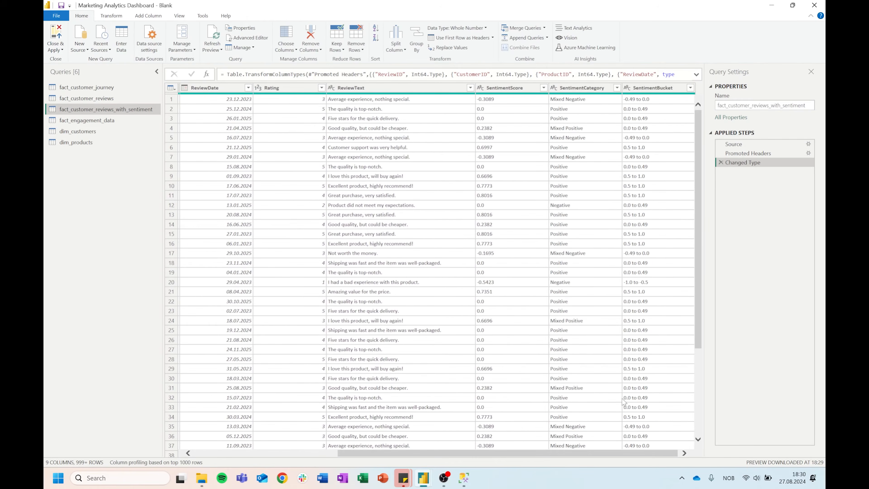
pyautogui.click(383, 89)
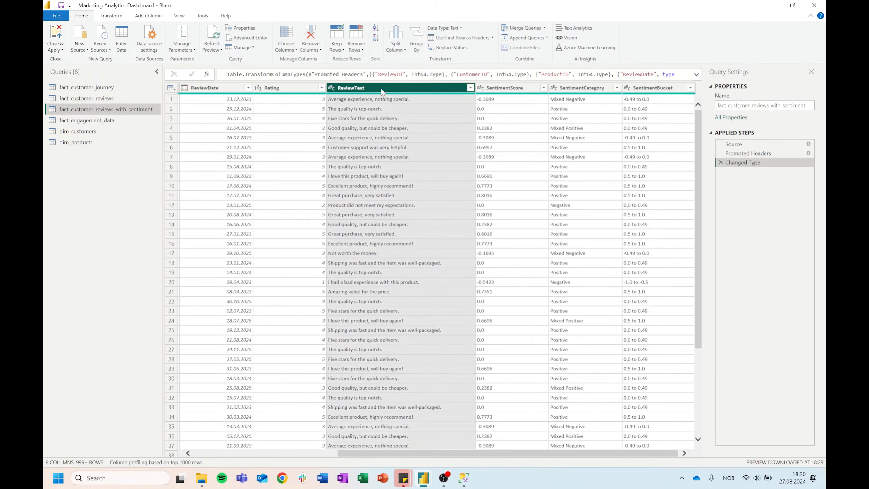
pyautogui.click(463, 49)
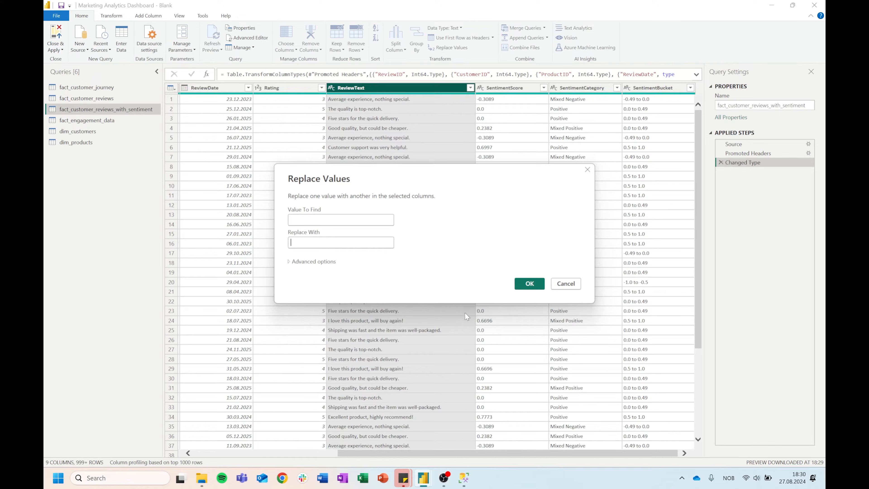
pyautogui.click(530, 283)
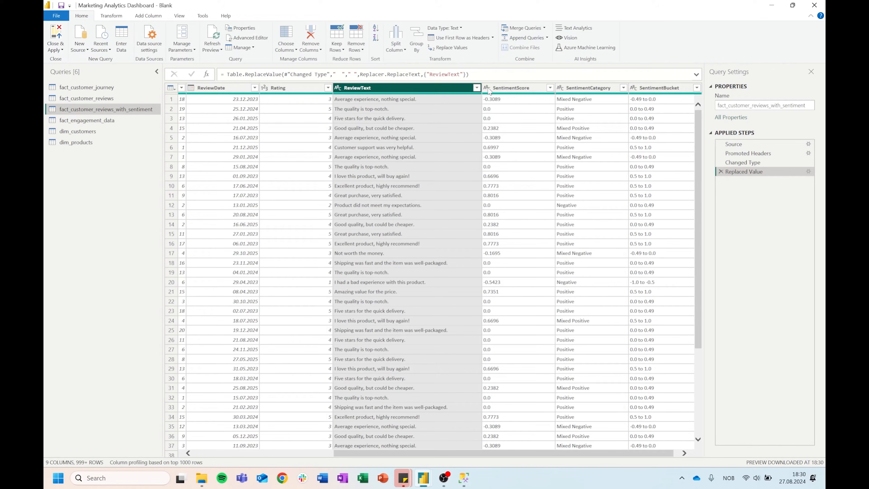
# Apply all query changes, leave the query editor and show the tables in the model view
pyautogui.click(56, 40)
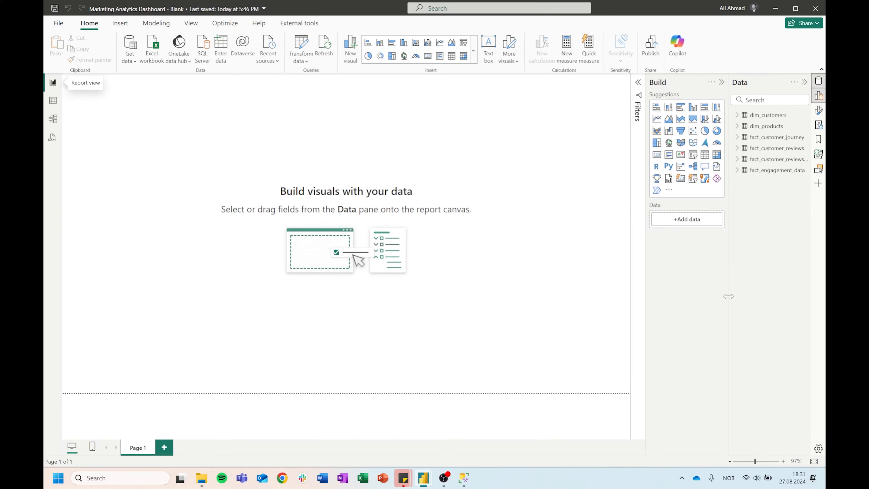
pyautogui.moveTo(729, 296); pyautogui.dragTo(699, 243)
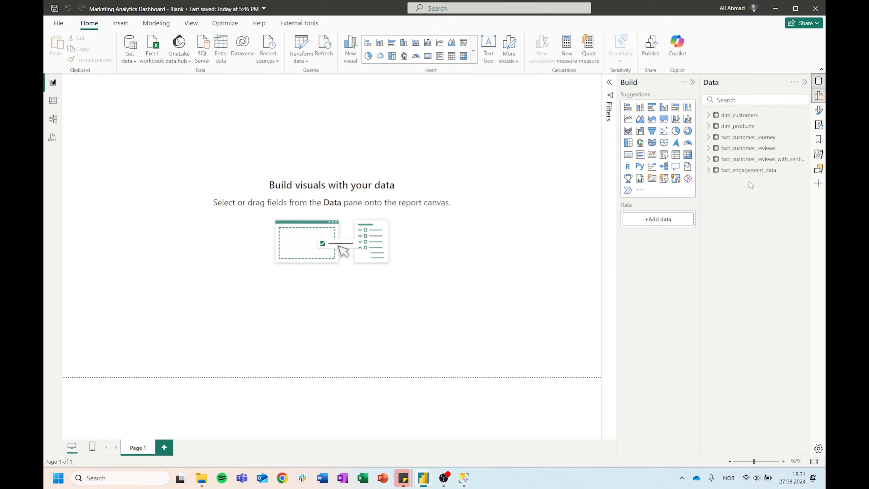
pyautogui.click(57, 118)
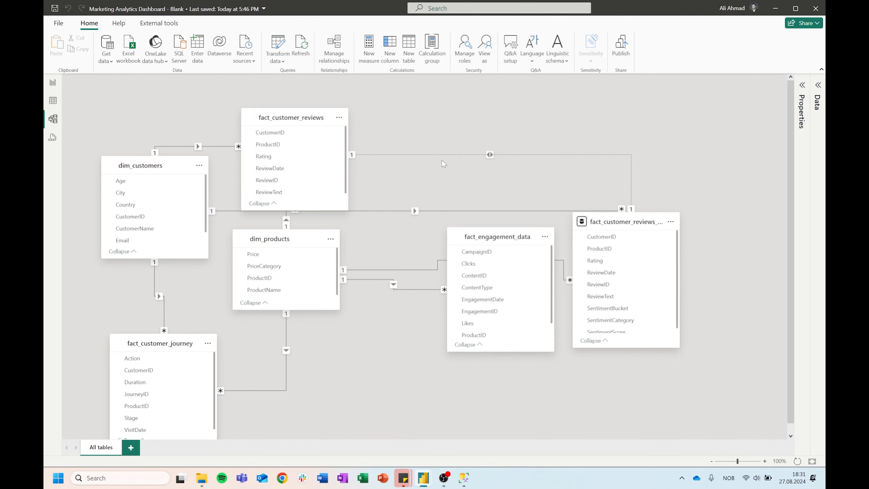
# Delete the relationships linking fact_customer_reviews_with_sentiment to fact_customer_reviews, dim_customers and dim_products
pyautogui.rightClick(444, 155)
pyautogui.click(460, 159)
pyautogui.click(488, 257)
pyautogui.rightClick(387, 215)
pyautogui.click(402, 221)
pyautogui.click(487, 256)
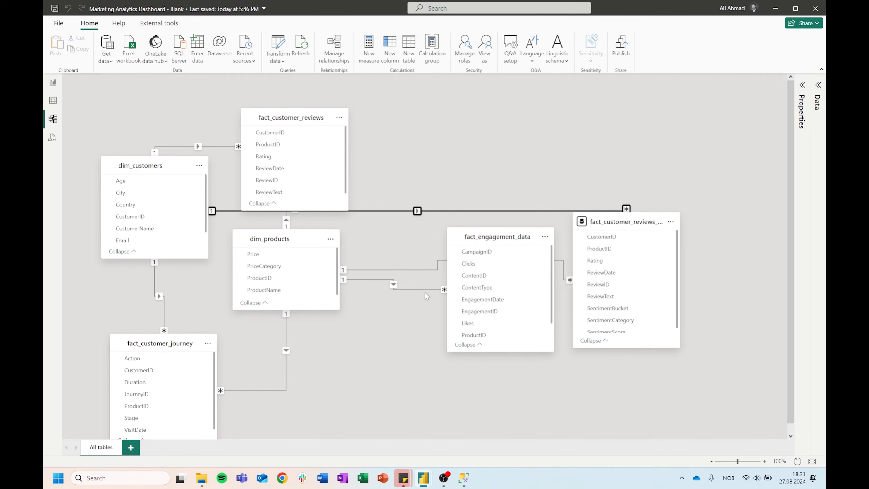
pyautogui.rightClick(406, 270)
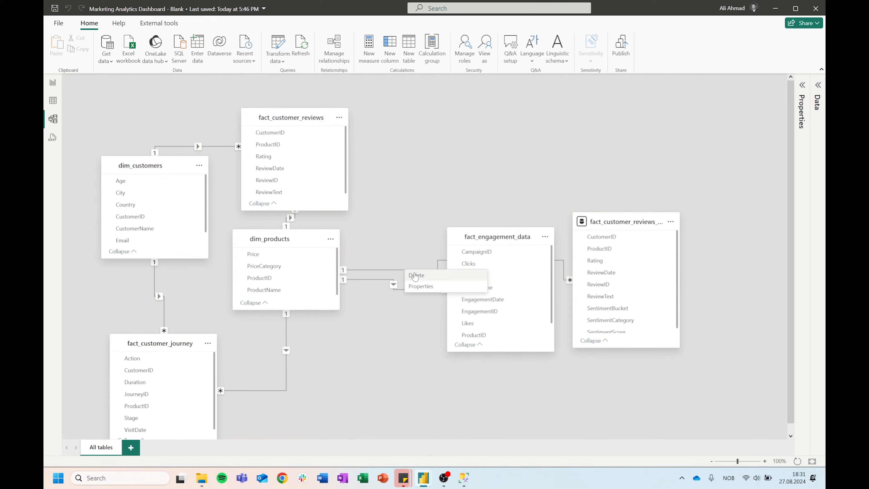
pyautogui.click(415, 276)
pyautogui.click(486, 257)
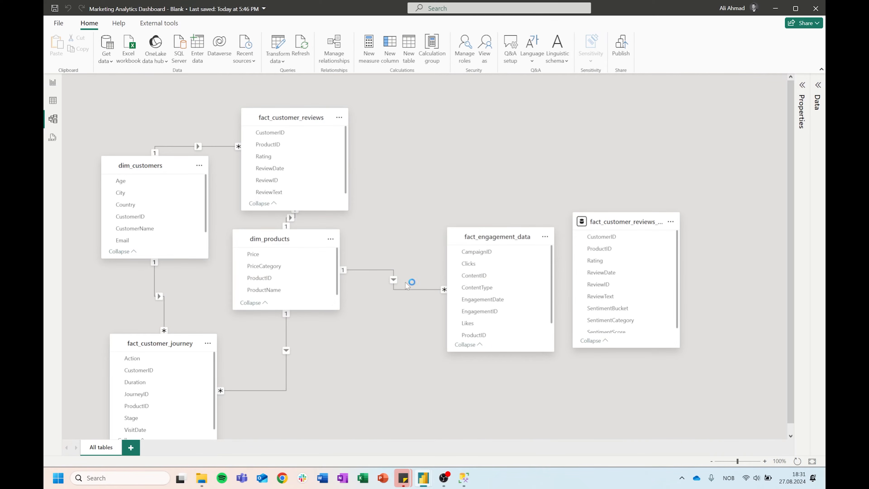
# Delete the relationships between dim_products and fact_engagement_data and between dim_customers and fact_customer_journey
pyautogui.rightClick(409, 289)
pyautogui.click(417, 295)
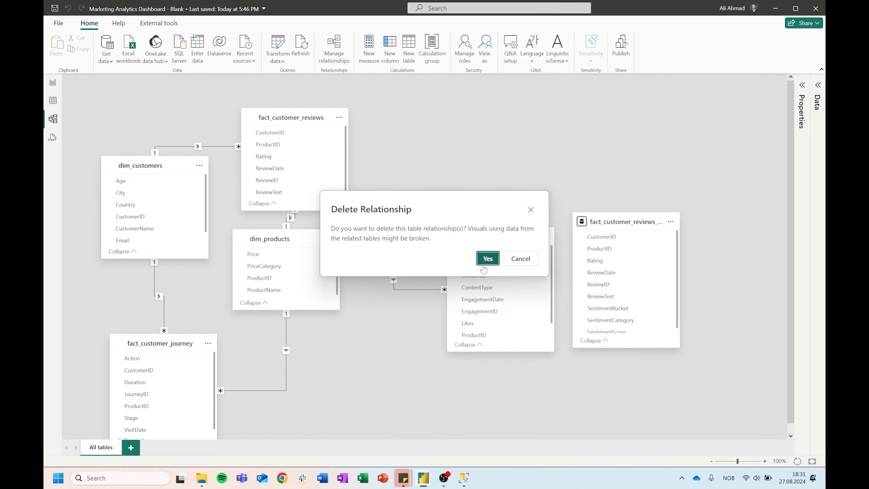
pyautogui.click(483, 265)
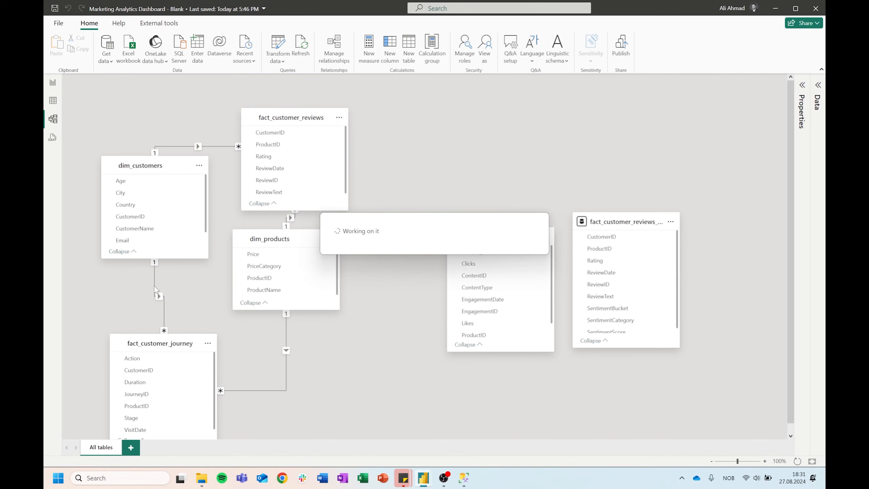
pyautogui.rightClick(155, 291)
pyautogui.click(163, 296)
pyautogui.click(484, 256)
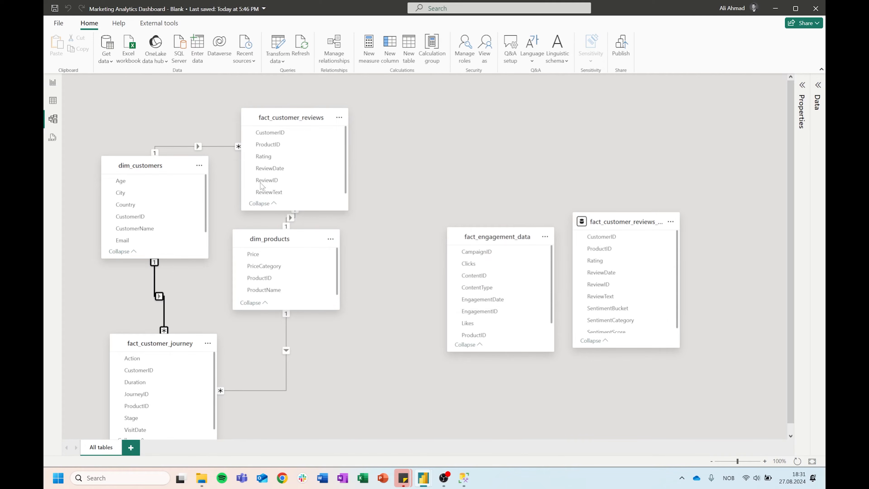
# Delete the relationship between dim_customers and fact_customer_reviews, plus those linking dim_products to fact_customer_journey and fact_customer_reviews
pyautogui.rightClick(224, 146)
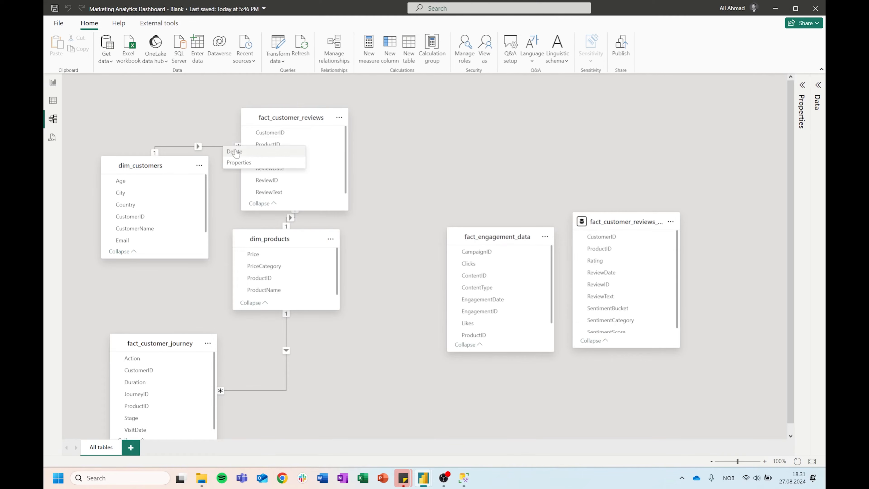
pyautogui.click(235, 152)
pyautogui.click(486, 258)
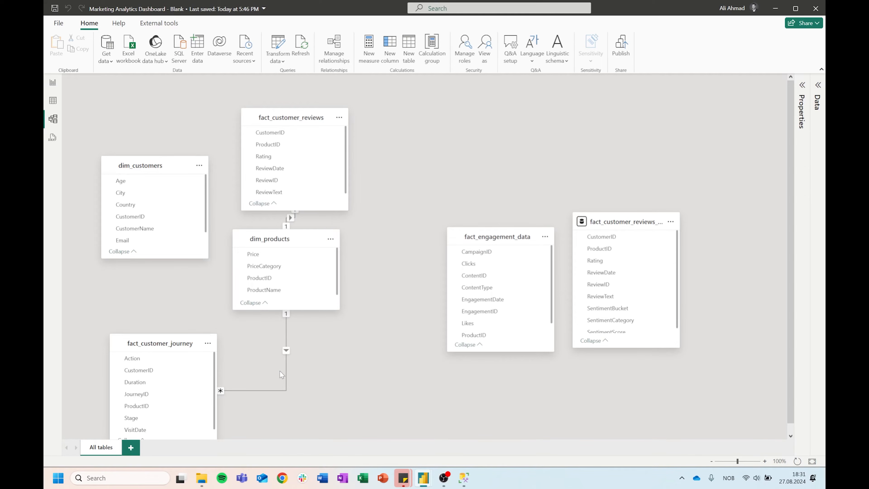
pyautogui.rightClick(286, 372)
pyautogui.click(298, 378)
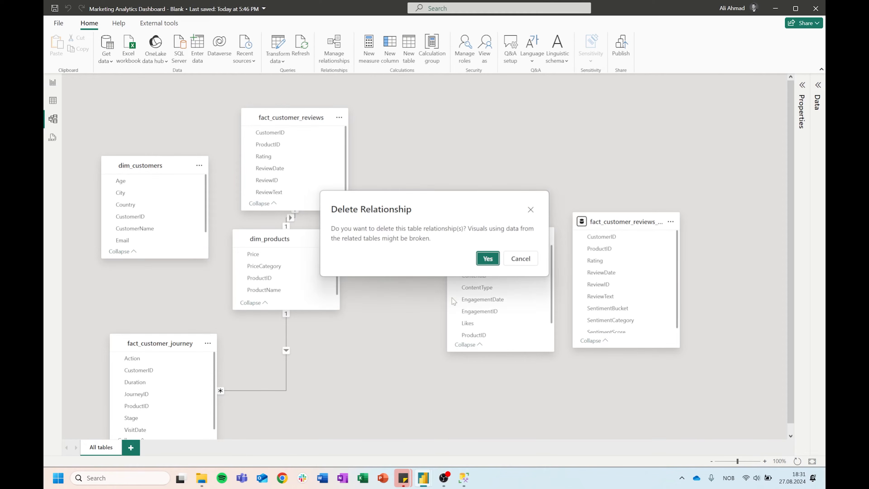
pyautogui.click(488, 258)
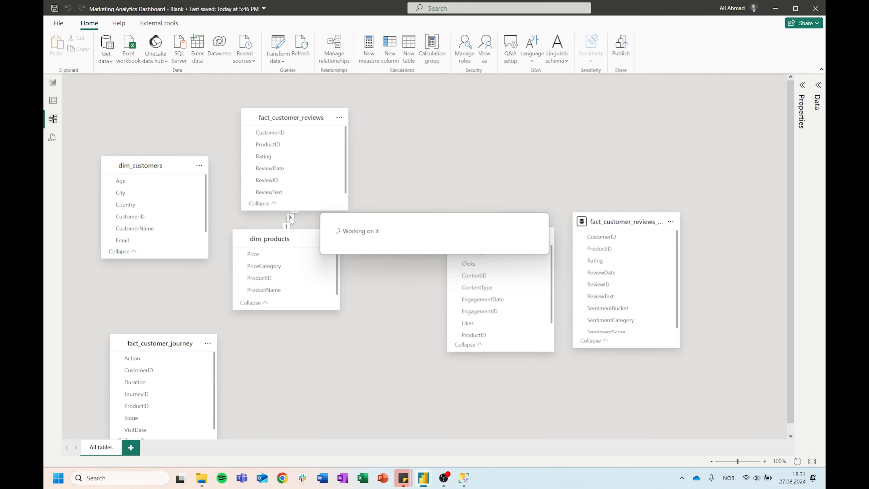
pyautogui.rightClick(290, 218)
pyautogui.click(313, 225)
pyautogui.click(517, 259)
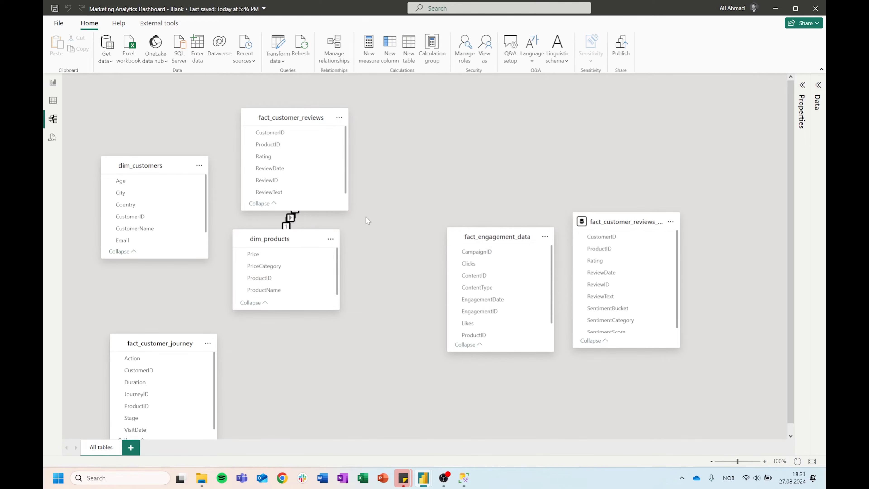
# Move fact_customer_reviews to the lower part of the diagram and place dim_customers and dim_products side by side above it
pyautogui.moveTo(294, 125); pyautogui.dragTo(400, 364)
pyautogui.moveTo(155, 167); pyautogui.dragTo(181, 169)
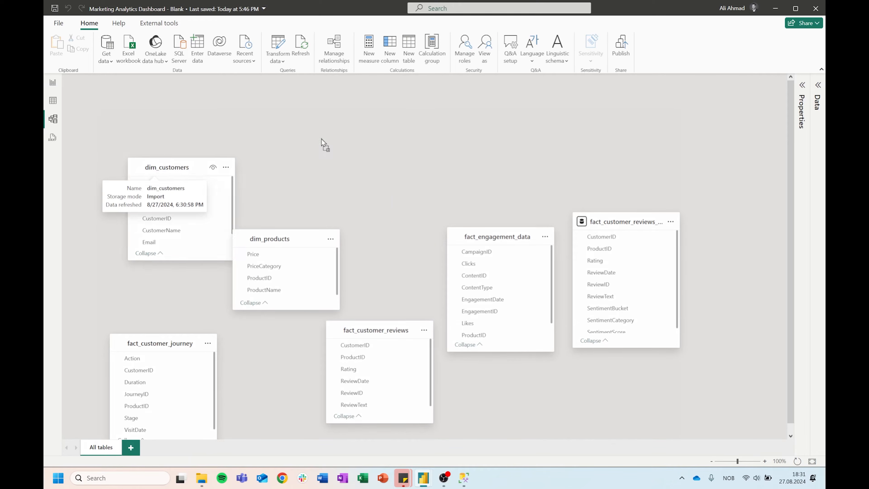
pyautogui.moveTo(321, 140); pyautogui.dragTo(330, 146)
pyautogui.moveTo(270, 238); pyautogui.dragTo(443, 103)
# Line up fact_customer_journey, fact_customer_reviews, fact_engagement_data and fact_customer_reviews_with_sentiment in one row beneath the dimension tables
pyautogui.moveTo(156, 348); pyautogui.dragTo(253, 313)
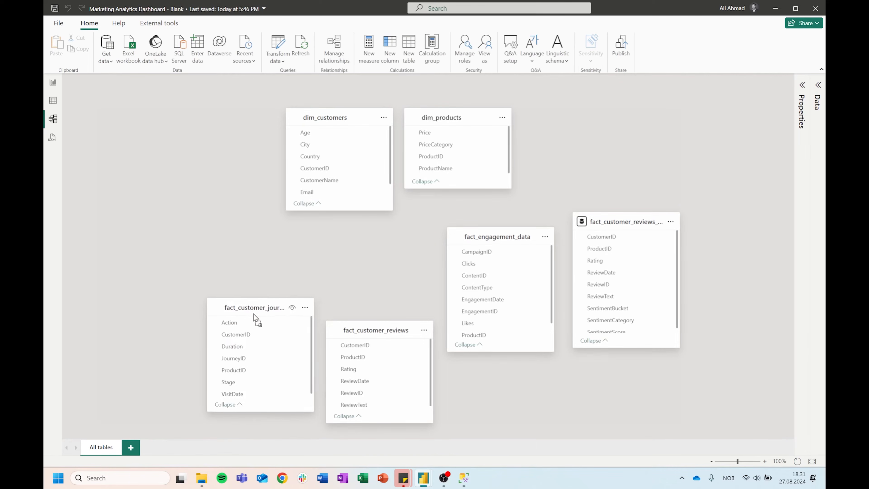
pyautogui.moveTo(500, 232); pyautogui.dragTo(502, 306)
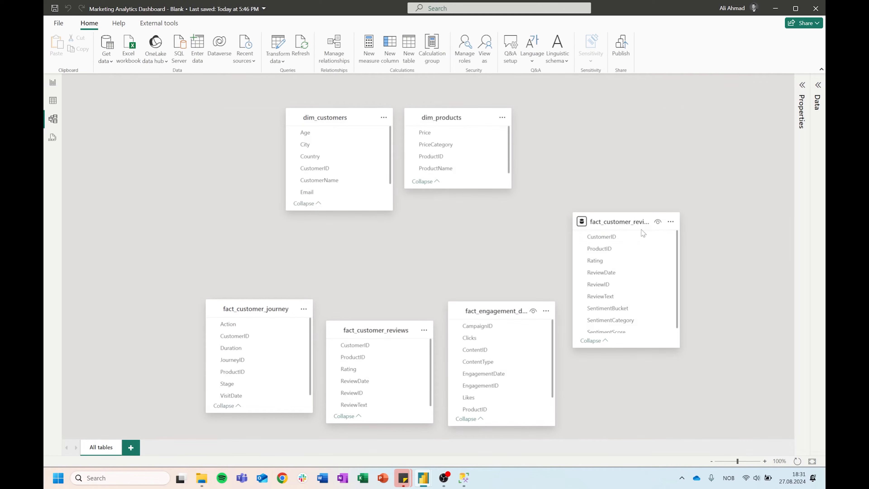
pyautogui.moveTo(621, 237); pyautogui.dragTo(613, 302)
pyautogui.moveTo(341, 322); pyautogui.dragTo(343, 303)
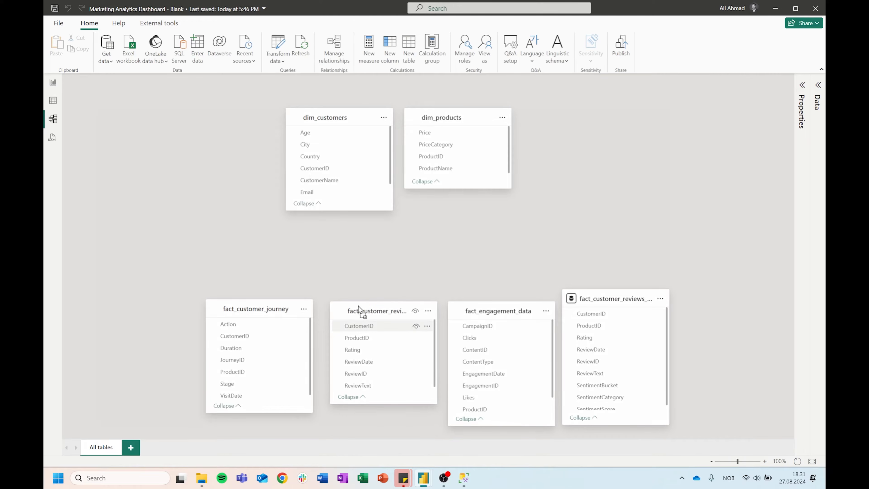
pyautogui.moveTo(503, 313); pyautogui.dragTo(502, 310)
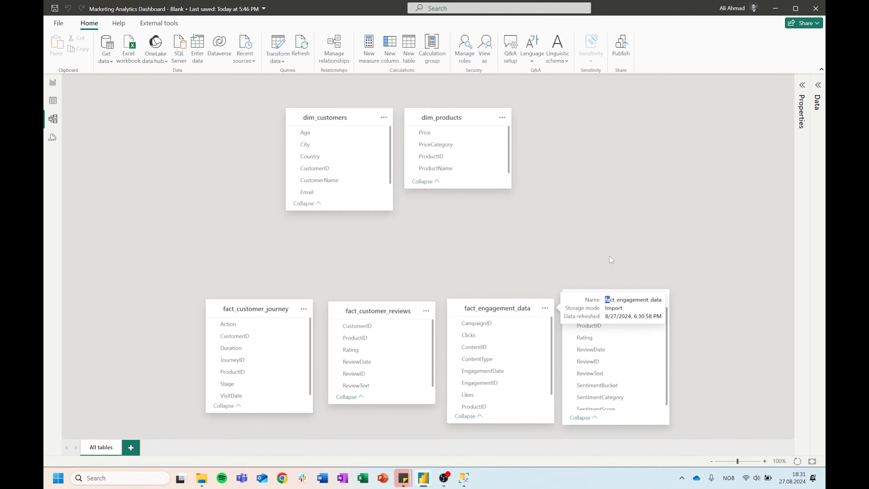
pyautogui.moveTo(607, 300); pyautogui.dragTo(609, 305)
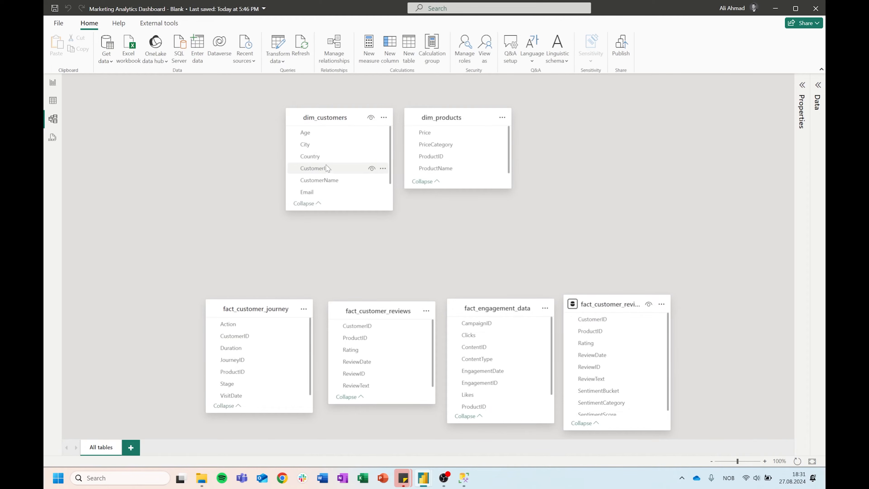
# Relate CustomerID in dim_customers to CustomerID in fact_customer_journey as an active one-to-many relationship with single cross-filter direction
pyautogui.moveTo(324, 168); pyautogui.dragTo(247, 336)
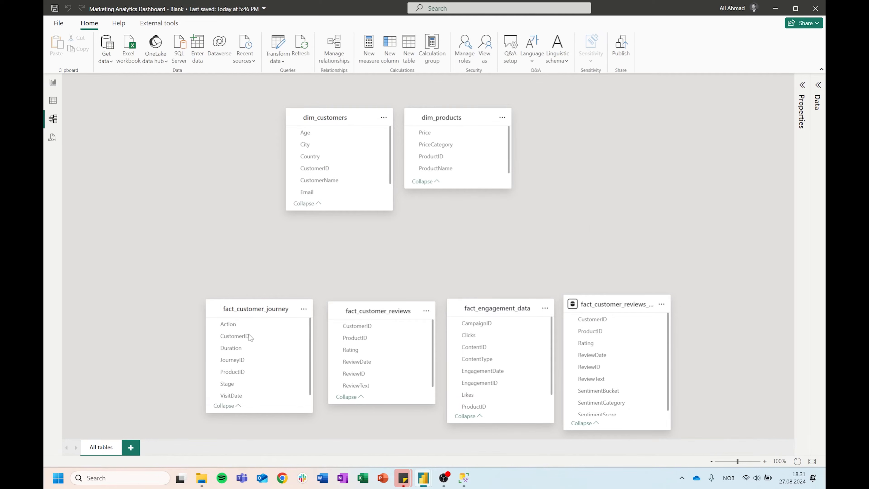
pyautogui.moveTo(337, 67); pyautogui.dragTo(553, 68)
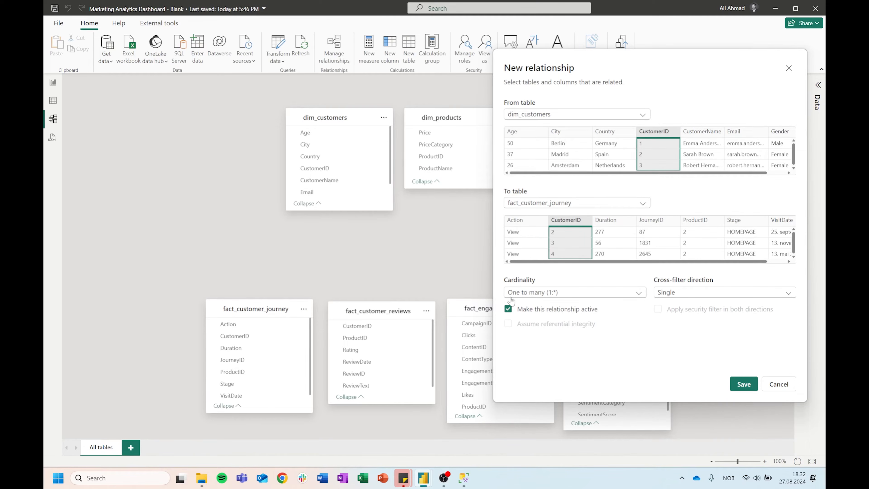
pyautogui.click(686, 292)
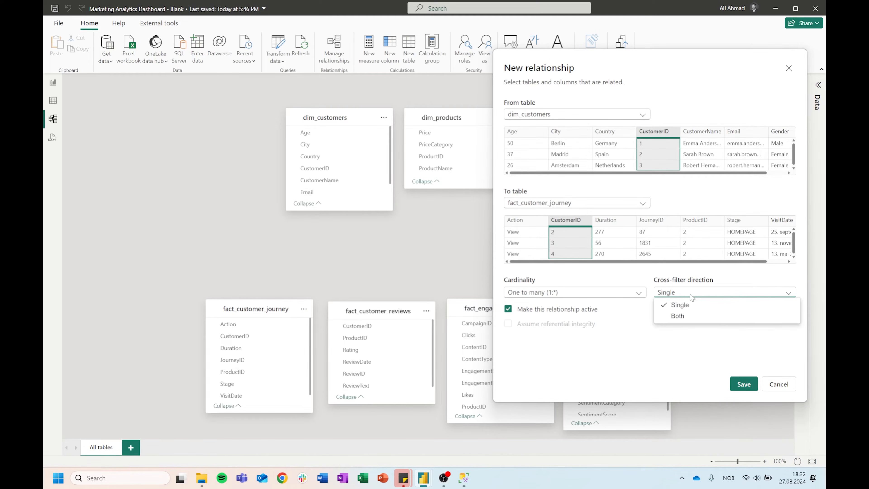
pyautogui.click(682, 283)
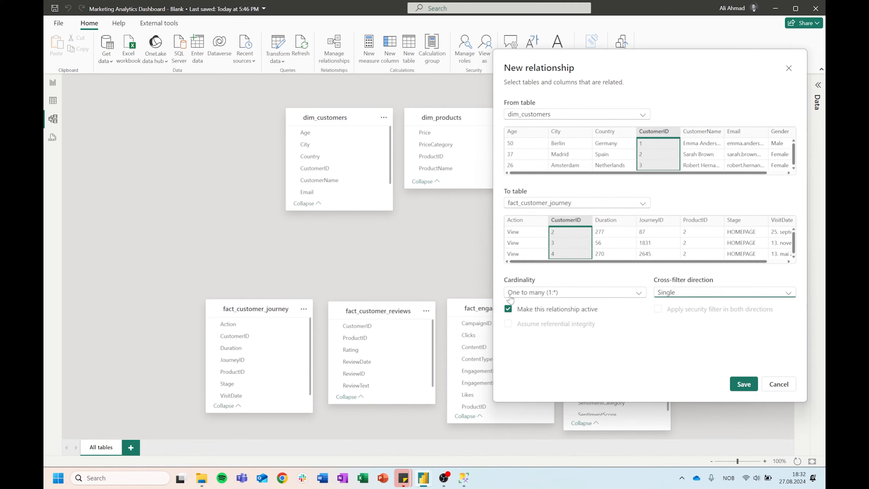
pyautogui.click(730, 384)
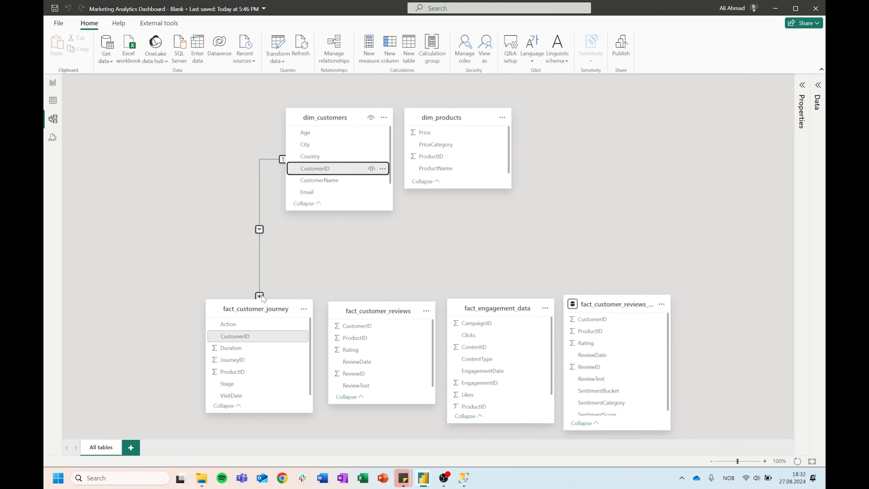
# Create one-to-many CustomerID relationships from dim_customers to fact_customer_reviews and to fact_customer_reviews_with_sentiment
pyautogui.moveTo(320, 168); pyautogui.dragTo(356, 326)
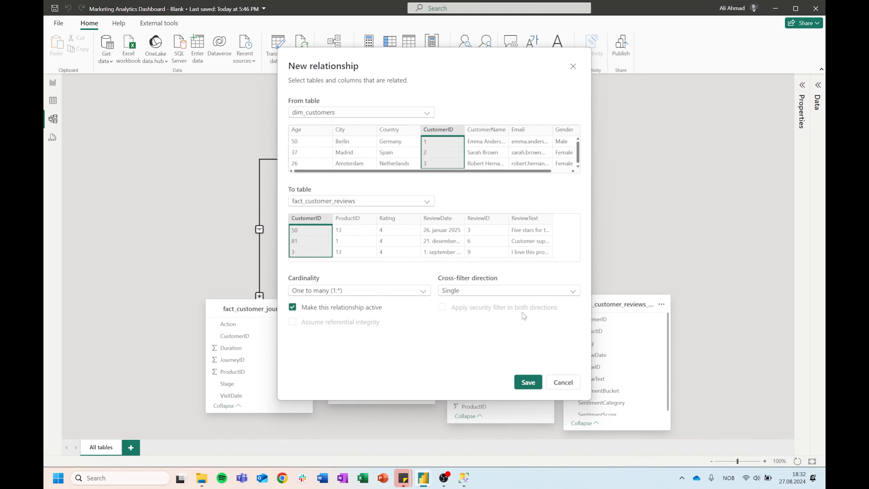
pyautogui.click(529, 386)
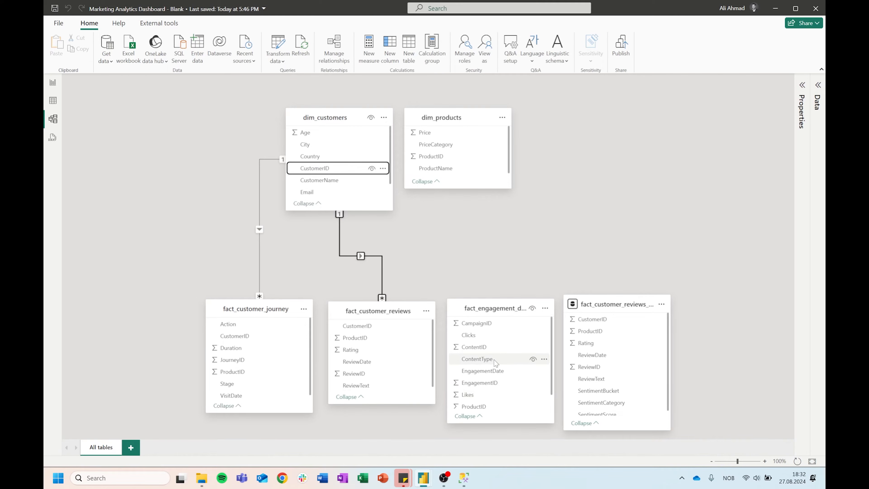
pyautogui.scroll(-1, 495, 363)
pyautogui.scroll(1, 495, 363)
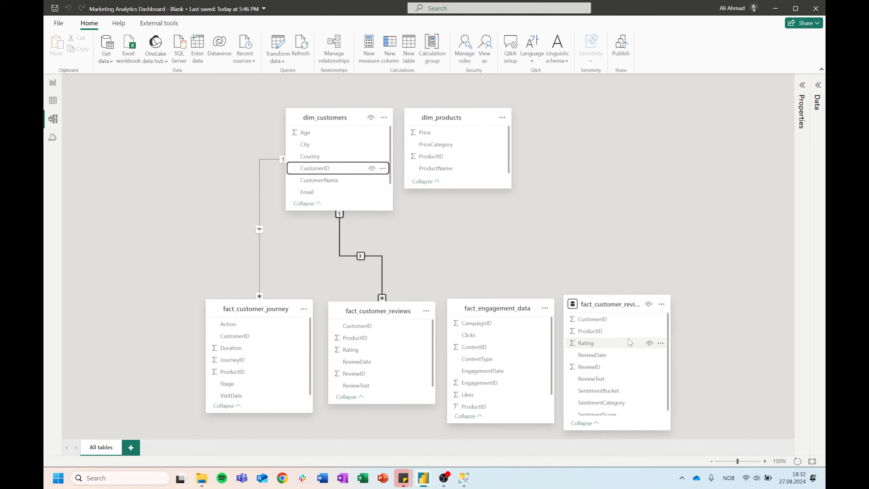
pyautogui.moveTo(315, 171); pyautogui.dragTo(592, 319)
pyautogui.click(526, 382)
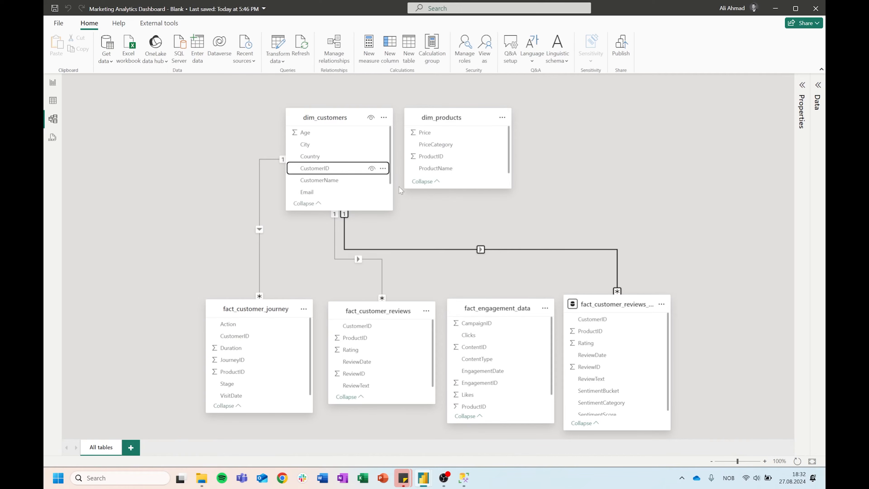
# Create one-to-many ProductID relationships from dim_products to fact_customer_journey and to fact_customer_reviews
pyautogui.moveTo(434, 156); pyautogui.dragTo(240, 372)
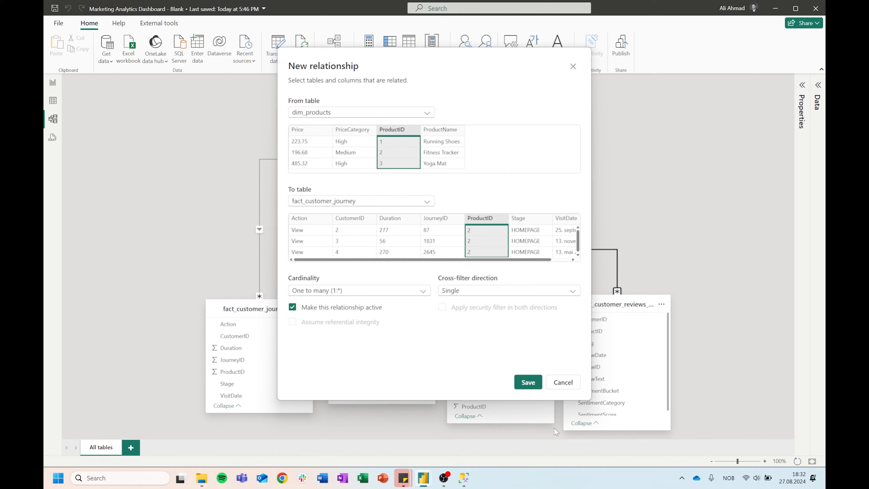
pyautogui.click(540, 383)
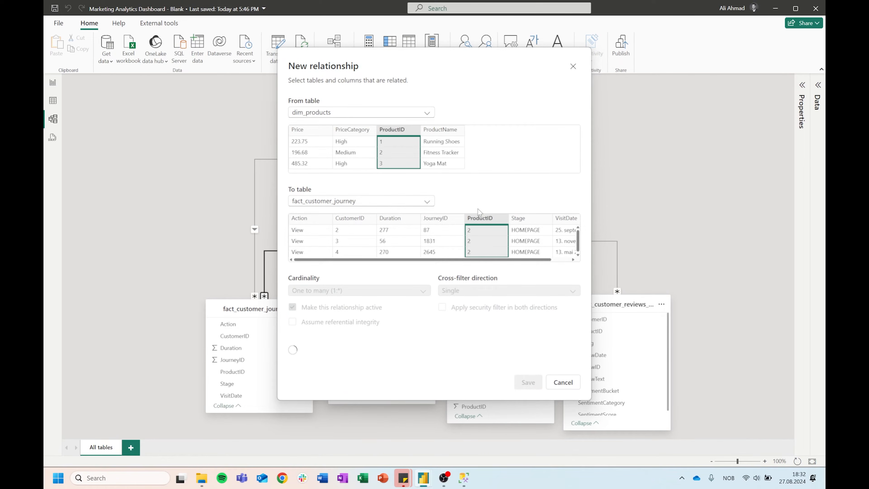
pyautogui.moveTo(432, 156); pyautogui.dragTo(357, 337)
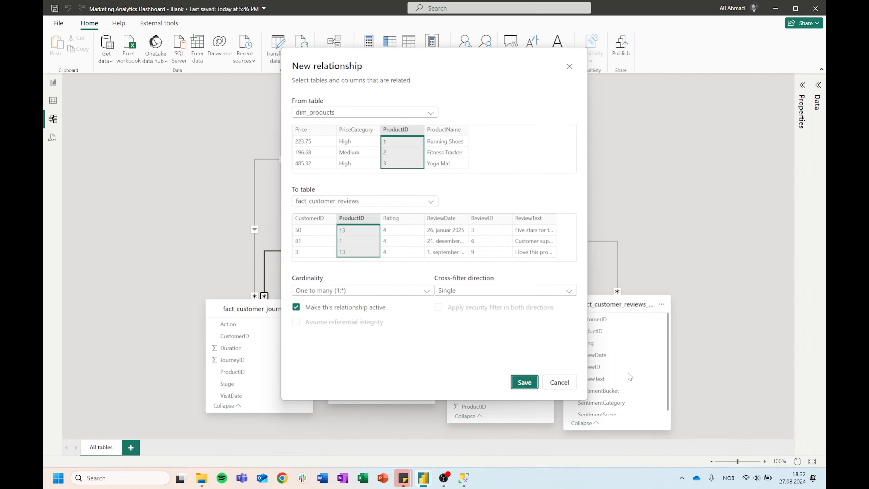
pyautogui.click(524, 382)
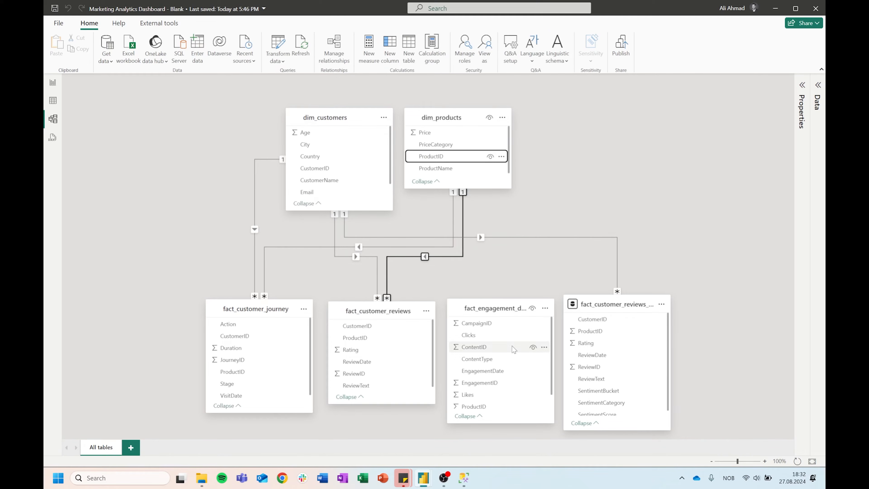
# Create one-to-many ProductID relationships from dim_products to fact_engagement_data and to fact_customer_reviews_with_sentiment
pyautogui.moveTo(445, 156); pyautogui.dragTo(485, 404)
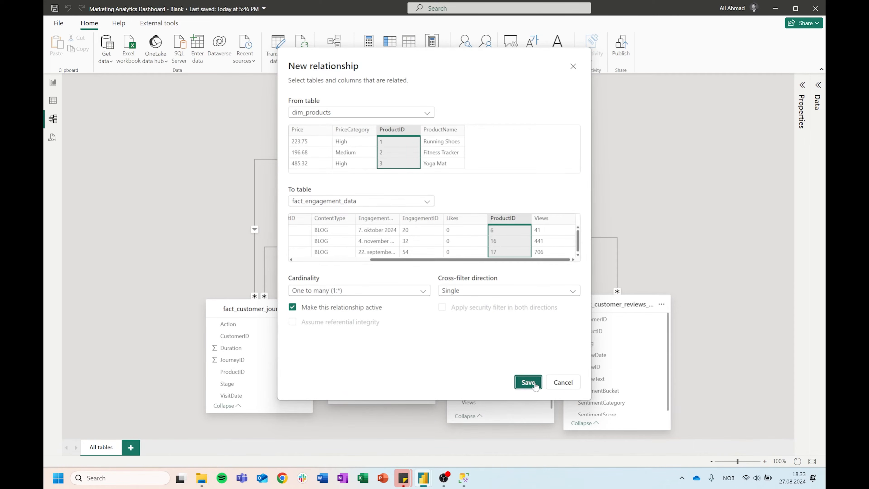
pyautogui.click(528, 382)
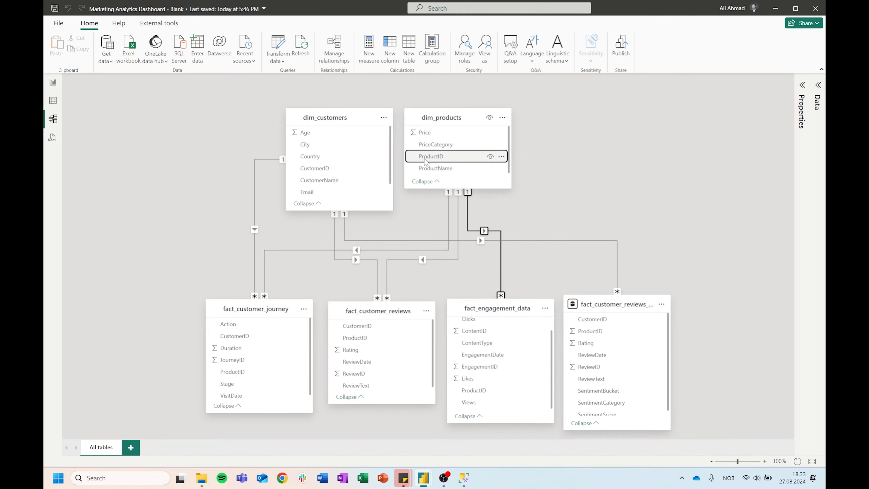
pyautogui.moveTo(425, 161); pyautogui.dragTo(597, 330)
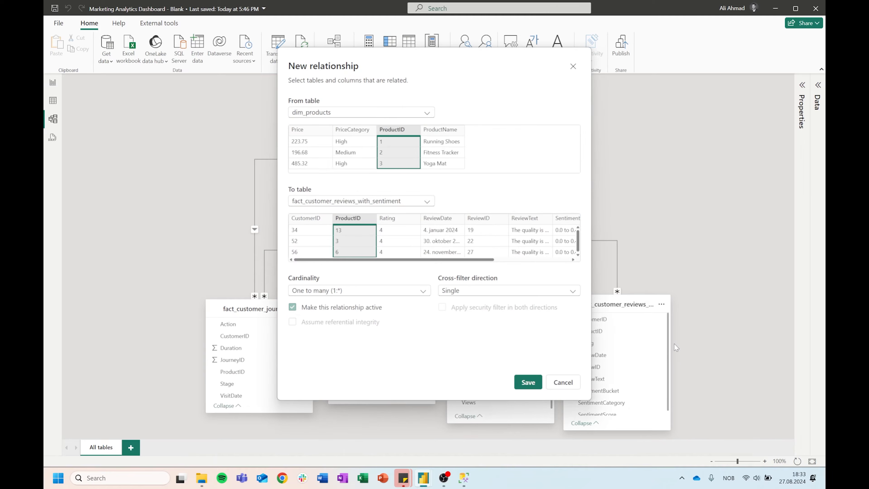
pyautogui.click(520, 381)
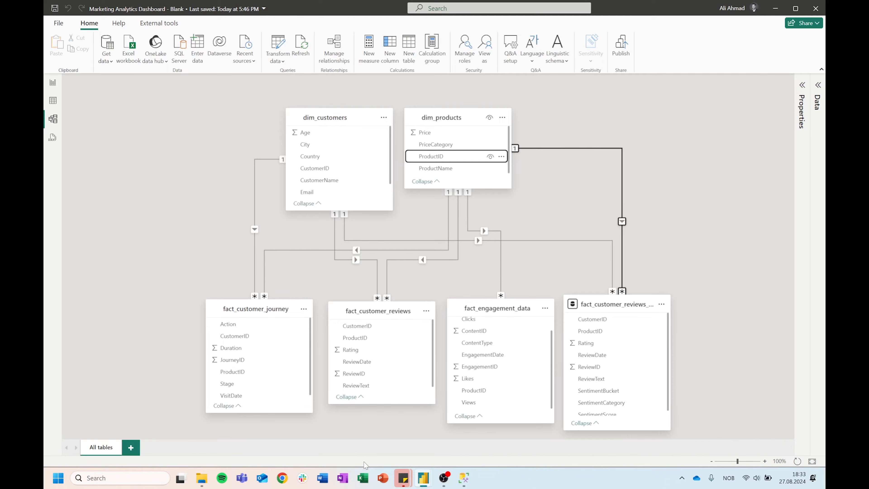
pyautogui.moveTo(426, 481)
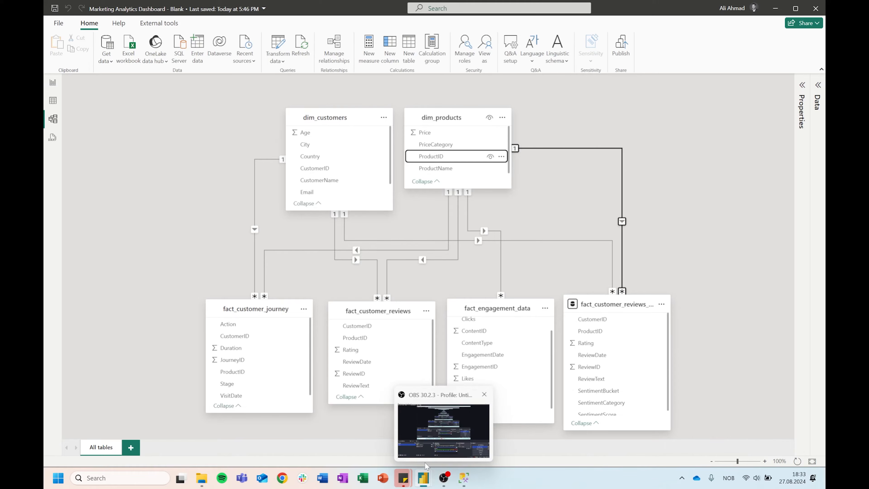
pyautogui.click(427, 432)
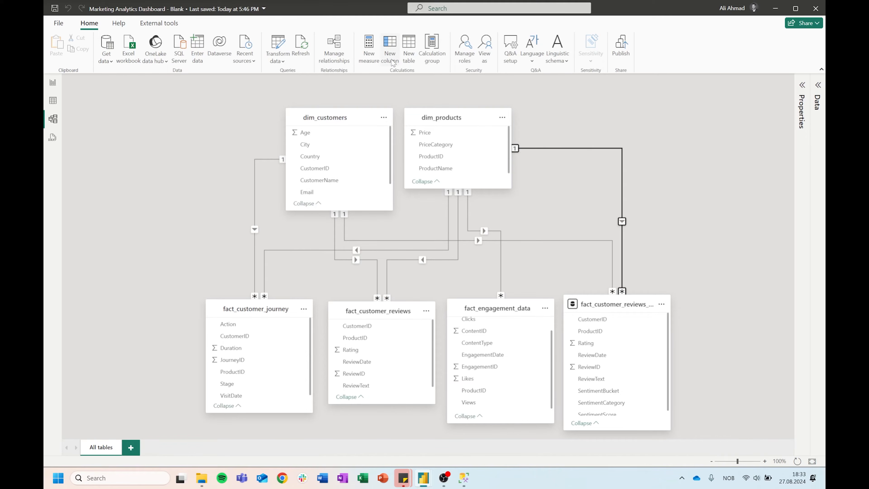
pyautogui.click(130, 142)
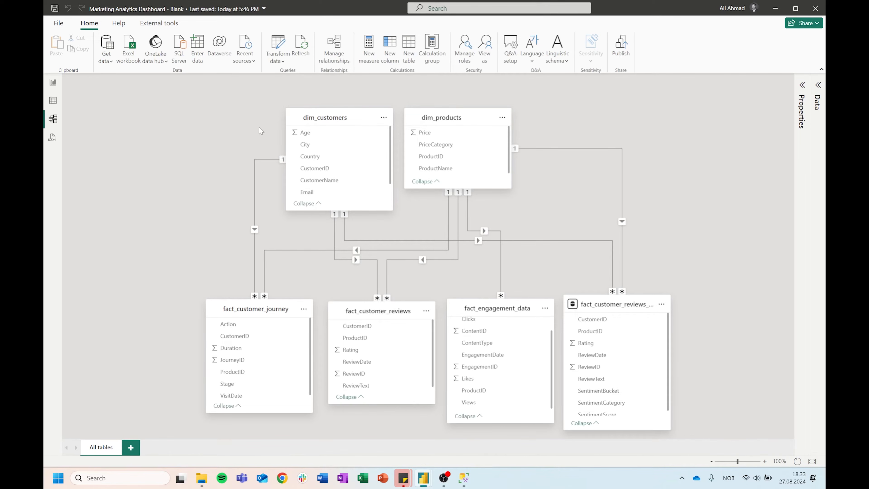
# Define a new calculated table Calendar using ADDCOLUMNS over CALENDAR from DATE(2023, 1, 1) to DATE(2025, 12, 31), with columns DateAsInteger through YearQuarter
pyautogui.click(413, 48)
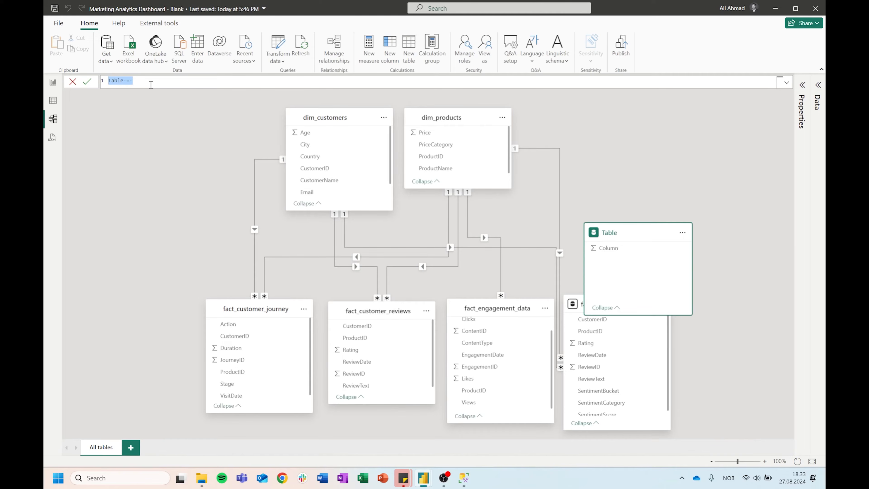
pyautogui.write('Calendar =')
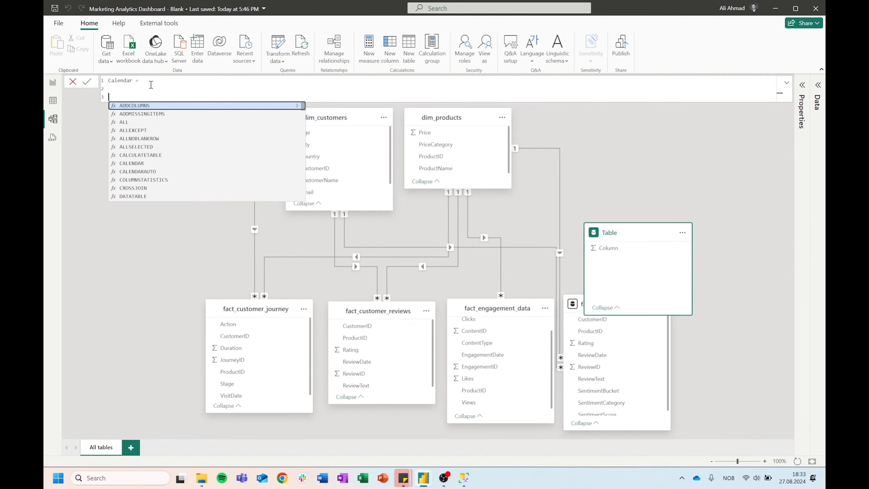
pyautogui.write('Calendar = ADDCOLUMNS (     CALENDAR ( DATE ( 2023, 1, 1 ), DATE ( 2025, 12, 31 ) ),     "DateAsInteger", FORMAT ( [Date], "YYYYMMDD" ),     "Year", YEAR ( [Date] ),     "Monthnumber", FORMAT ( [Date], "MM" ),     "YearMonthnumber", FORMAT ( [Date], "YYYY/MM" ),     "YearMonthShort", FORMAT ( [Date], "YYYY/mmm" ),     "MonthNameShort", FORMAT ( [Date], "mmm" ),     "MonthNameLong", FORMAT ( [Date], "mmmm" ),     "DayOfWeekNumber", WEEKDAY ( [Date] ),     "DayOfWeek", FORMAT ( [Date], "dddd" ),     "DayOfWeekShort", FORMAT ( [Date], "ddd" ),     "Quarter", "Q" & FORMAT ( [Date], "Q" ),     "YearQuarter",         FORMAT ( [Date], "YYYY" ) & "/Q"             & FORMAT ( [Date], "Q" ) )')
pyautogui.moveTo(158, 95); pyautogui.dragTo(88, 101)
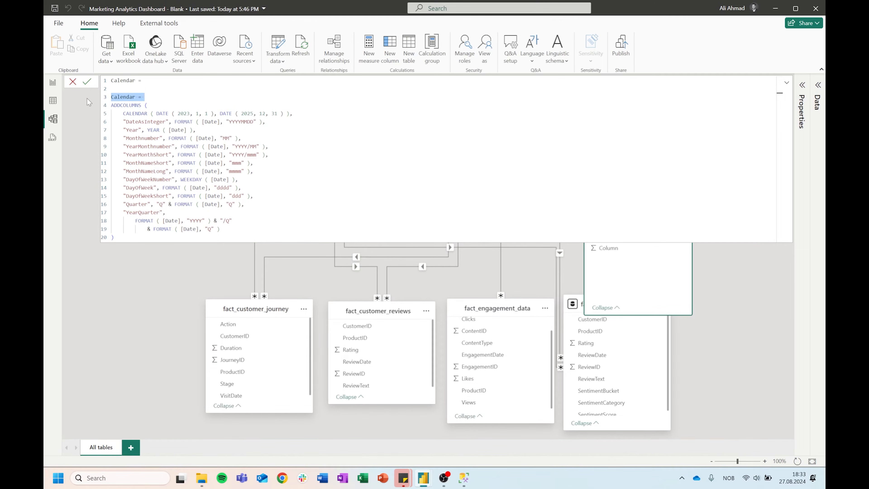
pyautogui.press('BackSpace')
pyautogui.press('BackSpace')
pyautogui.click(439, 137)
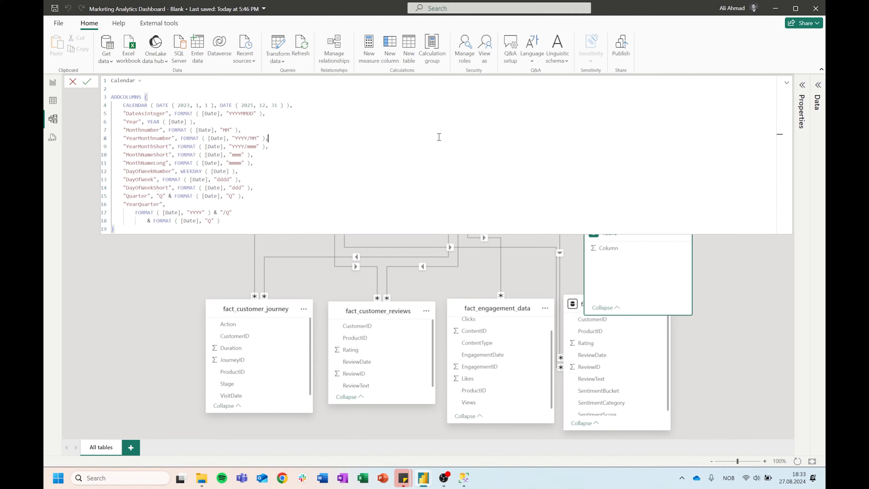
# Tidy the Calendar formula's layout with an empty line between the ADDCOLUMNS opening and the CALENDAR expression
pyautogui.press('Up')
pyautogui.press('Up')
pyautogui.press('Up')
pyautogui.press('BackSpace')
pyautogui.hotkey('shift', 'Return')
pyautogui.click(439, 137)
pyautogui.click(318, 219)
pyautogui.click(319, 228)
pyautogui.click(146, 99)
pyautogui.press('Return')
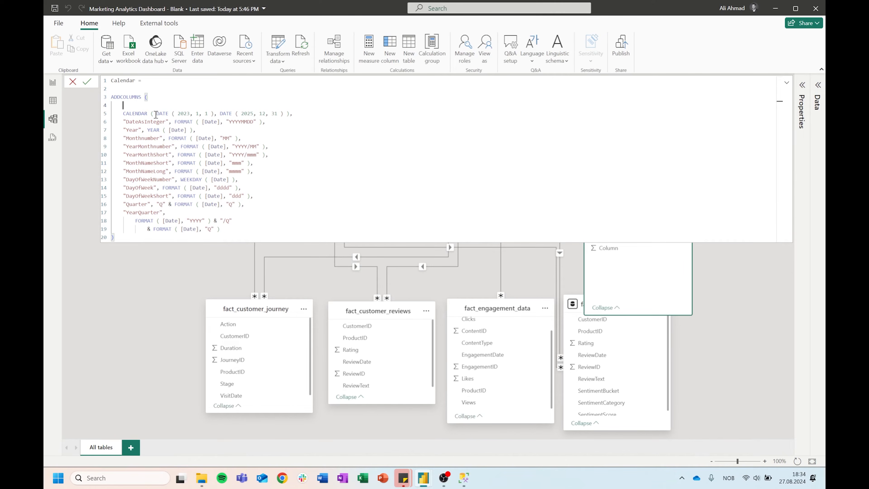
# Check the Calendar formula's date range and column definitions, and commit the formula to create the table
pyautogui.moveTo(155, 114); pyautogui.dragTo(286, 114)
pyautogui.click(175, 196)
pyautogui.moveTo(235, 232); pyautogui.dragTo(101, 121)
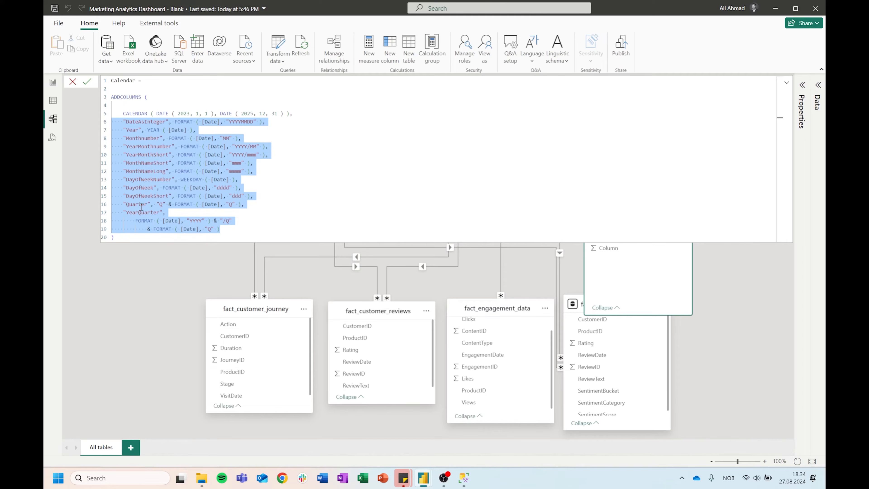
pyautogui.click(217, 205)
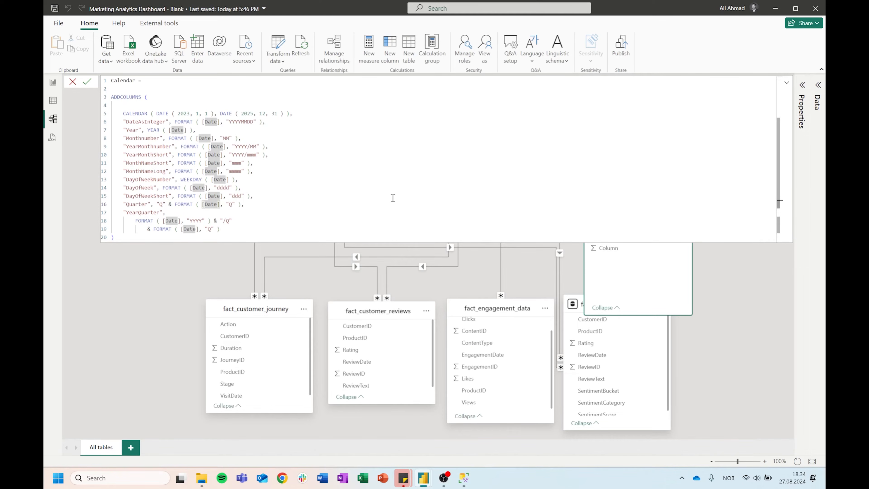
pyautogui.press('Return')
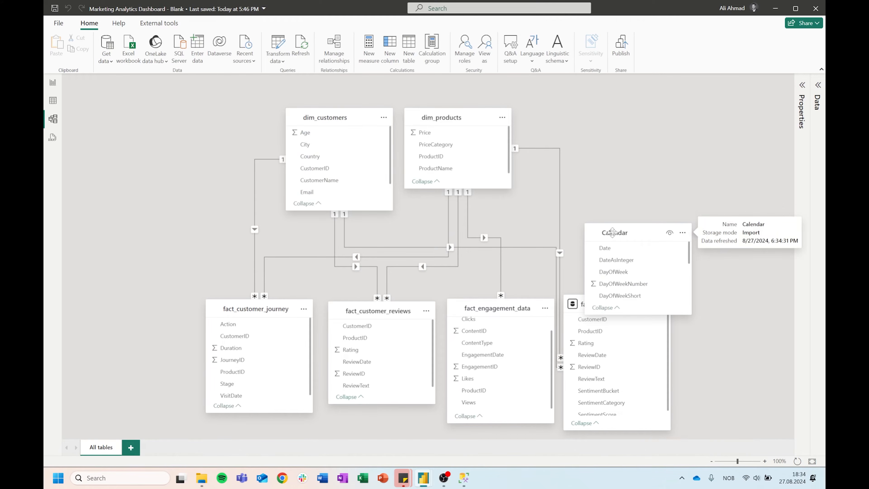
# Place the Calendar table beside dim_products and relate its Date column one-to-many to VisitDate in fact_customer_journey
pyautogui.moveTo(601, 237); pyautogui.dragTo(596, 122)
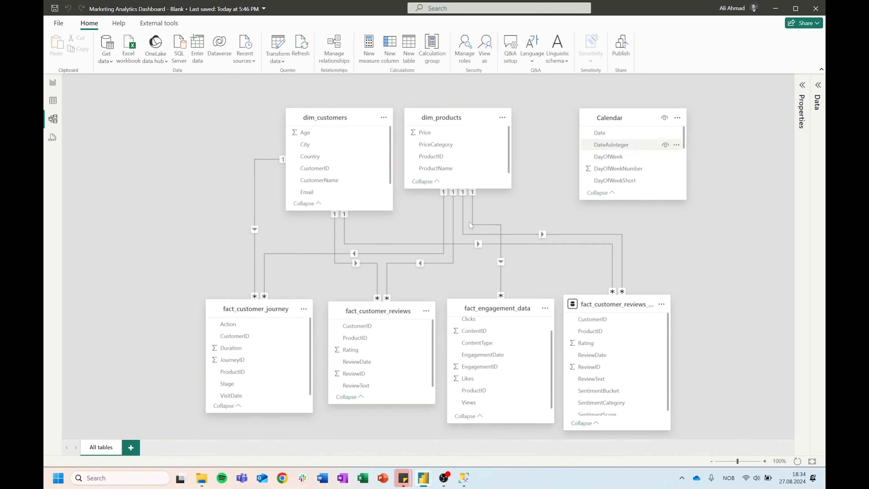
pyautogui.scroll(-1, 269, 362)
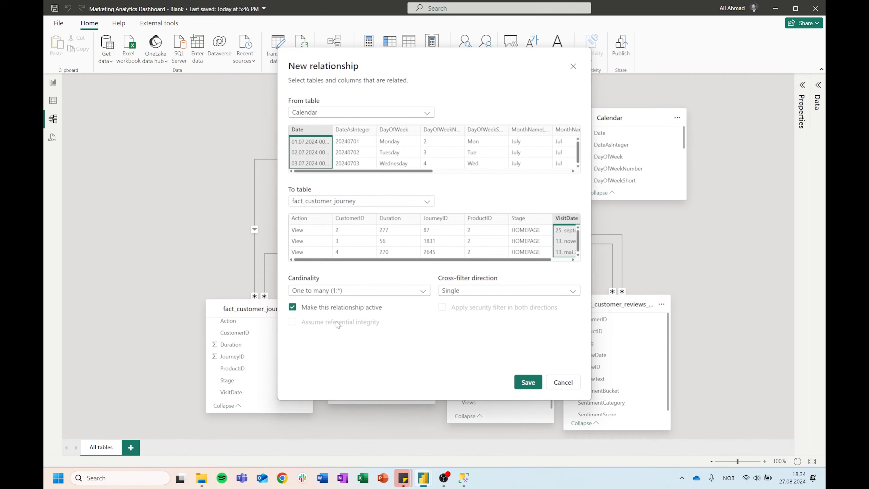
pyautogui.click(529, 383)
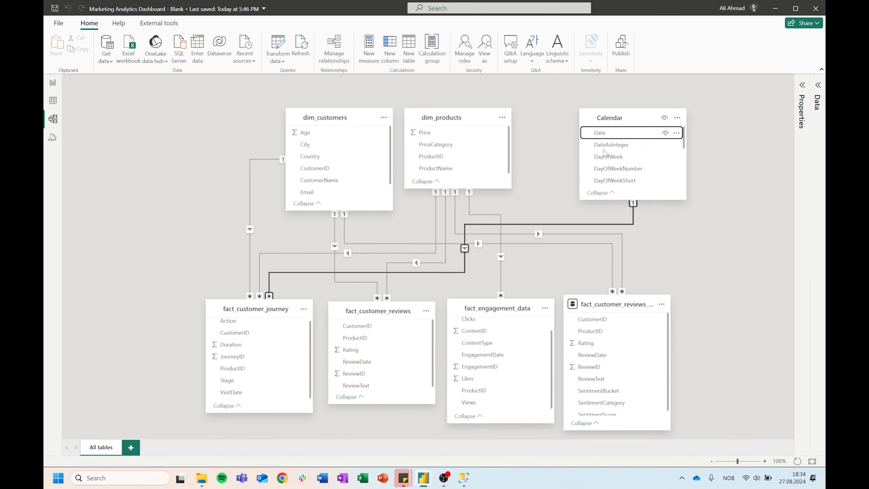
# Relate the Calendar table's Date column one-to-many to ReviewDate in fact_customer_reviews
pyautogui.scroll(-1, 363, 363)
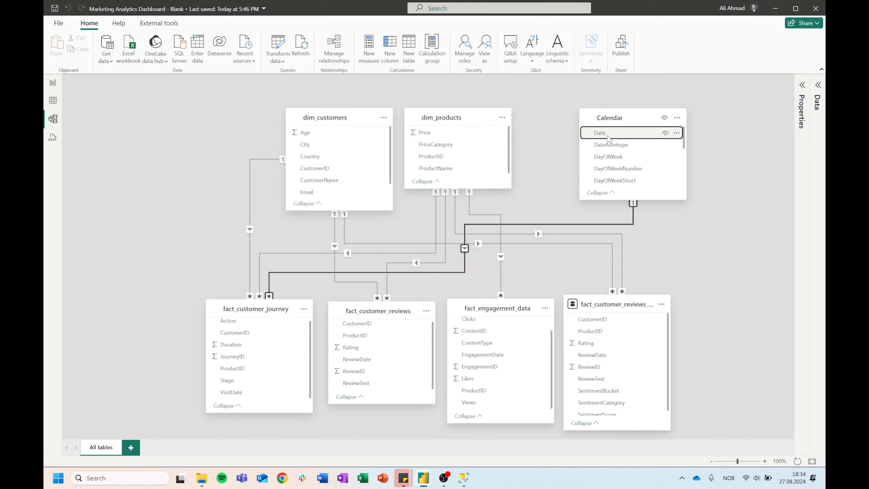
pyautogui.moveTo(608, 137); pyautogui.dragTo(373, 359)
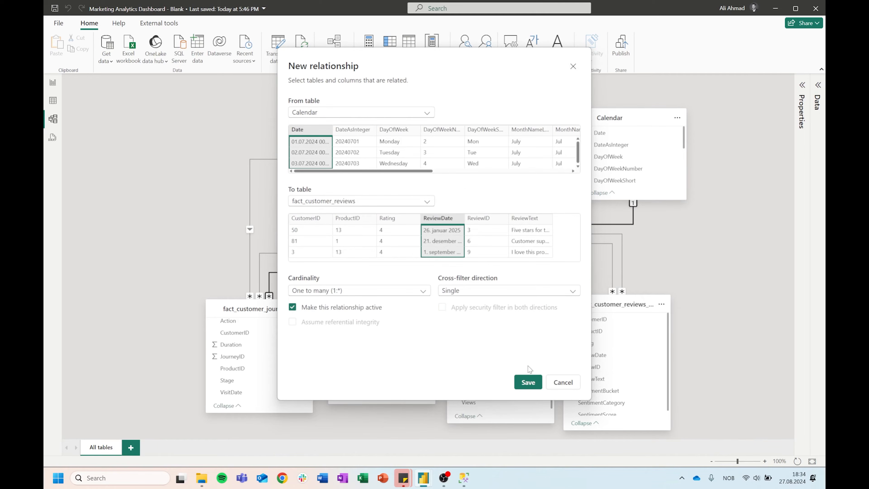
pyautogui.click(528, 382)
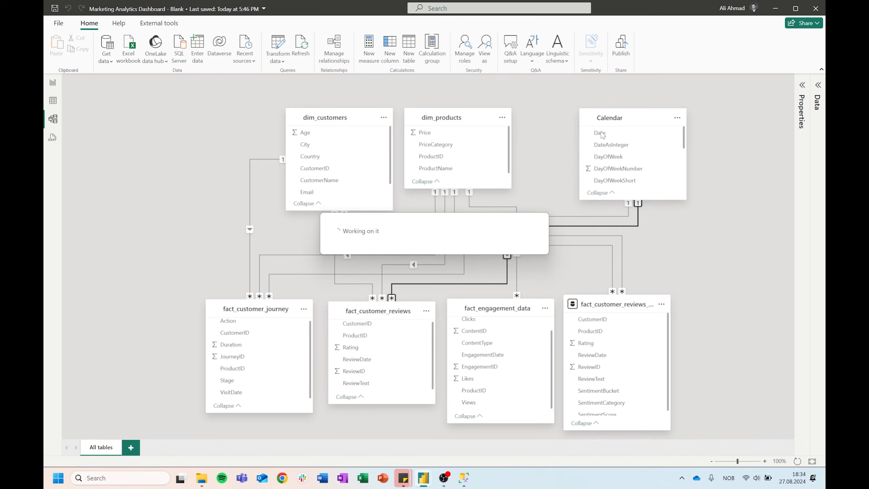
# Relate Calendar's Date one-to-many to EngagementDate in fact_engagement_data and to ReviewDate in fact_customer_reviews_with_sentiment
pyautogui.moveTo(602, 134); pyautogui.dragTo(508, 364)
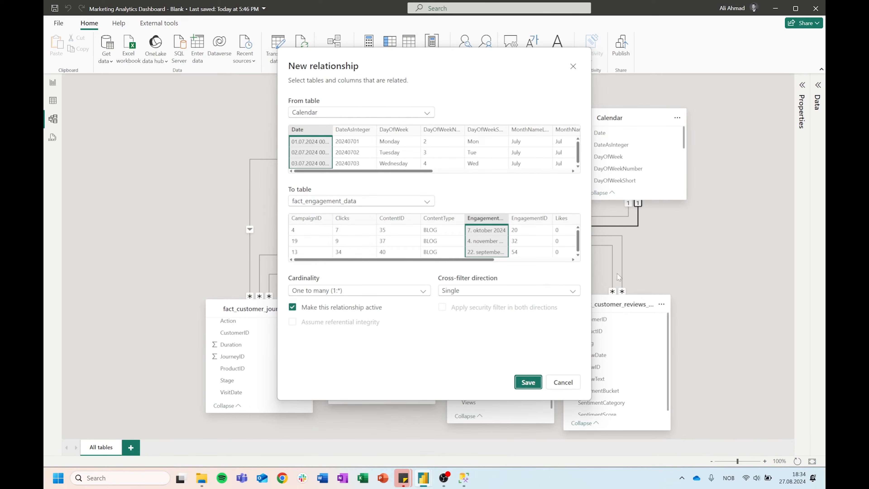
pyautogui.press('Return')
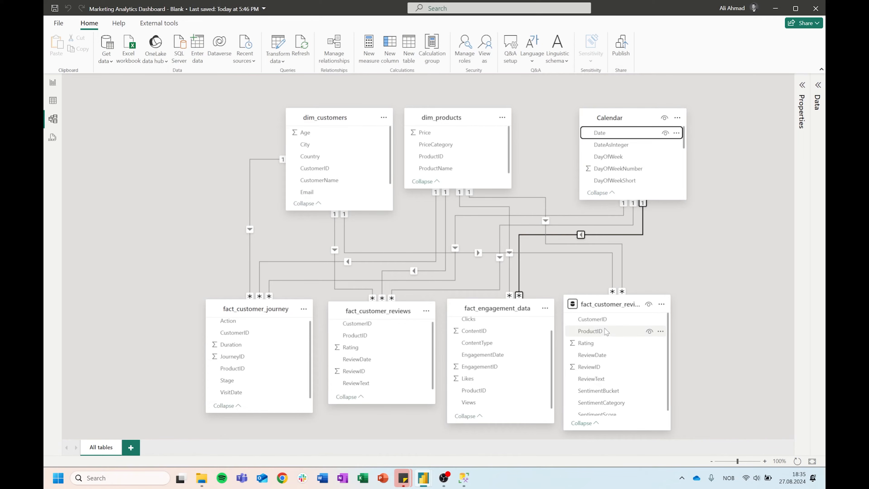
pyautogui.moveTo(602, 134); pyautogui.dragTo(614, 356)
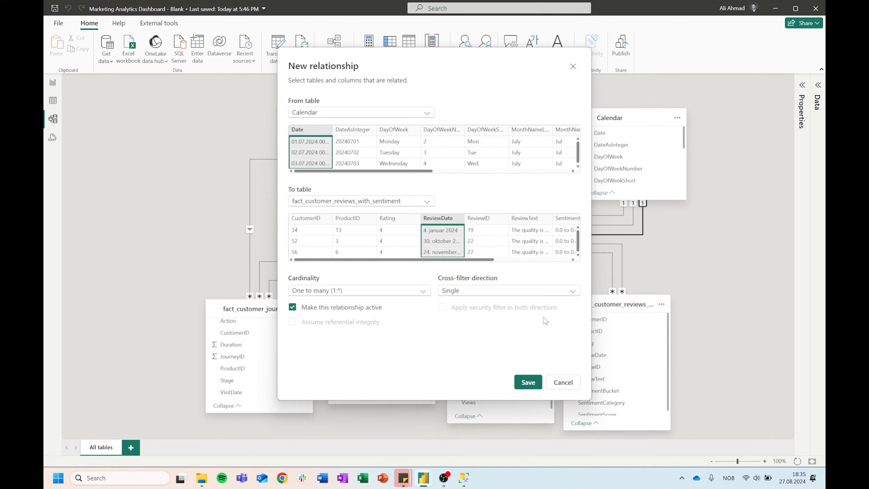
pyautogui.click(527, 382)
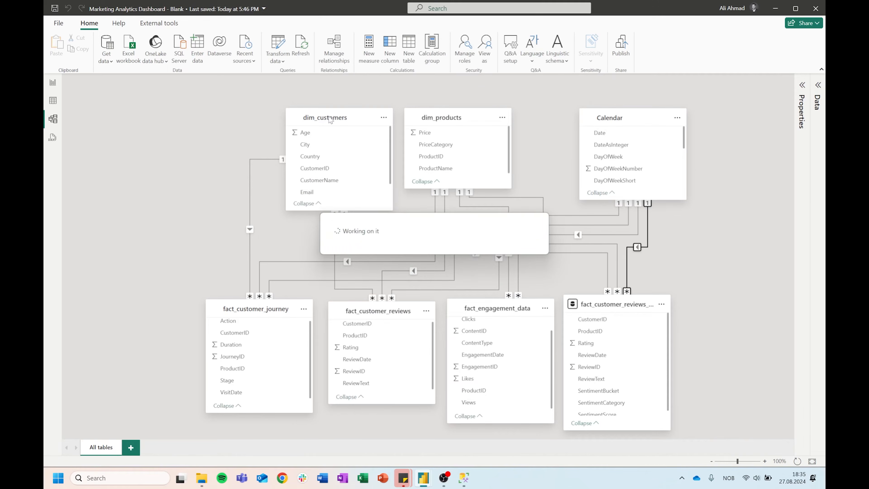
# Rearrange dim_customers, dim_products and Calendar into an evenly spaced row above the fact tables
pyautogui.moveTo(329, 118); pyautogui.dragTo(266, 119)
pyautogui.moveTo(474, 118); pyautogui.dragTo(426, 125)
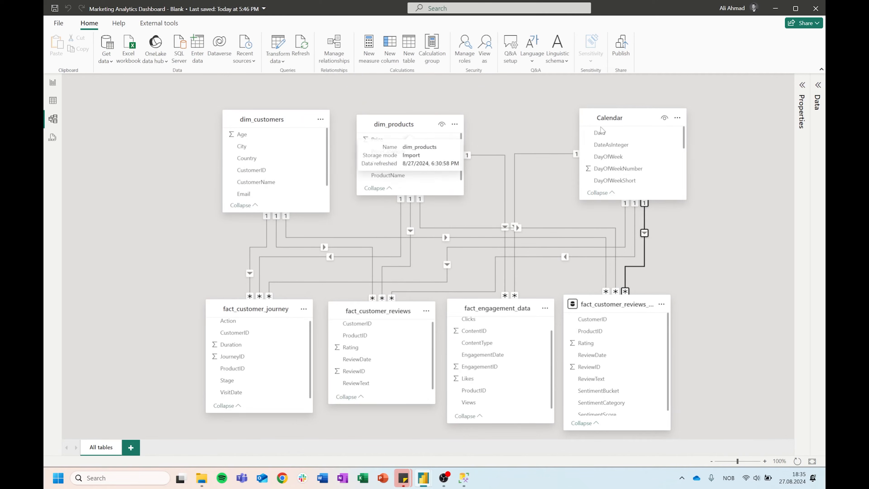
pyautogui.moveTo(601, 120); pyautogui.dragTo(518, 129)
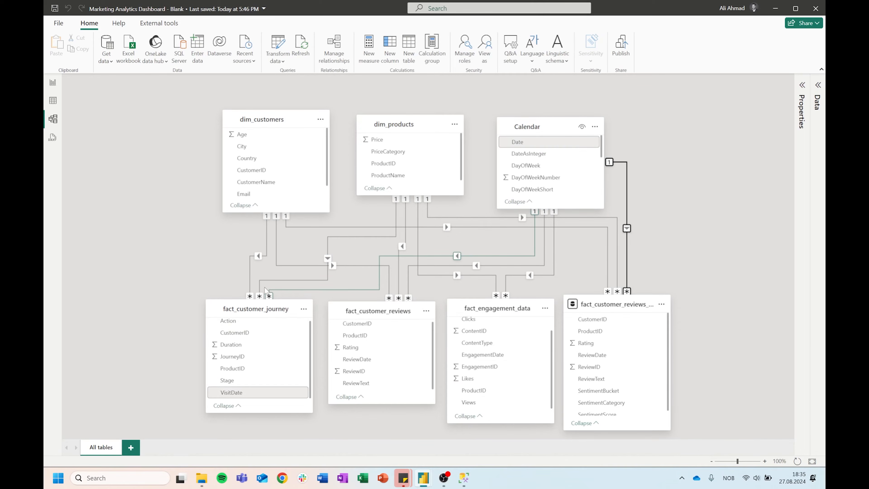
# Return to the report page and load a new blank table named _Calculations
pyautogui.click(51, 85)
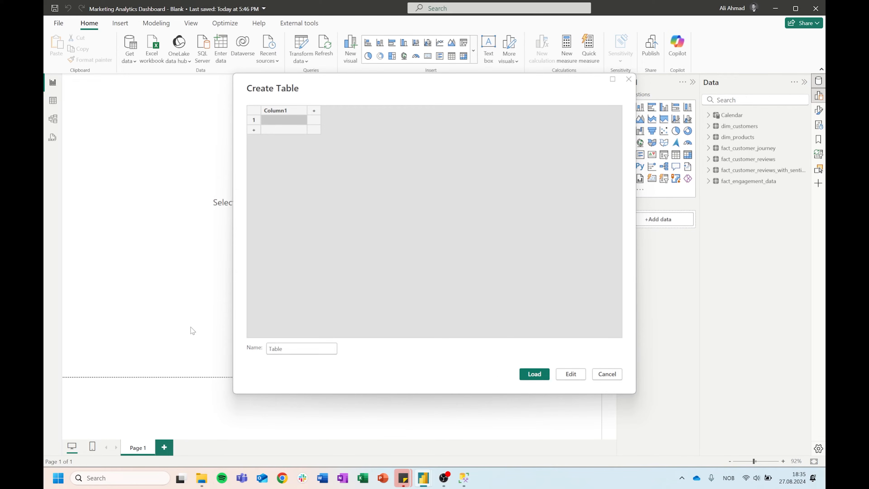
pyautogui.moveTo(286, 349); pyautogui.dragTo(242, 355)
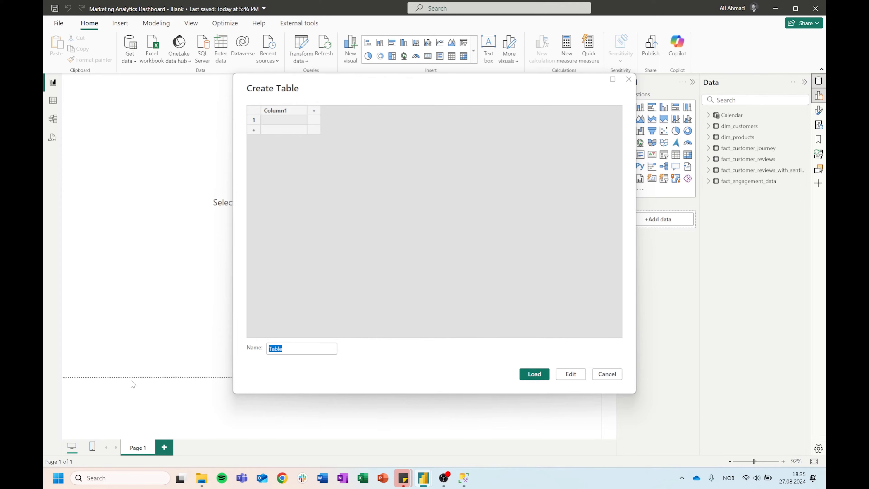
pyautogui.press('BackSpace')
pyautogui.click(534, 374)
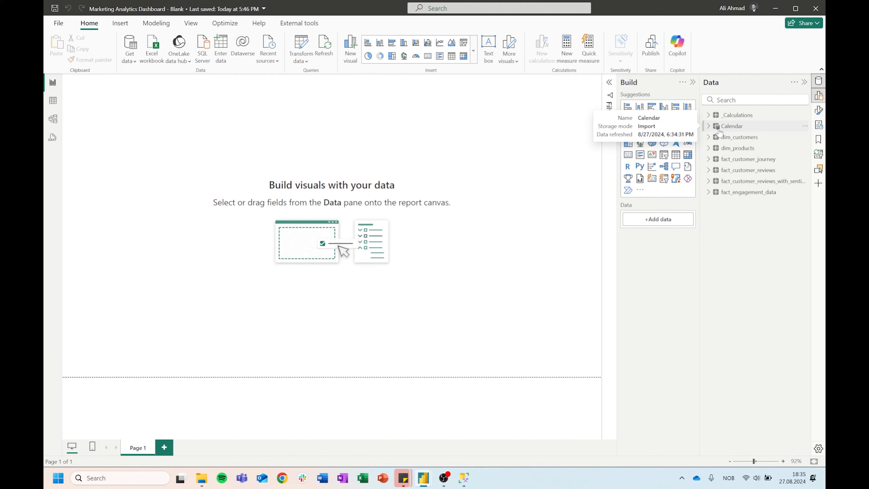
# Create a measure in the _Calculations table defined as Clicks = SUM ( fact_engagement_data[Clicks] )
pyautogui.click(727, 116)
pyautogui.click(726, 116)
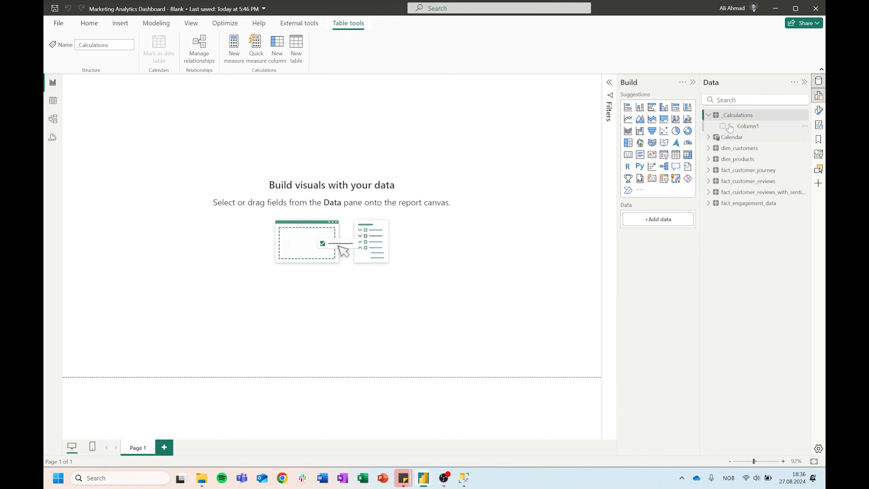
pyautogui.rightClick(739, 115)
pyautogui.click(680, 134)
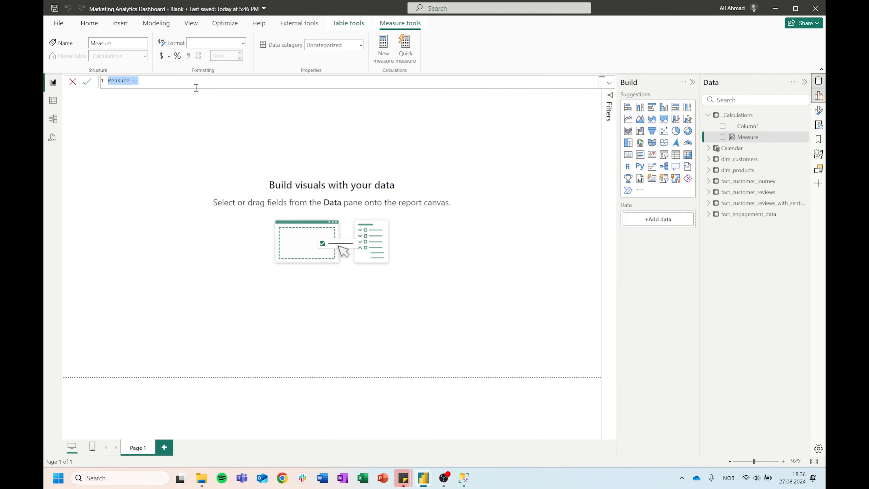
pyautogui.write('Clicks = SUM ( Click')
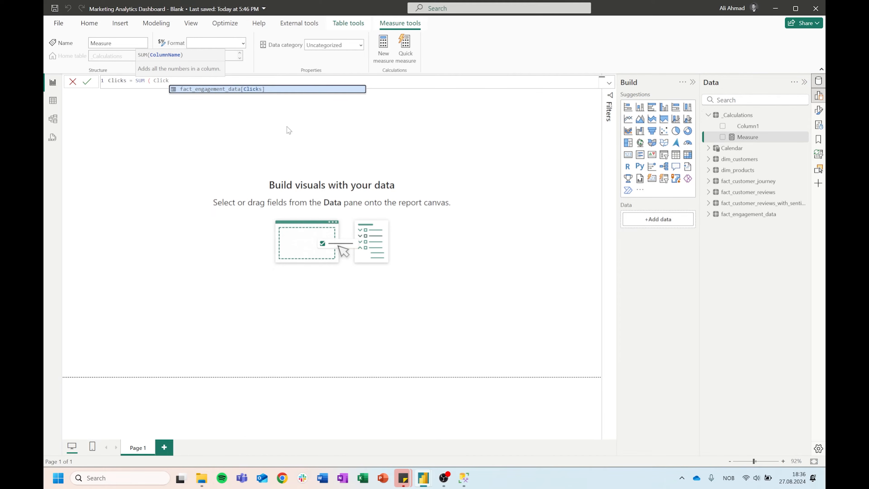
pyautogui.press('Tab')
pyautogui.write(')')
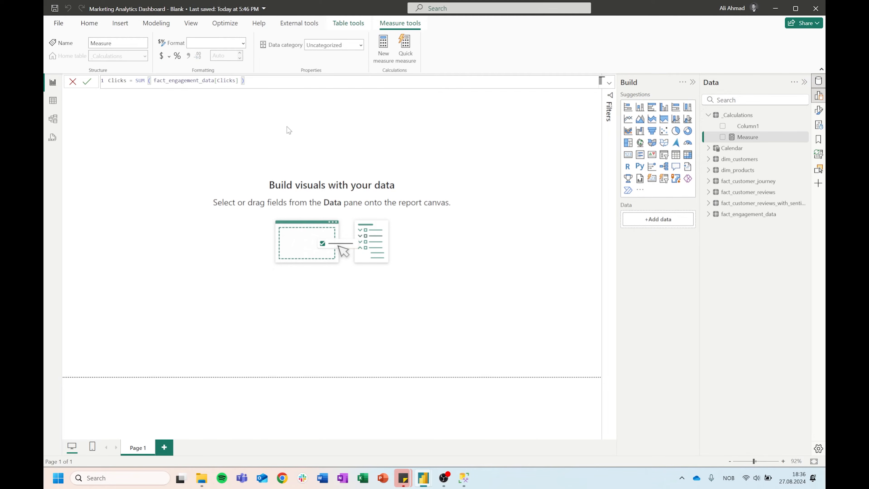
pyautogui.press('Return')
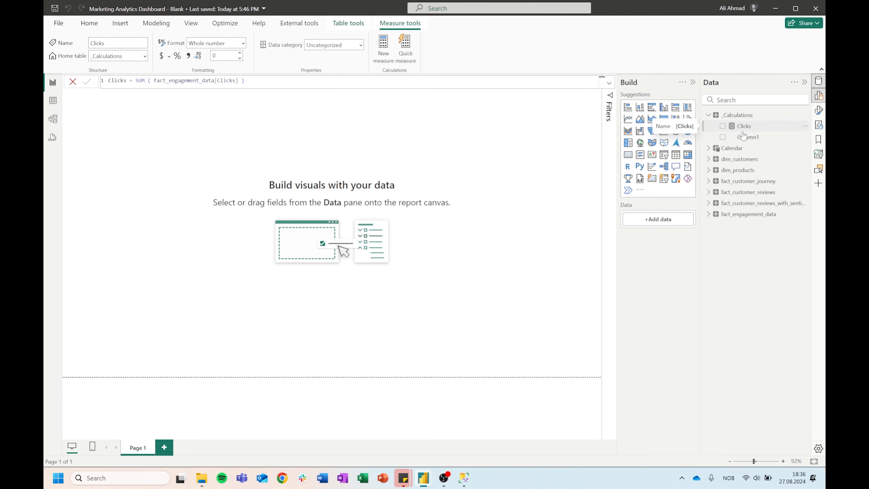
# Delete the placeholder Column1 from the _Calculations table so that it holds only measures
pyautogui.rightClick(752, 137)
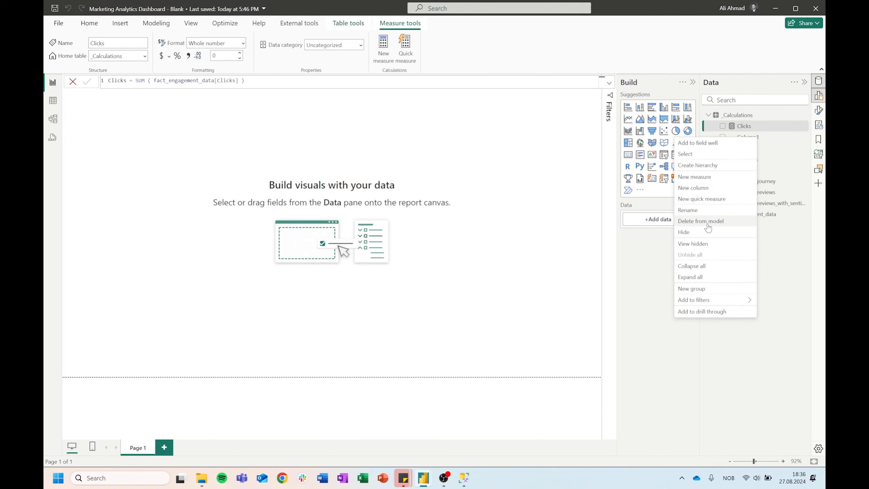
pyautogui.click(734, 221)
pyautogui.click(488, 259)
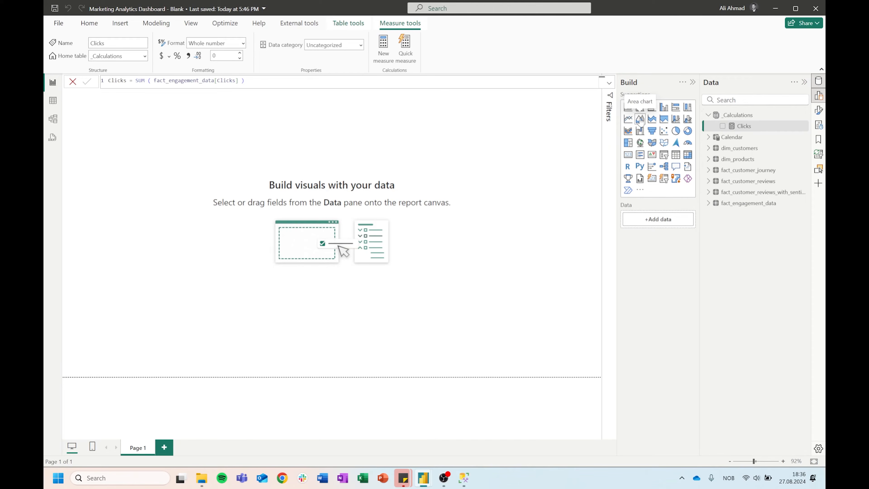
pyautogui.click(716, 118)
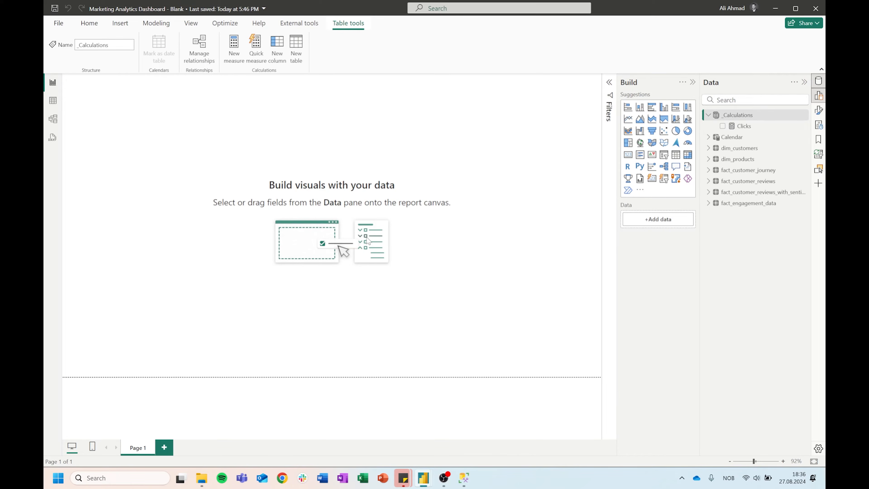
pyautogui.click(394, 221)
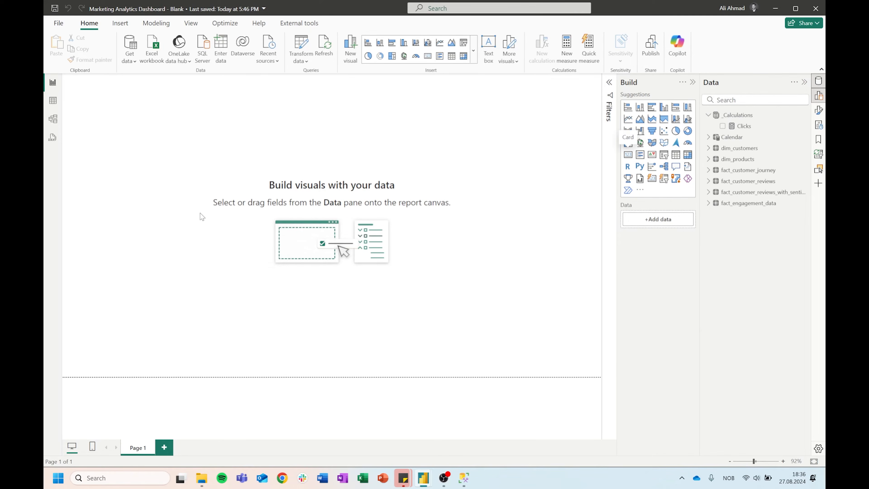
# Add a card visual to the page for the Clicks measure and check the details of its data loading error
pyautogui.moveTo(102, 132); pyautogui.dragTo(224, 184)
pyautogui.moveTo(749, 126); pyautogui.dragTo(654, 221)
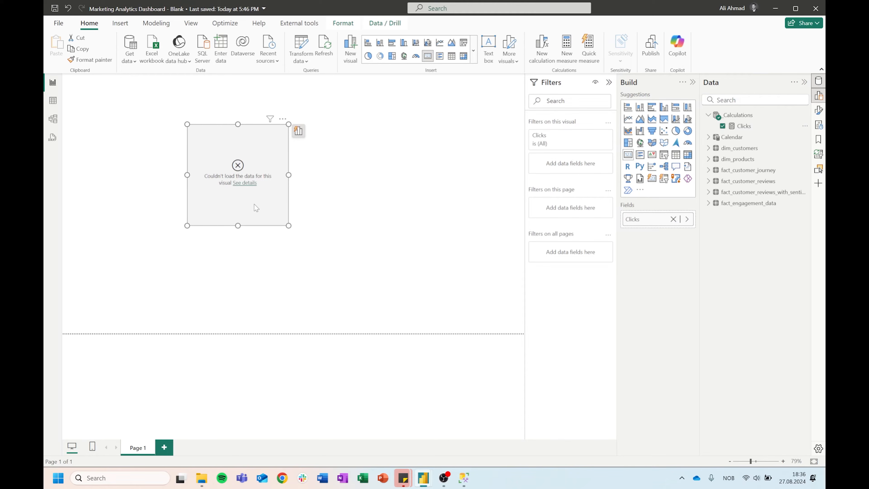
pyautogui.click(245, 183)
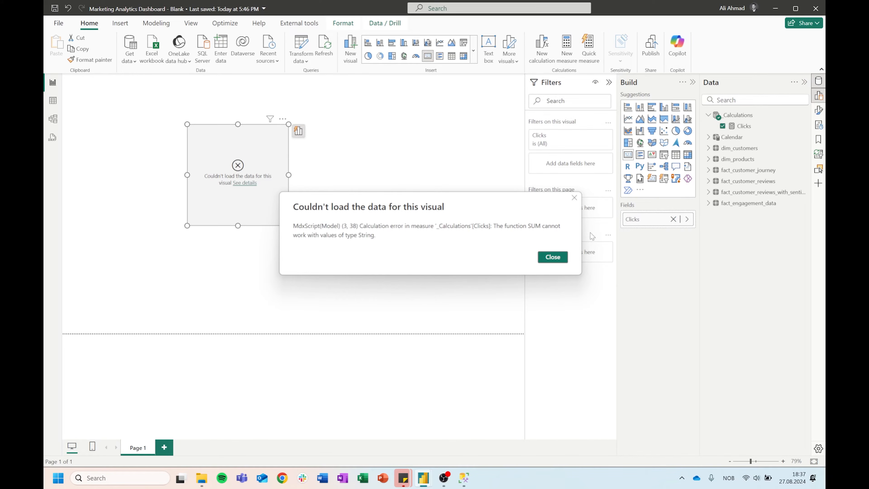
pyautogui.click(558, 256)
# In Power Query, change the Clicks and Views columns of fact_engagement_data to Whole Number and apply the changes
pyautogui.click(305, 47)
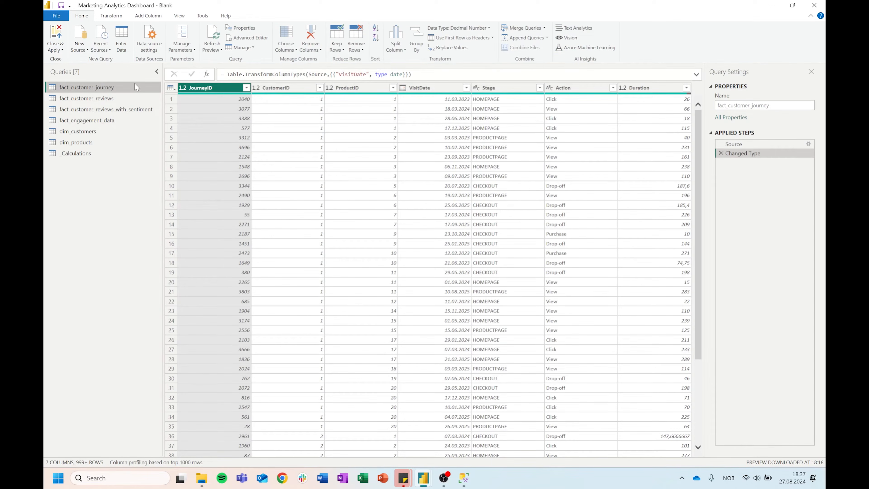
pyautogui.click(102, 120)
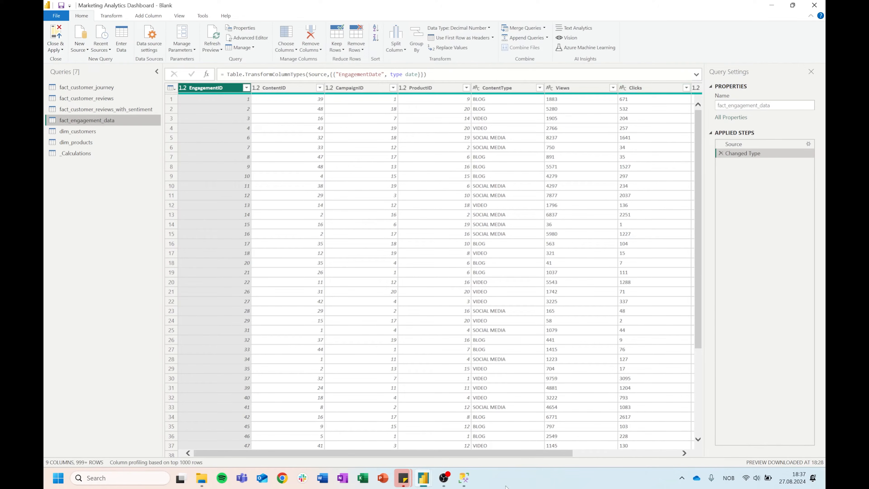
pyautogui.moveTo(513, 454); pyautogui.dragTo(619, 453)
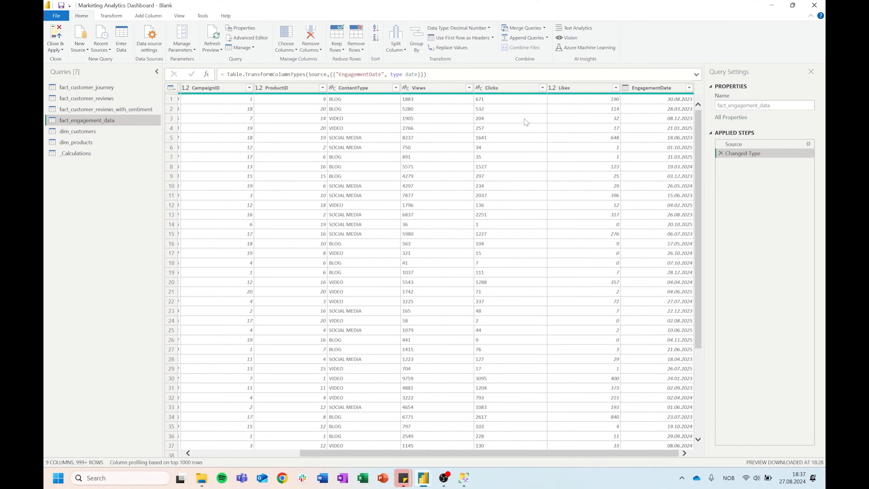
pyautogui.click(479, 88)
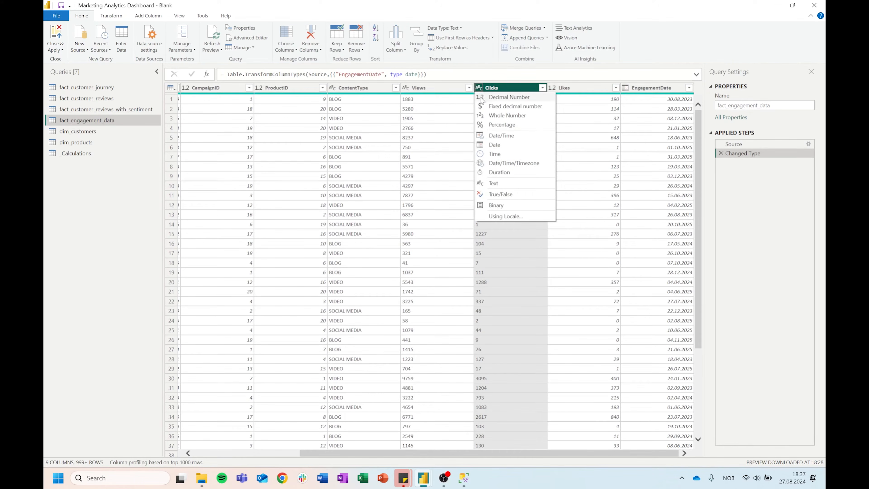
pyautogui.click(510, 116)
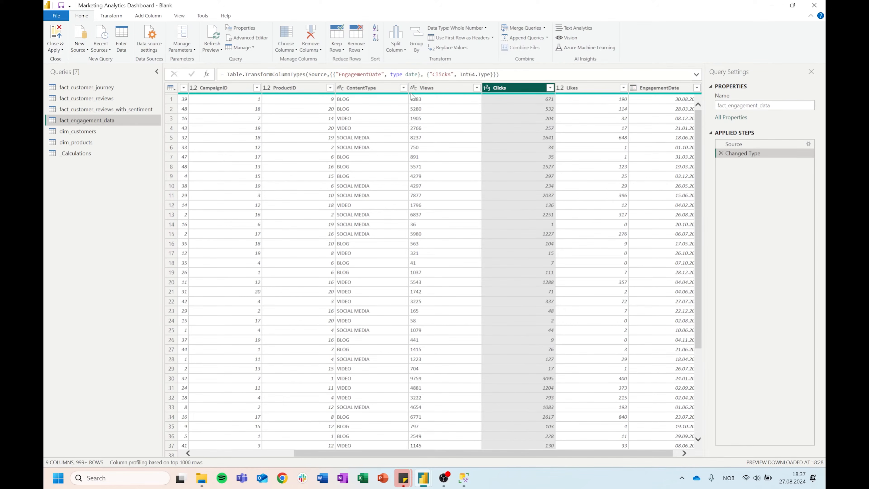
pyautogui.click(413, 87)
pyautogui.click(437, 116)
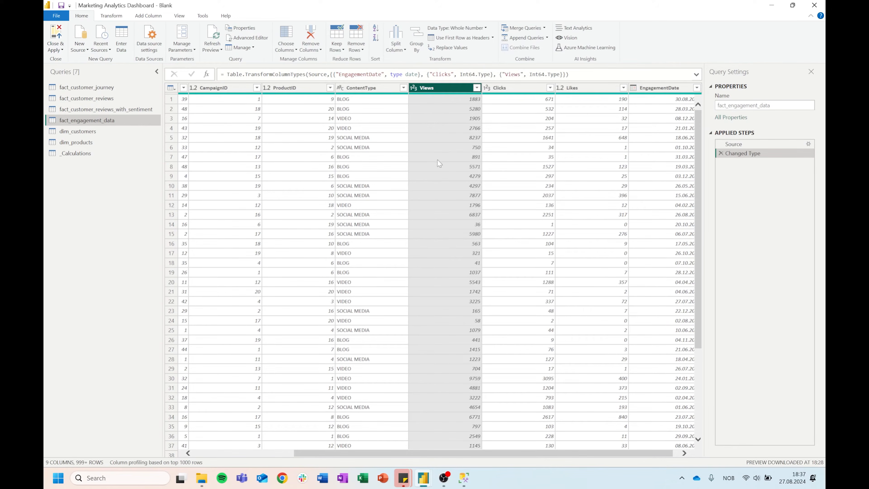
pyautogui.moveTo(630, 455); pyautogui.dragTo(219, 447)
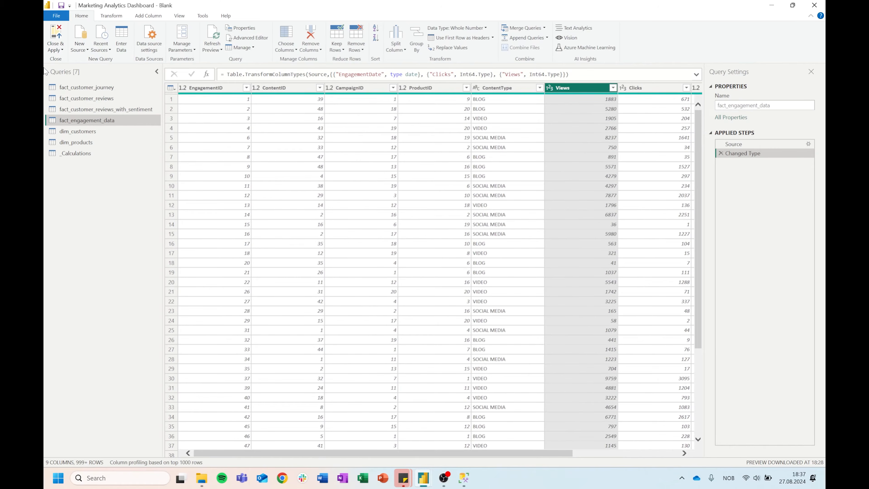
pyautogui.click(58, 36)
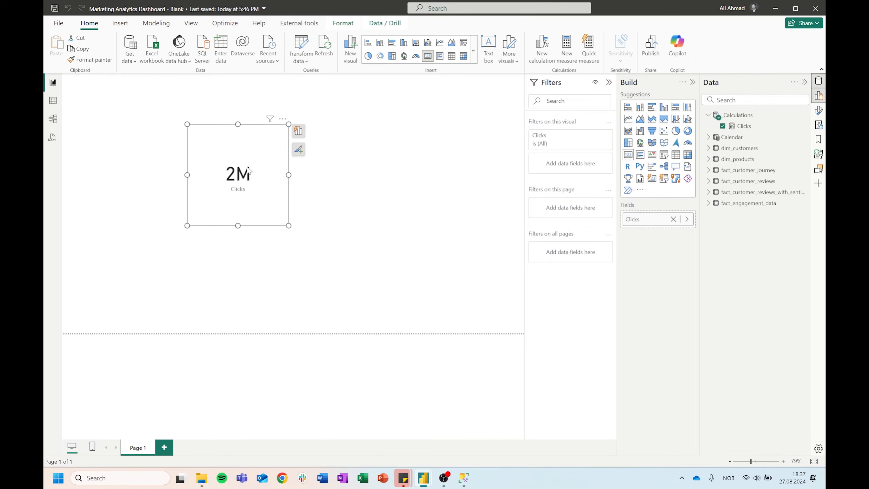
# Move the Clicks card toward the page's right edge and add a slicer for the Calendar table's Year field beside it
pyautogui.moveTo(238, 154); pyautogui.dragTo(308, 174)
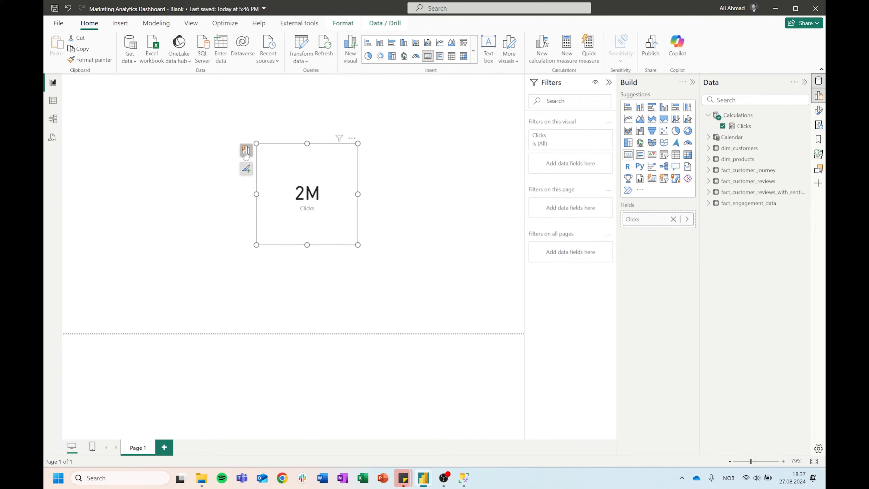
pyautogui.moveTo(289, 183); pyautogui.dragTo(434, 185)
pyautogui.click(708, 137)
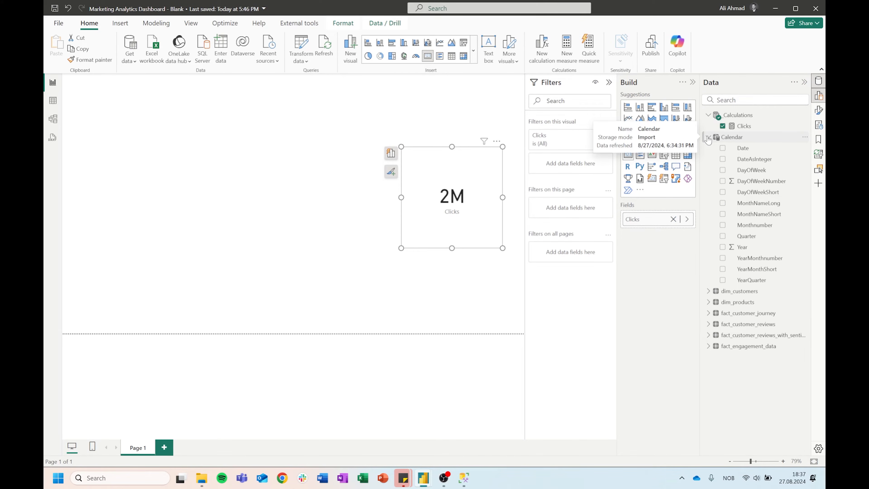
pyautogui.moveTo(751, 247); pyautogui.dragTo(190, 167)
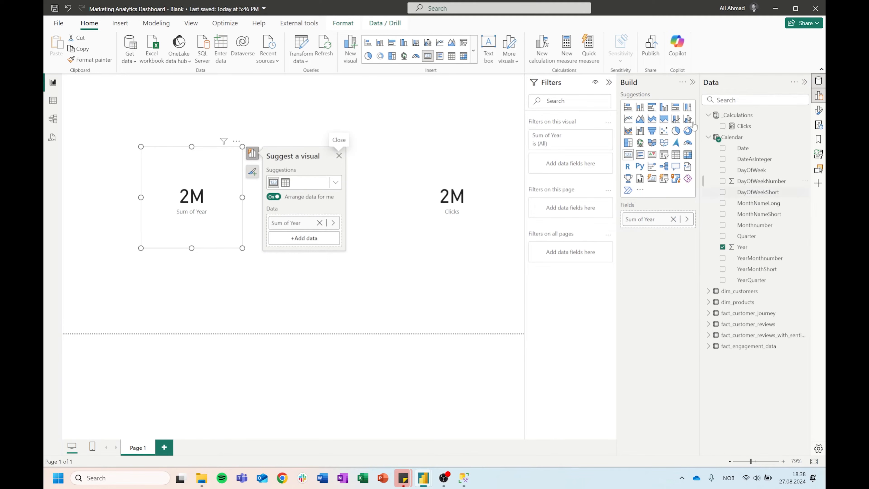
pyautogui.click(664, 154)
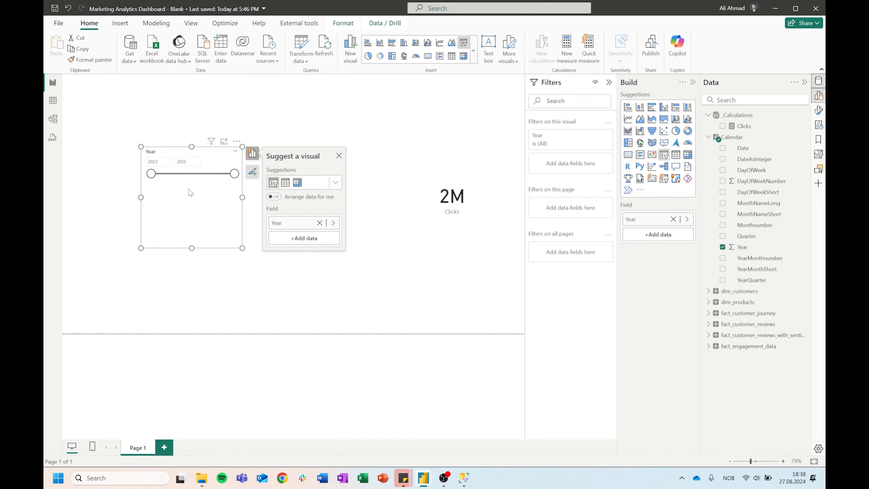
# Shift the Year slicer slightly and set its slicer style to Dropdown
pyautogui.moveTo(194, 200); pyautogui.dragTo(179, 201)
pyautogui.click(819, 110)
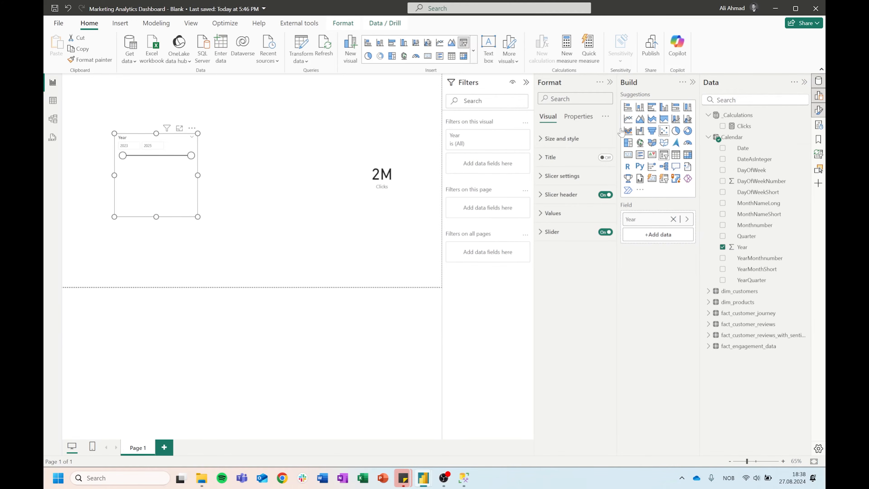
pyautogui.click(587, 116)
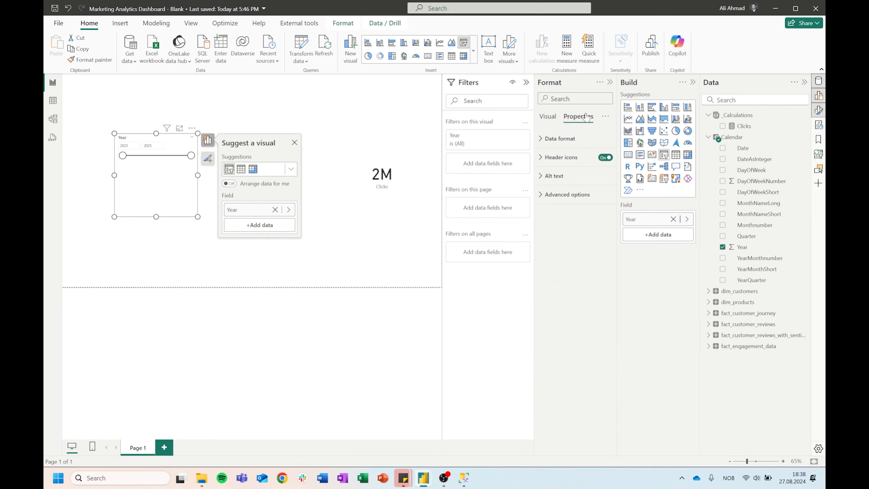
pyautogui.click(552, 119)
pyautogui.click(555, 176)
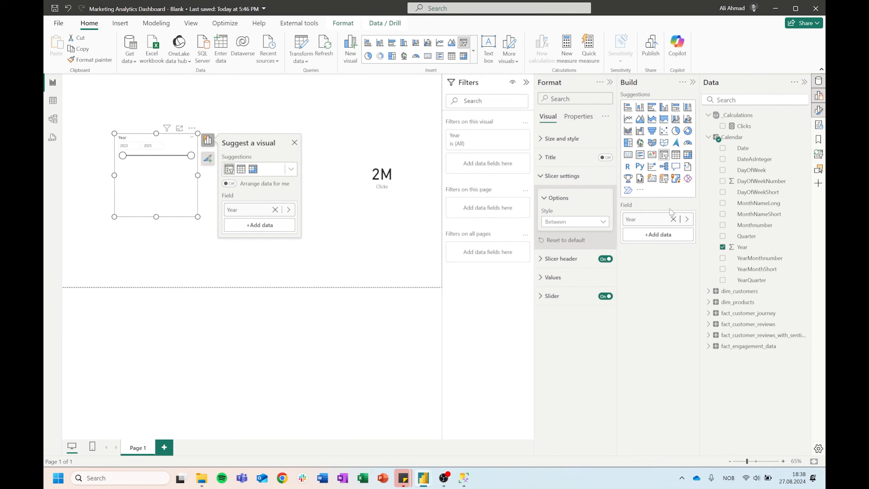
pyautogui.click(587, 222)
pyautogui.click(576, 258)
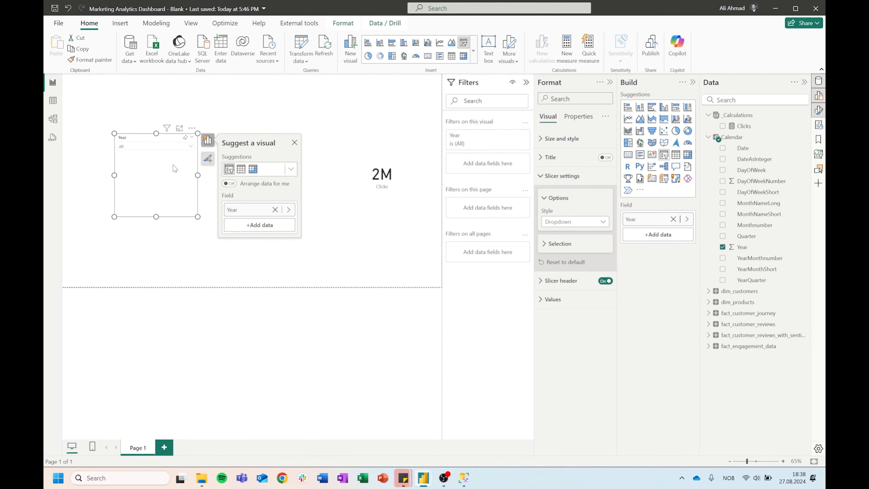
# Filter the page by 2023, 2024 and 2025 in turn with the Year slicer and compare the Clicks card
pyautogui.click(171, 147)
pyautogui.click(135, 164)
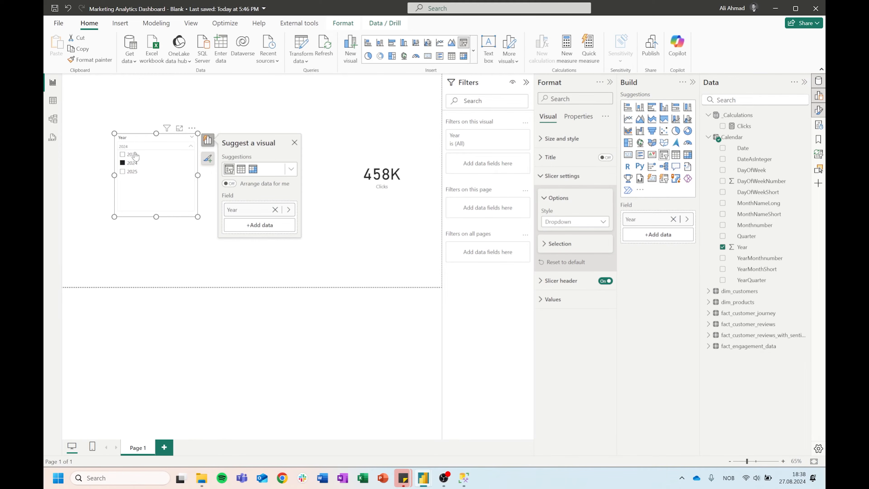
pyautogui.click(132, 155)
pyautogui.click(133, 172)
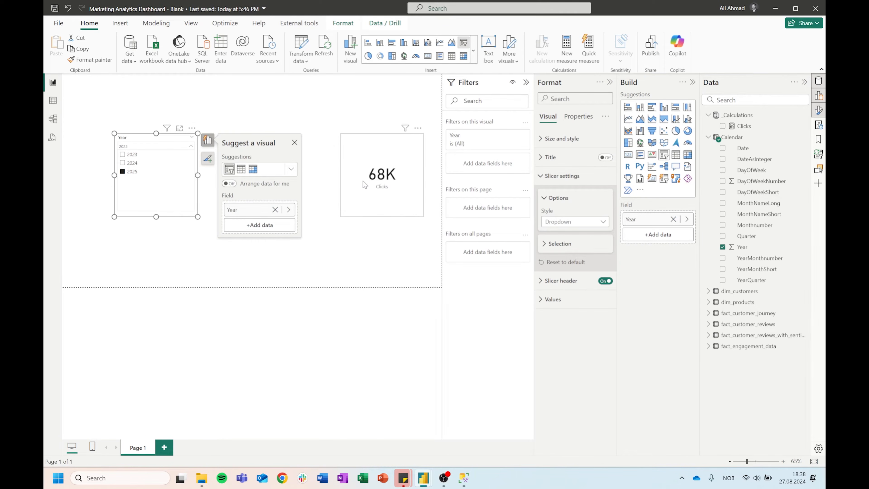
pyautogui.click(133, 163)
pyautogui.click(135, 157)
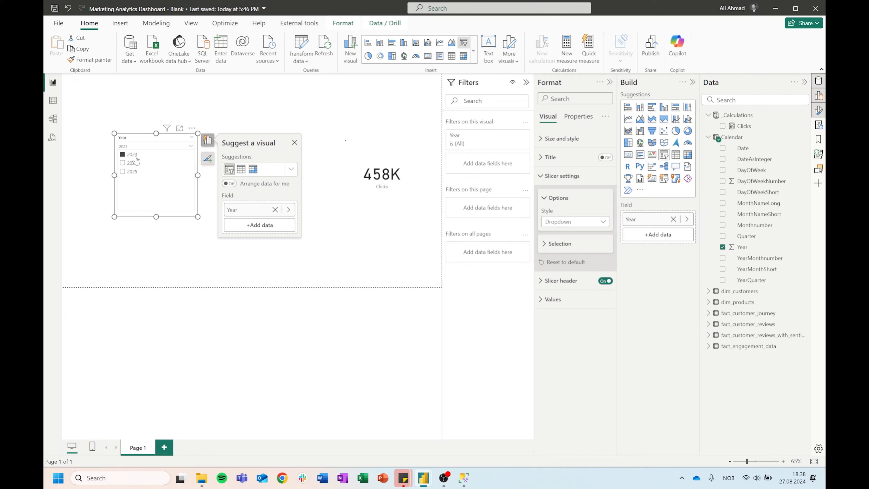
pyautogui.click(133, 172)
pyautogui.click(134, 163)
pyautogui.click(135, 157)
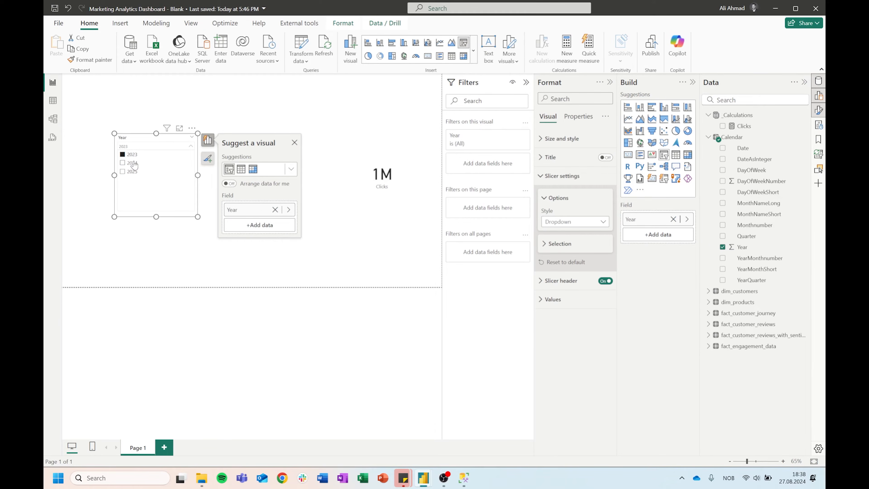
pyautogui.click(133, 163)
pyautogui.click(133, 171)
pyautogui.click(134, 162)
pyautogui.click(135, 157)
# Delete the Year slicer and the Clicks card from the page
pyautogui.press('Delete')
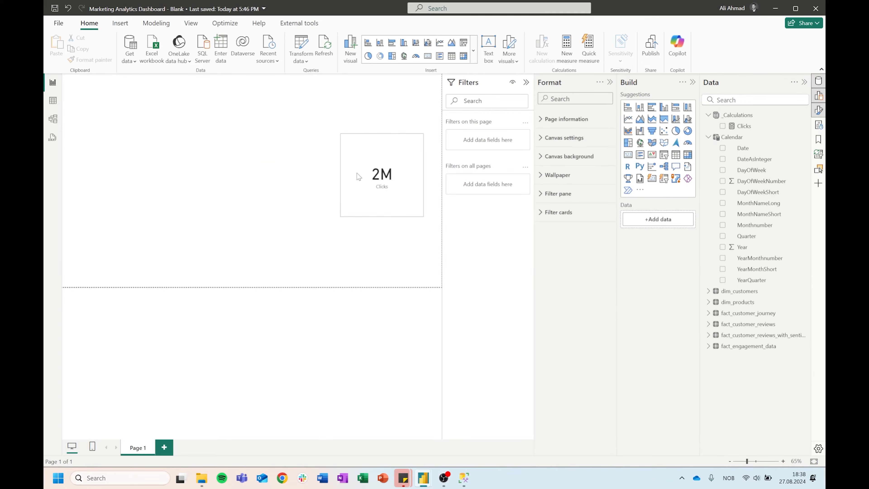
pyautogui.click(397, 177)
pyautogui.press('Delete')
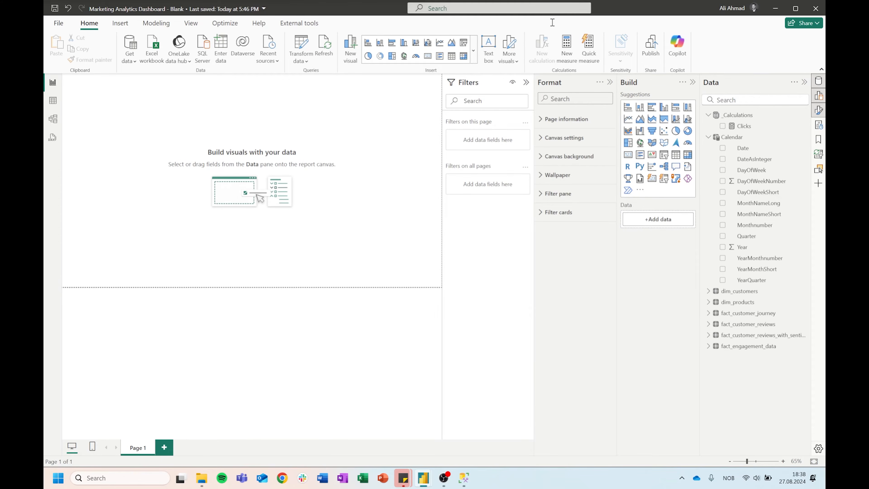
# Create the measure Likes = SUM ( fact_engagement_data[Likes] ) in the _Calculations table
pyautogui.rightClick(728, 115)
pyautogui.click(749, 130)
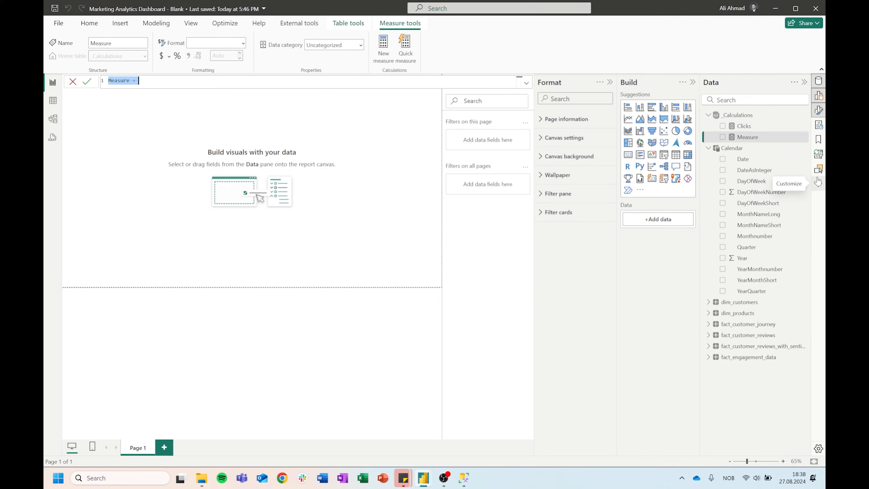
pyautogui.write('Likes = SUM ( fact_engagement_data[Likes] )')
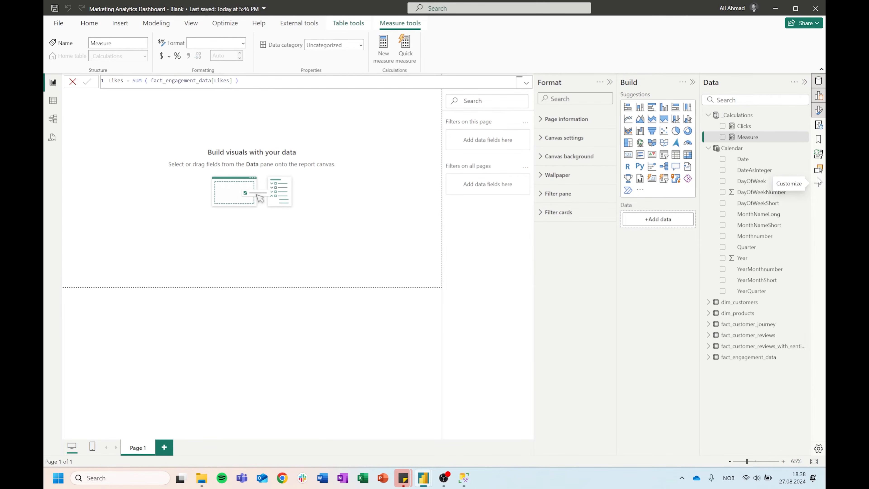
pyautogui.press('Return')
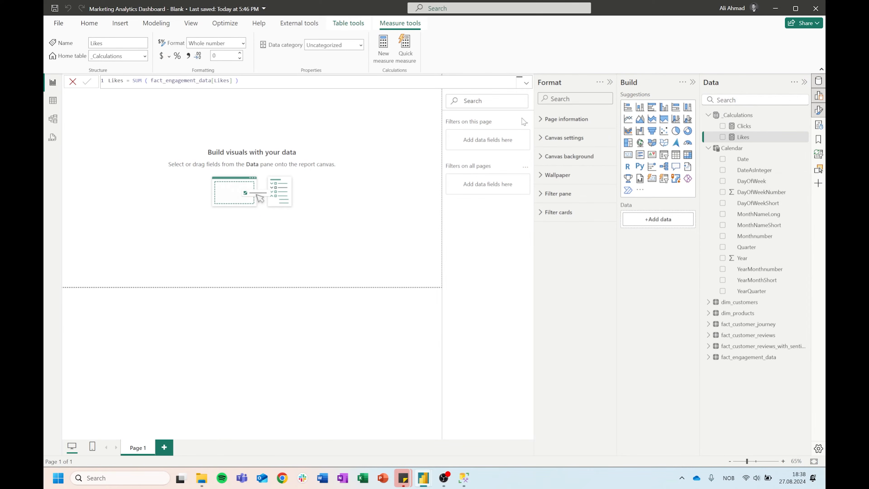
# Add a card visual showing the Likes measure and move it to the middle of the page
pyautogui.click(274, 207)
pyautogui.click(628, 155)
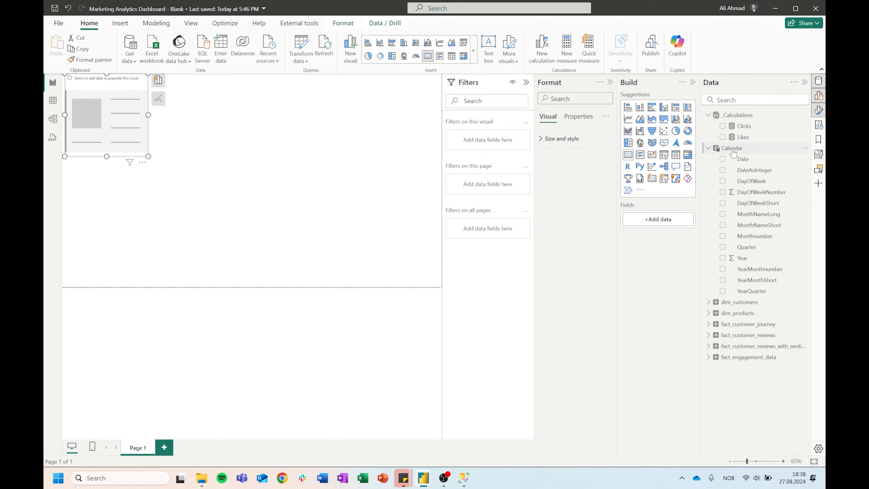
pyautogui.moveTo(743, 138); pyautogui.dragTo(663, 226)
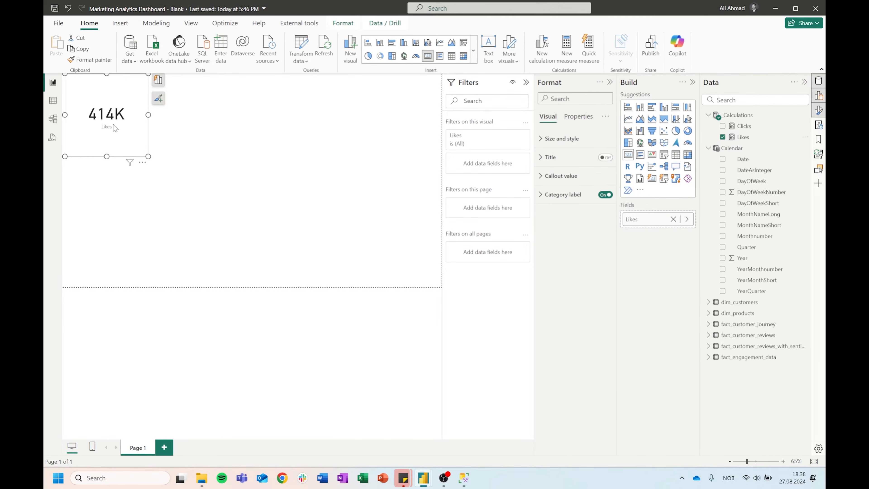
pyautogui.moveTo(117, 110); pyautogui.dragTo(310, 175)
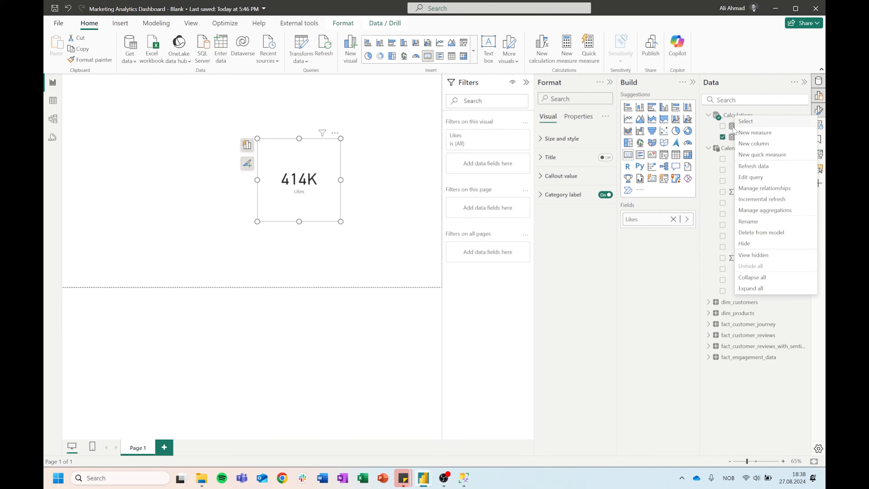
# Create the measure Nubmer of Campaigns = DISTINCTCOUNT( fact_engagement_data[CampaignID] ) in the _Calculations table
pyautogui.rightClick(734, 116)
pyautogui.click(769, 137)
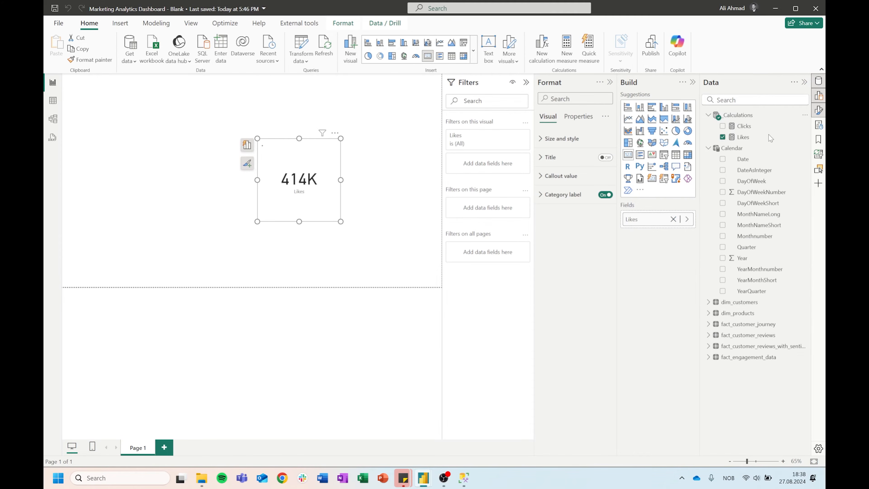
pyautogui.write('Nubmer of Campaigns =')
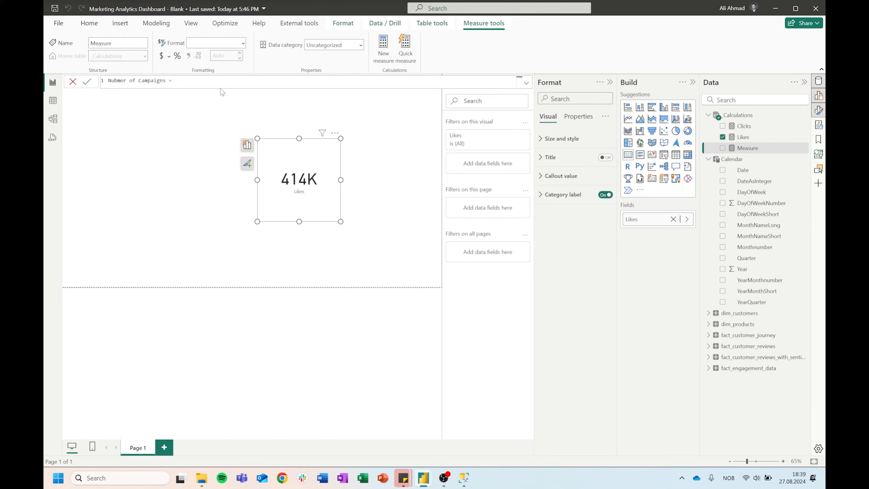
pyautogui.write('DISITN')
pyautogui.press('BackSpace')
pyautogui.write('TINCTCOUNT( ')
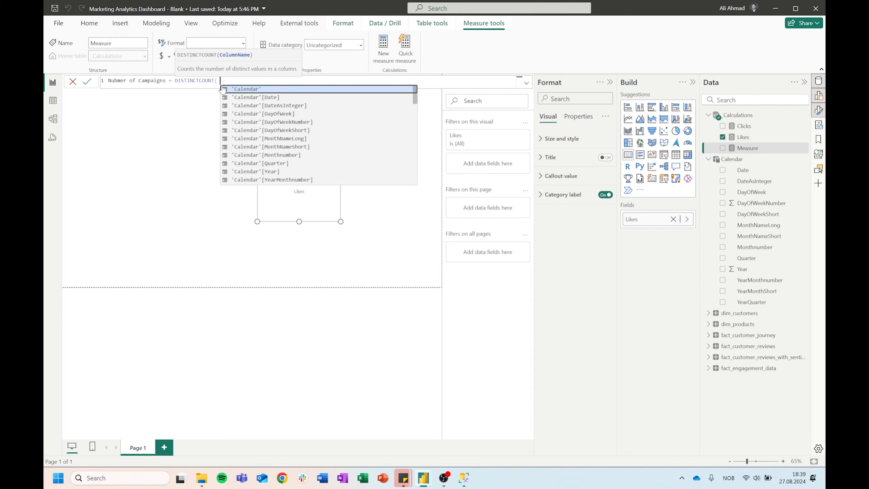
pyautogui.write('fact_engagement_data[CampaignID] )')
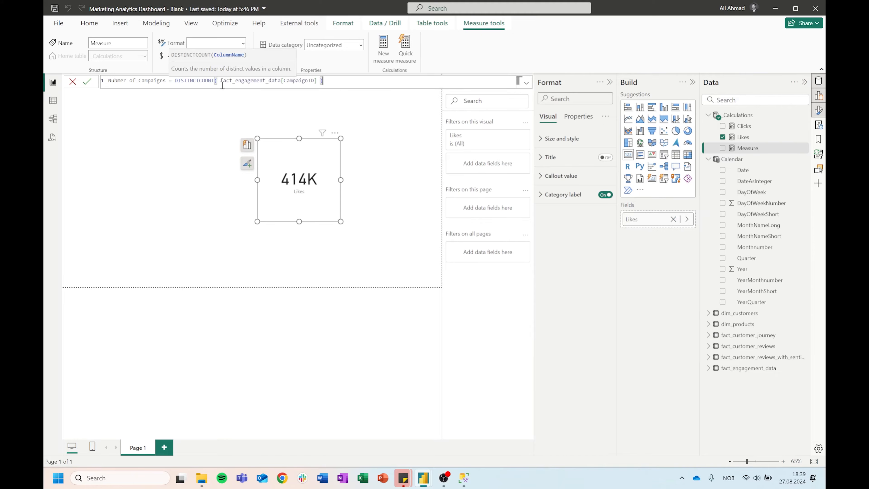
pyautogui.press('Return')
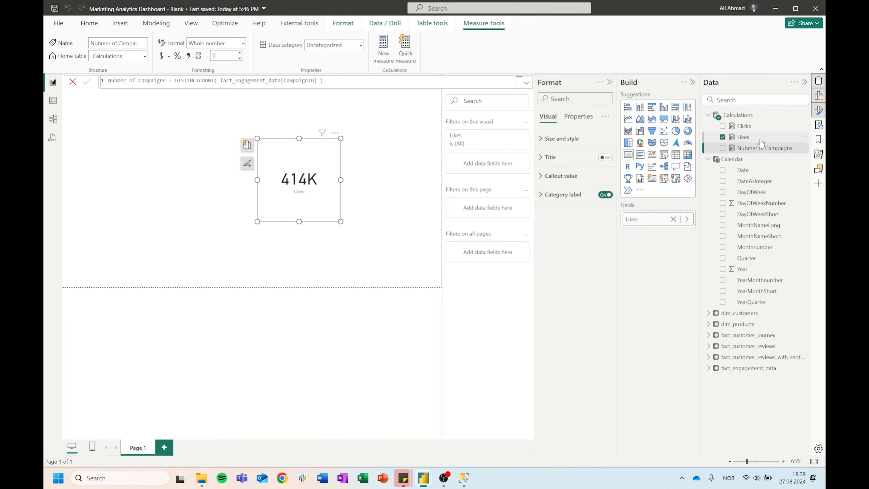
# Correct the campaign measure's name to Number of Campaigns and show it in the card in place of Likes
pyautogui.doubleClick(117, 81)
pyautogui.write('Number')
pyautogui.press('Return')
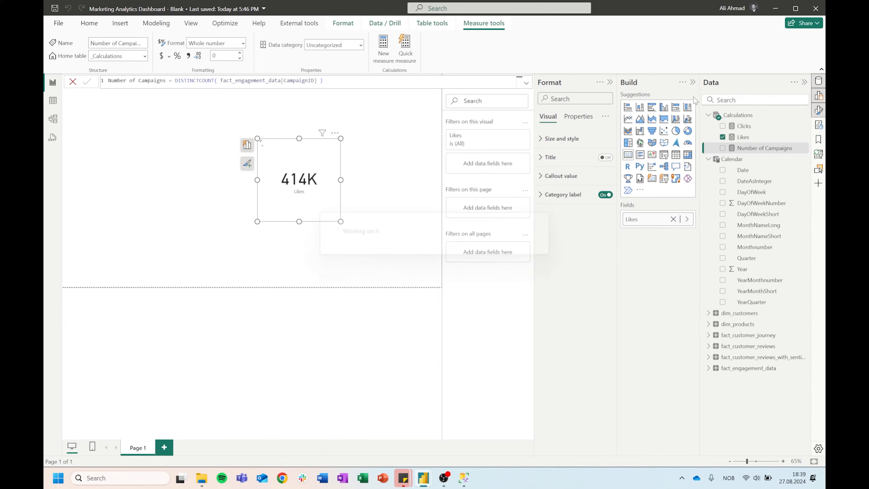
pyautogui.moveTo(758, 153); pyautogui.dragTo(639, 228)
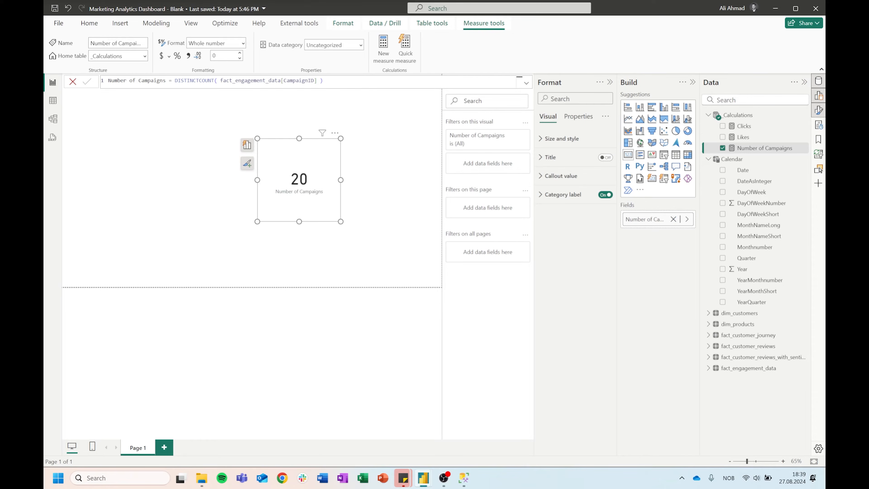
# Create the measure Number of Customer Journeys = DISTINCTCOUNT( fact_customer_journey[JourneyID] ) in the _Calculations table
pyautogui.rightClick(744, 115)
pyautogui.click(706, 135)
pyautogui.write('Number of Customer Journeys = DISTINCTCOUNT( fact_customer_journey[JourneyID] )')
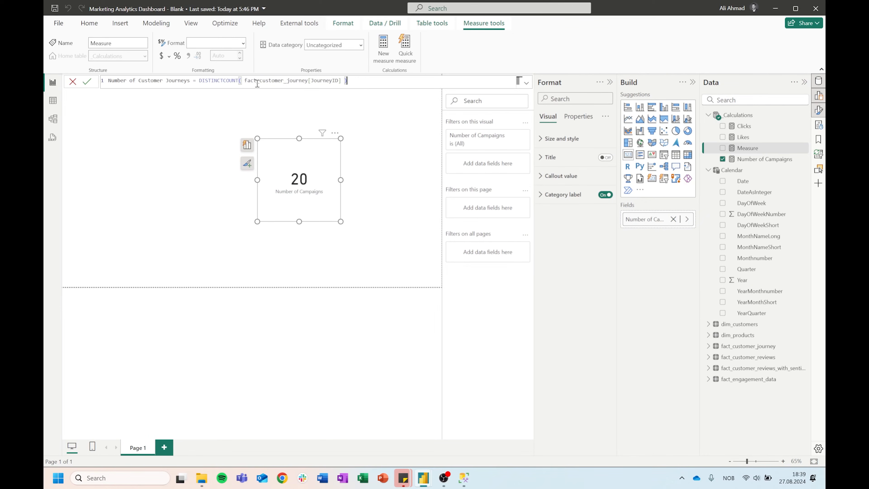
pyautogui.press('Return')
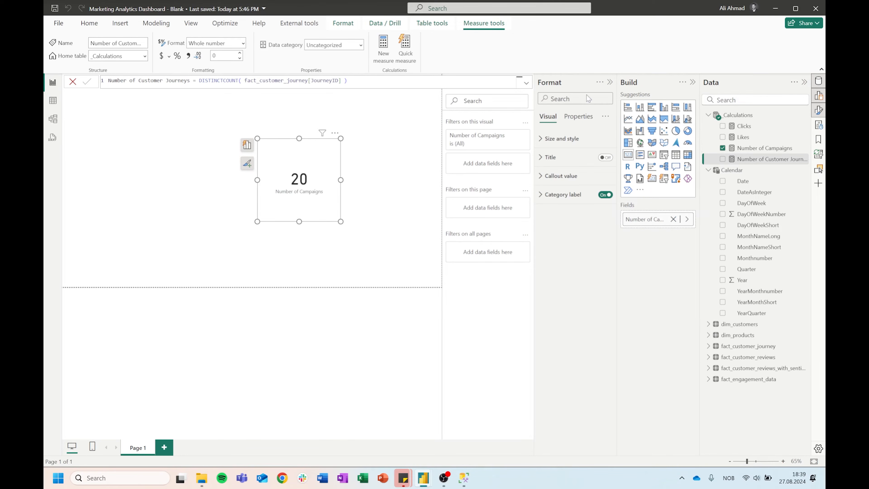
# Create the measure Number of Customer Reviews = DISTINCTCOUNT( fact_customer_reviews_with_sentiment[ReviewID] ) in the _Calculations table
pyautogui.rightClick(745, 116)
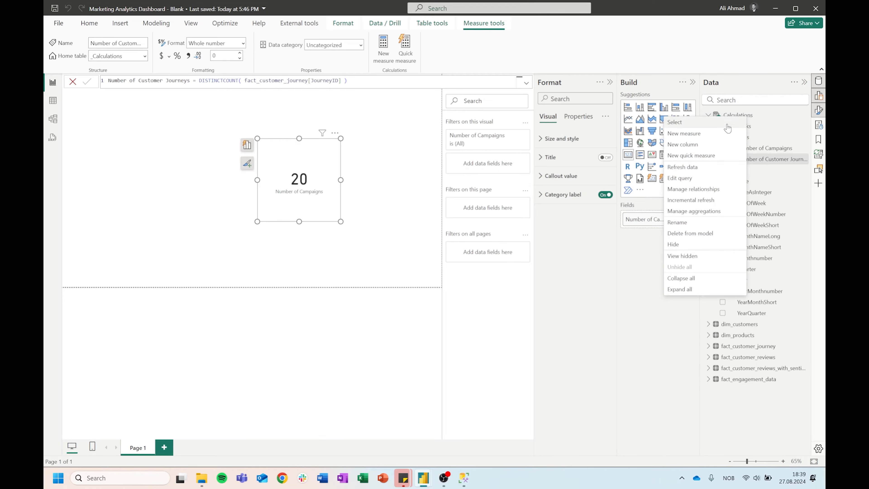
pyautogui.click(701, 137)
pyautogui.hotkey('ctrl', 'a')
pyautogui.write('Number of Customer Reviews = DISTINCTCOUNT( fact_customer_reviews_with_sentiment[ReviewID] )')
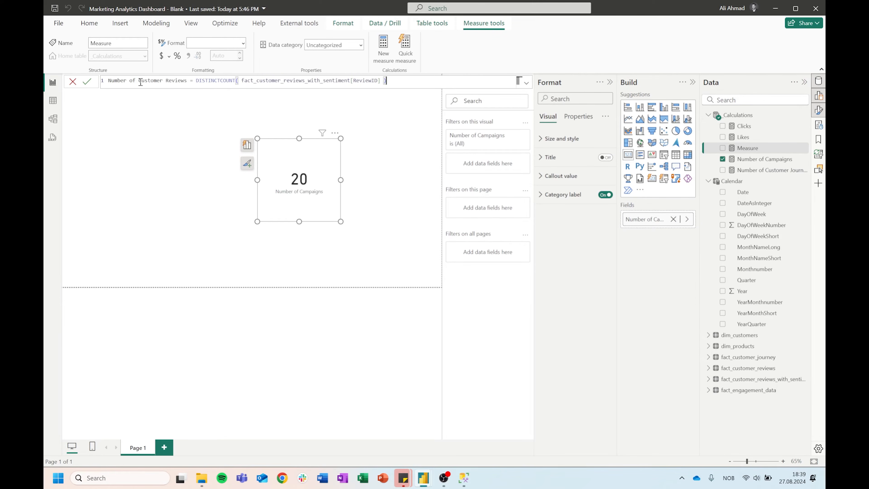
pyautogui.press('Return')
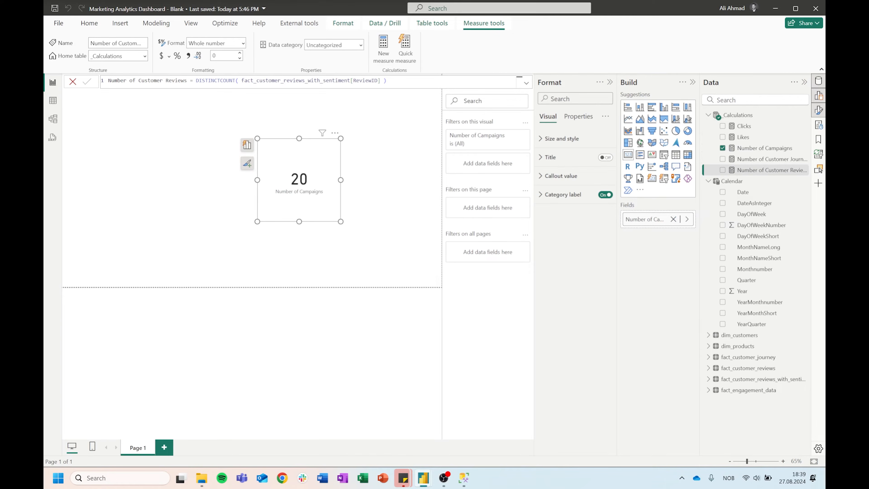
# Create the measure Rating (Average) = AVERAGE( fact_customer_reviews_with_sentiment[Rating] ) in the _Calculations table
pyautogui.rightClick(736, 117)
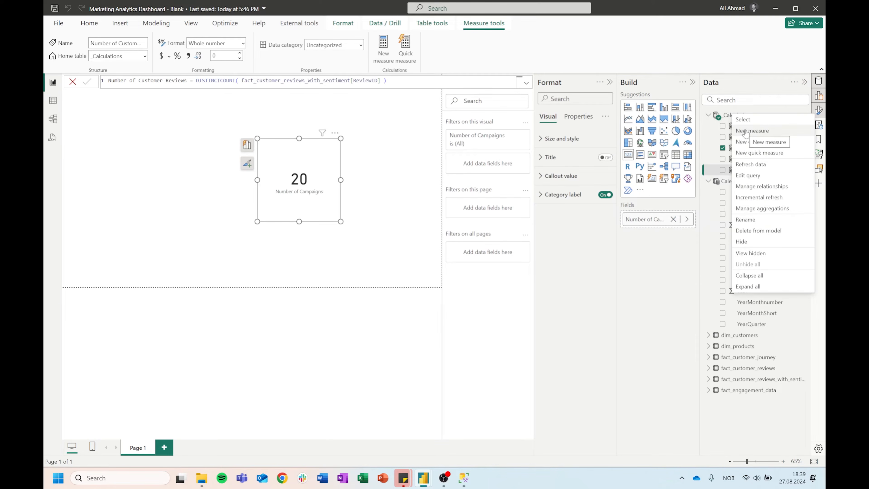
pyautogui.click(738, 70)
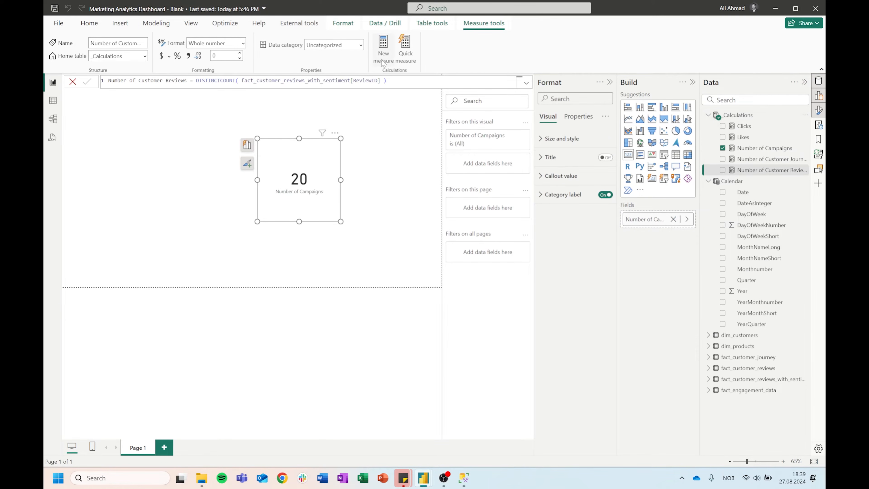
pyautogui.click(383, 48)
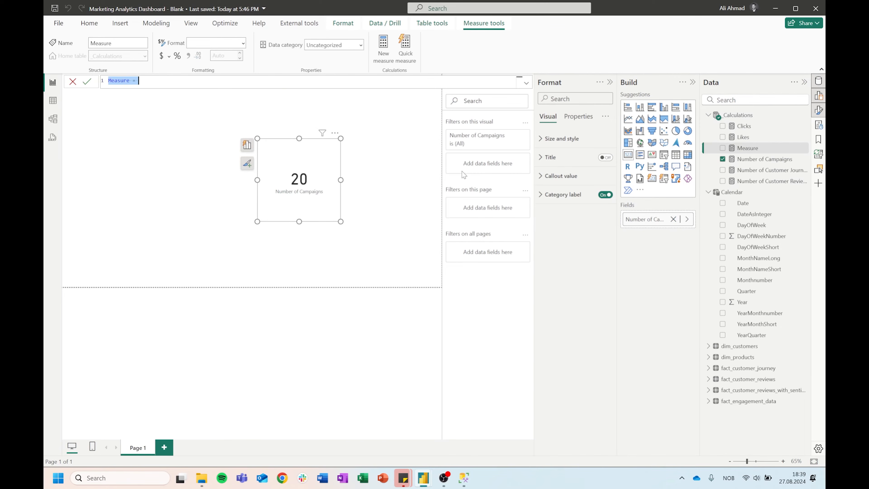
pyautogui.write('Rating (Average) = AVERAGE( fact_customer_reviews_with_sentiment[Rating] )')
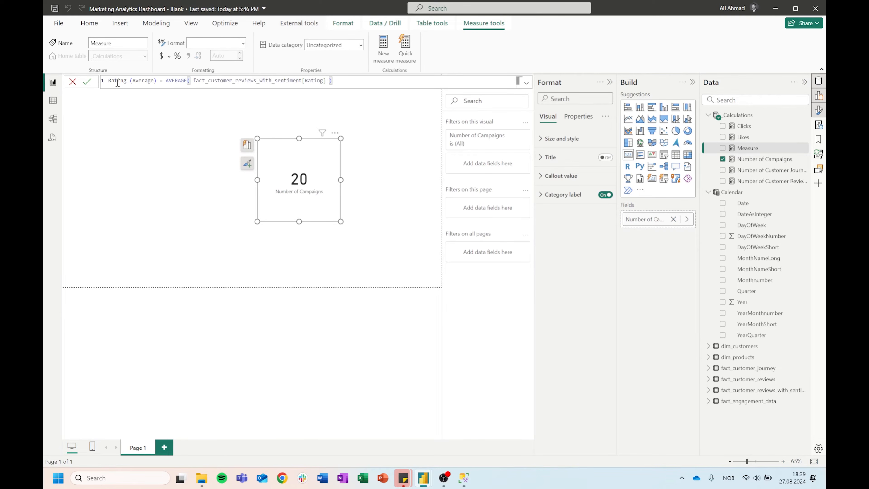
pyautogui.moveTo(167, 81); pyautogui.dragTo(367, 79)
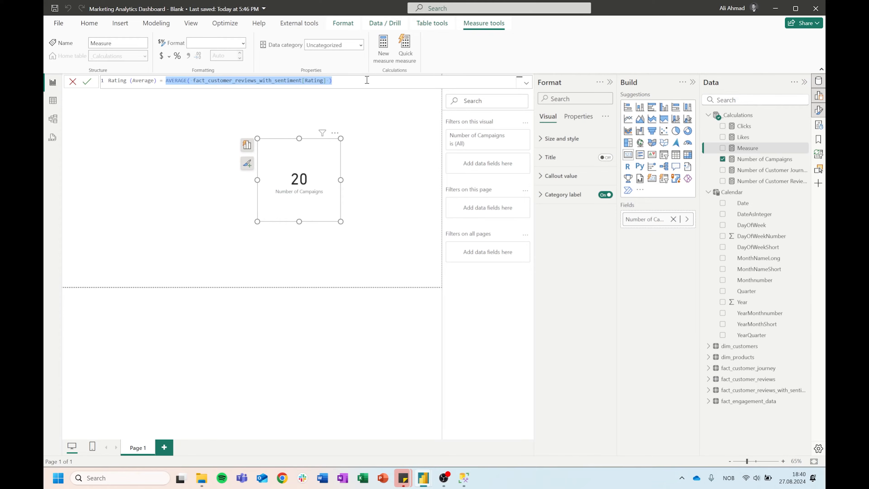
pyautogui.click(334, 83)
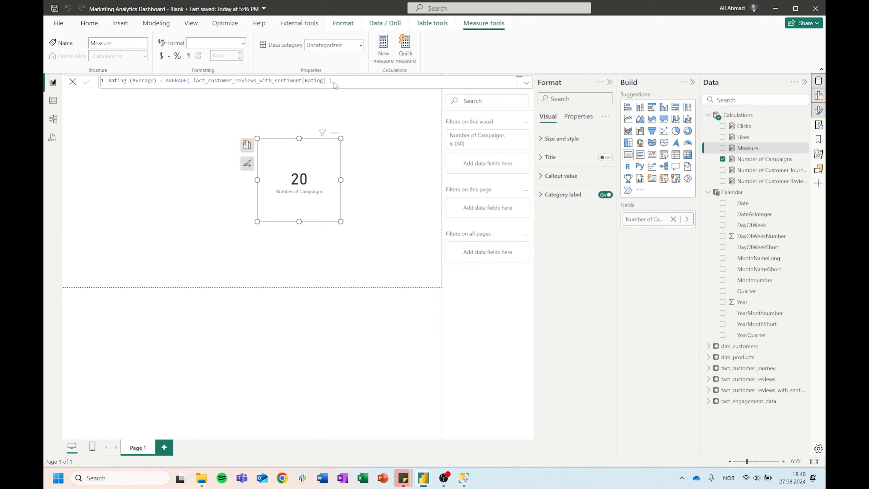
pyautogui.press('Return')
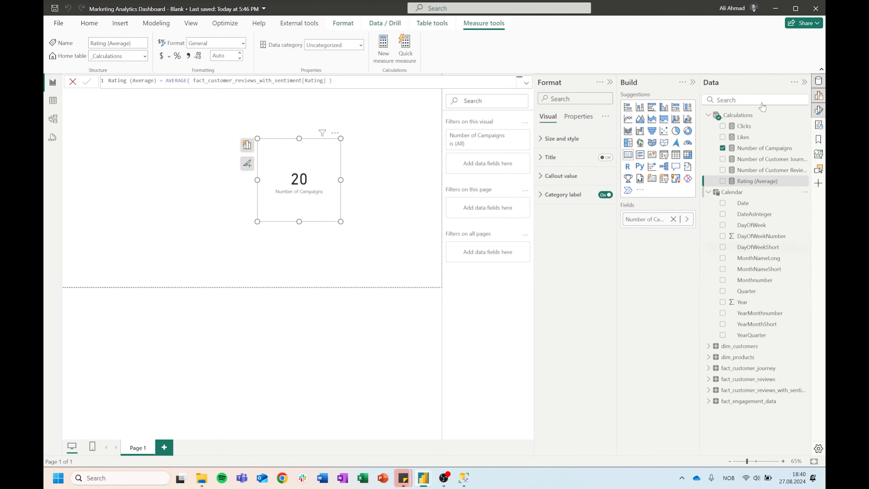
# Create the measure Views = SUM ( fact_engagement_data[Views] ) in the _Calculations table and show it in the card in place of Number of Campaigns
pyautogui.rightClick(739, 115)
pyautogui.click(755, 136)
pyautogui.write('Views ')
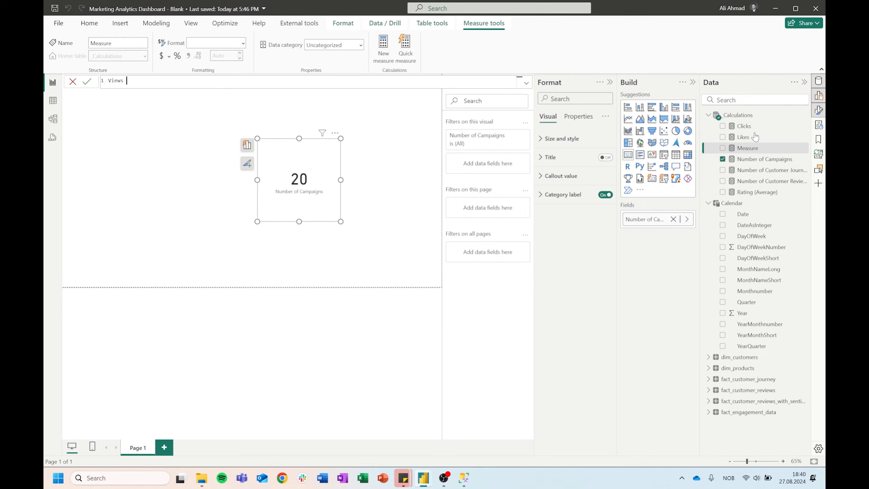
pyautogui.write('= SUM ( Views')
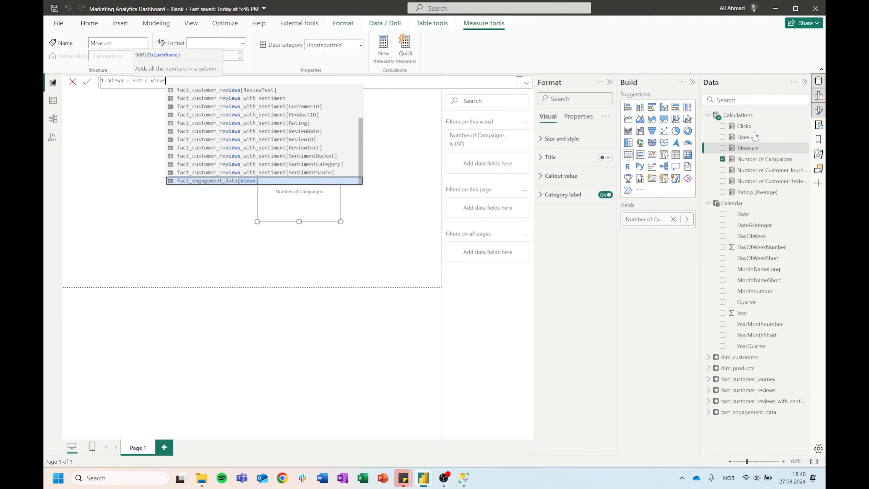
pyautogui.press('Tab')
pyautogui.write(')')
pyautogui.press('Return')
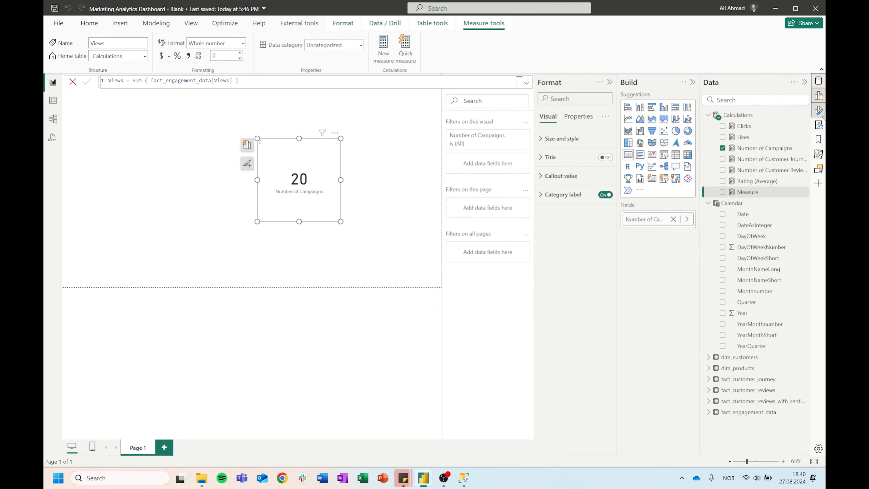
pyautogui.moveTo(736, 192); pyautogui.dragTo(663, 220)
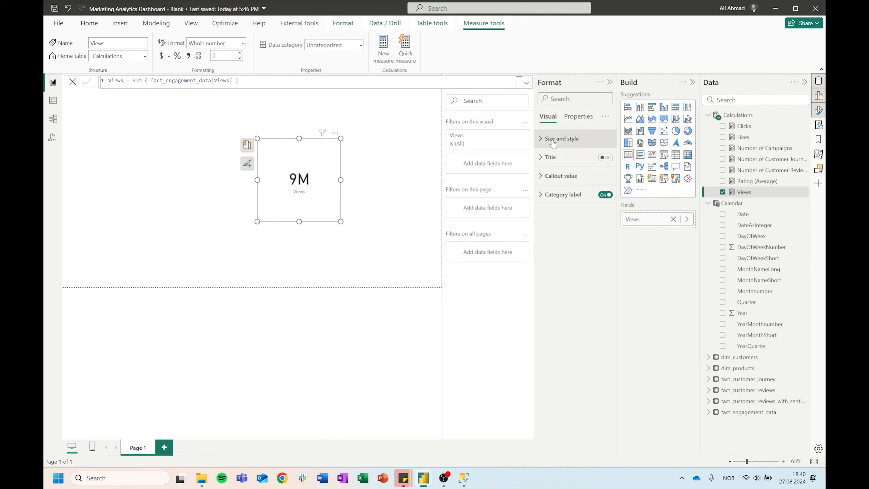
# Write a new _Calculations measure Conversion Rate with variables TotalVisitors (Action "View") and TotalPurchases (Action "Purchase"), returning 0 for zero visitors, otherwise DIVIDE(TotalPurchases, TotalVisitors)
pyautogui.rightClick(744, 116)
pyautogui.click(676, 135)
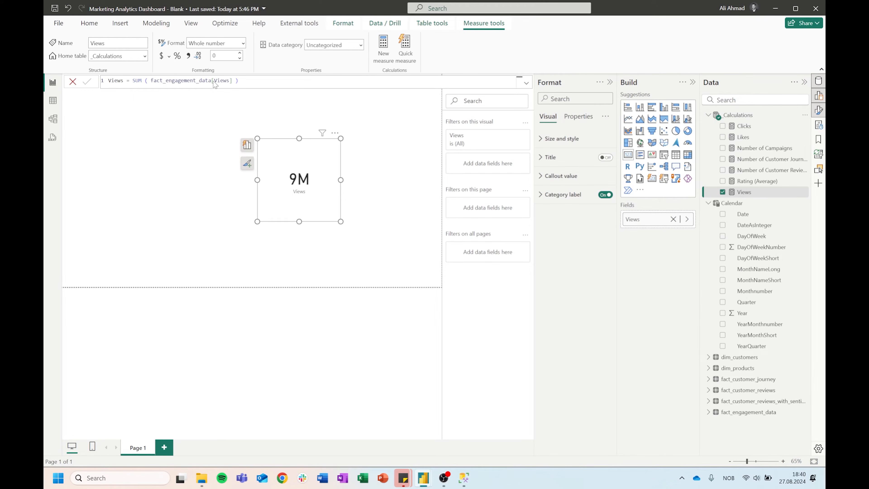
pyautogui.write('Conver')
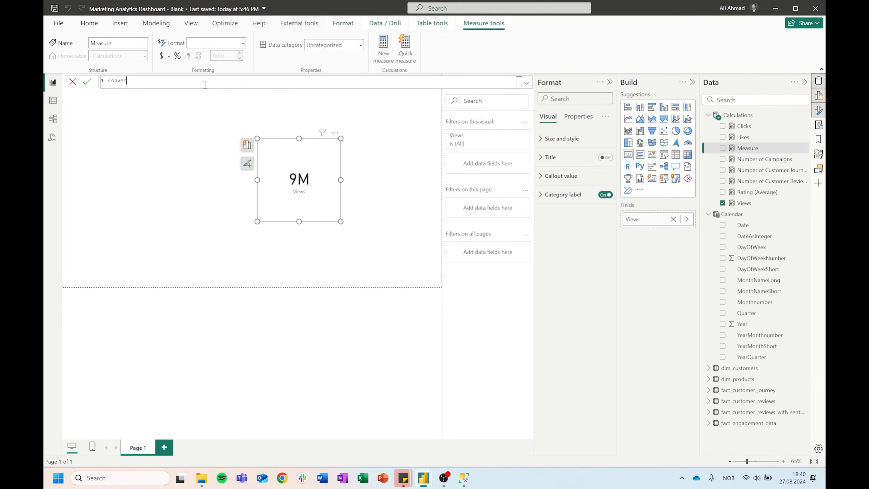
pyautogui.write('sion Rate')
pyautogui.hotkey('shift', 'Return')
pyautogui.hotkey('shift', 'Return')
pyautogui.write('VAR TotalVisitors = CALCULATE( COUNT (fact_customer_journey[JourneyID]) , fact_customer_journey[Action] = "View" ) VAR TotalPurchases = CALCULATE(     COUNT(fact_customer_journey[JourneyID]),     fact_customer_journey[Action] = "Purchase" ) RETURN IF(     TotalVisitors = 0,     0,     DIVIDE(TotalPurchases, TotalVisitors) )')
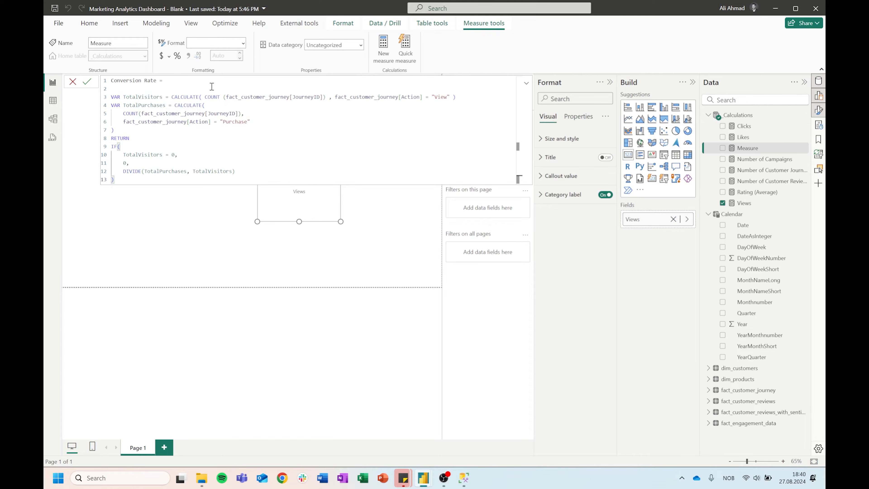
# Add blank lines before and after RETURN in the Conversion Rate formula to separate the variables from the IF block
pyautogui.click(213, 87)
pyautogui.press('BackSpace')
pyautogui.hotkey('shift', 'Return')
pyautogui.press('Down')
pyautogui.press('Down')
pyautogui.press('Down')
pyautogui.press('Down')
pyautogui.press('Down')
pyautogui.press('Down')
pyautogui.hotkey('shift', 'Return')
pyautogui.press('Down')
pyautogui.hotkey('shift', 'Return')
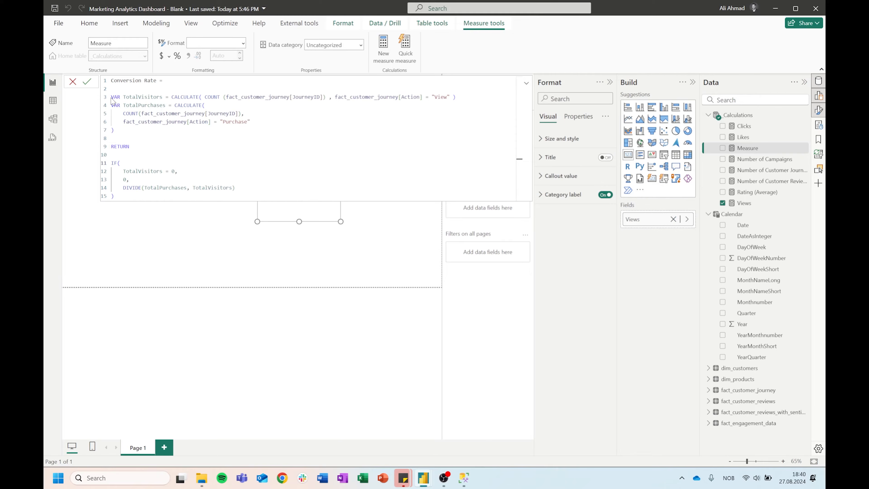
# Examine the Conversion Rate formula: the TotalVisitors and TotalPurchases variables, the RETURN part, and the arguments of IF and DIVIDE
pyautogui.doubleClick(140, 97)
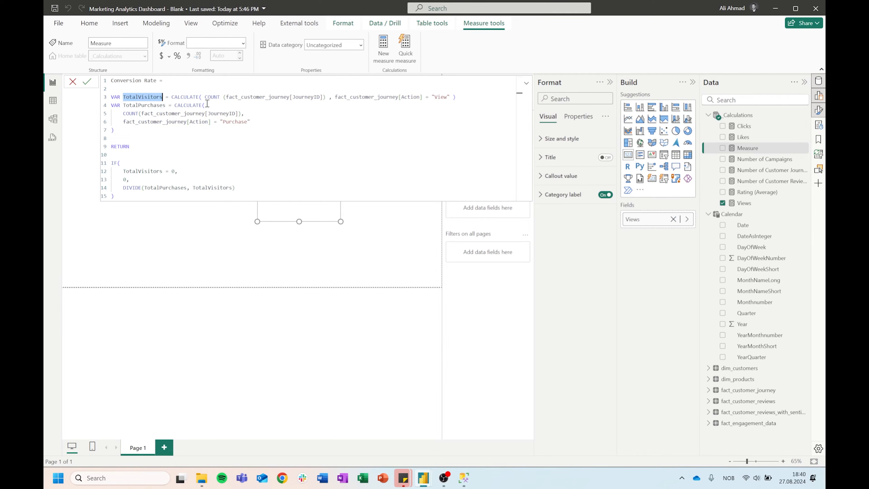
pyautogui.click(214, 111)
pyautogui.moveTo(173, 95)
pyautogui.mouseDown()
pyautogui.moveTo(460, 97)
pyautogui.moveTo(173, 97)
pyautogui.mouseUp()
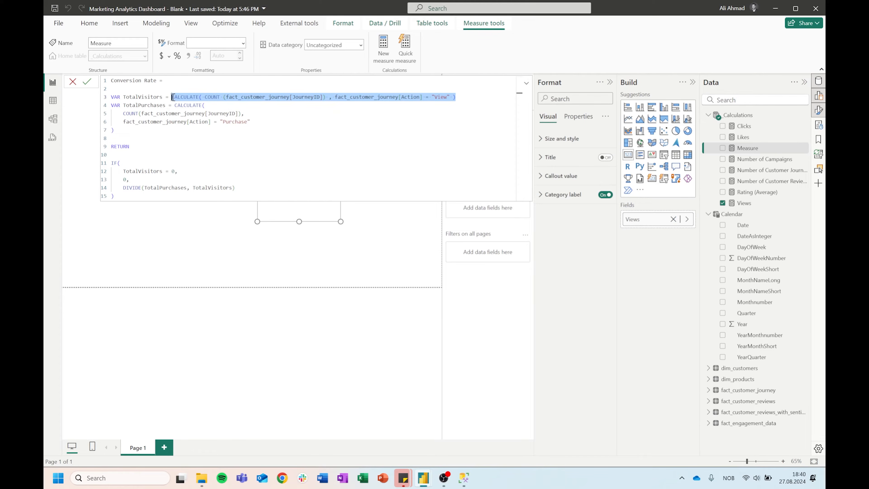
pyautogui.moveTo(115, 131); pyautogui.dragTo(113, 109)
pyautogui.click(206, 129)
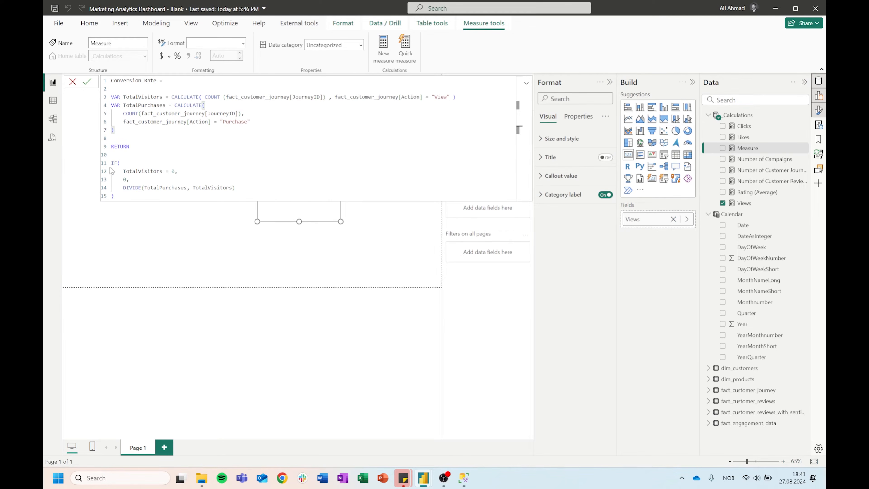
pyautogui.moveTo(123, 171)
pyautogui.mouseDown()
pyautogui.moveTo(154, 171)
pyautogui.moveTo(120, 180)
pyautogui.mouseUp()
pyautogui.click(313, 161)
pyautogui.moveTo(481, 99); pyautogui.dragTo(143, 105)
pyautogui.click(292, 148)
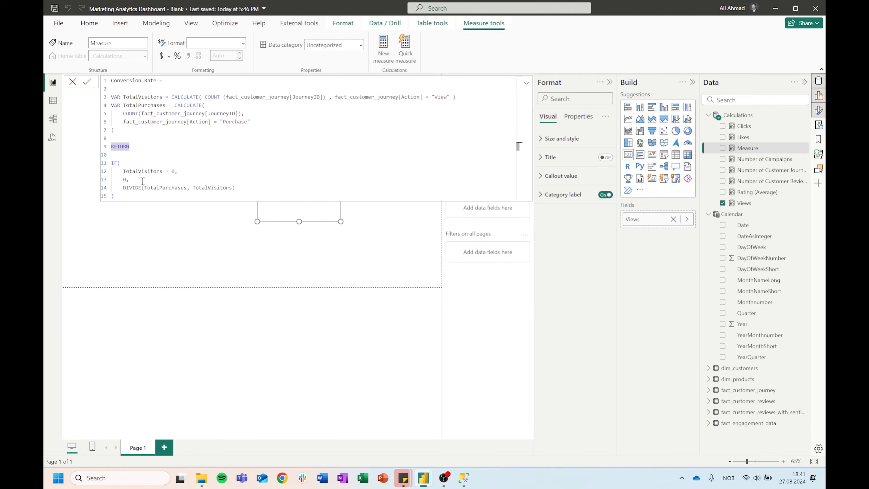
pyautogui.click(167, 187)
pyautogui.doubleClick(176, 188)
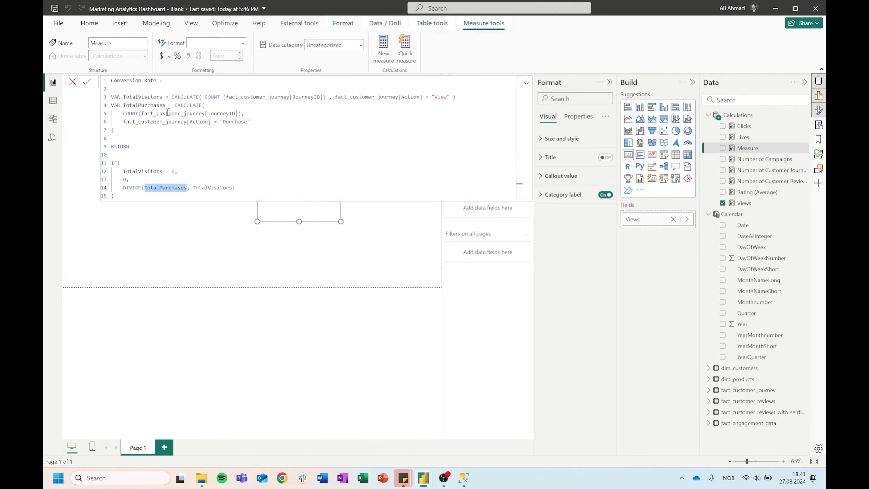
pyautogui.click(175, 195)
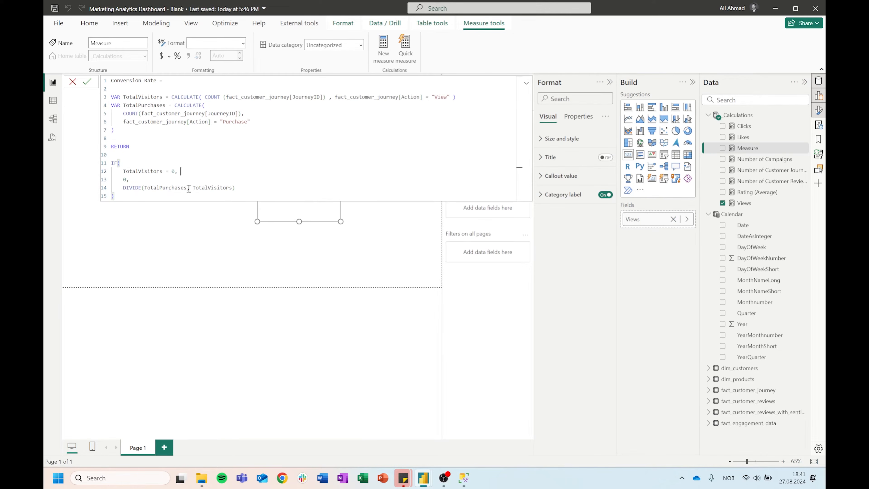
pyautogui.doubleClick(141, 106)
pyautogui.doubleClick(143, 98)
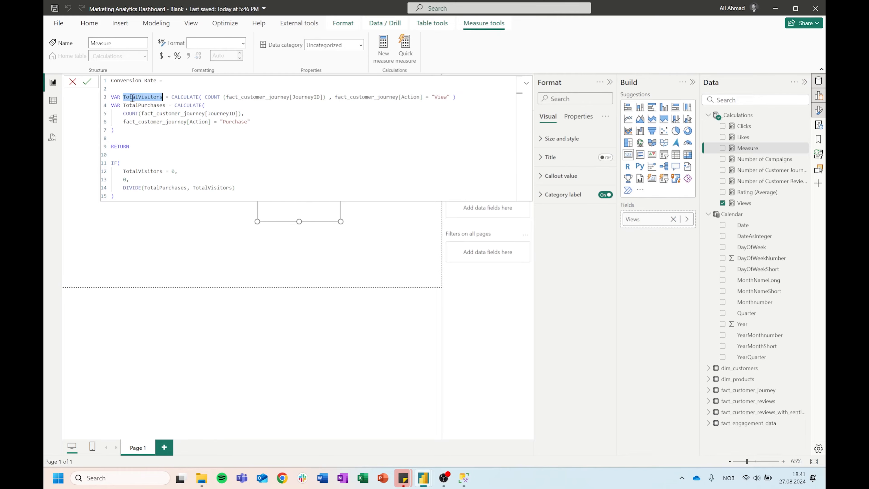
pyautogui.click(155, 195)
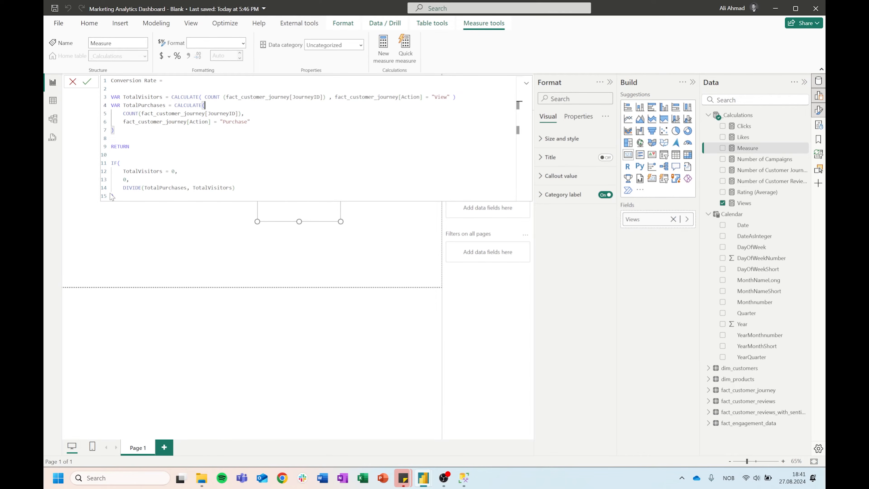
# Commit the Conversion Rate measure and delete the Views test card from the report page
pyautogui.press('Return')
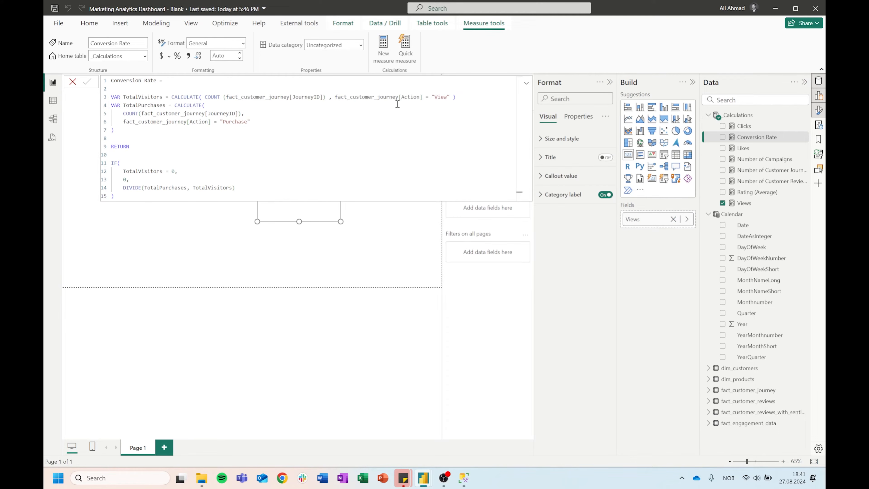
pyautogui.click(377, 270)
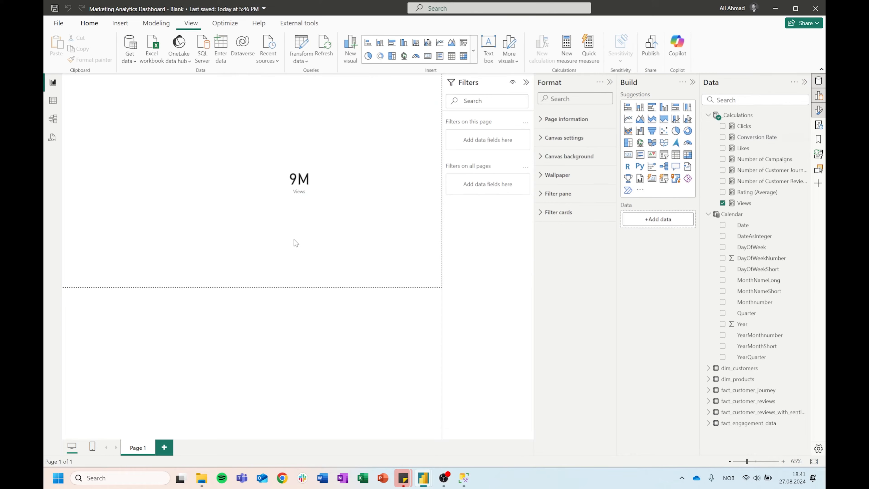
pyautogui.click(313, 201)
pyautogui.press('Delete')
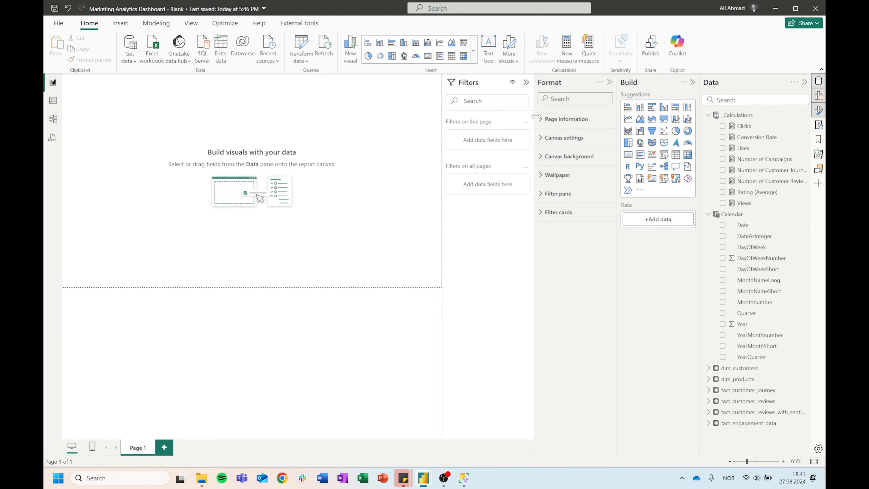
# Collapse the Filters and Format panes and insert a narrow text box spanning the full width of the page's upper edge
pyautogui.click(526, 82)
pyautogui.click(610, 82)
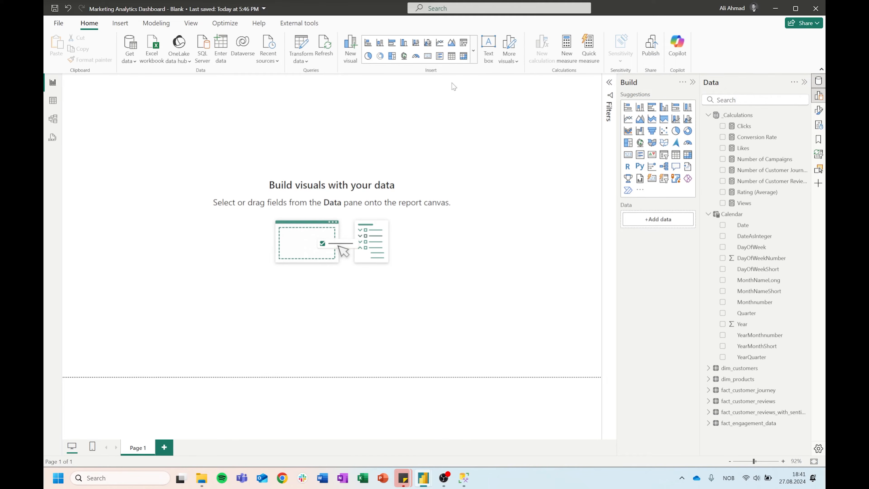
pyautogui.click(489, 48)
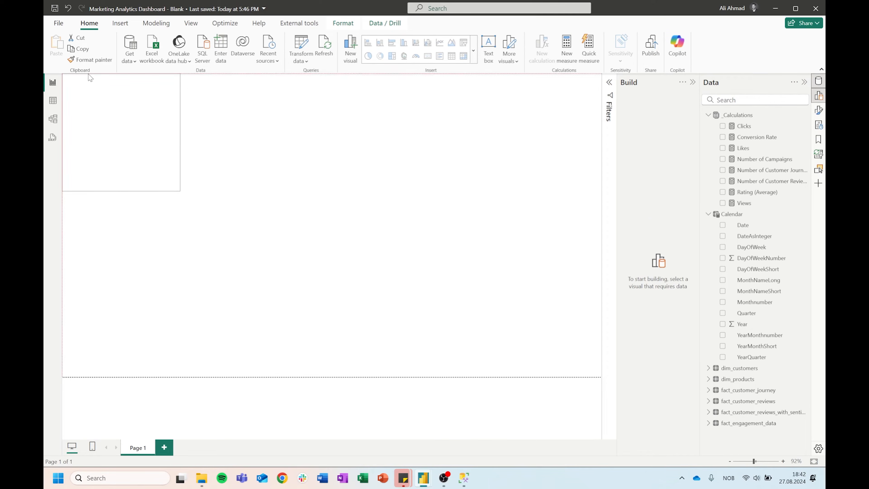
pyautogui.moveTo(184, 191); pyautogui.dragTo(643, 99)
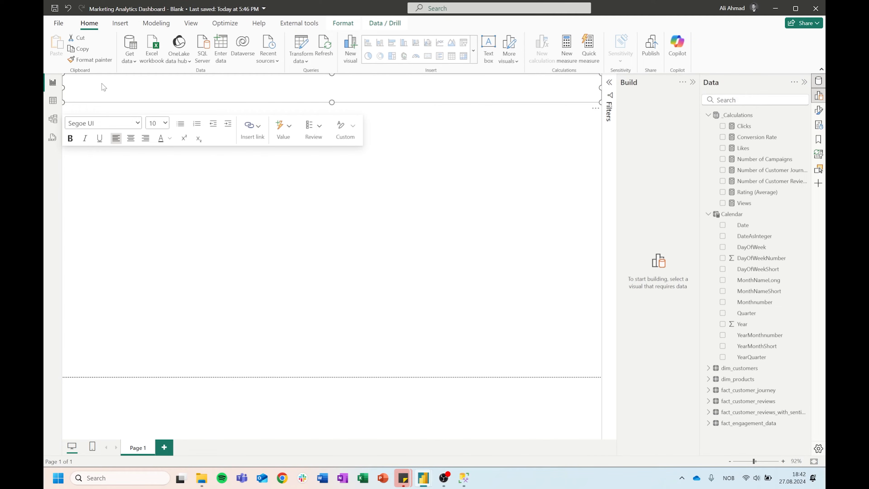
# Enter the title Overview in the text box and set its font size to 20
pyautogui.write('view')
pyautogui.hotkey('ctrl', 'a')
pyautogui.click(166, 128)
pyautogui.click(162, 248)
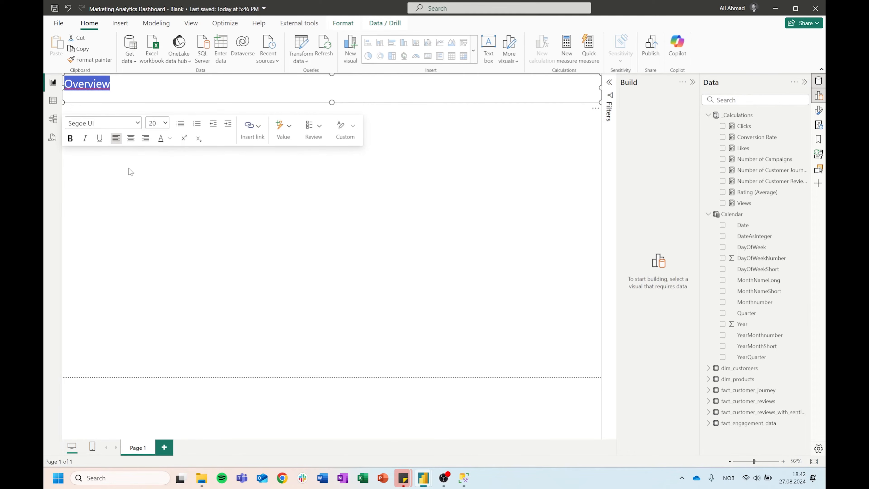
pyautogui.click(71, 138)
pyautogui.click(124, 98)
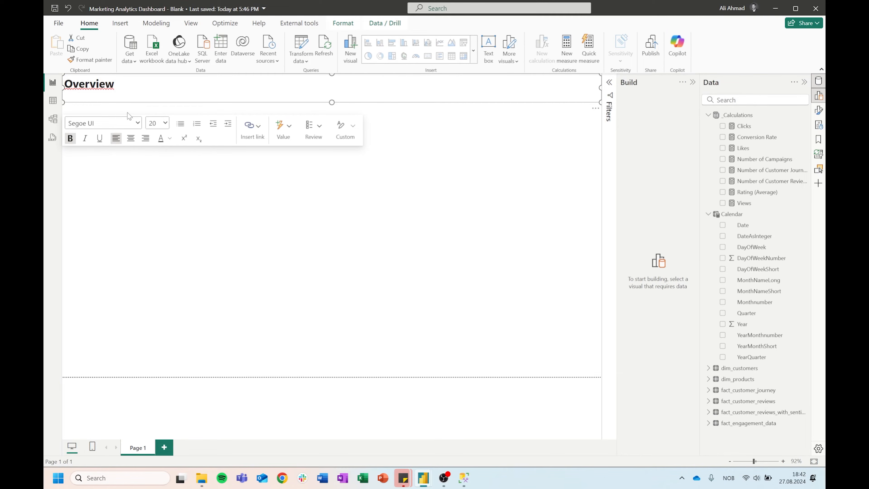
pyautogui.moveTo(143, 85); pyautogui.dragTo(56, 94)
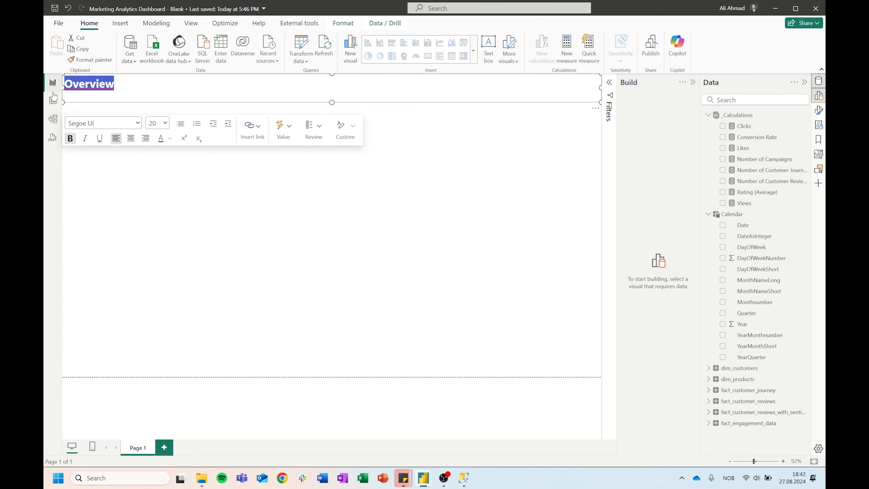
pyautogui.click(71, 139)
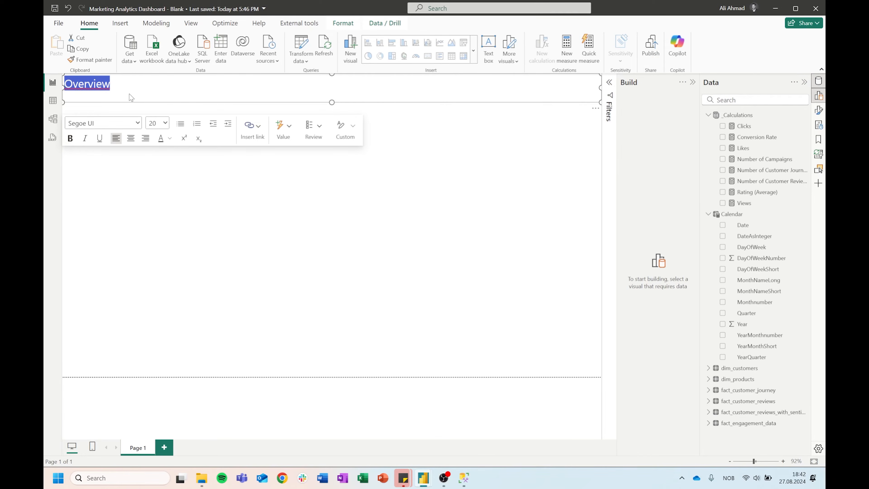
# Reduce the height of the Overview text box so it fits closely around the title
pyautogui.click(129, 97)
pyautogui.moveTo(332, 102); pyautogui.dragTo(340, 93)
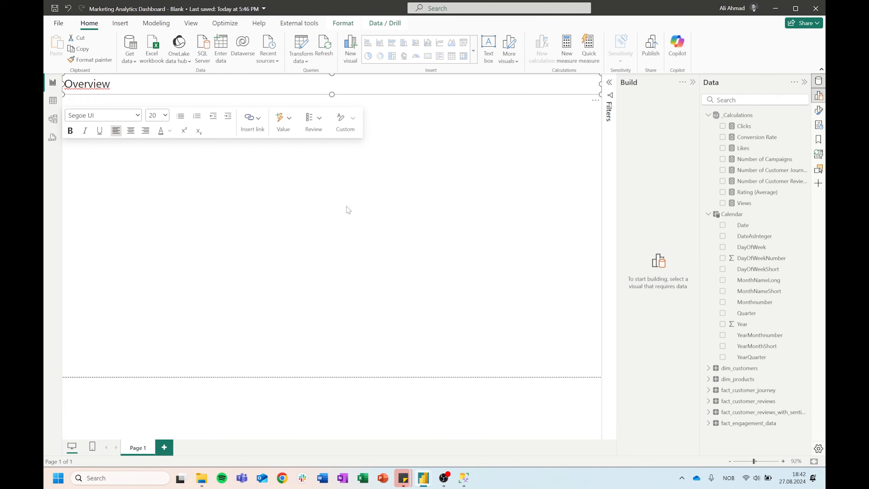
pyautogui.click(341, 202)
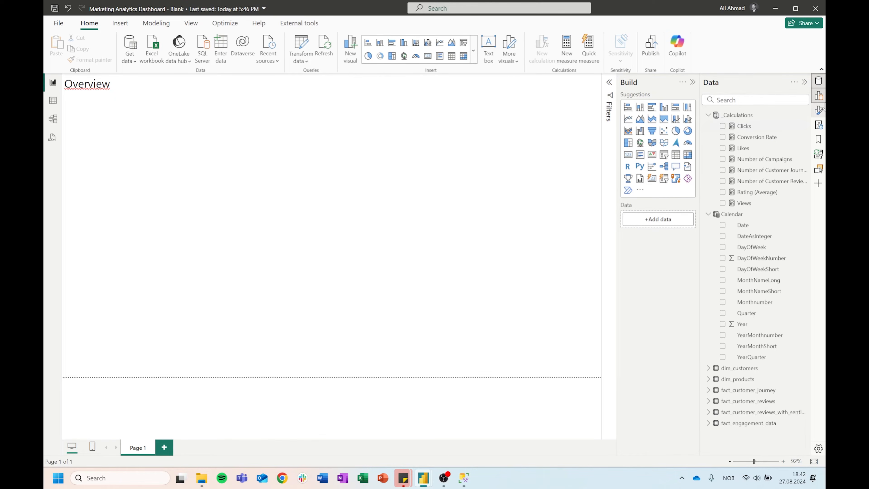
# Set the page's canvas background to light grey with 50% transparency
pyautogui.click(818, 110)
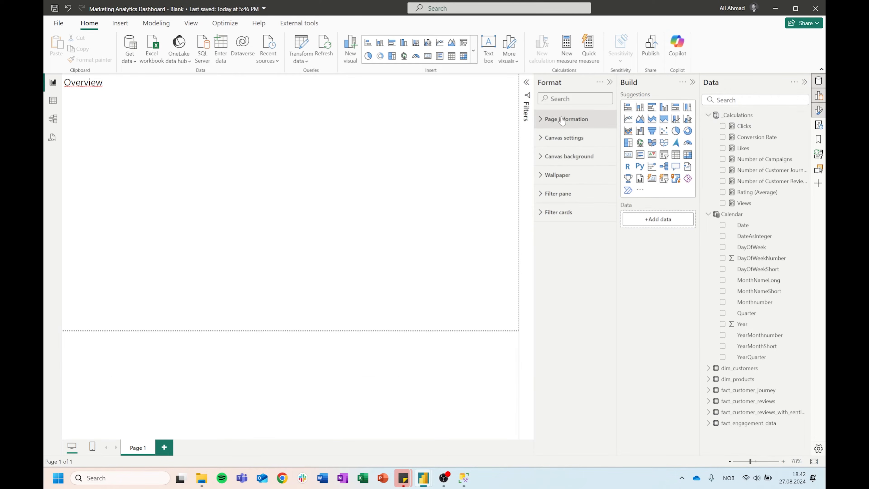
pyautogui.click(577, 142)
pyautogui.click(577, 143)
pyautogui.click(569, 156)
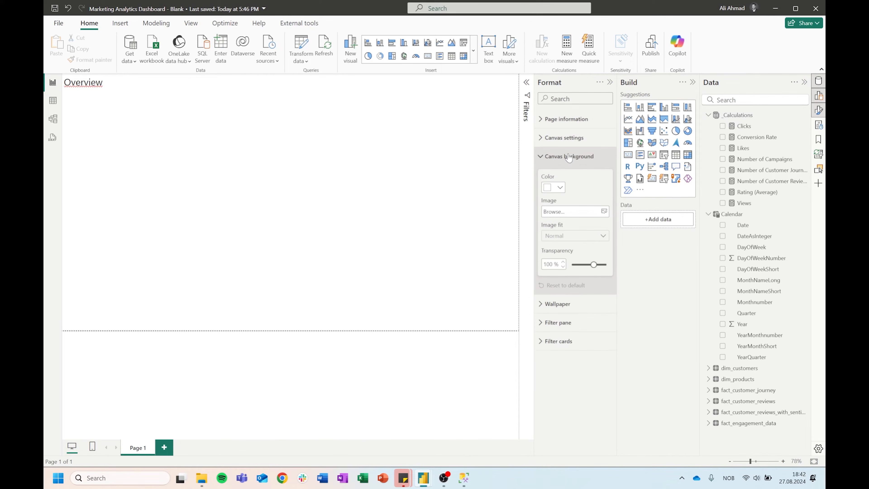
pyautogui.click(553, 187)
pyautogui.click(553, 240)
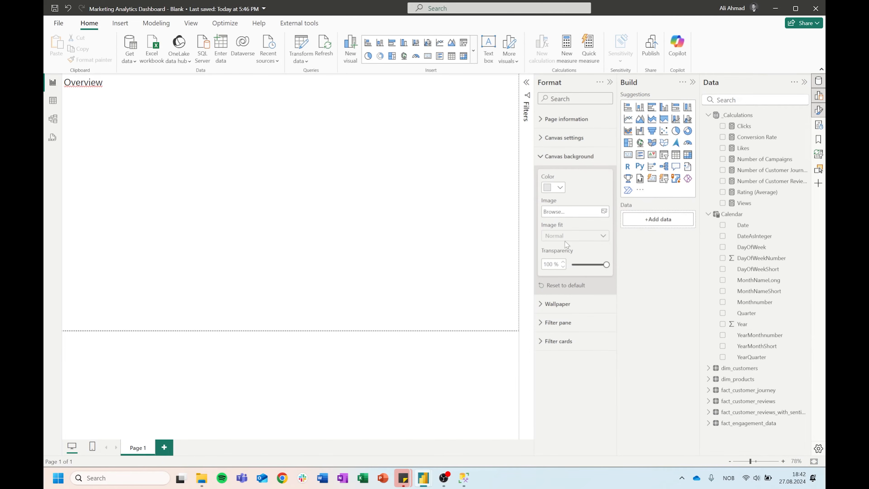
pyautogui.doubleClick(549, 264)
pyautogui.write('50')
pyautogui.press('Return')
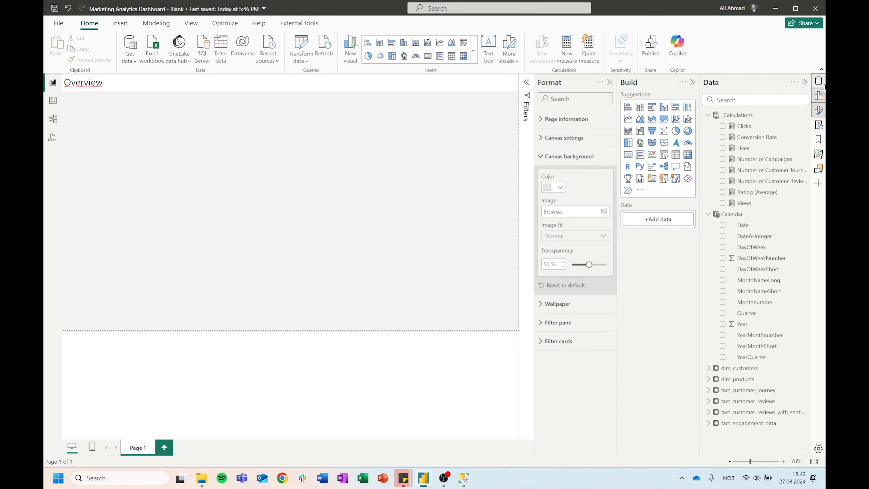
# Close the Data and Format panes and add an empty slicer visual to the page below the Overview title
pyautogui.click(818, 81)
pyautogui.click(818, 95)
pyautogui.click(818, 110)
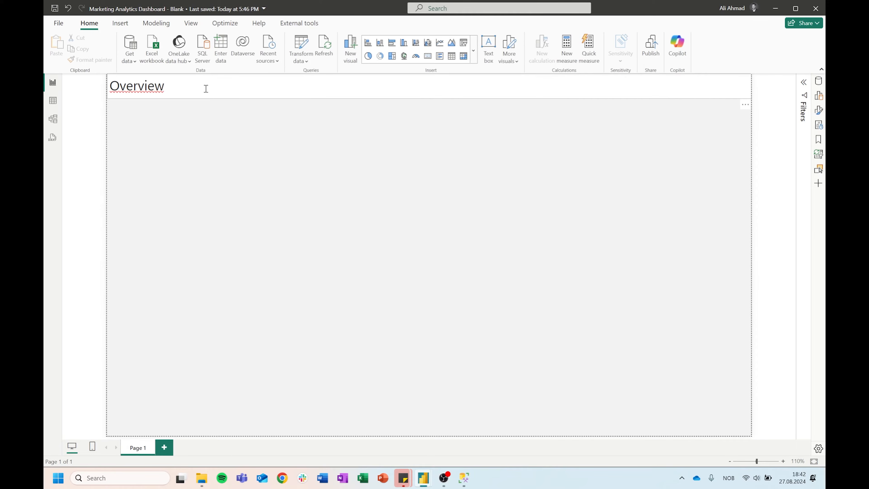
pyautogui.click(818, 95)
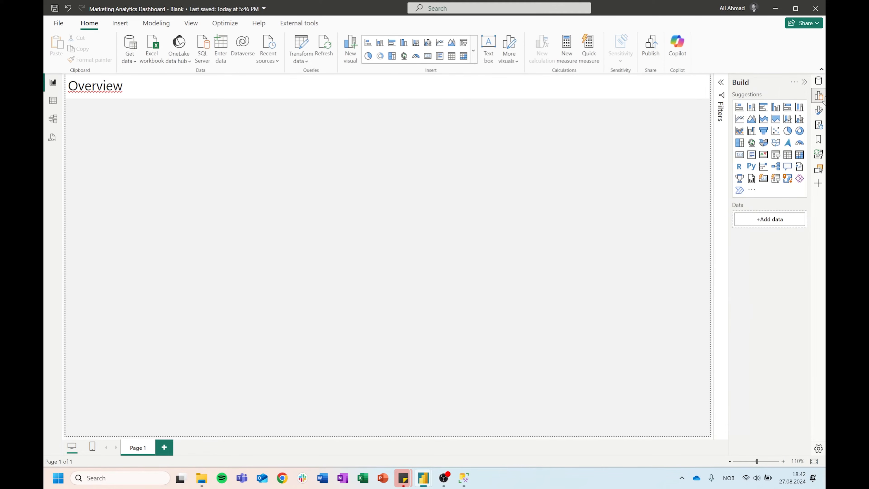
pyautogui.click(776, 155)
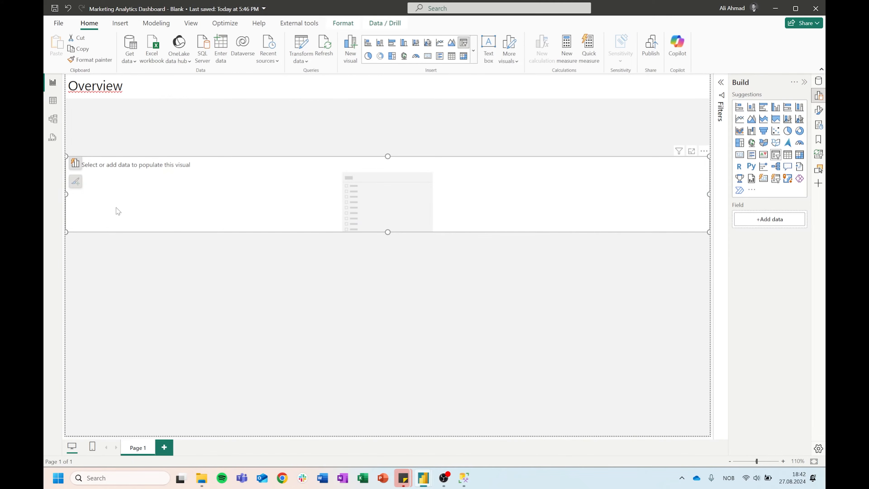
# Resize the empty slicer into a narrow column along the page's left edge, reaching from just below the Overview title to the page bottom
pyautogui.moveTo(711, 192); pyautogui.dragTo(131, 194)
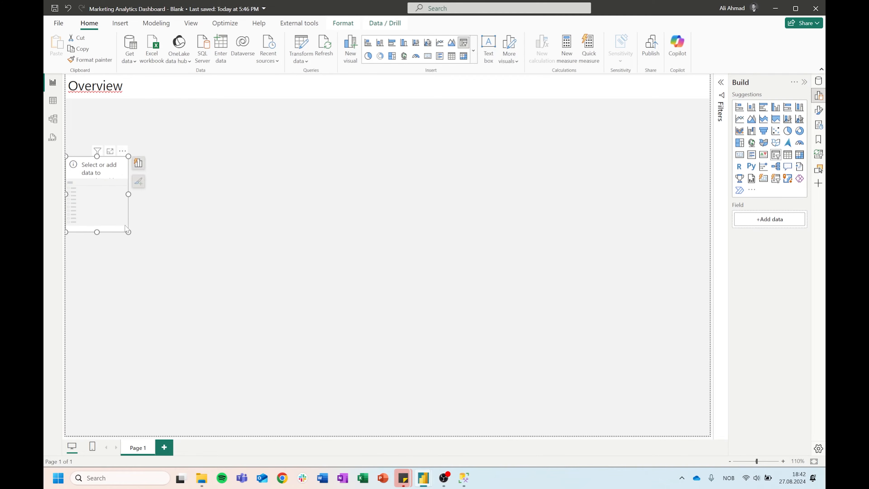
pyautogui.moveTo(78, 204); pyautogui.dragTo(76, 144)
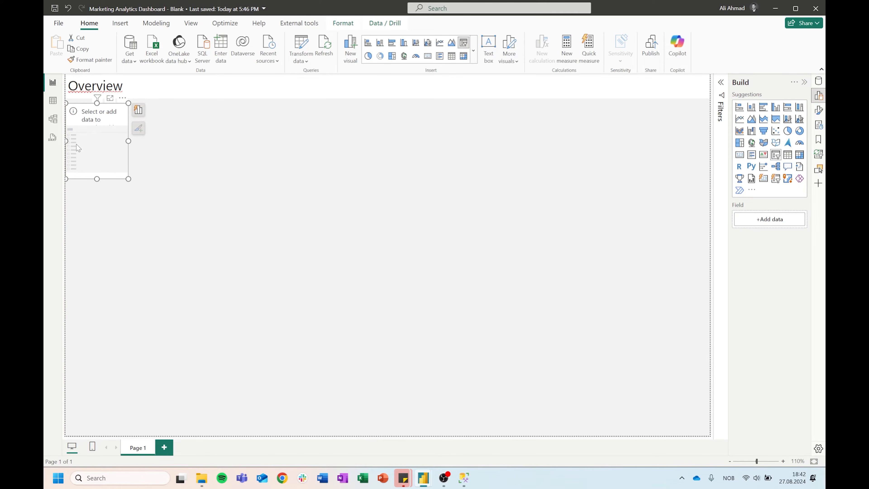
pyautogui.moveTo(98, 178); pyautogui.dragTo(97, 435)
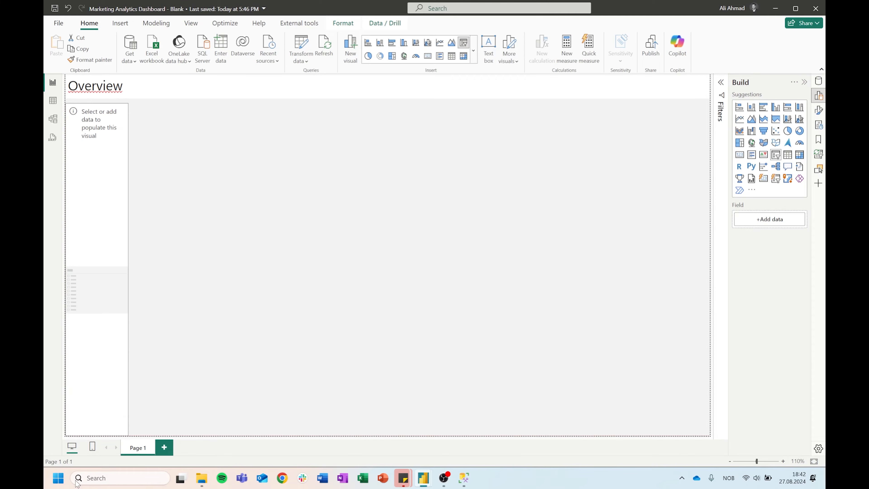
pyautogui.moveTo(132, 270); pyautogui.dragTo(158, 270)
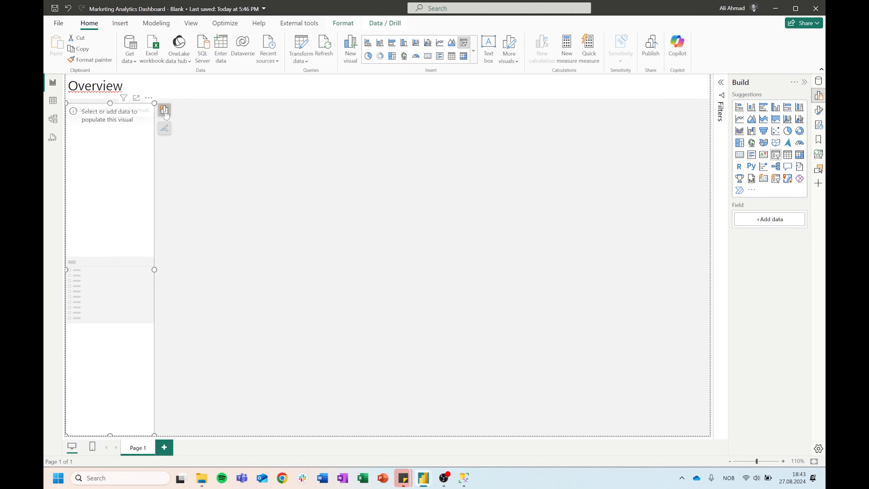
# Show the Data pane and search its fields for ProductNa to find the ProductName field
pyautogui.click(818, 81)
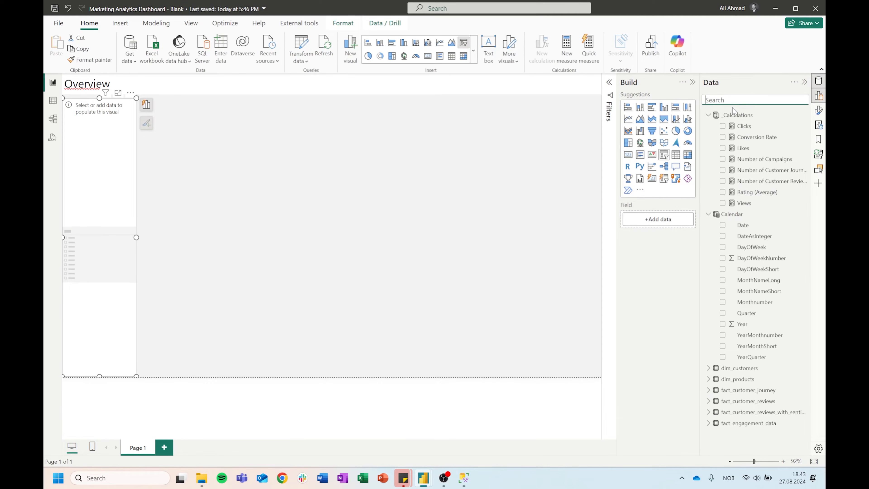
pyautogui.write('P')
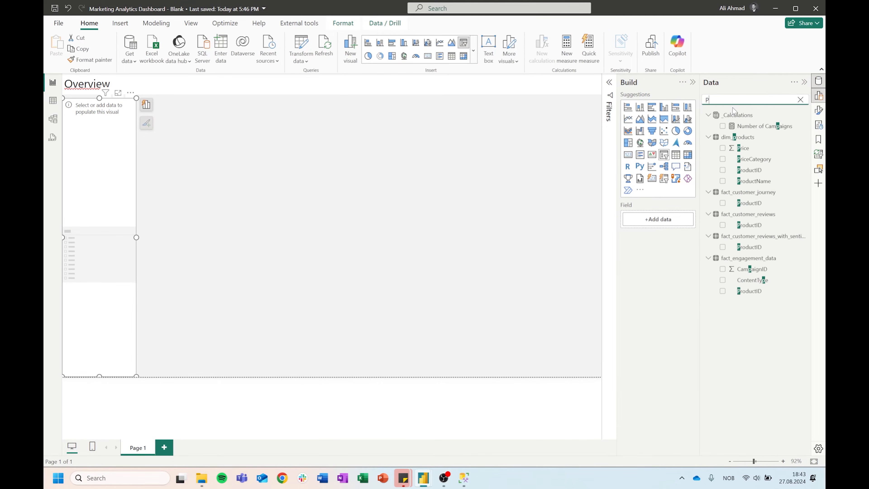
pyautogui.write('roductNa')
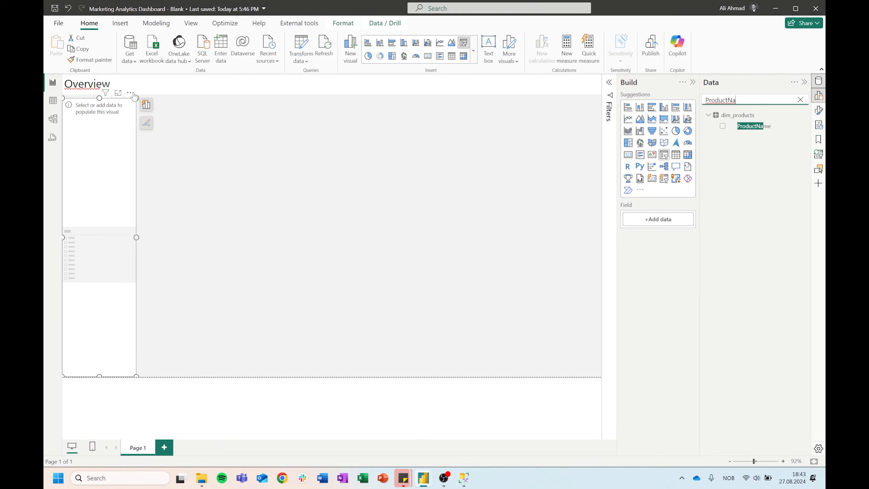
pyautogui.click(146, 106)
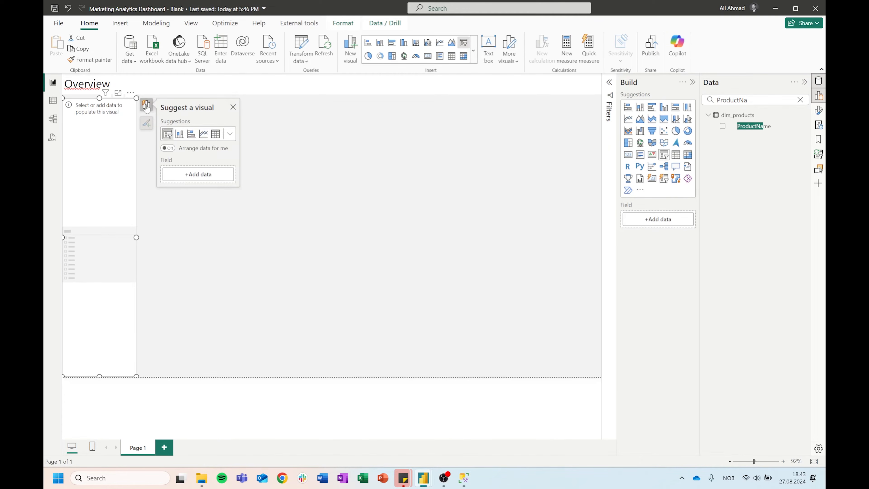
pyautogui.click(198, 178)
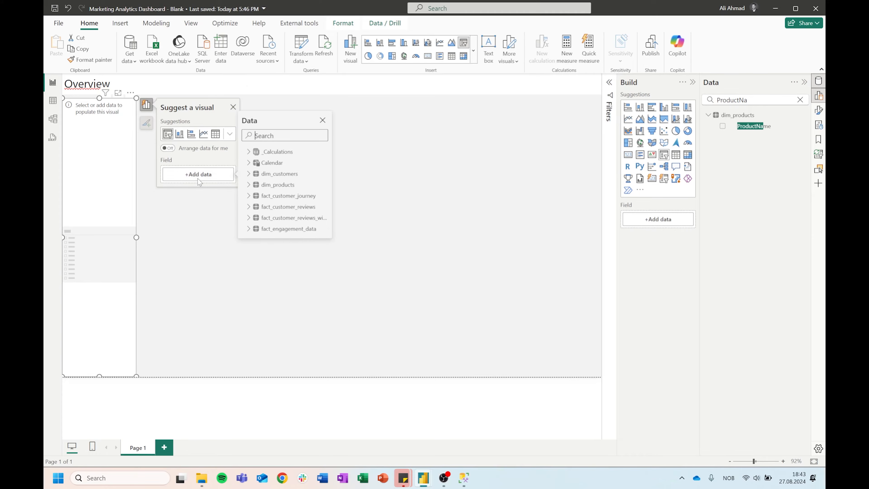
pyautogui.click(380, 158)
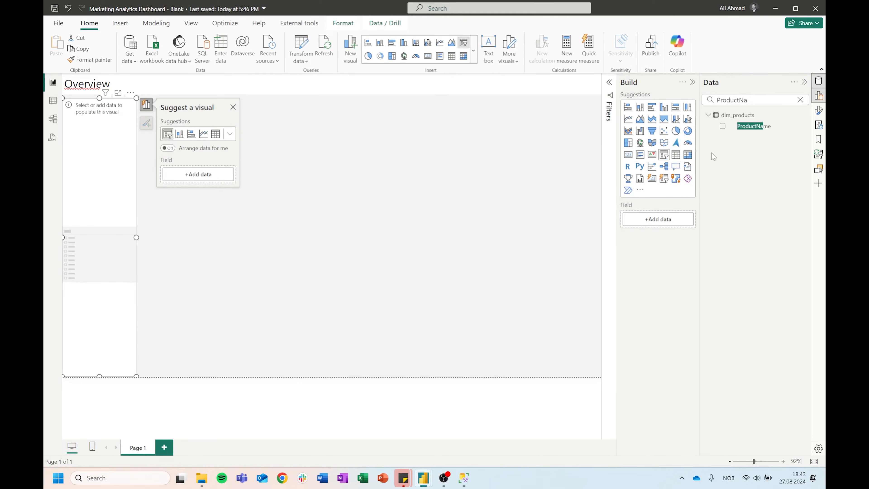
# Populate the empty slicer beside the canvas area with the ProductName field from dim_products
pyautogui.moveTo(751, 126); pyautogui.dragTo(659, 223)
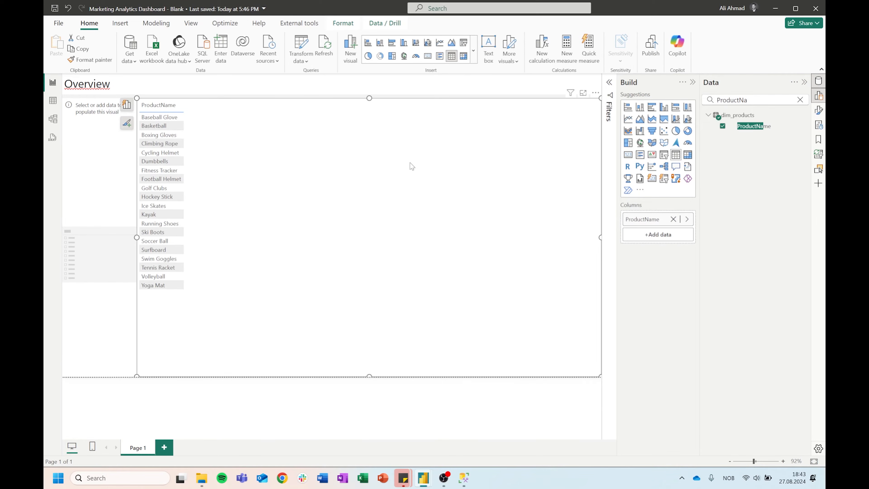
pyautogui.press('Delete')
pyautogui.click(134, 182)
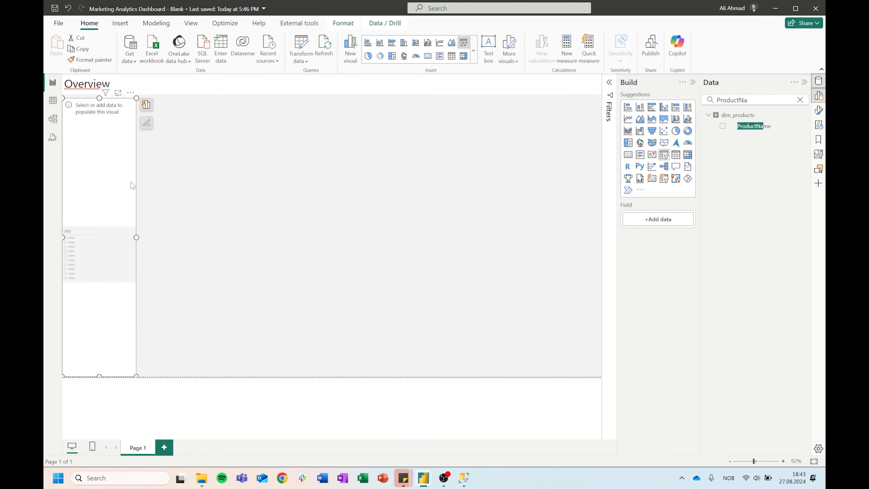
pyautogui.moveTo(753, 126); pyautogui.dragTo(650, 219)
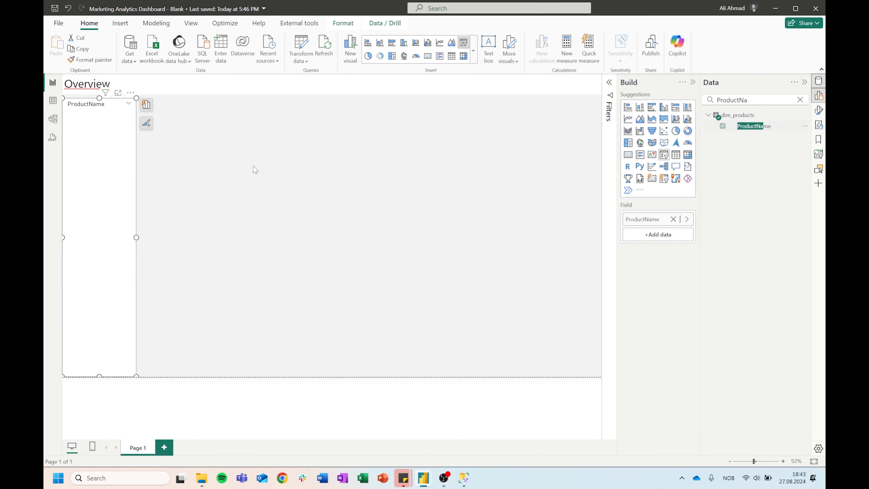
pyautogui.click(268, 221)
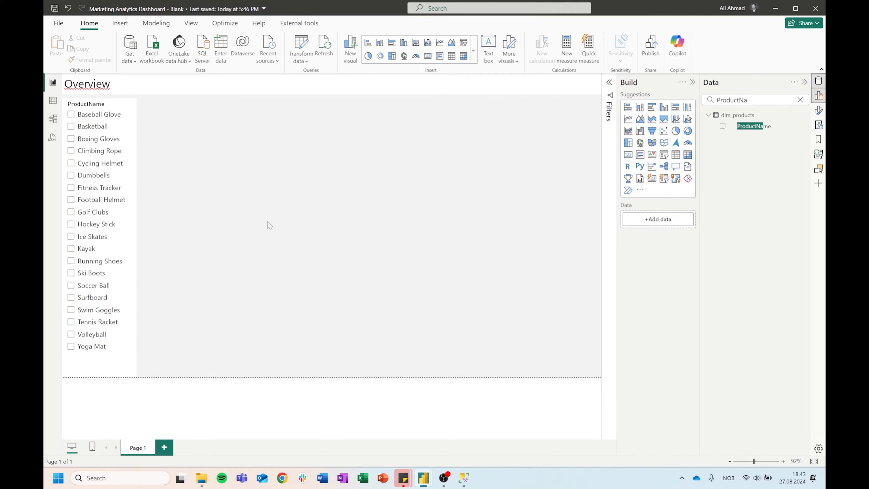
# Hide the Data pane, keep the Build pane open, and insert a text box reading "Conversion"
pyautogui.click(819, 81)
pyautogui.click(818, 95)
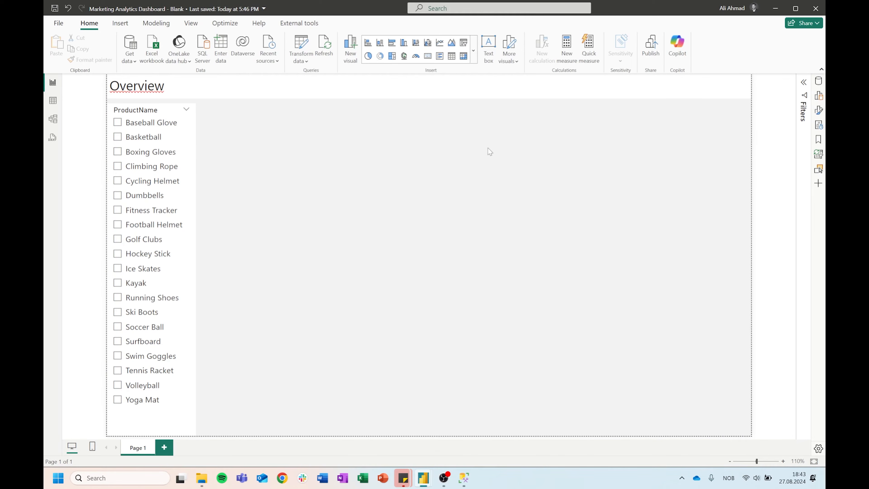
pyautogui.click(820, 98)
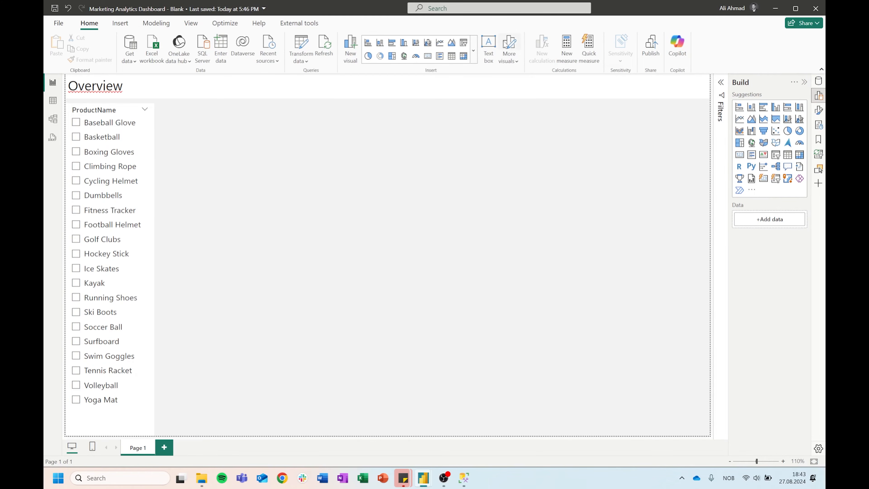
pyautogui.click(488, 48)
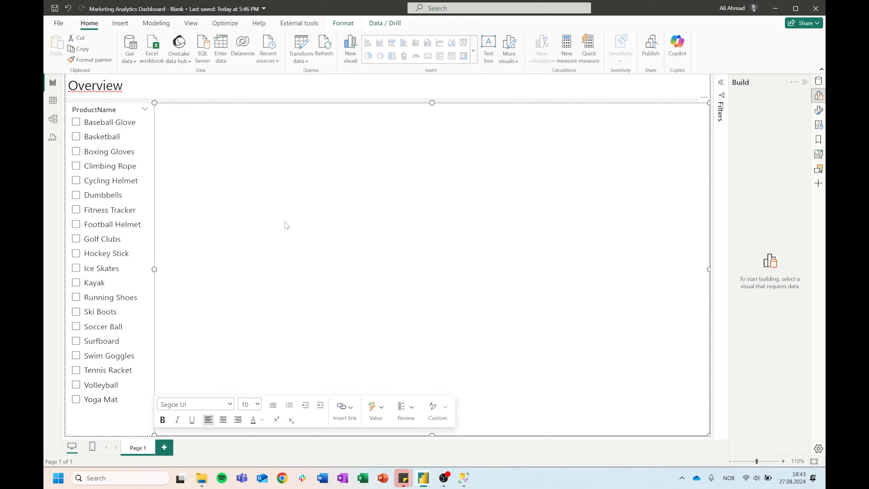
pyautogui.write('Conversion')
# Shrink the Conversion text box and place it next to the top of the ProductName slicer
pyautogui.moveTo(154, 103); pyautogui.dragTo(227, 151)
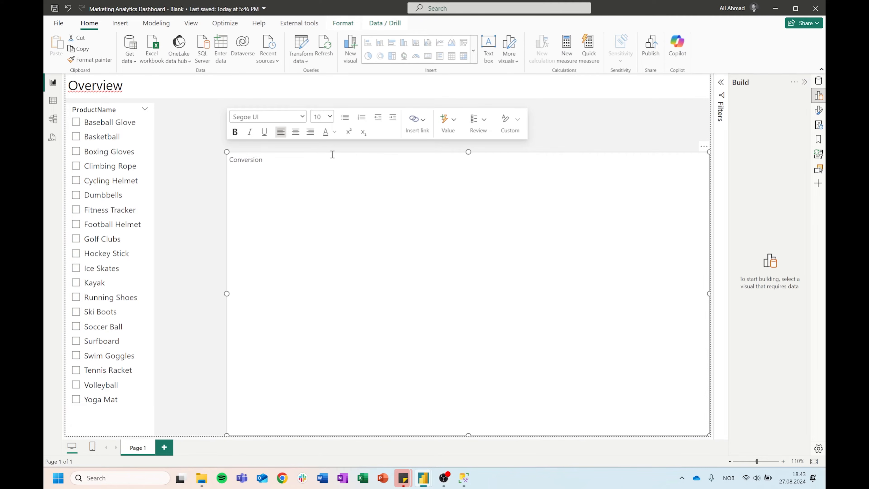
pyautogui.moveTo(332, 154); pyautogui.dragTo(263, 106)
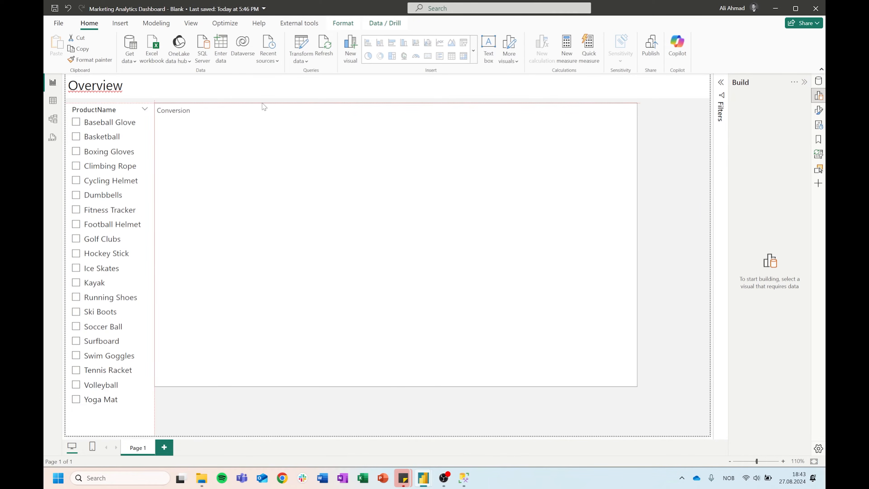
pyautogui.click(263, 107)
pyautogui.moveTo(636, 385); pyautogui.dragTo(246, 171)
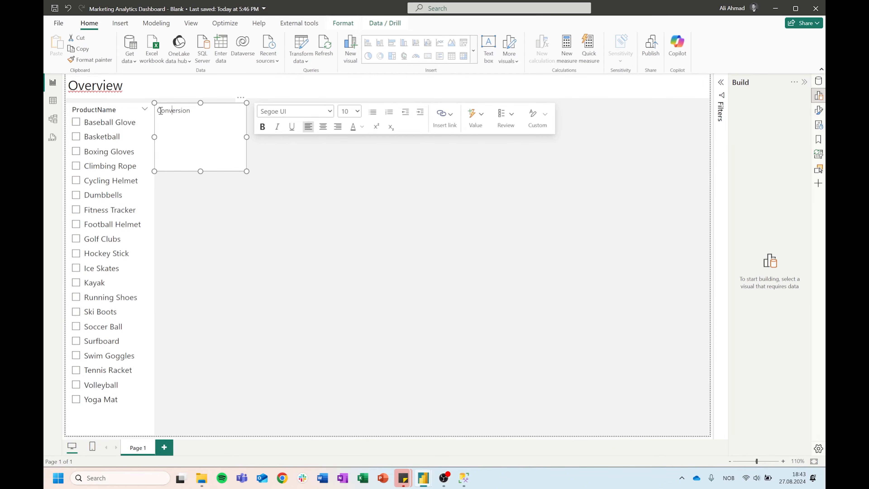
# Center the Conversion text within its box using blank lines above it, and nudge the box slightly away from the slicer
pyautogui.click(323, 126)
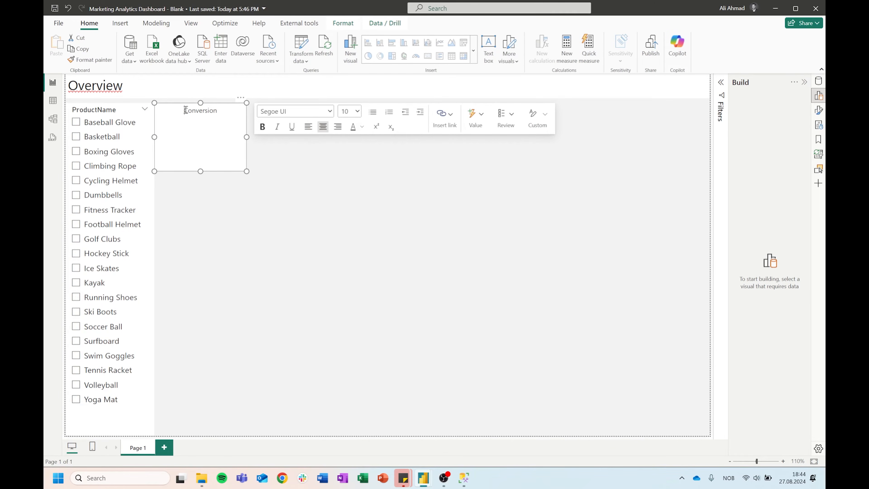
pyautogui.press('Return')
pyautogui.press('Return')
pyautogui.click(269, 170)
pyautogui.moveTo(175, 105); pyautogui.dragTo(178, 104)
pyautogui.press('Right')
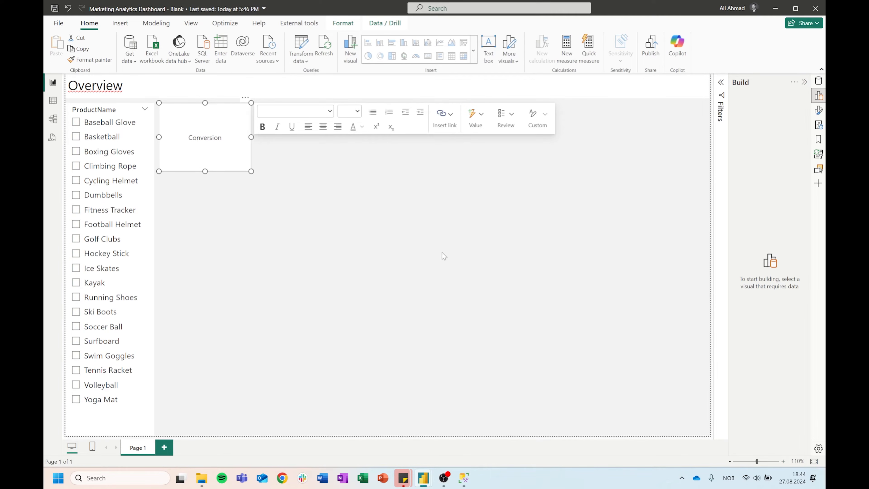
# Make the Conversion text box narrower and taller
pyautogui.click(257, 176)
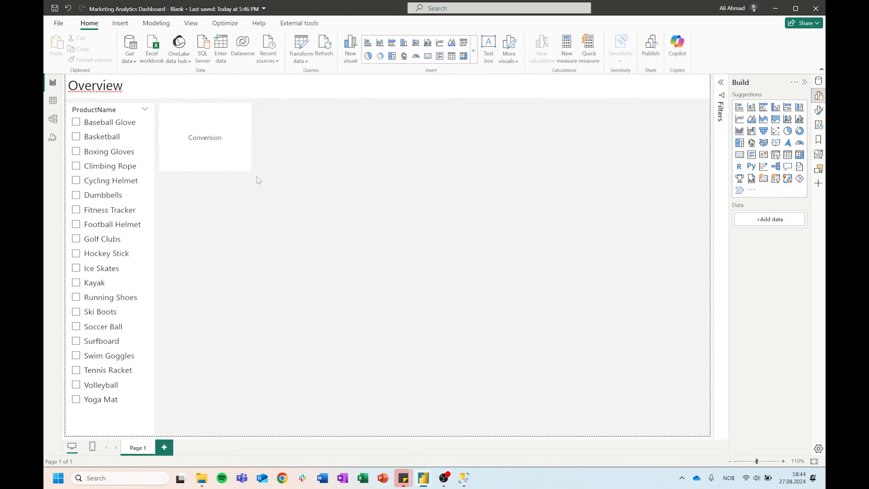
pyautogui.click(216, 127)
pyautogui.moveTo(251, 137); pyautogui.dragTo(219, 136)
pyautogui.moveTo(193, 170); pyautogui.dragTo(189, 205)
# Duplicate the Conversion text box and place the copy lower on the empty canvas
pyautogui.hotkey('ctrl', 'v')
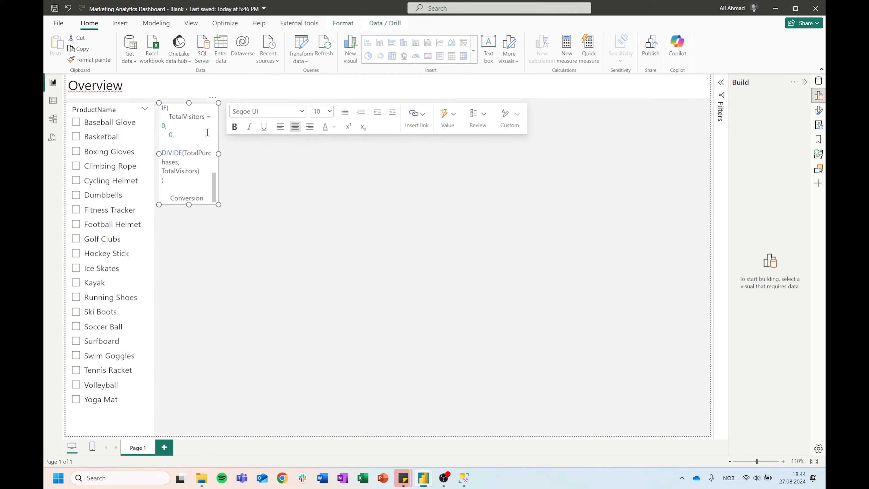
pyautogui.hotkey('ctrl', 'z')
pyautogui.click(182, 105)
pyautogui.hotkey('ctrl', 'c')
pyautogui.hotkey('ctrl', 'v')
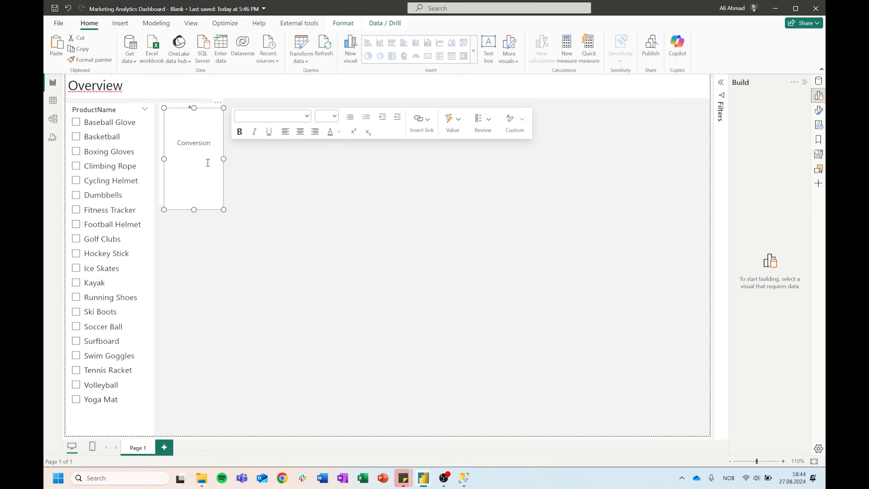
pyautogui.moveTo(181, 110); pyautogui.dragTo(280, 237)
pyautogui.moveTo(286, 271); pyautogui.dragTo(294, 325)
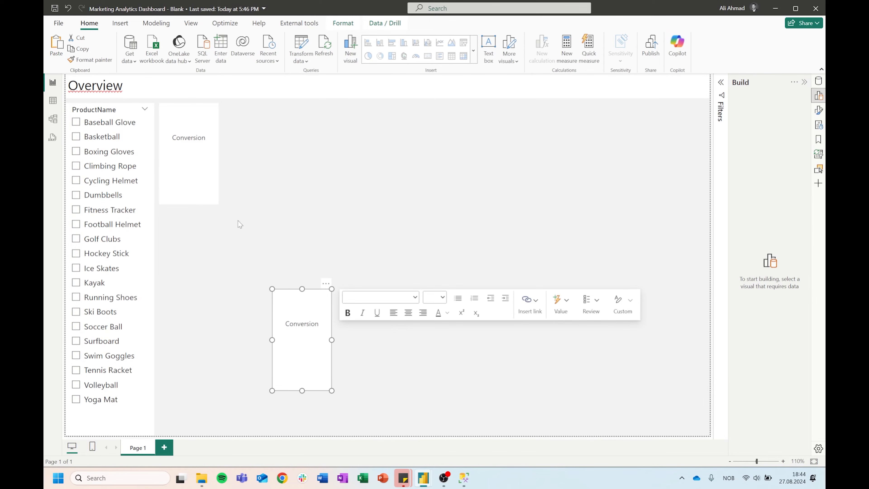
# Push the Conversion text down two lines in the original box to center it vertically
pyautogui.click(176, 141)
pyautogui.press('Return')
pyautogui.press('Return')
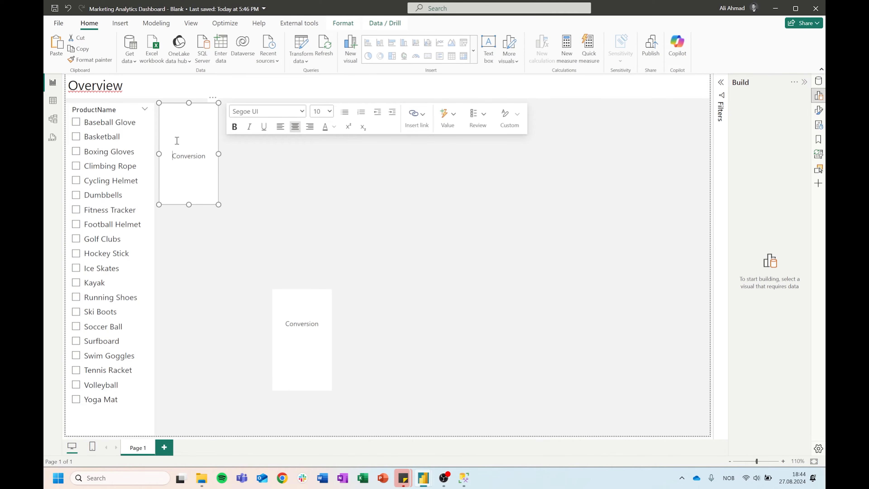
# Replace the copied text box's text with "Social Media" and lower it with blank lines above
pyautogui.click(314, 323)
pyautogui.hotkey('ctrl', 'a')
pyautogui.write('Social Med')
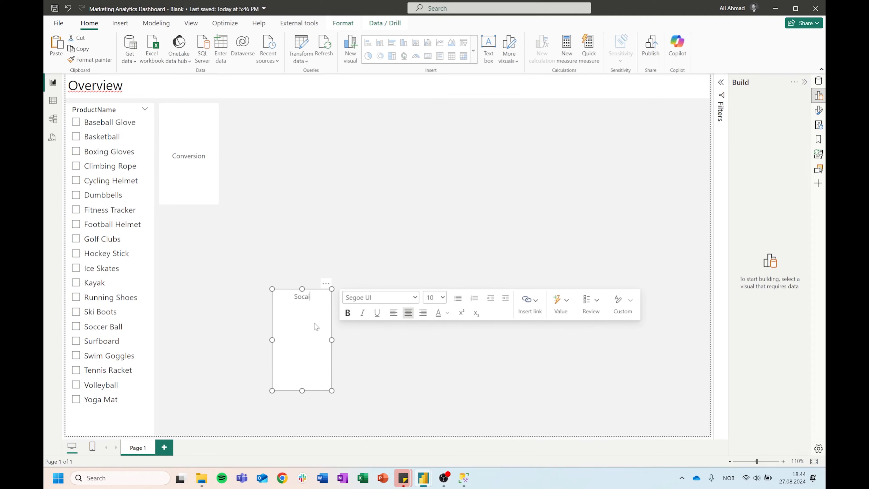
pyautogui.hotkey('ctrl', 'a')
pyautogui.write('Social Media')
pyautogui.press('Return')
pyautogui.press('Return')
pyautogui.press('Return')
pyautogui.press('Return')
# Place the Social Media box directly below the Conversion box and move its text down one more line
pyautogui.moveTo(297, 292); pyautogui.dragTo(177, 208)
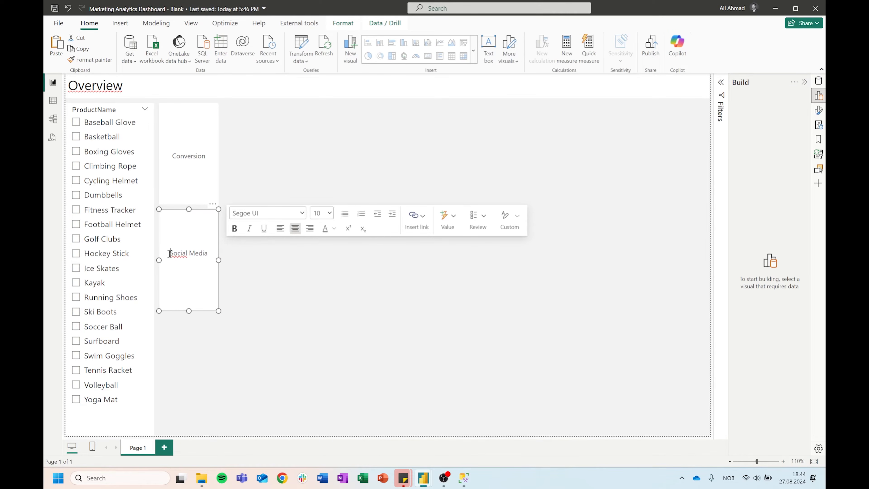
pyautogui.press('Return')
pyautogui.click(348, 312)
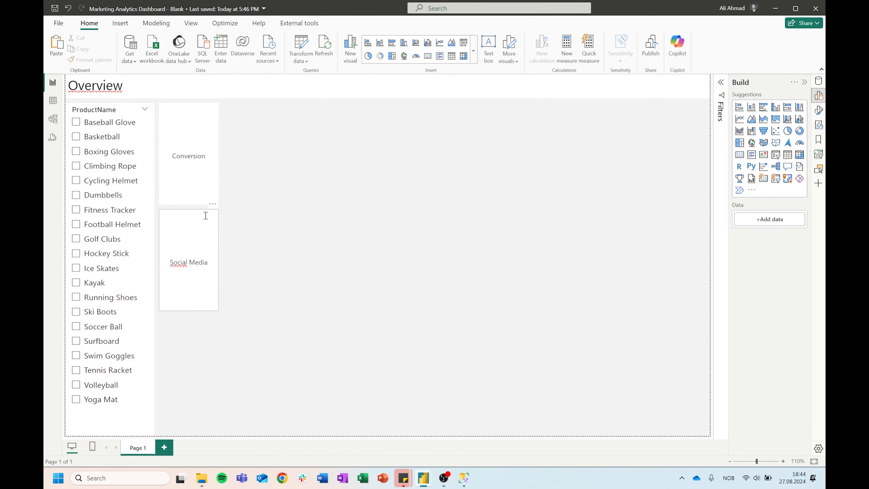
# Duplicate the Social Media text box and align the copy directly below it with a small gap
pyautogui.click(186, 209)
pyautogui.hotkey('ctrl', 'c')
pyautogui.hotkey('ctrl', 'v')
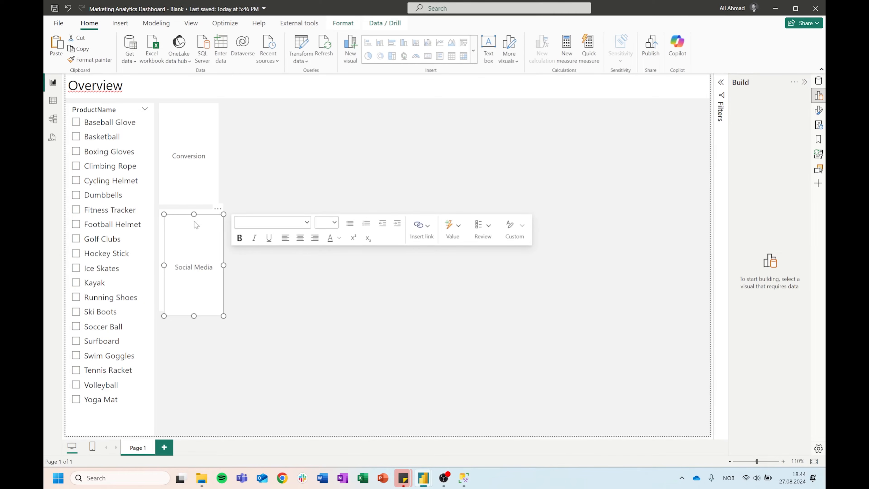
pyautogui.moveTo(194, 222); pyautogui.dragTo(181, 315)
pyautogui.press('Down')
# Change the lowest text box to read "Customer Reviews" and center it vertically with blank lines above
pyautogui.click(184, 373)
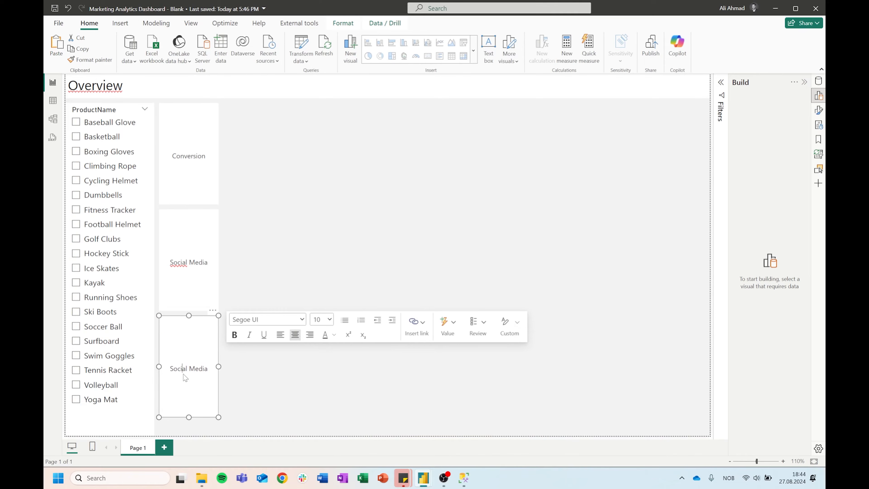
pyautogui.hotkey('ctrl', 'a')
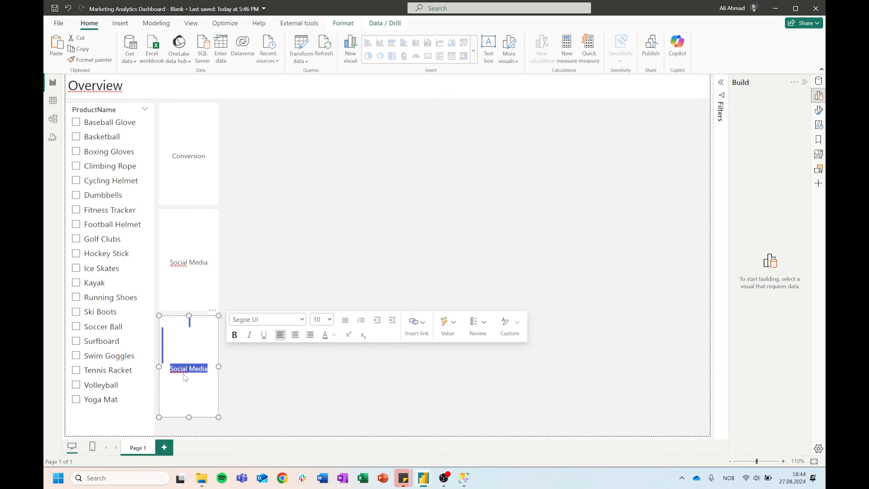
pyautogui.write('Customer Reviw')
pyautogui.press('BackSpace')
pyautogui.write('ews')
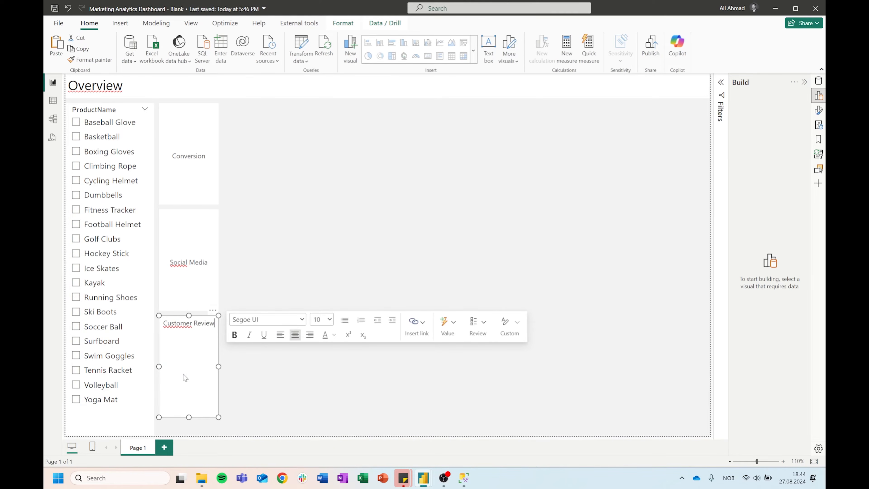
pyautogui.press('Return')
pyautogui.press('Return')
pyautogui.press('Return')
pyautogui.press('Return')
pyautogui.press('Return')
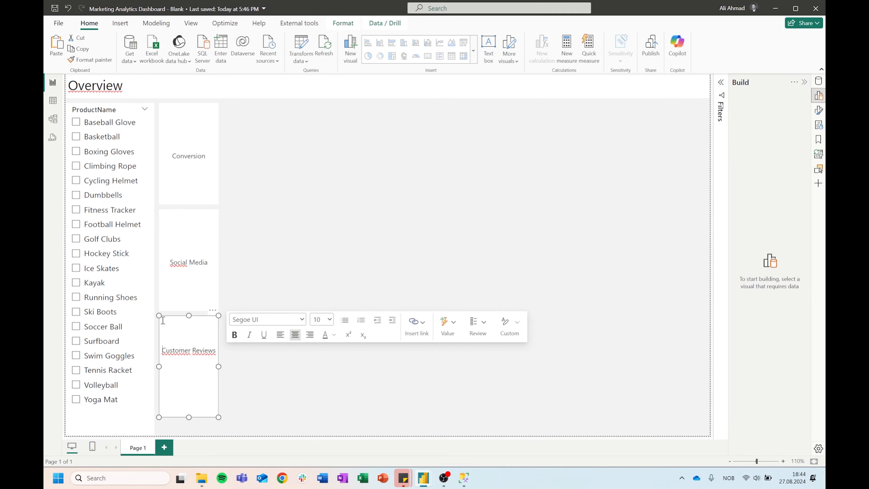
# Add a card visual beside the Conversion text box showing the Conversion Rate measure from _Calculations, and narrow it to a compact card
pyautogui.click(472, 167)
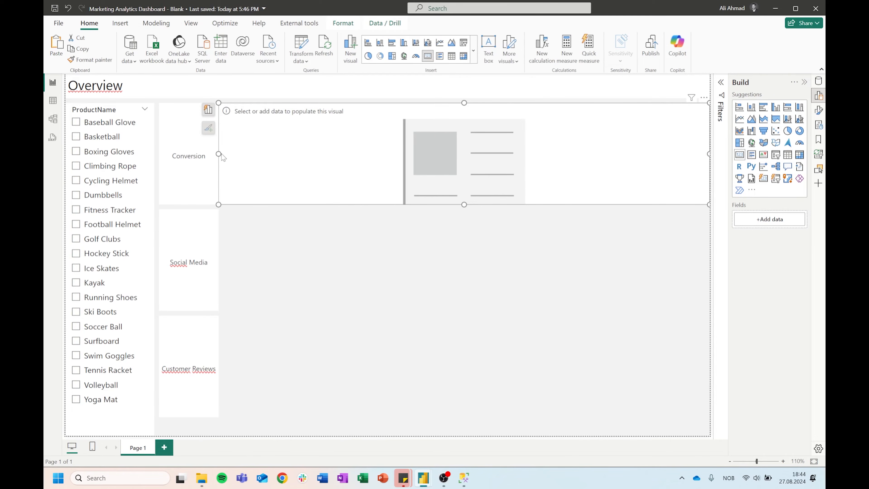
pyautogui.moveTo(219, 154); pyautogui.dragTo(273, 146)
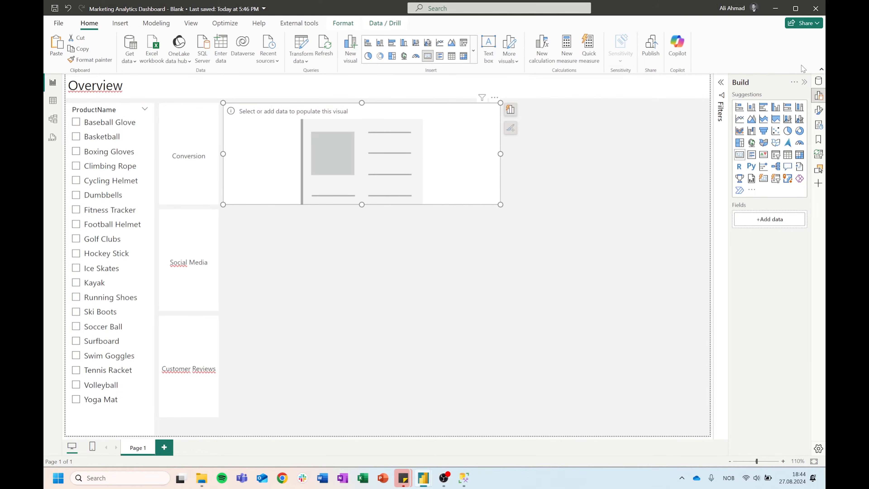
pyautogui.click(819, 80)
pyautogui.click(796, 99)
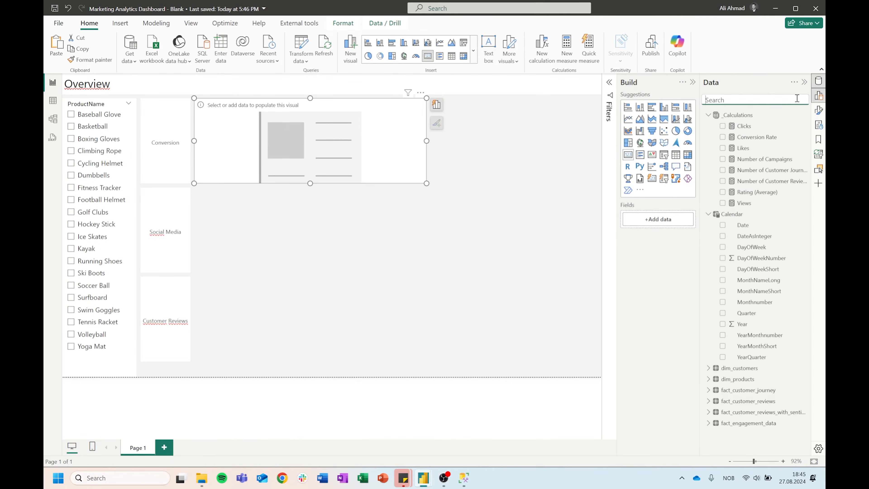
pyautogui.click(708, 213)
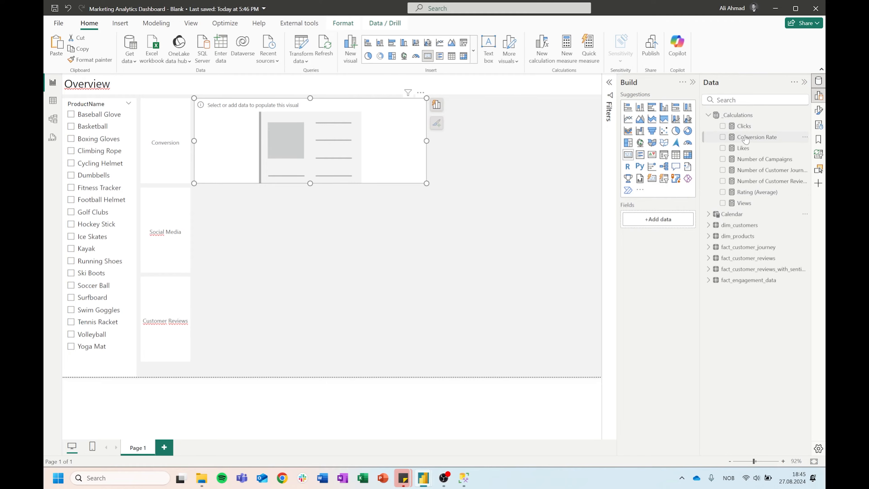
pyautogui.moveTo(745, 139); pyautogui.dragTo(650, 219)
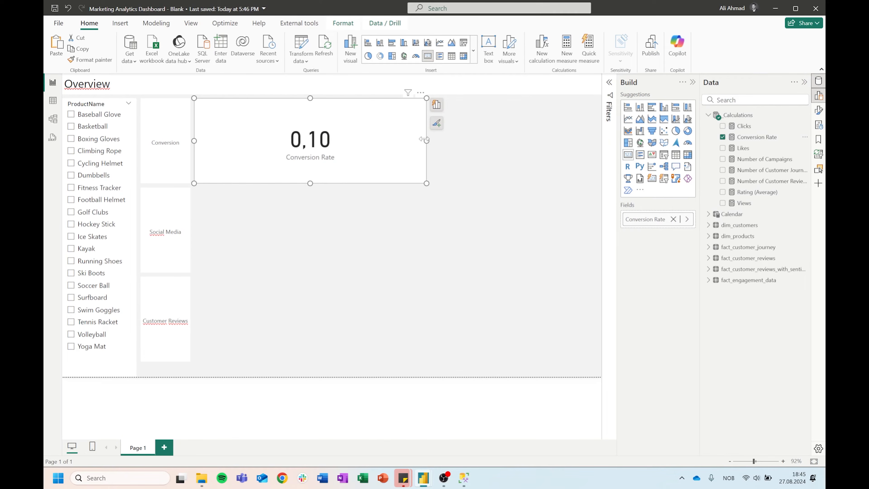
pyautogui.moveTo(426, 141); pyautogui.dragTo(277, 154)
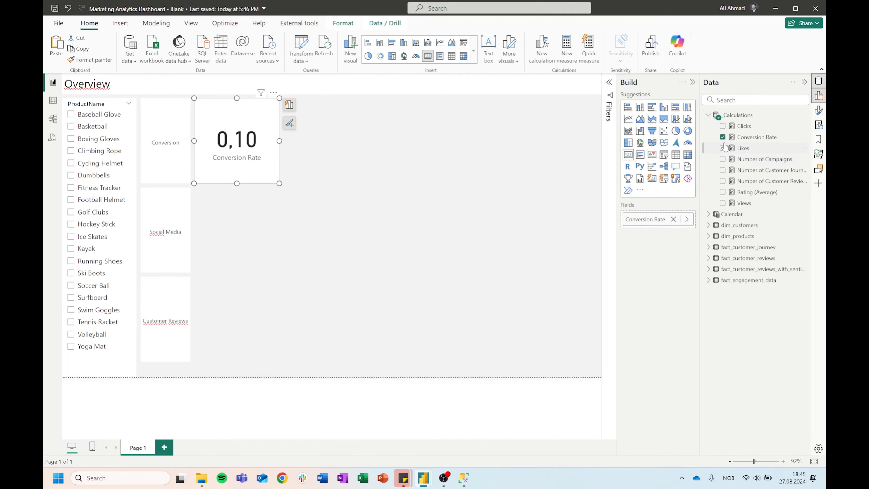
# Format the Conversion Rate measure as Percentage with 2 decimal places
pyautogui.click(753, 137)
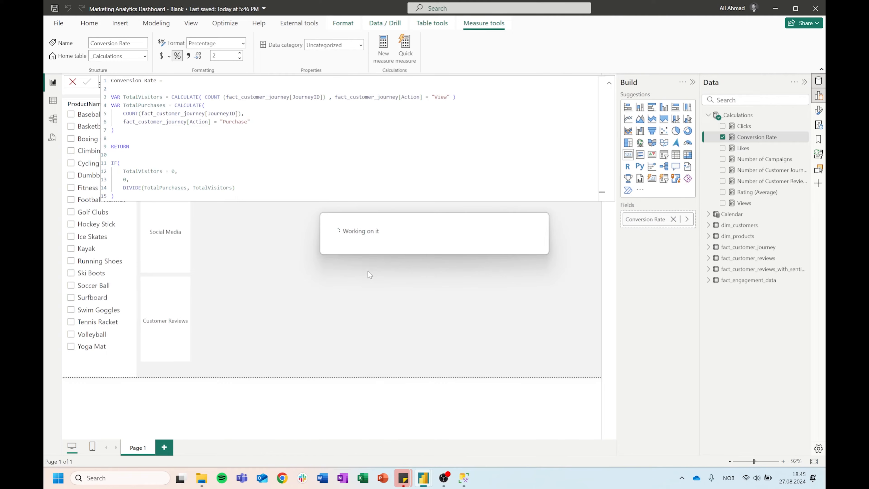
pyautogui.click(322, 295)
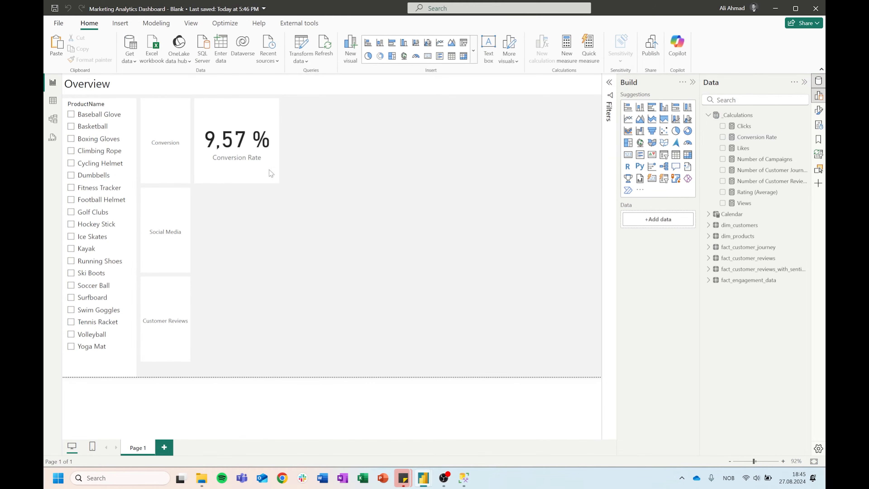
# Duplicate the Conversion Rate card and place the copy beside the Social Media text box
pyautogui.click(254, 133)
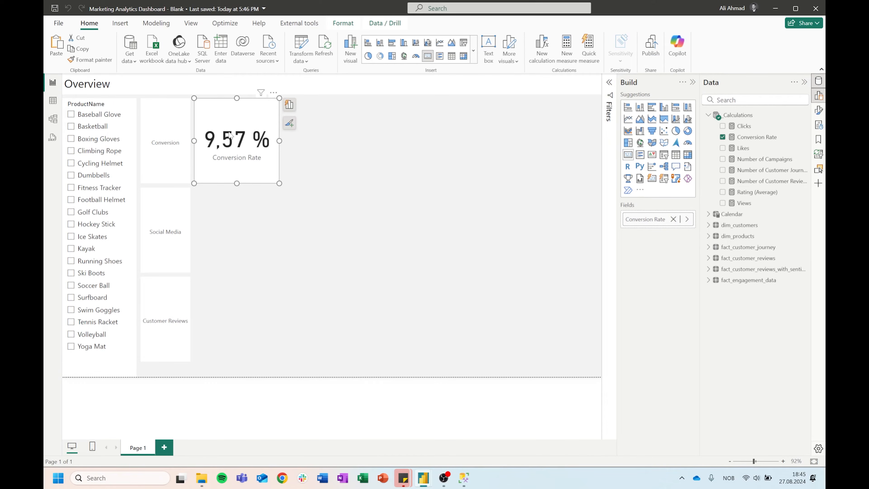
pyautogui.hotkey('ctrl', 'c')
pyautogui.hotkey('ctrl', 'v')
pyautogui.moveTo(268, 170); pyautogui.dragTo(224, 227)
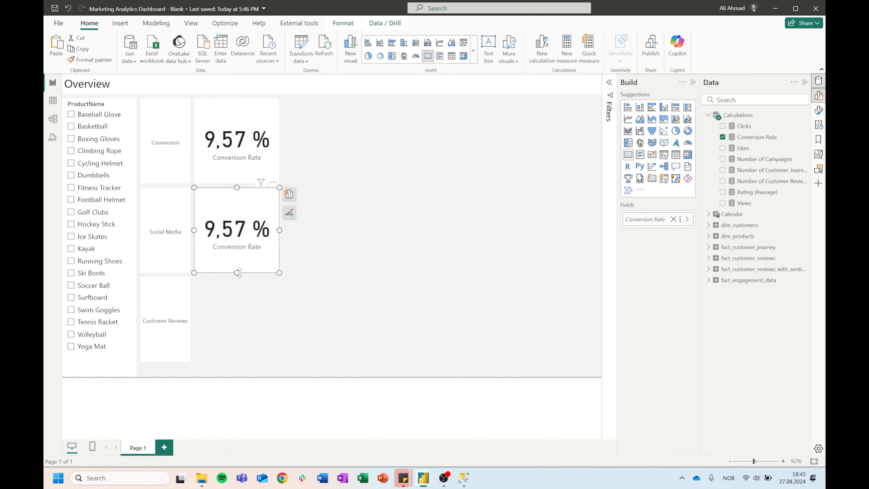
# Shorten the Conversion Rate card beside the Social Media text box and stack two copies of it directly underneath
pyautogui.moveTo(238, 273)
pyautogui.mouseDown()
pyautogui.moveTo(252, 199)
pyautogui.moveTo(223, 251)
pyautogui.moveTo(219, 223)
pyautogui.moveTo(221, 276)
pyautogui.moveTo(226, 270)
pyautogui.mouseUp()
pyautogui.hotkey('ctrl', 'c')
pyautogui.hotkey('ctrl', 'v')
pyautogui.hotkey('ctrl', 'c')
pyautogui.hotkey('ctrl', 'v')
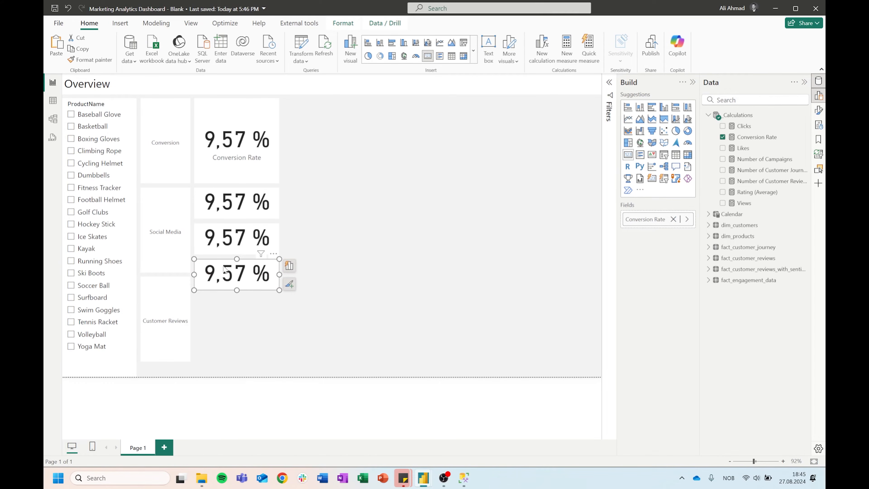
pyautogui.click(401, 201)
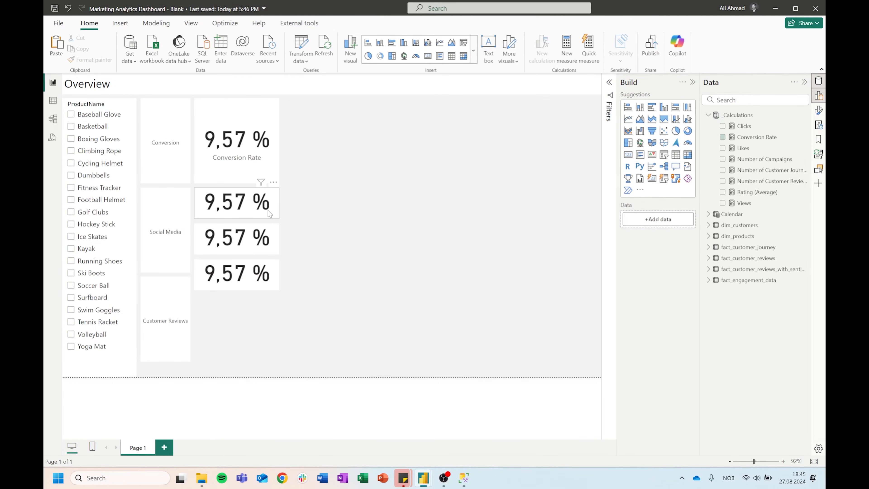
pyautogui.click(231, 206)
pyautogui.click(232, 241)
pyautogui.click(233, 281)
# Set the Conversion row card's callout value font size to 30 and its category label font size to 10
pyautogui.click(237, 153)
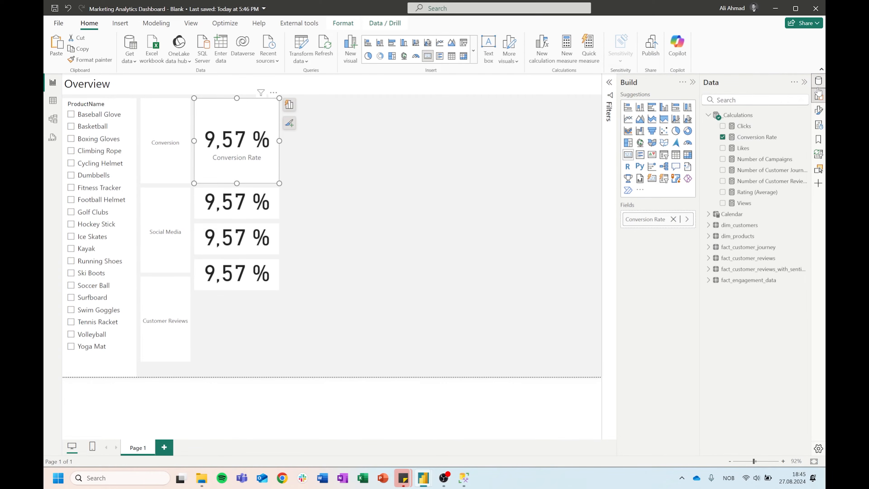
pyautogui.click(819, 96)
pyautogui.click(804, 83)
pyautogui.click(819, 110)
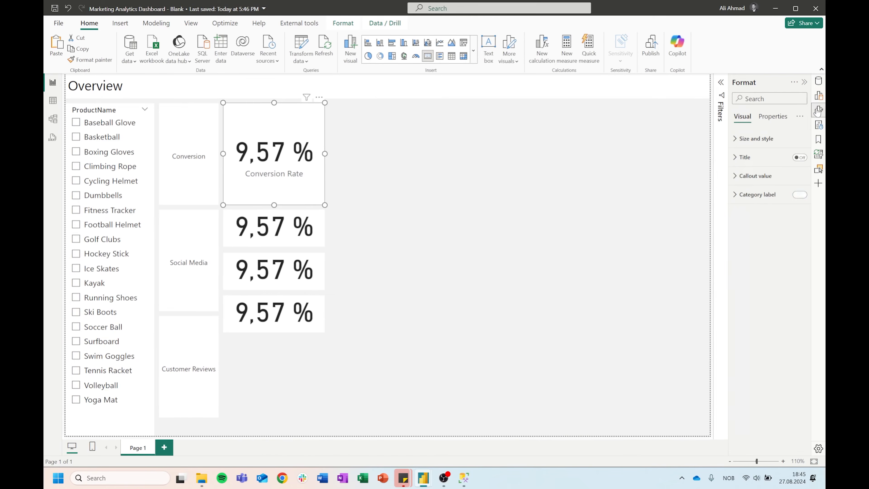
pyautogui.click(755, 176)
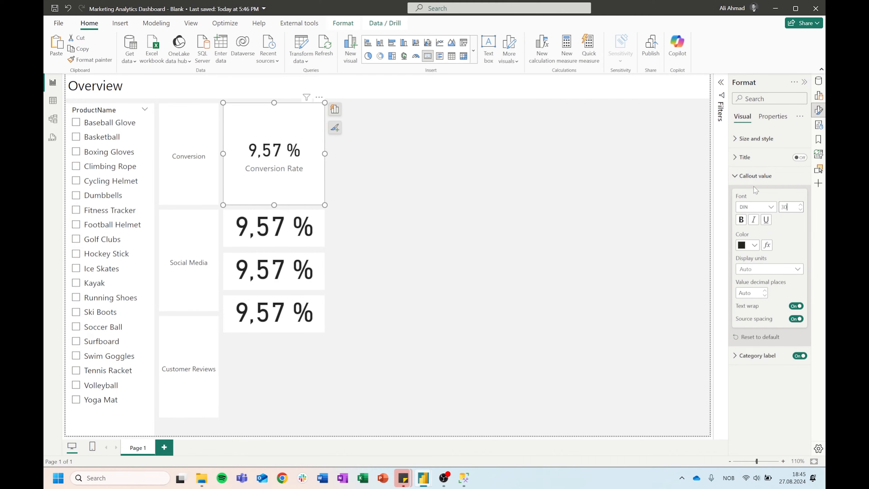
pyautogui.click(754, 175)
pyautogui.click(757, 194)
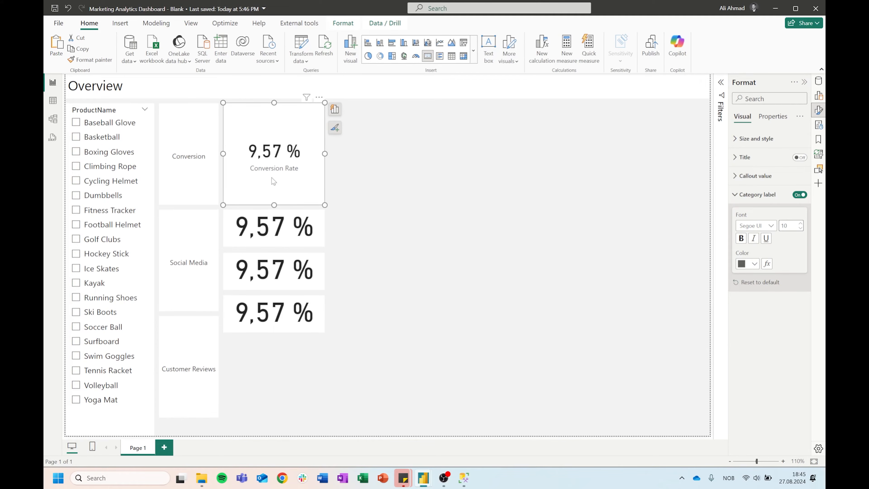
# Copy the Conversion row card's formatting onto each of the three small cards below it with Format painter
pyautogui.click(81, 60)
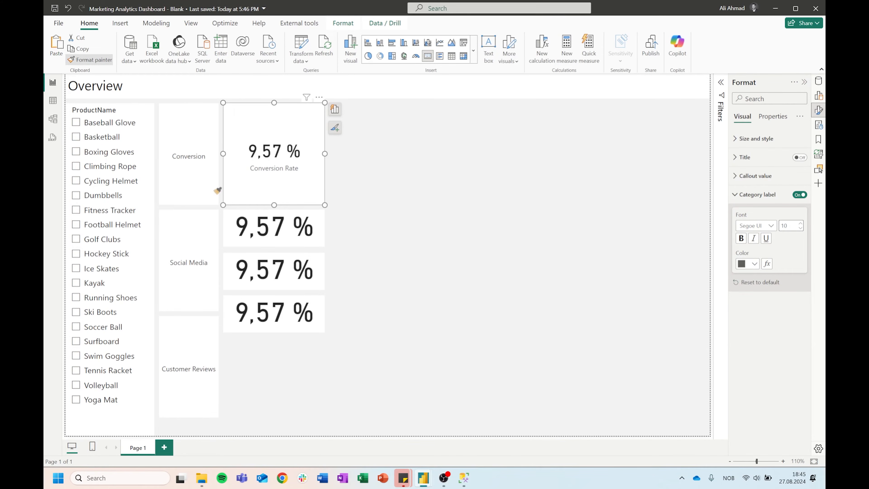
pyautogui.click(271, 227)
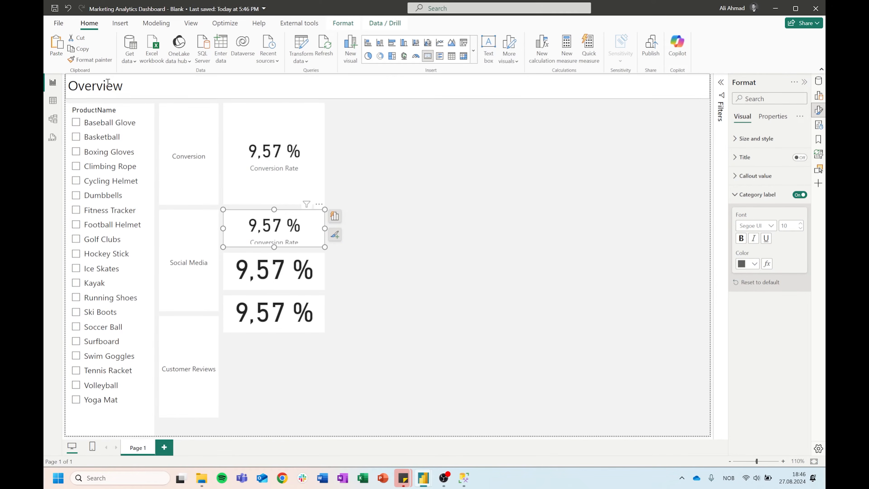
pyautogui.click(86, 60)
pyautogui.click(288, 274)
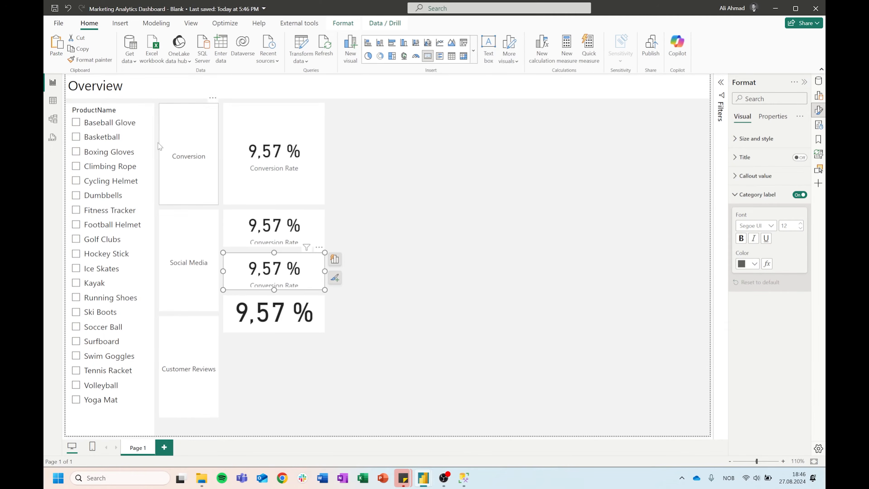
pyautogui.click(106, 60)
pyautogui.click(279, 308)
pyautogui.click(489, 298)
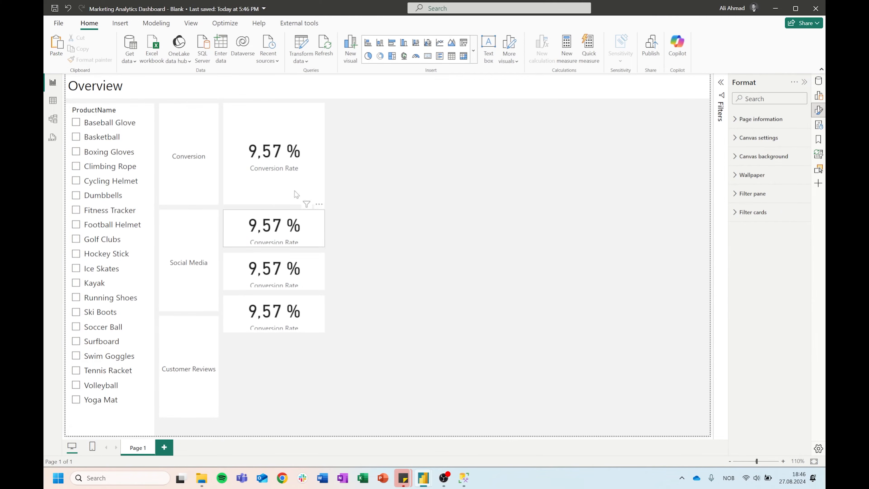
# Duplicate the lowest small card, place the copy beneath it beside Customer Reviews, and stretch it down to the page edge
pyautogui.click(280, 302)
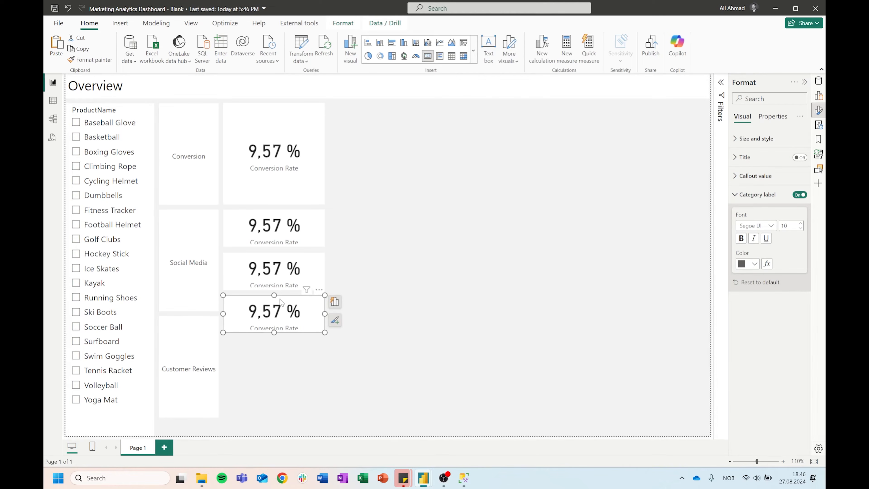
pyautogui.hotkey('ctrl', 'v')
pyautogui.moveTo(259, 306); pyautogui.dragTo(255, 339)
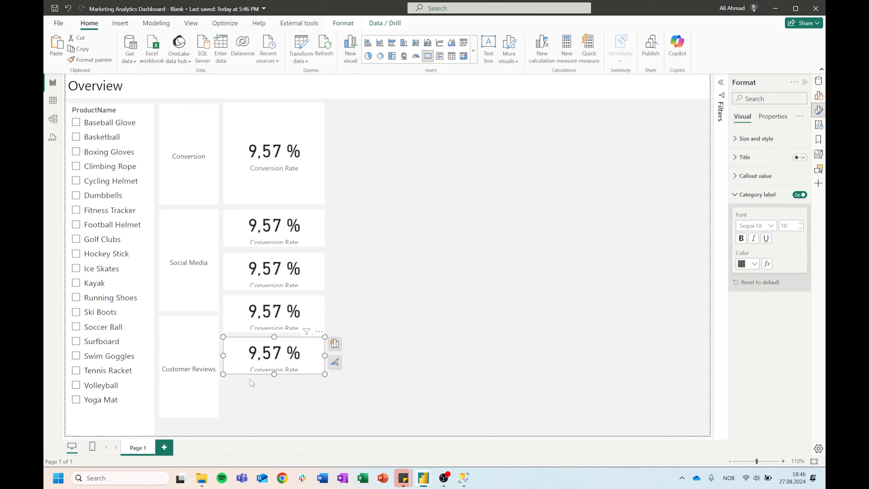
pyautogui.moveTo(272, 374); pyautogui.dragTo(272, 435)
# Resize the Customer Reviews and Social Media text boxes vertically so their edges align with the adjacent cards
pyautogui.click(184, 414)
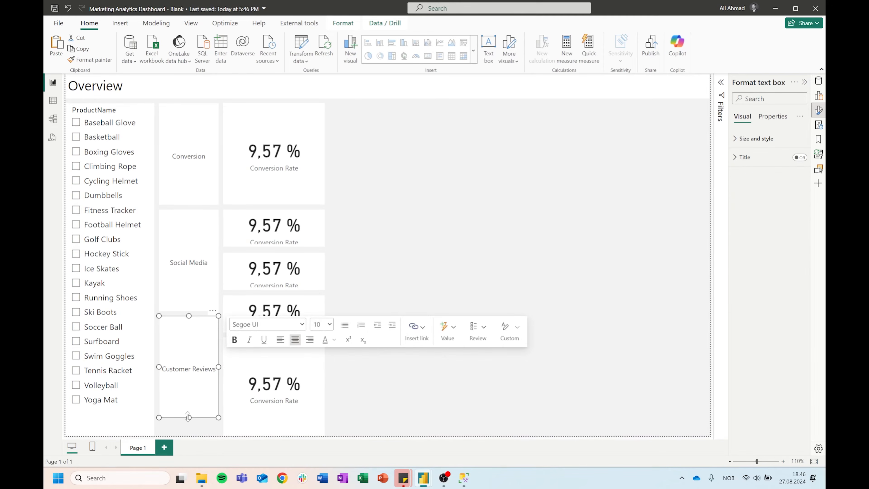
pyautogui.moveTo(188, 417); pyautogui.dragTo(189, 436)
pyautogui.moveTo(188, 316)
pyautogui.mouseDown()
pyautogui.moveTo(190, 338)
pyautogui.moveTo(187, 331)
pyautogui.mouseUp()
pyautogui.click(194, 298)
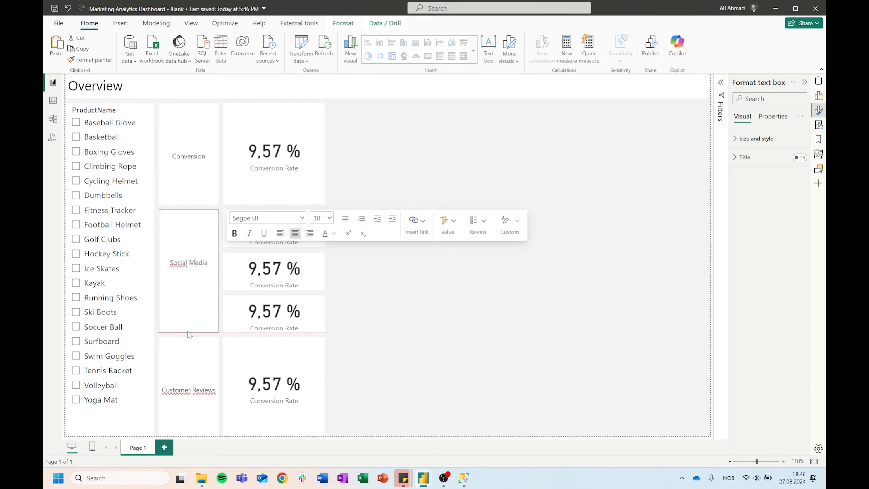
pyautogui.click(509, 252)
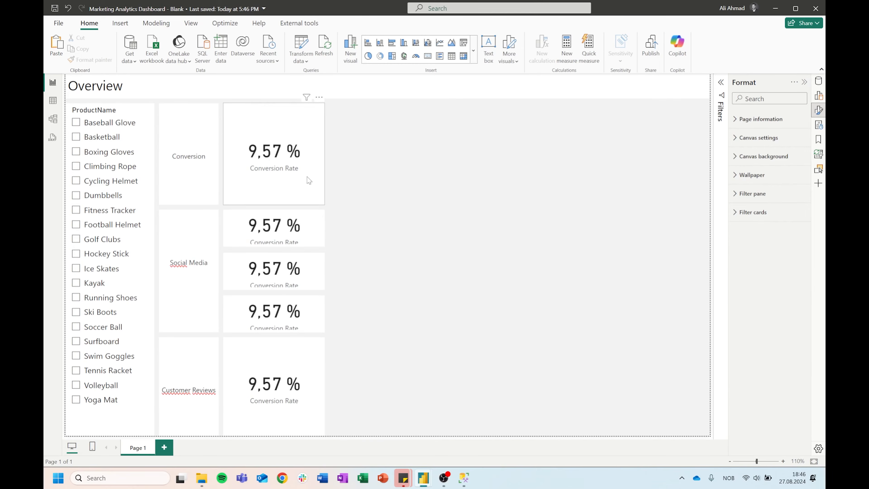
# Replace the measure in the first Social Media card with Views from _Calculations
pyautogui.click(819, 80)
pyautogui.click(746, 99)
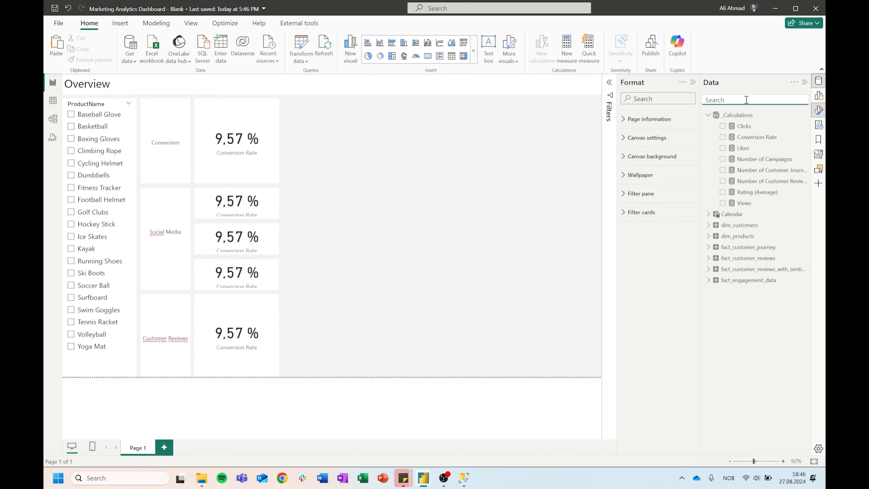
pyautogui.write('Views')
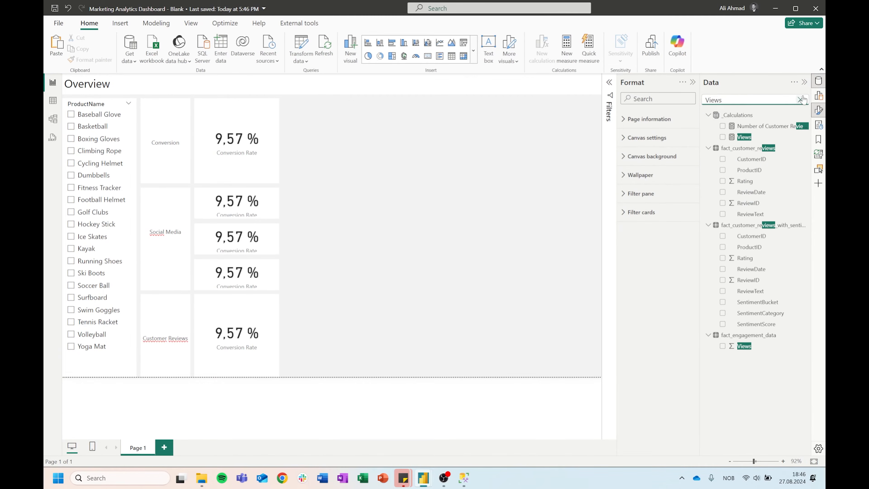
pyautogui.click(818, 96)
pyautogui.click(201, 191)
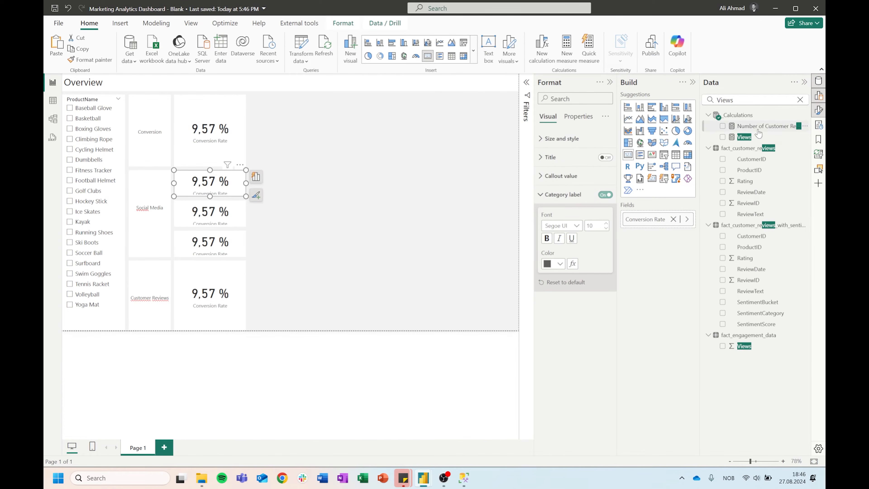
pyautogui.moveTo(759, 133); pyautogui.dragTo(657, 225)
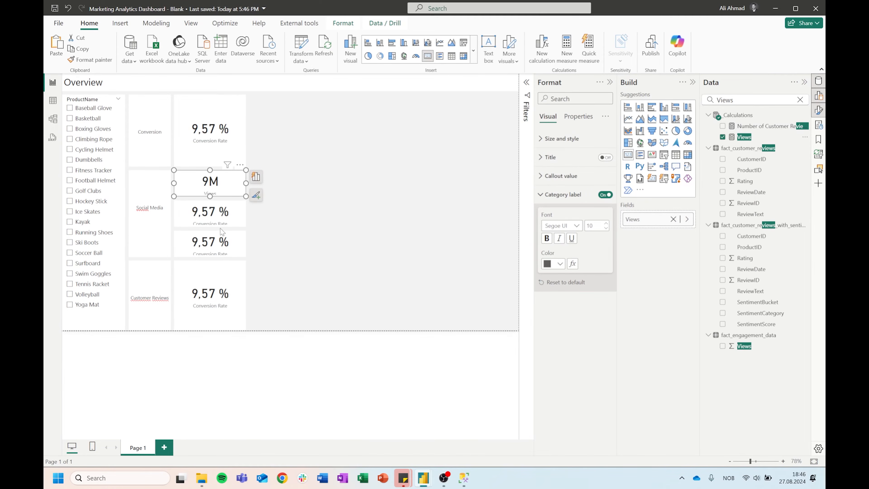
# Replace the measure in the second Social Media card with Clicks from _Calculations
pyautogui.click(215, 219)
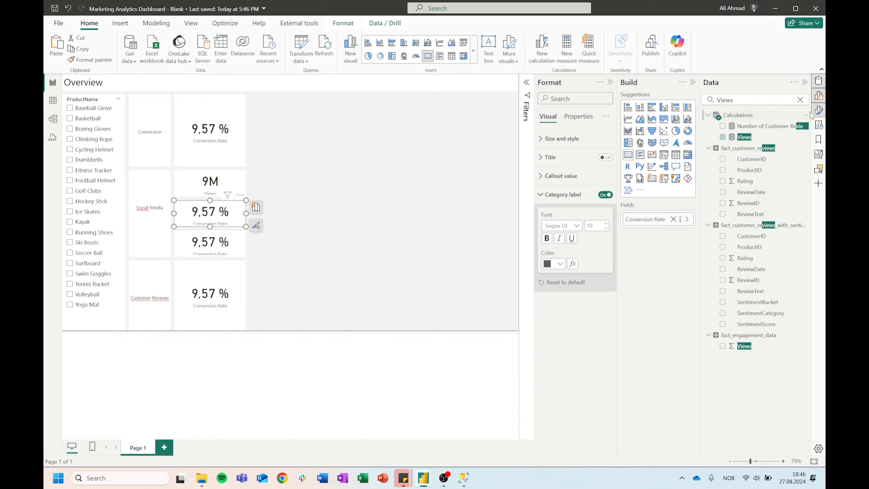
pyautogui.doubleClick(755, 103)
pyautogui.write('Clicks')
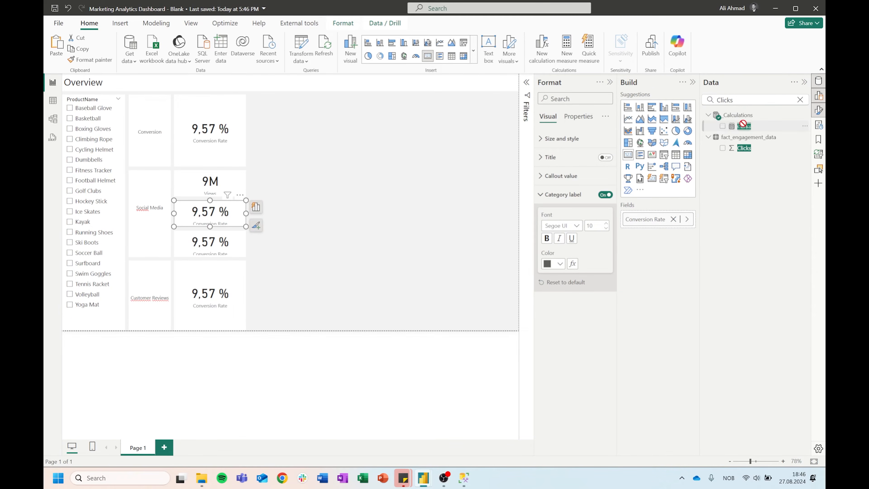
pyautogui.moveTo(744, 127); pyautogui.dragTo(646, 221)
# Replace the measure in the third Social Media card with Likes from _Calculations
pyautogui.click(221, 250)
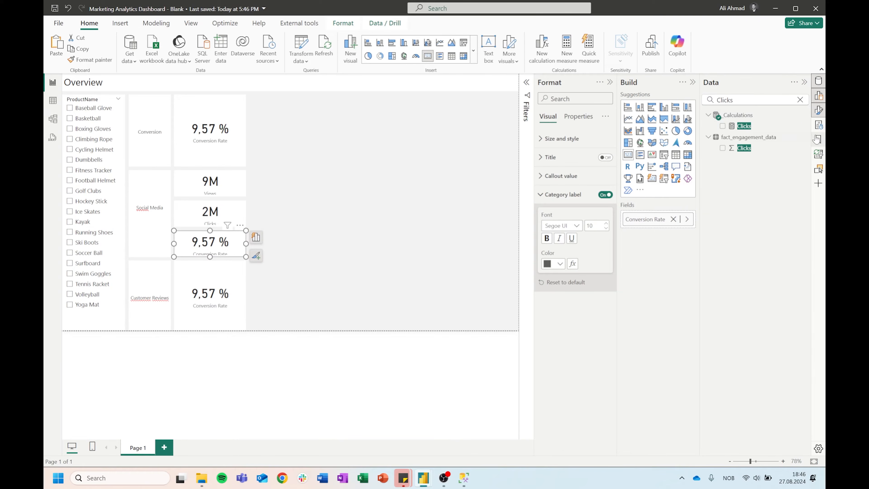
pyautogui.doubleClick(755, 100)
pyautogui.write('Like')
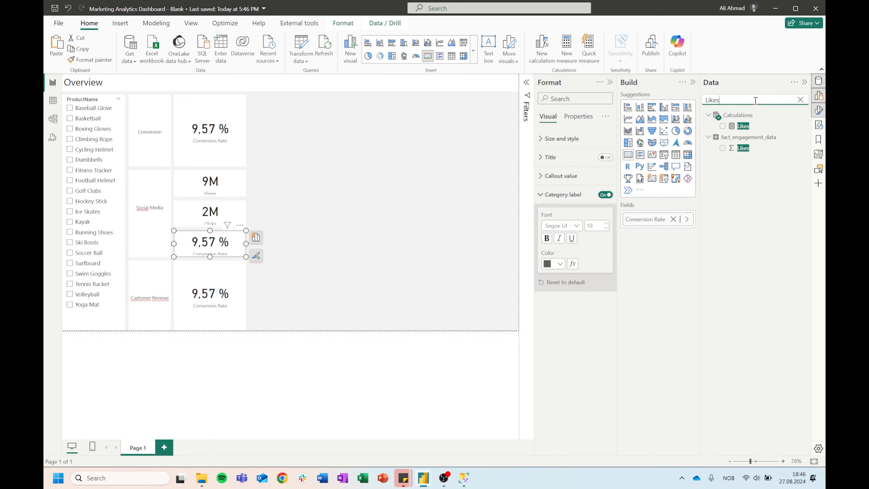
pyautogui.moveTo(744, 126); pyautogui.dragTo(645, 221)
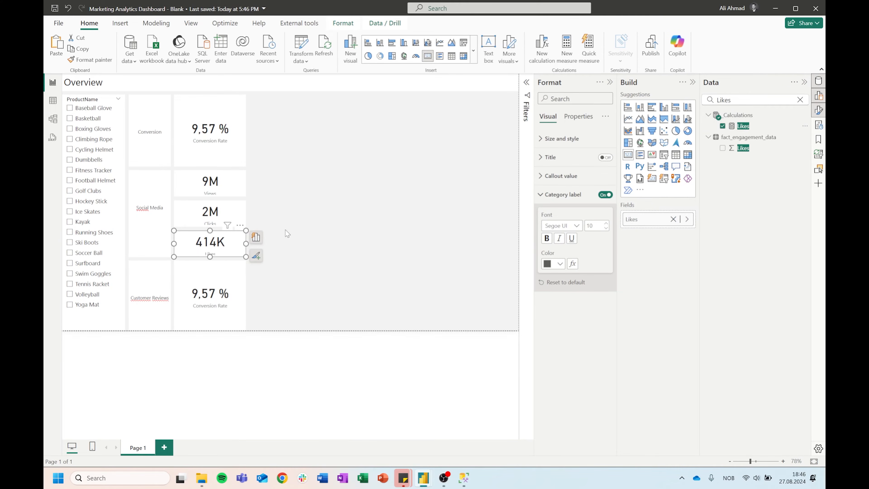
# Replace the measure in the Customer Reviews card with Rating (Average) from _Calculations
pyautogui.doubleClick(735, 100)
pyautogui.write('Rating')
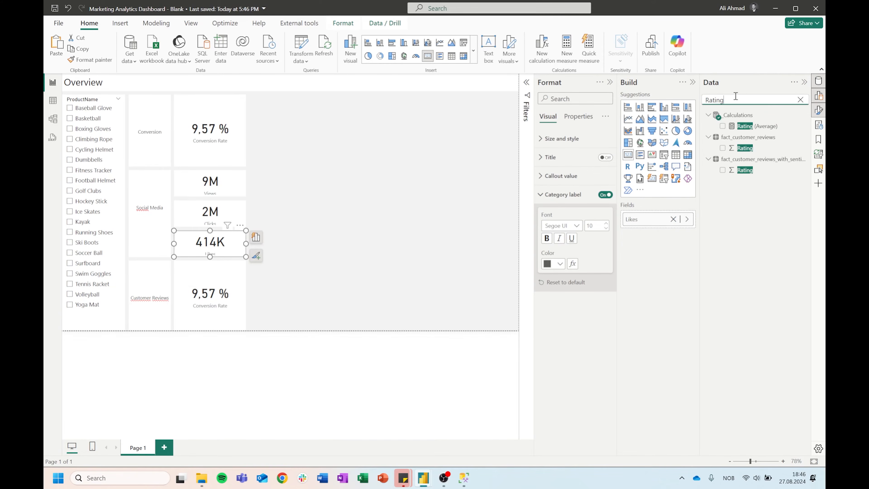
pyautogui.moveTo(753, 126); pyautogui.dragTo(723, 216)
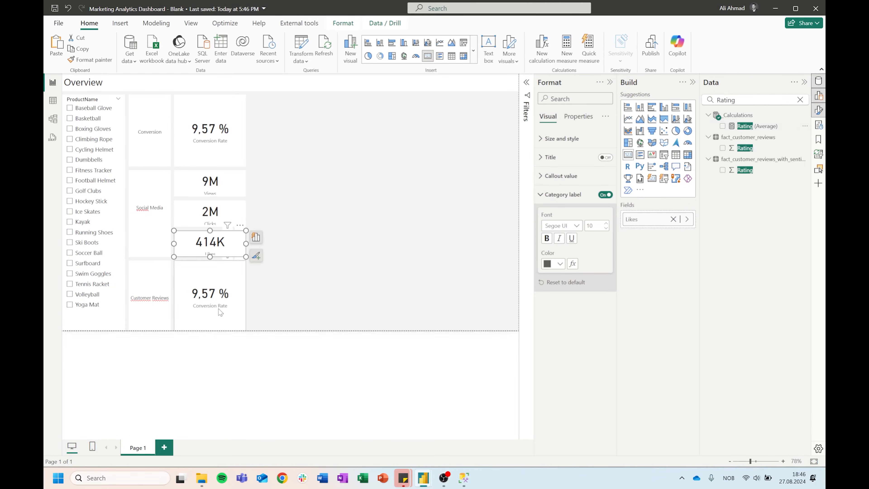
pyautogui.click(262, 283)
pyautogui.moveTo(770, 127); pyautogui.dragTo(646, 223)
# Set the Views card's callout value font size to 20 and its display units to None
pyautogui.click(239, 125)
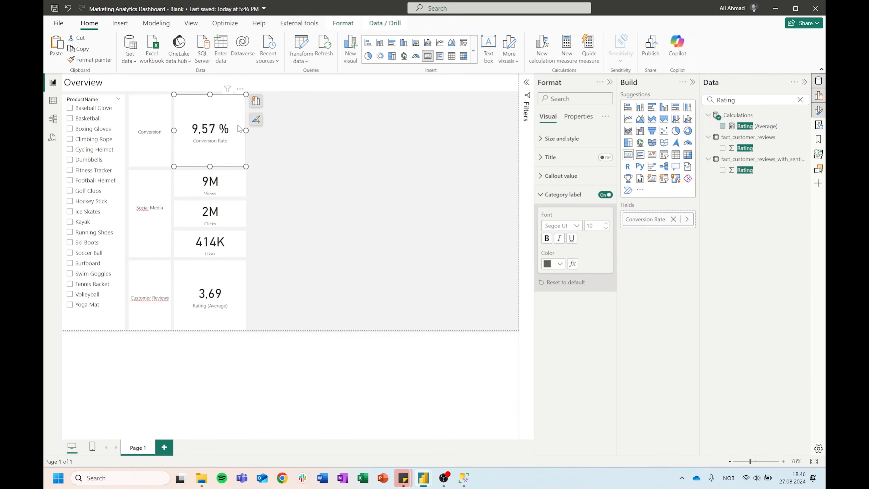
pyautogui.click(222, 184)
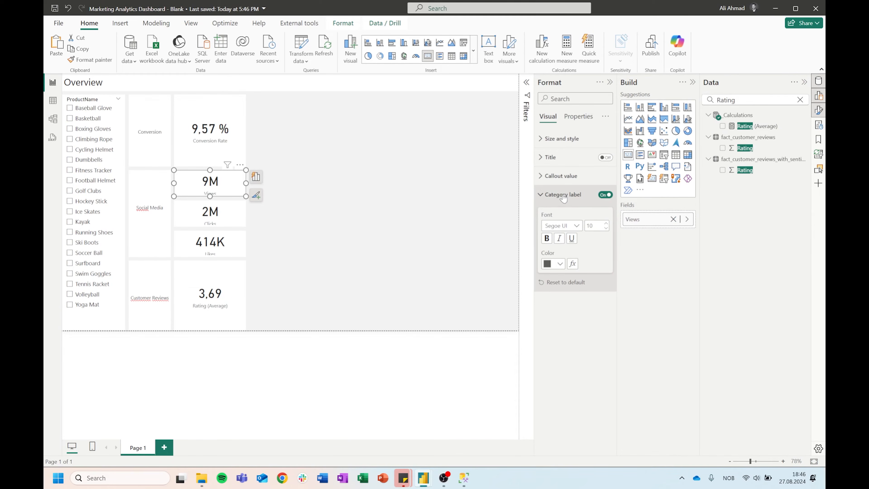
pyautogui.click(561, 176)
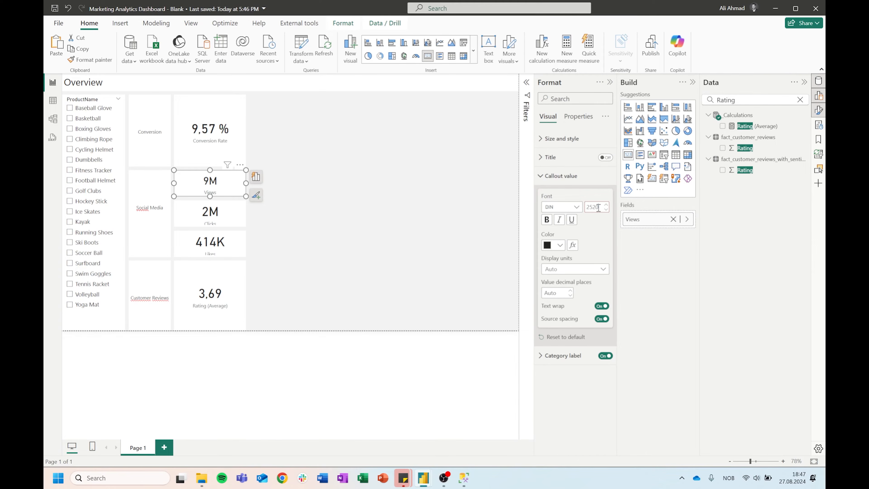
pyautogui.write('20')
pyautogui.click(562, 270)
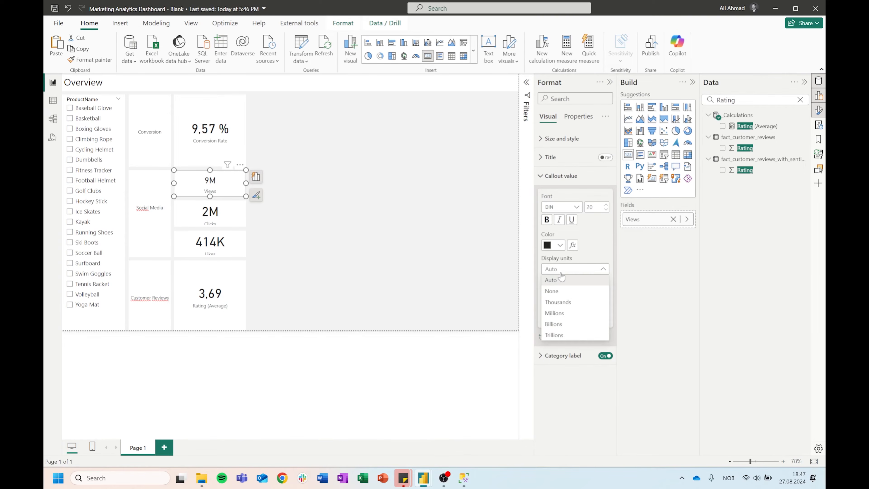
pyautogui.click(563, 295)
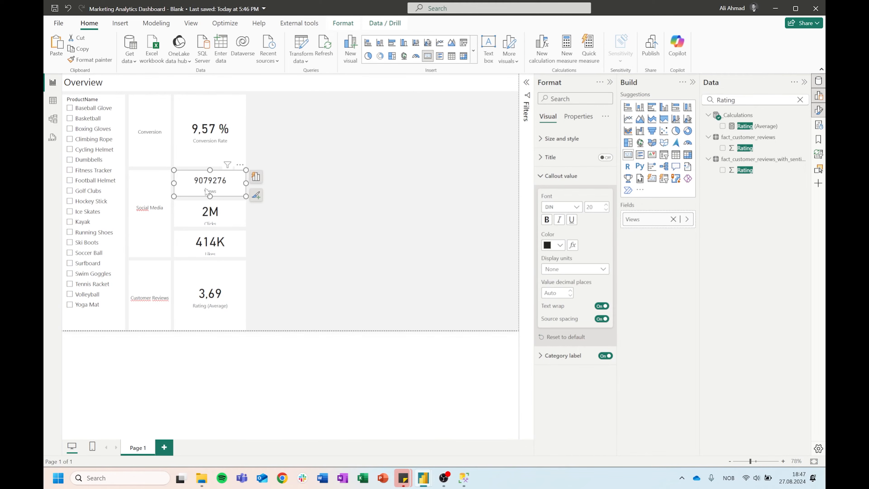
# Copy the Views card's formatting onto the Clicks and Likes cards with Format painter
pyautogui.click(111, 60)
pyautogui.click(222, 221)
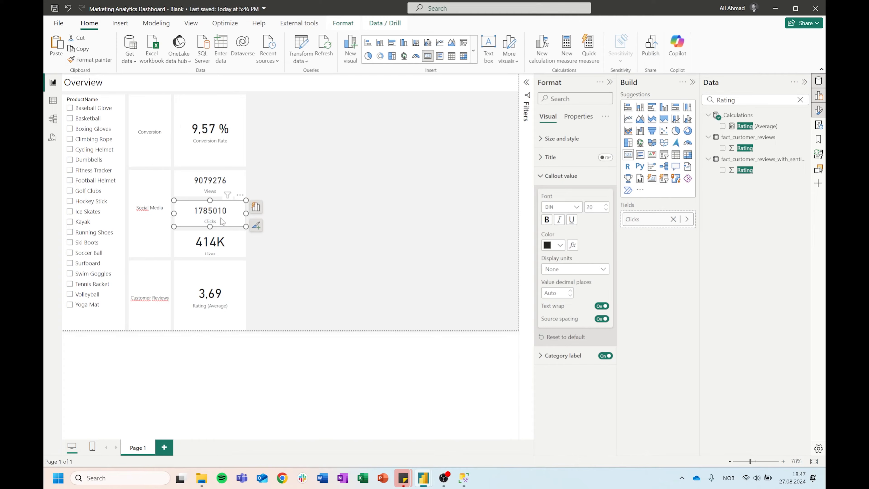
pyautogui.click(109, 60)
pyautogui.click(208, 238)
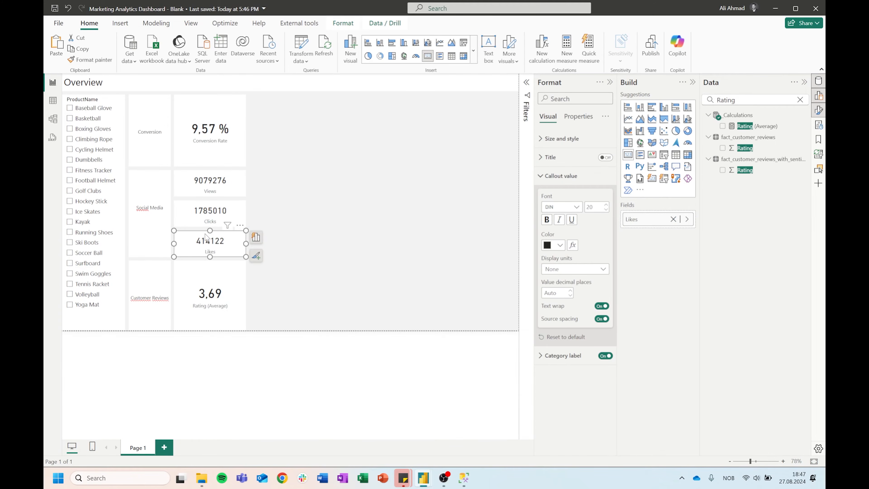
# Turn on the thousands separator for the Views measure in _Calculations
pyautogui.click(212, 191)
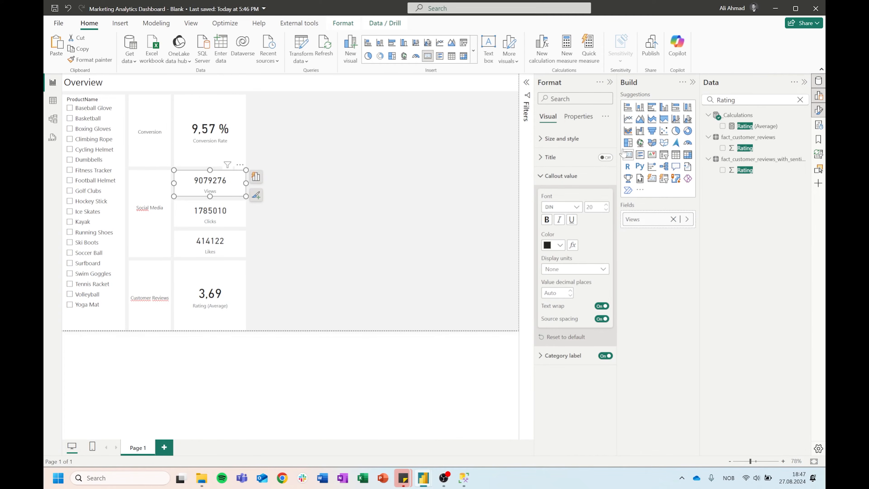
pyautogui.click(800, 100)
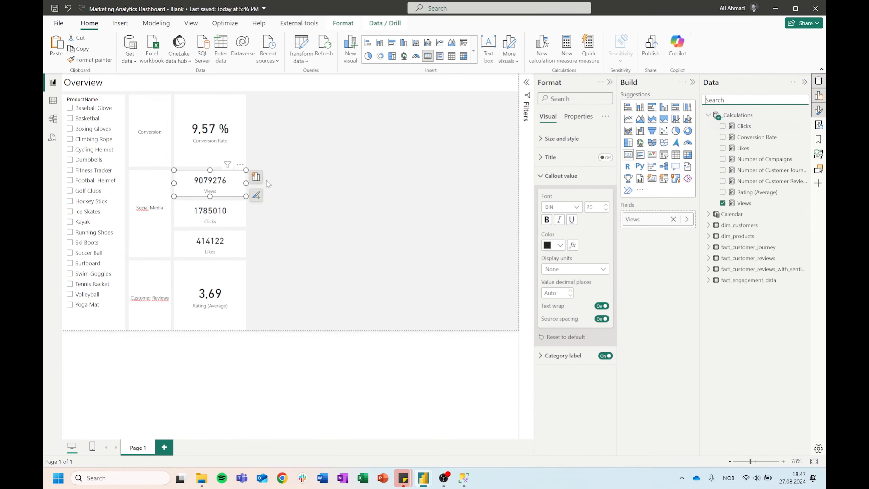
pyautogui.click(744, 203)
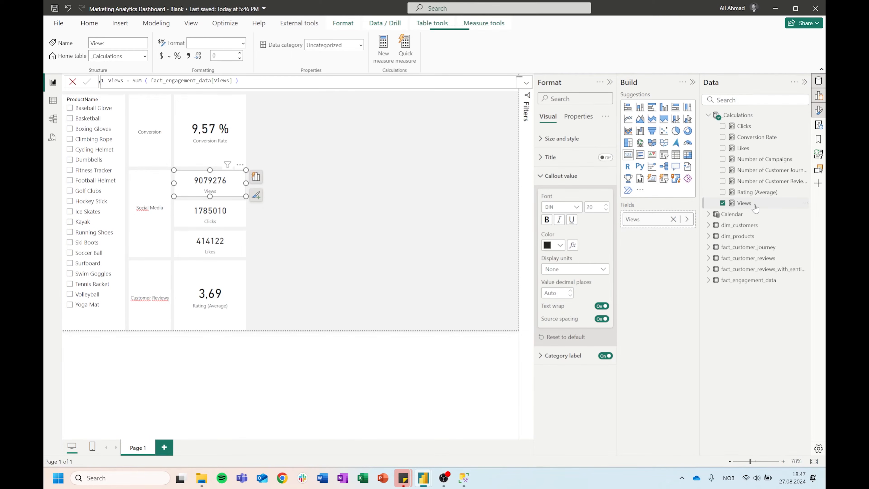
pyautogui.click(191, 58)
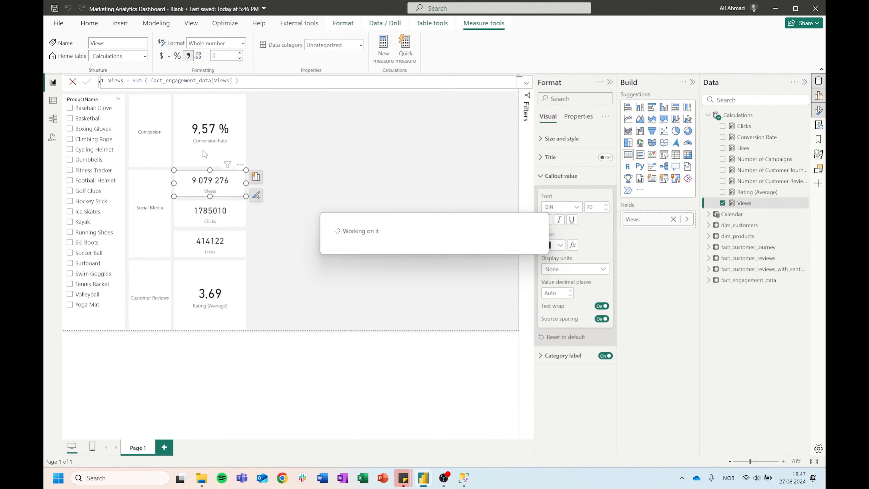
# Turn on the thousands separator for the Clicks and Likes measures
pyautogui.click(210, 212)
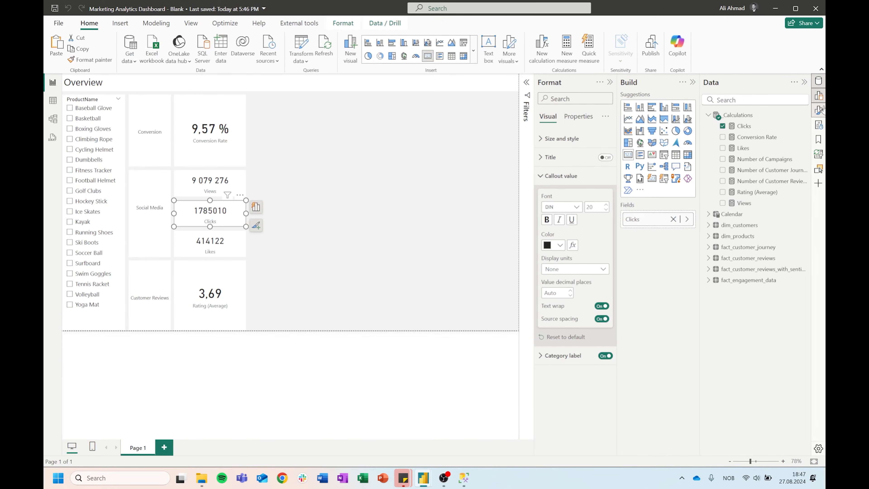
pyautogui.click(752, 127)
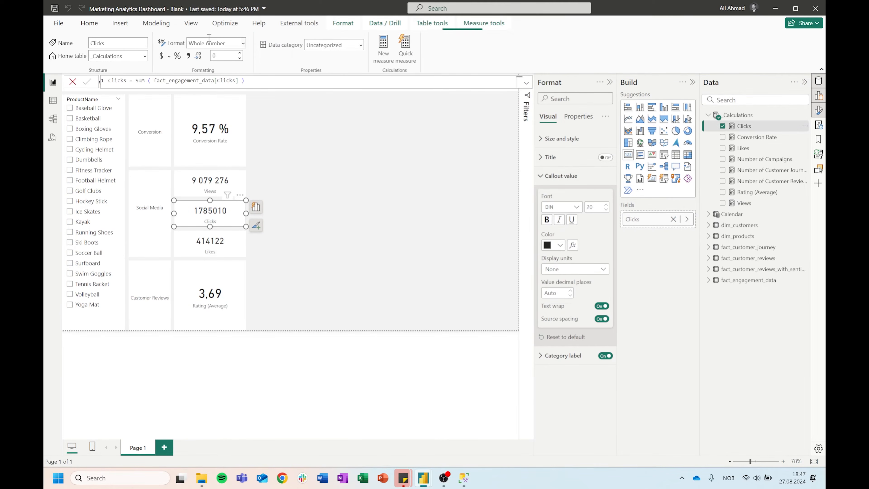
pyautogui.click(191, 58)
pyautogui.click(210, 243)
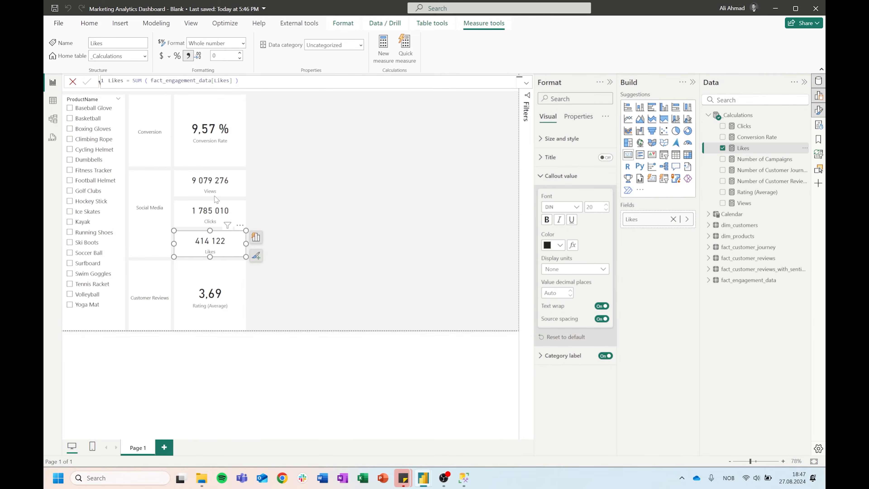
pyautogui.click(357, 240)
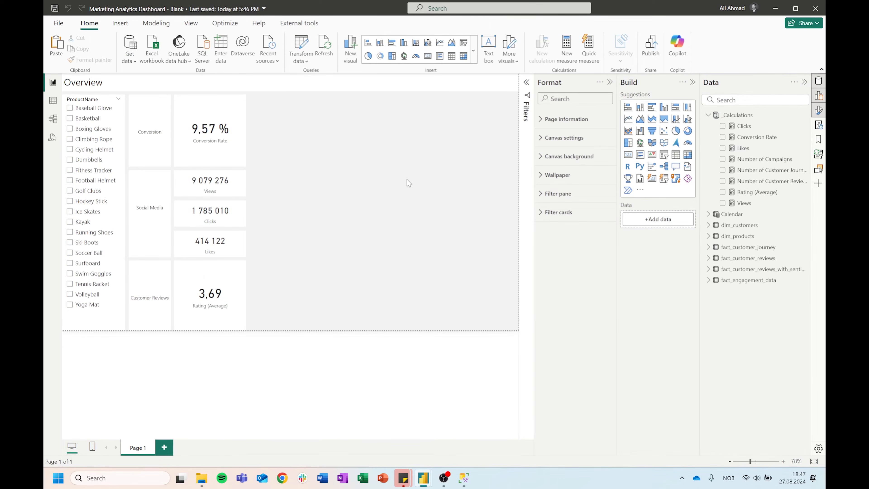
pyautogui.click(213, 267)
pyautogui.click(355, 252)
pyautogui.click(609, 82)
pyautogui.click(693, 82)
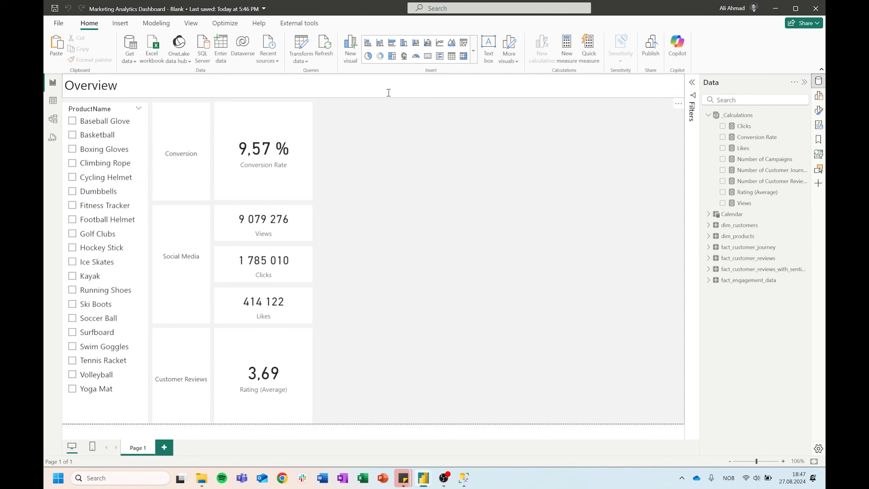
# Add a slicer to the page's empty area with Year from the Calendar table as its field
pyautogui.click(818, 96)
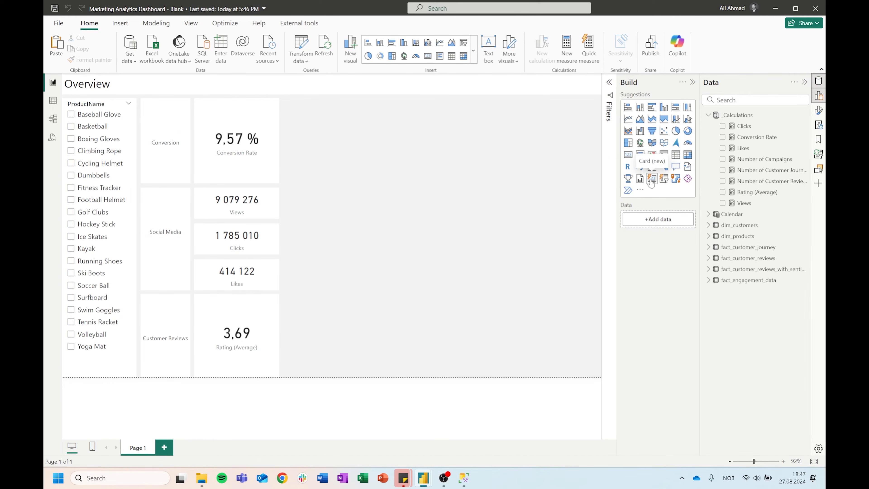
pyautogui.click(664, 155)
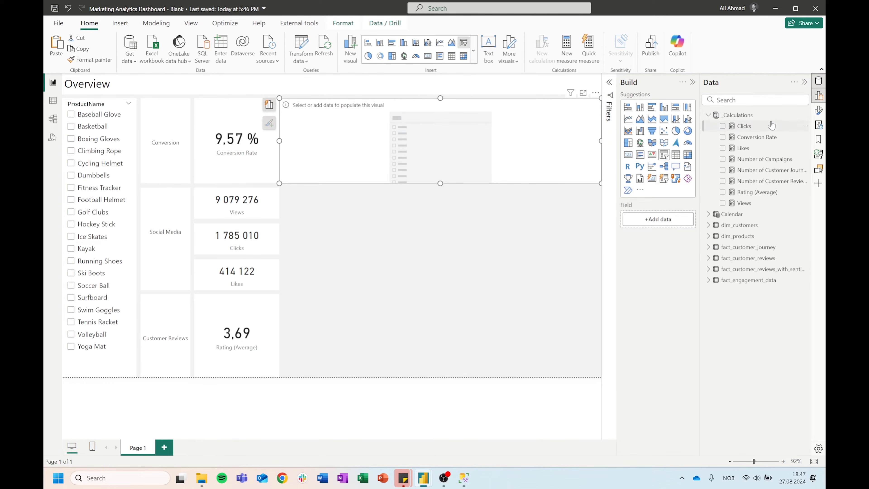
pyautogui.click(709, 215)
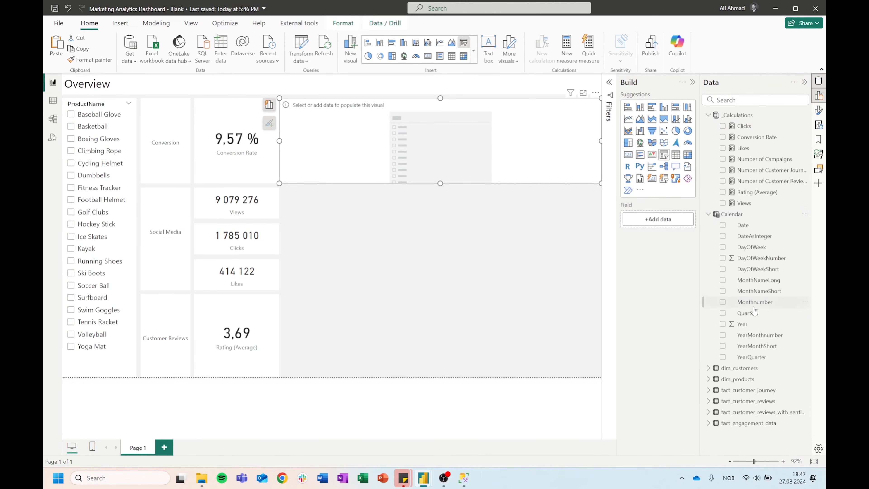
pyautogui.moveTo(742, 324); pyautogui.dragTo(657, 224)
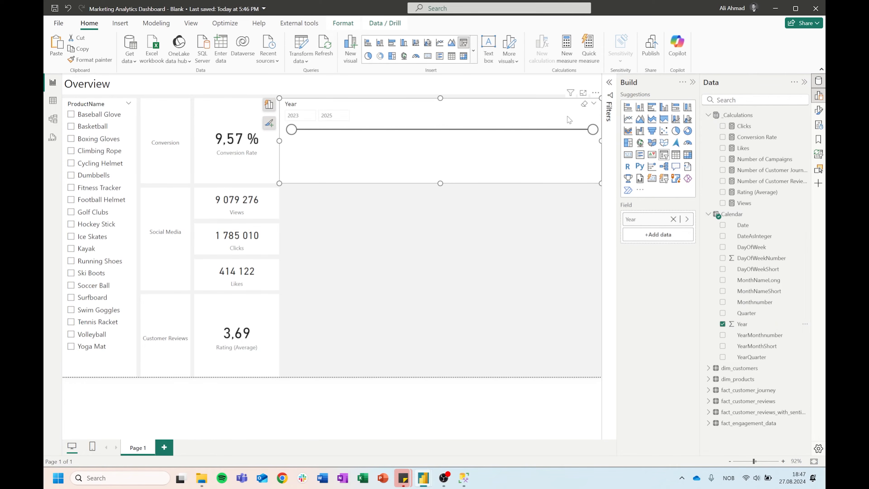
# Set the Year slicer's style to Tile and turn off its slicer header
pyautogui.click(819, 110)
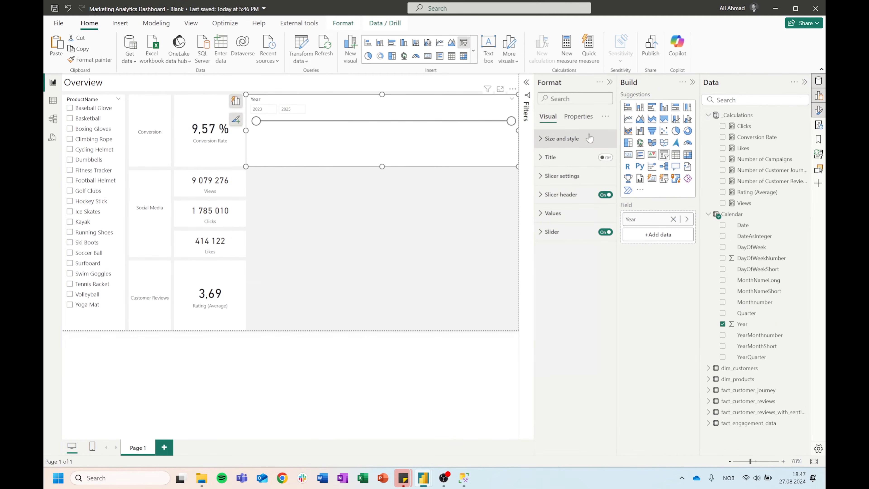
pyautogui.click(562, 175)
pyautogui.click(566, 221)
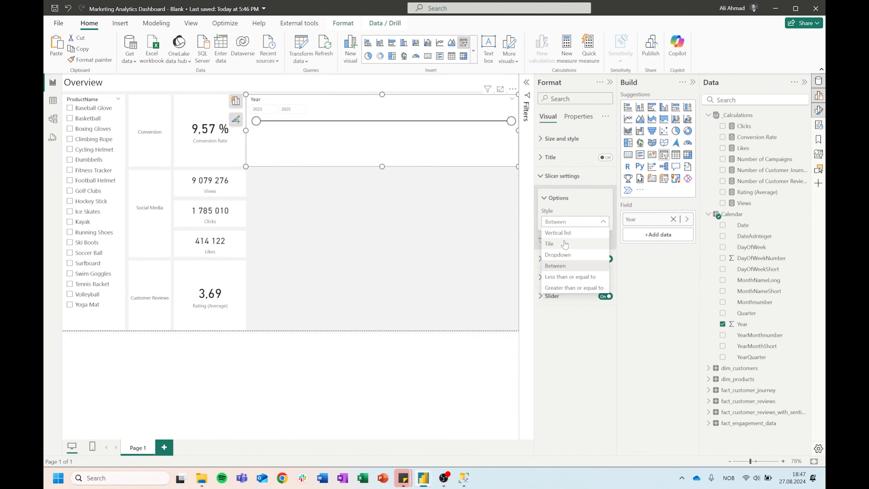
pyautogui.click(565, 245)
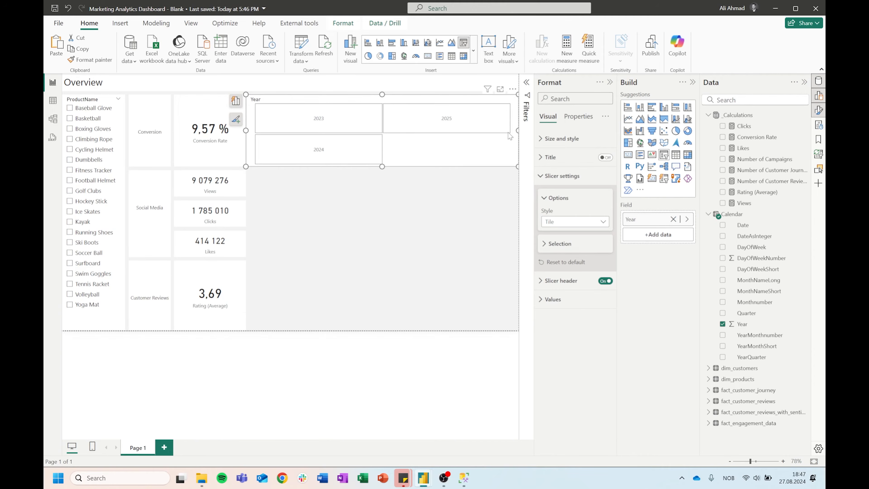
pyautogui.moveTo(517, 135); pyautogui.dragTo(345, 138)
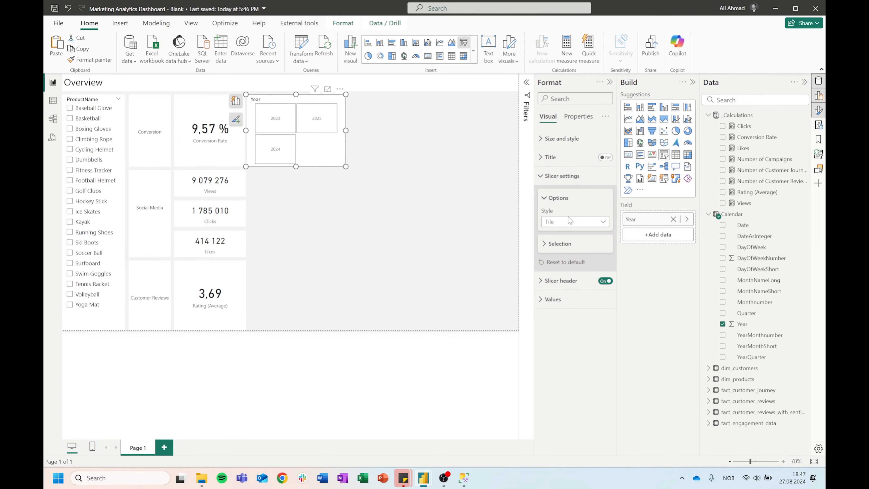
pyautogui.click(605, 280)
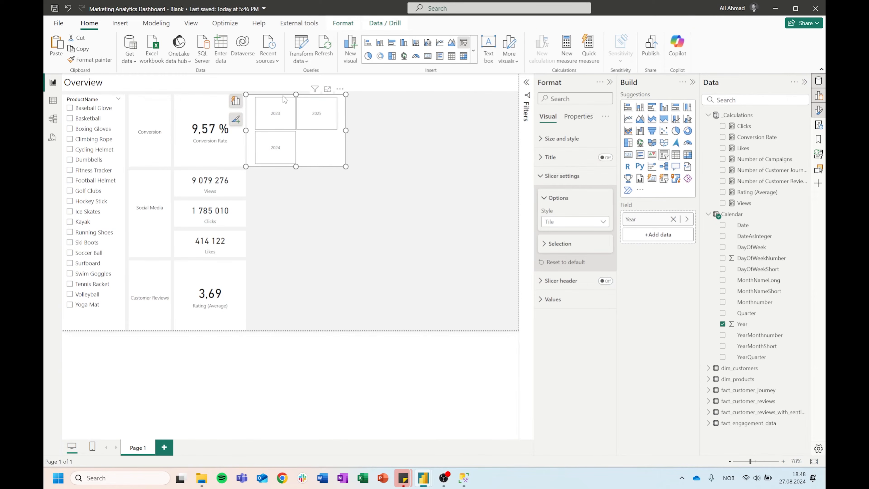
# Move the Year slicer into the title row beside Overview, aligned with the KPI cards, and resize it to one row of tiles
pyautogui.moveTo(283, 99); pyautogui.dragTo(209, 70)
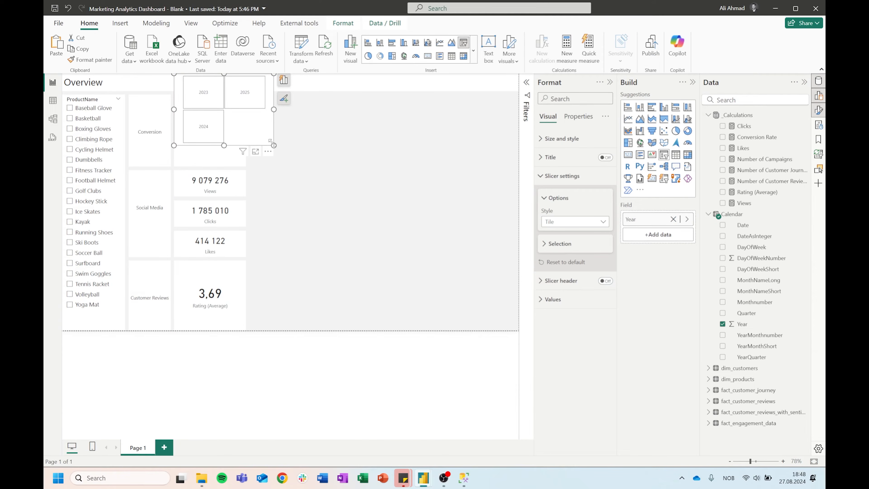
pyautogui.moveTo(272, 142); pyautogui.dragTo(289, 91)
pyautogui.moveTo(285, 91); pyautogui.dragTo(282, 93)
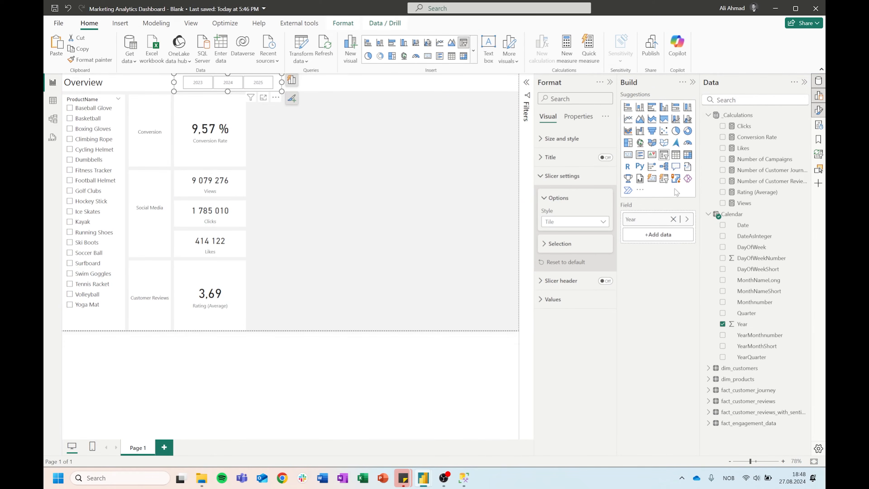
# Place a copy of the Year slicer beside it, stretched to the page edge, with MonthNameShort from Calendar as its field
pyautogui.hotkey('ctrl', 'v')
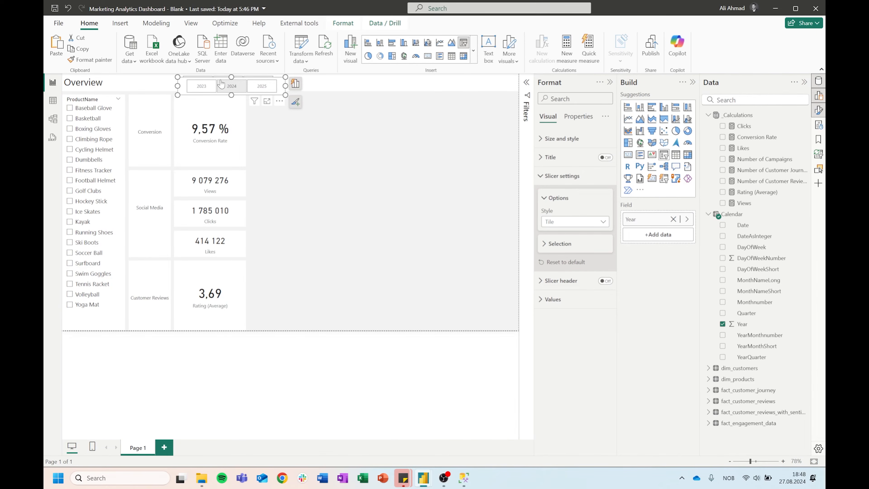
pyautogui.moveTo(219, 78); pyautogui.dragTo(323, 69)
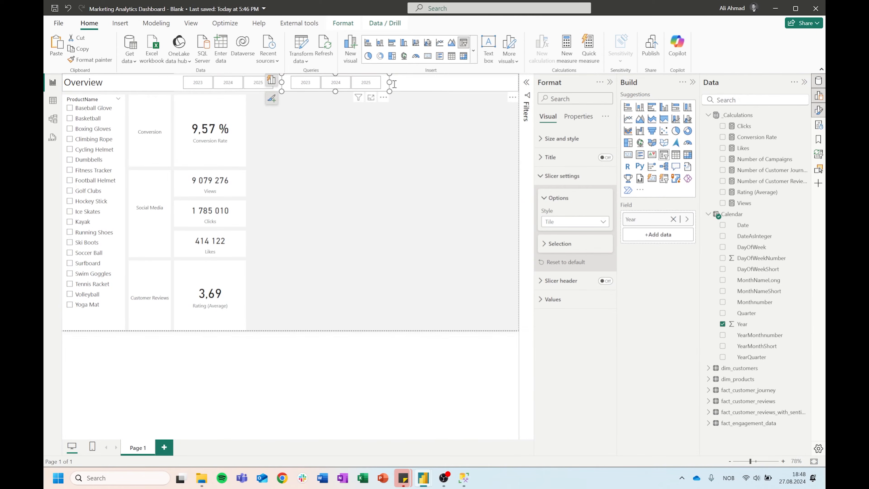
pyautogui.moveTo(389, 83); pyautogui.dragTo(712, 97)
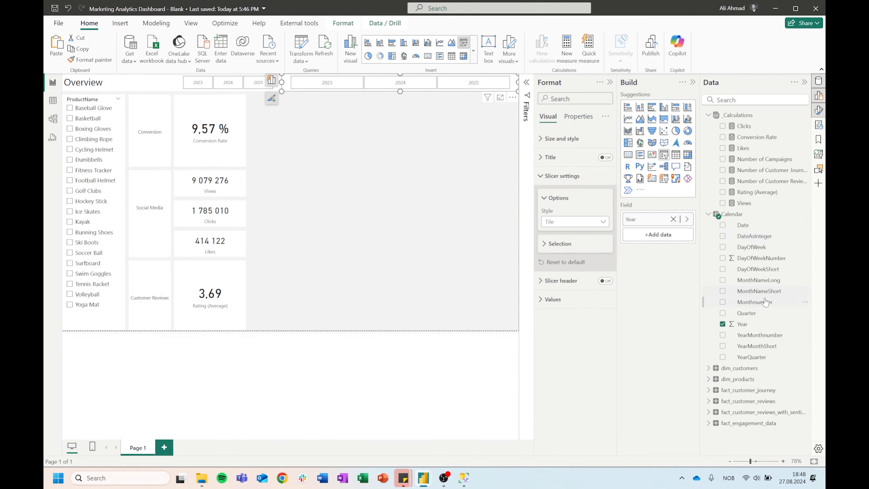
pyautogui.moveTo(770, 291); pyautogui.dragTo(646, 219)
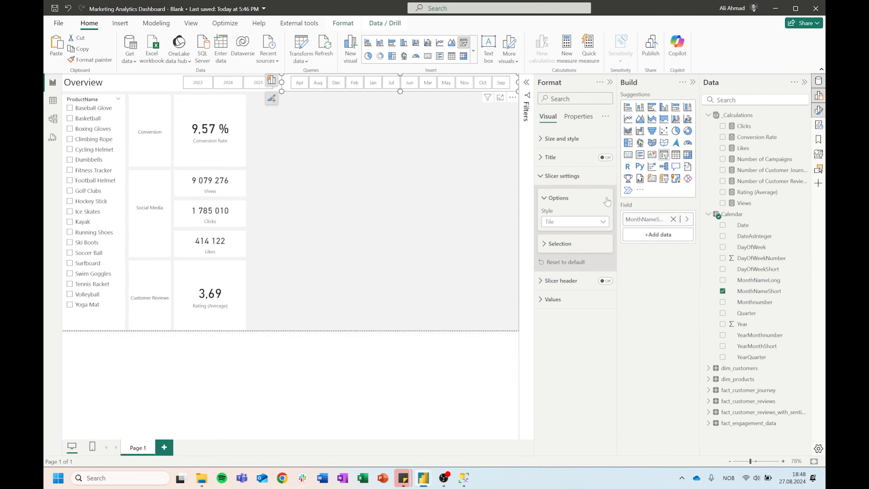
# Filter the page to 2024 and sort the MonthNameShort column by Monthnumber
pyautogui.click(228, 85)
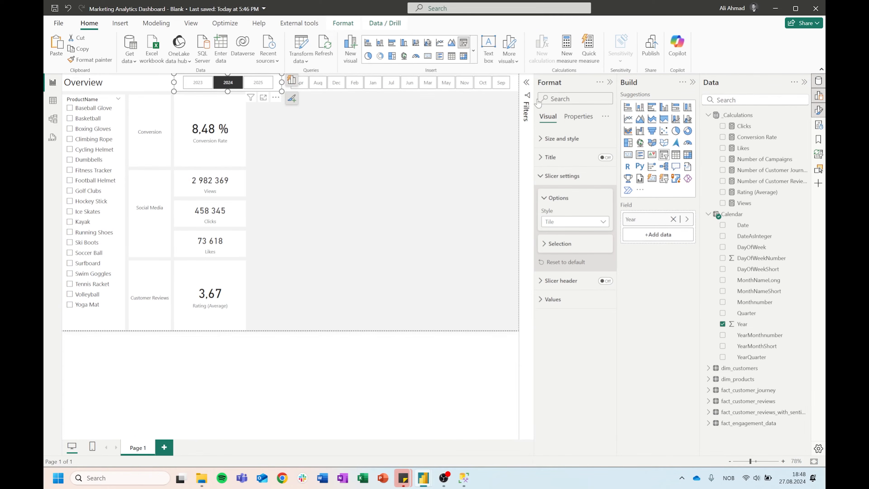
pyautogui.click(768, 291)
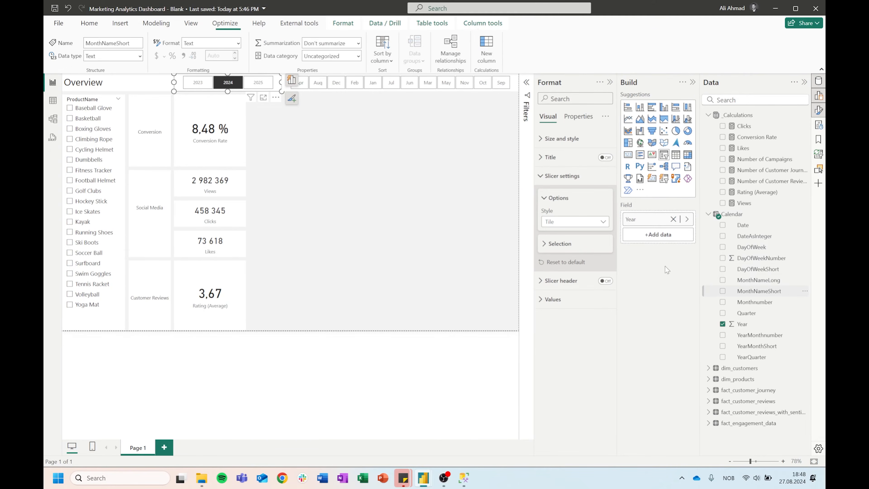
pyautogui.click(393, 61)
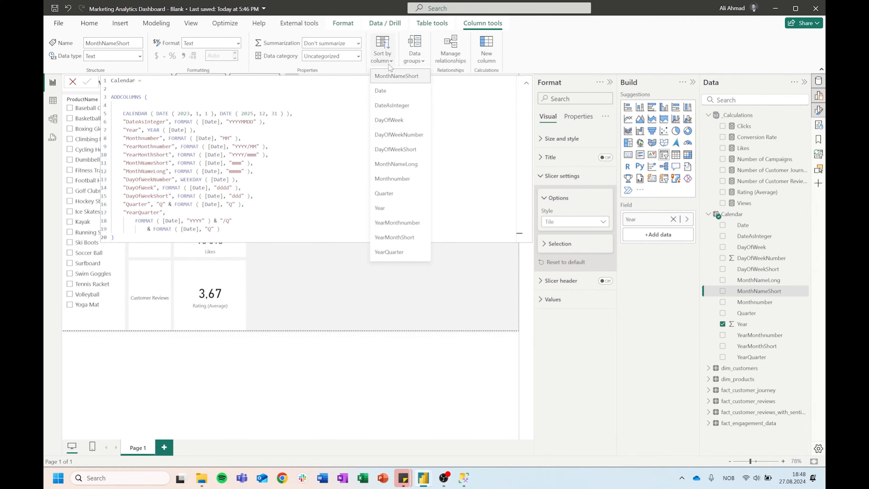
pyautogui.click(405, 179)
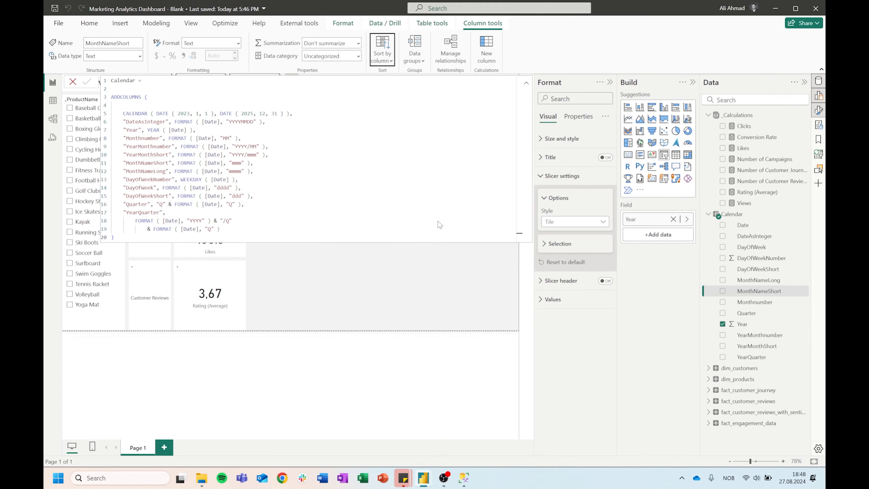
pyautogui.click(393, 301)
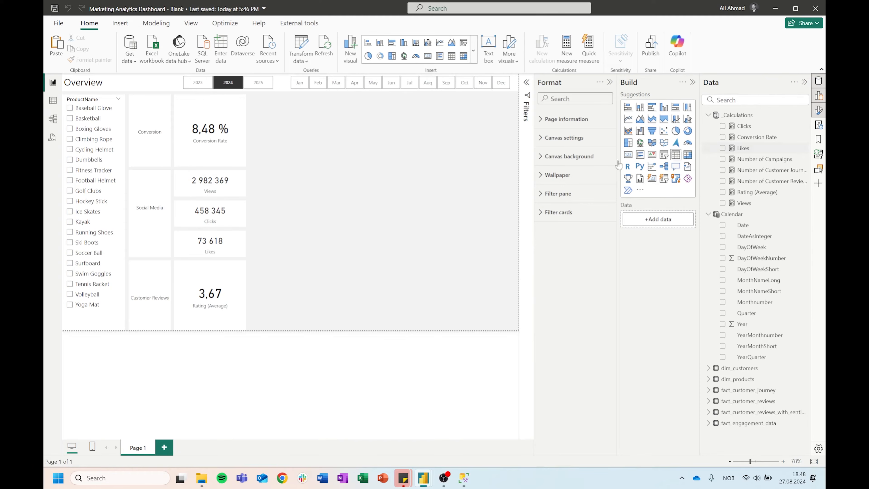
# Check how the KPI cards respond to individual months such as Jan, Feb, Mar and Apr, and clear the month selection
pyautogui.click(318, 83)
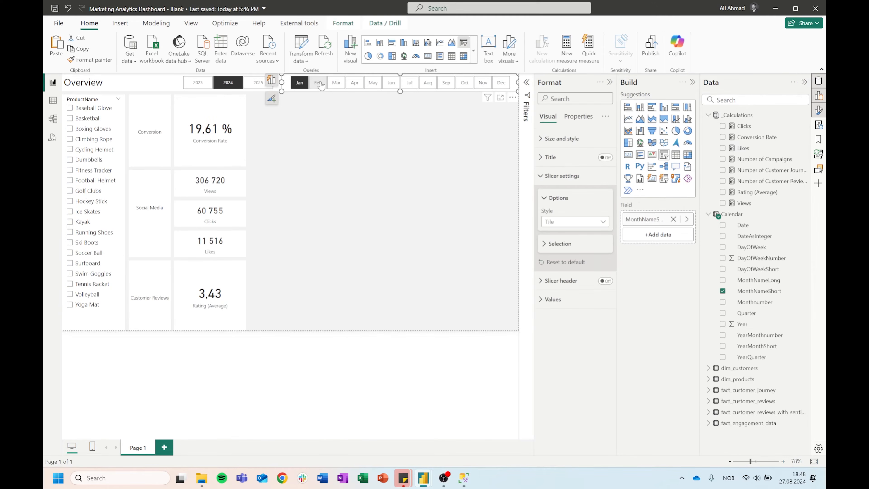
pyautogui.click(337, 83)
pyautogui.click(354, 84)
pyautogui.click(354, 85)
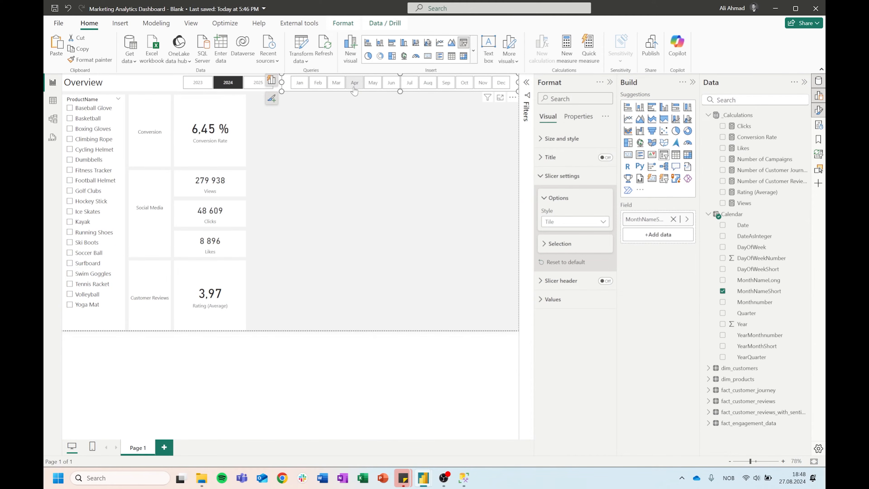
pyautogui.click(303, 87)
pyautogui.click(303, 87)
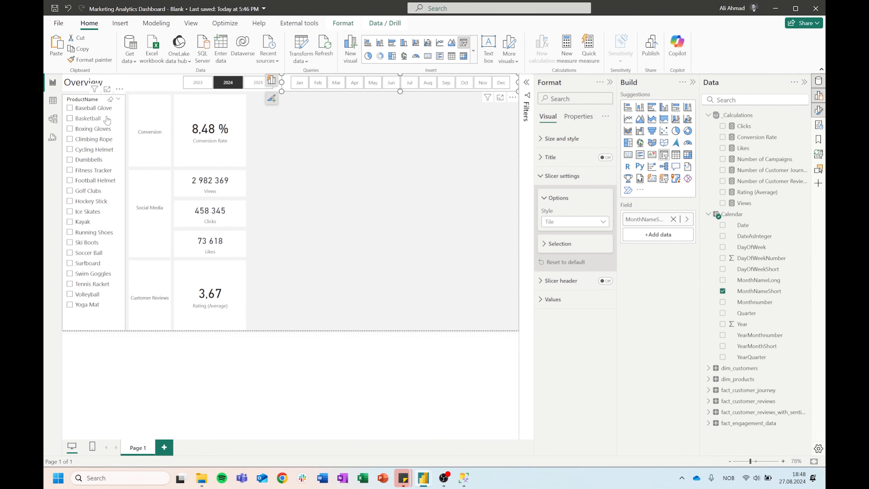
# Check how the KPI cards respond to Basketball, Hockey Stick and Running Shoes in the product slicer, and clear the selection
pyautogui.click(97, 120)
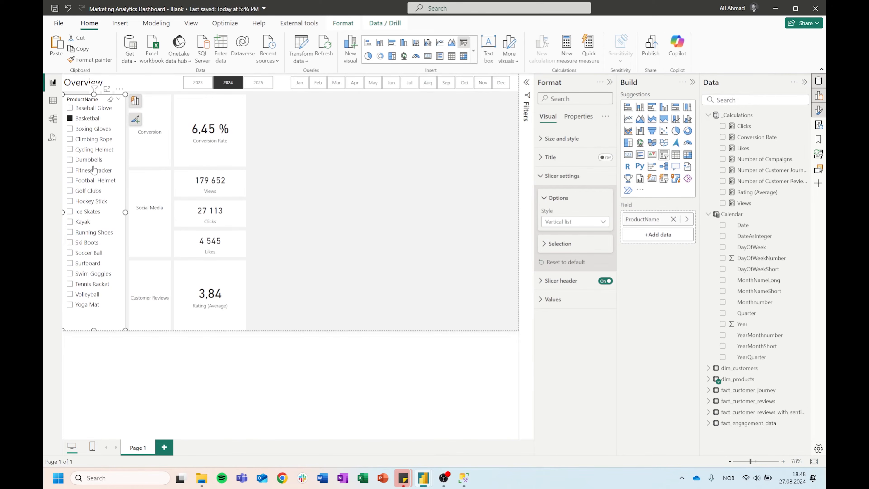
pyautogui.click(97, 202)
pyautogui.click(90, 234)
pyautogui.click(83, 232)
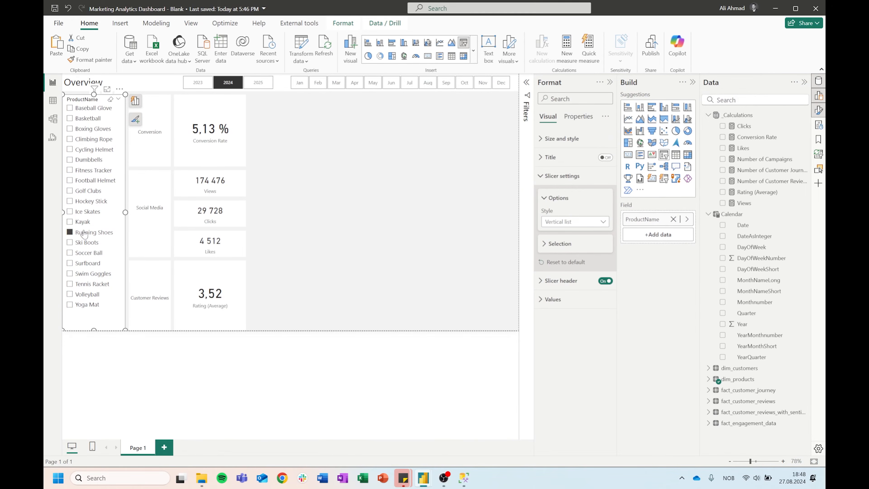
pyautogui.click(363, 212)
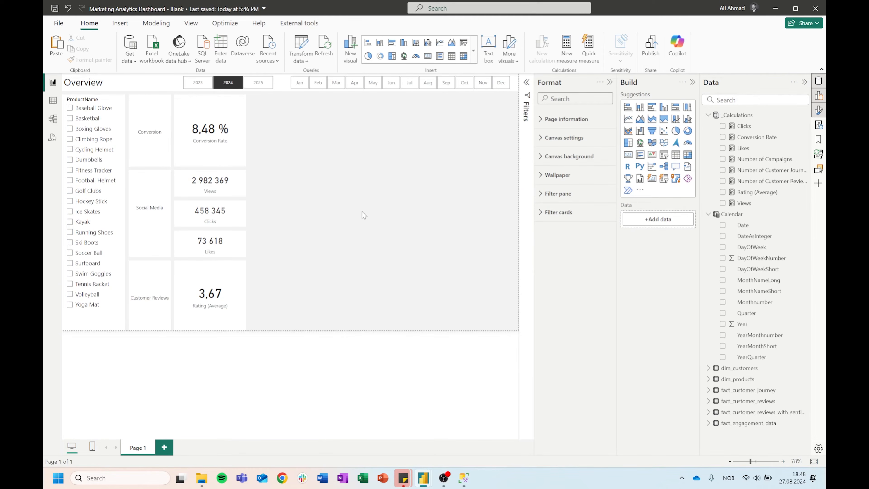
# Place a widened copy of the Conversion Rate card beside the original and turn it into a line chart
pyautogui.click(196, 137)
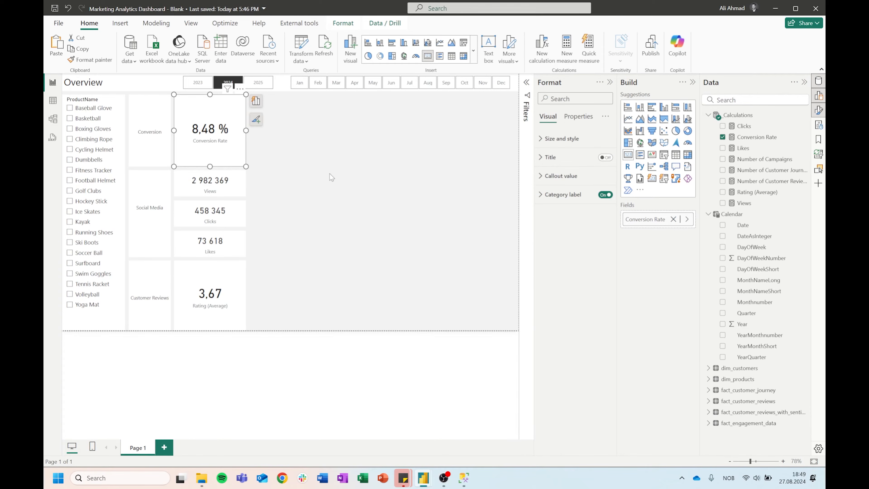
pyautogui.hotkey('ctrl', 'c')
pyautogui.hotkey('ctrl', 'v')
pyautogui.moveTo(212, 143); pyautogui.dragTo(383, 130)
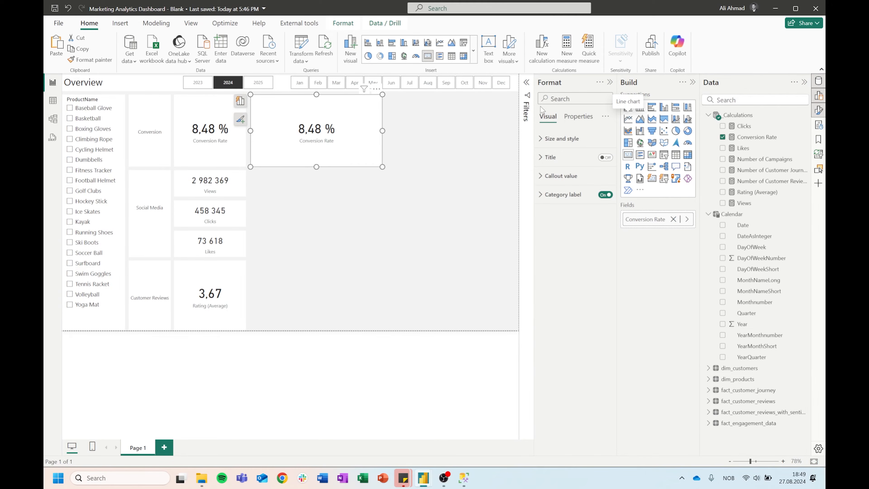
pyautogui.click(242, 107)
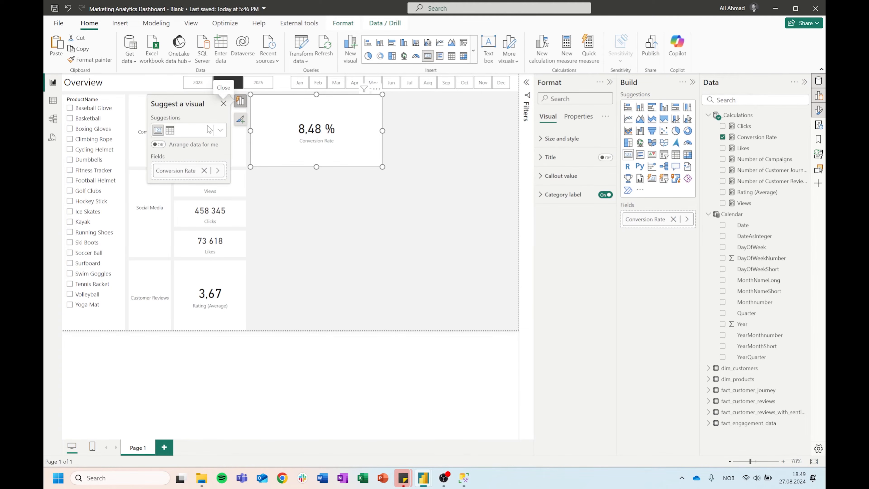
pyautogui.click(220, 130)
pyautogui.click(159, 156)
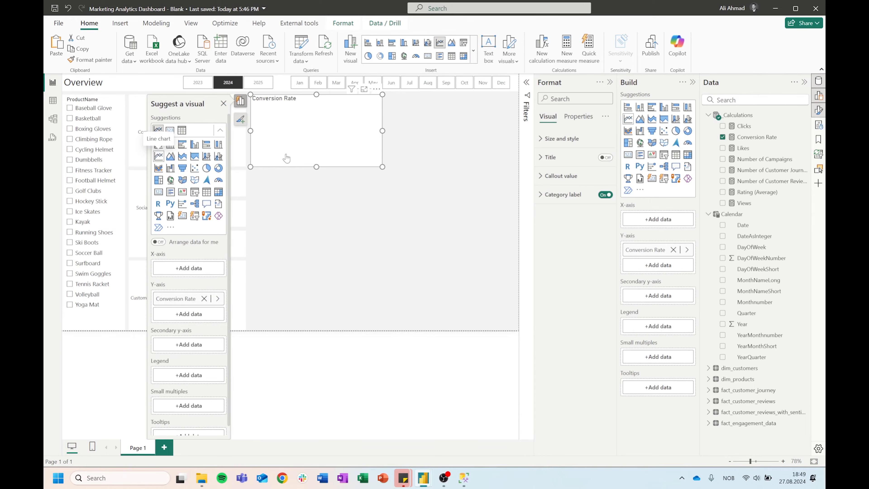
pyautogui.click(416, 131)
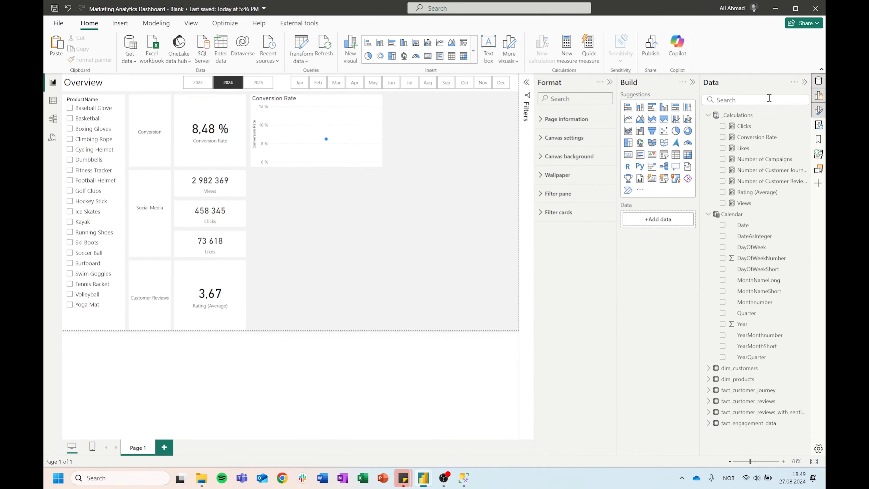
# Find the MonthNameShort field and put it on the X-axis of the Conversion Rate line chart
pyautogui.click(753, 99)
pyautogui.write('mo')
pyautogui.write('nthname')
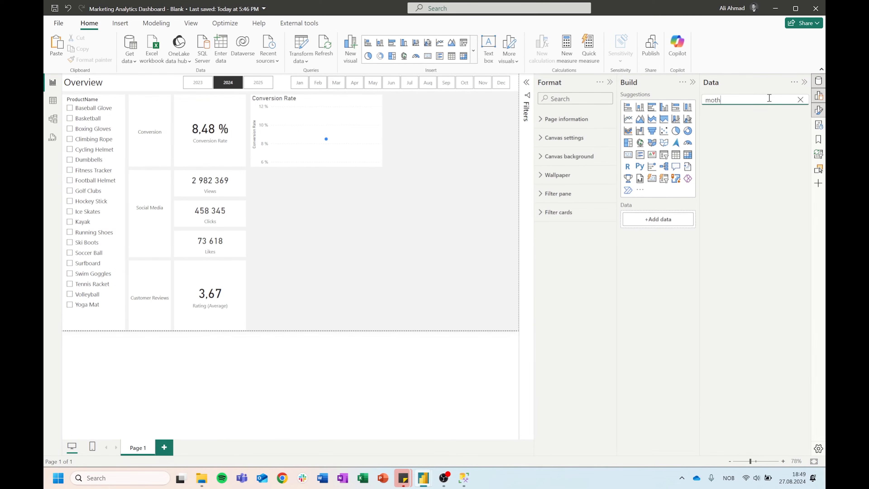
pyautogui.write('sh')
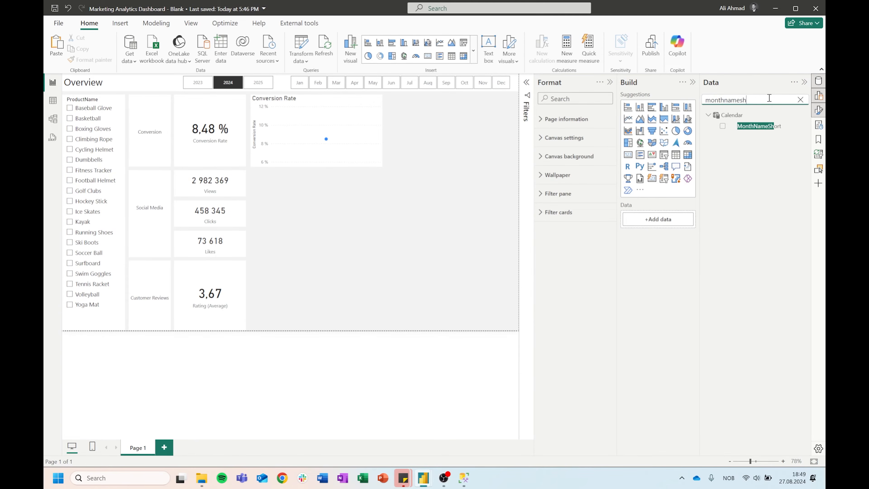
pyautogui.moveTo(758, 126); pyautogui.dragTo(663, 213)
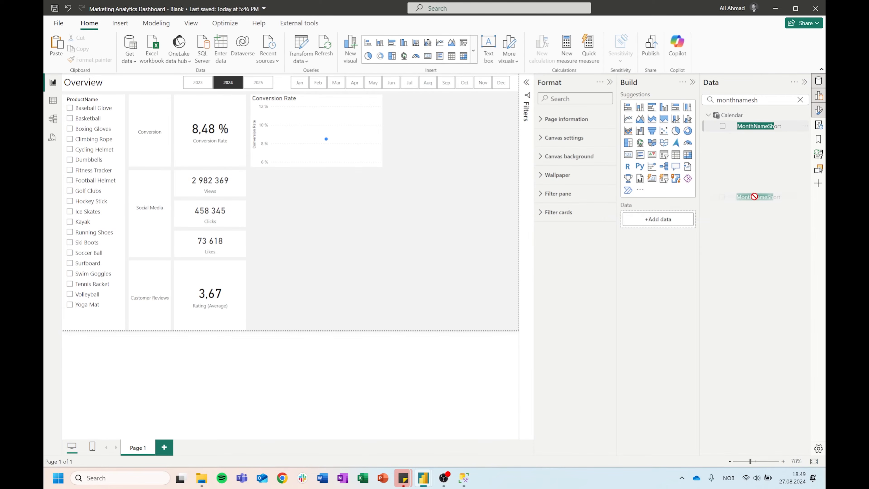
pyautogui.click(307, 99)
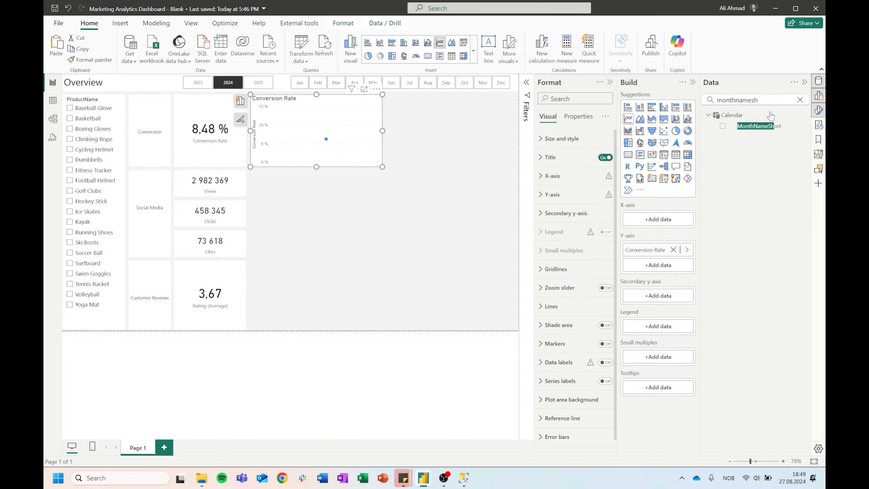
pyautogui.moveTo(764, 126); pyautogui.dragTo(658, 223)
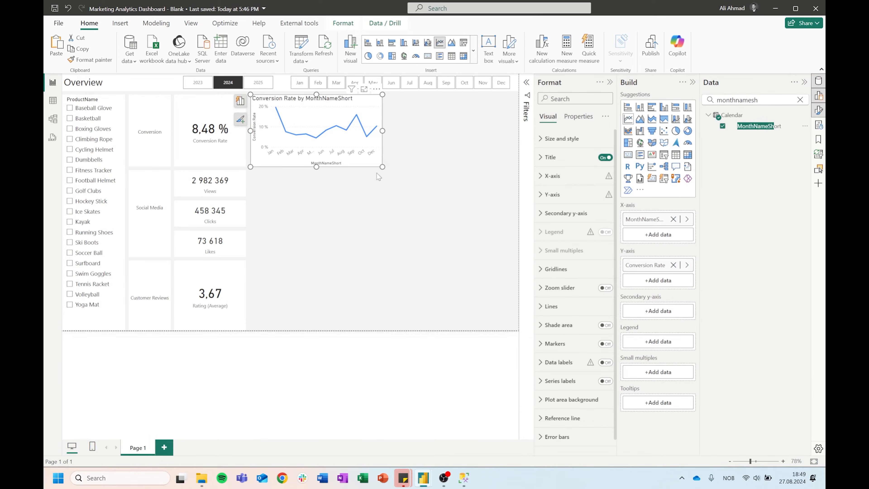
# Place a copy of the Conversion Rate line chart beside it and convert the copy to a clustered column chart
pyautogui.hotkey('ctrl', 'c')
pyautogui.hotkey('ctrl', 'v')
pyautogui.moveTo(300, 113); pyautogui.dragTo(436, 115)
pyautogui.moveTo(497, 105); pyautogui.dragTo(497, 101)
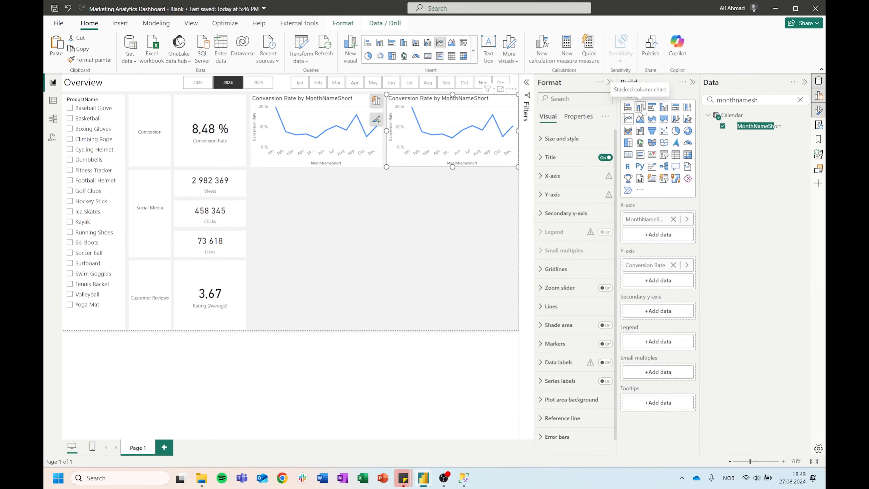
pyautogui.click(664, 108)
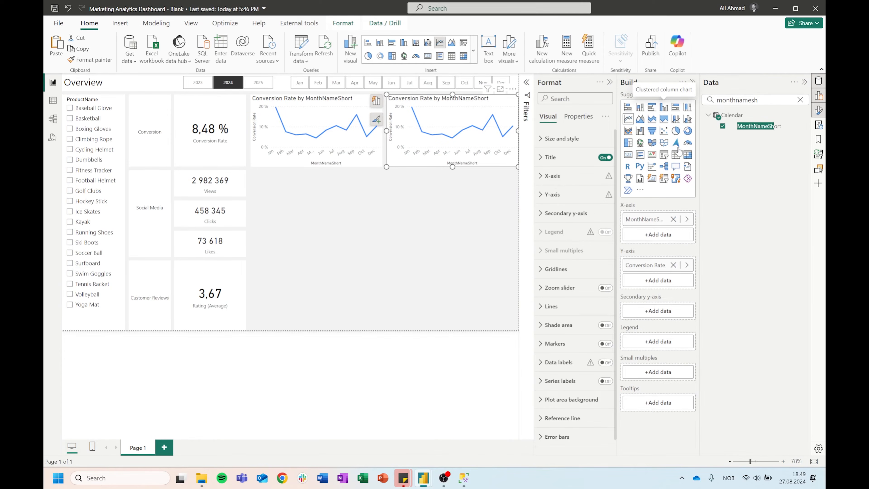
# Replace MonthNameShort with ProductName from dim_products on the X-axis of the column chart
pyautogui.click(759, 103)
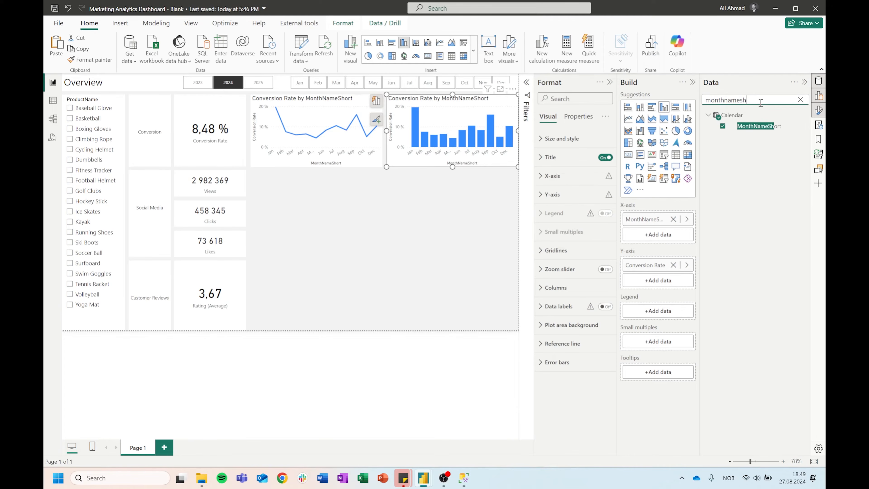
pyautogui.doubleClick(769, 98)
pyautogui.write('productnam')
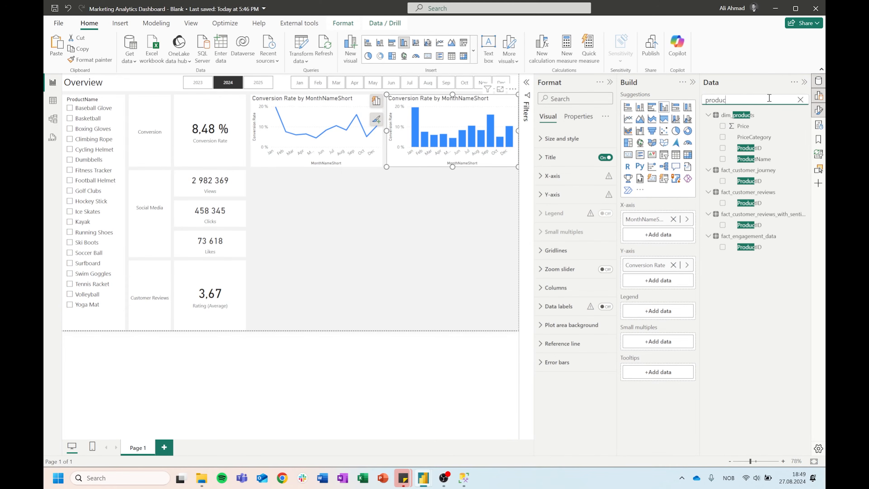
pyautogui.click(673, 219)
pyautogui.moveTo(753, 126); pyautogui.dragTo(657, 221)
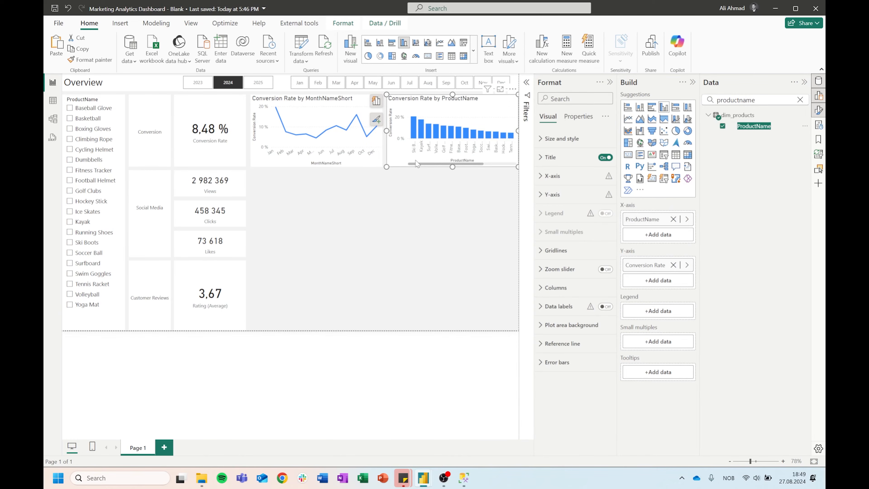
# Narrow the monthly line chart and fit the product column chart between it and the page edge
pyautogui.click(376, 130)
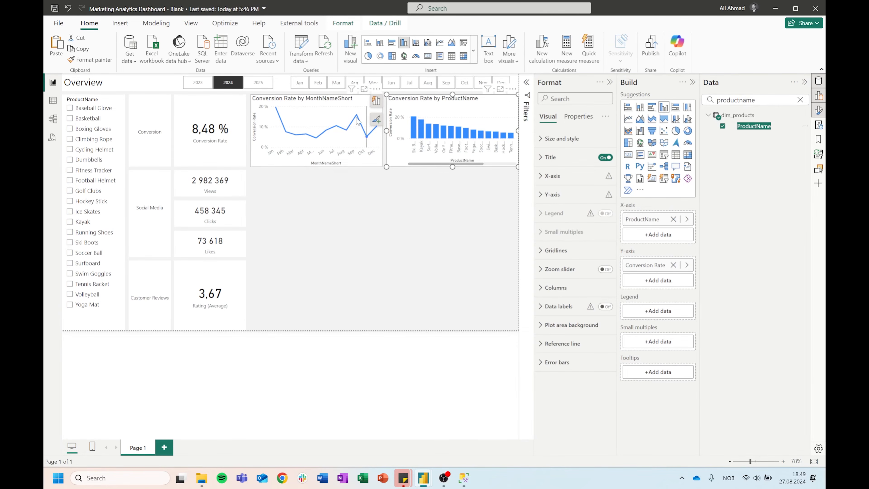
pyautogui.moveTo(383, 130); pyautogui.dragTo(359, 131)
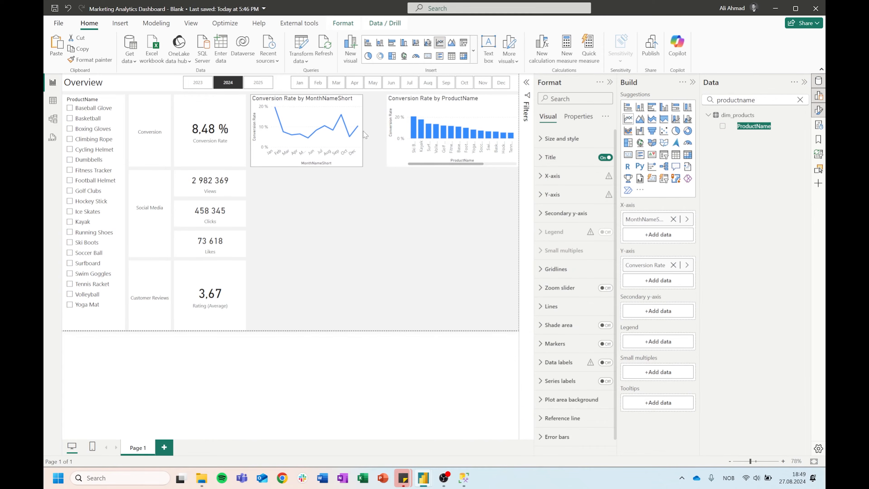
pyautogui.moveTo(412, 102); pyautogui.dragTo(396, 102)
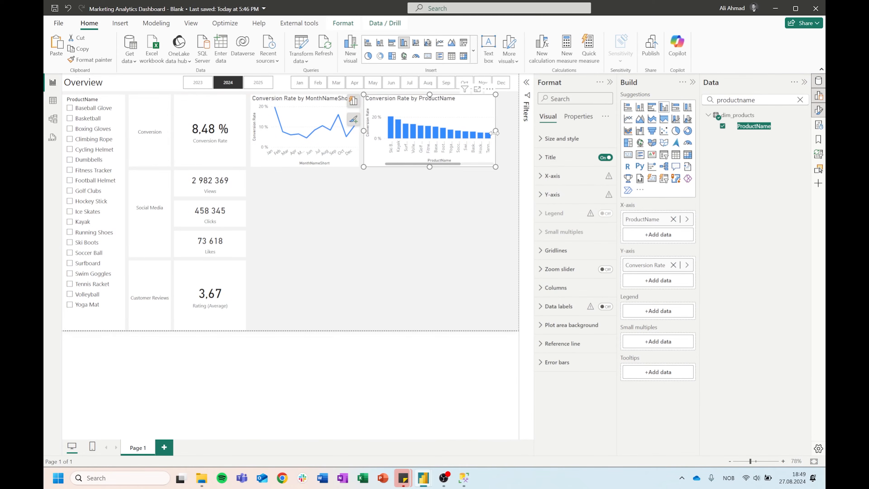
pyautogui.moveTo(495, 132); pyautogui.dragTo(517, 132)
# Set the maximum height of the product chart's X-axis labels to 50 % and collapse the side panes to enlarge the canvas
pyautogui.click(551, 176)
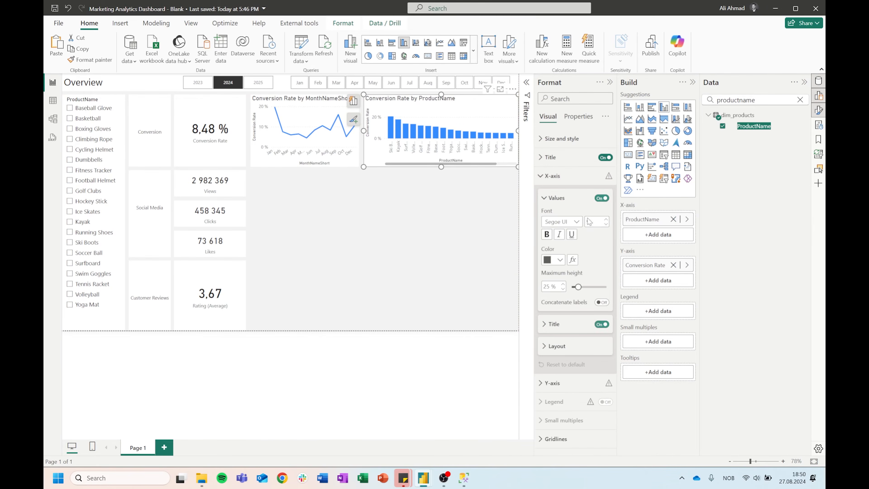
pyautogui.moveTo(578, 287); pyautogui.dragTo(606, 286)
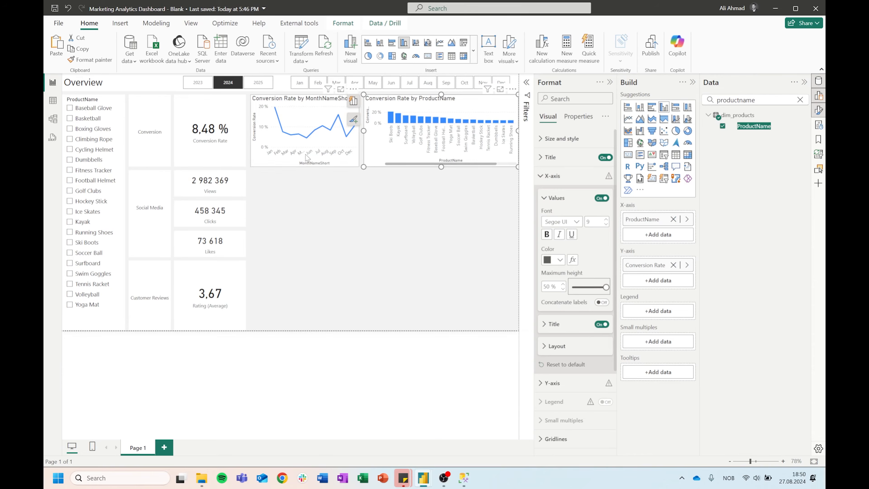
pyautogui.click(805, 84)
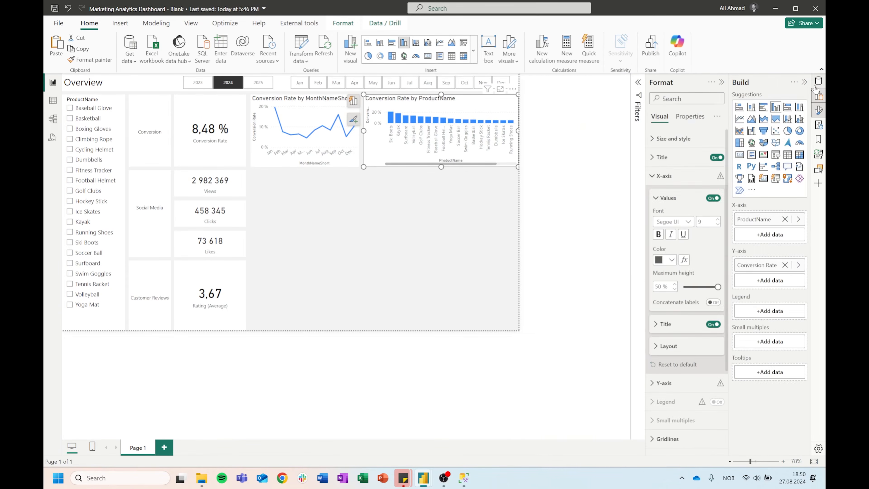
pyautogui.click(802, 84)
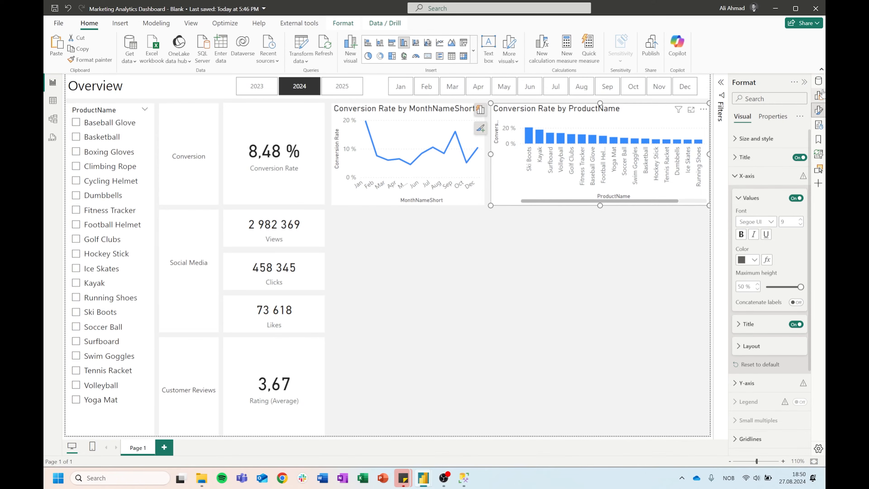
pyautogui.click(804, 82)
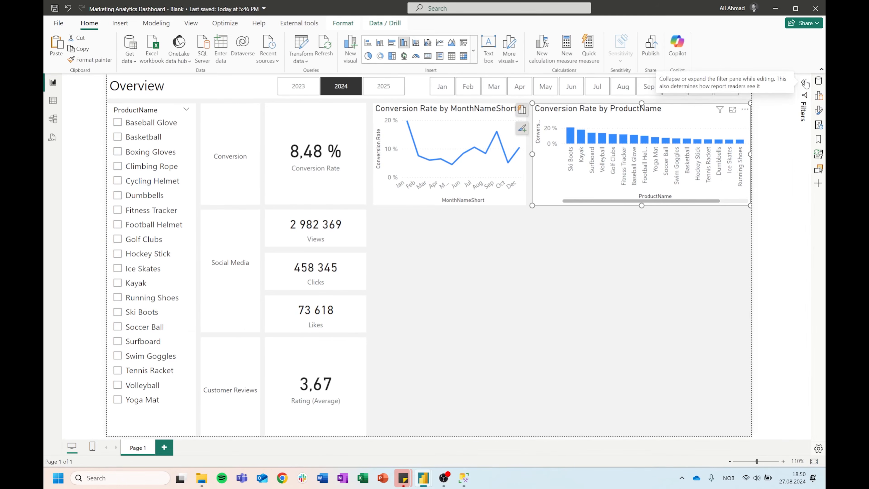
pyautogui.click(806, 83)
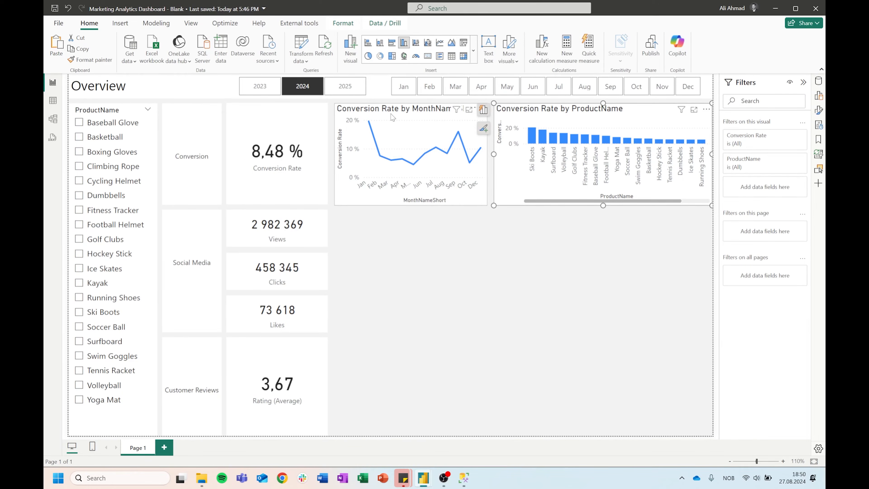
pyautogui.click(803, 83)
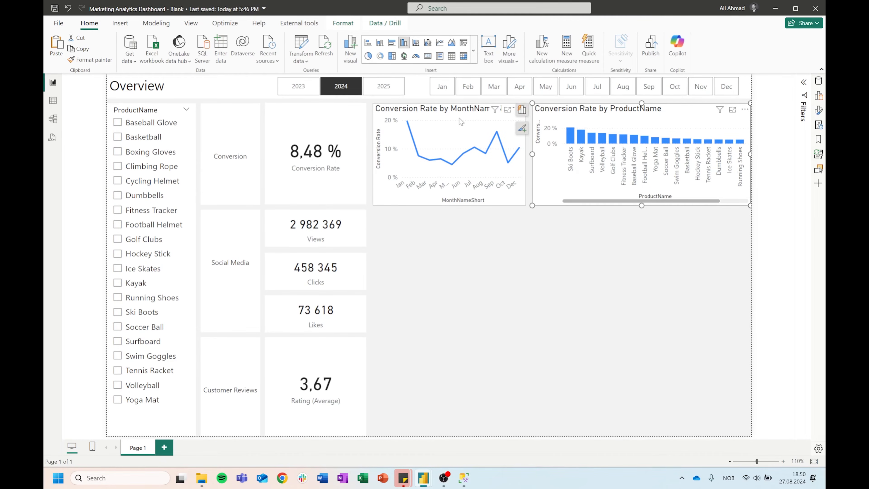
pyautogui.click(432, 157)
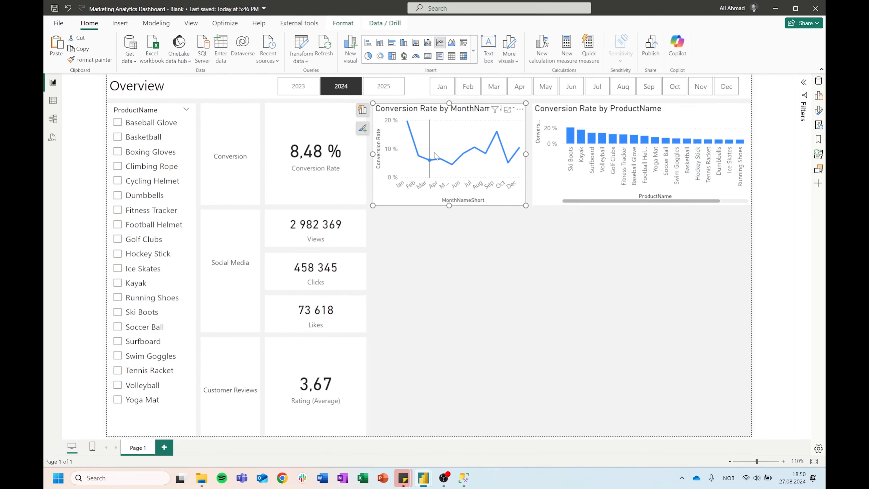
pyautogui.hotkey('ctrl', 'c')
pyautogui.hotkey('ctrl', 'v')
pyautogui.moveTo(421, 120); pyautogui.dragTo(415, 218)
pyautogui.press('Delete')
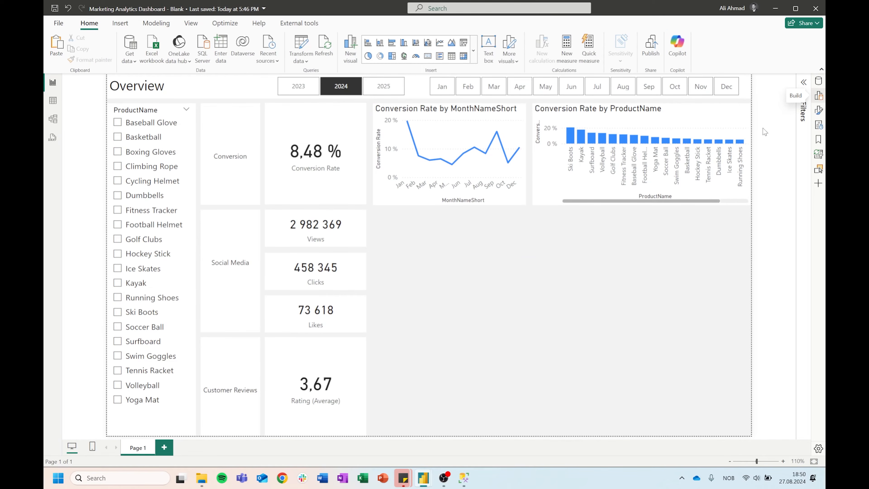
# Add a new line chart below the monthly conversion chart, sized to match its width and the height of the Social Media row
pyautogui.click(818, 95)
pyautogui.rightClick(411, 262)
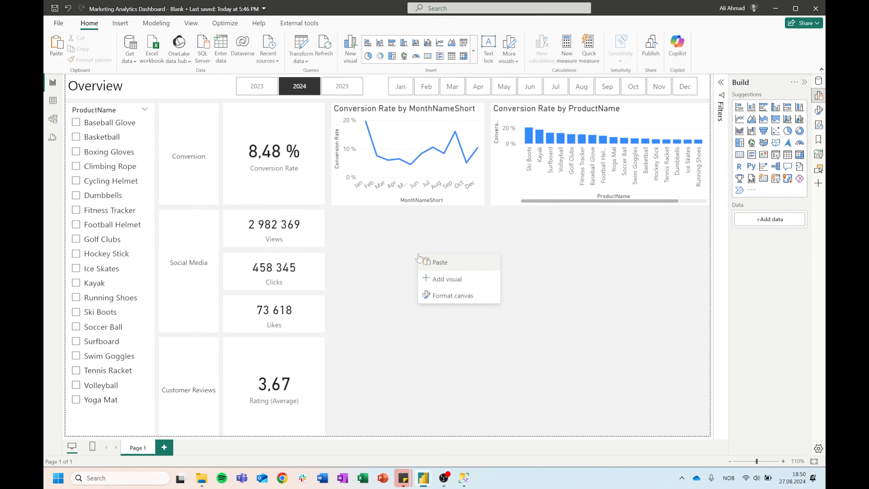
pyautogui.click(462, 279)
pyautogui.moveTo(399, 290); pyautogui.dragTo(414, 332)
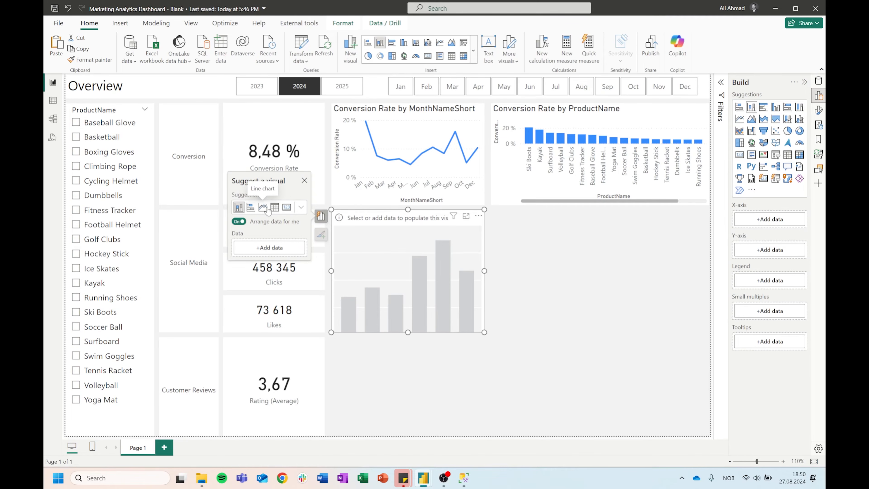
pyautogui.click(263, 207)
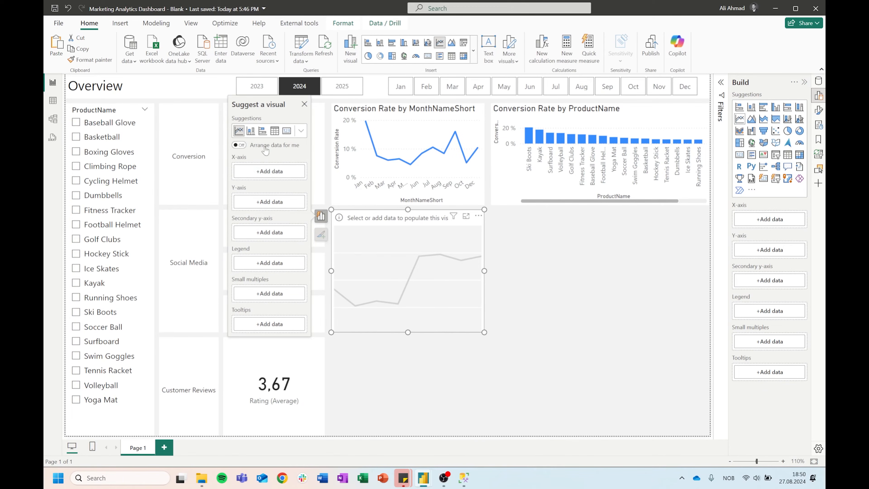
# Assign MonthNameShort to the new line chart's X-axis and the Clicks measure to its Y-axis
pyautogui.click(277, 172)
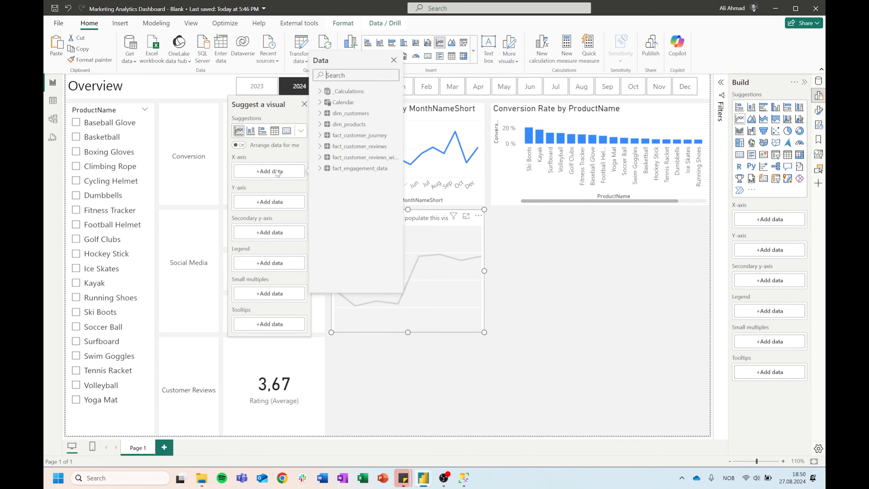
pyautogui.write('Monthnamesh')
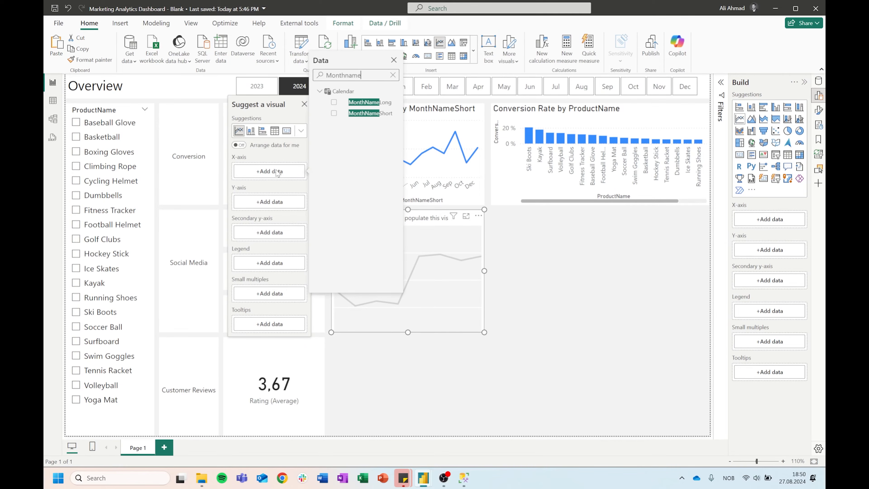
pyautogui.click(366, 102)
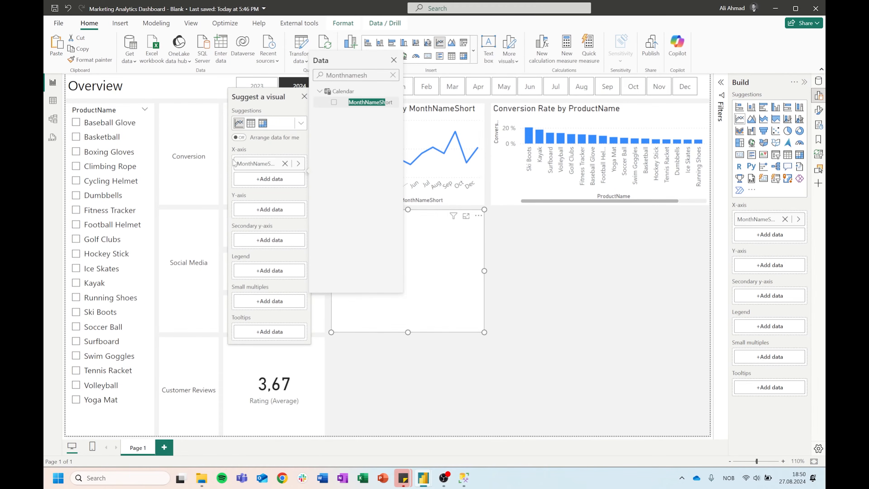
pyautogui.click(253, 212)
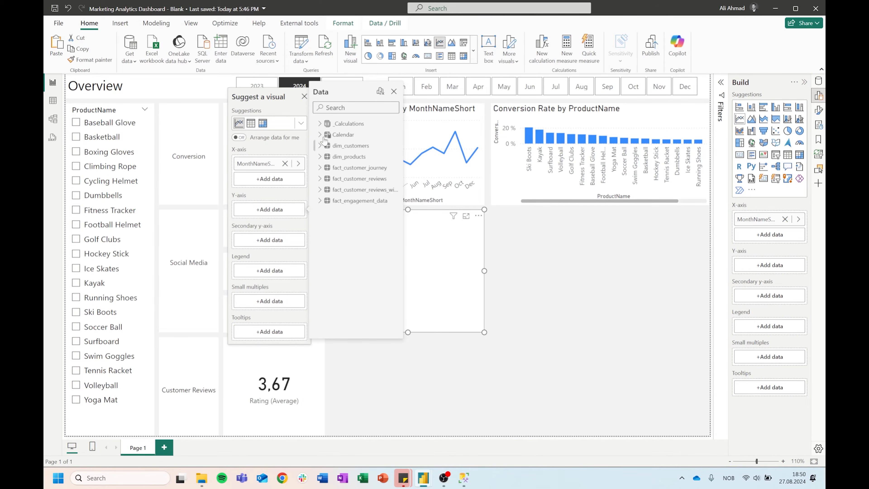
pyautogui.click(323, 123)
pyautogui.click(334, 138)
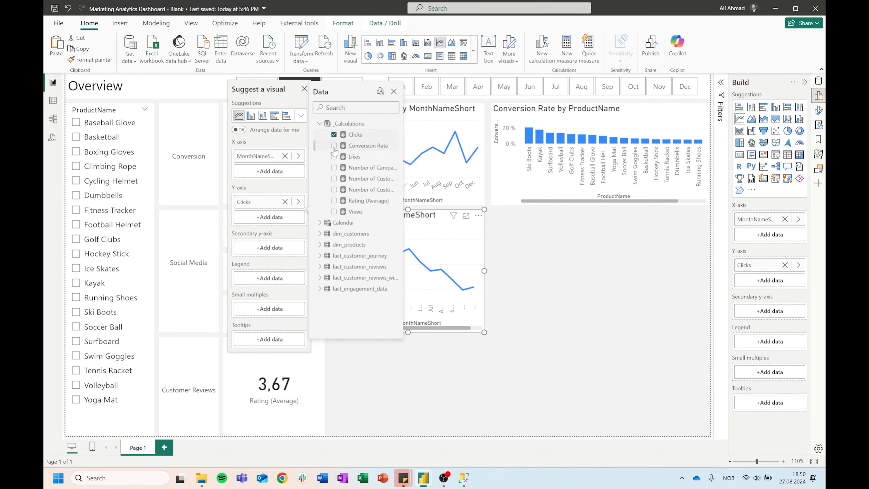
# Add the Likes and Views measures to the Y-axis of the new line chart and leave its legend title empty
pyautogui.click(333, 156)
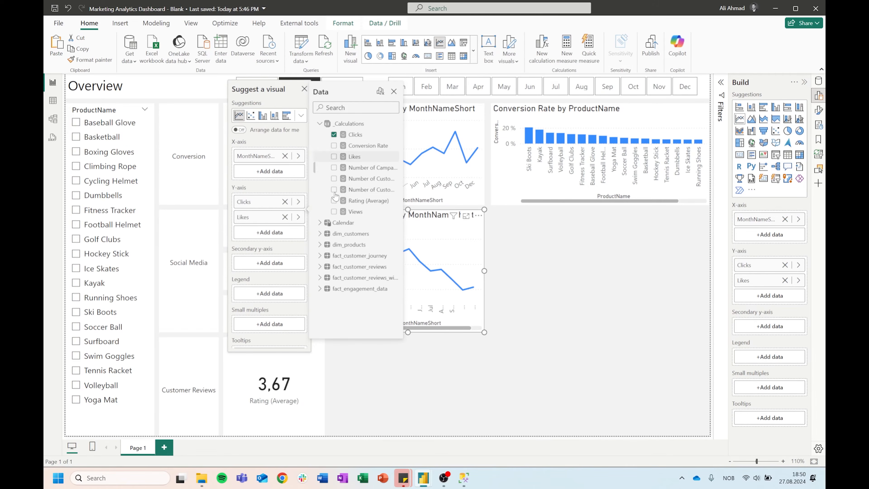
pyautogui.click(334, 211)
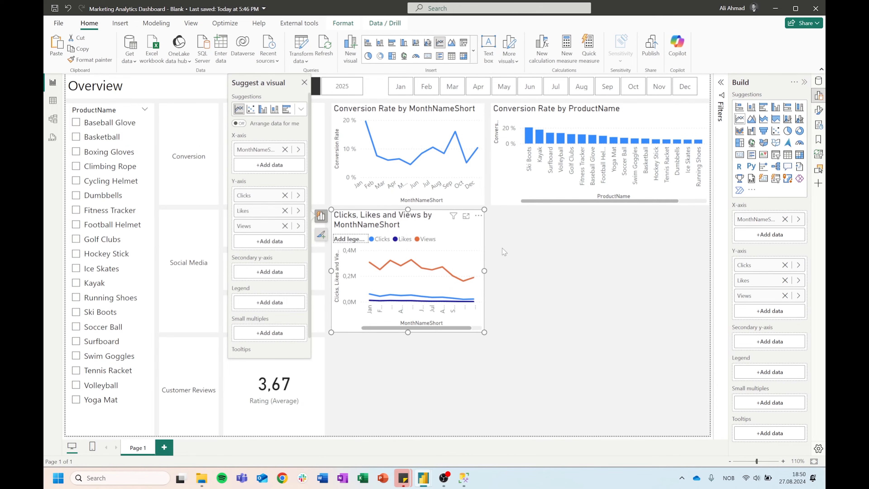
pyautogui.click(347, 237)
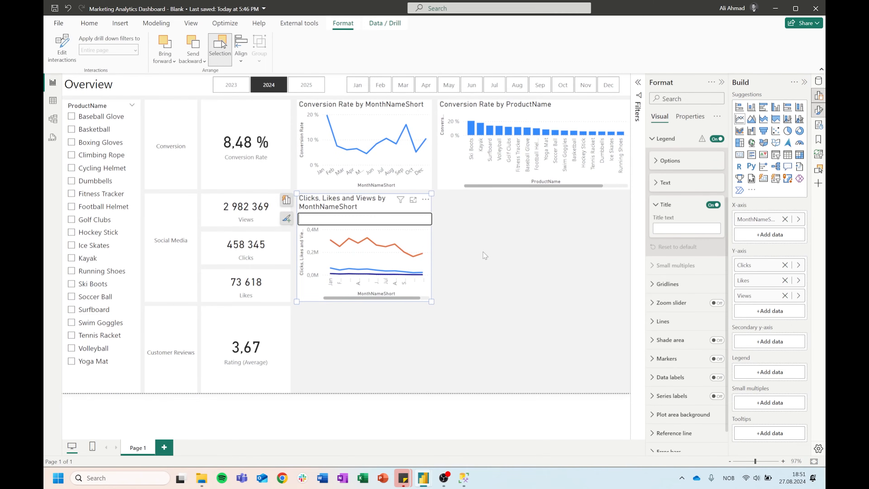
pyautogui.click(483, 252)
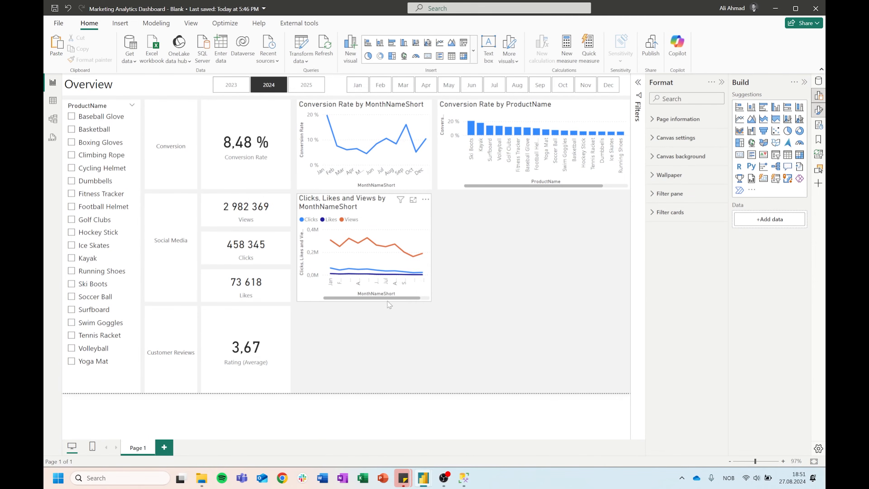
# Move the Clicks, Likes and Views line chart below the product conversion chart and widen it to the page edge
pyautogui.click(365, 205)
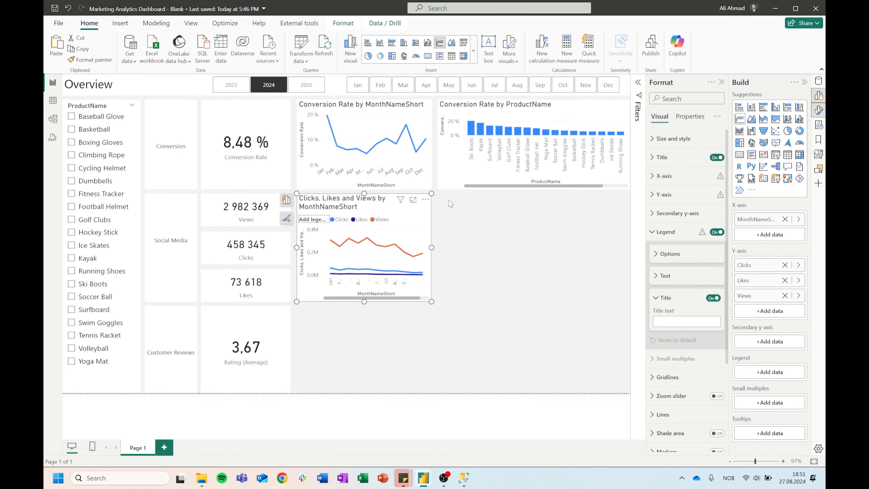
pyautogui.moveTo(332, 201); pyautogui.dragTo(472, 200)
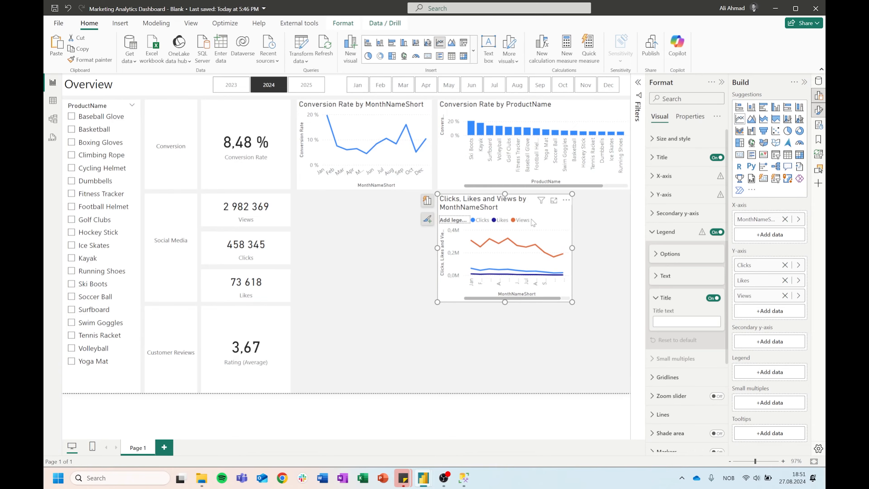
pyautogui.moveTo(572, 248); pyautogui.dragTo(798, 266)
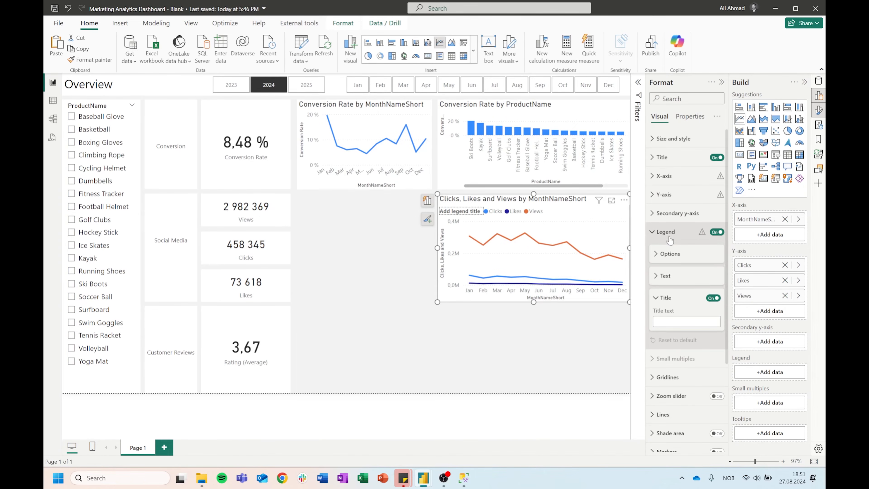
# Turn off the legend title of the Clicks, Likes and Views line chart
pyautogui.click(698, 234)
pyautogui.click(719, 239)
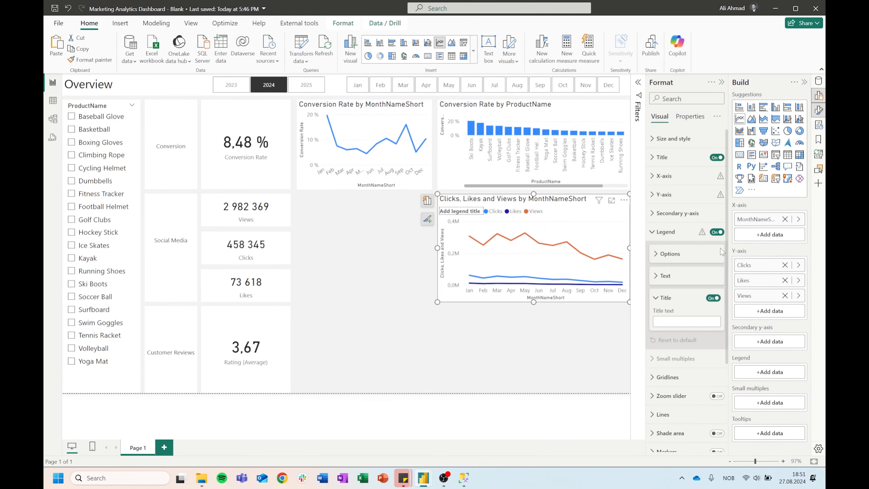
pyautogui.click(713, 299)
pyautogui.click(668, 234)
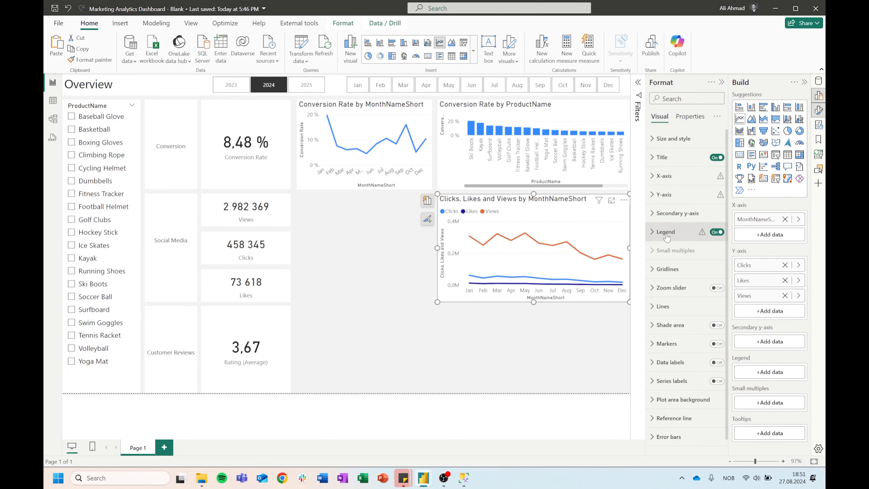
pyautogui.click(393, 259)
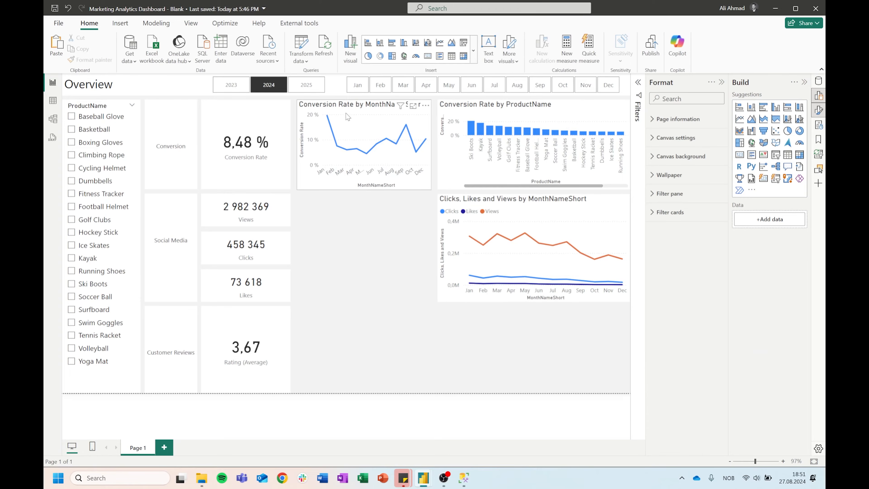
# Set the monthly conversion chart's title font size to 10 and turn on its data labels
pyautogui.click(351, 109)
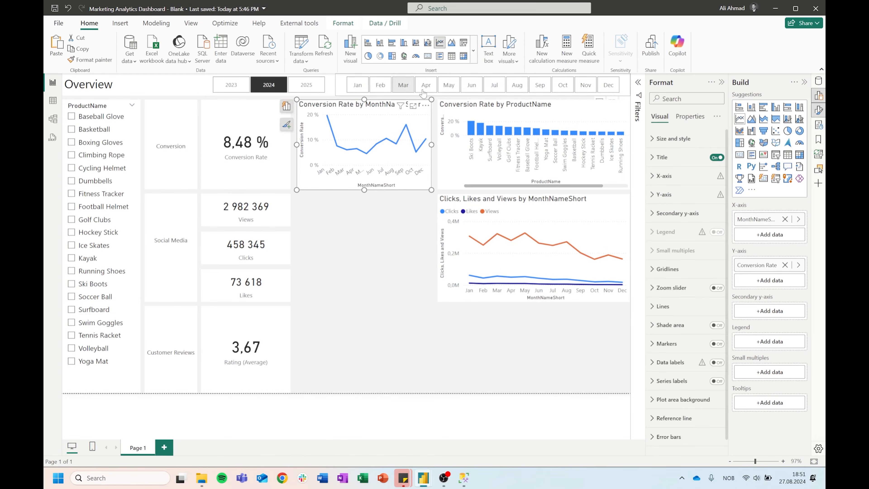
pyautogui.click(674, 141)
pyautogui.click(675, 142)
pyautogui.click(668, 158)
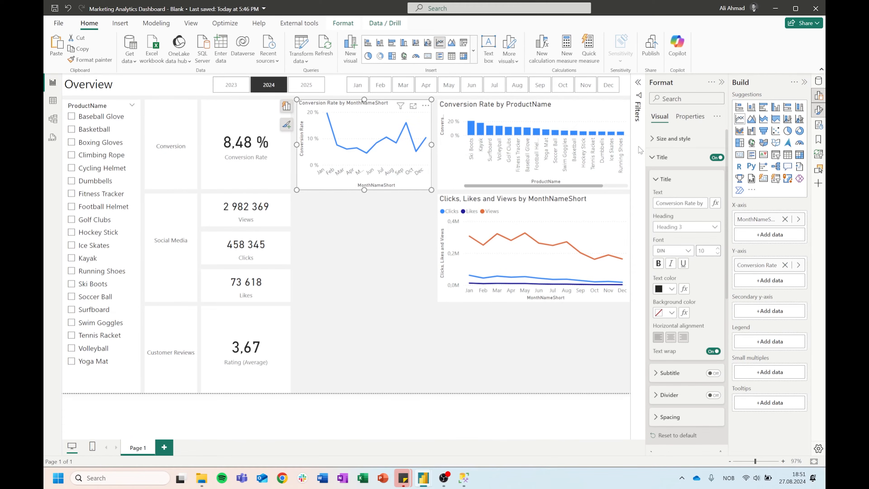
pyautogui.click(661, 160)
pyautogui.click(718, 362)
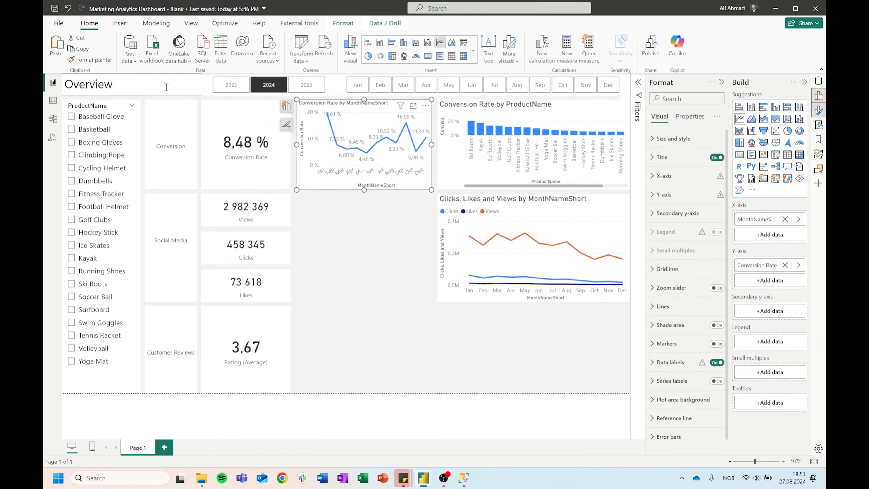
# Copy the monthly conversion chart's formatting onto the product conversion chart and turn off the product chart's data labels
pyautogui.click(89, 60)
pyautogui.click(569, 109)
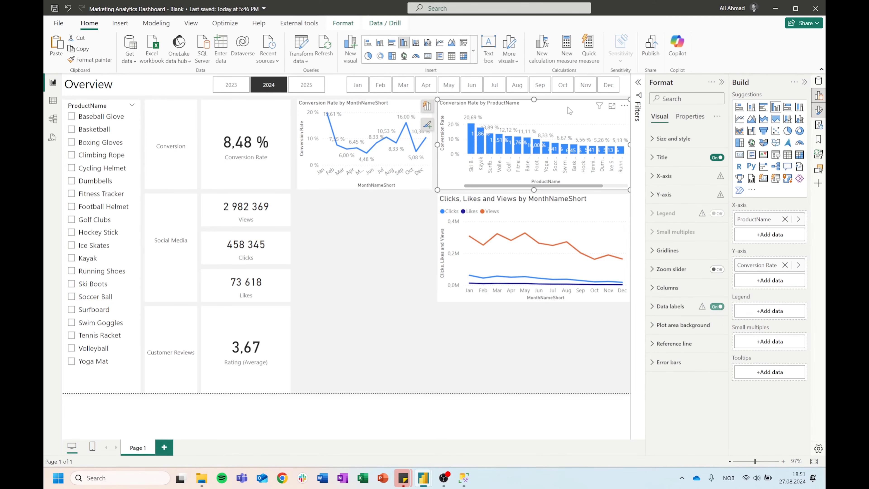
pyautogui.click(717, 306)
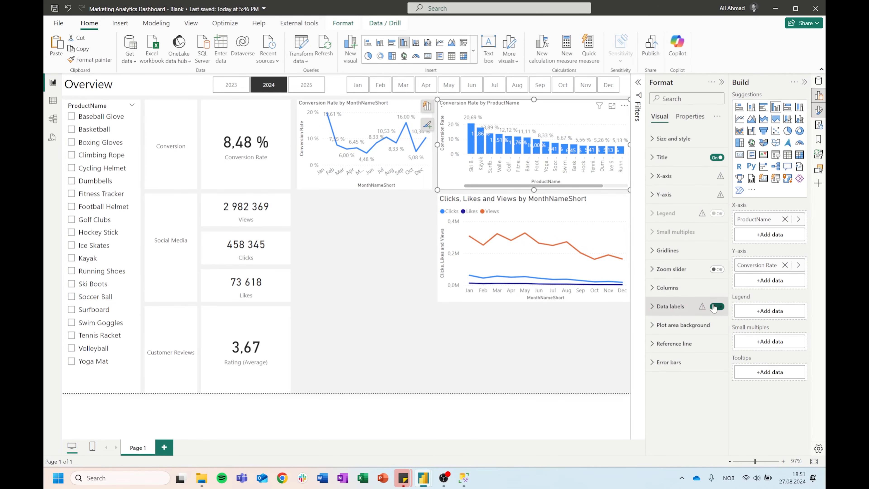
# Sort the product conversion chart in ascending order of Conversion Rate
pyautogui.click(624, 105)
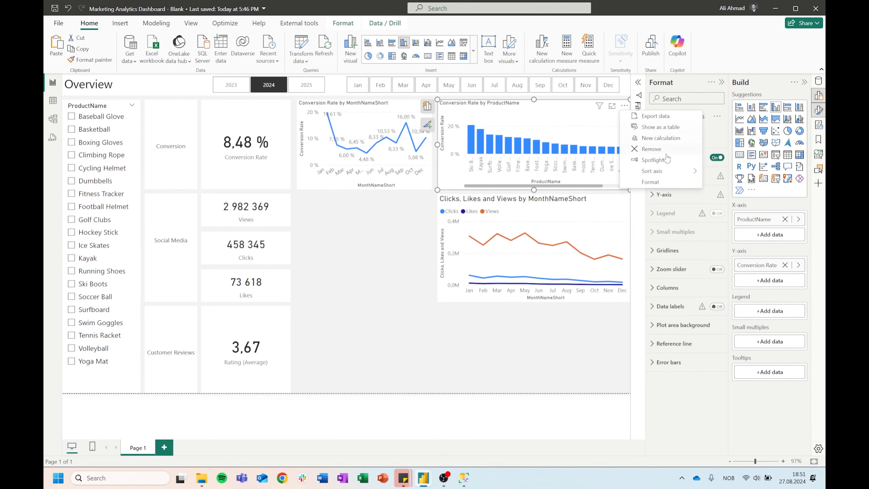
pyautogui.moveTo(670, 171)
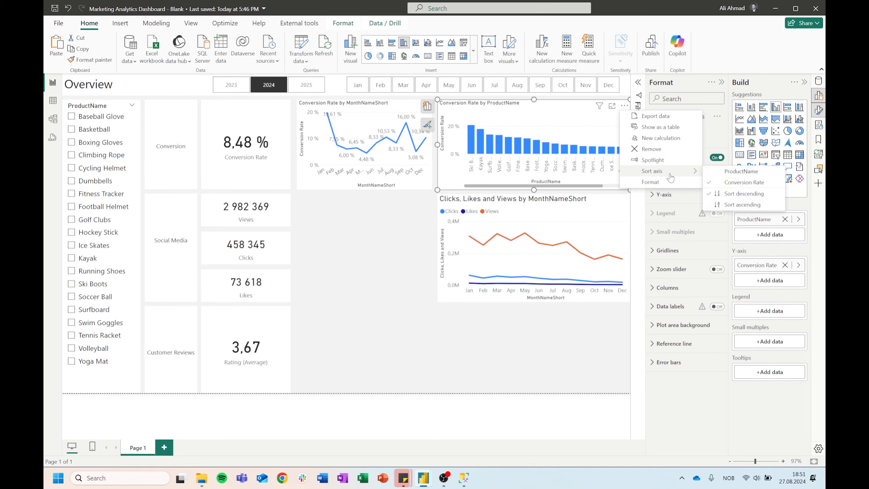
pyautogui.click(741, 204)
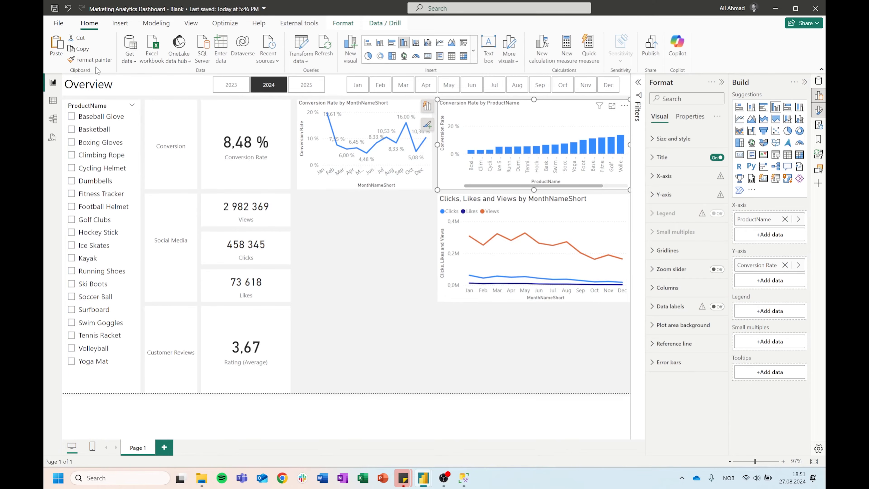
# Copy the product chart's formatting onto the Clicks, Likes and Views line chart and turn off its legend title
pyautogui.click(566, 217)
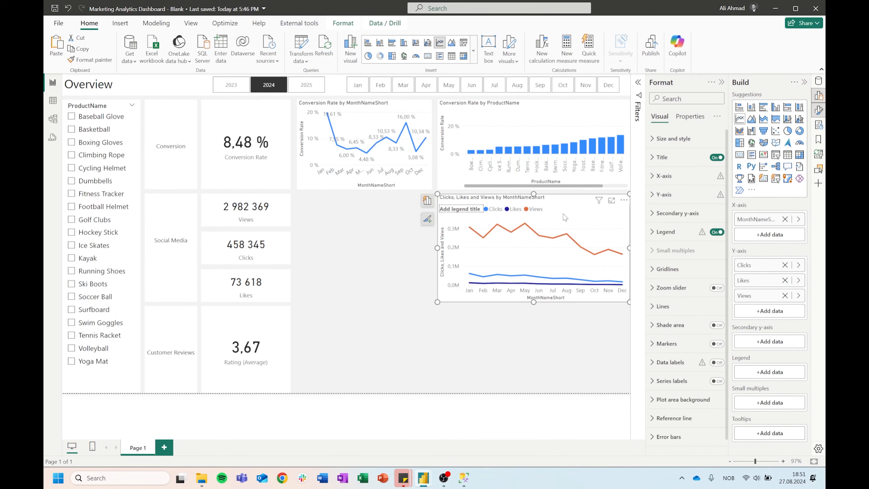
pyautogui.click(666, 231)
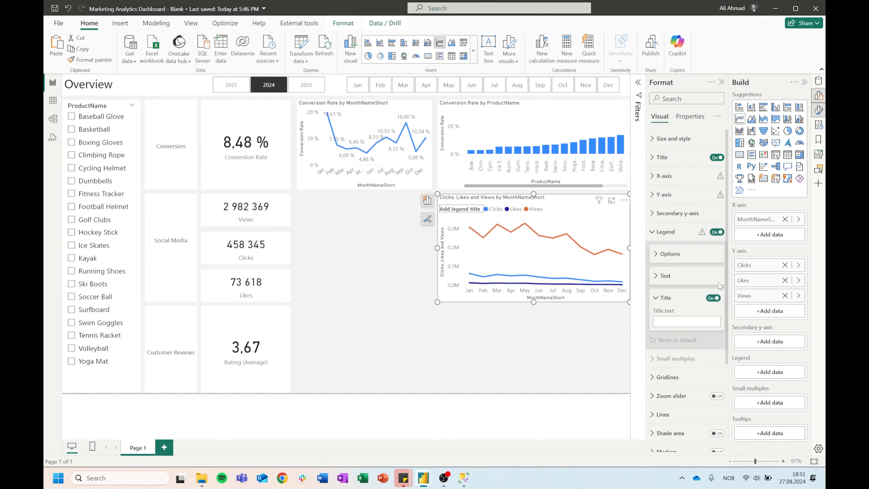
pyautogui.click(713, 298)
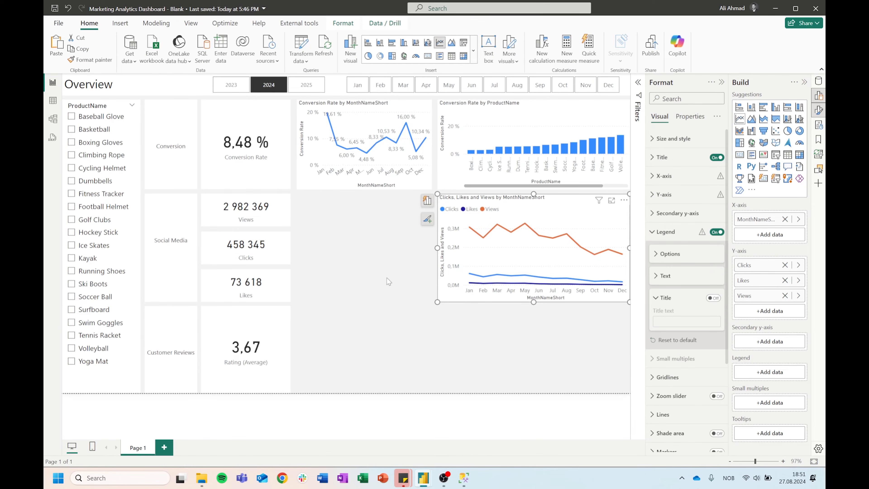
pyautogui.click(664, 232)
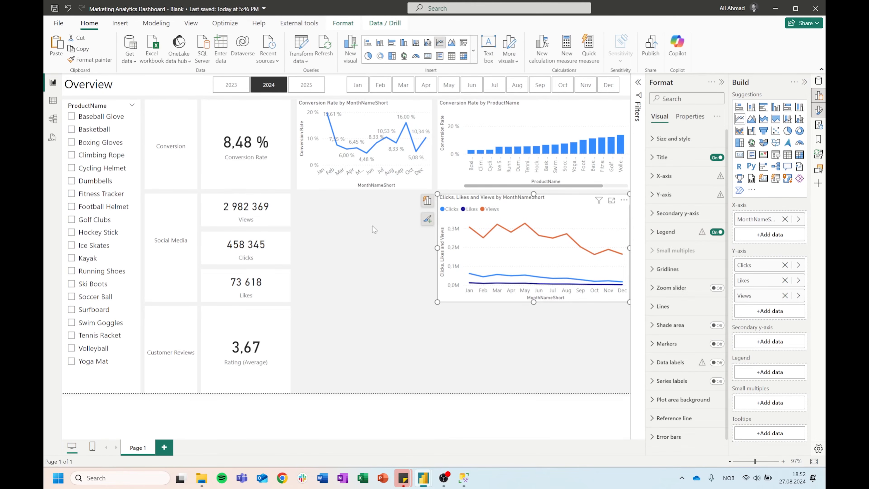
pyautogui.click(372, 225)
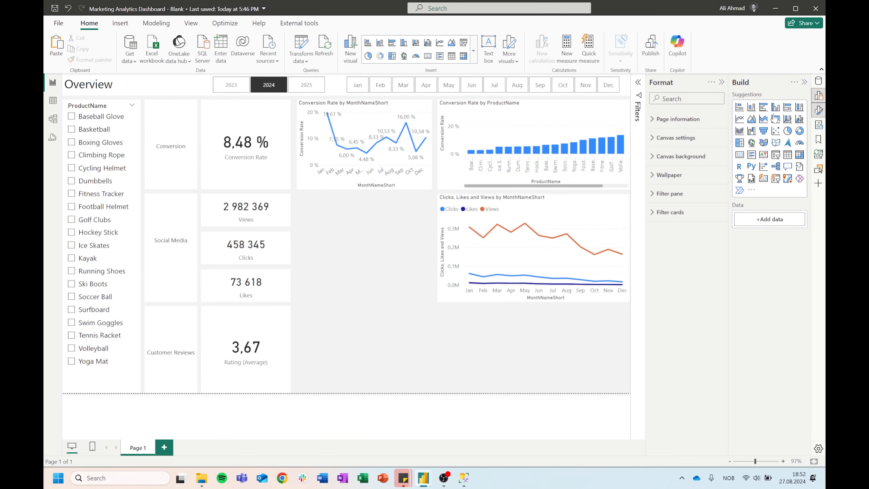
# Add a funnel chart between the Social Media cards and the line chart, matching the height of the Social Media row
pyautogui.click(765, 133)
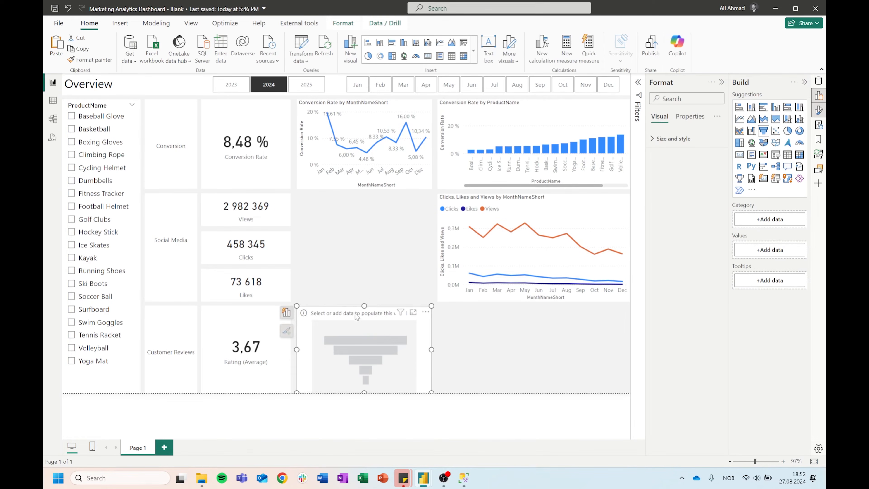
pyautogui.moveTo(348, 316); pyautogui.dragTo(348, 203)
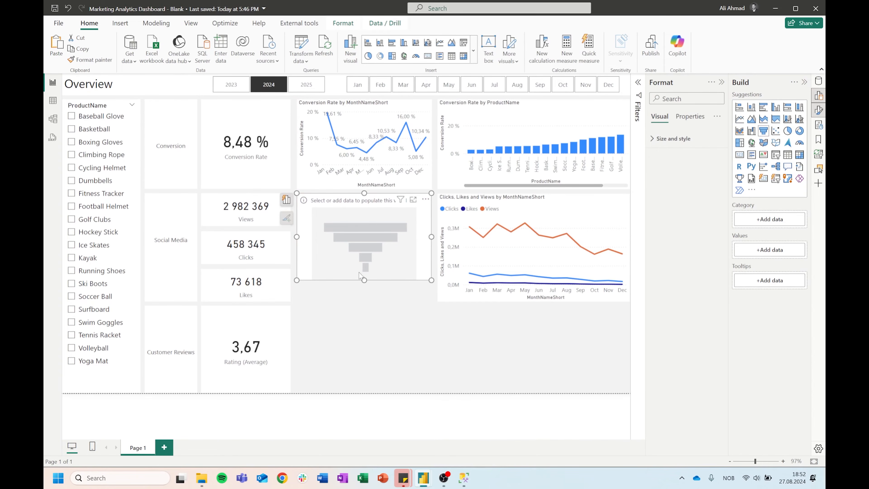
pyautogui.moveTo(363, 279); pyautogui.dragTo(374, 302)
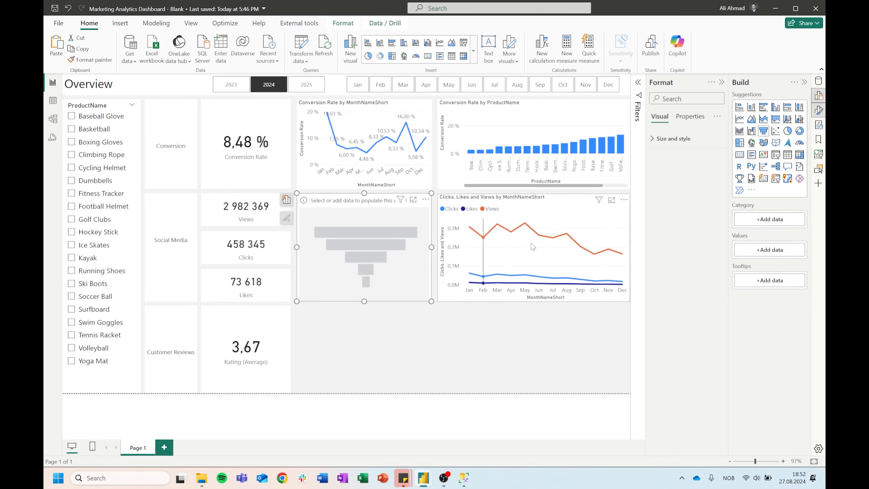
# Add the Views, Clicks and Likes measures, in that order, as the funnel chart's values
pyautogui.click(819, 81)
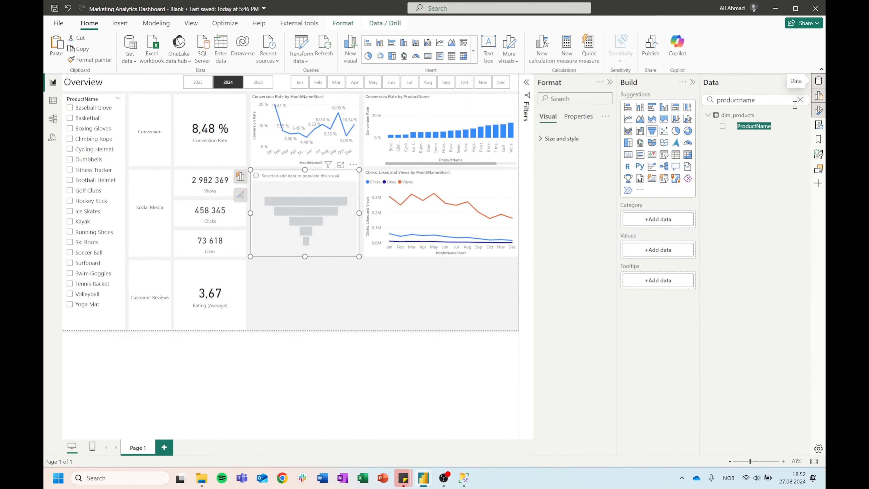
pyautogui.click(800, 100)
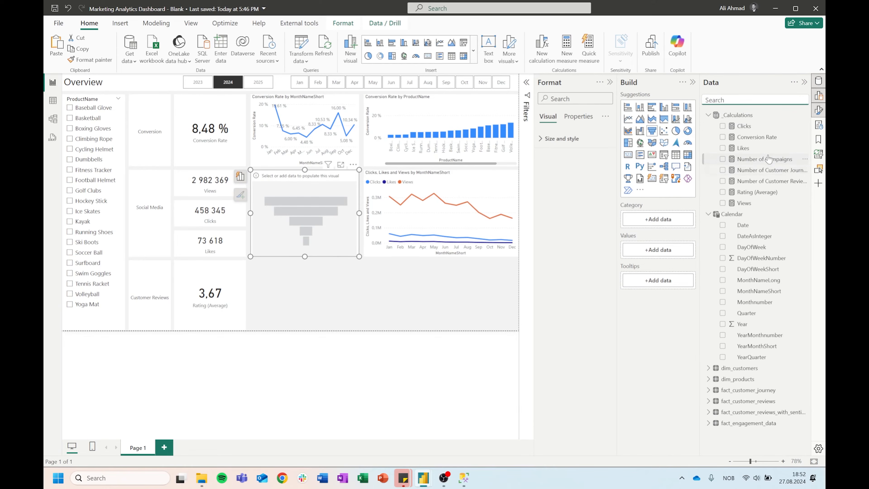
pyautogui.moveTo(744, 203); pyautogui.dragTo(658, 251)
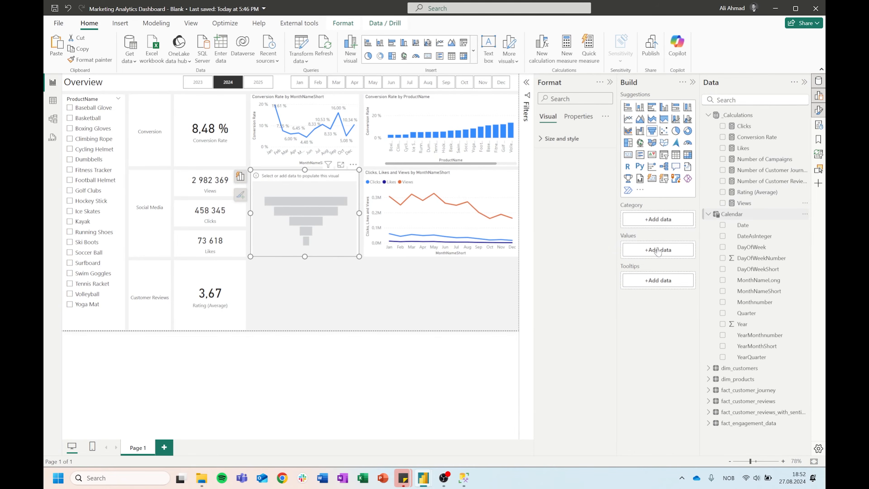
pyautogui.moveTo(748, 133); pyautogui.dragTo(659, 253)
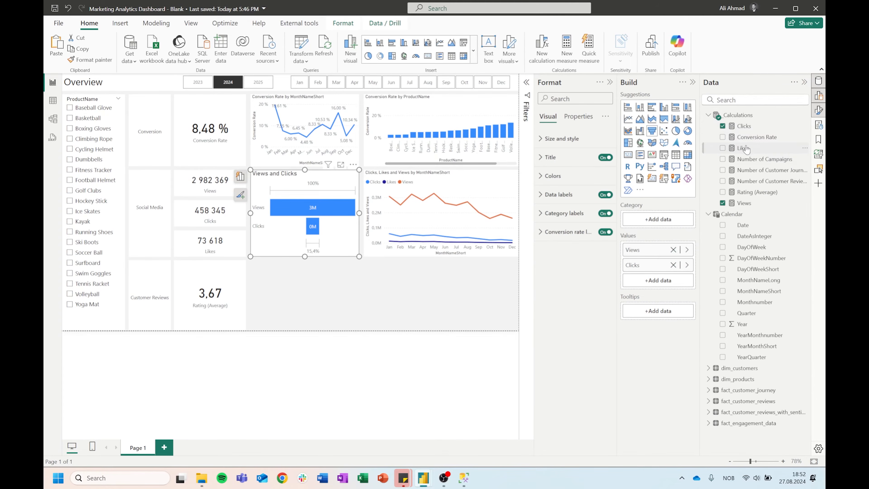
pyautogui.moveTo(746, 150); pyautogui.dragTo(658, 282)
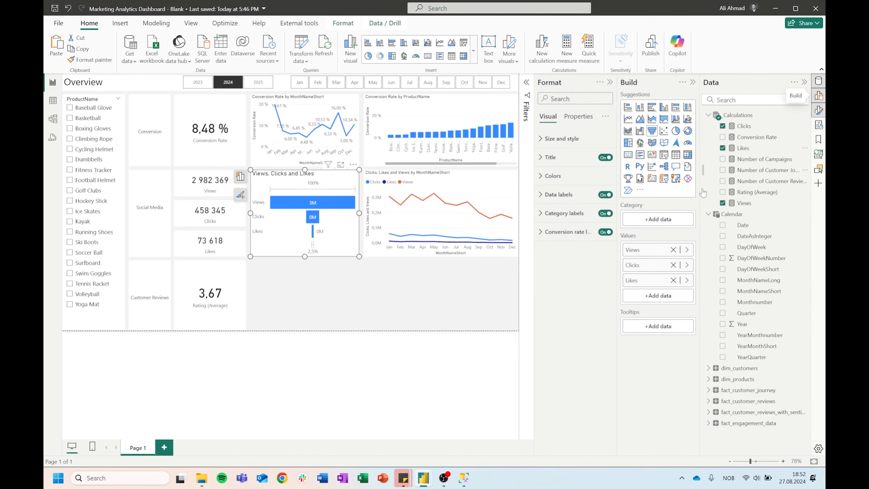
# Set the funnel chart's data label contents to Data value, percent of first, and show the category label options
pyautogui.click(572, 194)
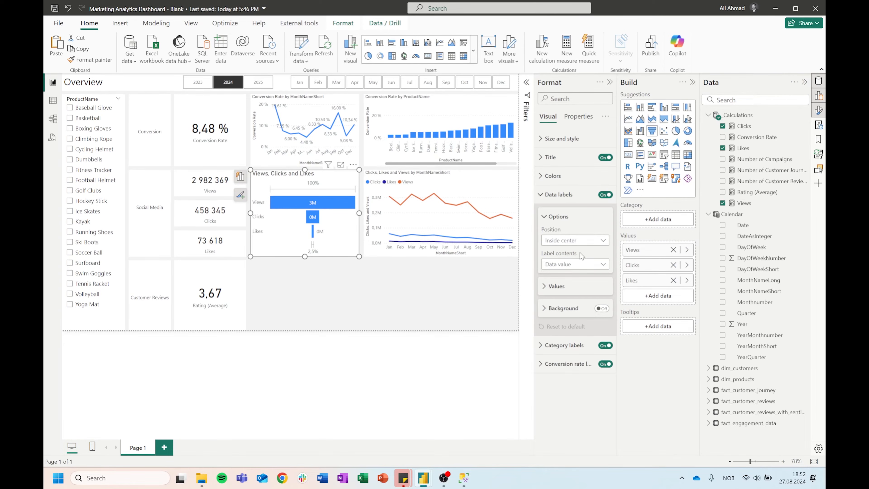
pyautogui.click(582, 264)
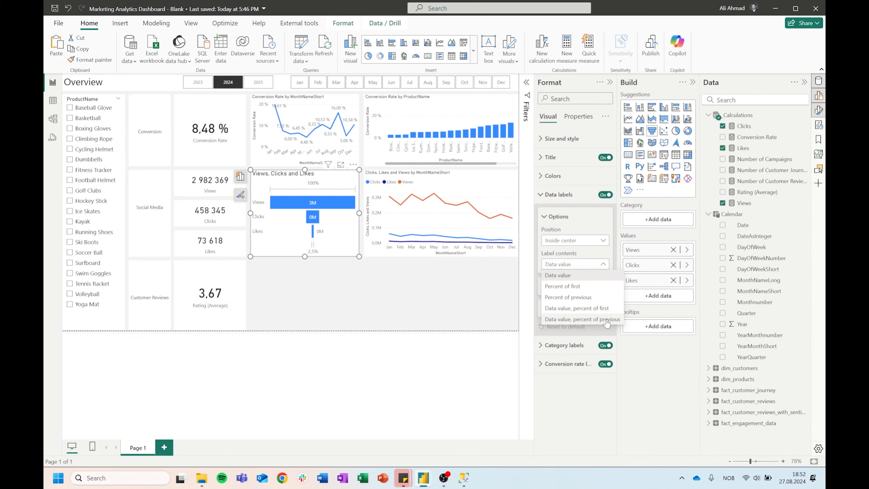
pyautogui.click(597, 308)
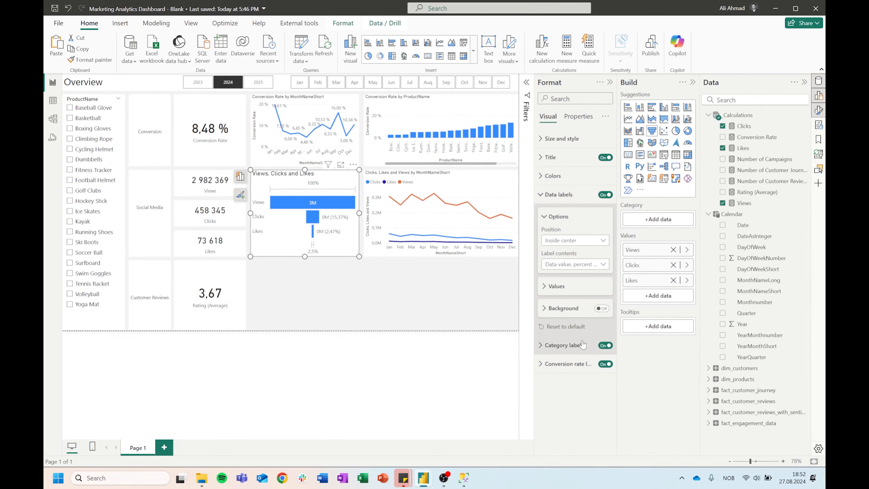
pyautogui.click(556, 346)
pyautogui.scroll(-1, 556, 346)
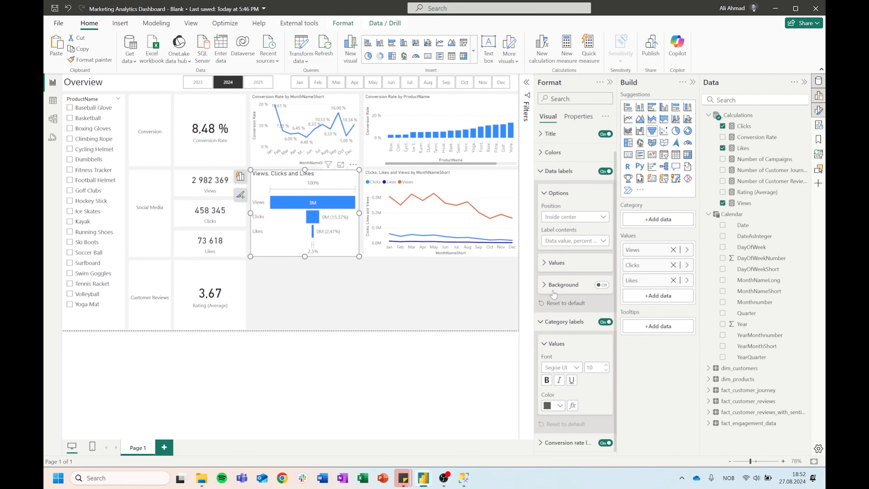
# Set the display units of the funnel chart's data label values to None
pyautogui.click(561, 322)
pyautogui.click(575, 365)
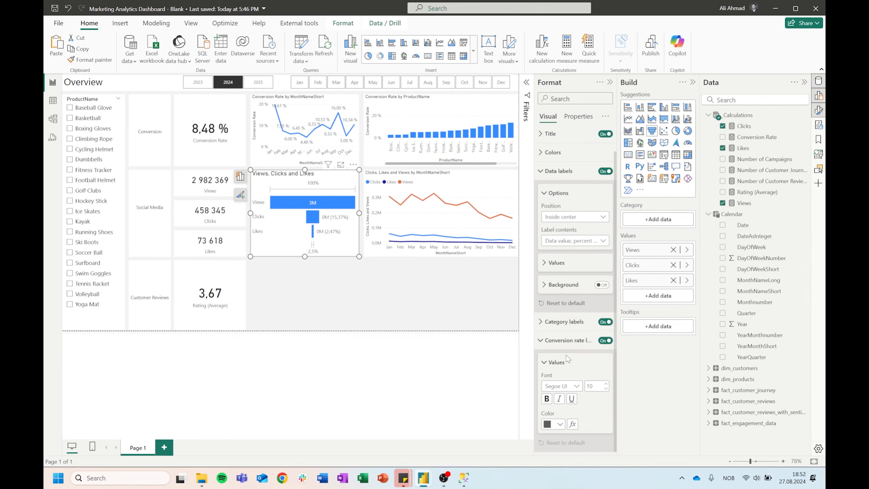
pyautogui.click(561, 344)
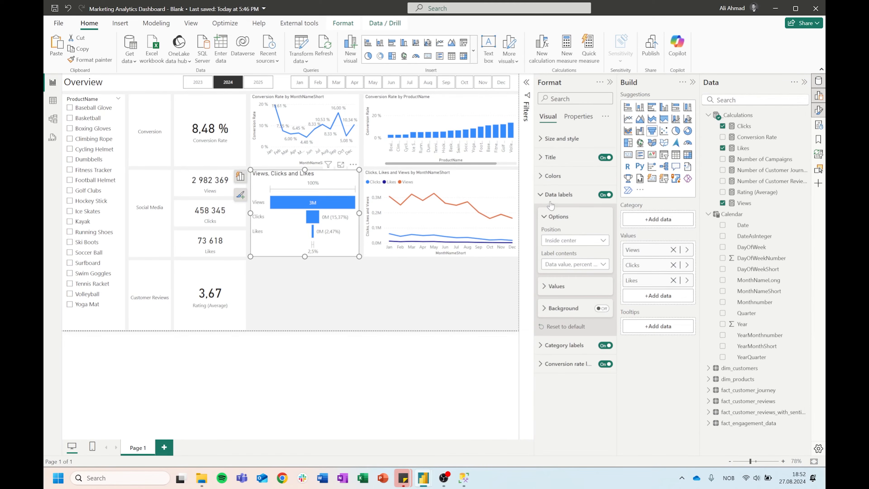
pyautogui.click(552, 195)
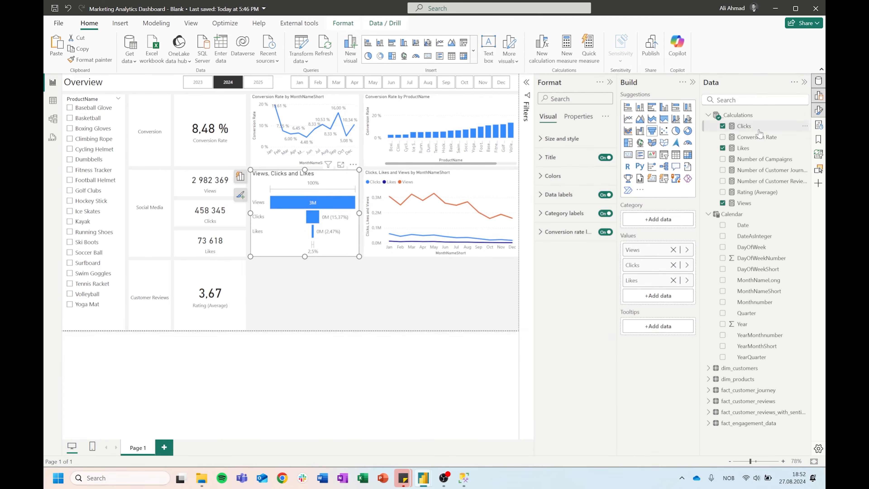
pyautogui.click(753, 126)
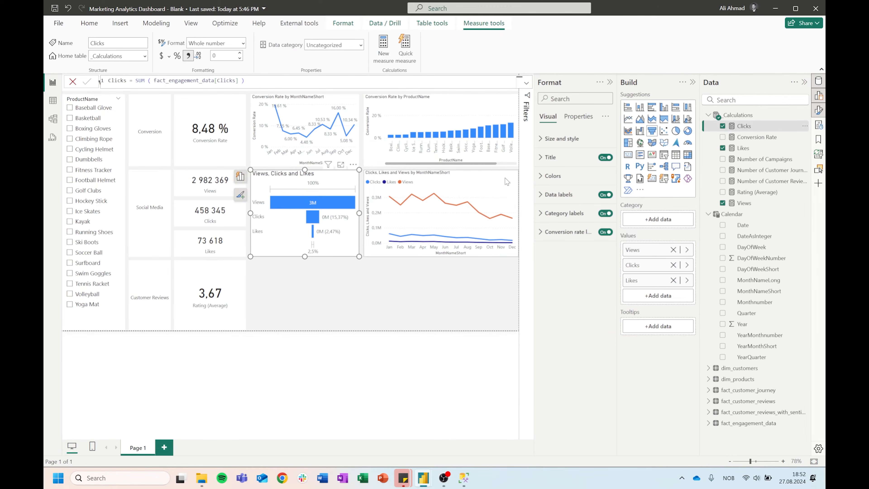
pyautogui.click(558, 194)
pyautogui.click(575, 270)
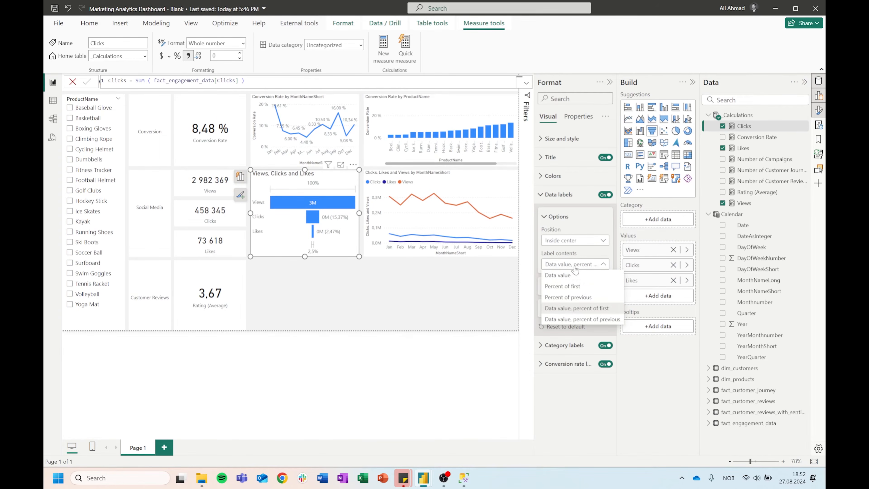
pyautogui.click(583, 284)
pyautogui.click(571, 292)
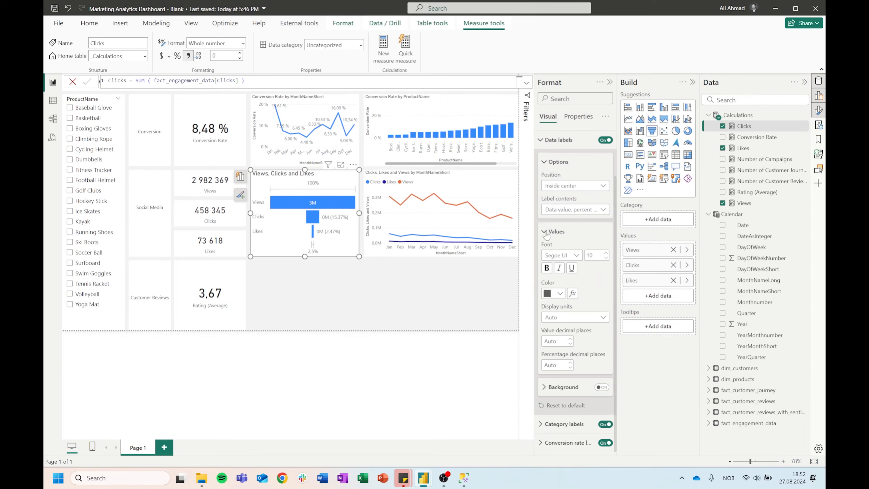
pyautogui.click(563, 320)
pyautogui.click(555, 333)
pyautogui.click(347, 290)
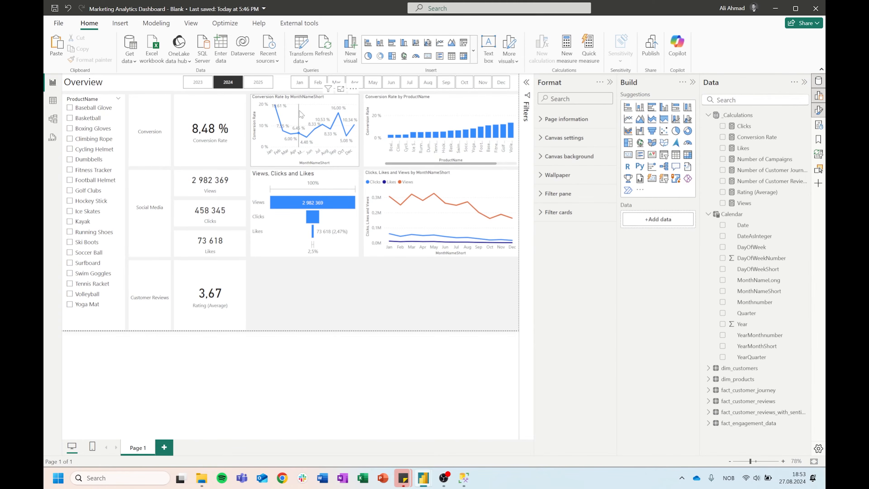
# Duplicate the monthly Conversion Rate line chart into the Customer Reviews row and replace its Y-axis measure with Rating (Average)
pyautogui.click(300, 98)
pyautogui.hotkey('ctrl', 'c')
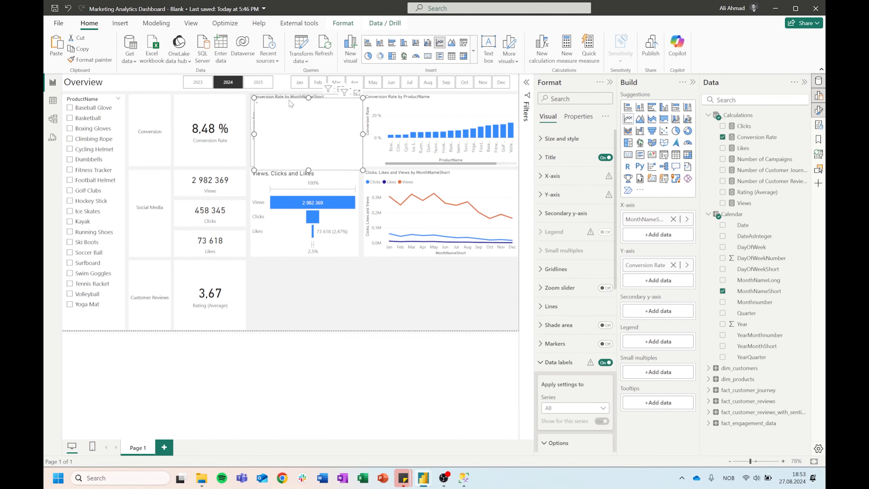
pyautogui.hotkey('ctrl', 'v')
pyautogui.moveTo(306, 333); pyautogui.dragTo(283, 327)
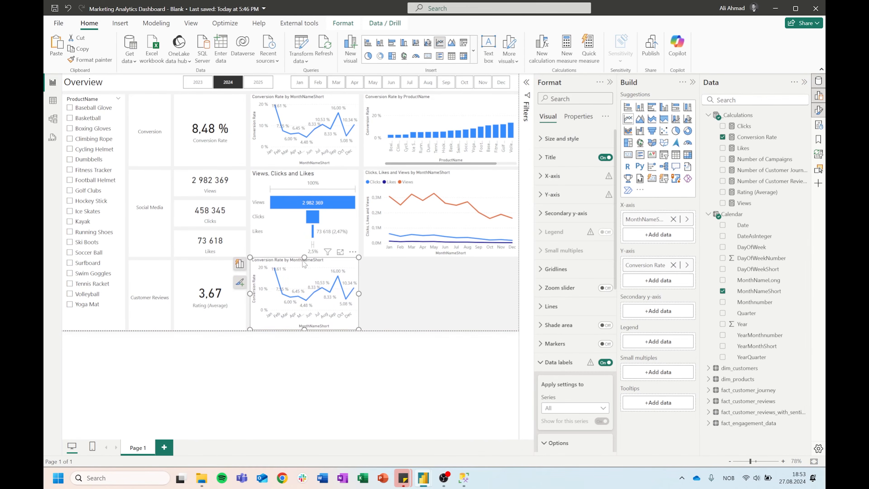
pyautogui.moveTo(305, 264); pyautogui.dragTo(291, 264)
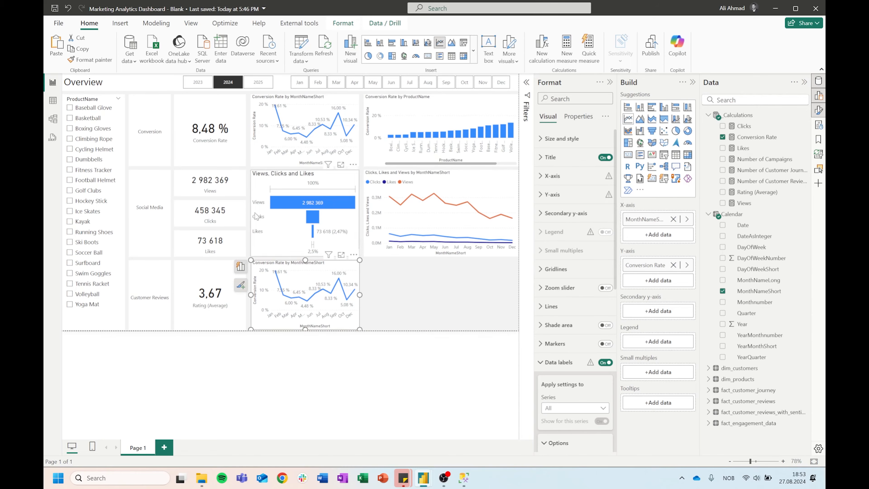
pyautogui.click(674, 265)
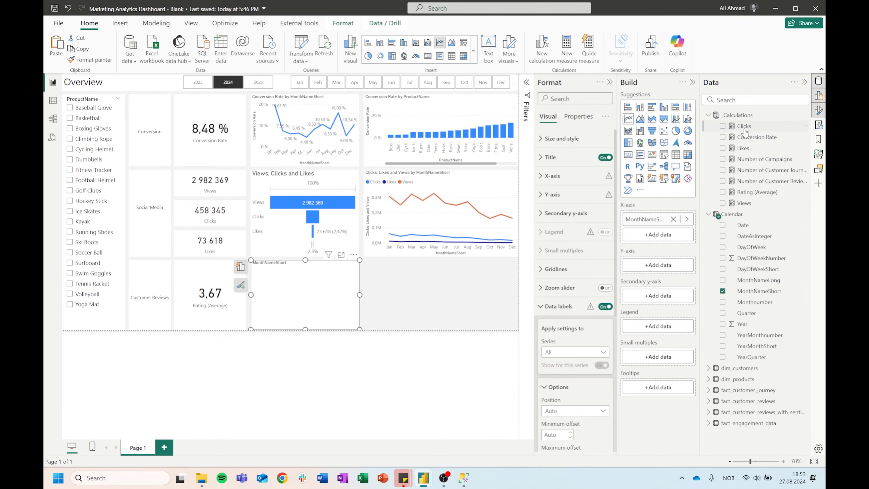
pyautogui.moveTo(757, 192); pyautogui.dragTo(657, 266)
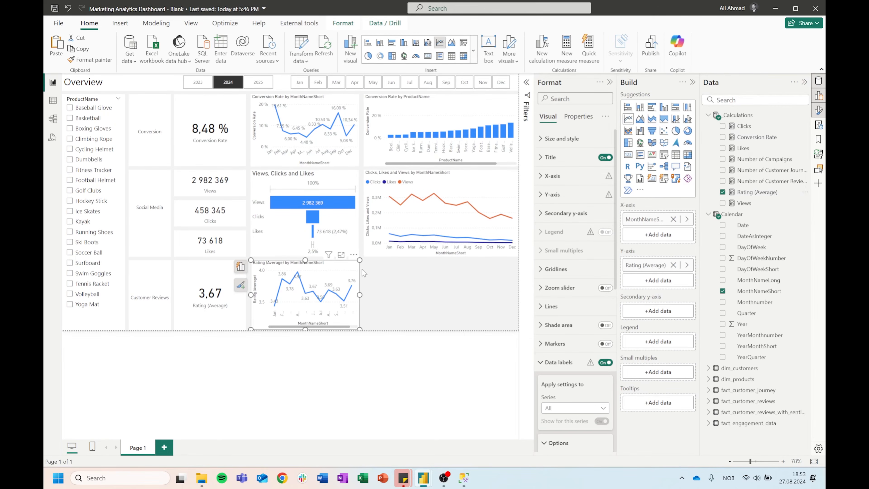
# Copy the Clicks, Likes and Views chart's formatting onto the monthly Rating (Average) chart, widen it slightly and shift it toward the rating card
pyautogui.click(430, 176)
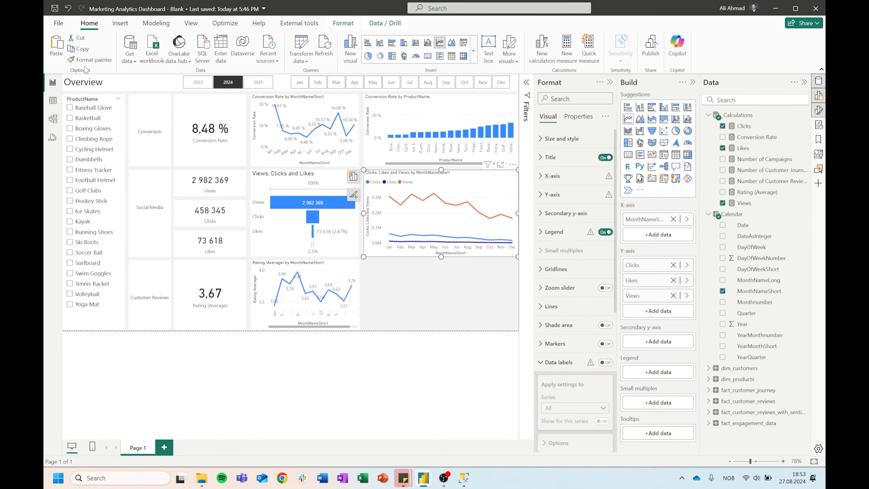
pyautogui.click(90, 60)
pyautogui.click(272, 278)
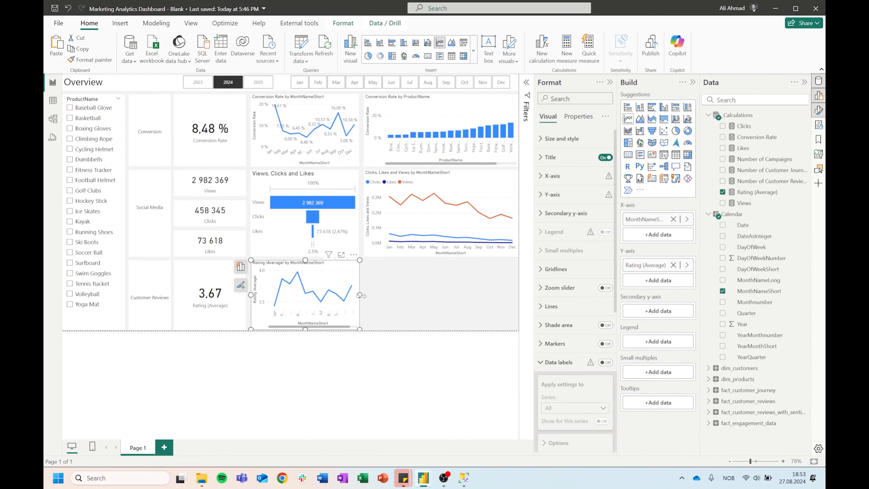
pyautogui.moveTo(360, 295); pyautogui.dragTo(365, 299)
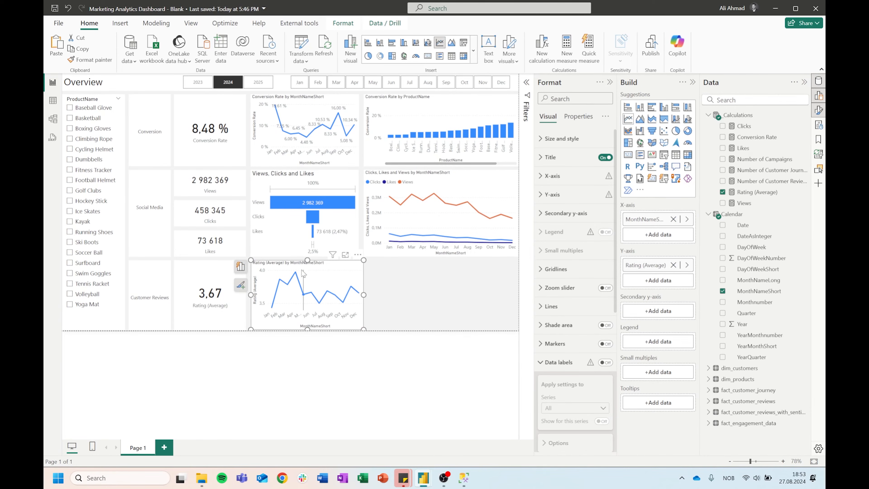
pyautogui.moveTo(301, 269); pyautogui.dragTo(280, 276)
# Narrow the Rating, Likes, Clicks, Views and Conversion Rate cards slightly to a common right edge
pyautogui.click(223, 310)
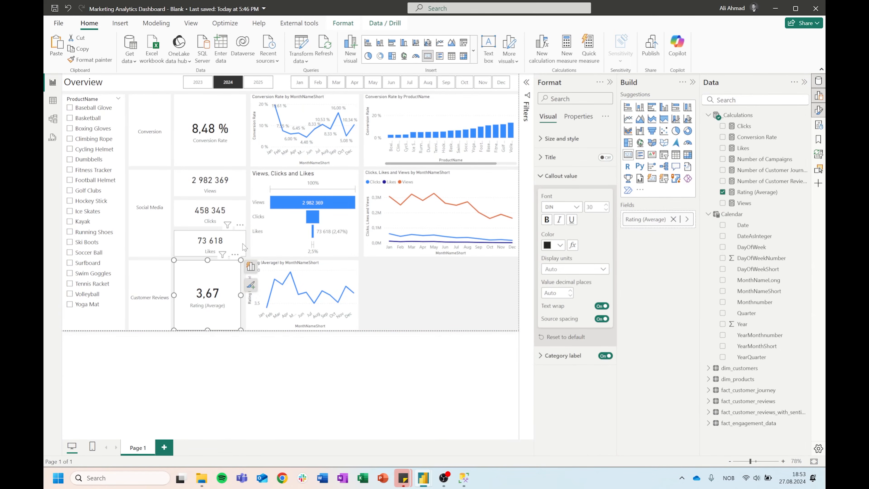
pyautogui.moveTo(245, 243); pyautogui.dragTo(242, 244)
pyautogui.click(243, 218)
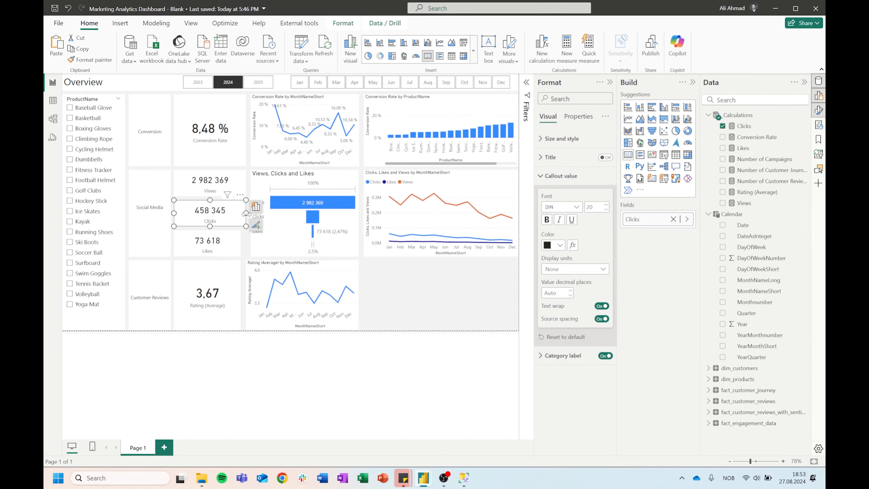
pyautogui.moveTo(245, 213); pyautogui.dragTo(241, 214)
pyautogui.click(244, 182)
pyautogui.moveTo(244, 184); pyautogui.dragTo(241, 188)
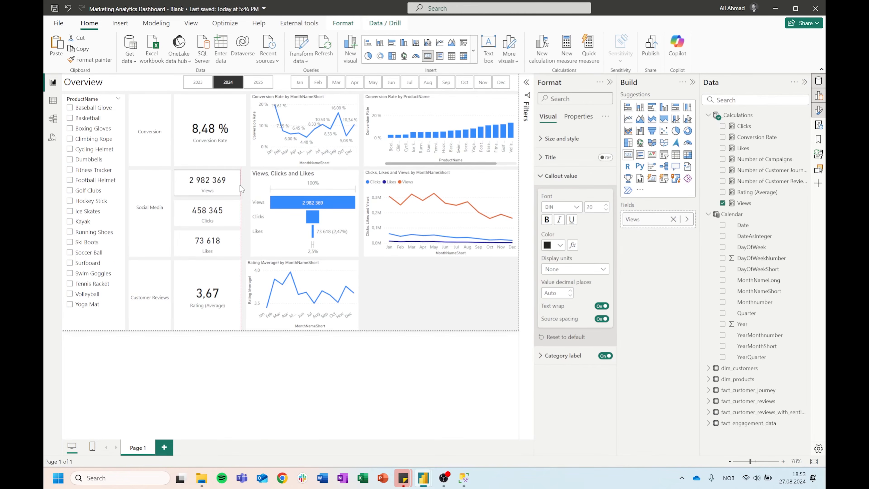
pyautogui.click(245, 134)
pyautogui.moveTo(244, 129); pyautogui.dragTo(263, 137)
# Widen the monthly Conversion Rate chart and the funnel chart toward the cards, aligning them with the monthly rating chart
pyautogui.click(255, 131)
pyautogui.moveTo(352, 131); pyautogui.dragTo(357, 130)
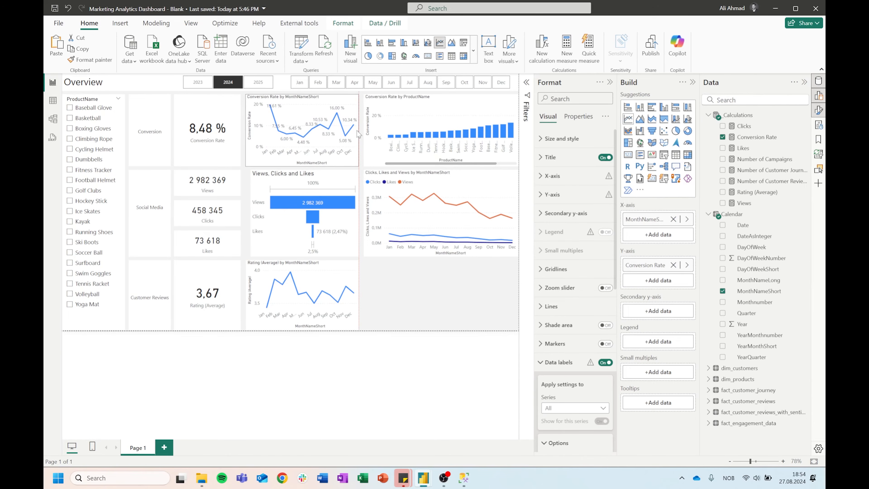
pyautogui.click(274, 221)
pyautogui.moveTo(250, 212); pyautogui.dragTo(245, 212)
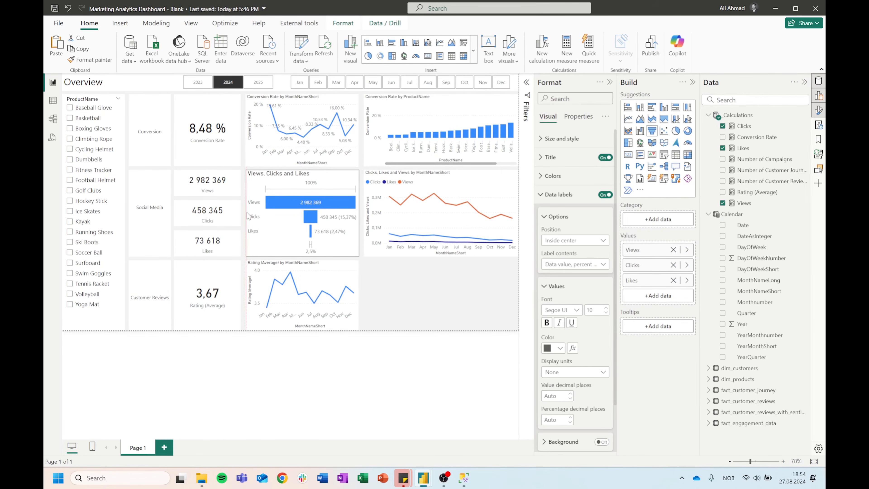
pyautogui.click(248, 295)
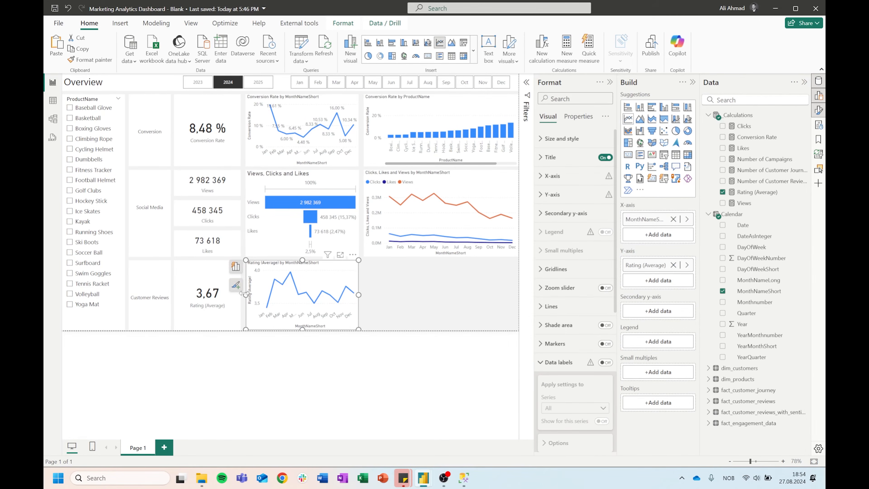
pyautogui.click(422, 298)
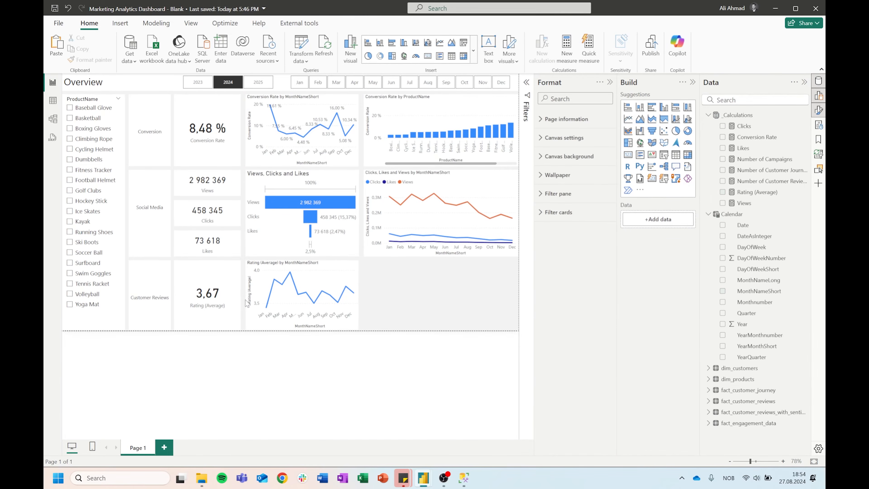
# Duplicate the monthly Rating (Average) chart beneath the Clicks, Likes and Views chart and widen the copy to match it
pyautogui.click(308, 268)
pyautogui.hotkey('ctrl', 'c')
pyautogui.hotkey('ctrl', 'v')
pyautogui.moveTo(404, 284); pyautogui.dragTo(396, 284)
pyautogui.moveTo(477, 297); pyautogui.dragTo(518, 296)
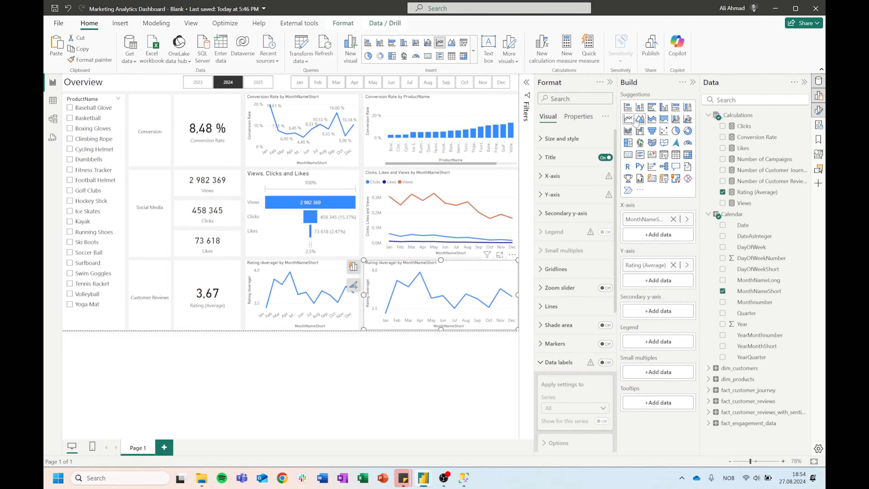
# Change the copied rating chart to a clustered column chart and replace its X-axis field with ProductName
pyautogui.click(664, 107)
pyautogui.click(731, 99)
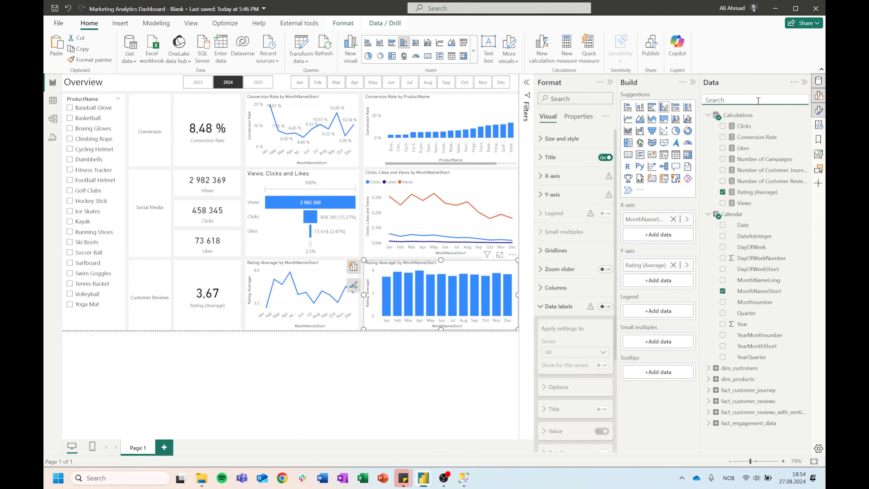
pyautogui.write('productNam')
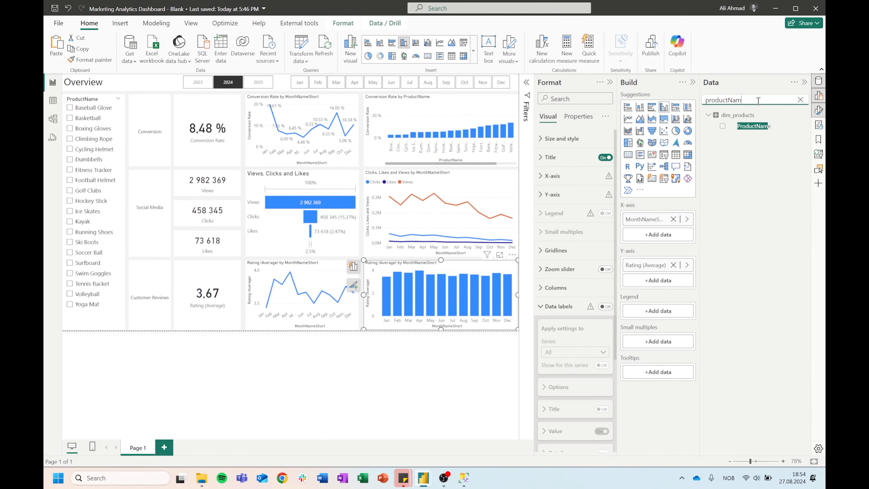
pyautogui.moveTo(760, 130); pyautogui.dragTo(675, 230)
pyautogui.click(673, 234)
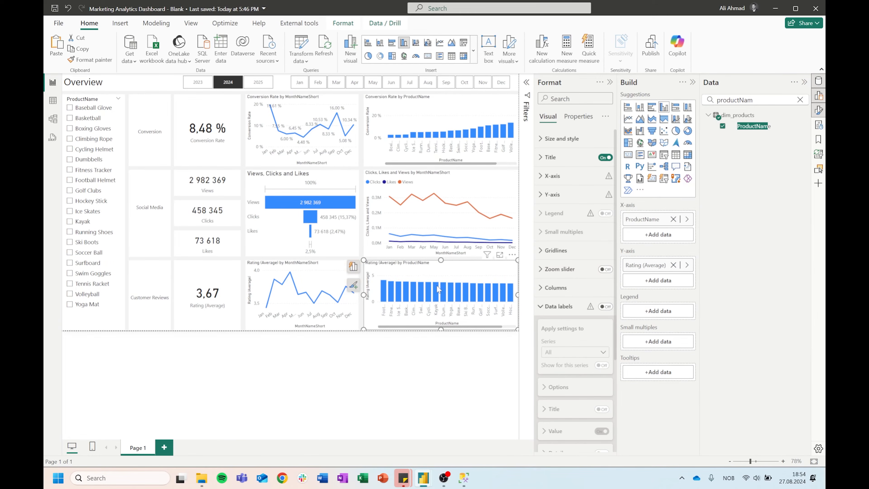
# Collapse the side panes to view the whole Overview page
pyautogui.click(804, 83)
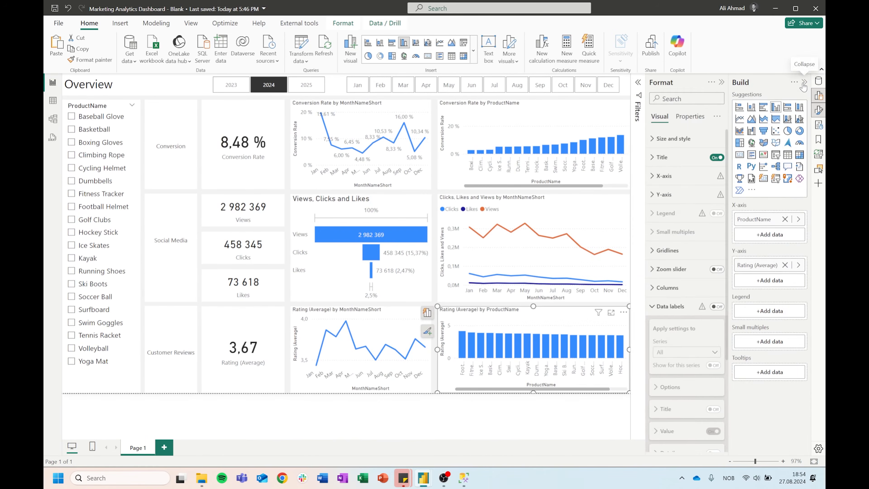
pyautogui.click(804, 83)
pyautogui.click(804, 82)
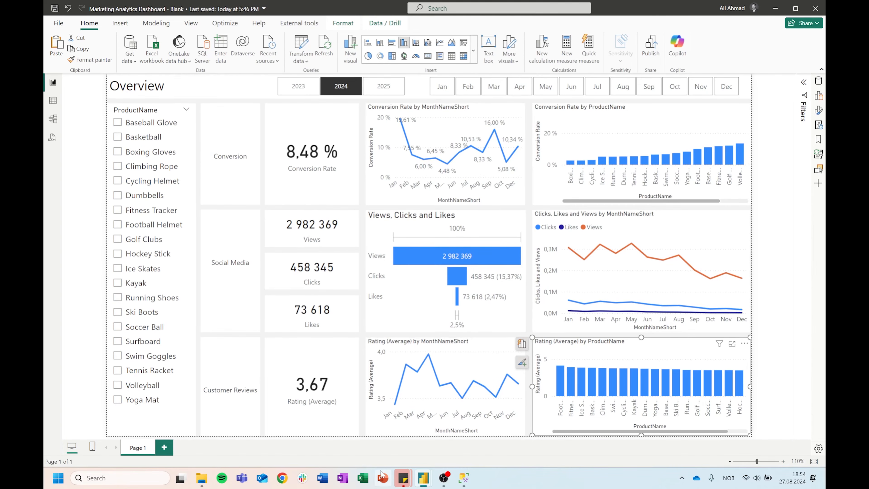
# Set the font size of the X-axis and Y-axis values to 8 on the Rating (Average) by ProductName chart
pyautogui.click(819, 96)
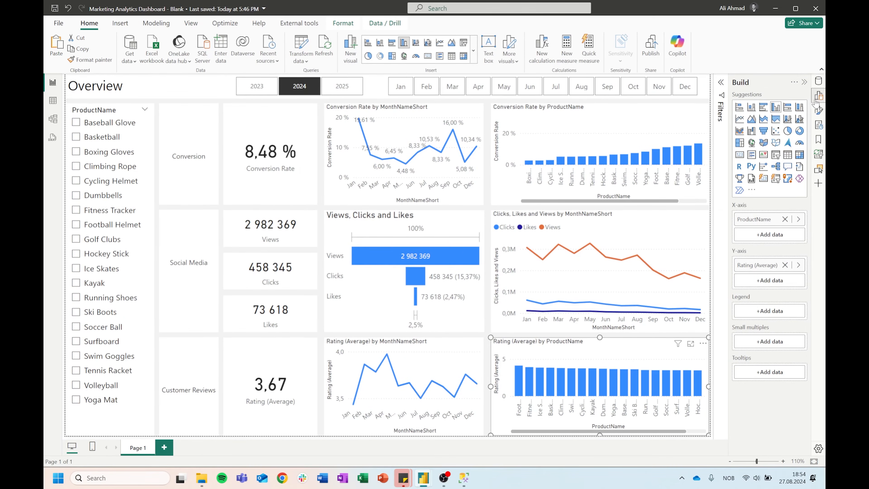
pyautogui.click(819, 112)
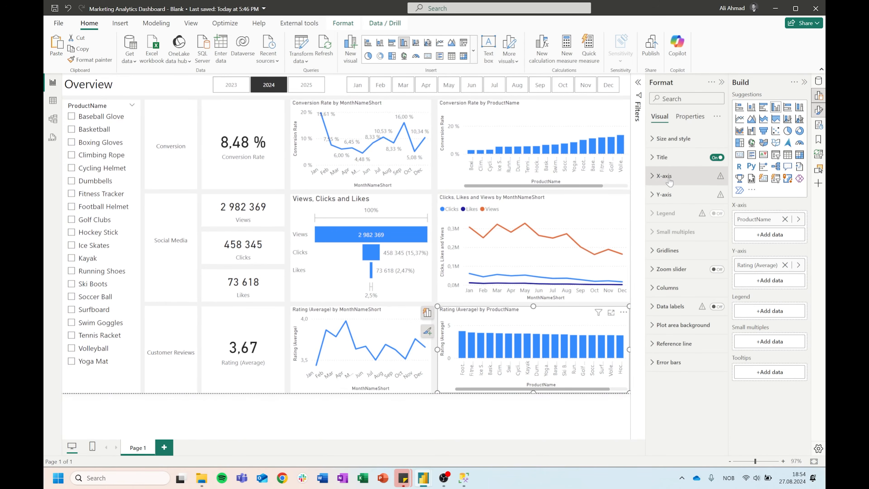
pyautogui.click(717, 224)
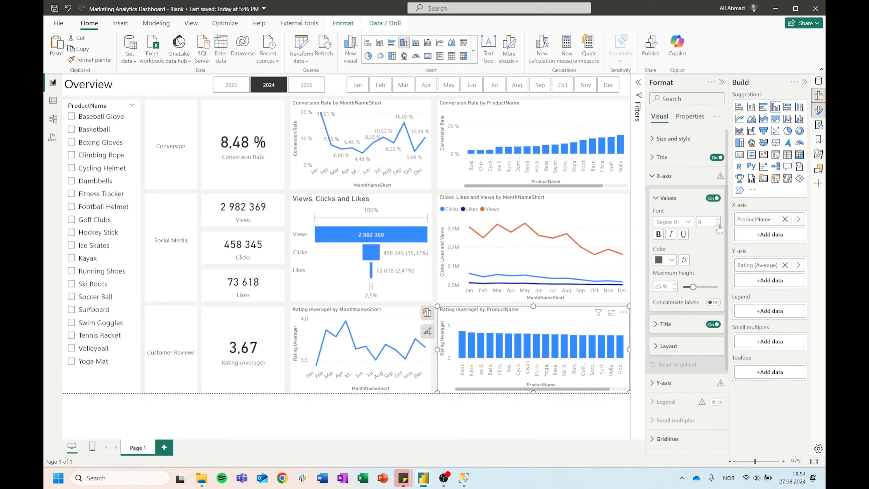
pyautogui.click(668, 177)
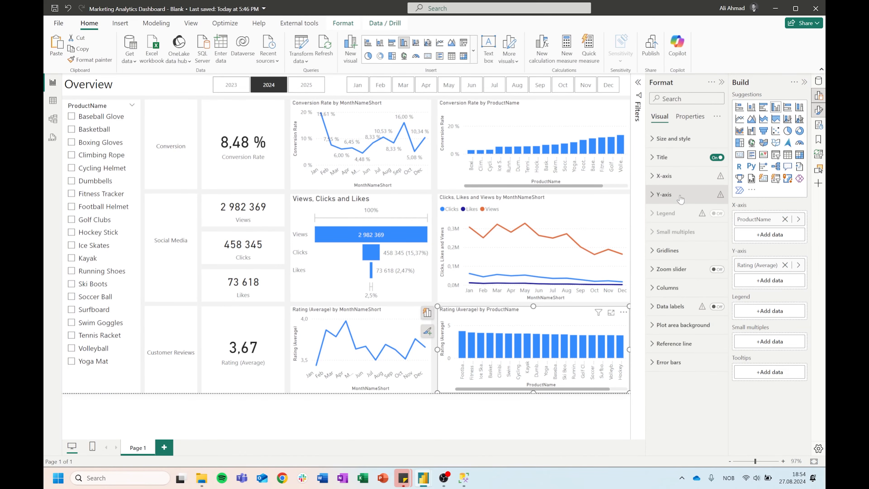
pyautogui.click(664, 194)
pyautogui.click(673, 311)
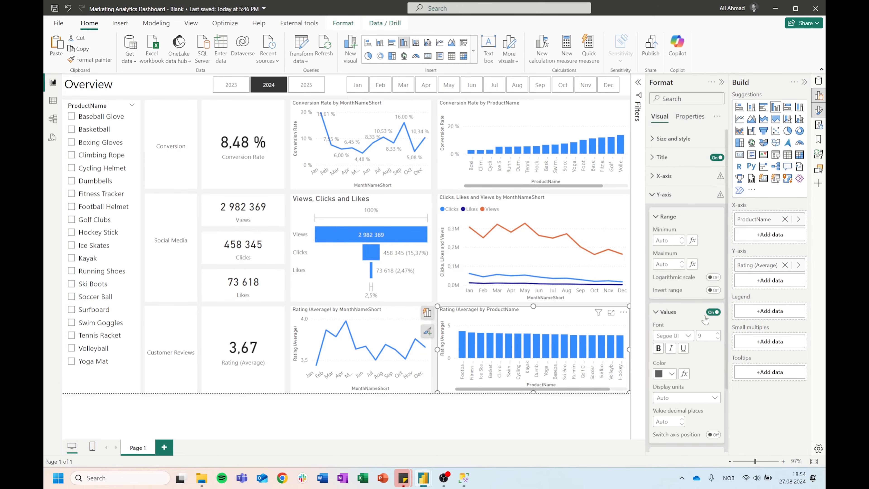
pyautogui.scroll(-2, 714, 303)
pyautogui.click(718, 292)
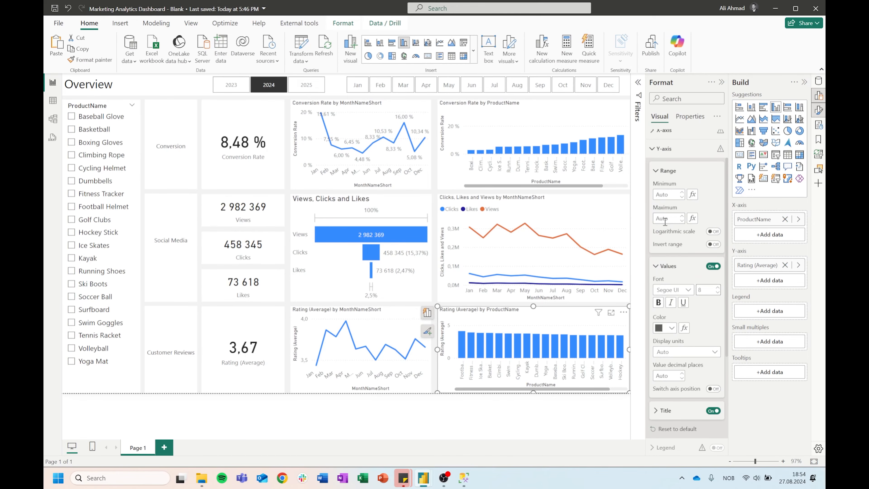
pyautogui.click(667, 149)
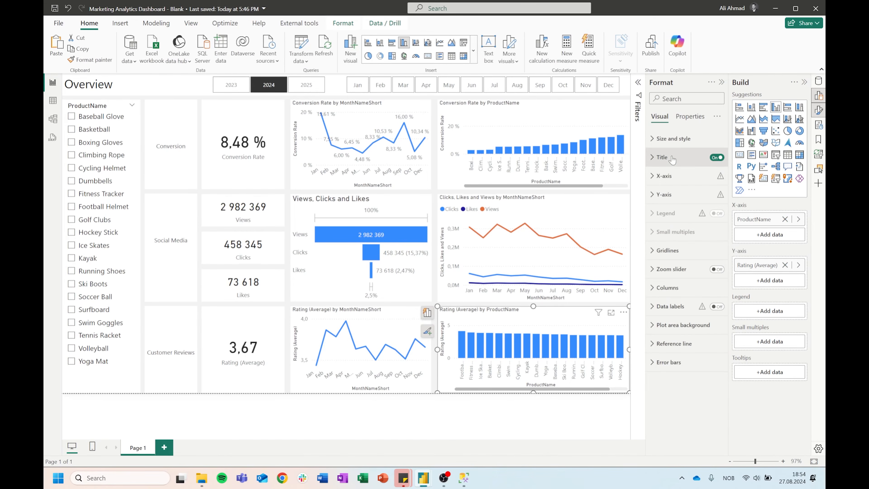
# Set the X-axis label maximum height to 50% on the Rating (Average) by ProductName and Conversion Rate by ProductName charts
pyautogui.click(673, 178)
pyautogui.moveTo(693, 287); pyautogui.dragTo(717, 287)
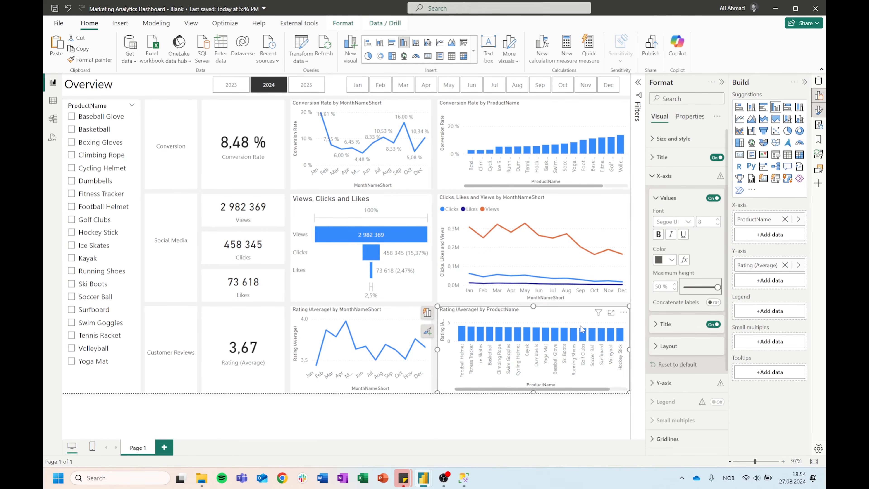
pyautogui.click(543, 130)
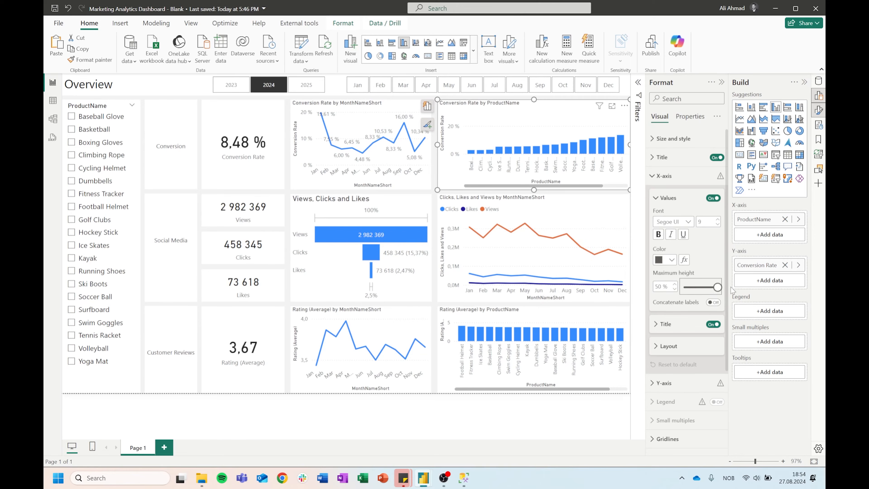
pyautogui.click(820, 96)
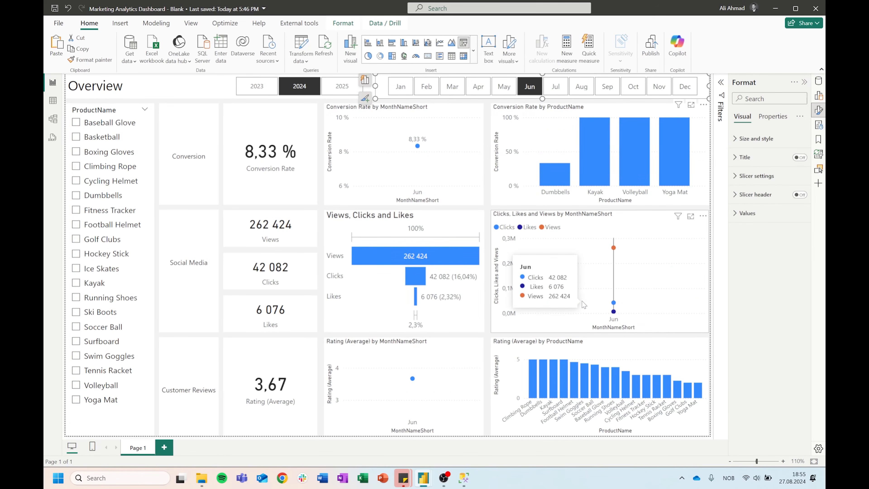
# With the month slicer filtered to Apr, sort the Rating (Average) by ProductName chart ascending, then clear the month filter
pyautogui.click(502, 87)
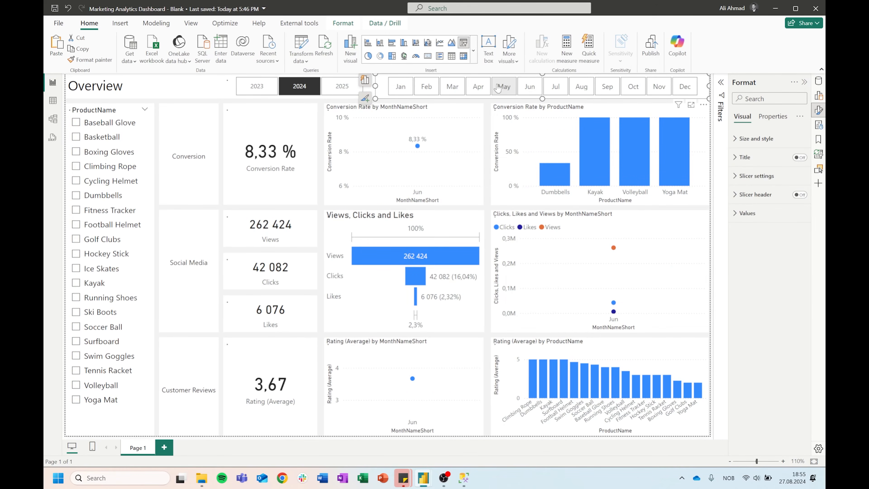
pyautogui.click(479, 88)
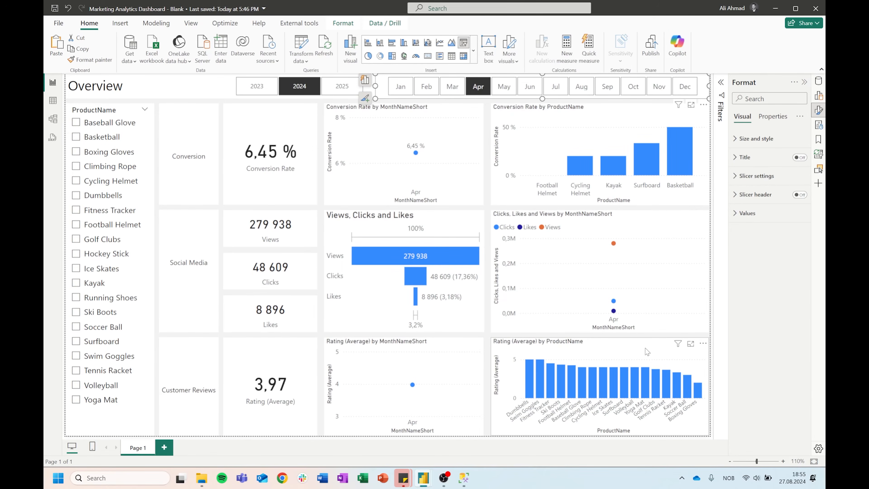
pyautogui.click(678, 348)
pyautogui.click(702, 343)
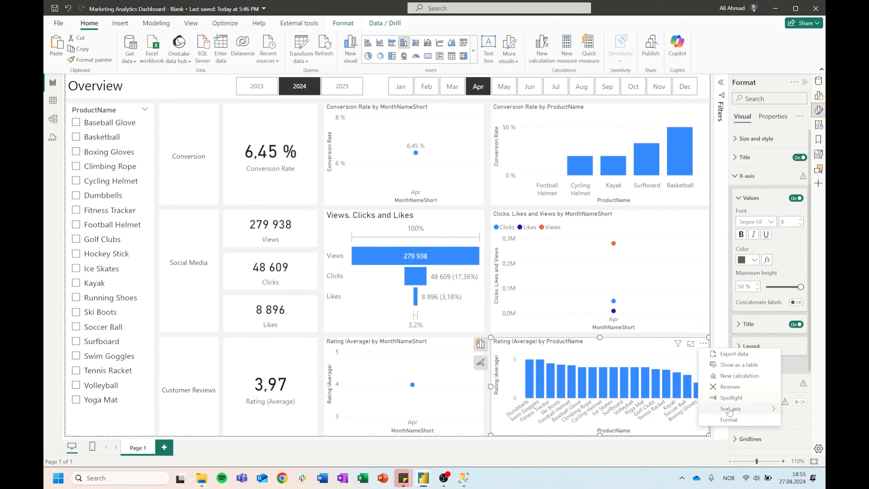
pyautogui.moveTo(707, 411)
pyautogui.click(645, 442)
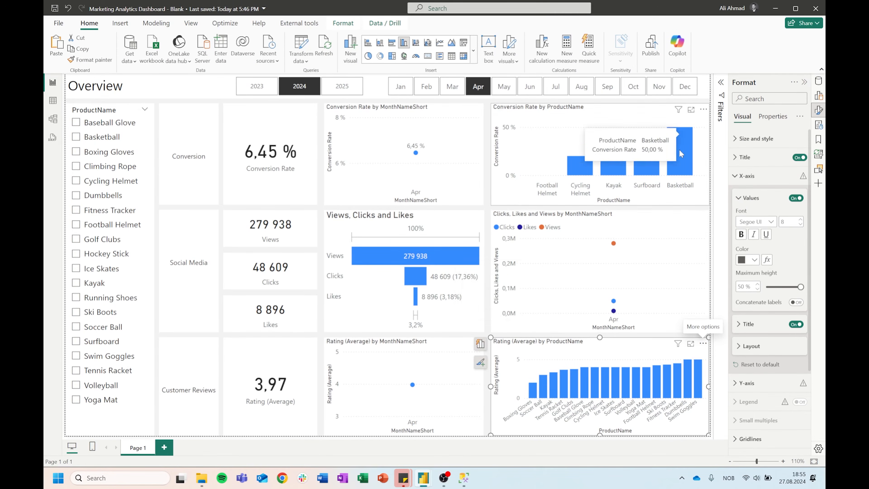
pyautogui.click(479, 93)
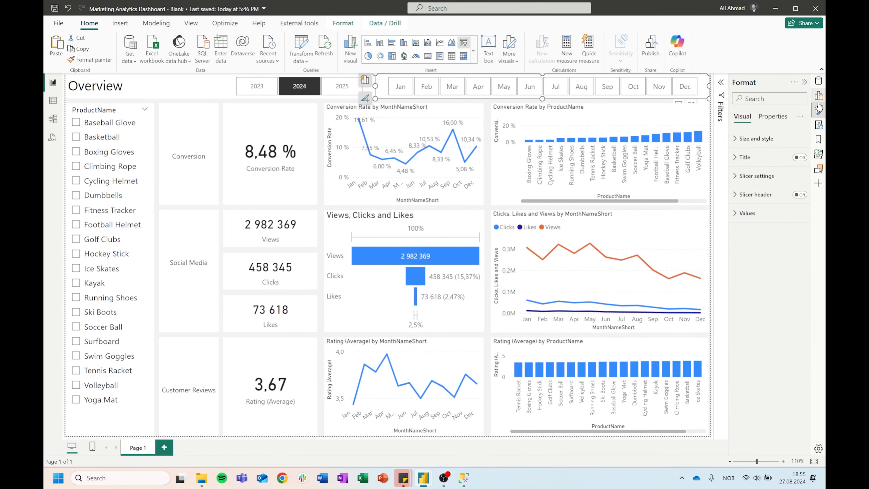
# Hide the Format pane and test the ProductName slicer with Baseball Glove, Basketball, Cycling Helmet and Dumbbells
pyautogui.click(819, 111)
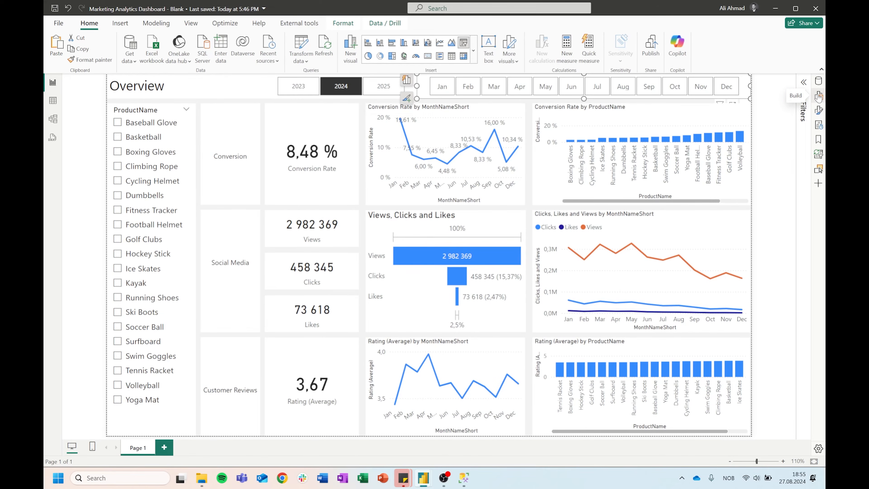
pyautogui.click(773, 123)
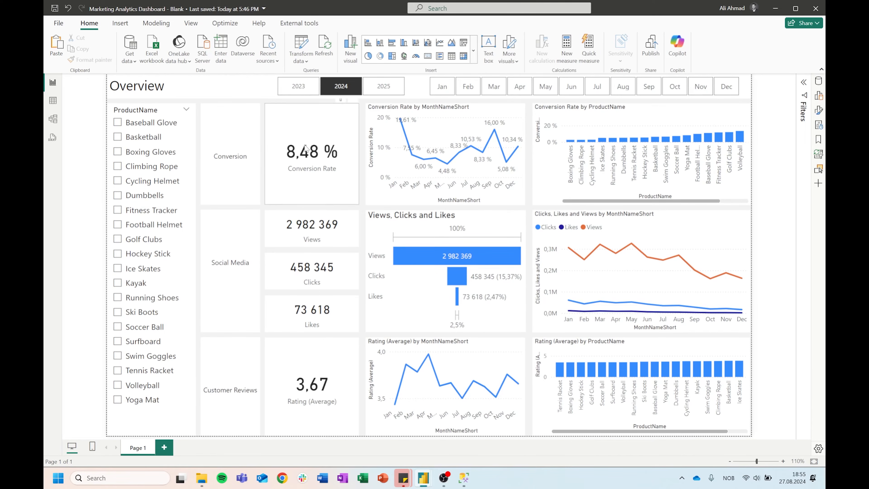
pyautogui.click(144, 123)
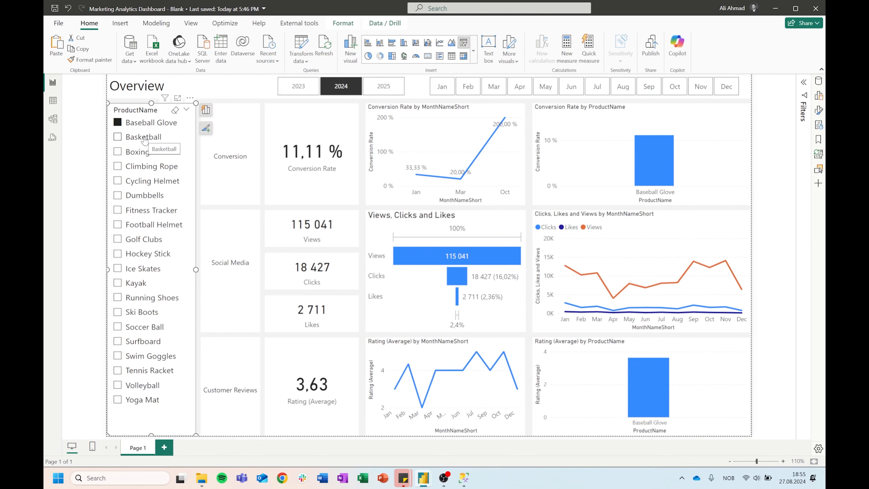
pyautogui.click(144, 137)
pyautogui.click(141, 182)
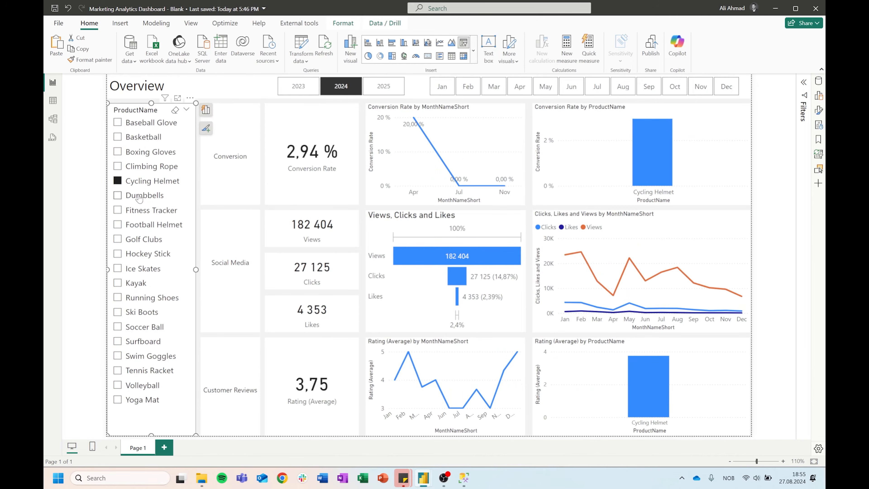
pyautogui.click(141, 196)
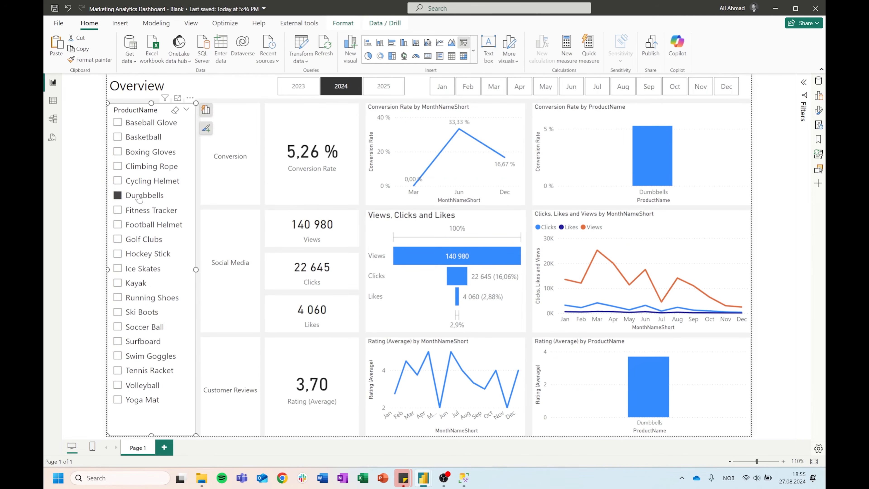
# Test the month slicer with Jan, the Jan to Mar range and Mar alone, and clear the month selection
pyautogui.click(441, 86)
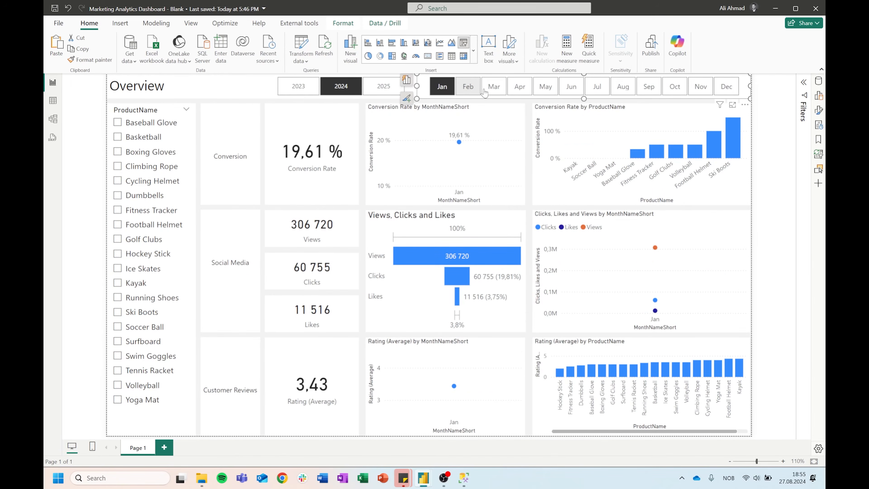
pyautogui.keyDown('shift'); pyautogui.click(493, 91); pyautogui.keyUp('shift')
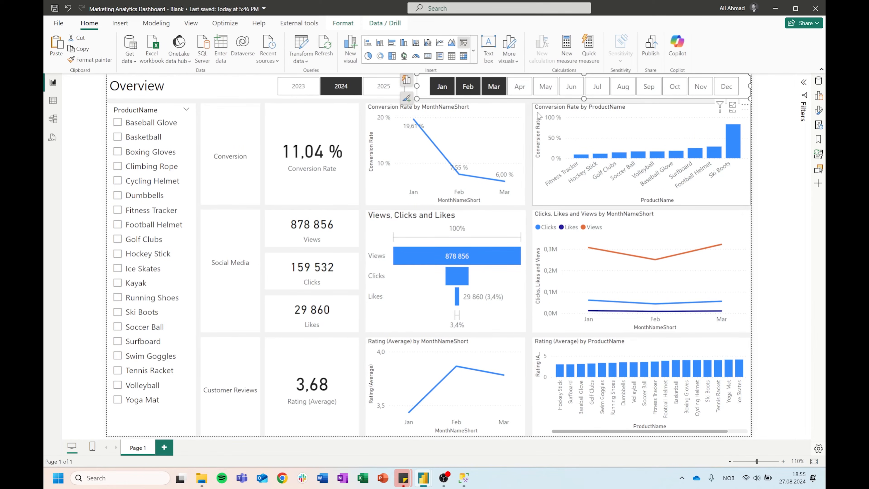
pyautogui.click(498, 91)
pyautogui.click(494, 87)
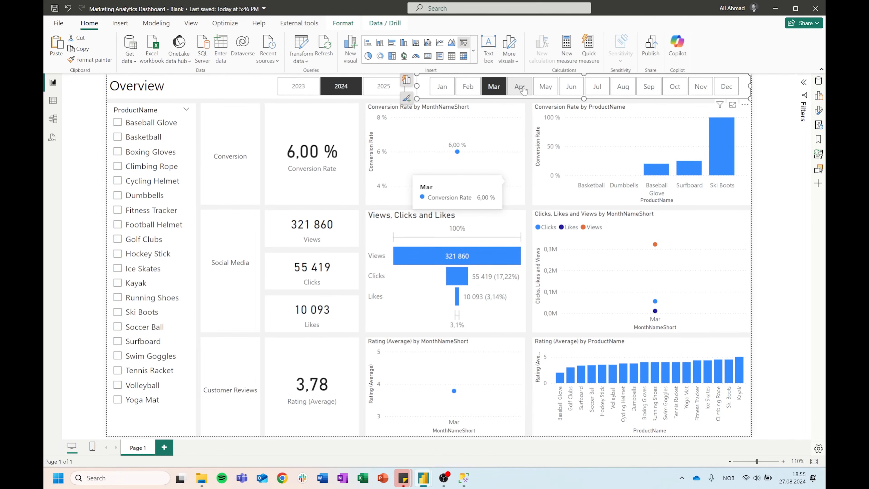
pyautogui.click(497, 92)
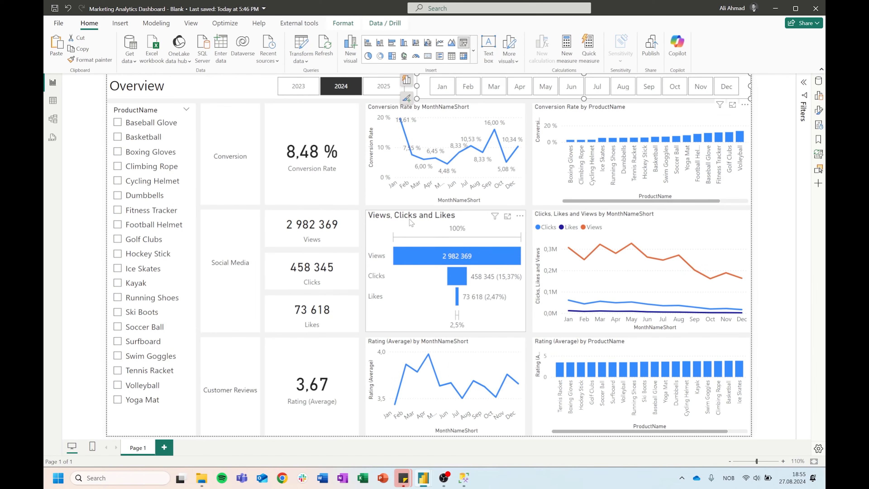
# Rename the report page as Overview
pyautogui.hotkey('ctrl', 'a')
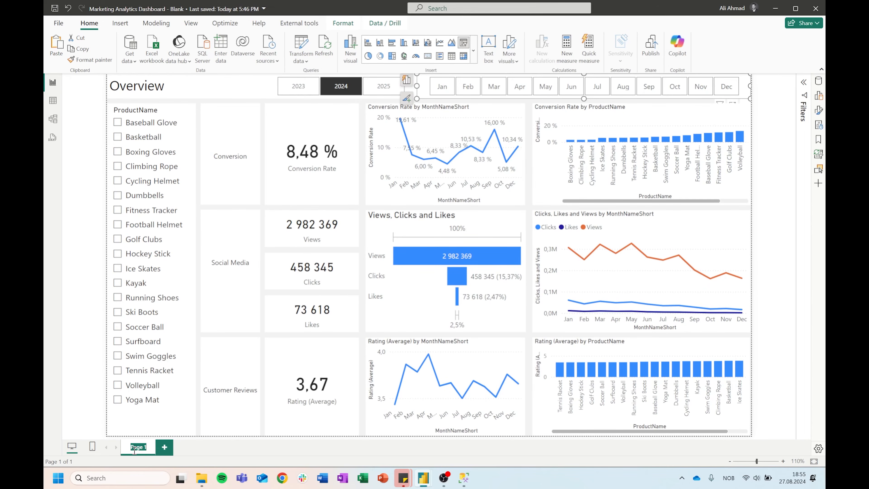
pyautogui.write('Overview')
pyautogui.press('Return')
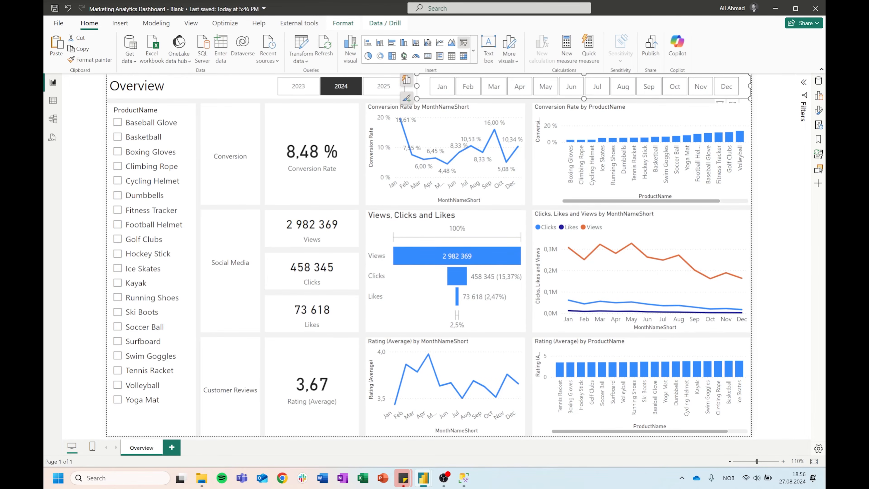
# Switch to the finished Marketing Analytics Dashboard report to examine the layout of its Conversion Details page
pyautogui.moveTo(253, 1); pyautogui.dragTo(389, 128)
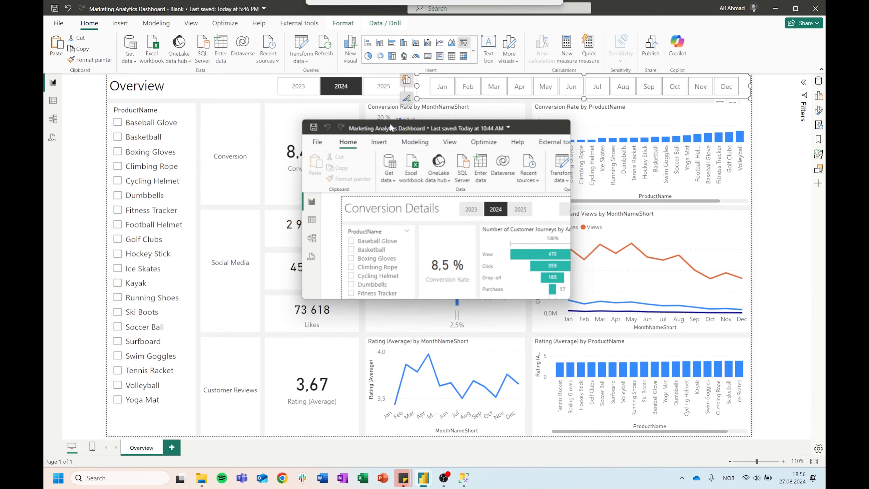
pyautogui.click(540, 127)
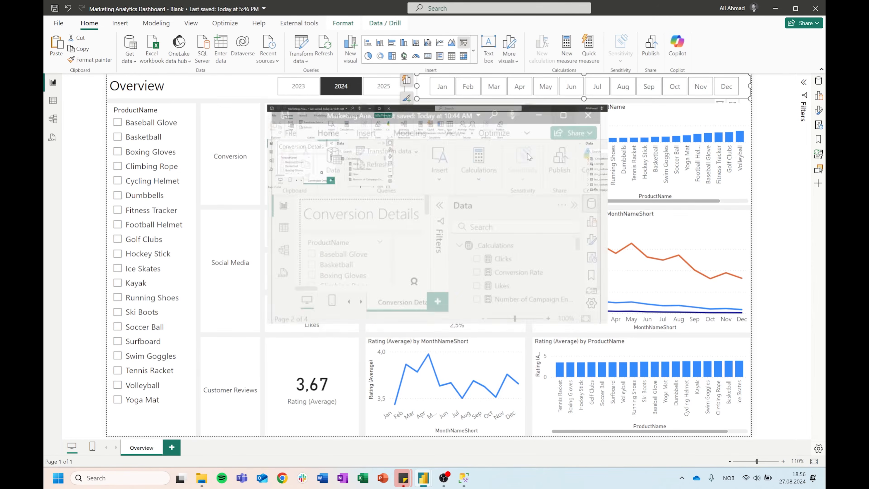
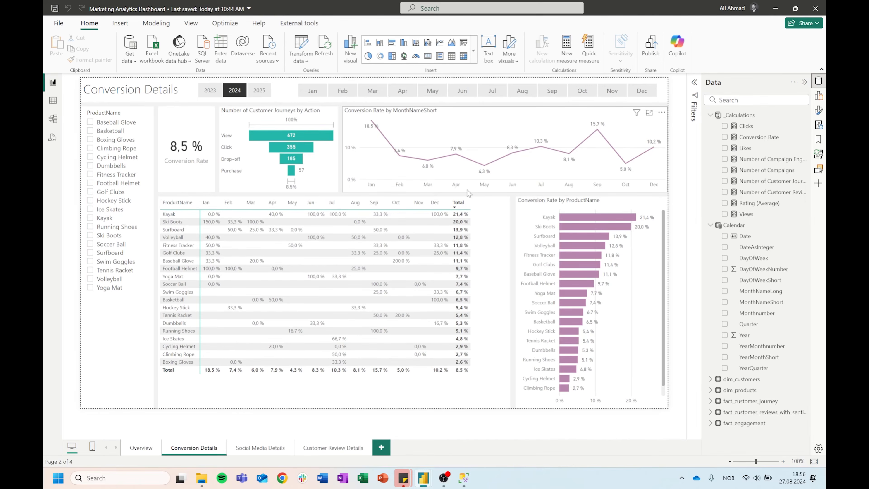
pyautogui.click(817, 82)
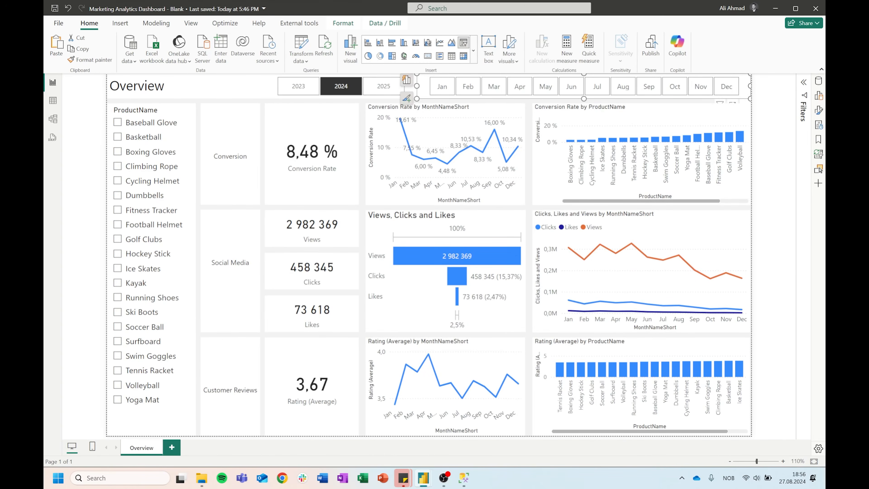
# In the Marketing Analytics Dashboard - Blank report, duplicate the Overview page and name the copy Conversion Details
pyautogui.rightClick(141, 452)
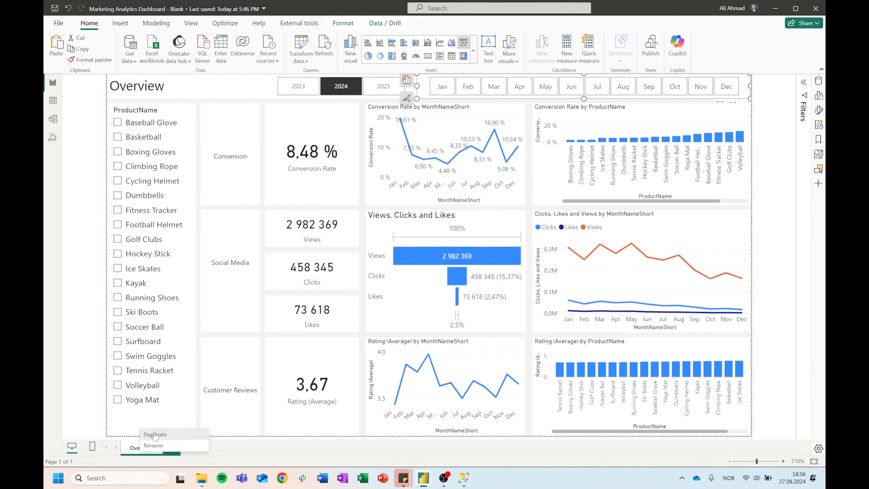
pyautogui.click(155, 434)
pyautogui.doubleClick(229, 450)
pyautogui.write('C')
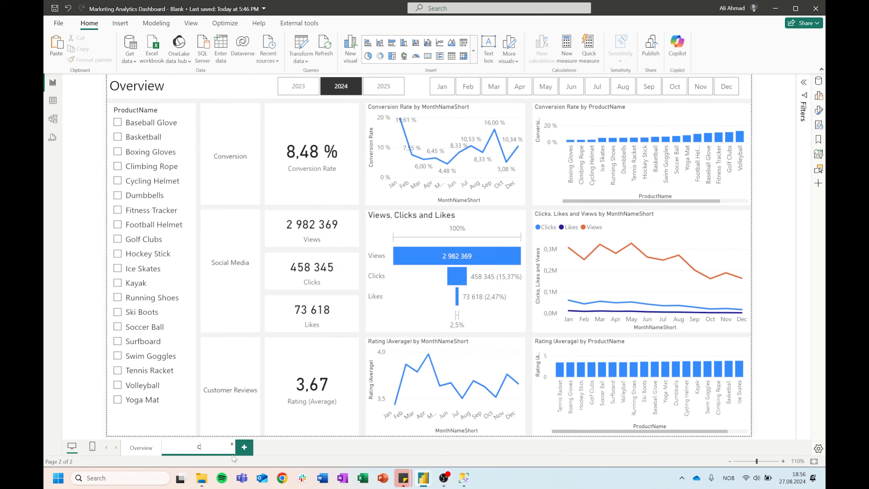
pyautogui.write('onversion Details')
pyautogui.press('Return')
# Replace the title text on the duplicated page with Conversion Details
pyautogui.click(148, 88)
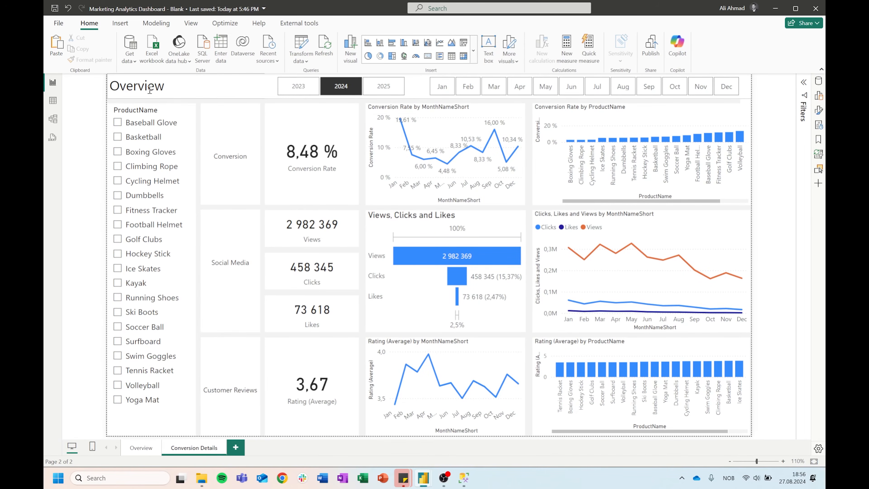
pyautogui.doubleClick(150, 89)
pyautogui.write('Cove')
pyautogui.press('BackSpace')
pyautogui.press('BackSpace')
pyautogui.write('nver')
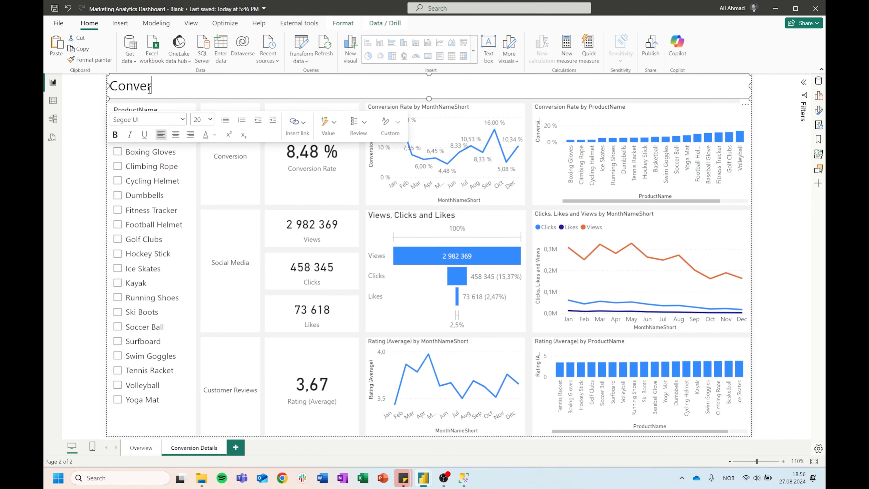
pyautogui.write('sion Details')
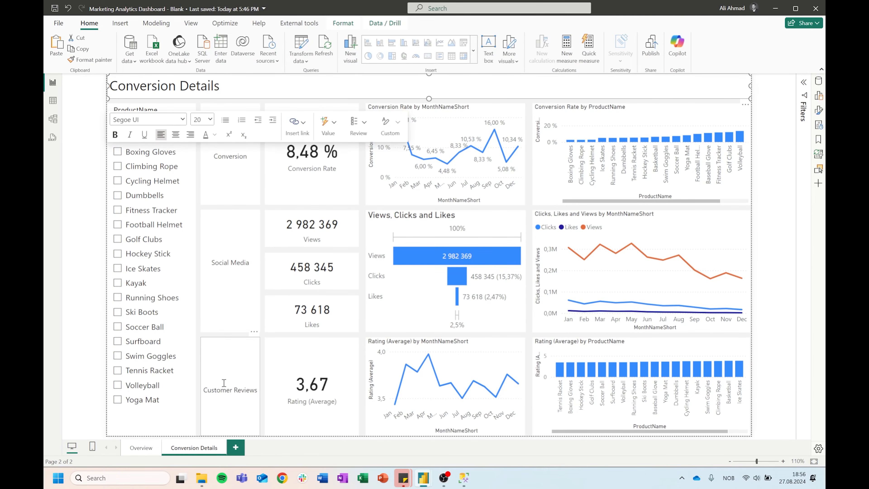
# Delete the Social Media and Customer Reviews labels together with all cards and charts in those two rows
pyautogui.click(223, 262)
pyautogui.press('Delete')
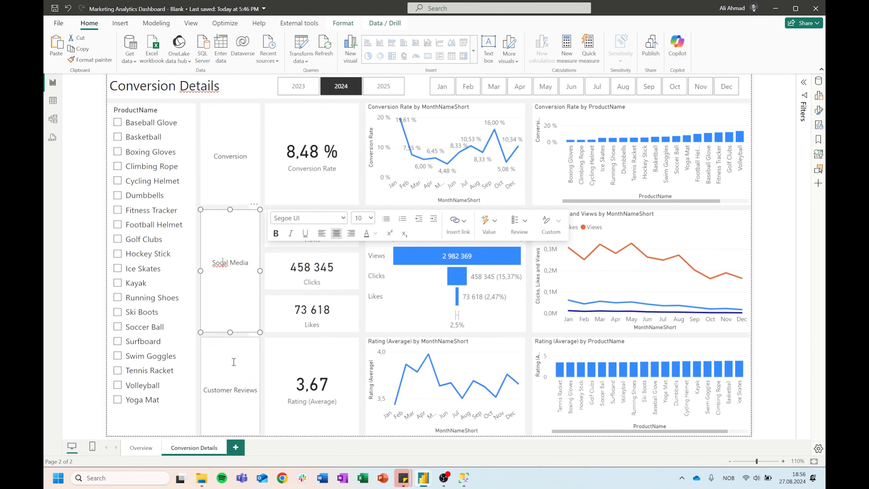
pyautogui.click(234, 359)
pyautogui.press('Delete')
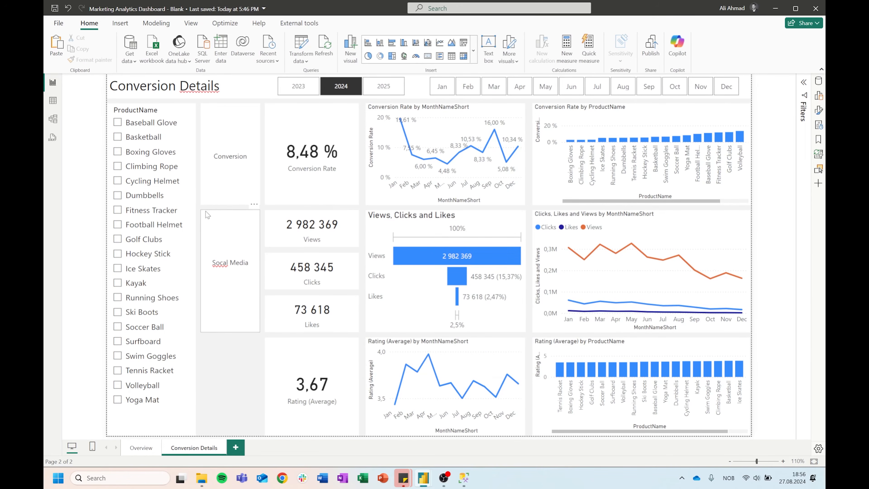
pyautogui.click(231, 216)
pyautogui.press('Delete')
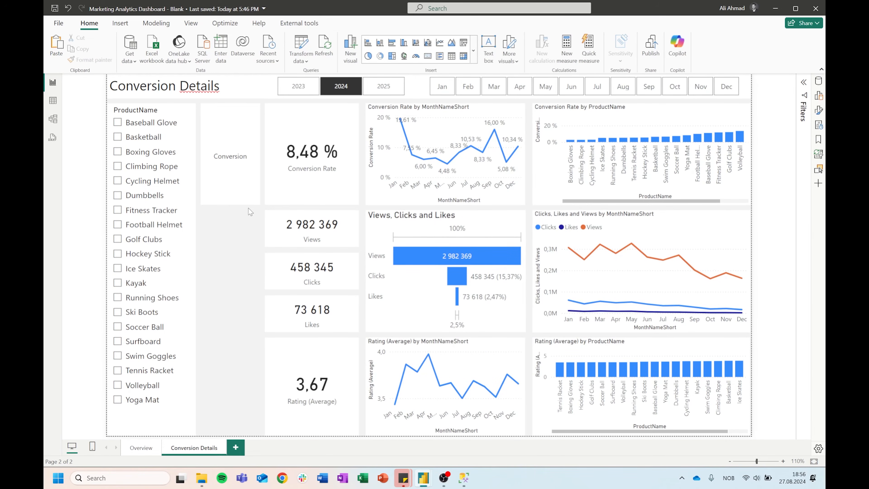
pyautogui.moveTo(248, 208); pyautogui.dragTo(480, 323)
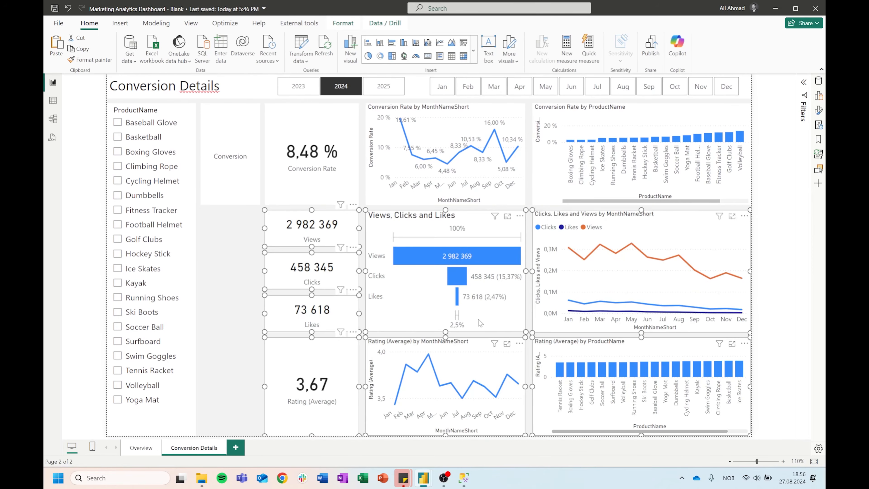
pyautogui.press('Delete')
# Stretch the Conversion Rate by ProductName chart down to the page's lower edge and show its build options
pyautogui.click(589, 110)
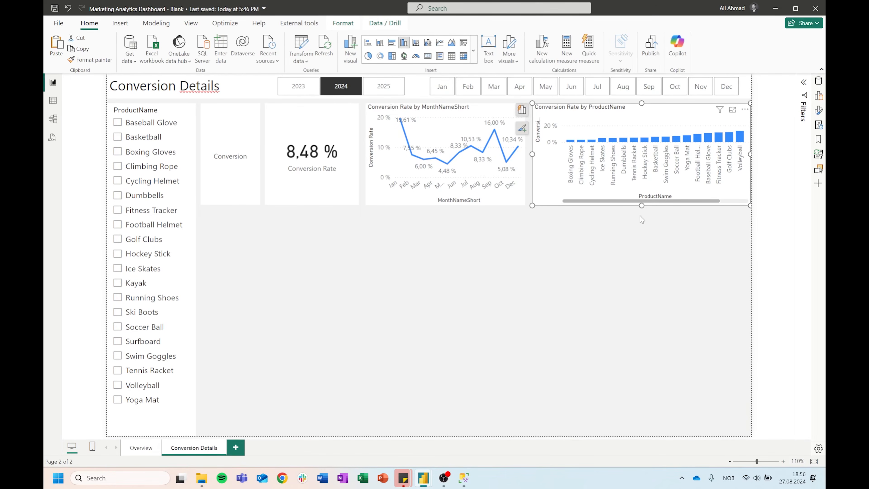
pyautogui.moveTo(645, 212); pyautogui.dragTo(645, 434)
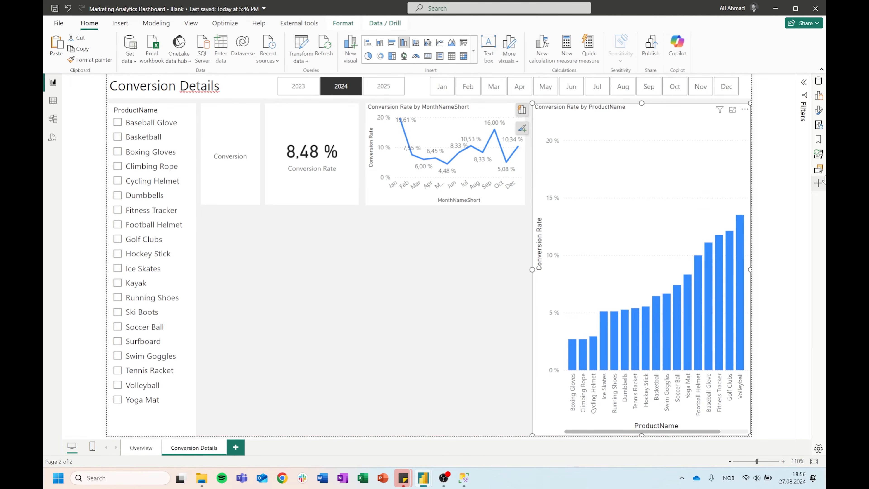
pyautogui.click(819, 97)
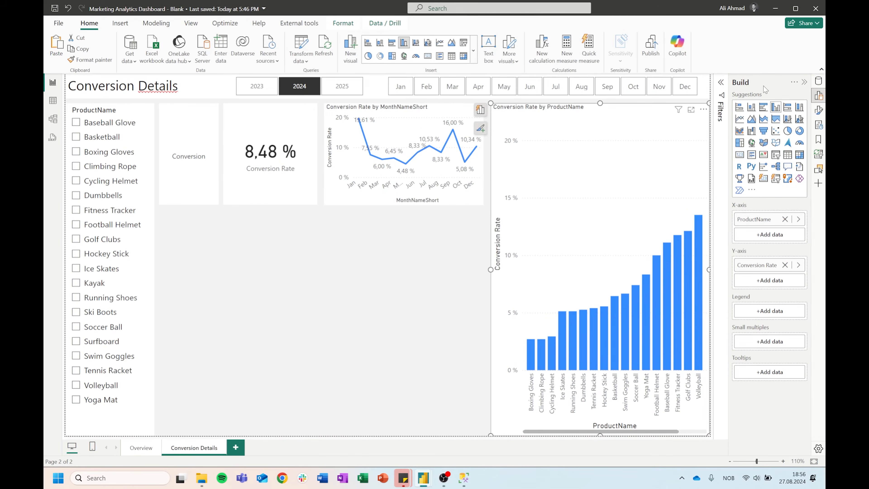
# Convert the Conversion Rate by ProductName chart to a clustered bar chart sorted by conversion rate in descending order
pyautogui.click(762, 108)
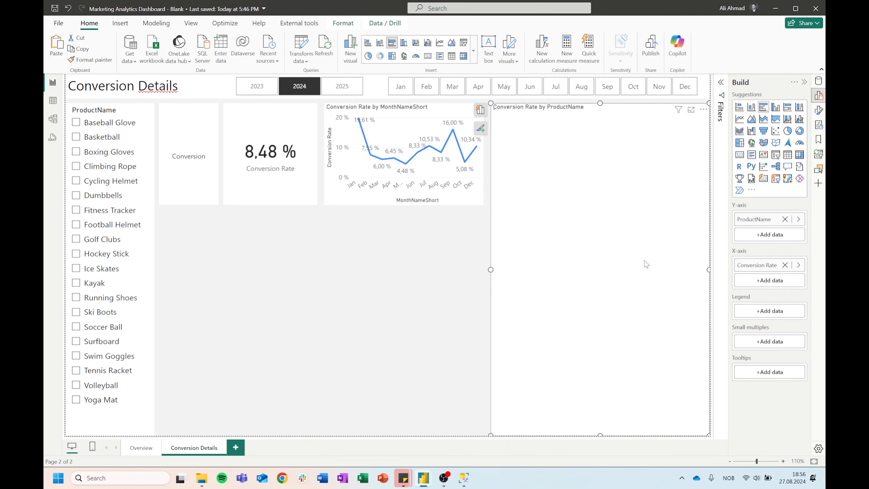
pyautogui.click(703, 110)
pyautogui.moveTo(730, 175)
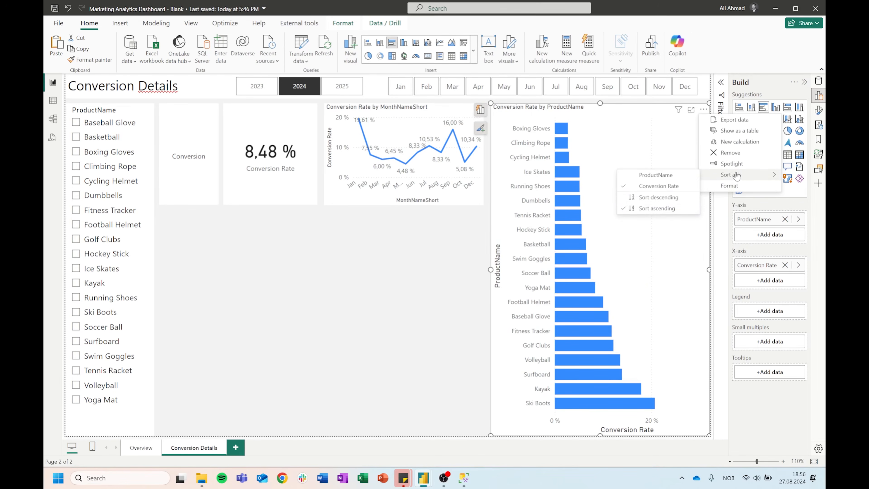
pyautogui.click(655, 199)
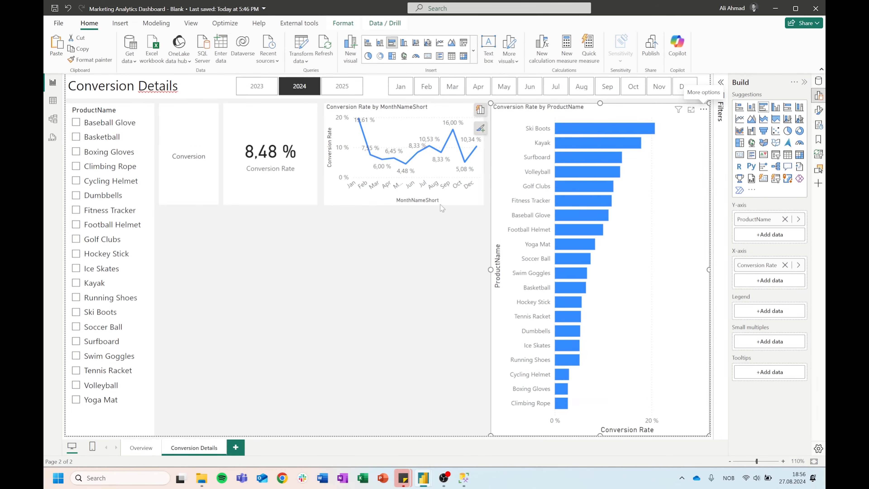
# Turn on data labels for the Conversion Rate by ProductName chart and set their value font size to 10
pyautogui.click(819, 110)
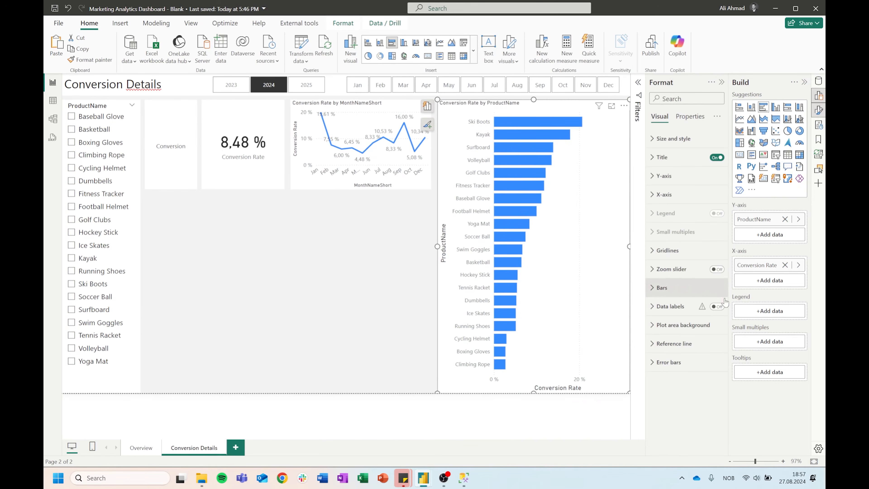
pyautogui.click(717, 306)
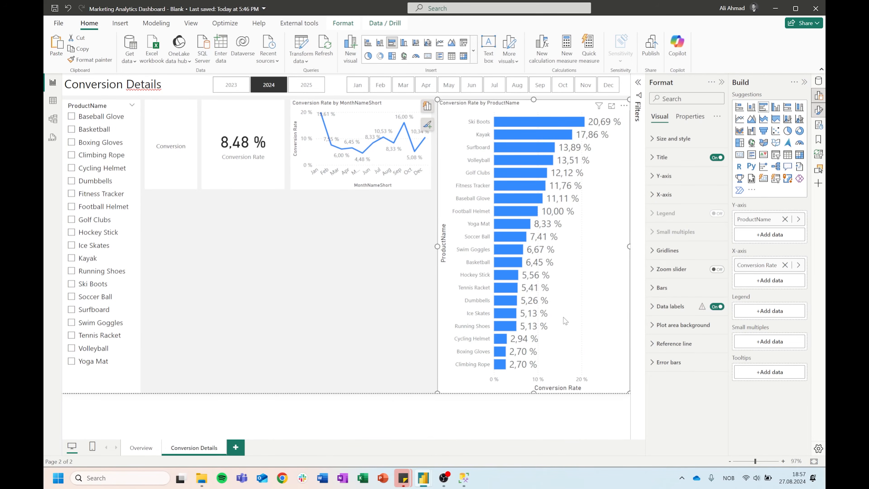
pyautogui.click(670, 306)
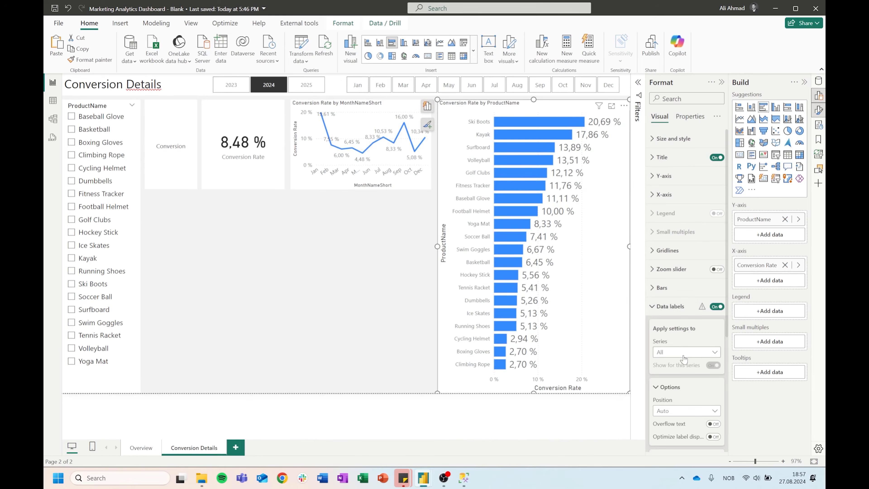
pyautogui.scroll(-3, 683, 391)
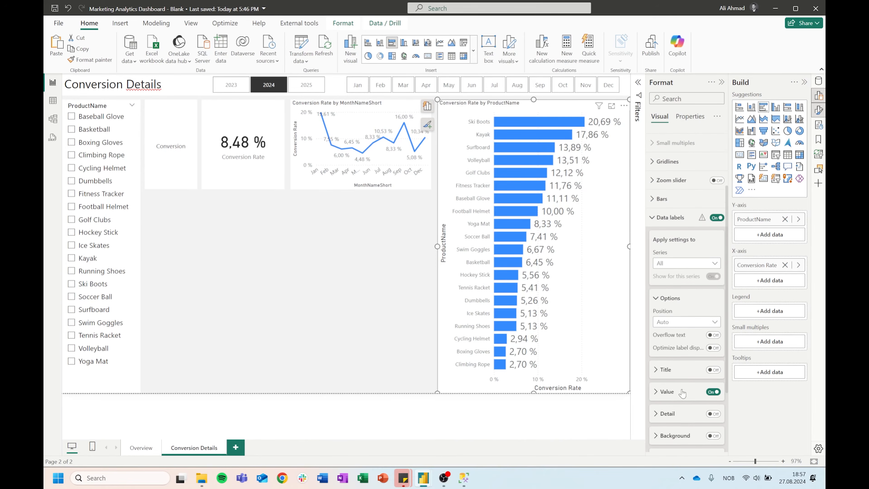
pyautogui.click(667, 388)
pyautogui.scroll(-3, 680, 373)
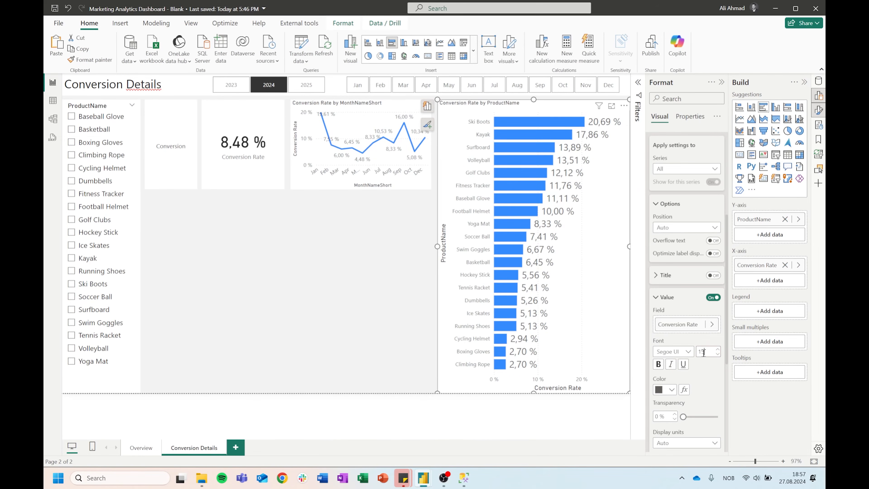
pyautogui.doubleClick(704, 353)
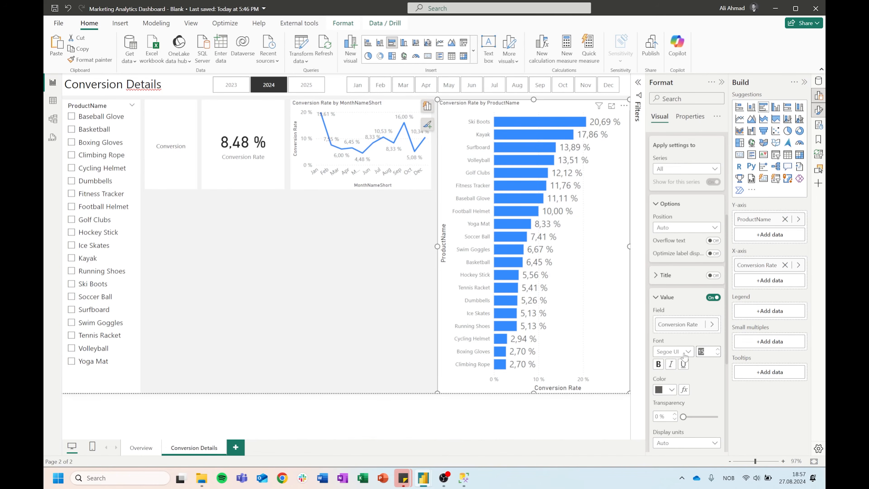
pyautogui.press('Return')
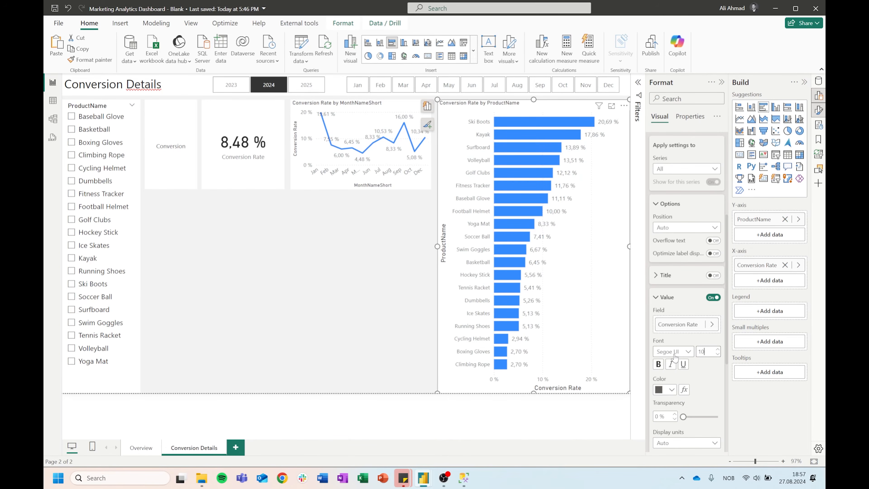
pyautogui.click(376, 285)
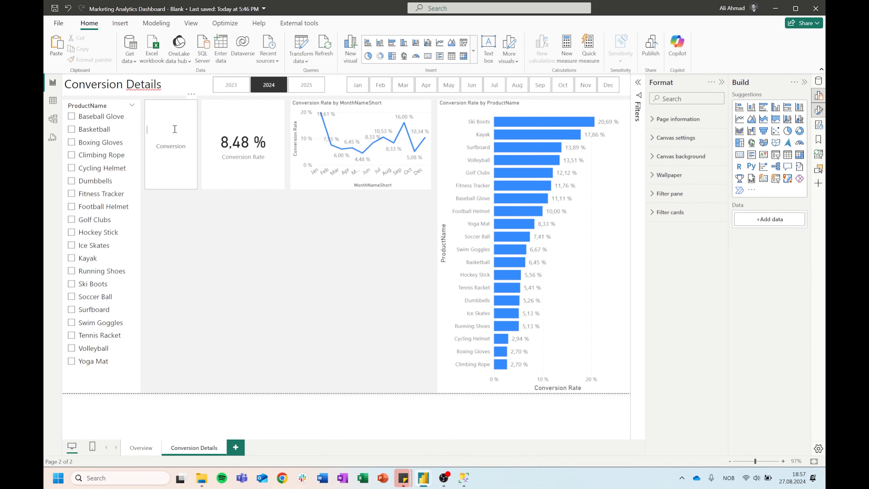
# Delete the Conversion text label and move the Conversion Rate card into its place beside the product slicer
pyautogui.click(179, 102)
pyautogui.press('Delete')
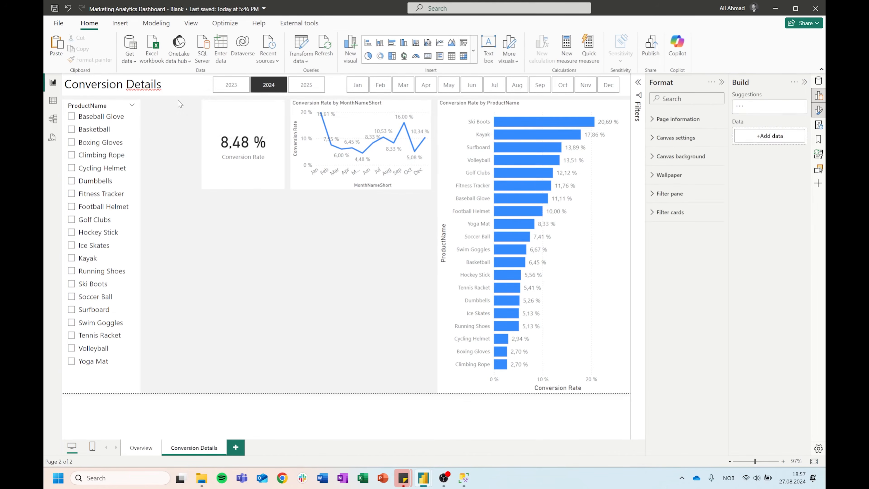
pyautogui.click(220, 118)
pyautogui.moveTo(219, 118); pyautogui.dragTo(163, 119)
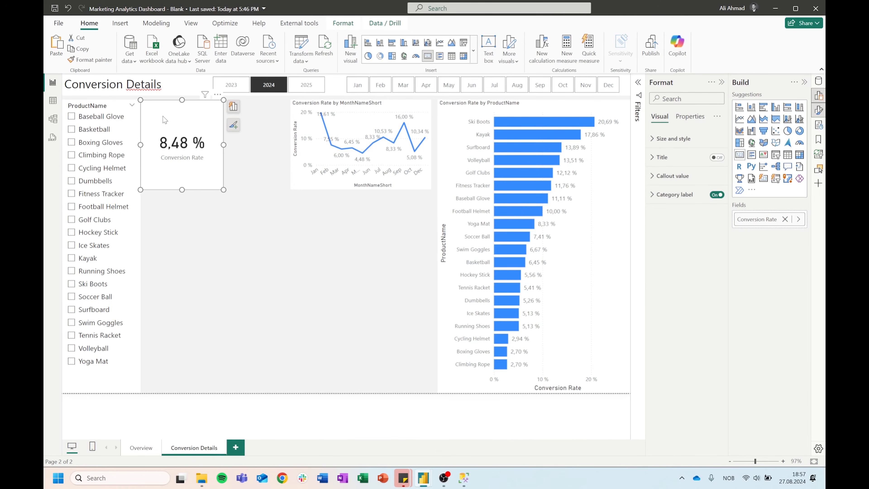
pyautogui.press('Right')
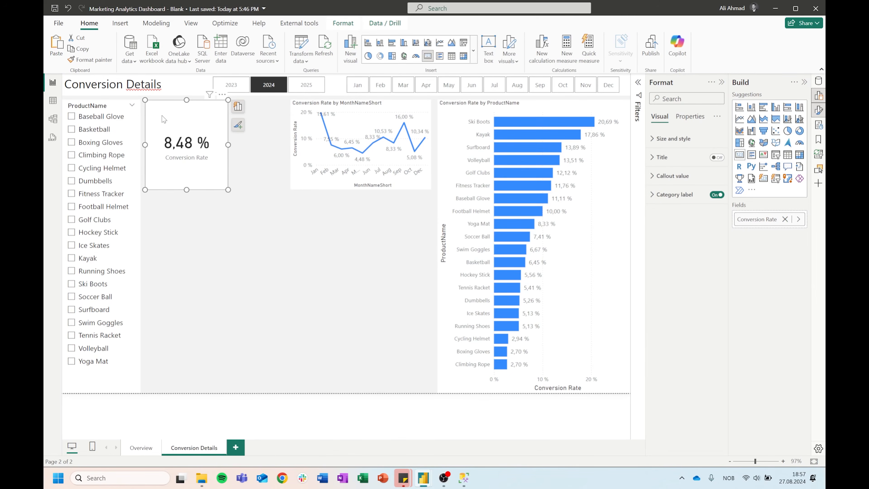
# Narrow the product bar chart from its inner side, move the monthly line chart next to it and slightly reduce the line chart's width
pyautogui.click(306, 102)
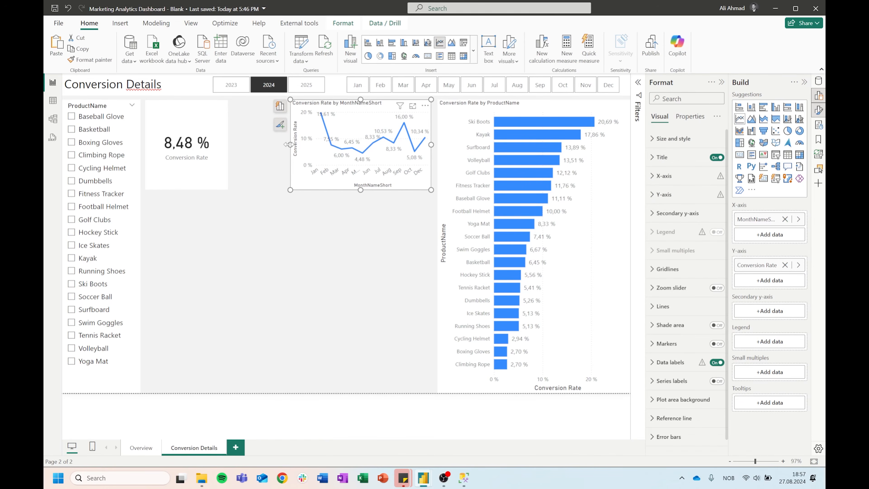
pyautogui.click(472, 176)
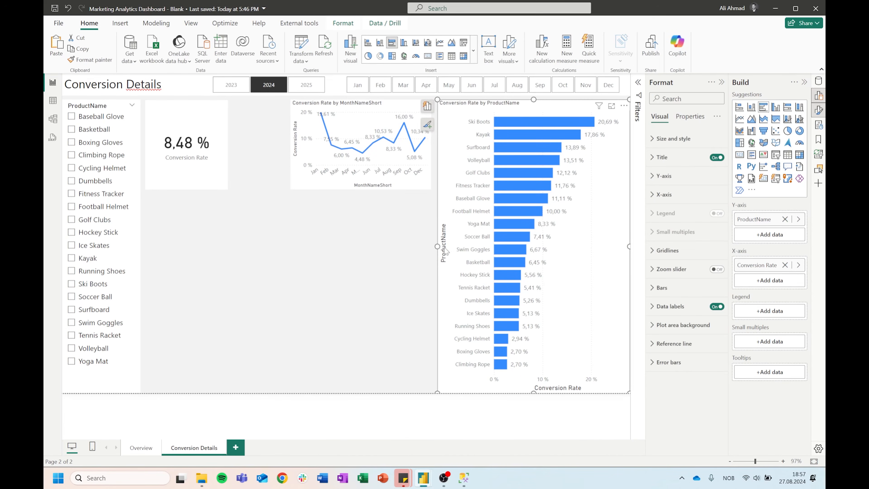
pyautogui.moveTo(438, 247); pyautogui.dragTo(474, 247)
pyautogui.moveTo(329, 107); pyautogui.dragTo(373, 107)
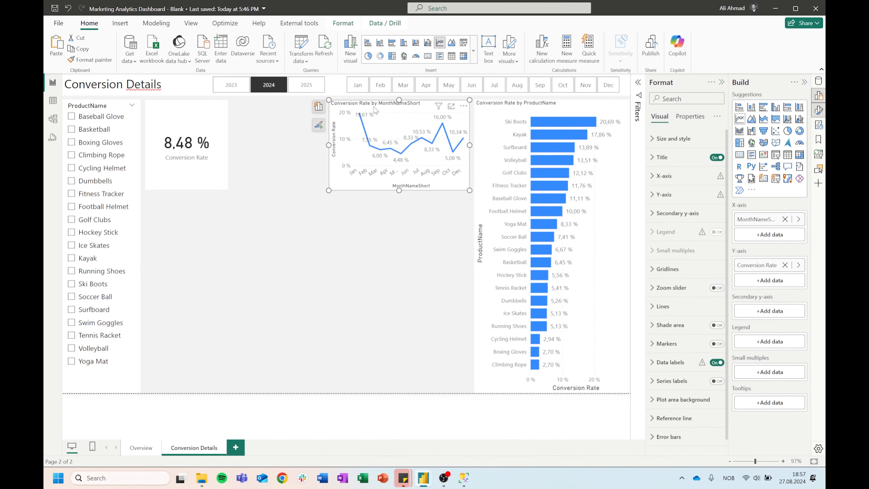
pyautogui.moveTo(328, 145)
pyautogui.mouseDown()
pyautogui.moveTo(350, 151)
pyautogui.moveTo(335, 147)
pyautogui.mouseUp()
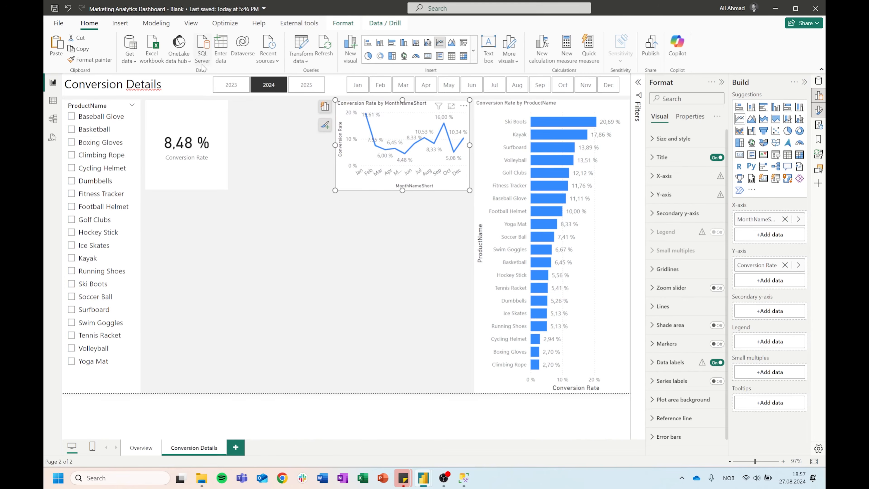
# Narrow the Conversion Rate card, place a copy below it and enlarge the copy to fill the empty area beside the bar chart
pyautogui.click(221, 135)
pyautogui.moveTo(227, 147); pyautogui.dragTo(177, 230)
pyautogui.hotkey('ctrl', 'c')
pyautogui.hotkey('ctrl', 'v')
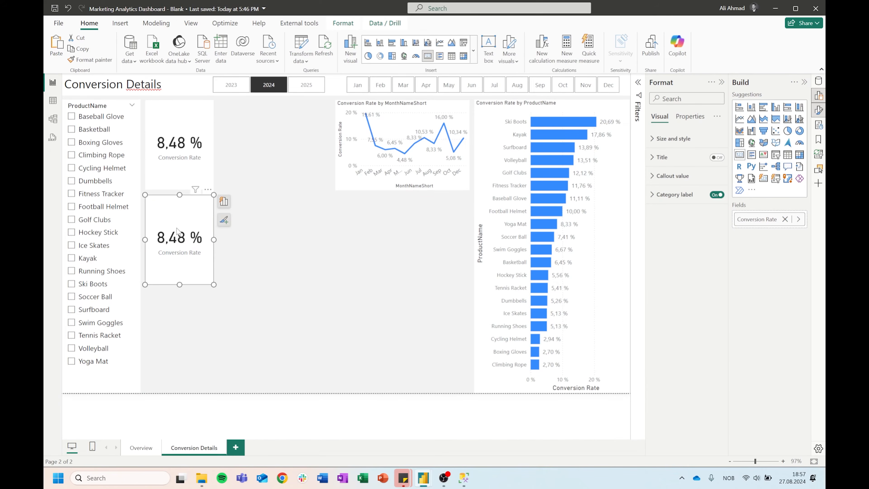
pyautogui.moveTo(211, 284); pyautogui.dragTo(469, 444)
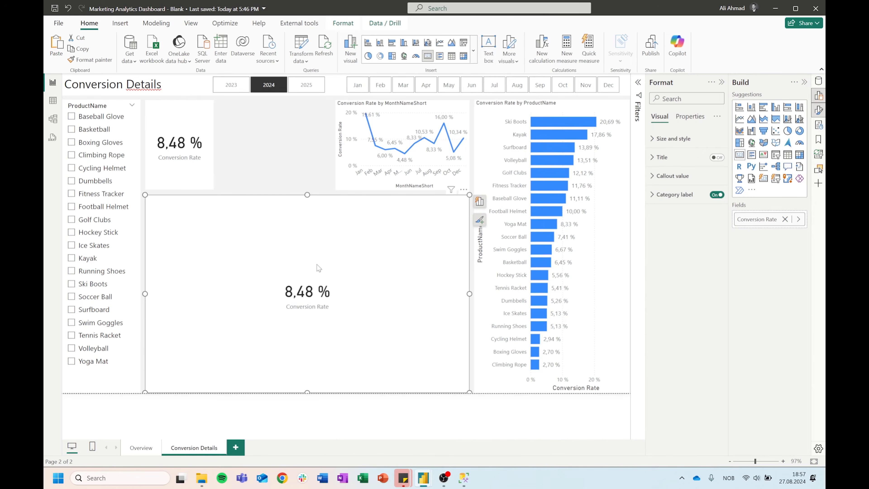
# Convert the enlarged card copy to a matrix and add ProductName as its rows
pyautogui.click(799, 154)
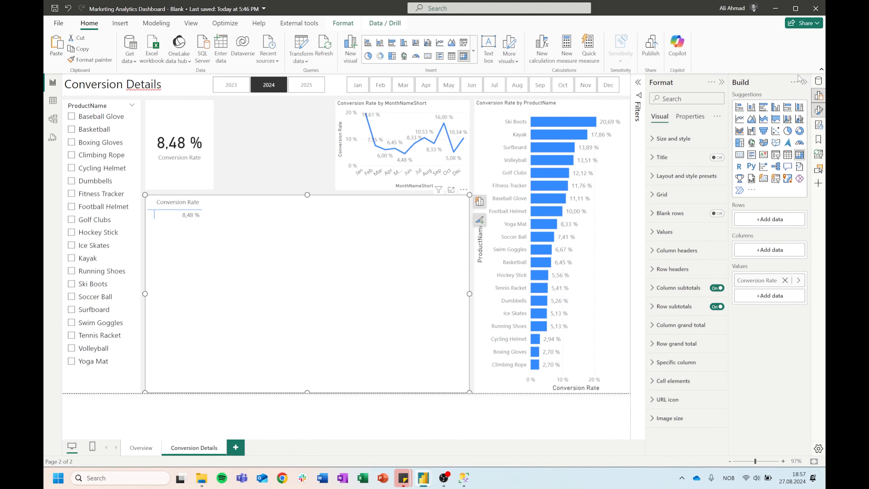
pyautogui.click(818, 81)
pyautogui.doubleClick(726, 100)
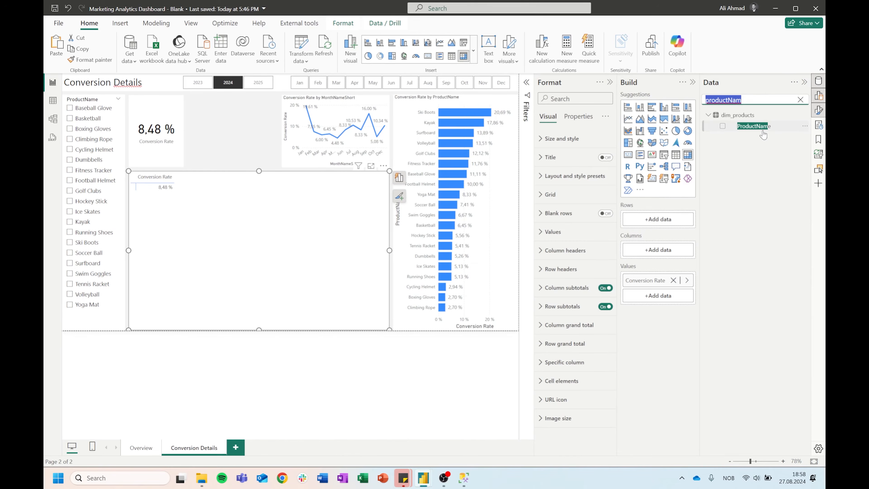
pyautogui.moveTo(762, 127); pyautogui.dragTo(643, 221)
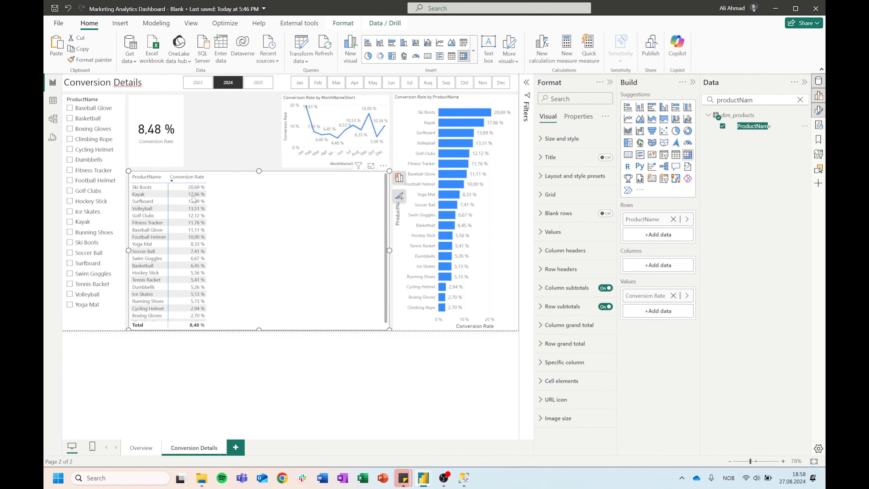
# Find the Month fields and add MonthNameShort as the matrix columns
pyautogui.doubleClick(771, 101)
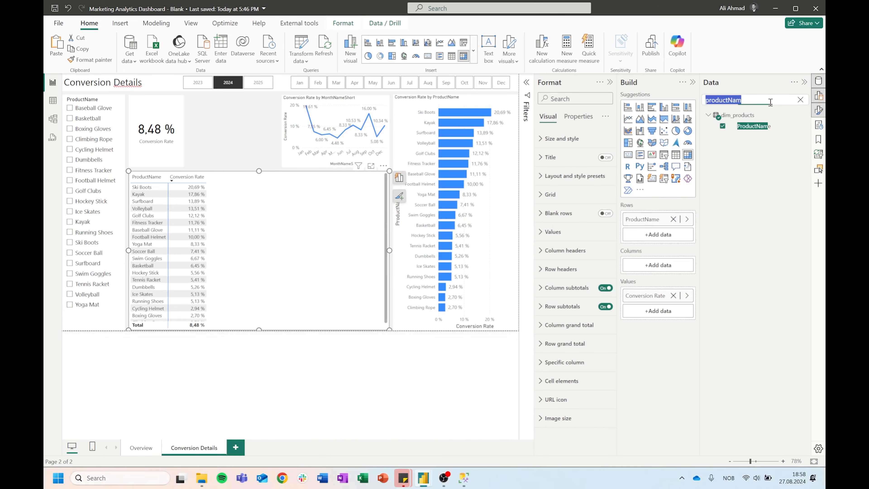
pyautogui.write('Month')
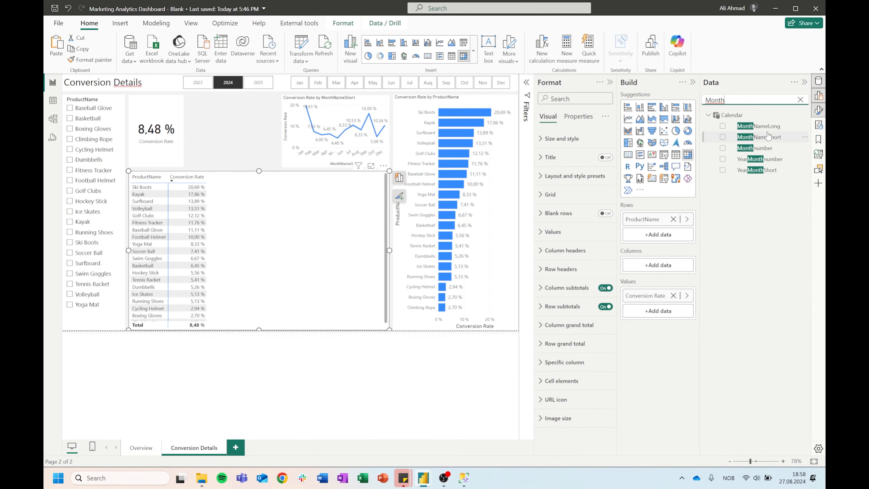
pyautogui.moveTo(768, 137); pyautogui.dragTo(649, 269)
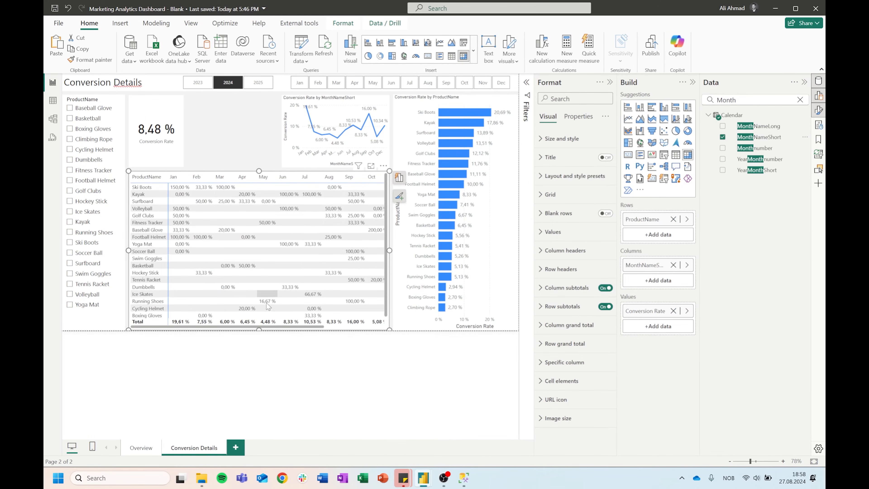
pyautogui.moveTo(271, 327); pyautogui.dragTo(163, 334)
# Find the Conversion Rate measure and set its percentage format to 1 decimal place
pyautogui.tripleClick(759, 98)
pyautogui.write('convers')
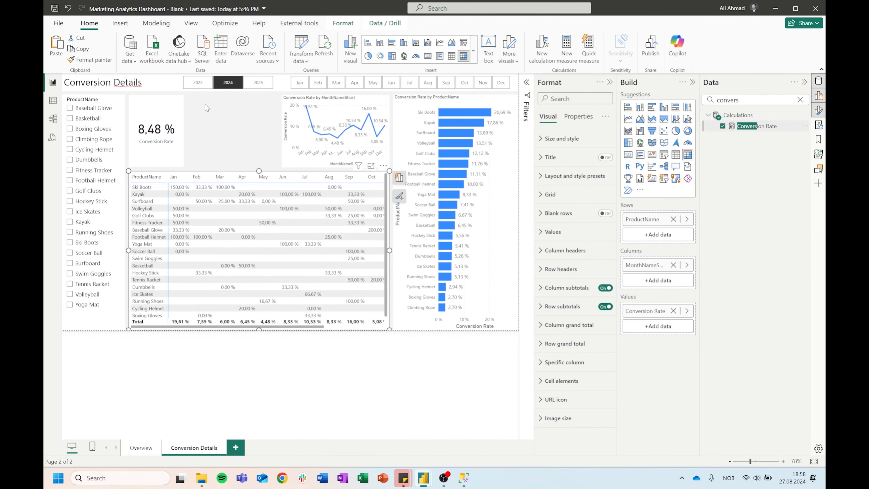
pyautogui.click(755, 125)
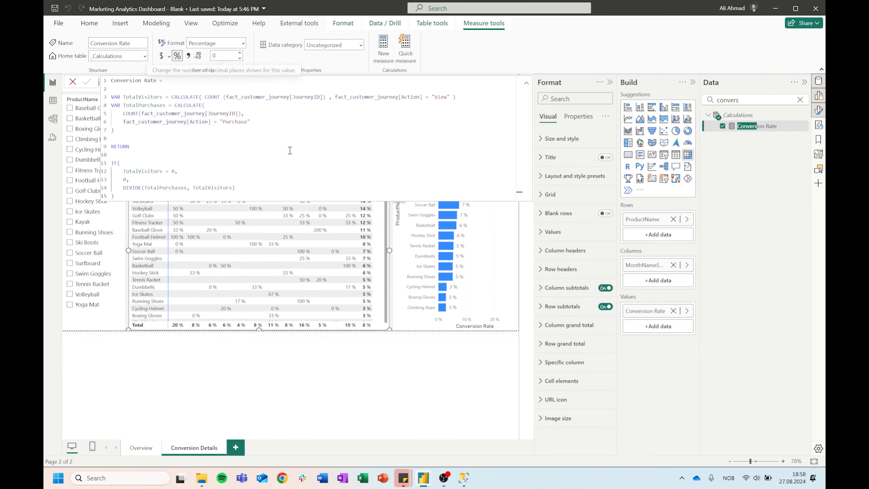
pyautogui.click(526, 83)
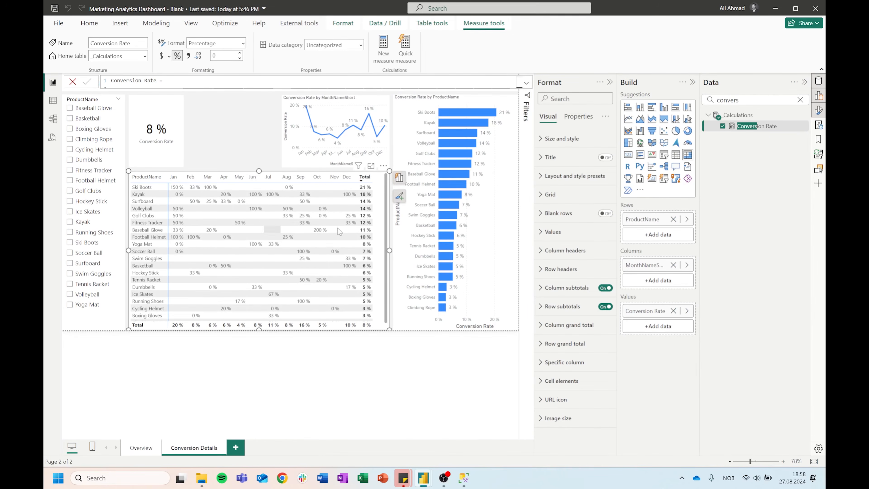
pyautogui.click(241, 53)
pyautogui.click(350, 335)
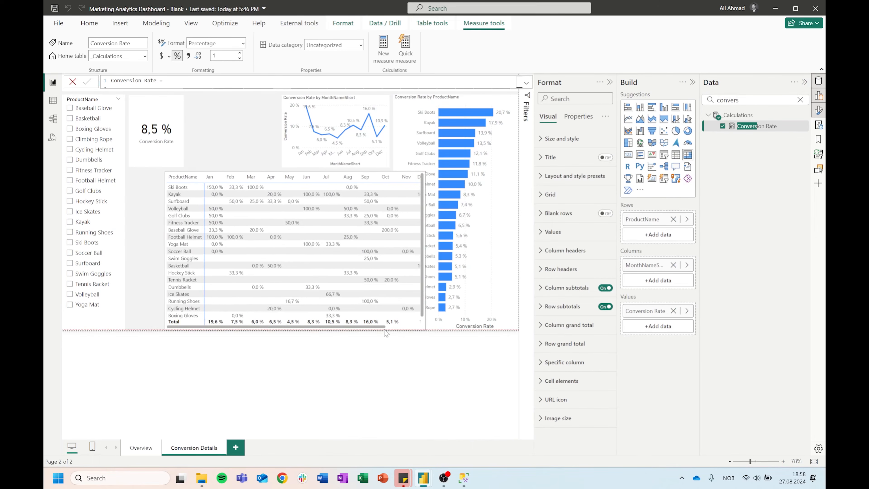
pyautogui.click(349, 384)
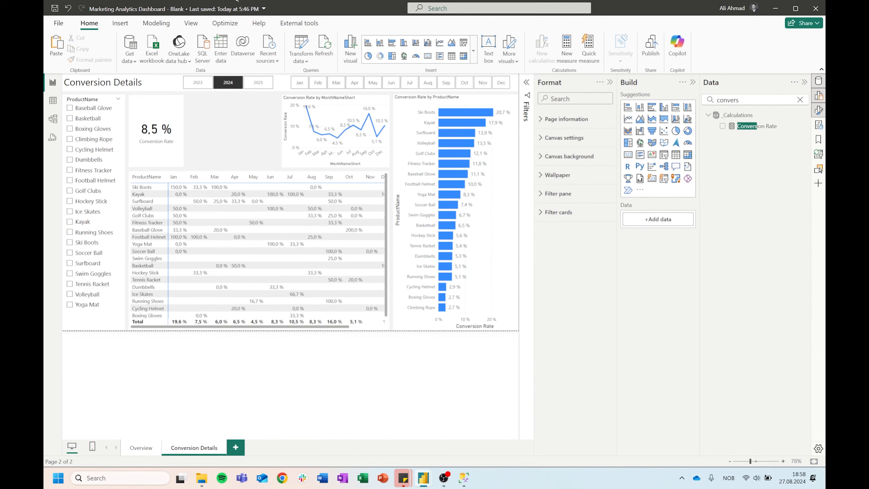
# Select the Conversion Rate card above the matrix
pyautogui.click(181, 117)
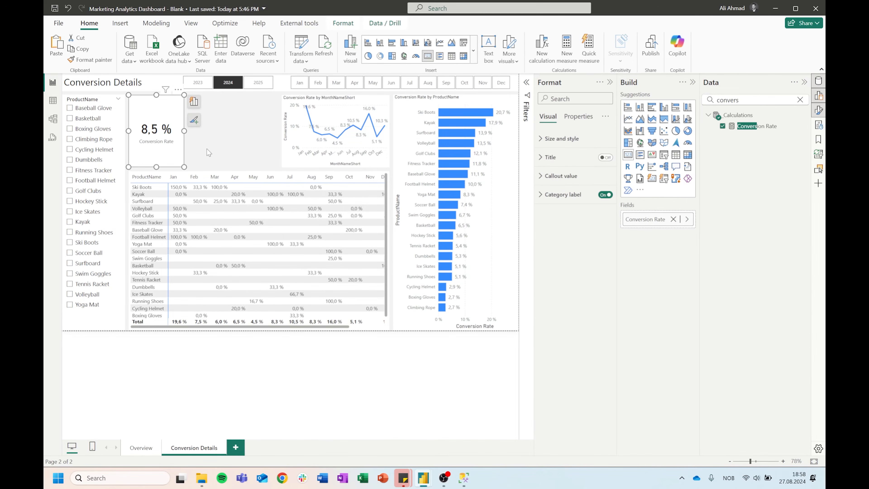
# Insert a funnel chart and size it to fit between the Conversion Rate card and the monthly conversion line chart
pyautogui.moveTo(173, 135); pyautogui.dragTo(221, 134)
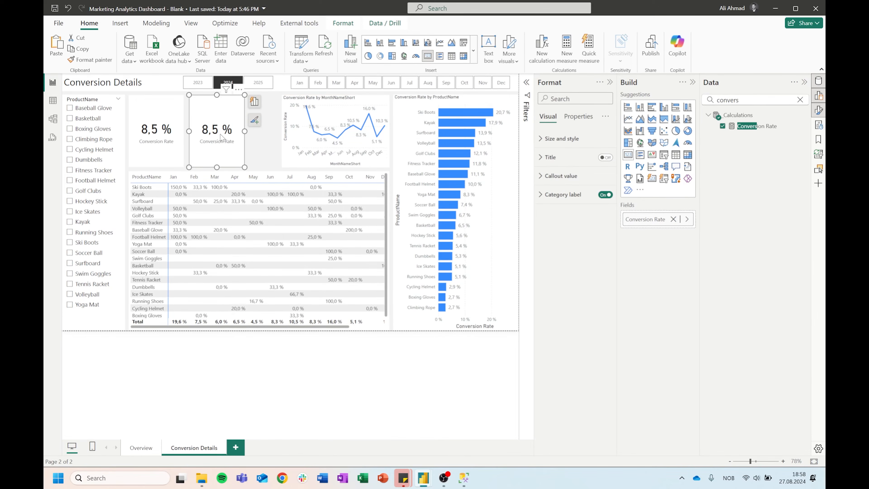
pyautogui.press('Delete')
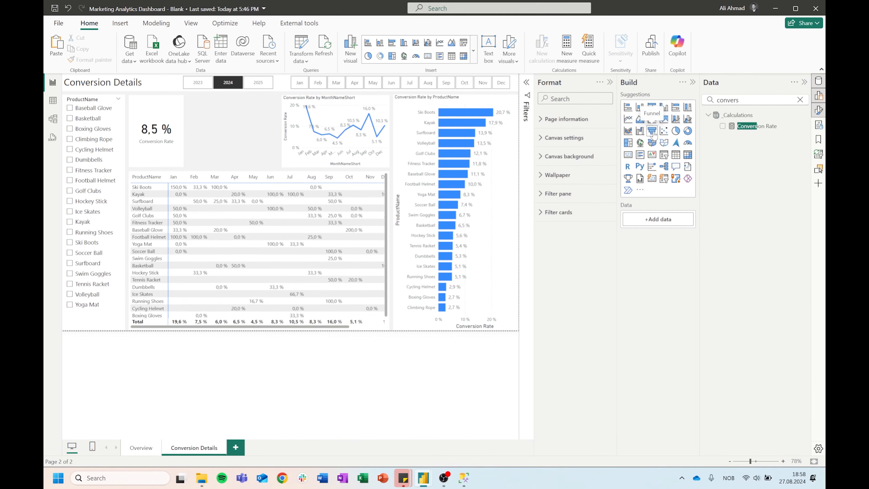
pyautogui.click(653, 134)
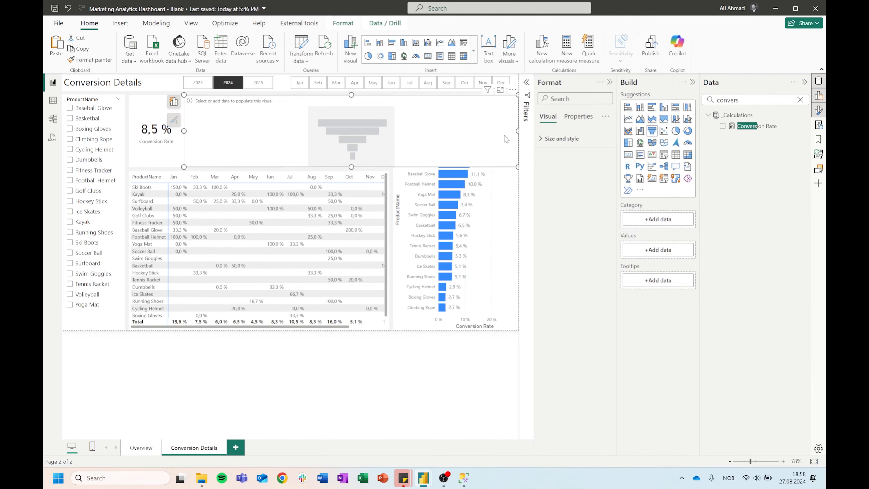
pyautogui.moveTo(516, 130); pyautogui.dragTo(265, 155)
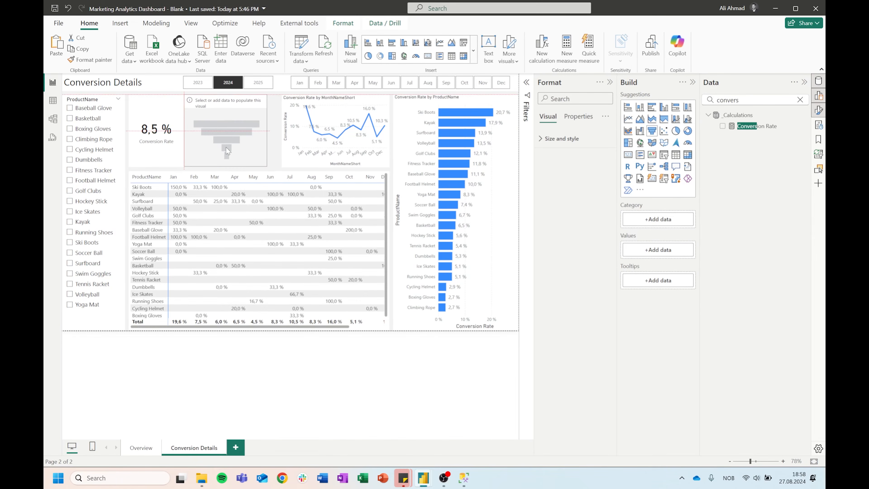
pyautogui.moveTo(225, 149); pyautogui.dragTo(225, 147)
pyautogui.press('Right')
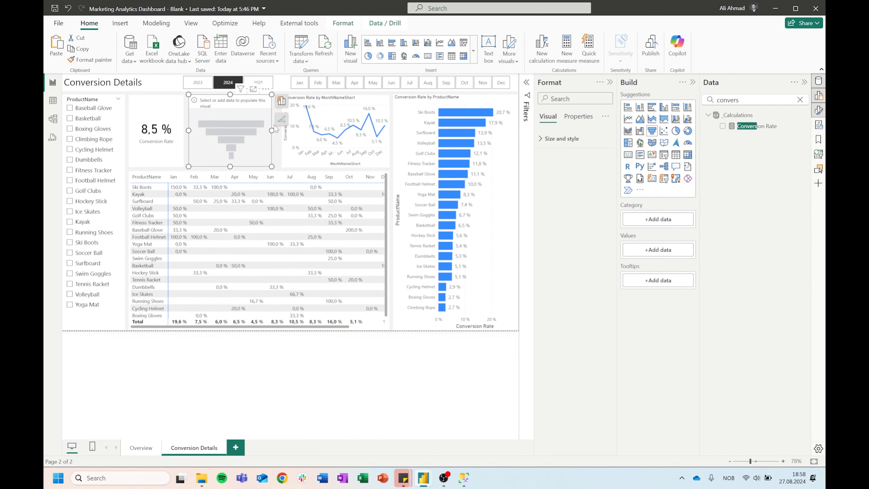
pyautogui.moveTo(272, 130); pyautogui.dragTo(274, 130)
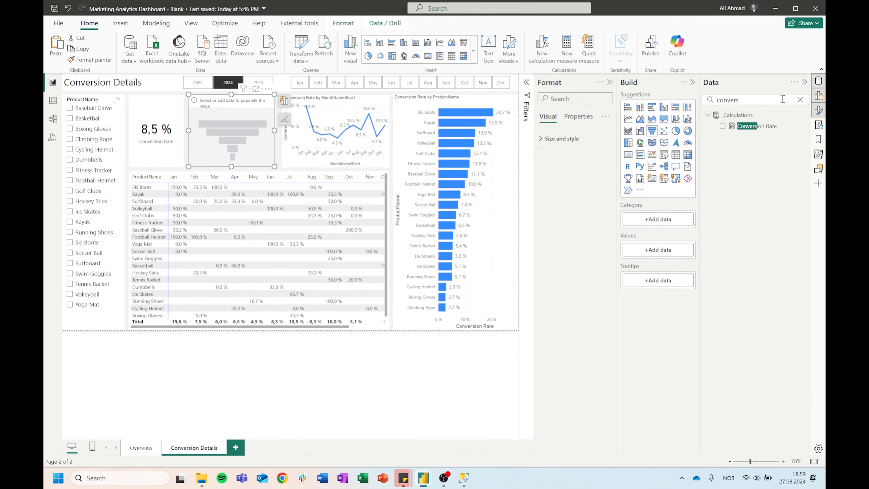
# Add Number of Customer Journeys as the funnel's values and Action from fact_customer_journey as its category
pyautogui.click(800, 100)
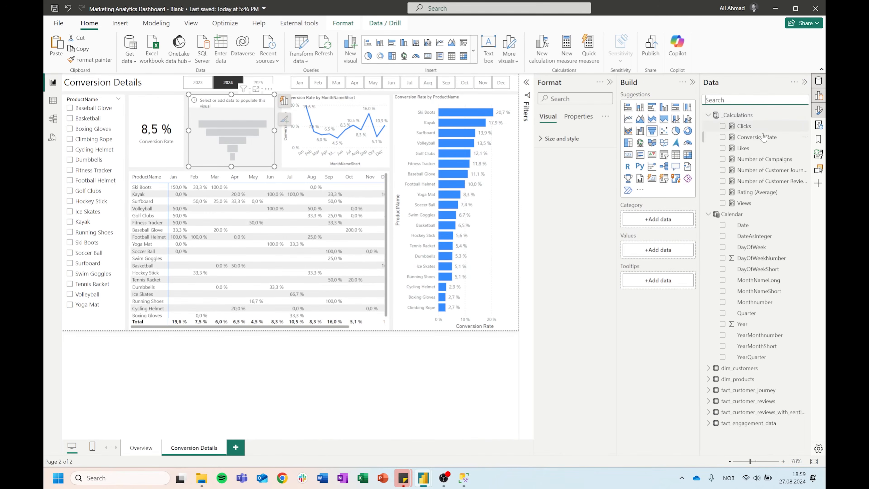
pyautogui.moveTo(775, 170); pyautogui.dragTo(659, 252)
pyautogui.click(746, 102)
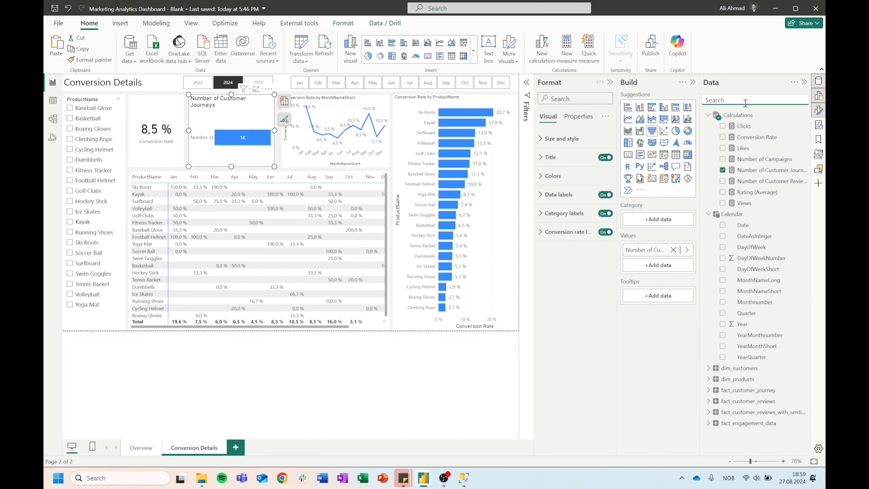
pyautogui.write('Action')
pyautogui.moveTo(752, 128); pyautogui.dragTo(655, 221)
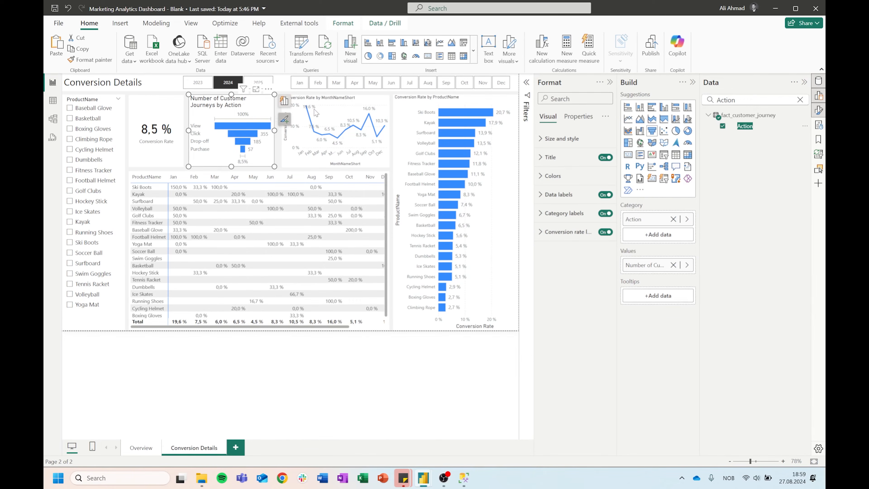
# Reposition and widen the monthly Conversion Rate line chart to fill the gap between the funnel and the product bar chart
pyautogui.click(334, 101)
pyautogui.moveTo(335, 101); pyautogui.dragTo(339, 101)
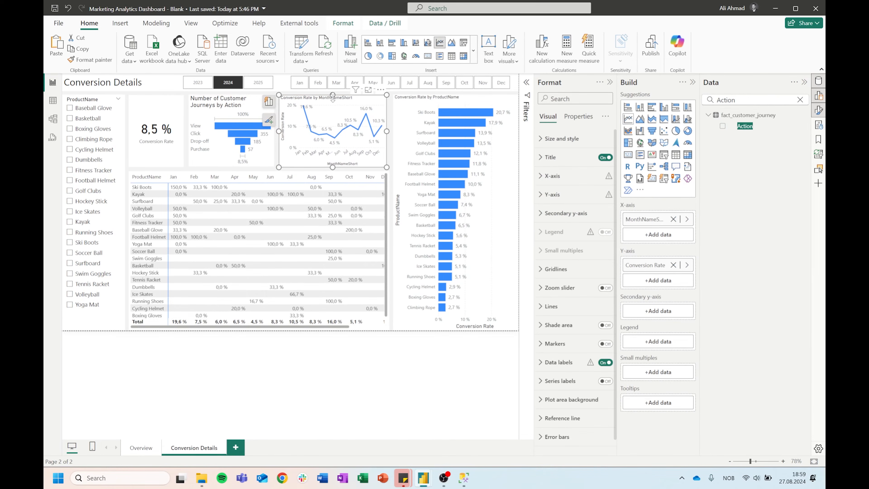
pyautogui.moveTo(386, 131); pyautogui.dragTo(389, 131)
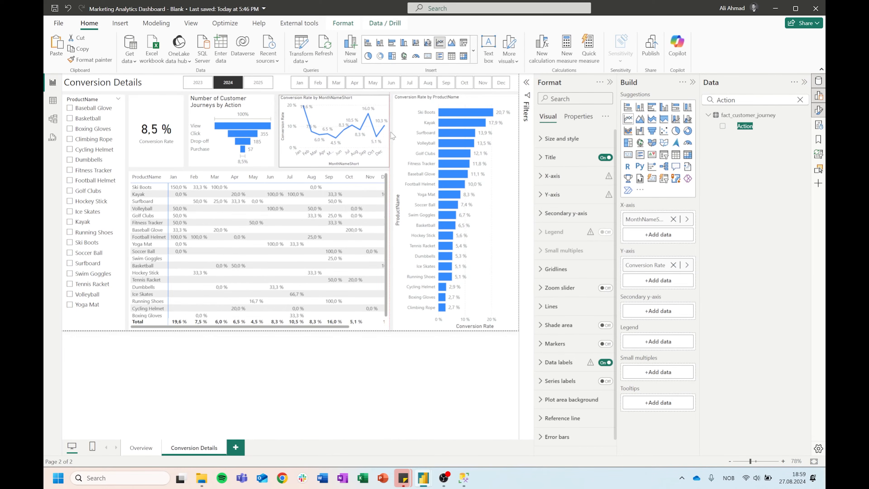
# Set the font size of the customer journey funnel's data labels to 10
pyautogui.click(198, 98)
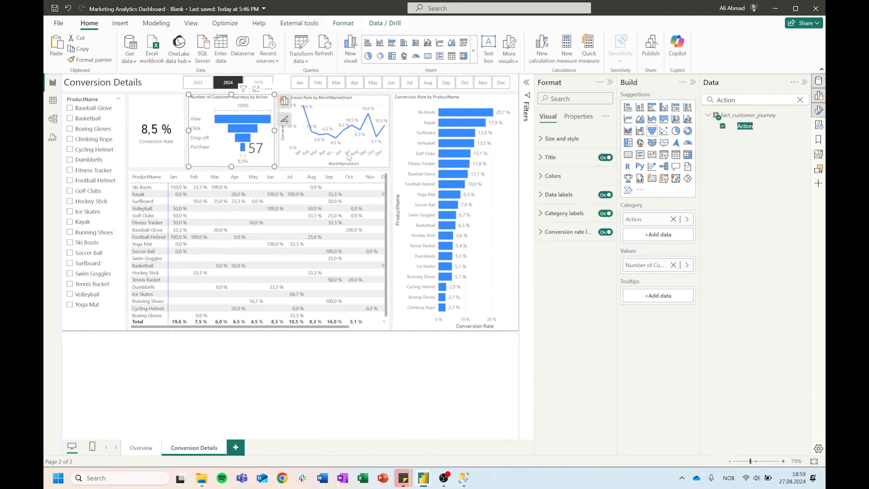
pyautogui.click(559, 194)
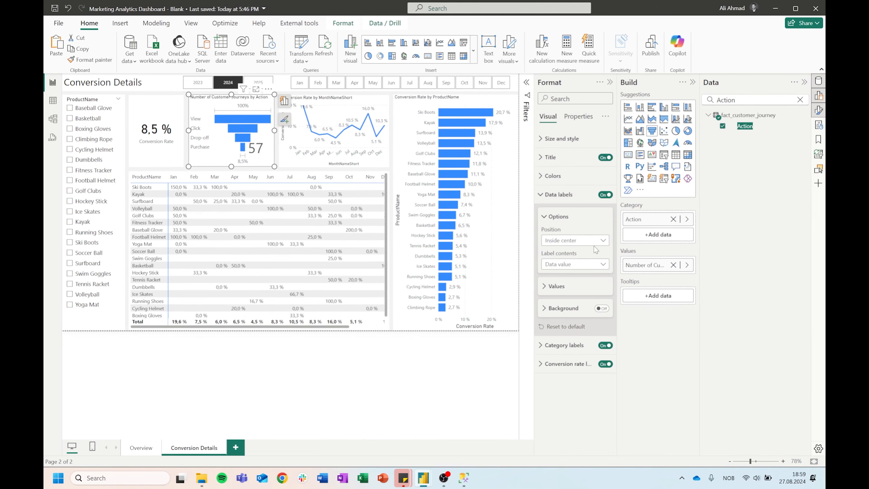
pyautogui.click(559, 194)
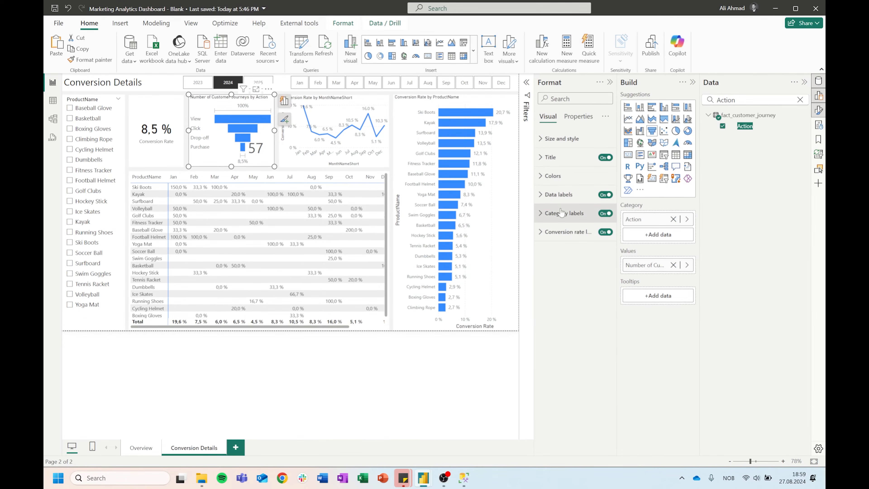
pyautogui.click(563, 213)
pyautogui.click(565, 213)
pyautogui.click(568, 232)
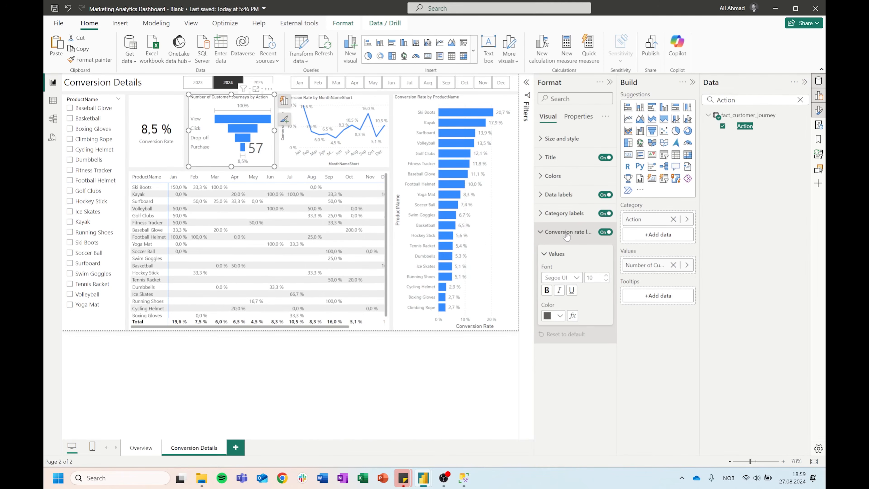
pyautogui.click(568, 232)
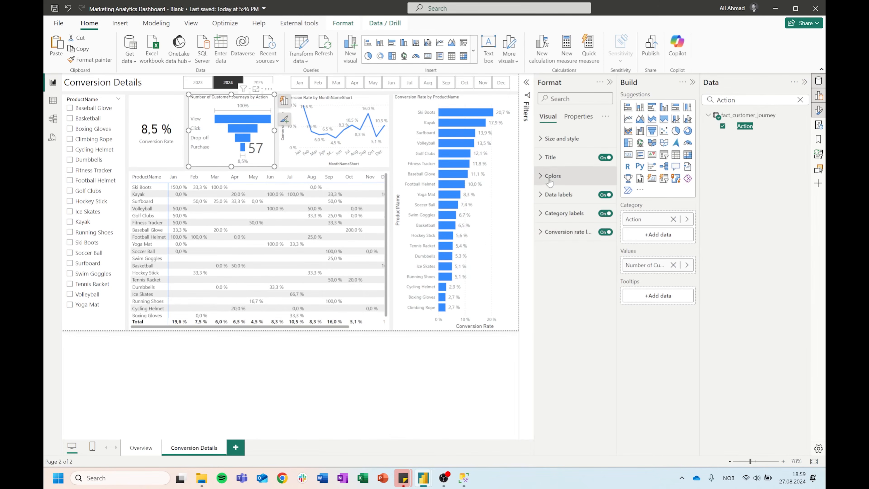
pyautogui.click(559, 194)
pyautogui.click(570, 289)
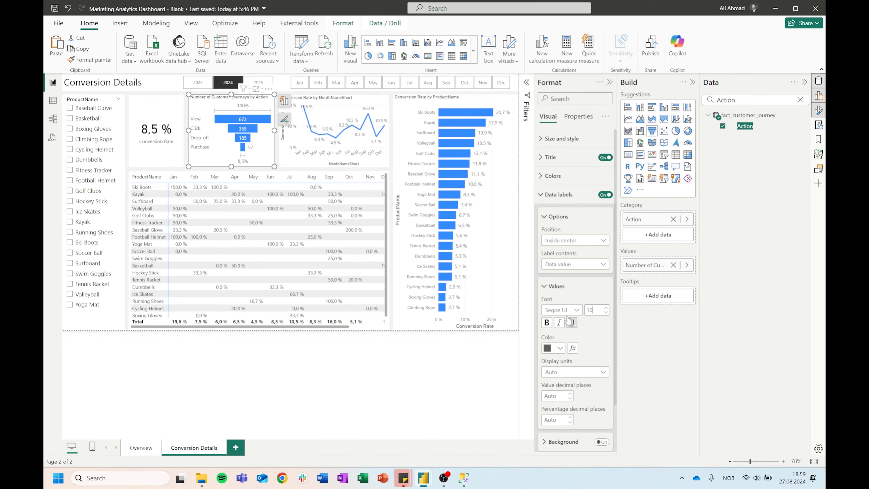
# Make the funnel's data labels show the data value with percent of first, using one percentage decimal place
pyautogui.click(575, 267)
pyautogui.click(589, 309)
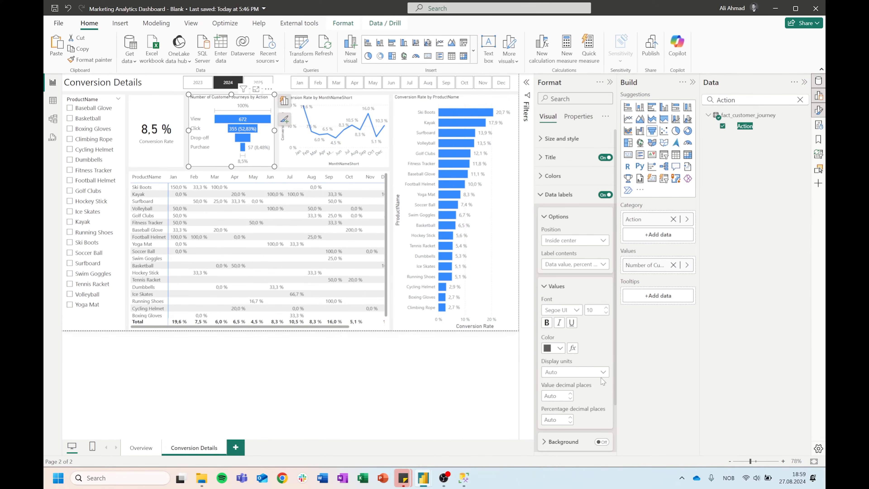
pyautogui.click(571, 394)
pyautogui.click(588, 396)
pyautogui.click(570, 418)
# Hide the Data, Build and Format panes to enlarge the report canvas
pyautogui.click(822, 94)
pyautogui.click(820, 82)
pyautogui.click(819, 110)
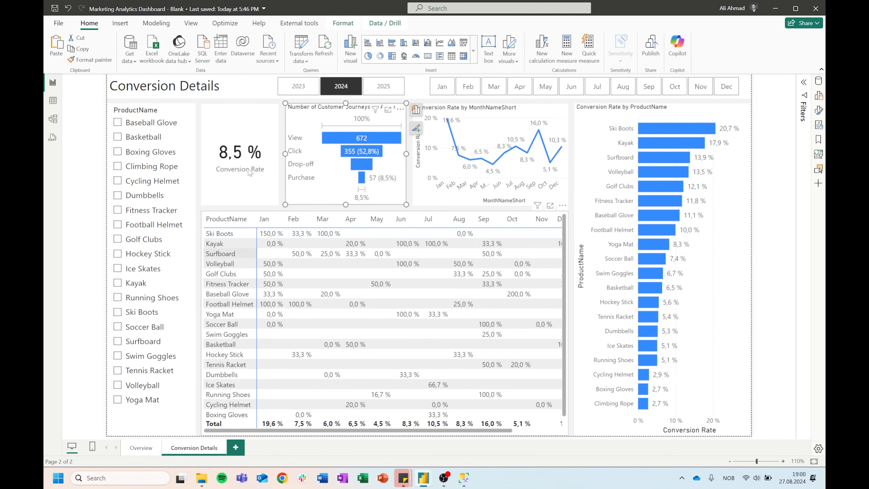
# Cross-filter the page by several top products in the Conversion Rate by ProductName chart, and clear the selection
pyautogui.click(627, 132)
pyautogui.click(626, 144)
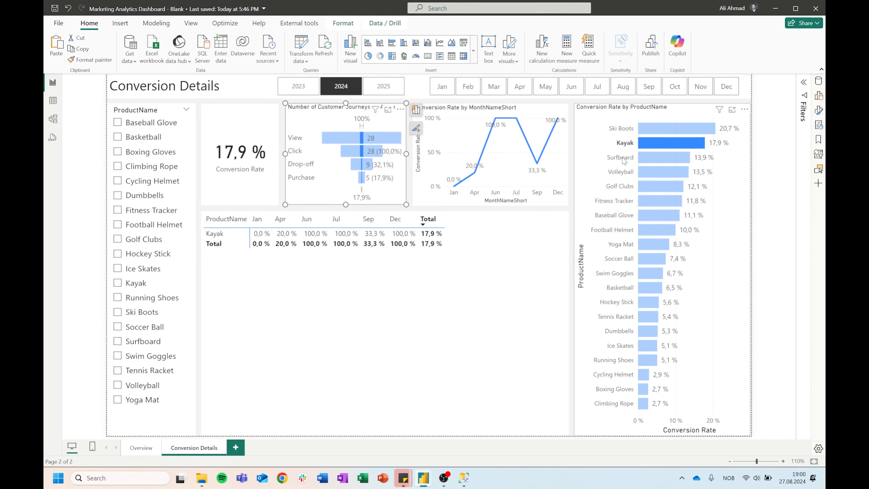
pyautogui.click(623, 160)
pyautogui.click(621, 173)
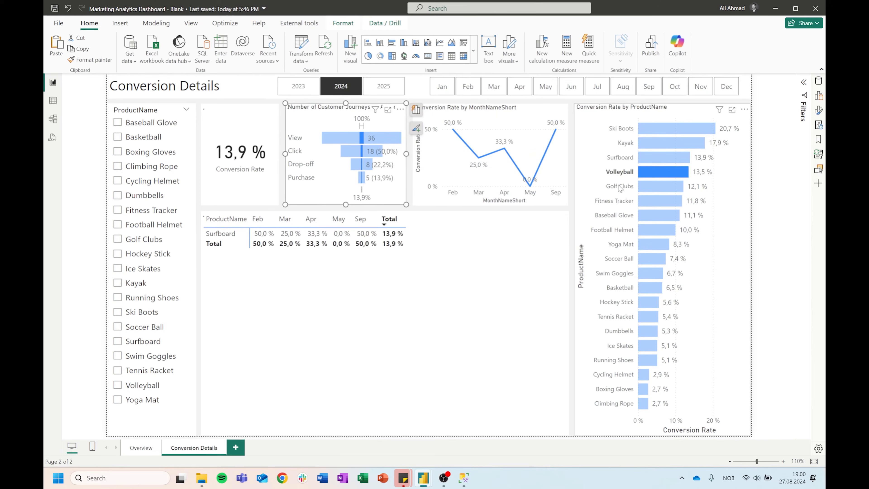
pyautogui.click(619, 187)
pyautogui.click(620, 187)
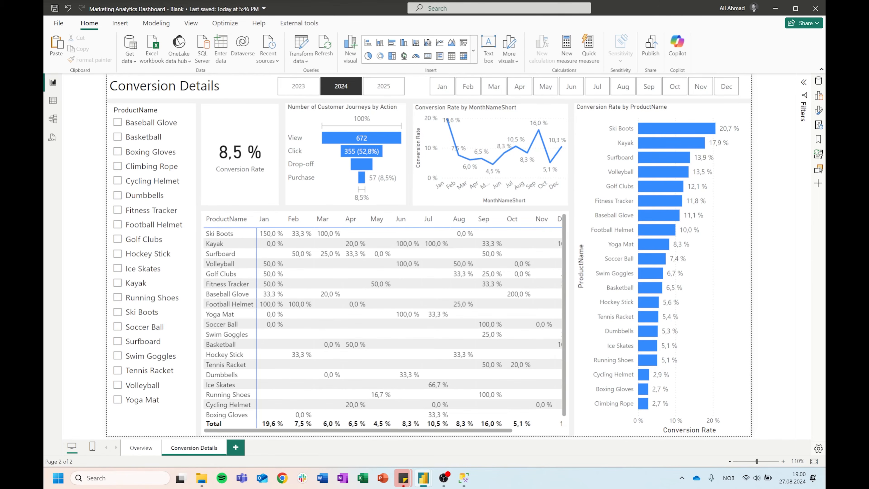
# Duplicate the Overview page and rename the copy as Social Media Details
pyautogui.rightClick(198, 451)
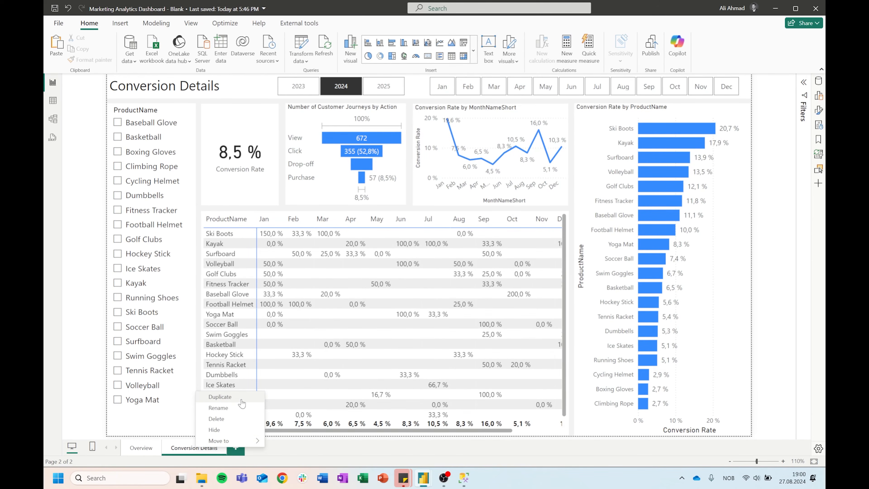
pyautogui.rightClick(134, 453)
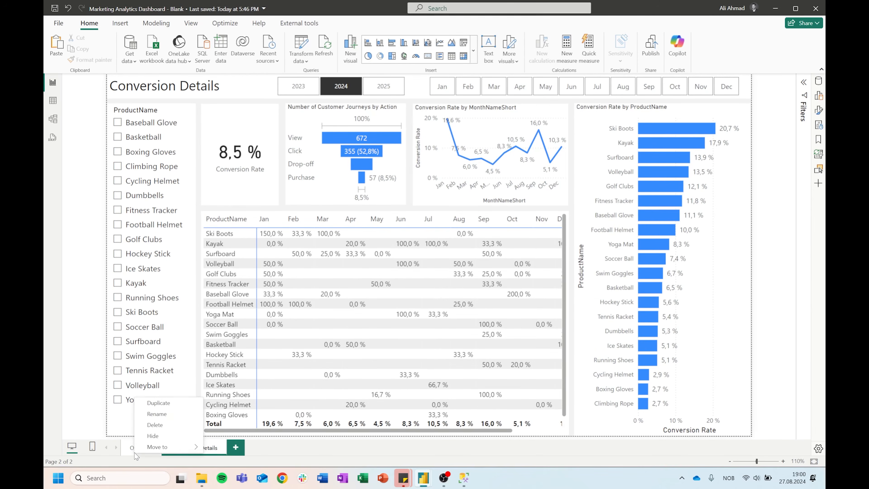
pyautogui.click(159, 403)
pyautogui.doubleClick(250, 447)
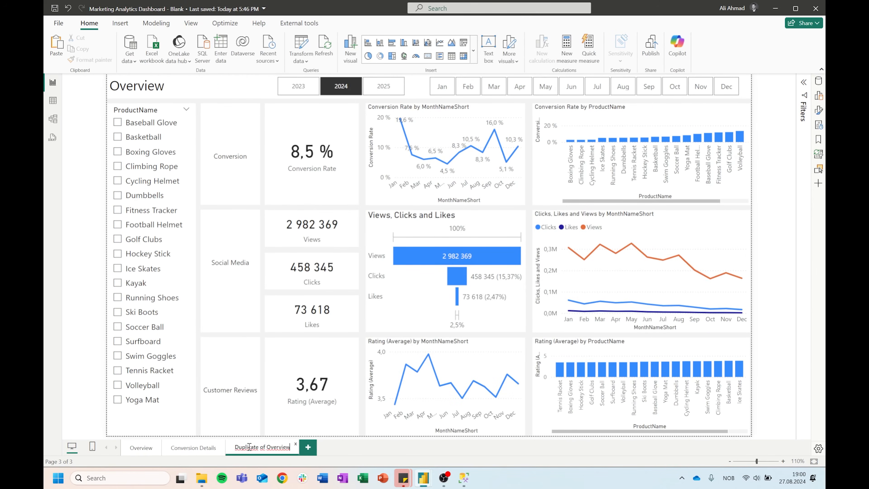
pyautogui.write('Social Media Details')
pyautogui.press('Return')
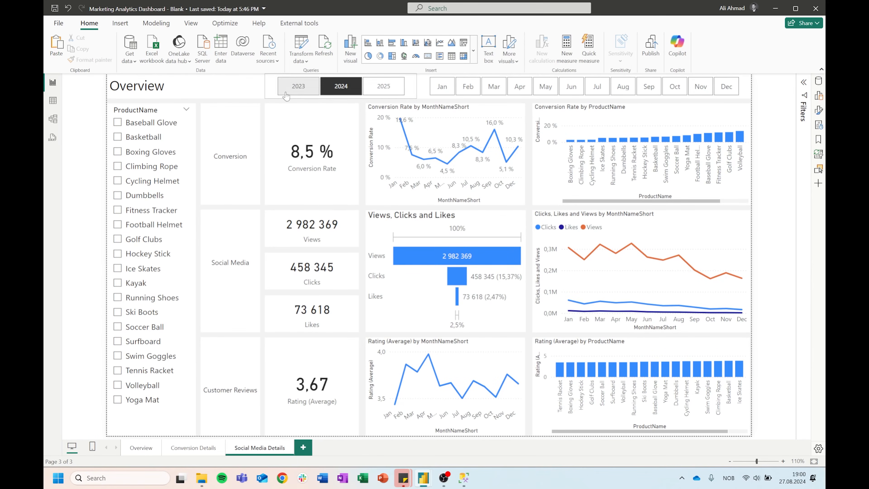
# Delete the Conversion label, Conversion Rate card, both conversion rate charts and the Social Media label from the new page
pyautogui.click(223, 108)
pyautogui.press('Delete')
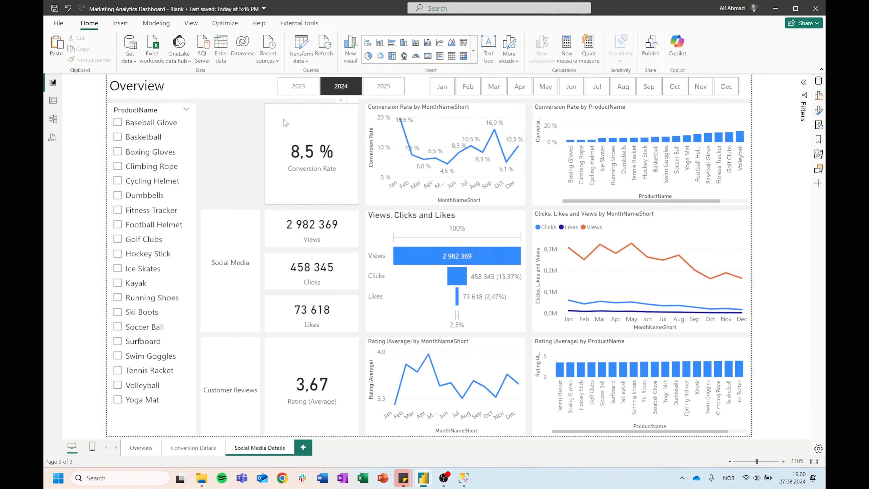
pyautogui.click(284, 110)
pyautogui.press('Delete')
pyautogui.click(436, 110)
pyautogui.press('Delete')
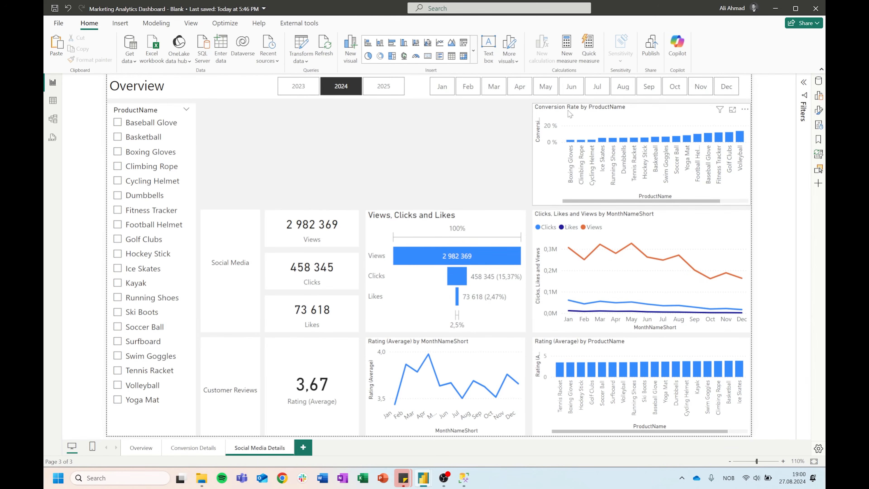
pyautogui.click(568, 110)
pyautogui.press('Delete')
pyautogui.click(223, 233)
pyautogui.click(229, 210)
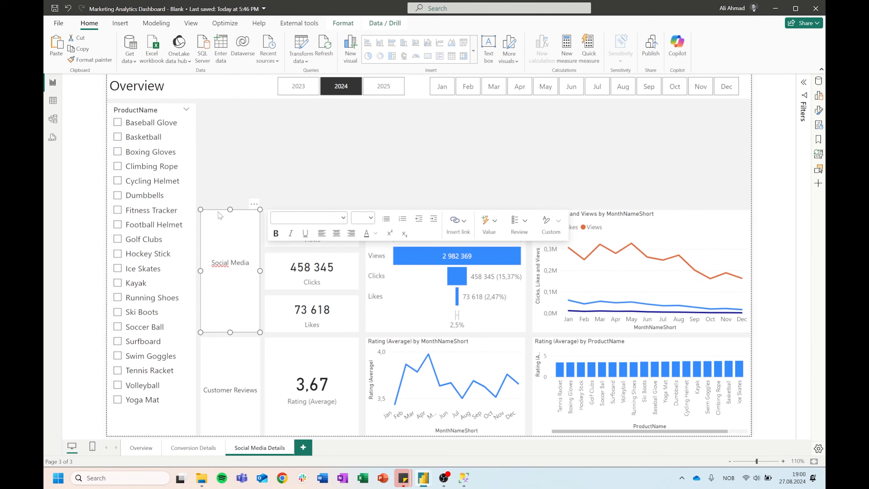
pyautogui.press('Delete')
# Stack the Views, Clicks and Likes cards with even gaps beside the product slicer, starting at its upper edge
pyautogui.moveTo(297, 221); pyautogui.dragTo(229, 117)
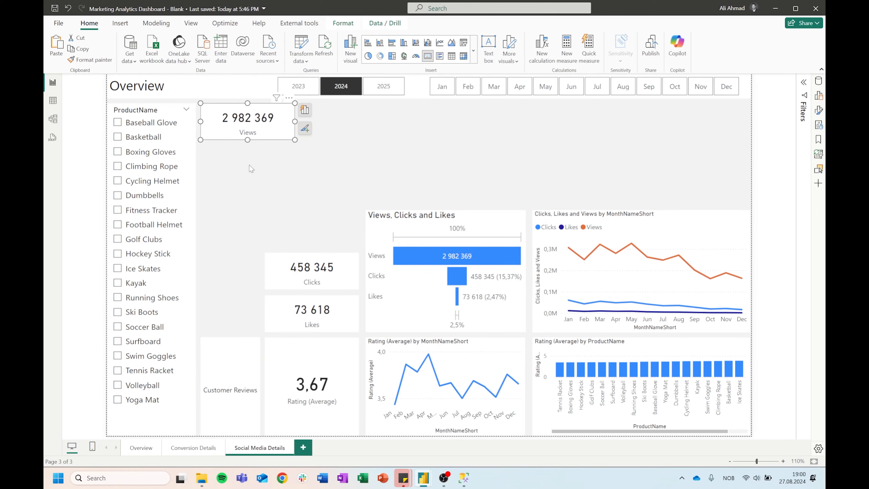
pyautogui.moveTo(284, 257); pyautogui.dragTo(234, 162)
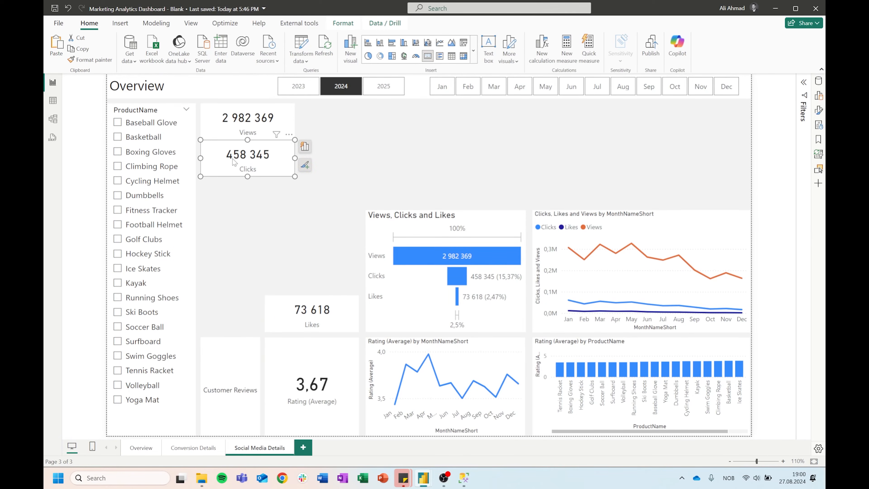
pyautogui.moveTo(300, 310); pyautogui.dragTo(241, 202)
pyautogui.click(269, 287)
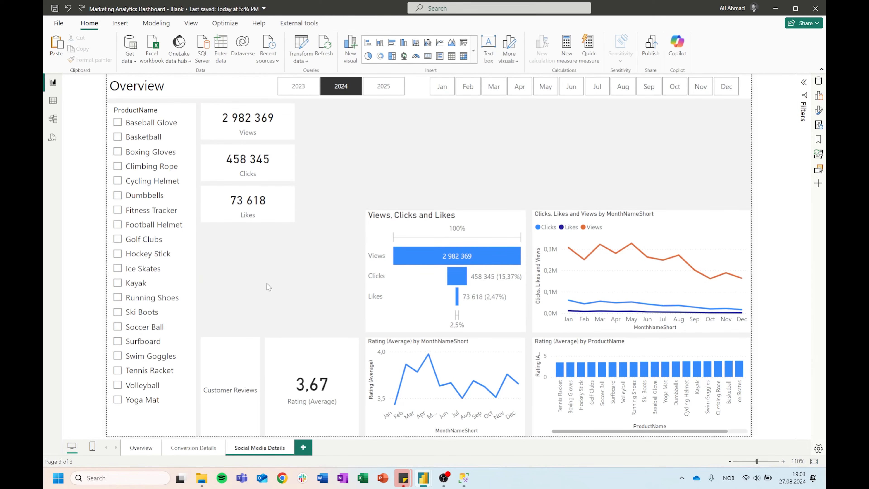
# Delete the Views, Clicks and Likes funnel and move the monthly Clicks, Likes and Views line chart beside the stacked cards
pyautogui.click(450, 231)
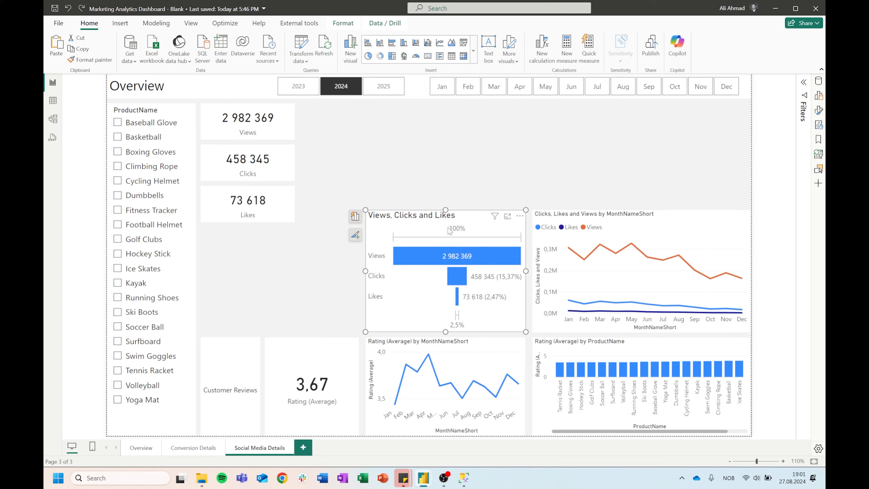
pyautogui.press('Delete')
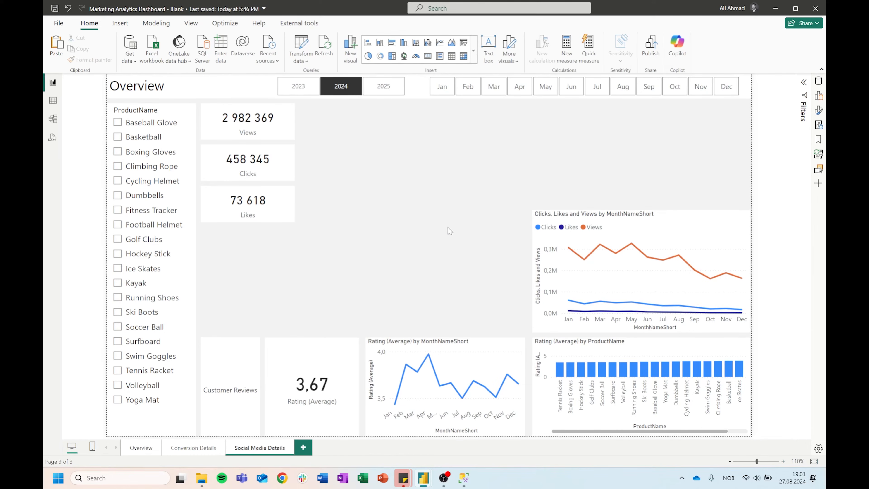
pyautogui.moveTo(605, 216); pyautogui.dragTo(373, 113)
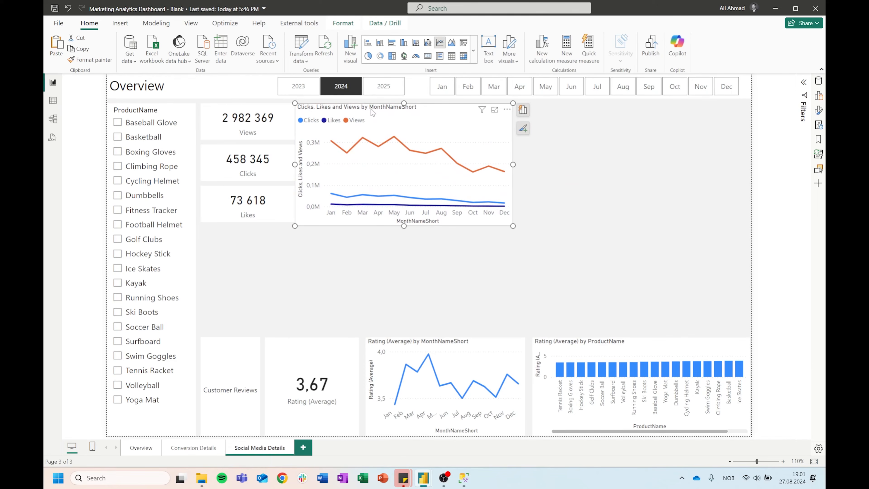
# Widen the monthly Clicks, Likes and Views line chart slightly, duplicate it, and fit the copy beside it up to the page edge
pyautogui.moveTo(513, 165); pyautogui.dragTo(524, 167)
pyautogui.hotkey('ctrl', 'c')
pyautogui.hotkey('ctrl', 'v')
pyautogui.moveTo(376, 117); pyautogui.dragTo(613, 105)
pyautogui.moveTo(527, 160); pyautogui.dragTo(532, 160)
pyautogui.moveTo(545, 104); pyautogui.dragTo(539, 112)
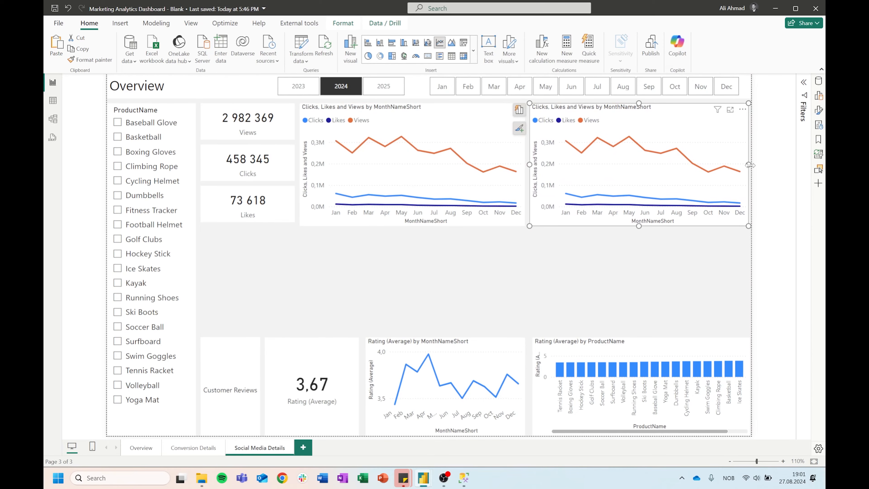
# Change the copied line chart to a clustered column chart and keep only Views on its Y-axis
pyautogui.click(818, 96)
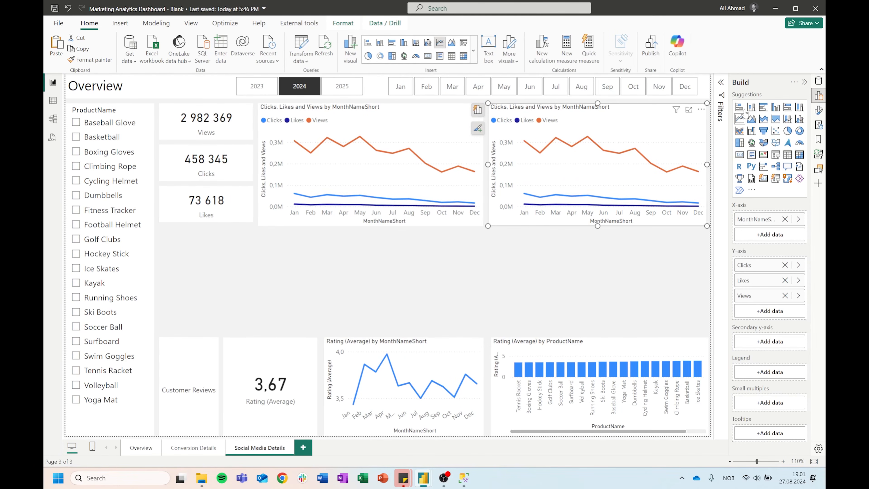
pyautogui.click(778, 113)
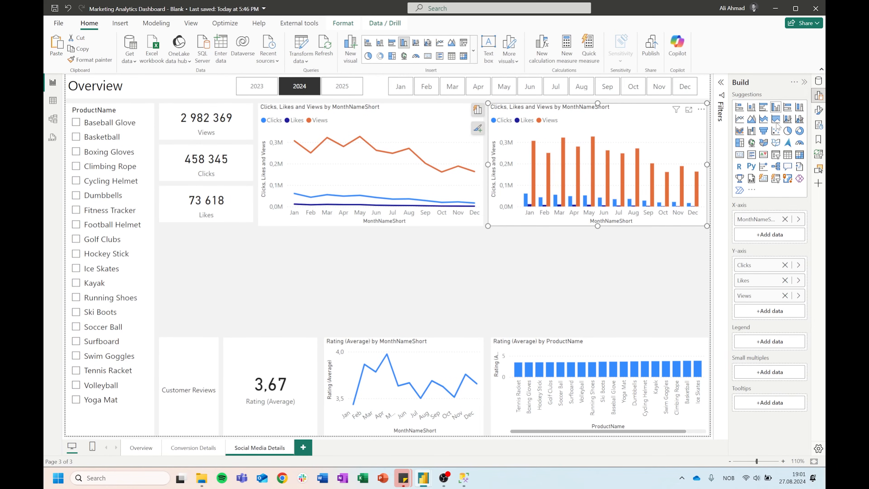
pyautogui.click(819, 81)
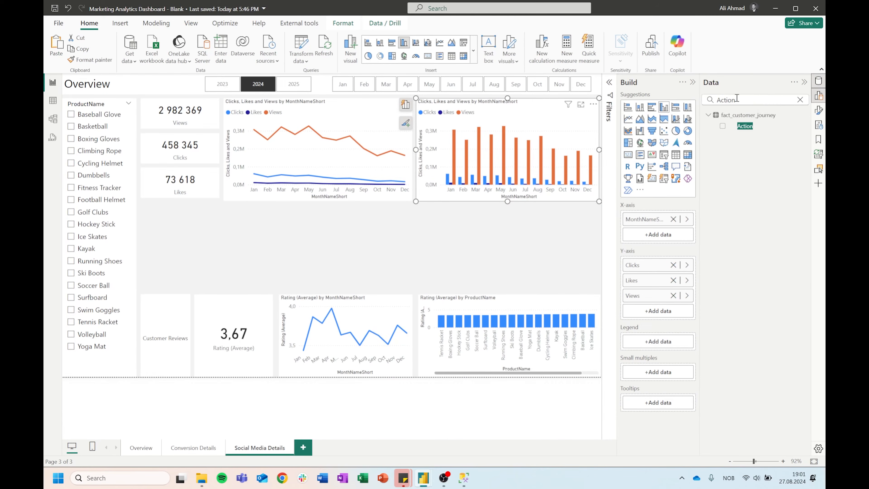
pyautogui.doubleClick(737, 98)
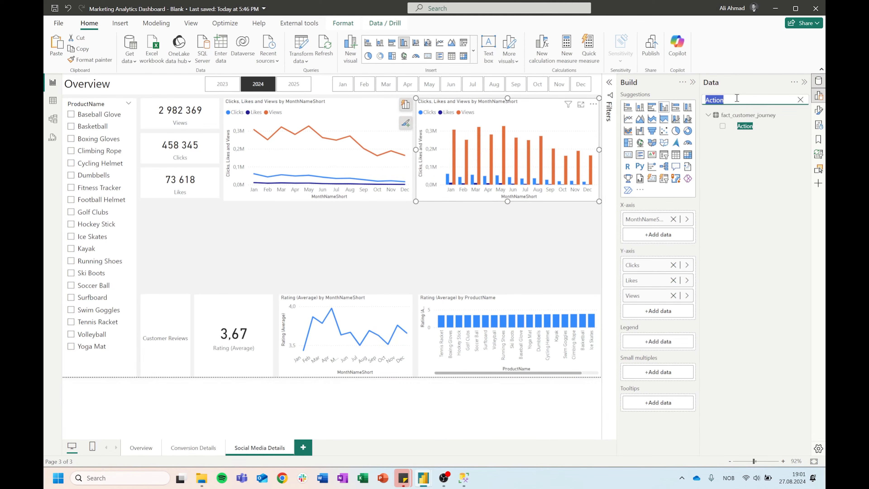
pyautogui.click(672, 265)
pyautogui.click(672, 265)
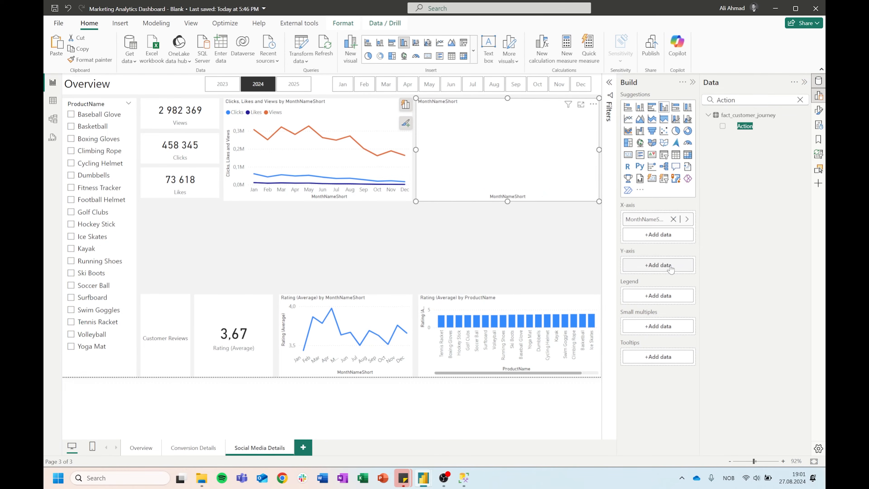
pyautogui.click(672, 265)
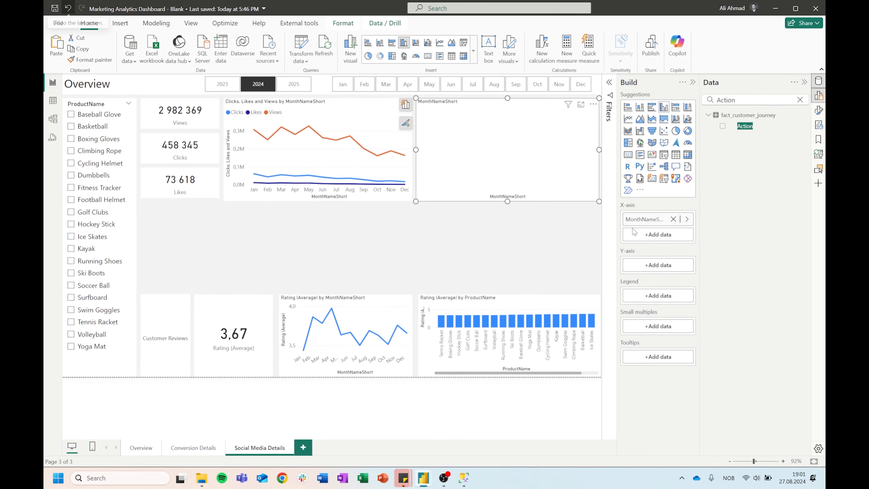
pyautogui.click(68, 12)
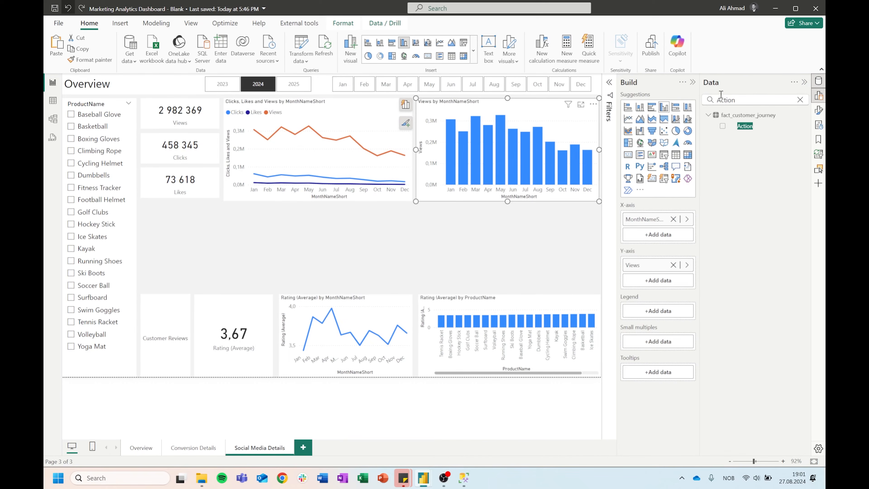
# Search the data fields for ContentType and set it as the legend of the Views column chart
pyautogui.click(740, 101)
pyautogui.hotkey('ctrl', 'a')
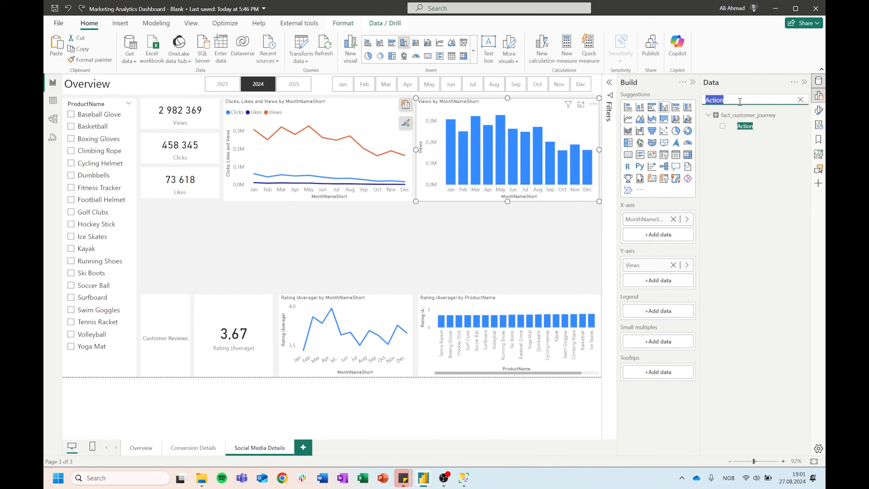
pyautogui.write('ContentTy')
pyautogui.moveTo(753, 126); pyautogui.dragTo(658, 311)
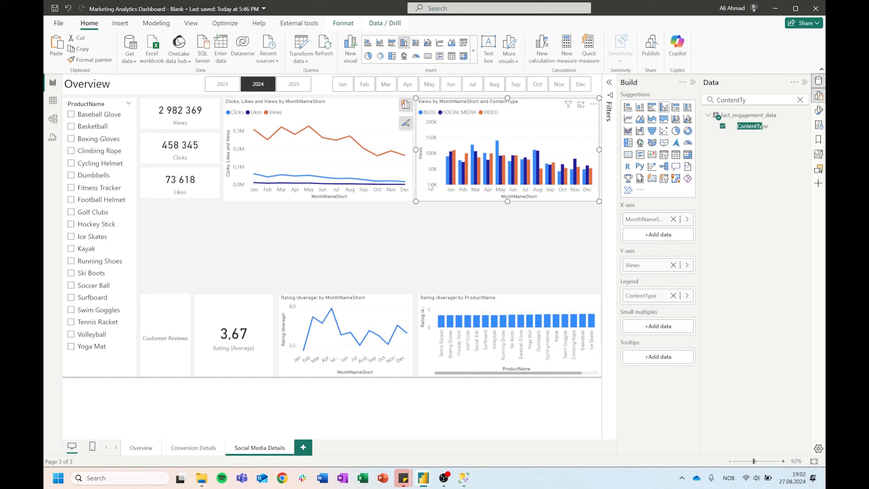
# Delete the Rating (Average) card, both rating charts and the Customer Reviews label from the page
pyautogui.click(252, 323)
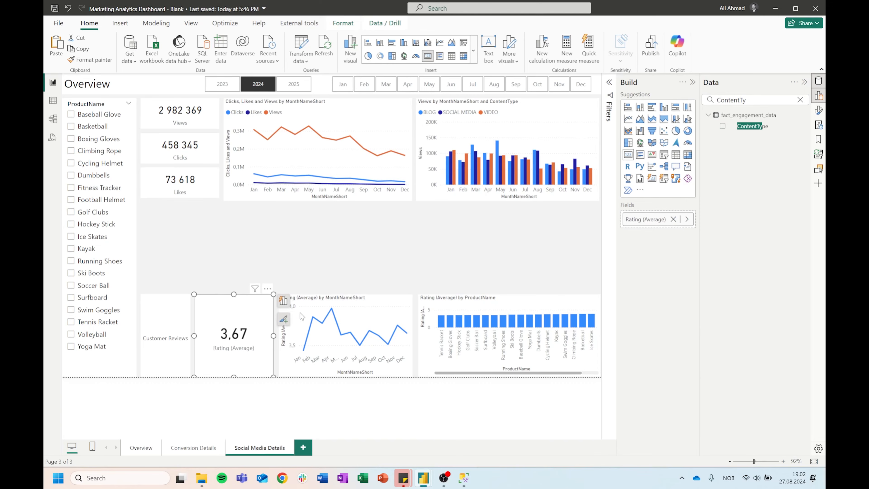
pyautogui.press('Delete')
pyautogui.click(370, 308)
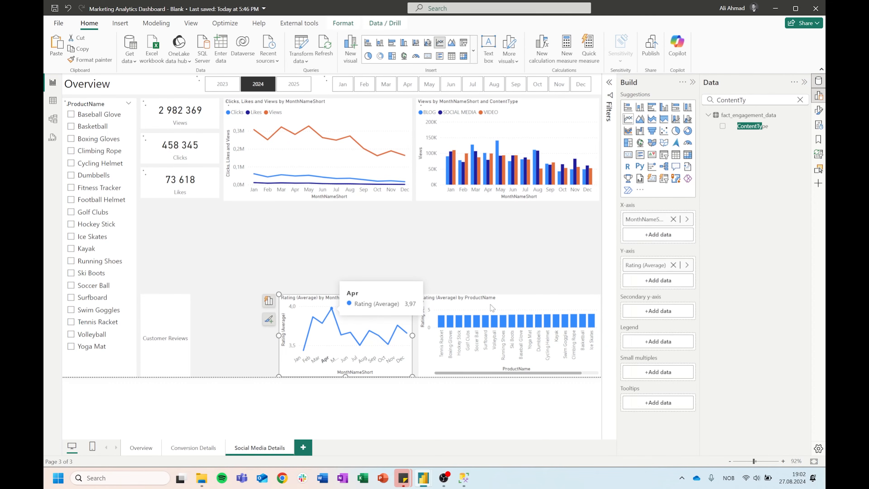
pyautogui.press('Delete')
pyautogui.click(492, 302)
pyautogui.press('Delete')
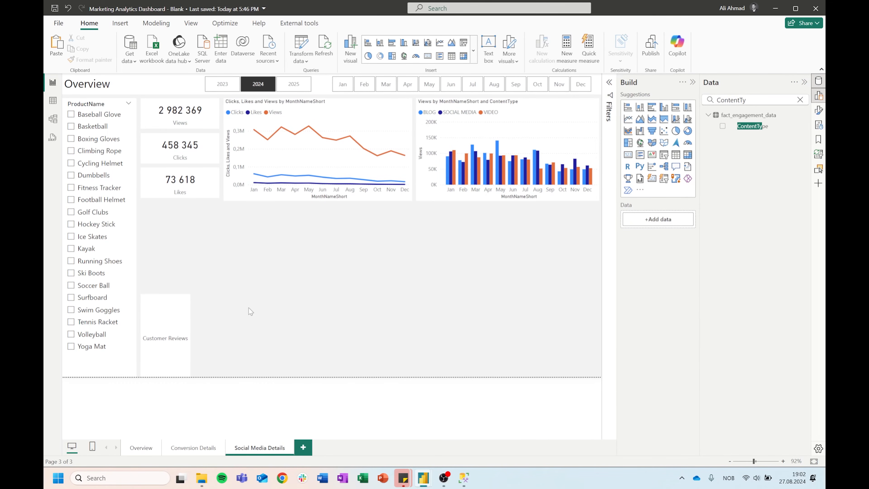
pyautogui.click(188, 317)
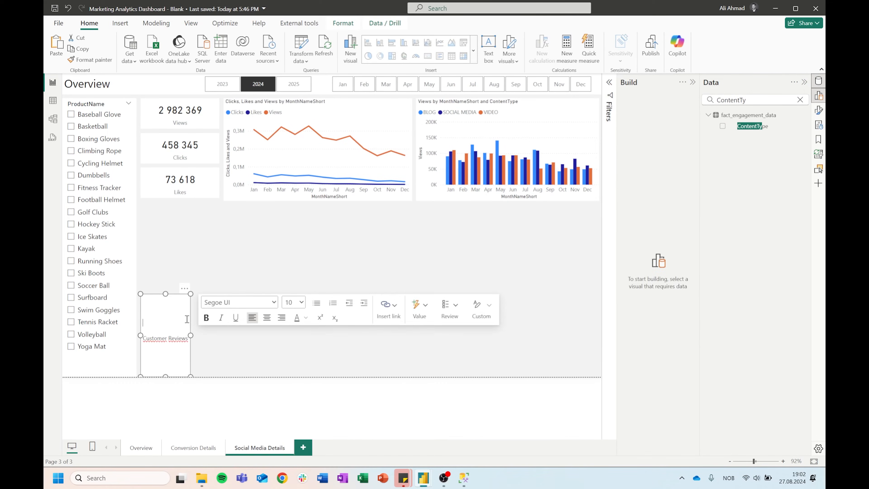
pyautogui.click(156, 296)
pyautogui.press('Delete')
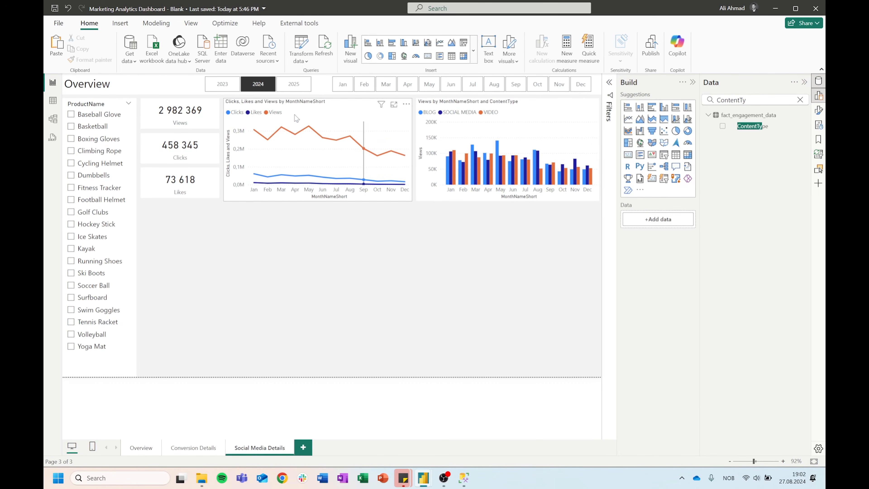
# Copy the product-by-month matrix from Conversion Details to Social Media Details and fit it below the charts across the remaining width
pyautogui.click(184, 449)
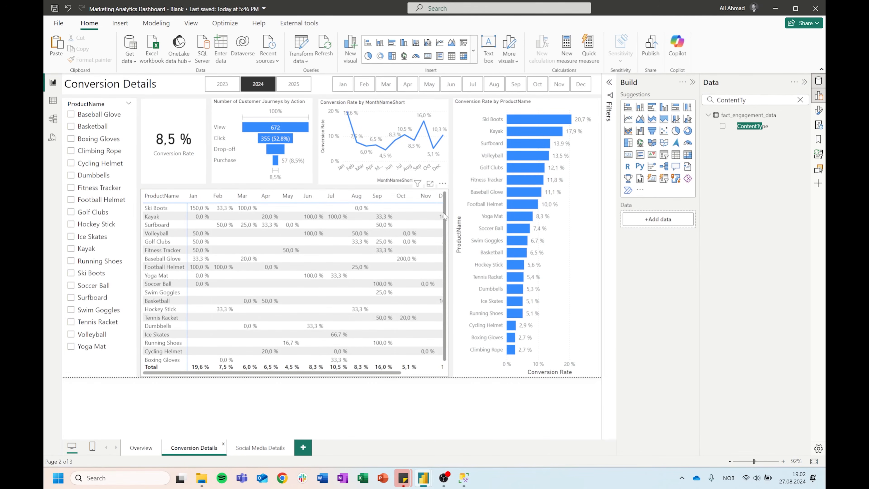
pyautogui.click(444, 217)
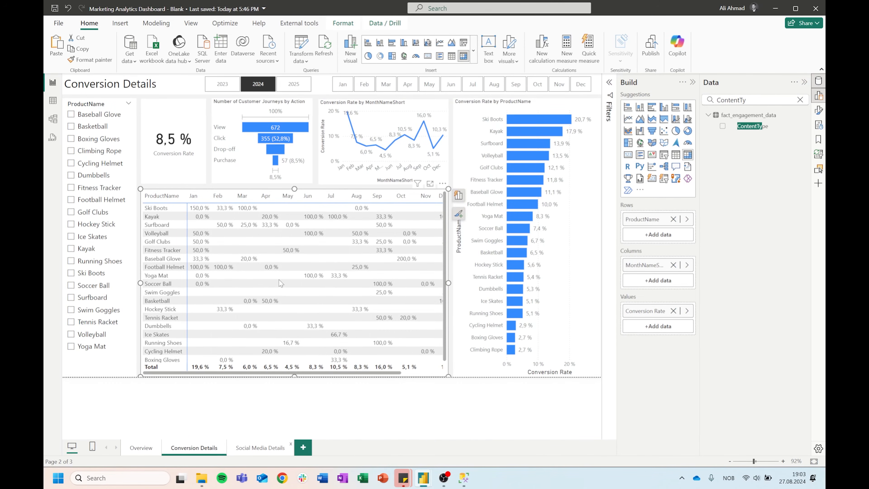
pyautogui.hotkey('ctrl', 'v')
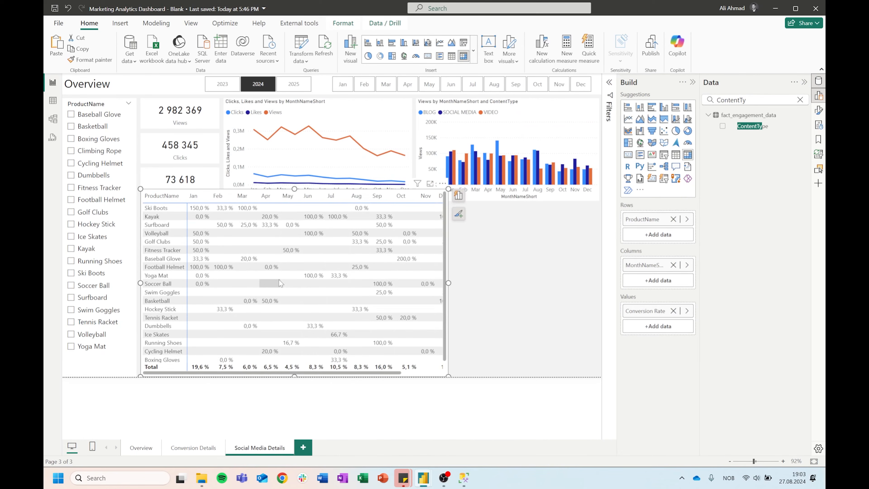
pyautogui.moveTo(294, 188); pyautogui.dragTo(281, 200)
pyautogui.press('Down')
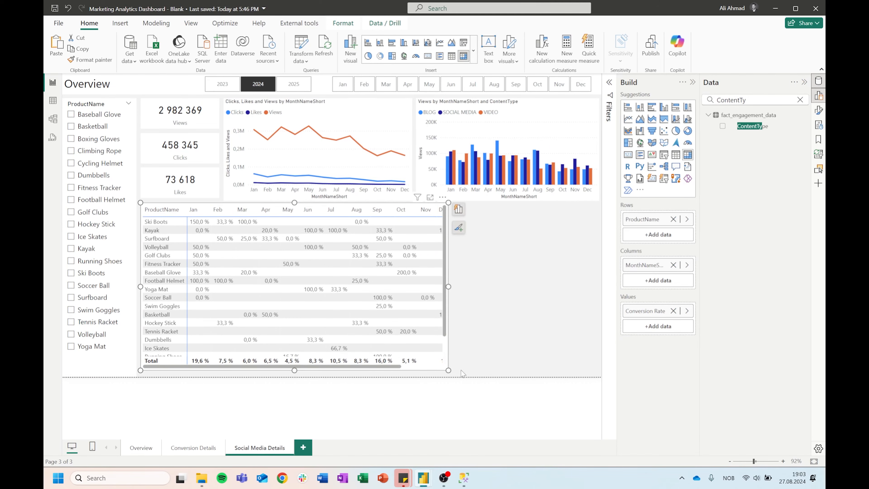
# Shorten the line chart and the Views column chart slightly so both end level with the Likes card, leaving a gap above the matrix
pyautogui.click(314, 105)
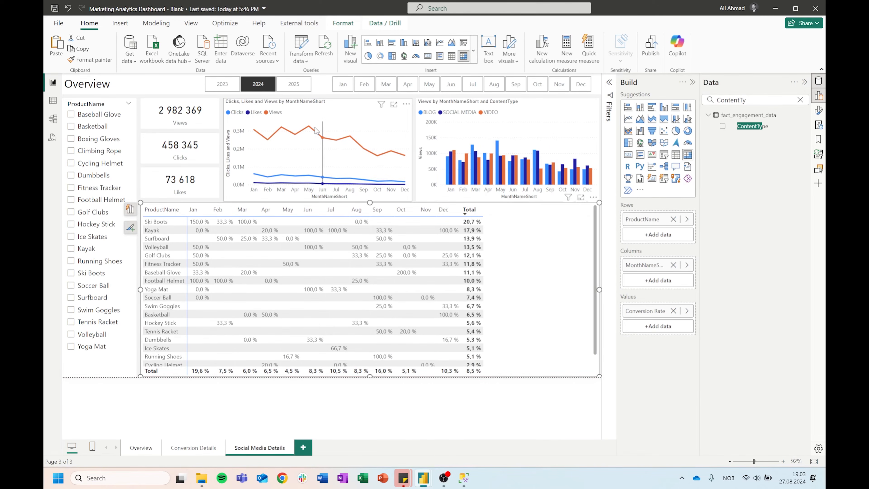
pyautogui.moveTo(318, 201); pyautogui.dragTo(318, 198)
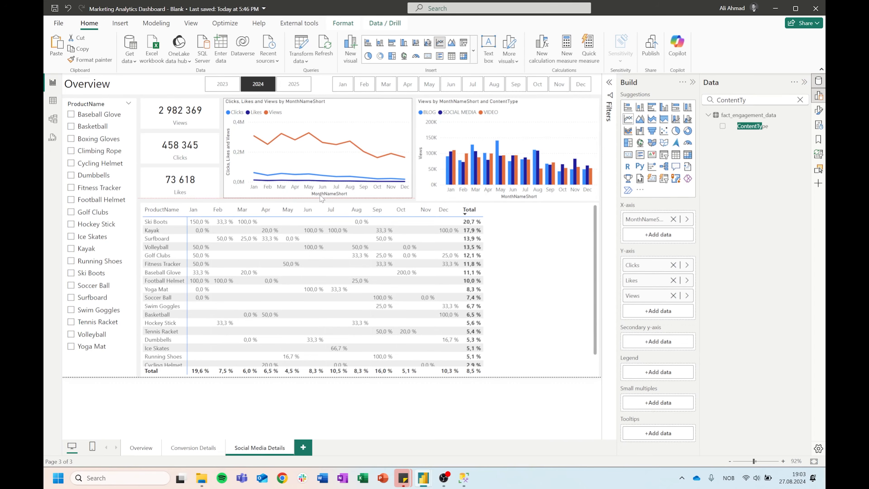
pyautogui.click(542, 248)
pyautogui.click(519, 194)
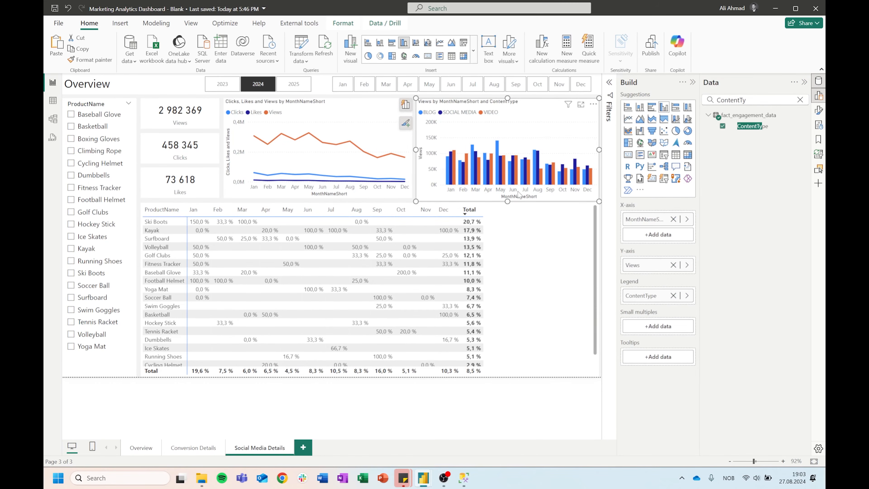
pyautogui.moveTo(508, 201); pyautogui.dragTo(512, 197)
pyautogui.click(513, 197)
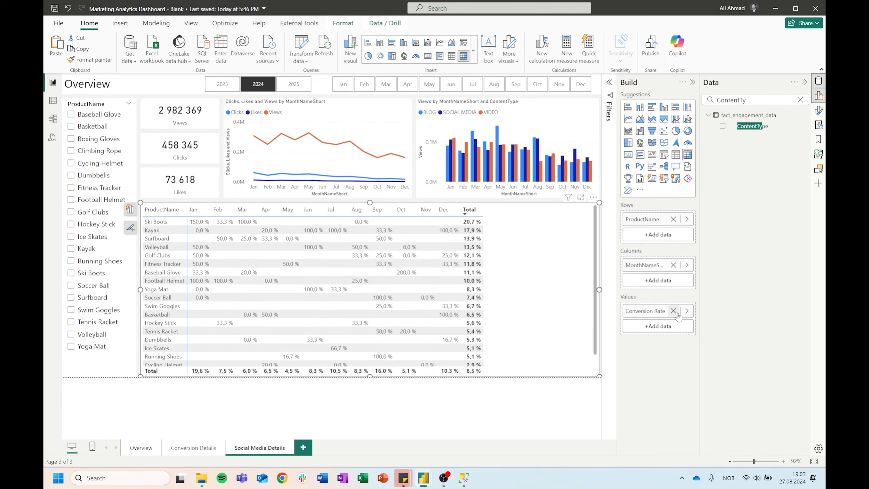
# Replace Conversion Rate with the Views measure in the matrix values and sort the products by Total in descending order
pyautogui.click(673, 311)
pyautogui.doubleClick(765, 99)
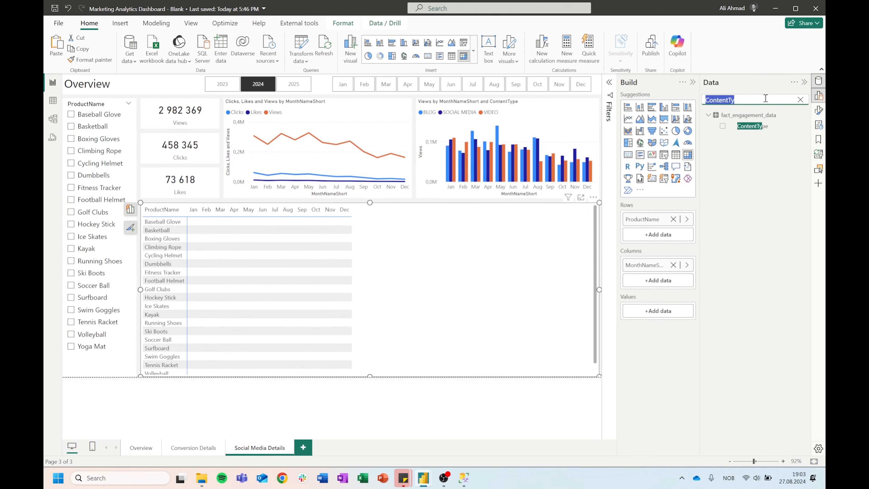
pyautogui.press('BackSpace')
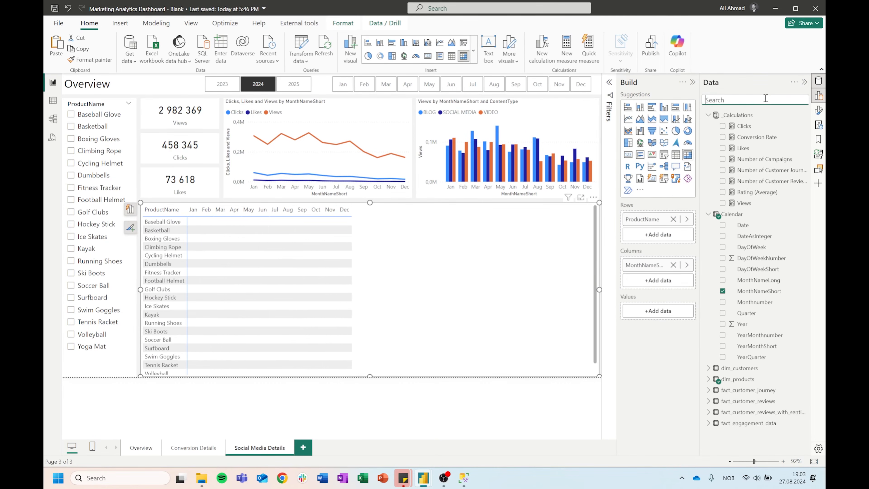
pyautogui.click(137, 212)
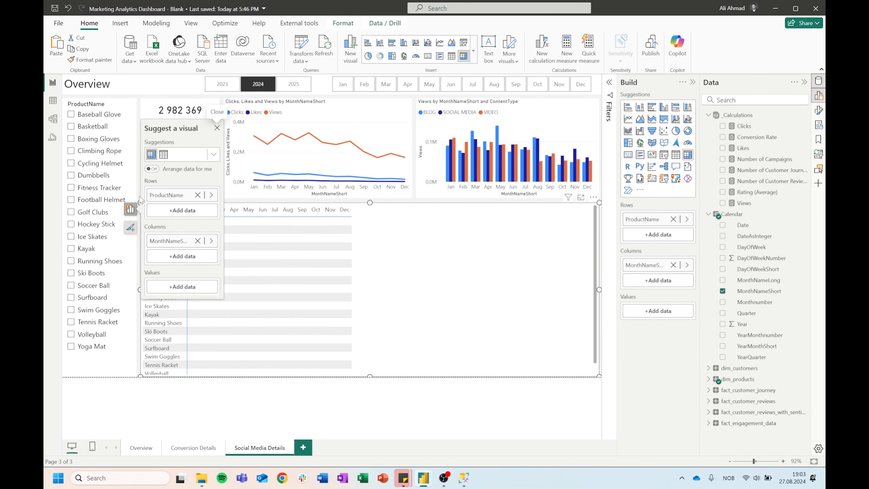
pyautogui.click(161, 289)
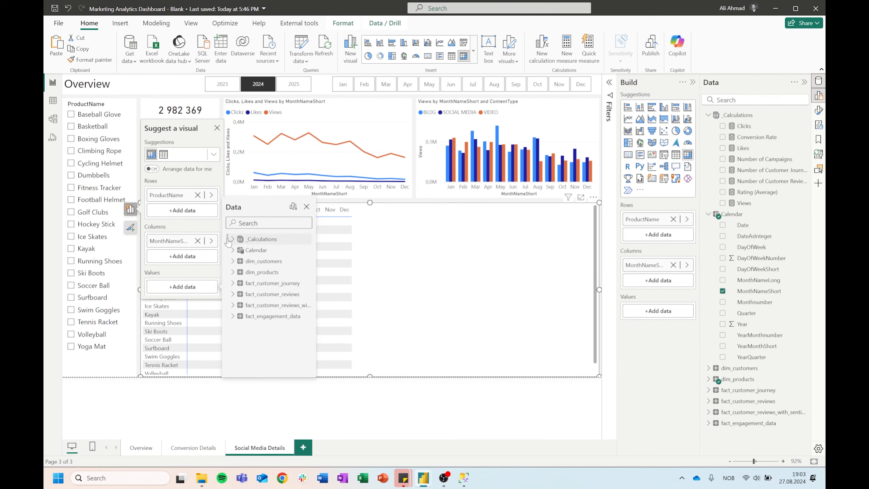
pyautogui.click(233, 239)
pyautogui.click(247, 327)
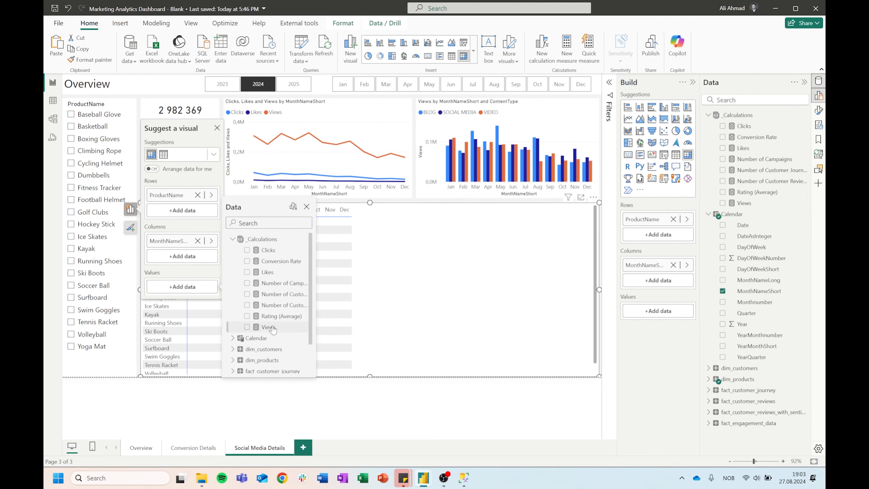
pyautogui.click(559, 248)
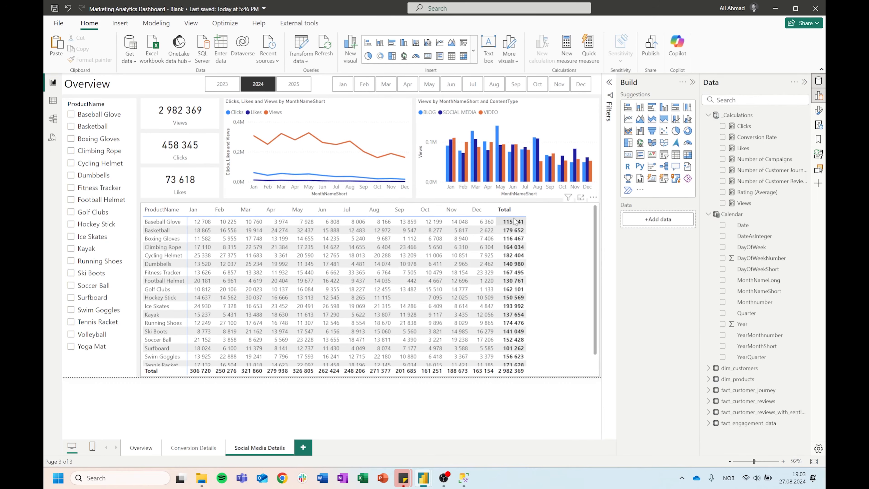
pyautogui.click(129, 204)
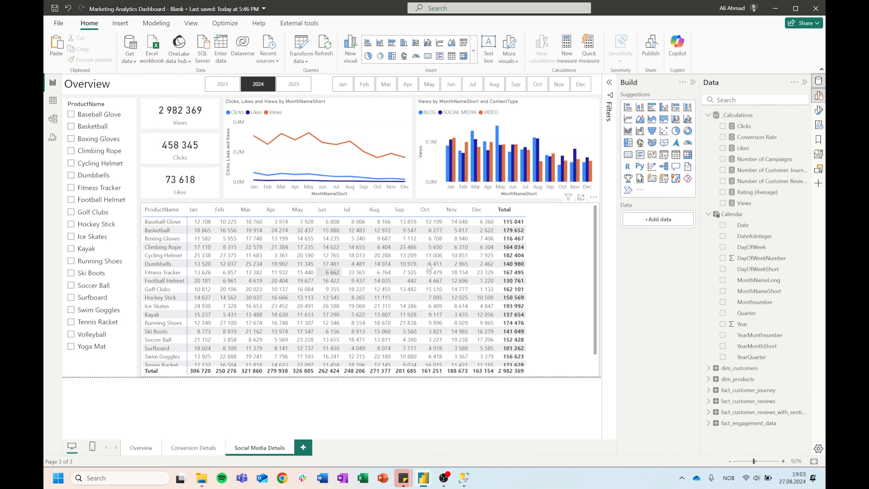
pyautogui.click(512, 213)
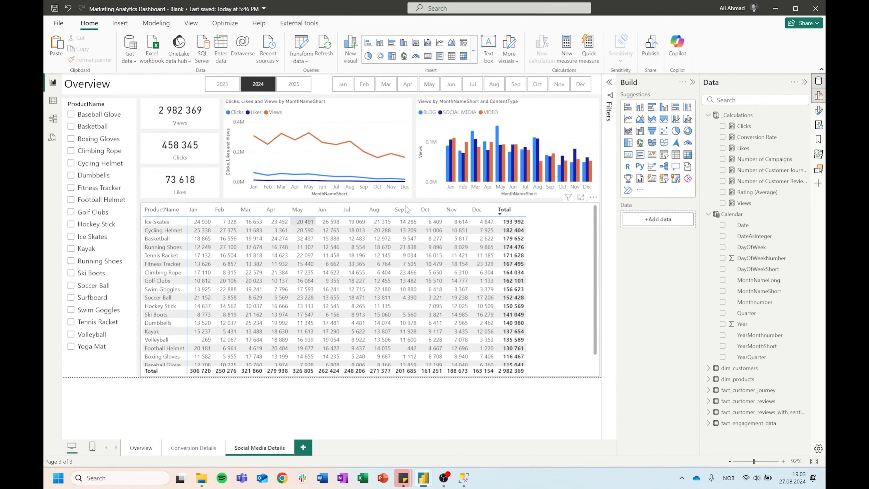
# Search the data fields for ContentType and add it to the matrix rows beneath ProductName
pyautogui.click(755, 99)
pyautogui.write('co')
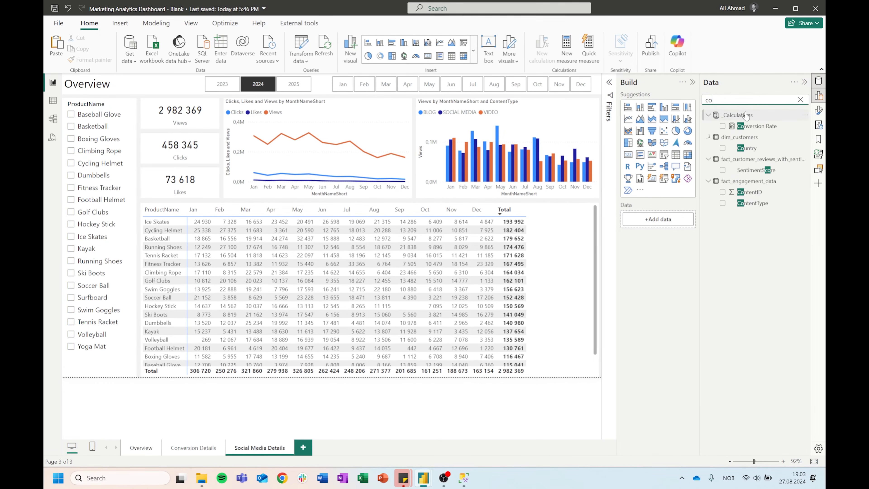
pyautogui.write('ntentt')
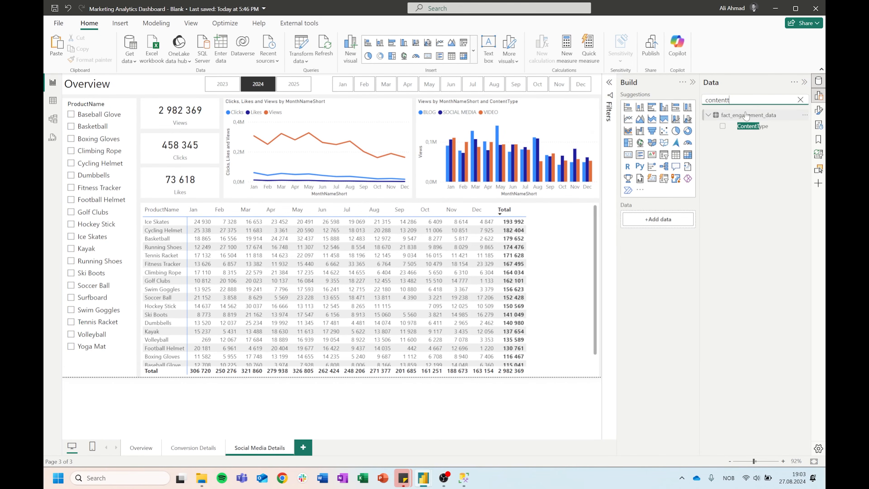
pyautogui.click(560, 240)
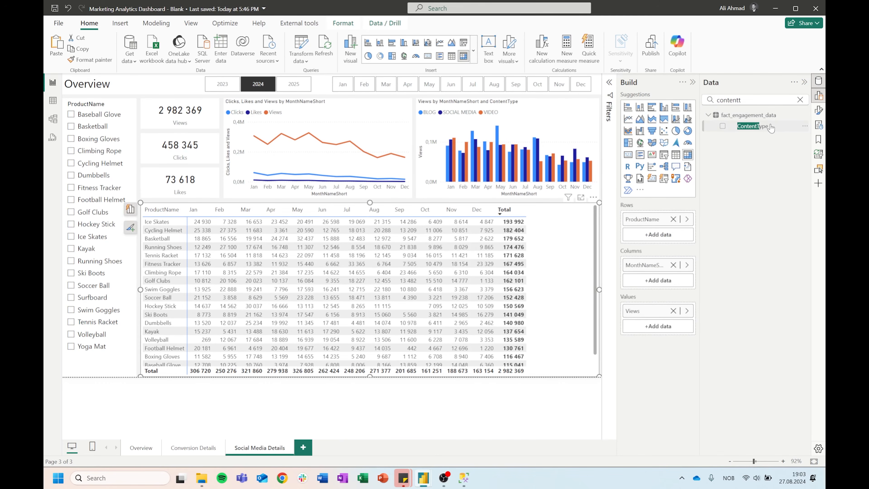
pyautogui.moveTo(747, 134); pyautogui.dragTo(657, 235)
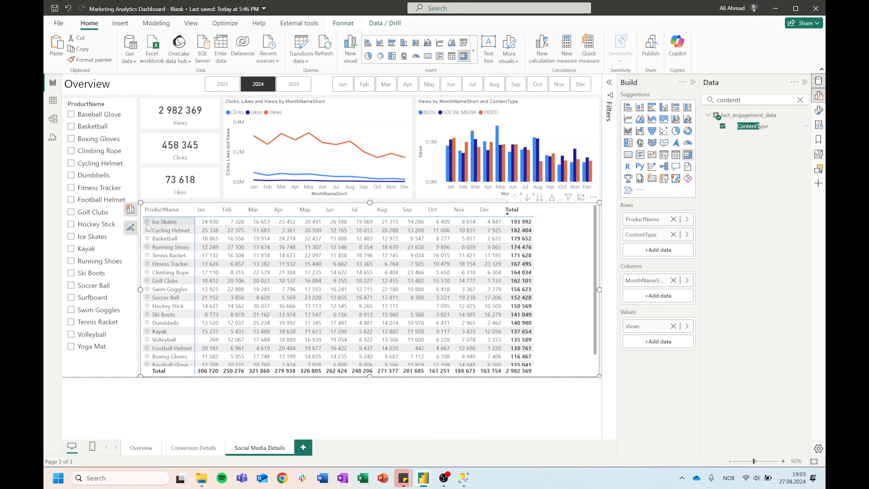
# Expand and collapse the Ice Skates and Cycling Helmet rows in the matrix to check their Views by content type
pyautogui.click(147, 222)
pyautogui.click(148, 222)
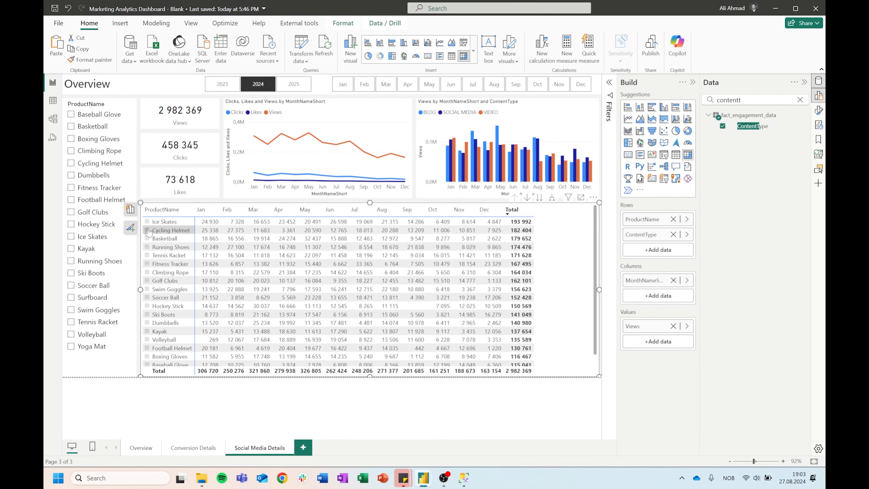
pyautogui.click(147, 230)
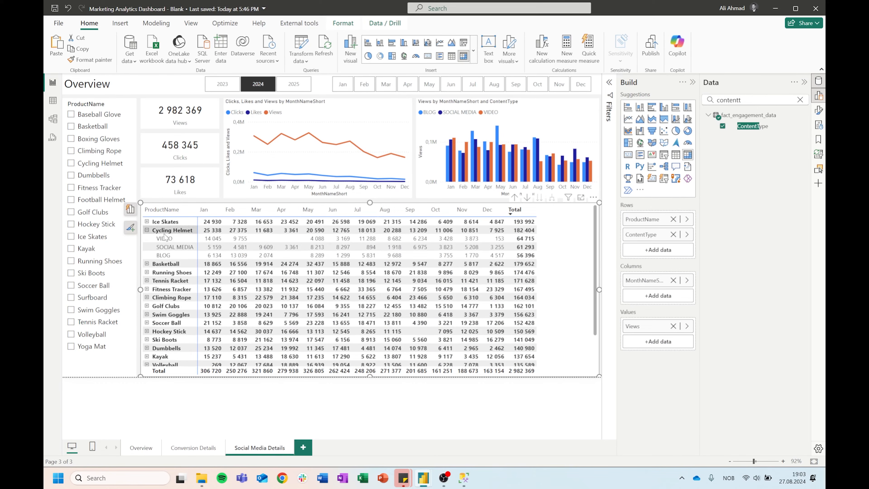
pyautogui.click(147, 230)
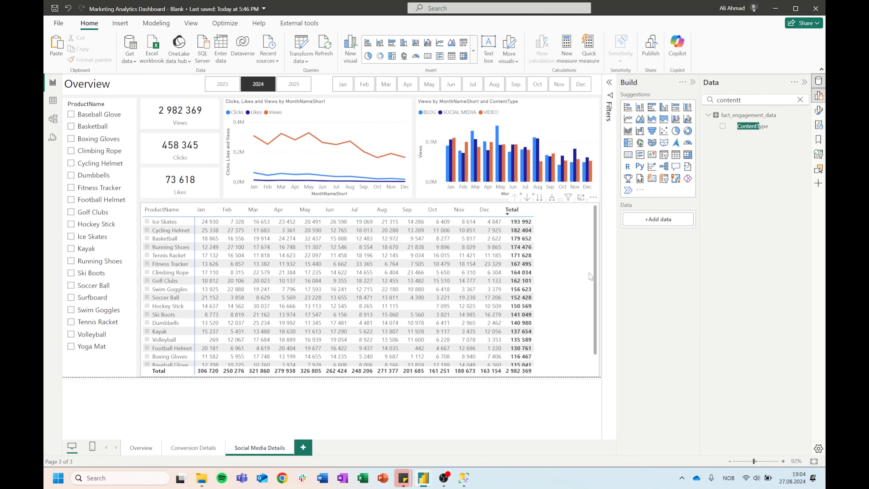
# Try showing the matrix's Views as percent of column total and check the Baseball Glove shares by content type
pyautogui.rightClick(656, 330)
pyautogui.moveTo(727, 396)
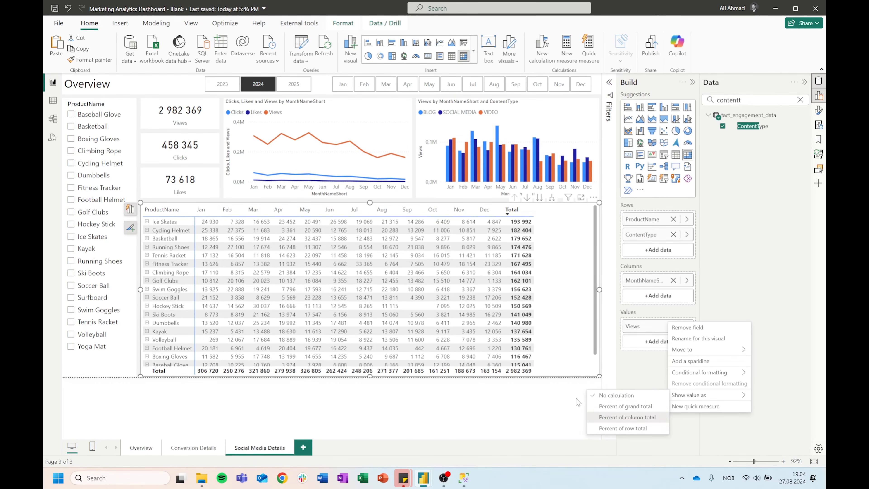
pyautogui.click(609, 417)
pyautogui.scroll(-2, 238, 317)
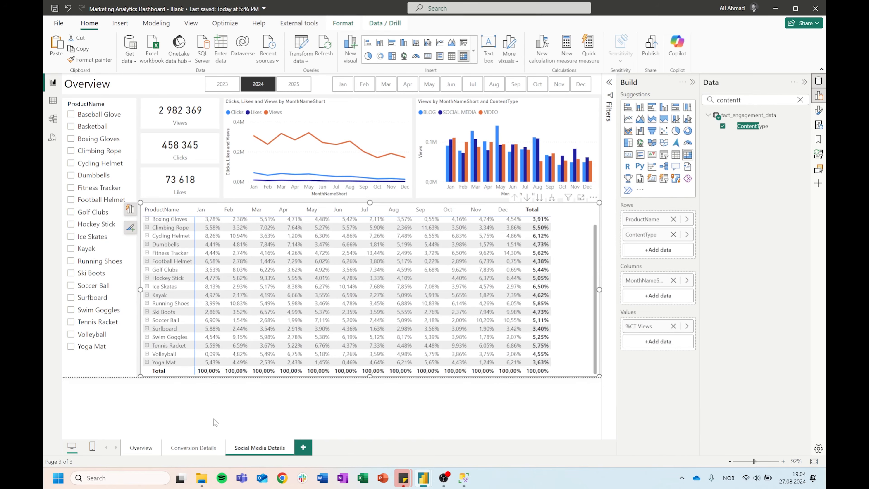
pyautogui.scroll(2, 212, 301)
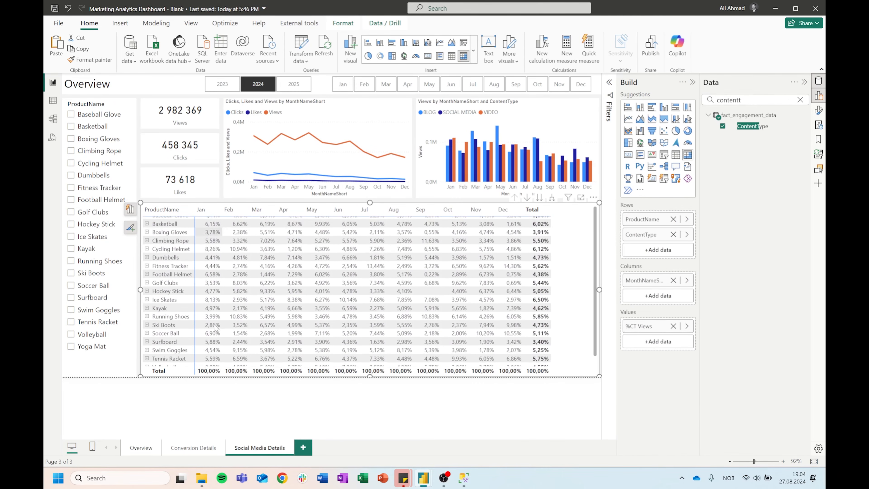
pyautogui.scroll(1, 212, 301)
pyautogui.click(147, 221)
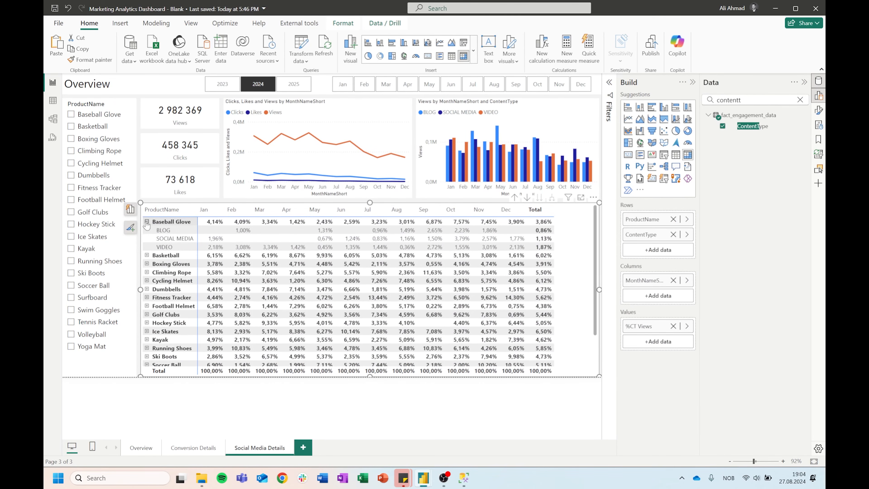
pyautogui.scroll(-3, 211, 260)
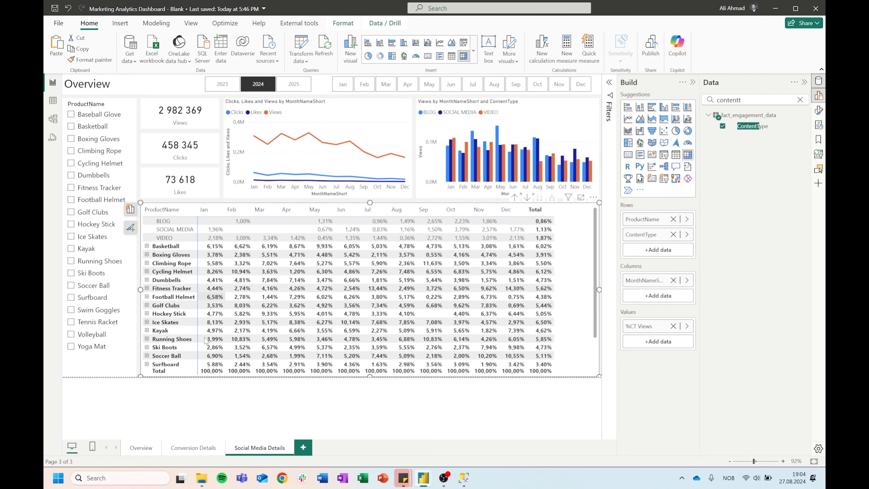
pyautogui.scroll(3, 213, 343)
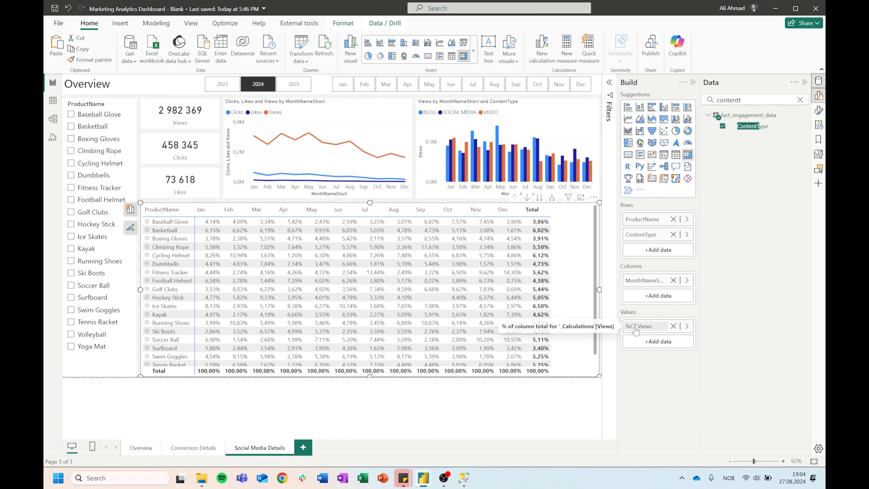
# Return the matrix's Views values to No calculation
pyautogui.rightClick(667, 326)
pyautogui.moveTo(701, 384)
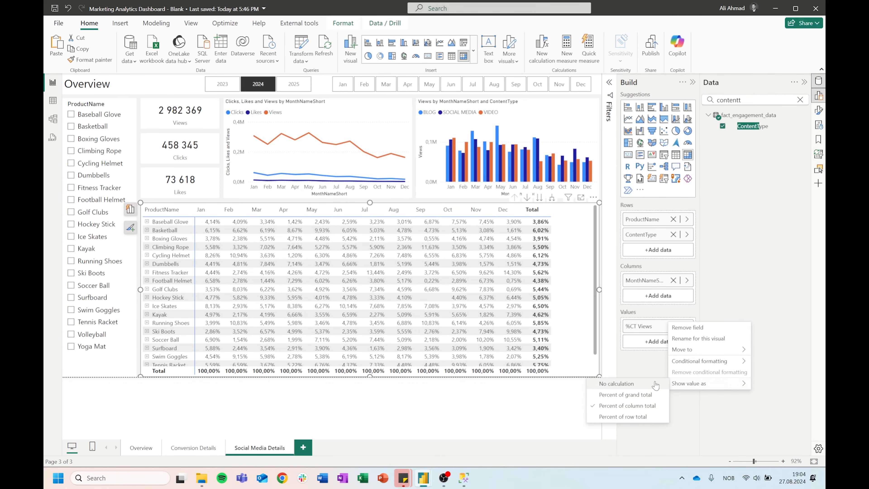
pyautogui.click(618, 383)
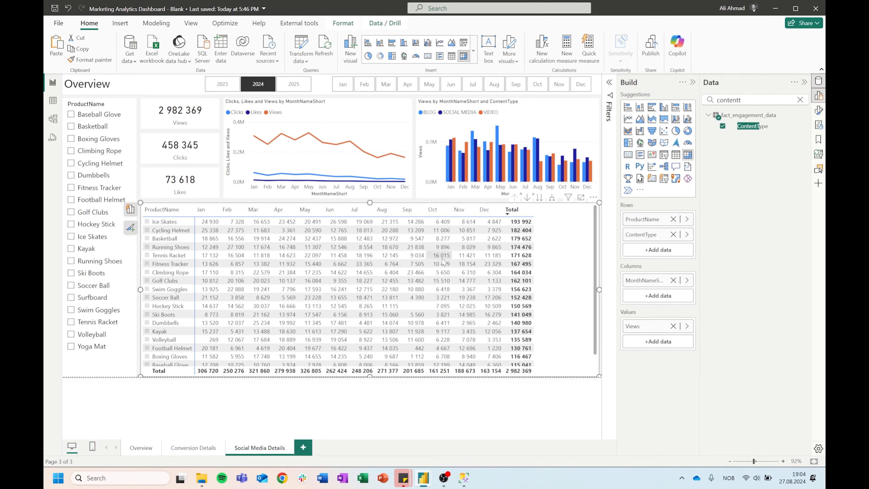
# Set up a background color gradient for the matrix's Views values, with light red for the lowest and light blue for the highest value
pyautogui.rightClick(635, 329)
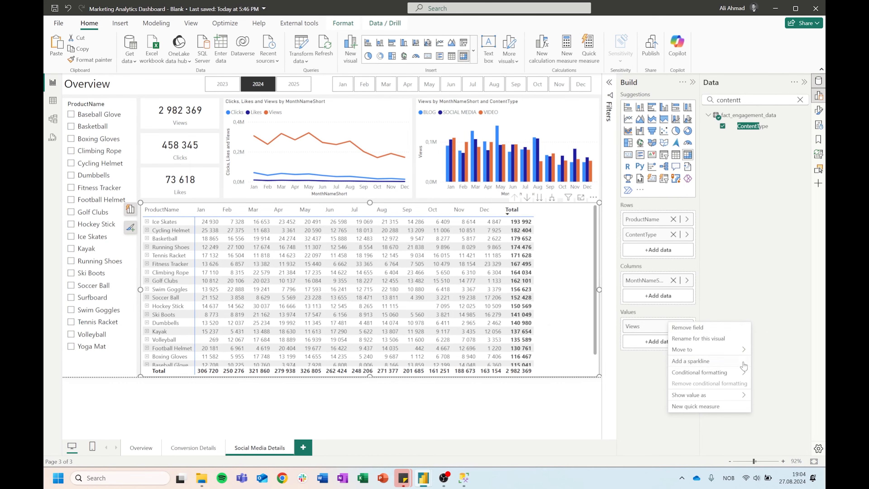
pyautogui.moveTo(735, 372)
pyautogui.click(642, 372)
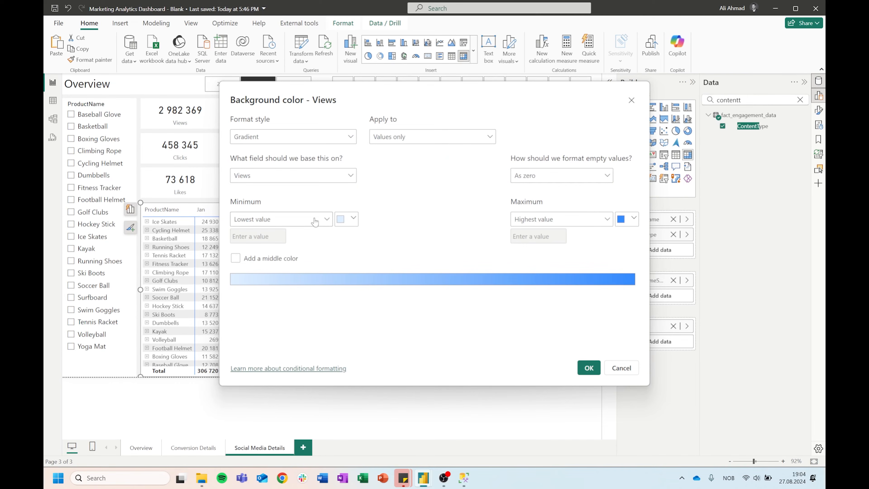
pyautogui.click(316, 220)
pyautogui.click(352, 220)
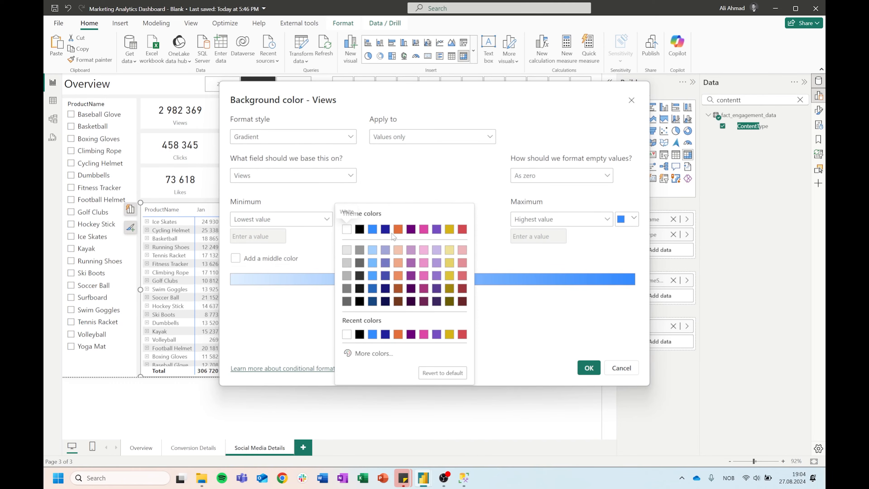
pyautogui.click(462, 251)
pyautogui.click(628, 219)
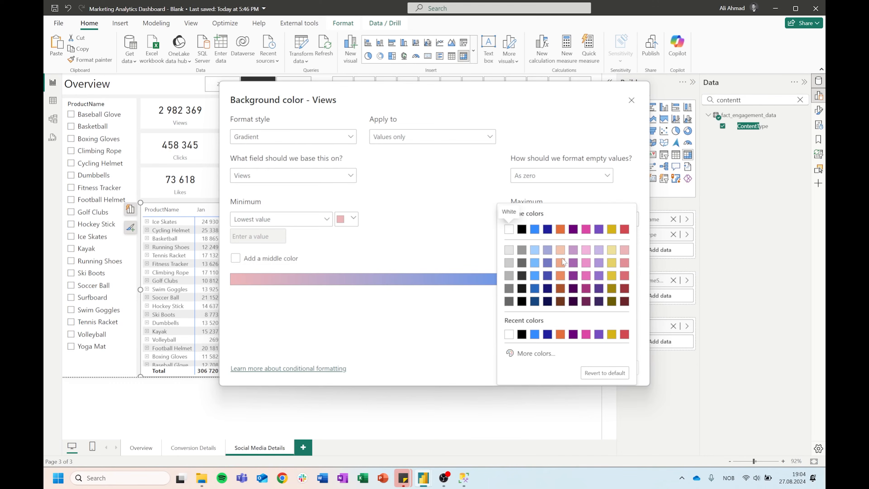
pyautogui.click(534, 253)
# Add a middle color to the Views gradient and set it to white
pyautogui.click(236, 259)
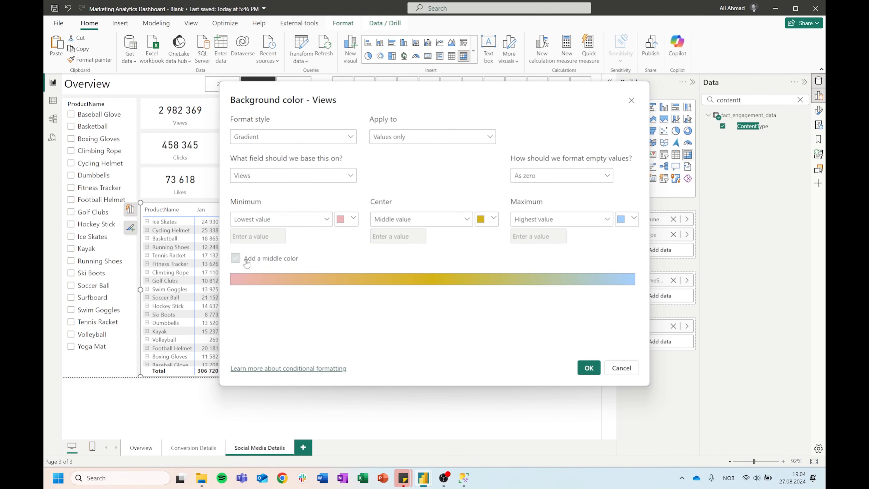
pyautogui.click(483, 220)
pyautogui.click(492, 235)
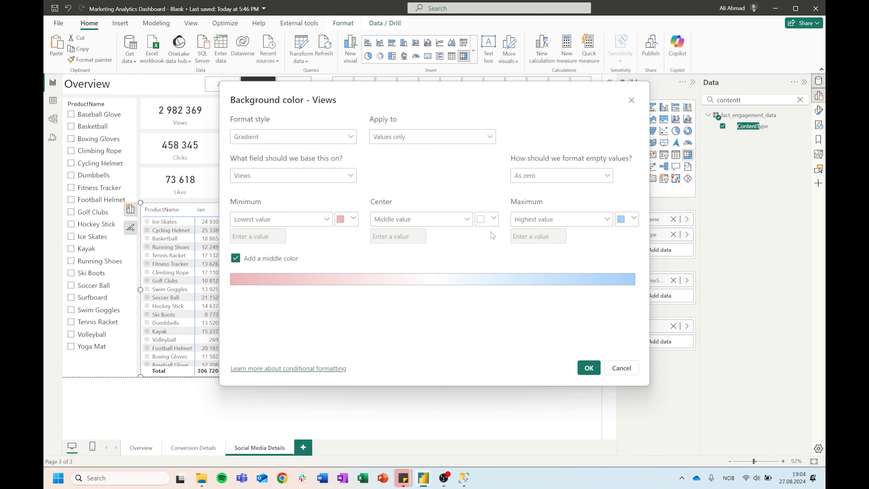
# Set the gradient's highest-value color to custom light green #8DFF9B and apply the background formatting to the matrix
pyautogui.click(633, 219)
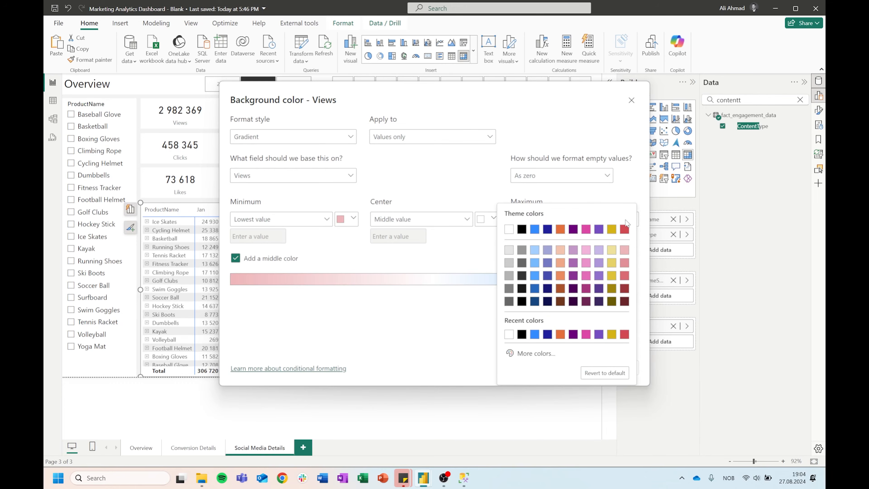
pyautogui.click(547, 355)
pyautogui.moveTo(561, 322); pyautogui.dragTo(552, 323)
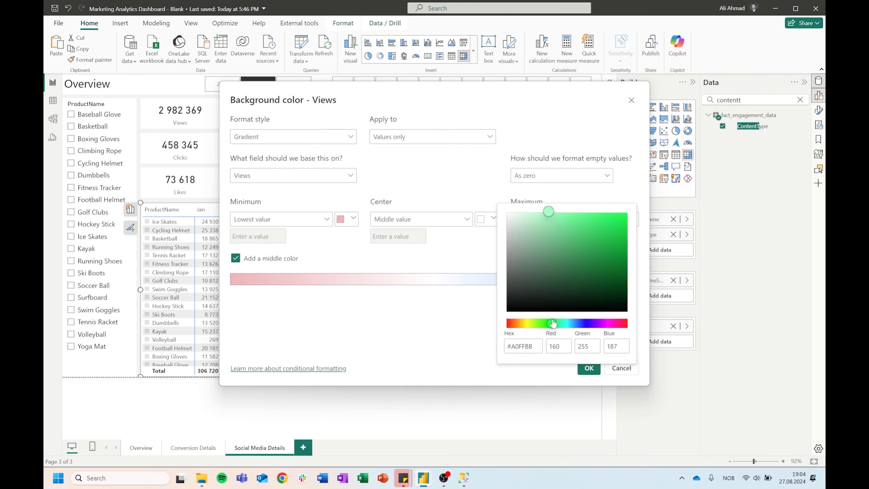
pyautogui.moveTo(563, 212)
pyautogui.mouseDown()
pyautogui.moveTo(583, 212)
pyautogui.moveTo(562, 213)
pyautogui.mouseUp()
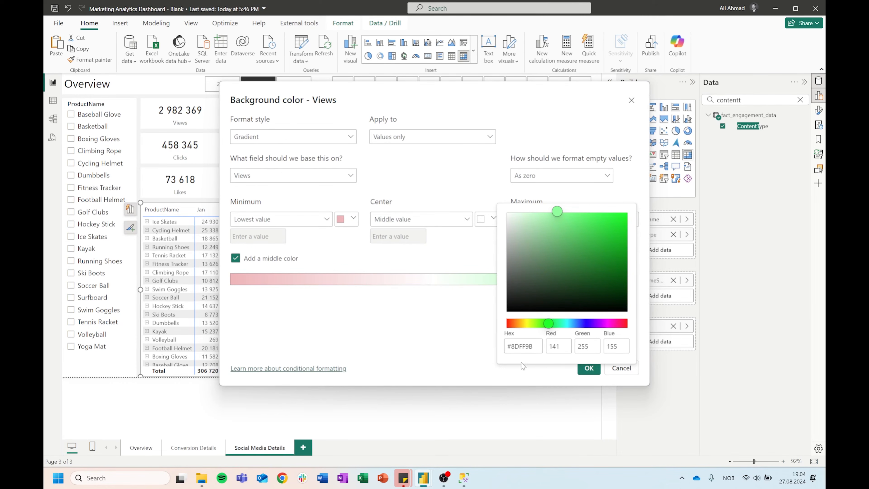
pyautogui.click(519, 371)
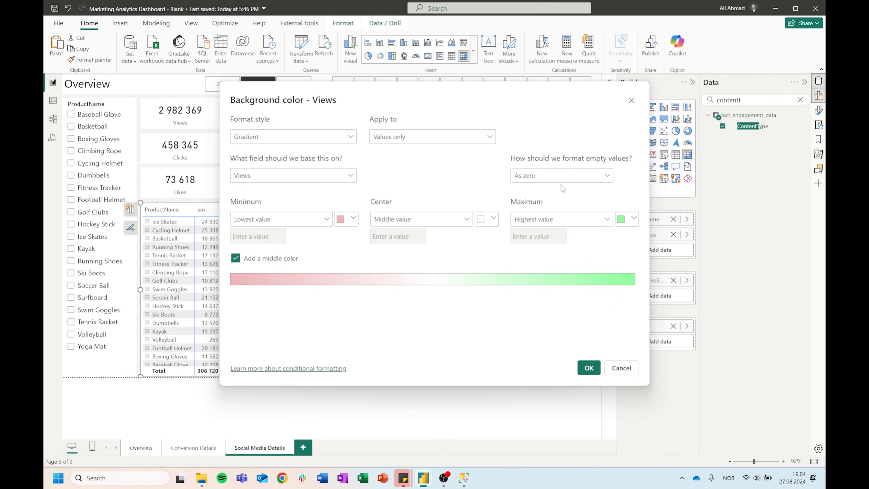
pyautogui.click(588, 368)
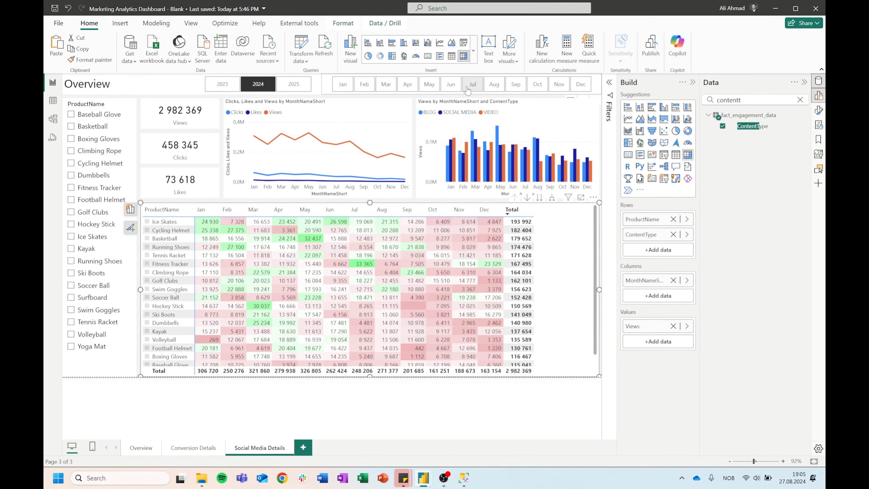
# Filter the page by May alone, clear it, and filter by May, Jun and Jul together to test the month slicer
pyautogui.click(429, 84)
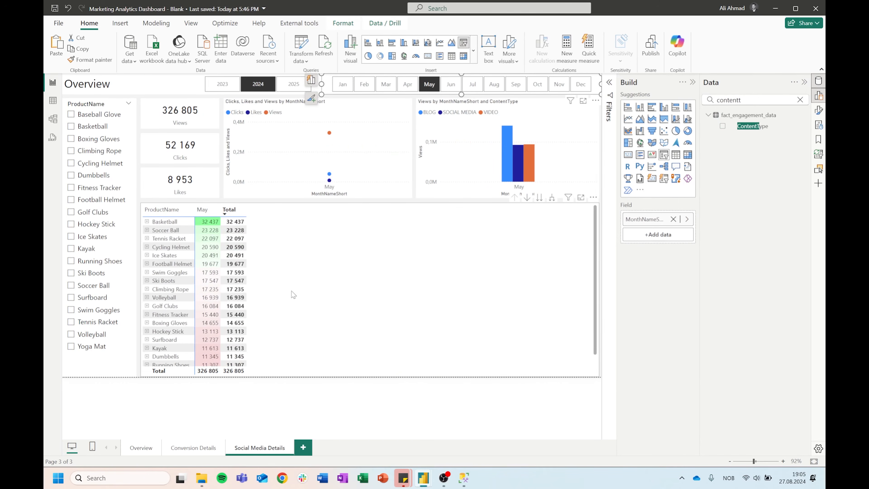
pyautogui.click(429, 88)
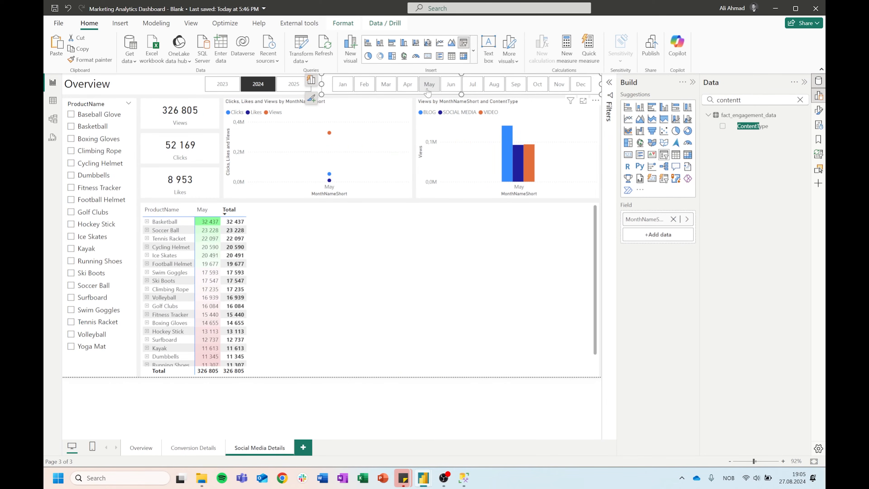
pyautogui.click(429, 84)
pyautogui.keyDown('ctrl'); pyautogui.click(451, 84); pyautogui.keyUp('ctrl')
pyautogui.keyDown('ctrl'); pyautogui.click(473, 84); pyautogui.keyUp('ctrl')
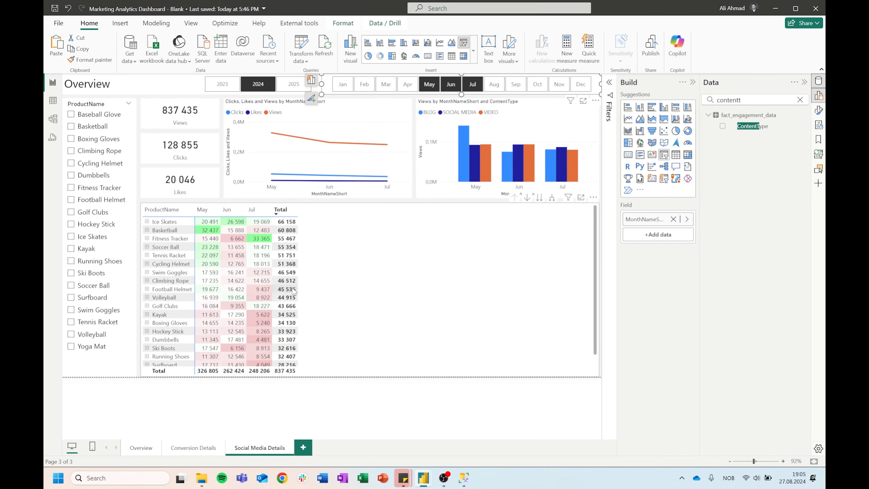
# Examine the color-coded Views of all products for the filtered months, including the Basketball breakdown by content type
pyautogui.scroll(-2, 333, 309)
pyautogui.scroll(2, 263, 303)
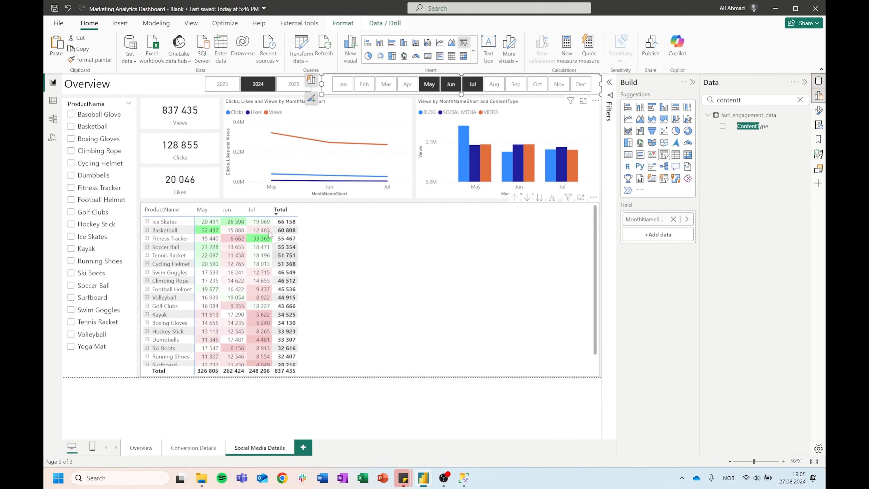
pyautogui.scroll(-2, 259, 301)
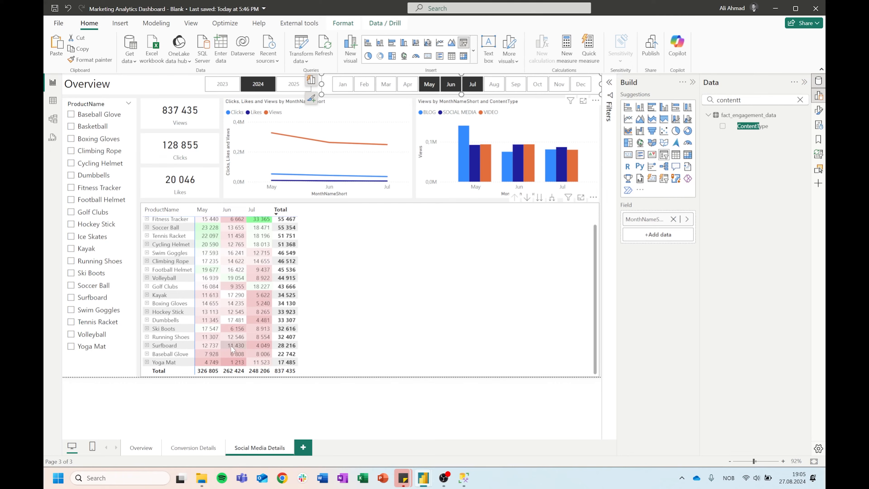
pyautogui.scroll(2, 236, 329)
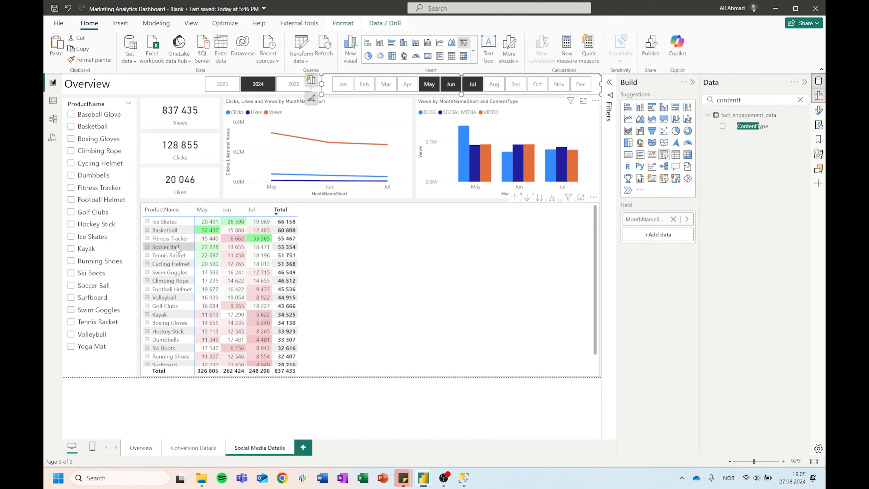
pyautogui.click(147, 230)
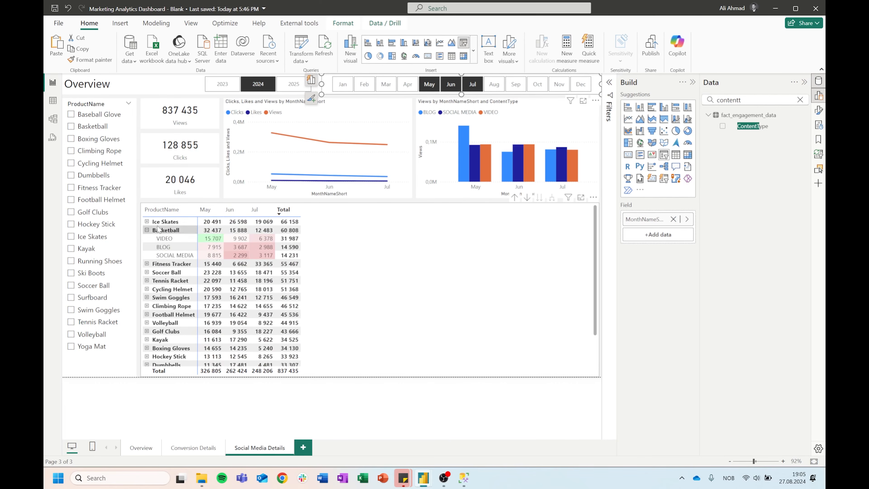
pyautogui.click(147, 231)
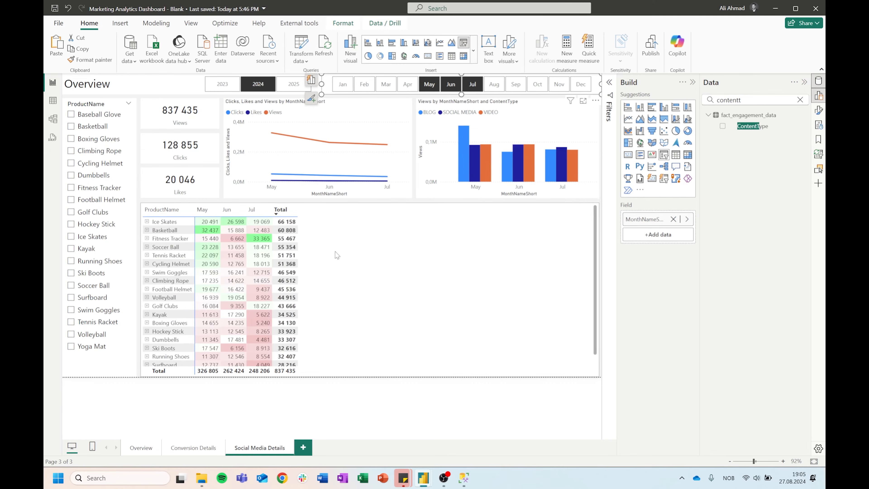
# Clear the month filter so the page covers all months of 2024
pyautogui.click(434, 90)
pyautogui.click(434, 90)
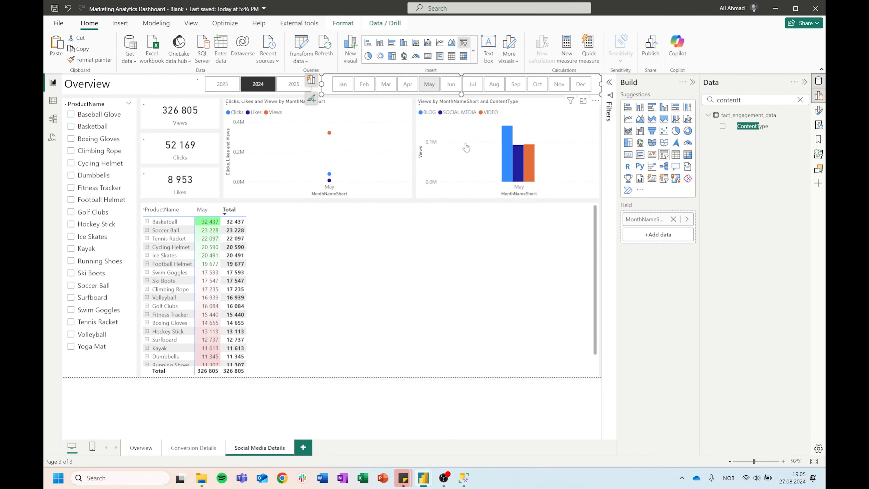
pyautogui.click(430, 88)
# Clear the data field search and collapse the Data and Build panes to enlarge the report canvas
pyautogui.click(556, 272)
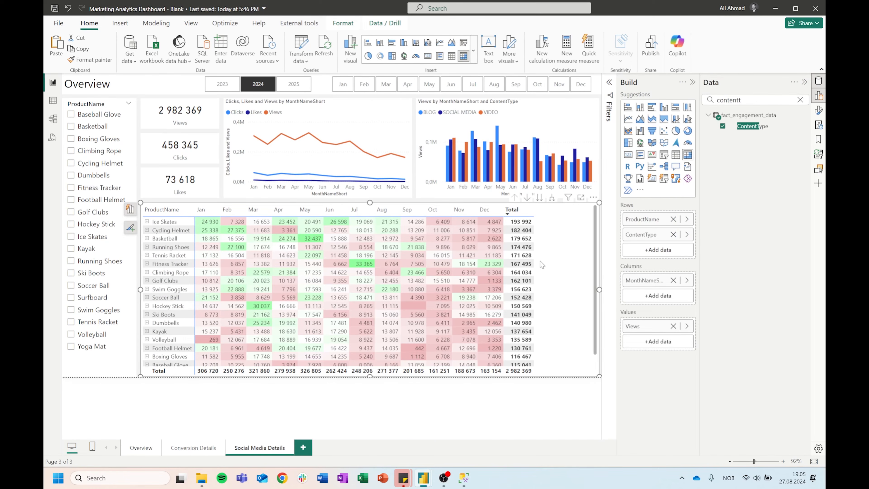
pyautogui.click(800, 100)
pyautogui.click(804, 83)
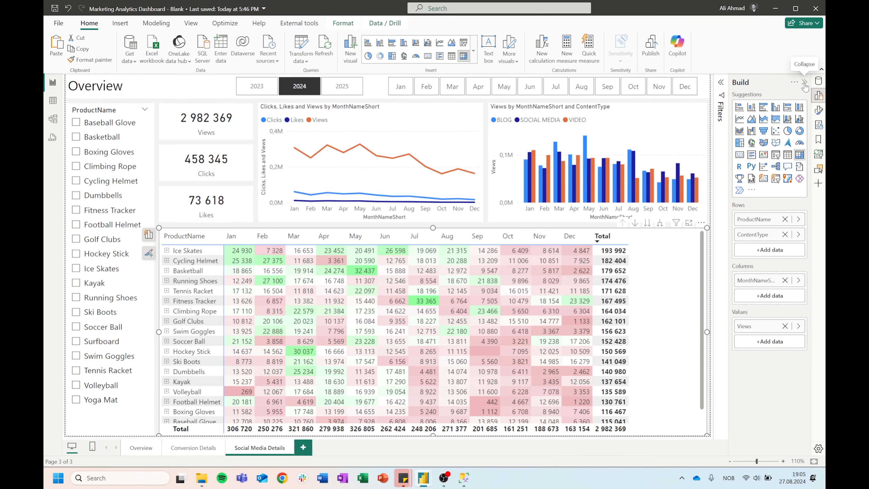
pyautogui.click(804, 83)
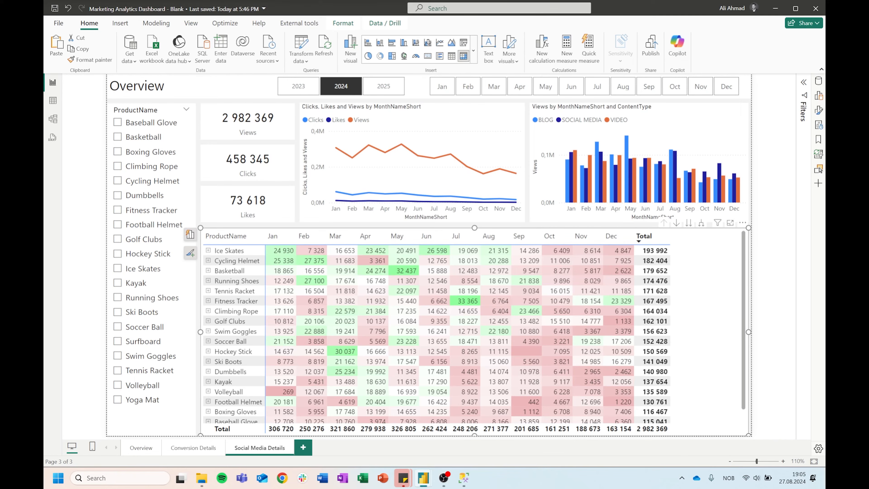
# Duplicate the Social Media Details page
pyautogui.rightClick(261, 445)
pyautogui.click(284, 391)
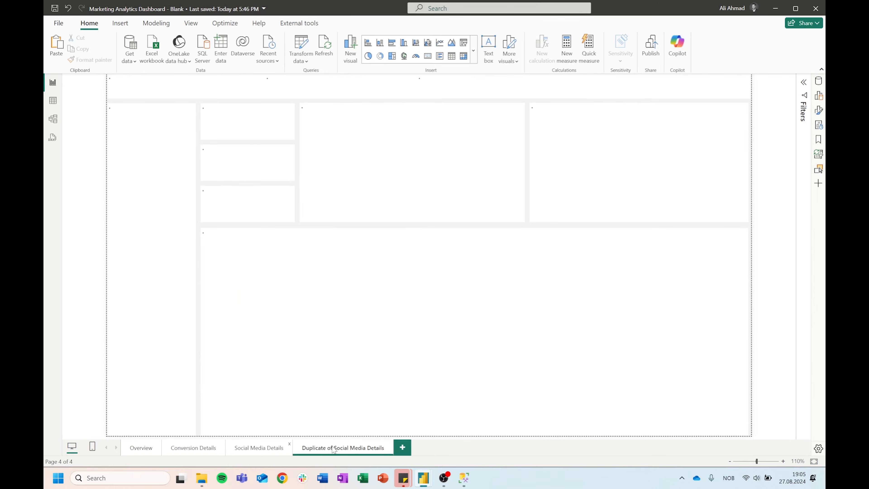
# Rename the duplicated page as Customer Review Details
pyautogui.doubleClick(328, 447)
pyautogui.write('Customer')
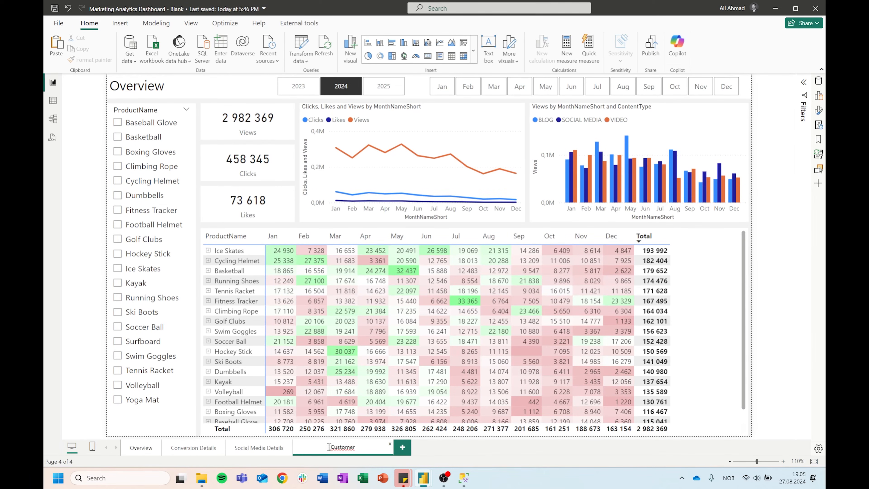
pyautogui.write(' Review Details')
pyautogui.press('Return')
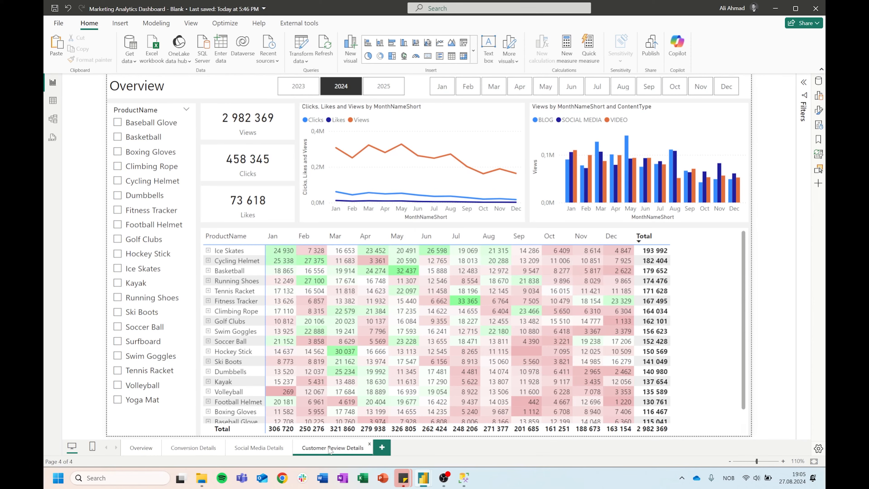
# Change the heading on the Social Media Details page from Overview to "Social Media Details"
pyautogui.click(257, 448)
pyautogui.doubleClick(159, 89)
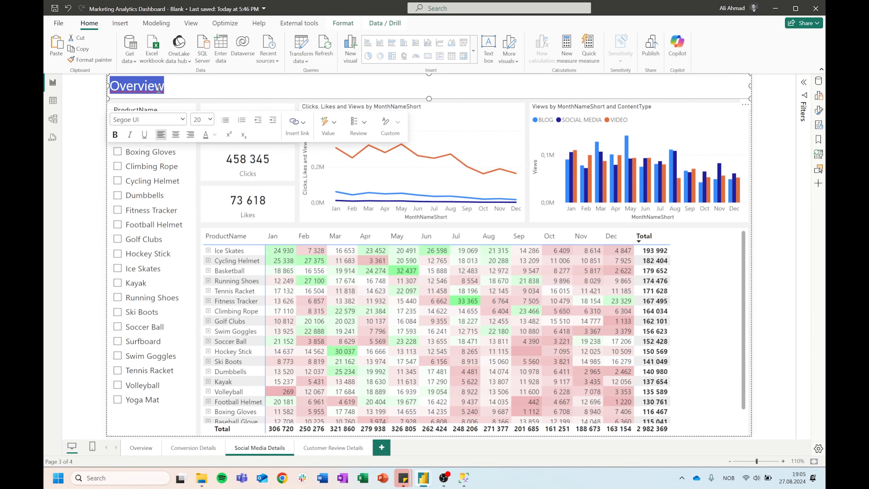
pyautogui.write('Social Media Details')
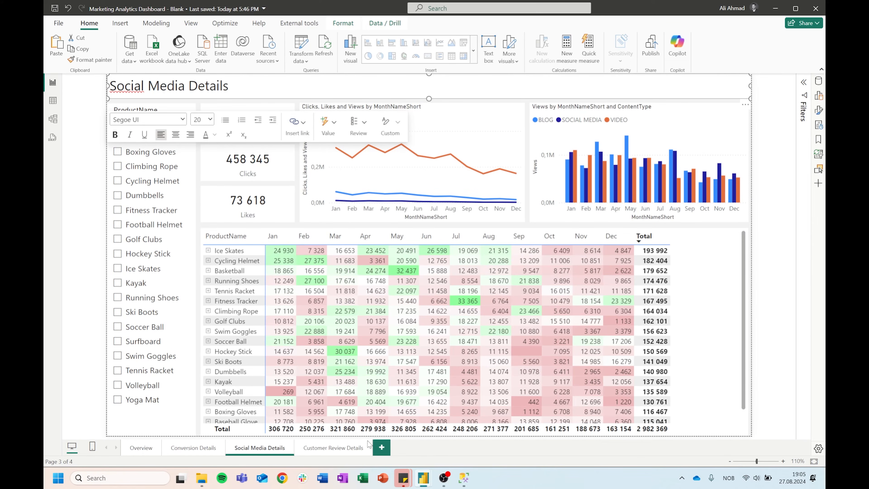
# Change the heading on the Customer Review Details page from Overview to "Customer Review Details"
pyautogui.click(364, 448)
pyautogui.click(165, 90)
pyautogui.doubleClick(165, 90)
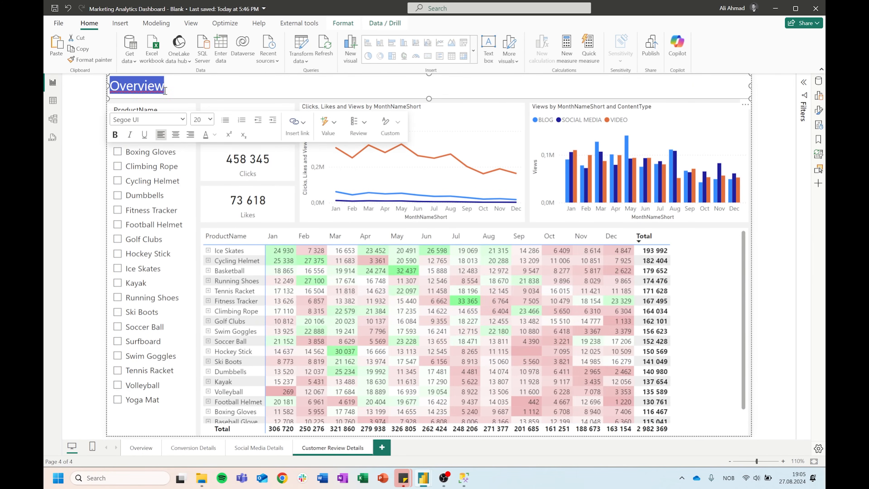
pyautogui.write('Customer Re')
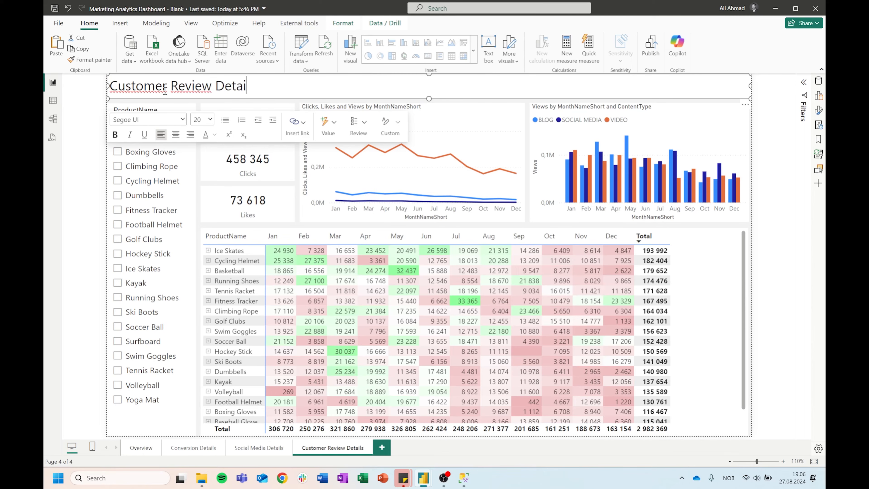
pyautogui.write('view Details')
pyautogui.click(770, 240)
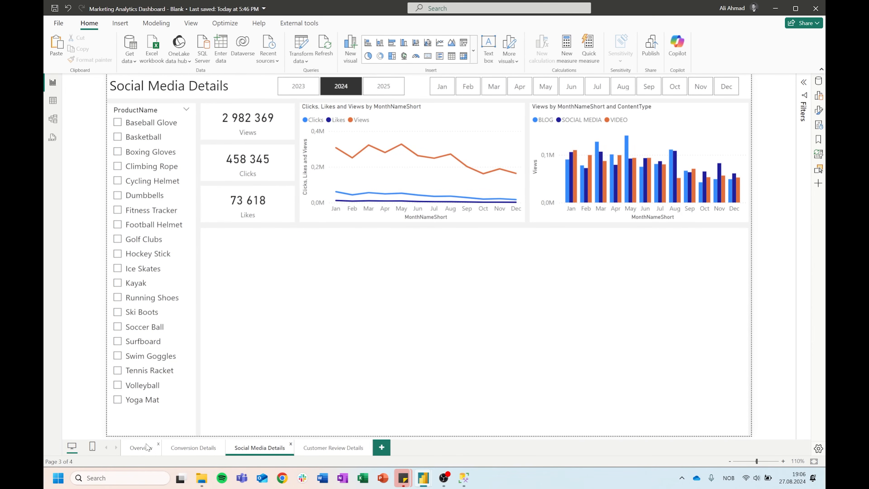
# Copy the Rating (Average) card from the Overview page and delete the social media cards, charts and matrix from Customer Review Details
pyautogui.click(155, 445)
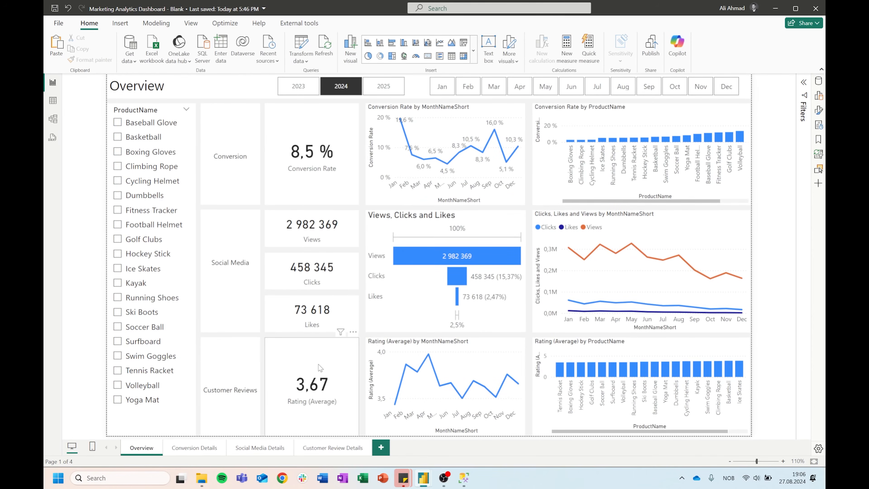
pyautogui.click(327, 449)
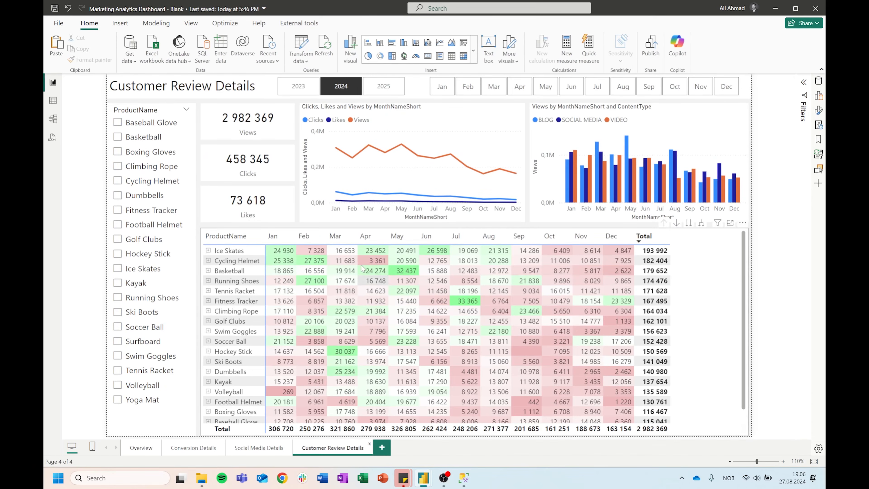
pyautogui.moveTo(200, 102); pyautogui.dragTo(781, 440)
pyautogui.press('Delete')
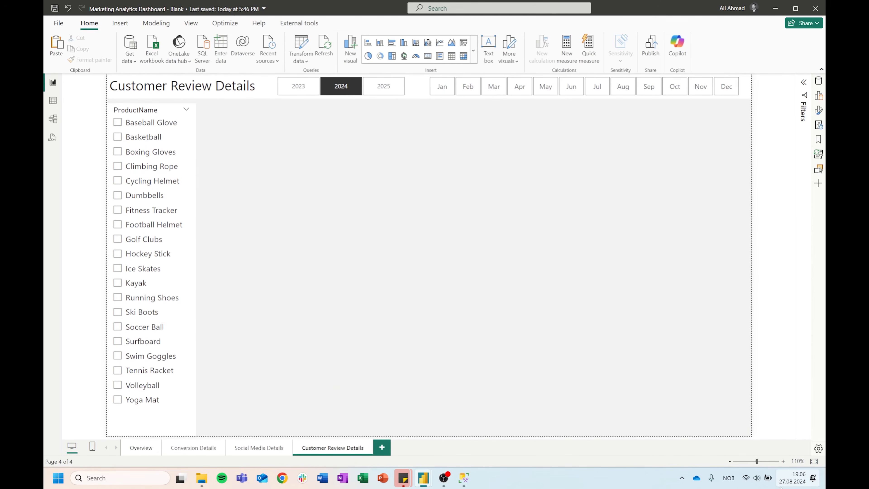
# Paste the Rating (Average) card onto Customer Review Details, place it beside the product slicer and shrink it to a compact square
pyautogui.hotkey('ctrl', 'v')
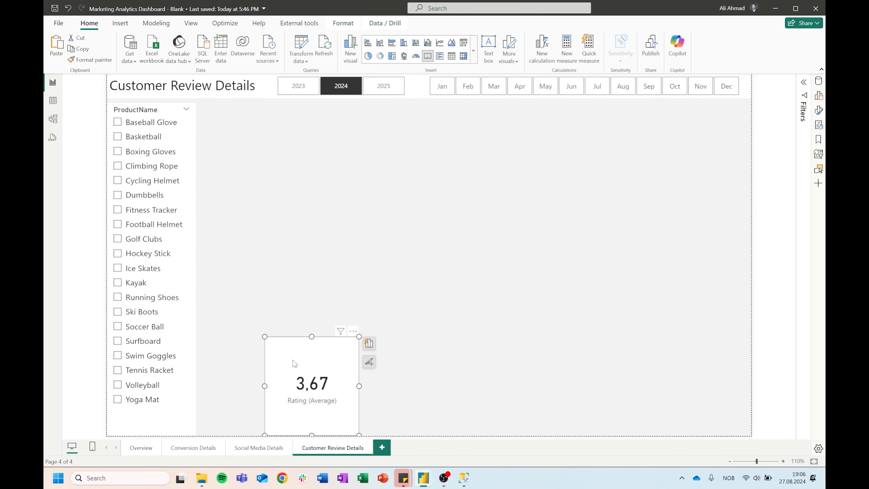
pyautogui.moveTo(292, 360); pyautogui.dragTo(224, 129)
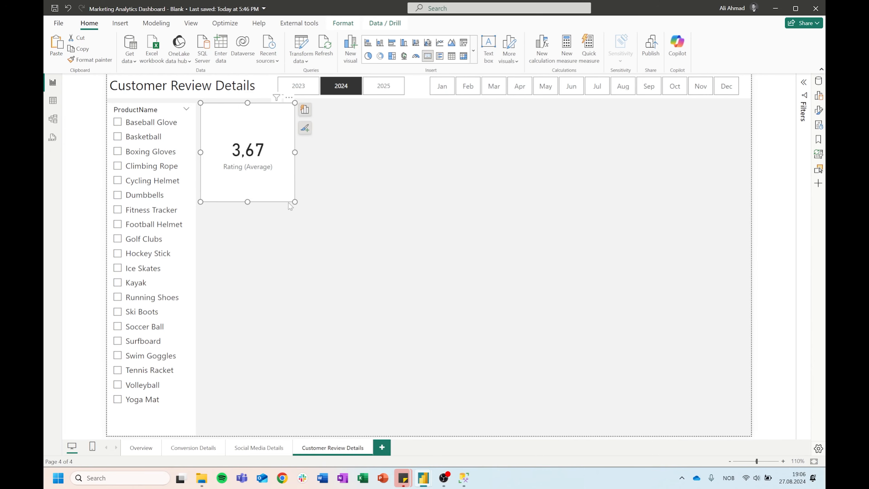
pyautogui.moveTo(288, 203); pyautogui.dragTo(279, 163)
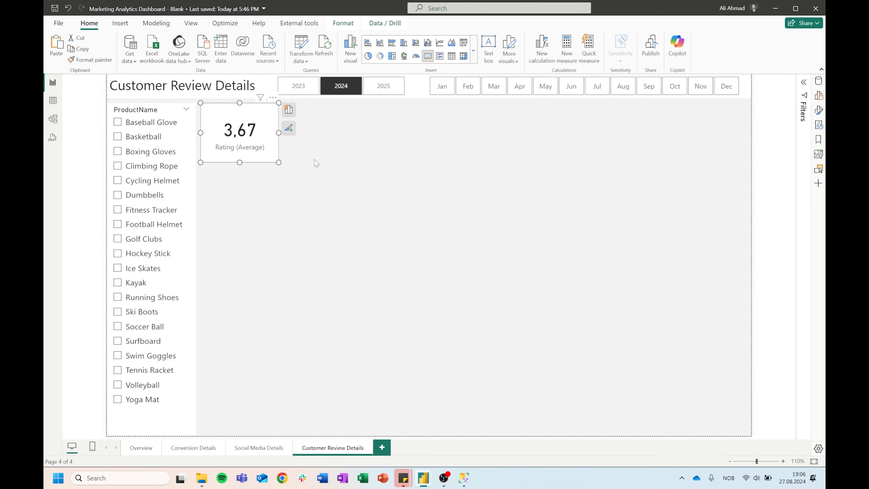
pyautogui.moveTo(239, 162); pyautogui.dragTo(237, 181)
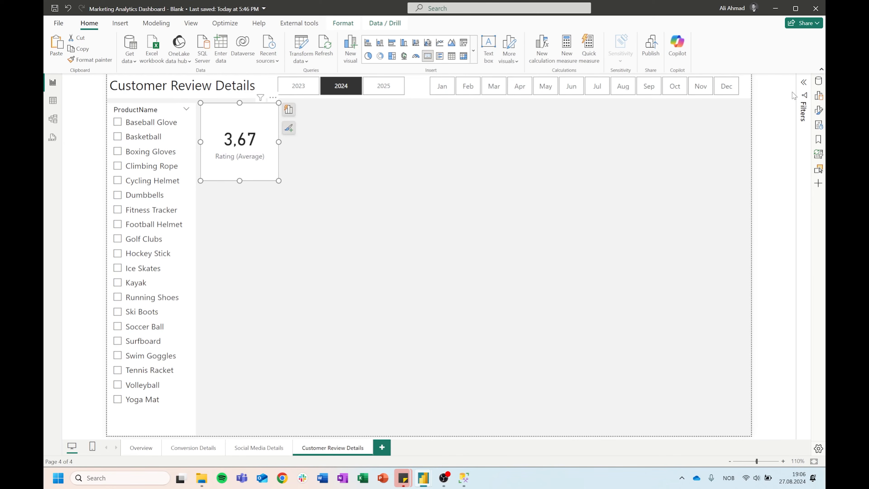
pyautogui.click(649, 205)
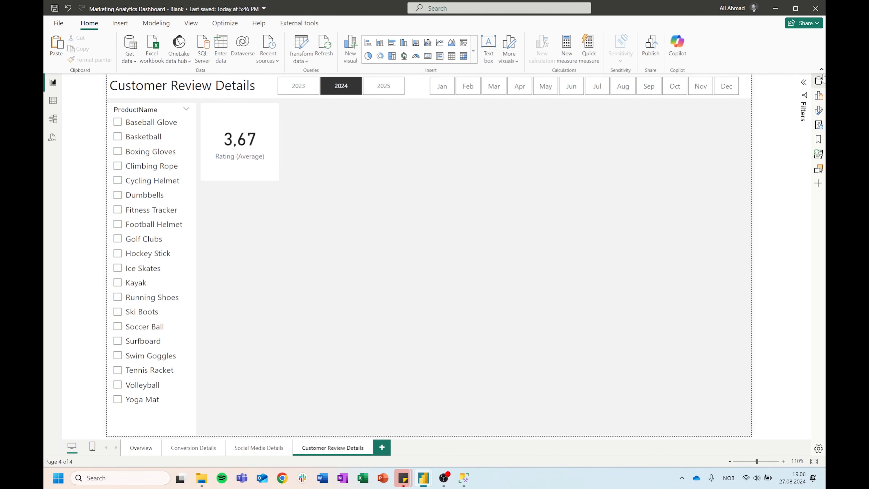
# Add a clustered column chart beside the rating card, matching the card's height and making the chart somewhat wider than the card
pyautogui.click(819, 96)
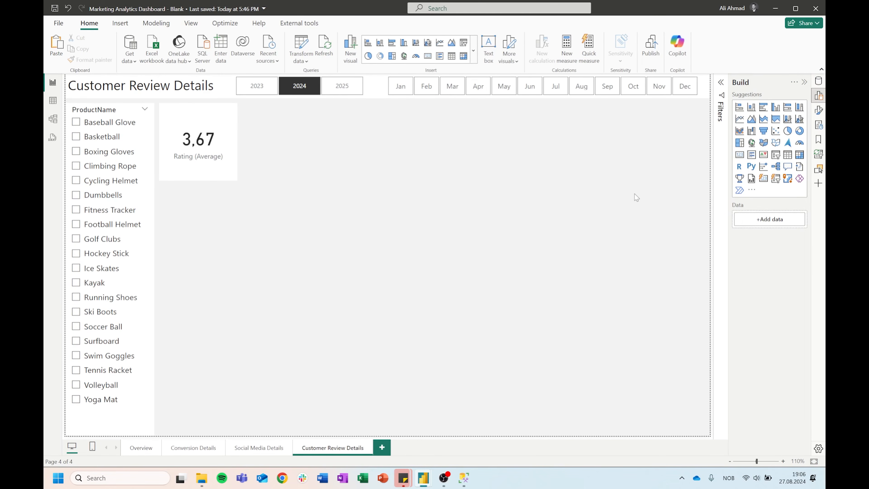
pyautogui.click(773, 113)
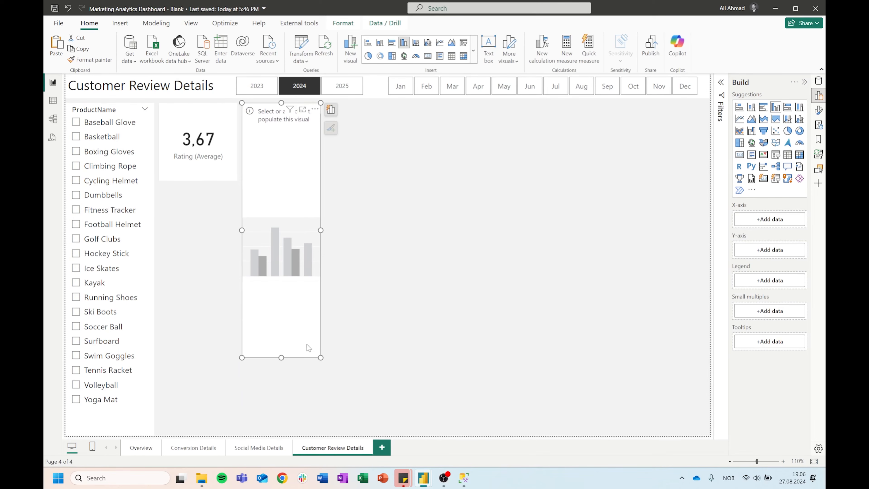
pyautogui.moveTo(282, 358); pyautogui.dragTo(277, 185)
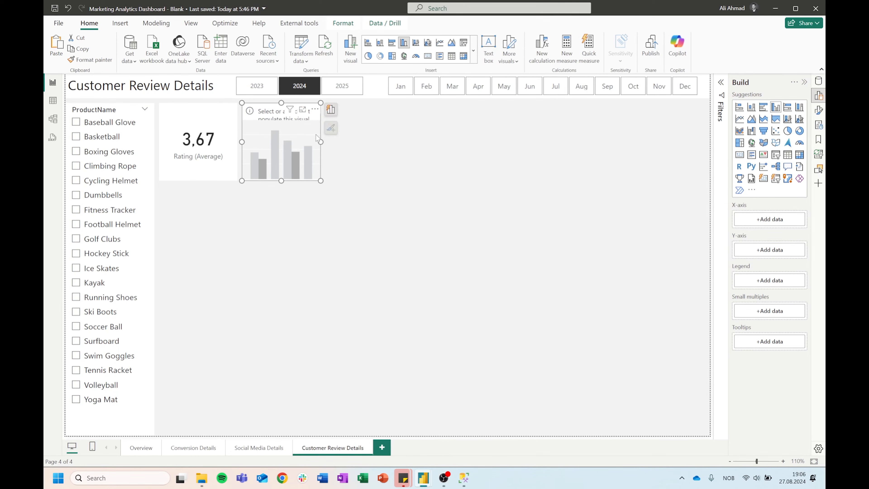
pyautogui.moveTo(320, 141); pyautogui.dragTo(369, 144)
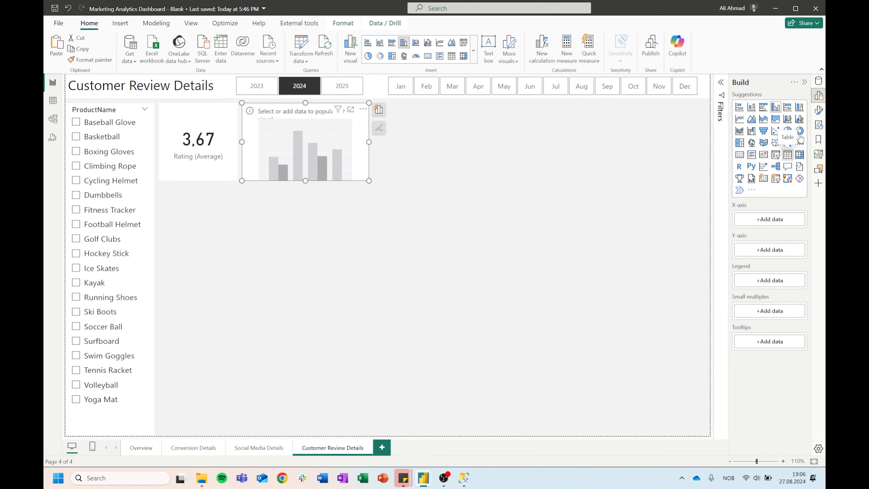
# Put the Number of Customer Reviews measure on the y-axis of the empty column chart
pyautogui.click(819, 81)
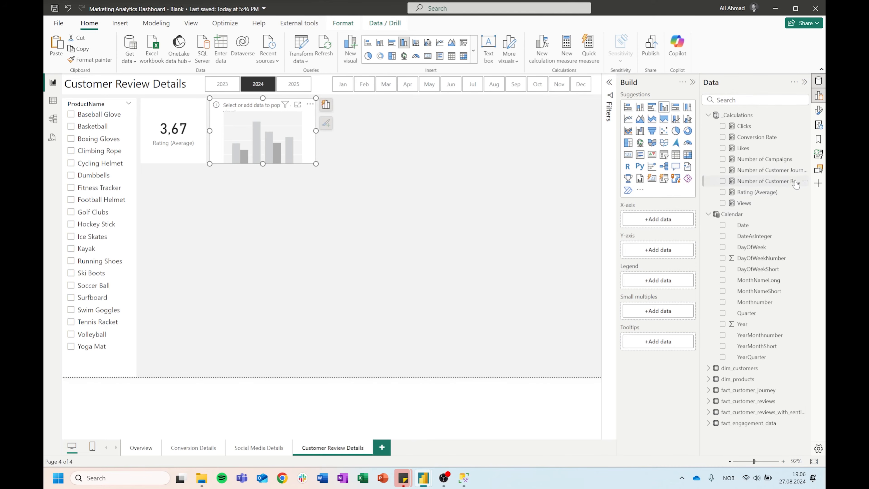
pyautogui.click(513, 227)
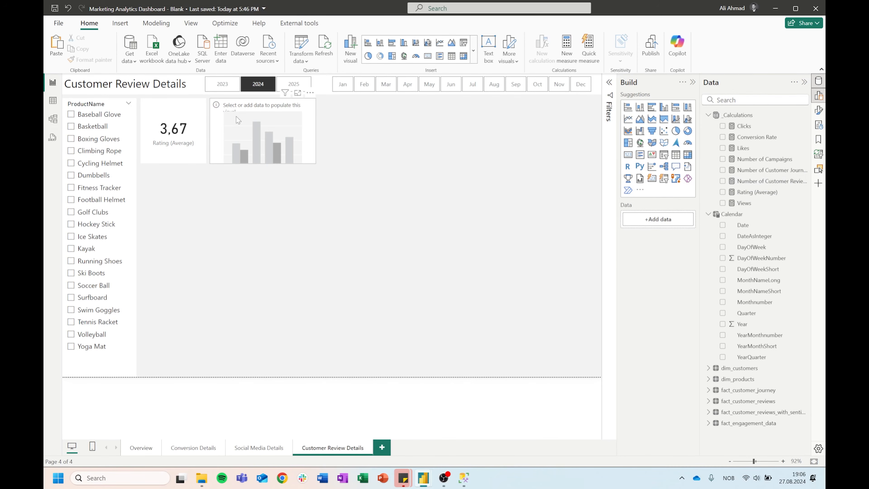
pyautogui.moveTo(753, 181); pyautogui.dragTo(652, 251)
# Search the data fields for "rating" and use Rating from the customer reviews table with sentiment as the column chart's x-axis
pyautogui.click(768, 100)
pyautogui.write('r')
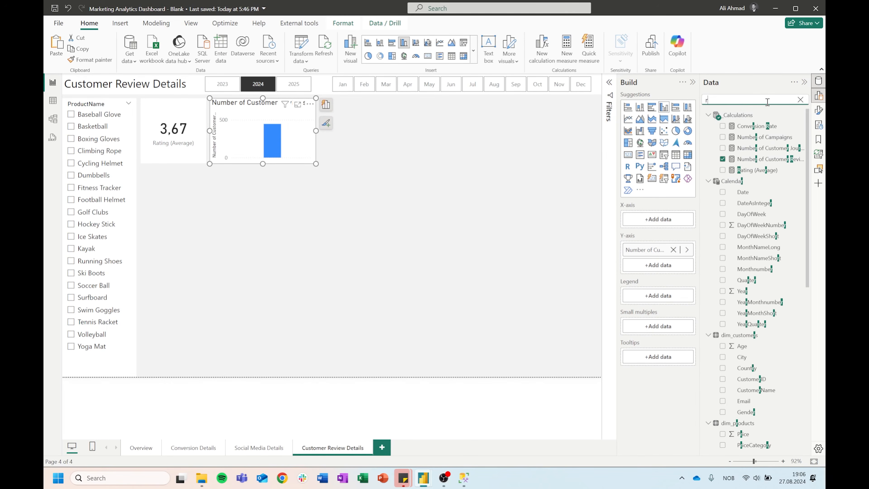
pyautogui.write('ating')
pyautogui.moveTo(776, 151); pyautogui.dragTo(666, 225)
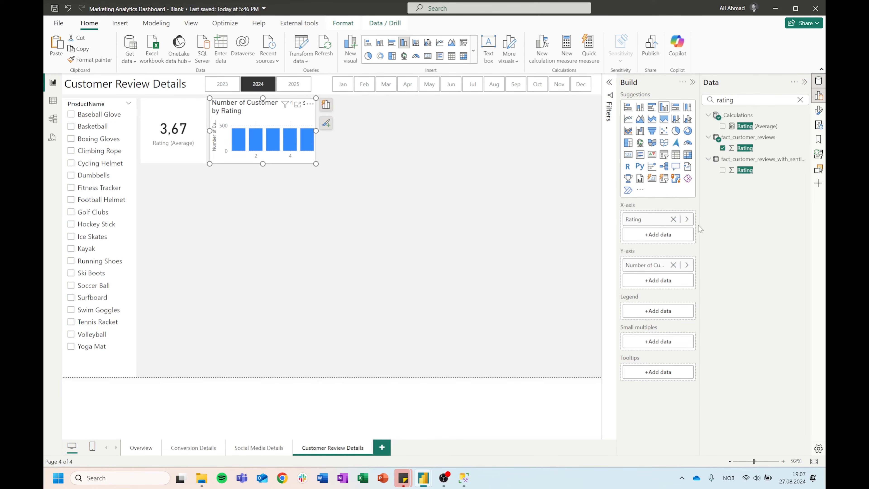
pyautogui.click(673, 219)
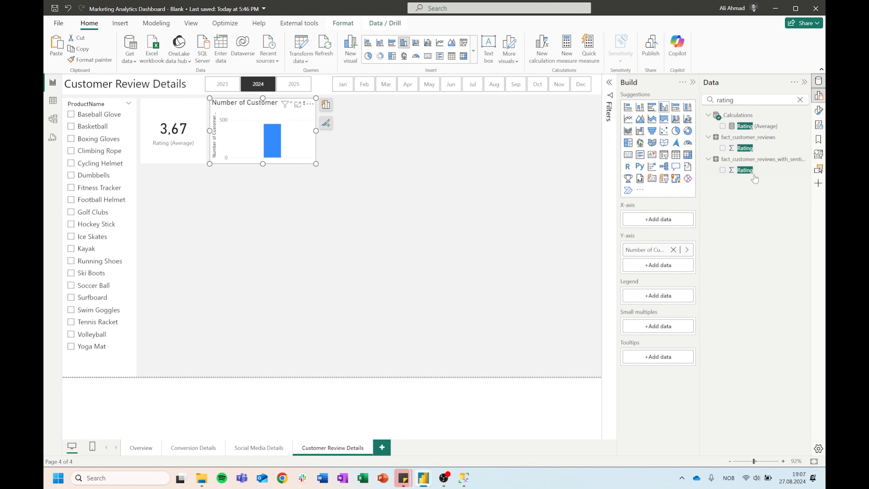
pyautogui.moveTo(755, 178); pyautogui.dragTo(652, 222)
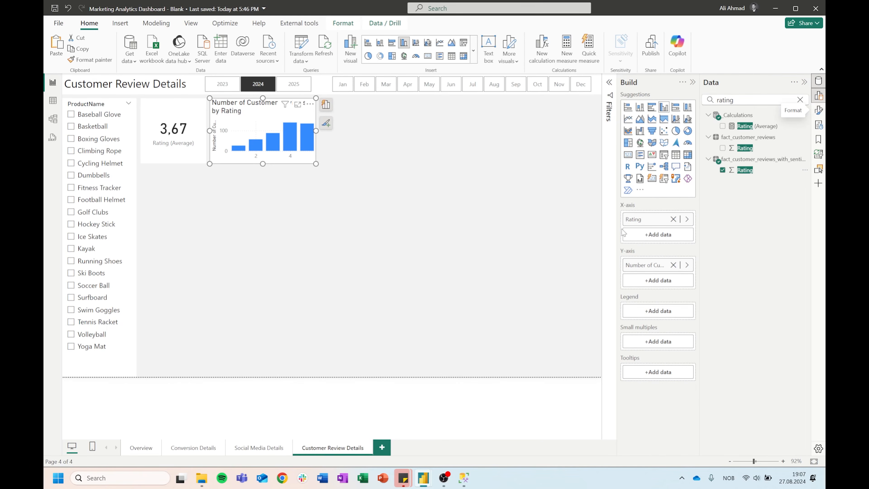
# Set the column chart's x-axis type to Categorical
pyautogui.click(819, 110)
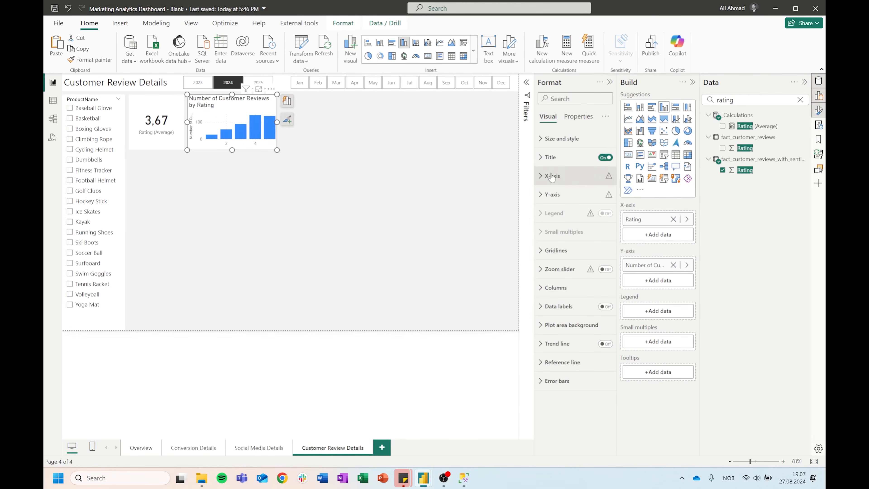
pyautogui.click(564, 175)
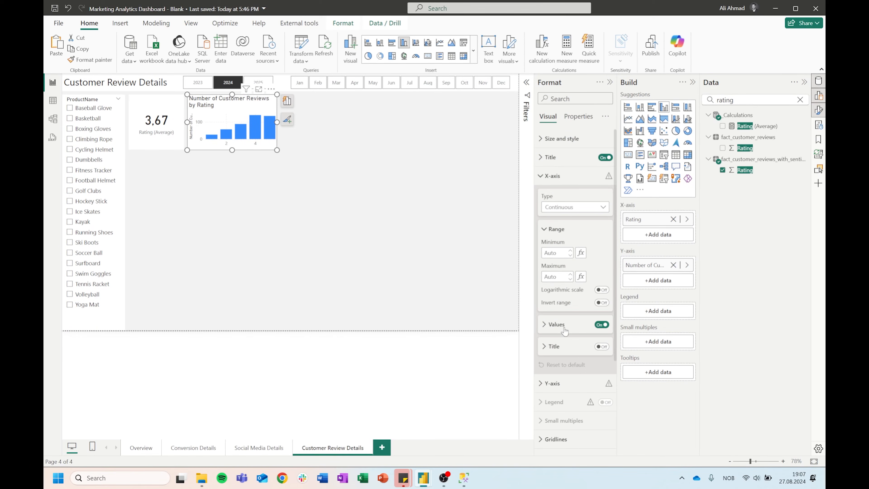
pyautogui.click(569, 208)
pyautogui.click(566, 229)
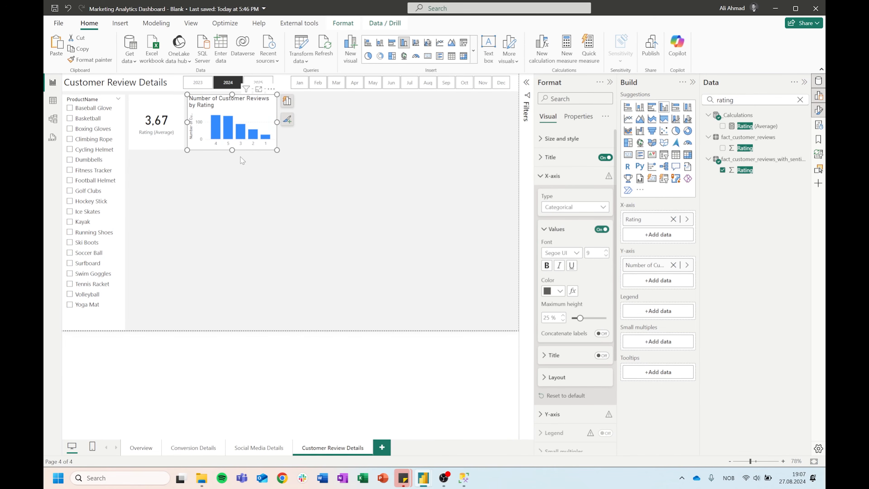
# Enlarge the reviews-by-rating column chart slightly and extend the Rating (Average) card to the same height
pyautogui.click(166, 137)
pyautogui.click(248, 141)
pyautogui.moveTo(277, 150); pyautogui.dragTo(290, 158)
pyautogui.click(167, 147)
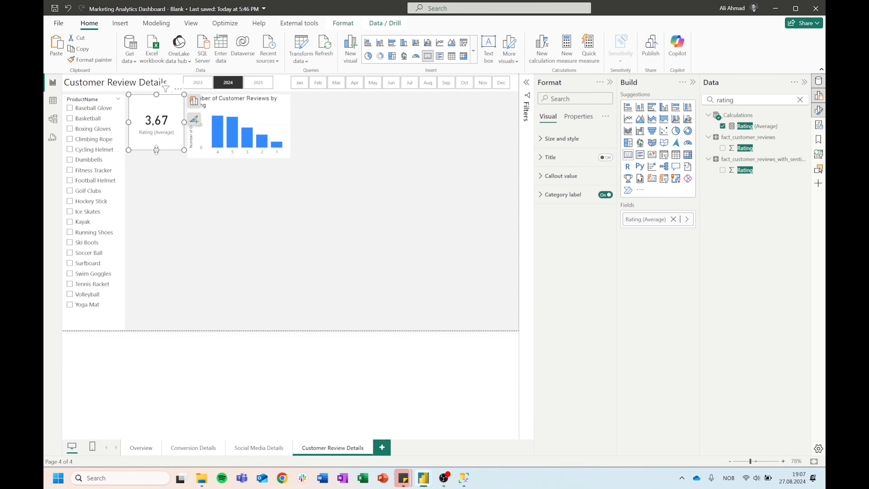
# Sort the column chart's axis in ascending order
pyautogui.click(275, 105)
pyautogui.click(284, 90)
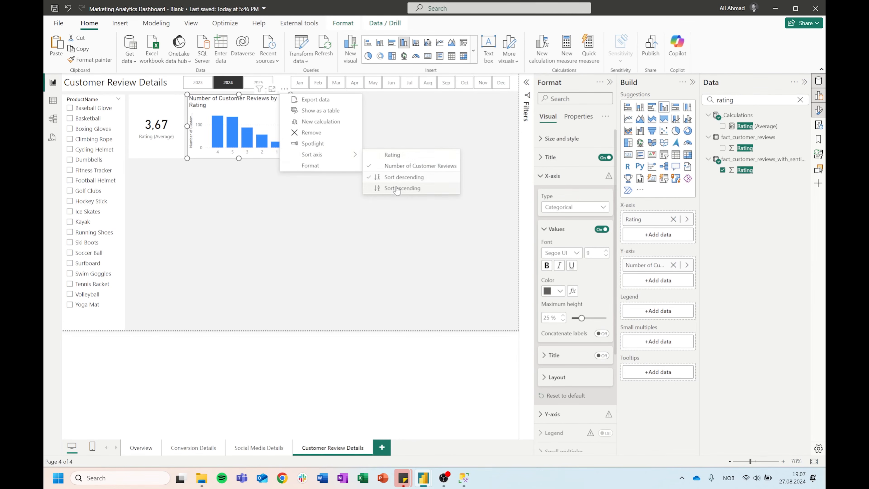
pyautogui.click(397, 191)
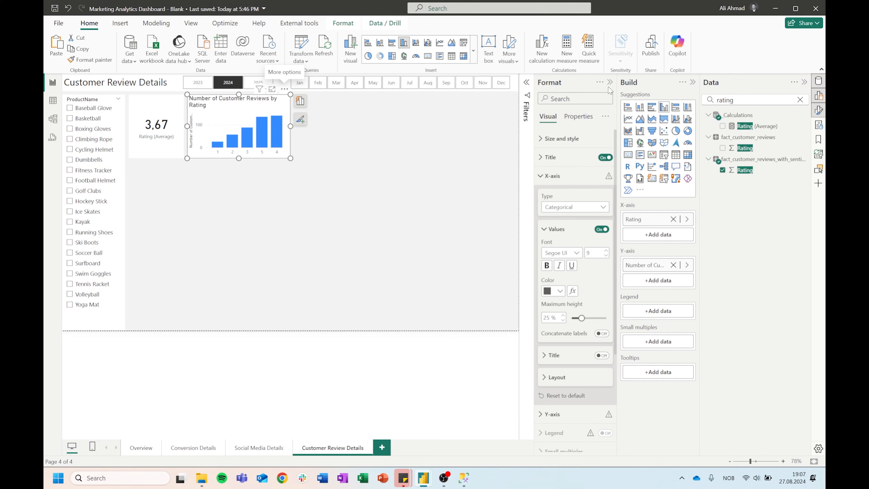
# Turn on data labels for the reviews-by-rating column chart and sort its axis by Rating
pyautogui.scroll(-4, 575, 308)
pyautogui.click(605, 388)
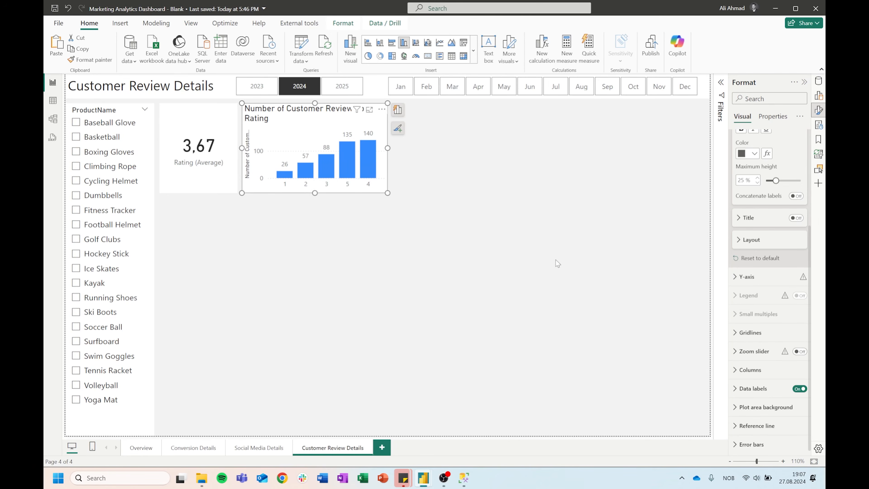
pyautogui.click(381, 109)
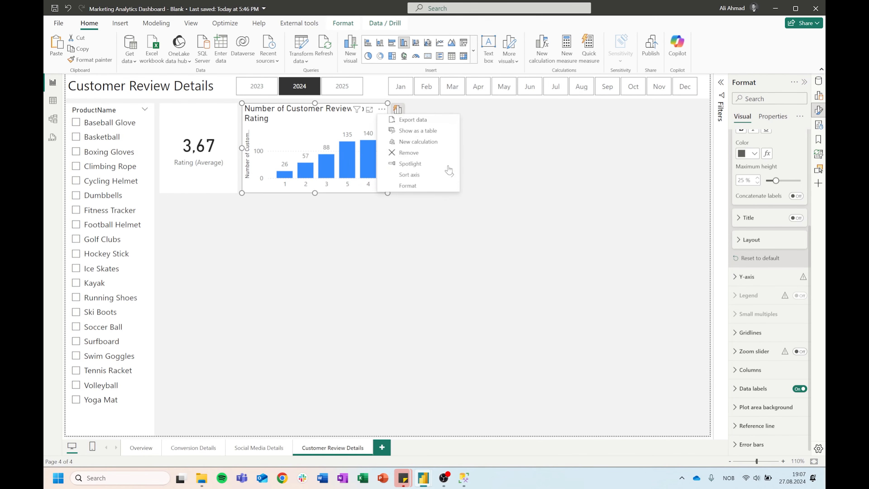
pyautogui.moveTo(447, 177)
pyautogui.click(488, 175)
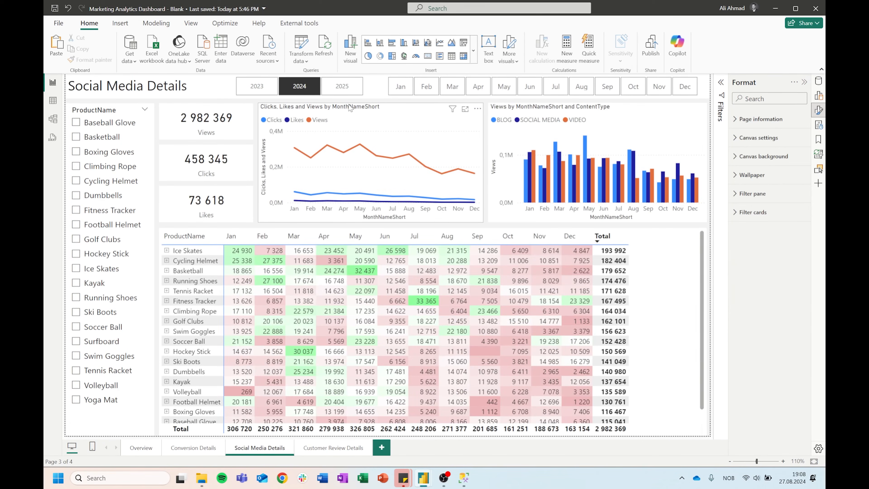
# On the Customer Review Details page, turn on data labels for the reviews-by-rating chart and set its x-axis type to Categorical
pyautogui.click(350, 108)
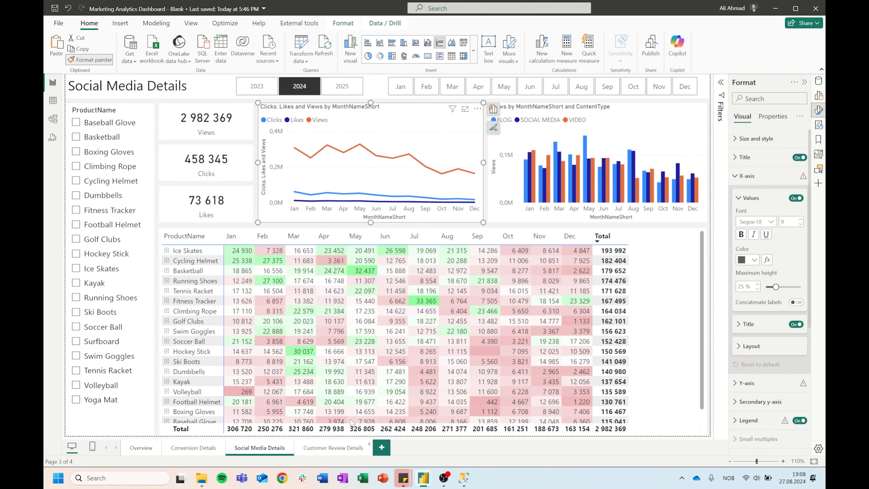
pyautogui.click(344, 447)
pyautogui.click(302, 120)
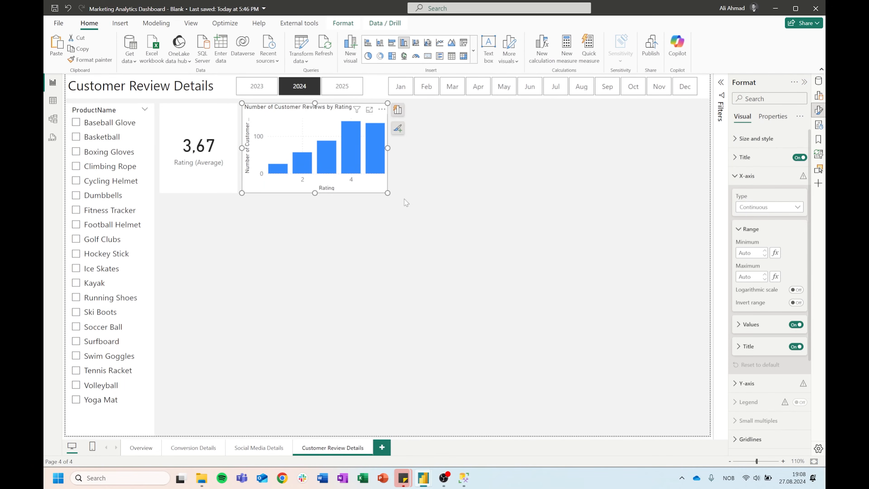
pyautogui.click(738, 175)
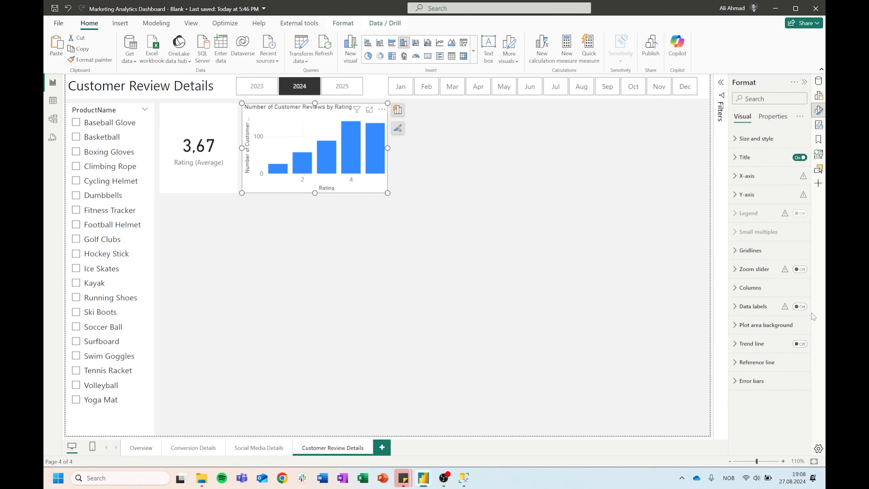
pyautogui.click(797, 307)
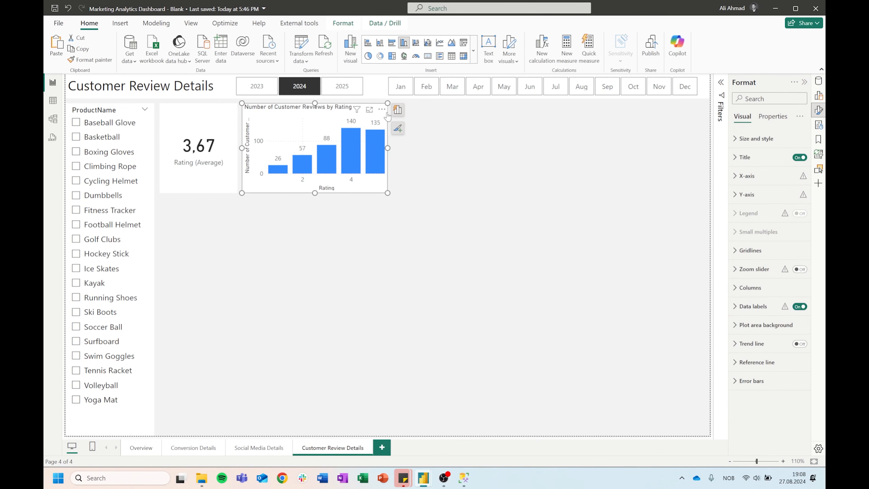
pyautogui.click(746, 175)
pyautogui.click(751, 207)
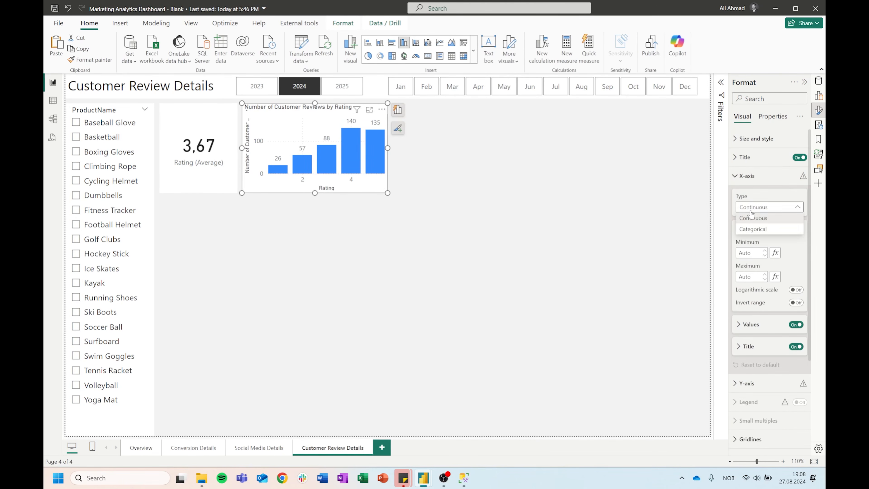
pyautogui.click(753, 228)
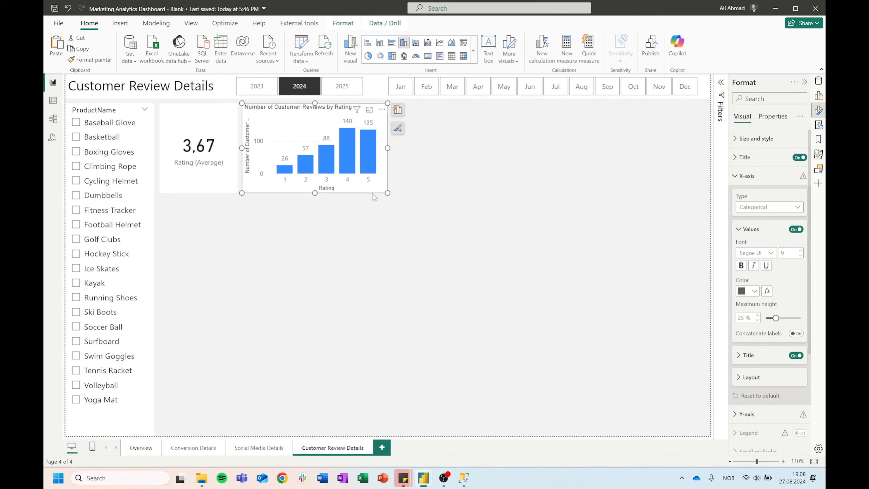
# Duplicate the reviews-by-rating column chart and place the copy directly to its right
pyautogui.hotkey('ctrl', 'c')
pyautogui.hotkey('ctrl', 'v')
pyautogui.moveTo(255, 123); pyautogui.dragTo(406, 113)
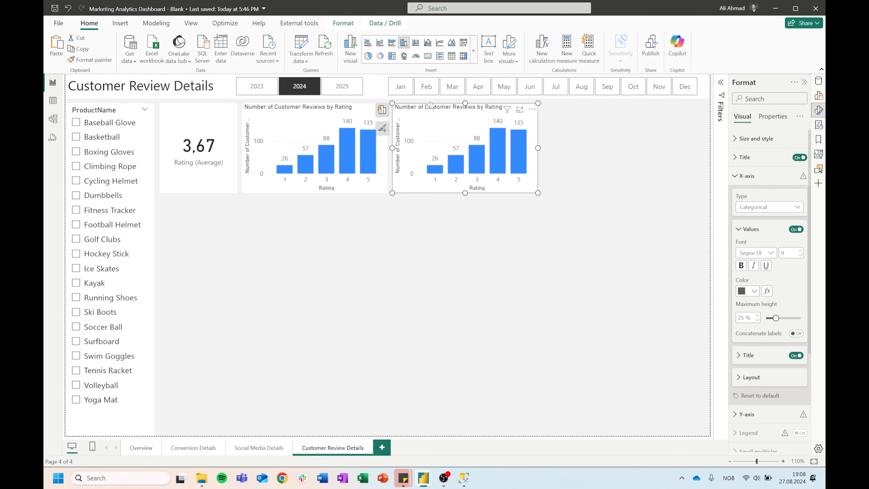
# Replace Rating with SentimentCategory from fact_customer_reviews_with_sentiment on the copied chart's x-axis
pyautogui.click(818, 82)
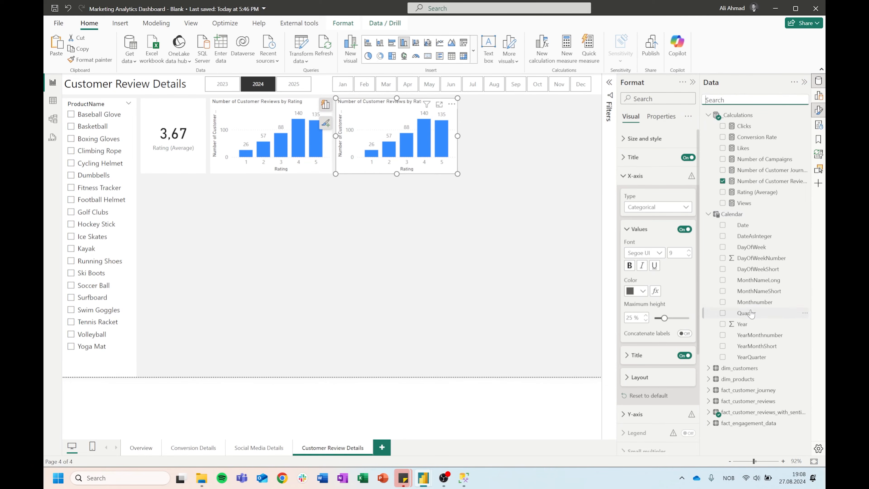
pyautogui.click(709, 215)
pyautogui.click(708, 115)
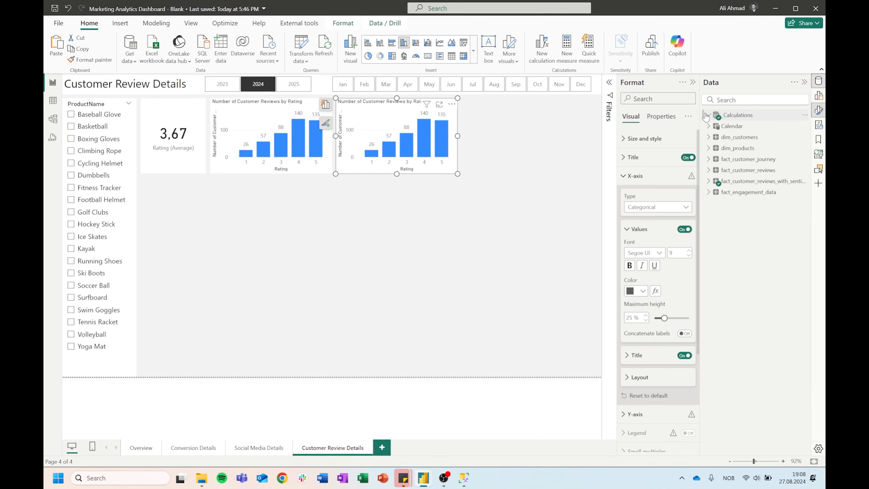
pyautogui.click(709, 181)
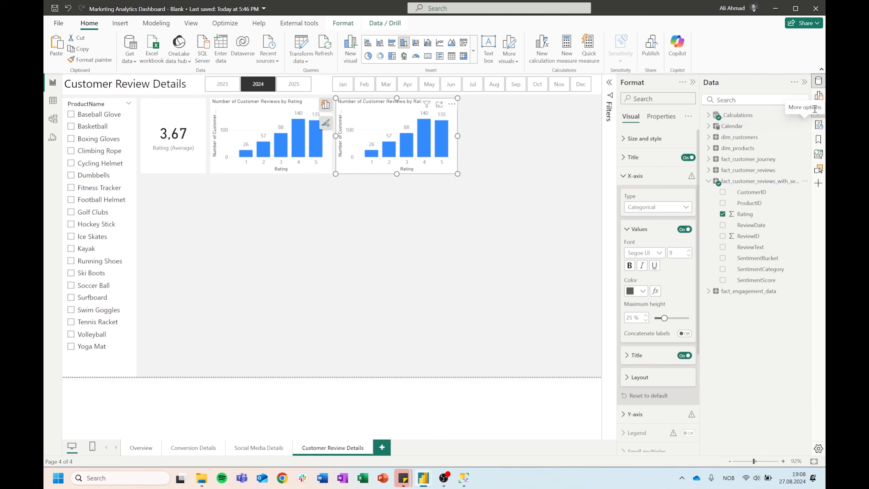
pyautogui.click(820, 98)
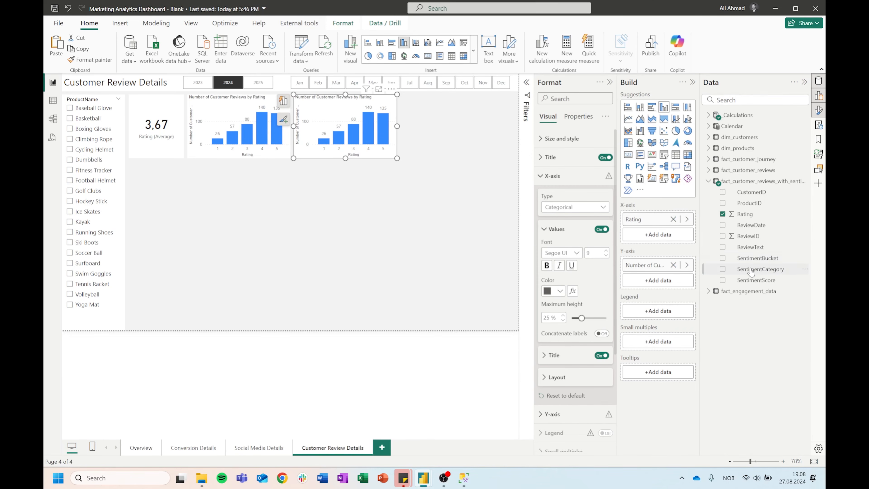
pyautogui.moveTo(751, 270); pyautogui.dragTo(671, 234)
pyautogui.click(673, 220)
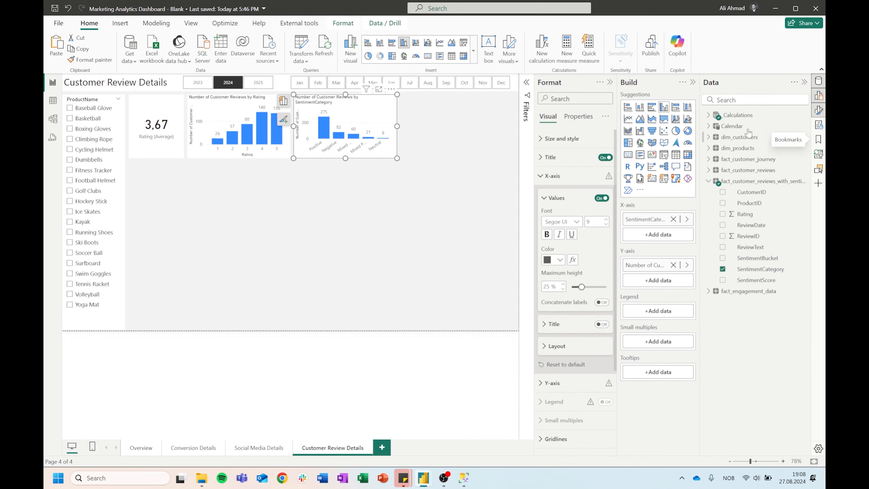
# Sort the sentiment chart's axis by SentimentCategory in ascending order and collapse the data and build panes
pyautogui.click(392, 90)
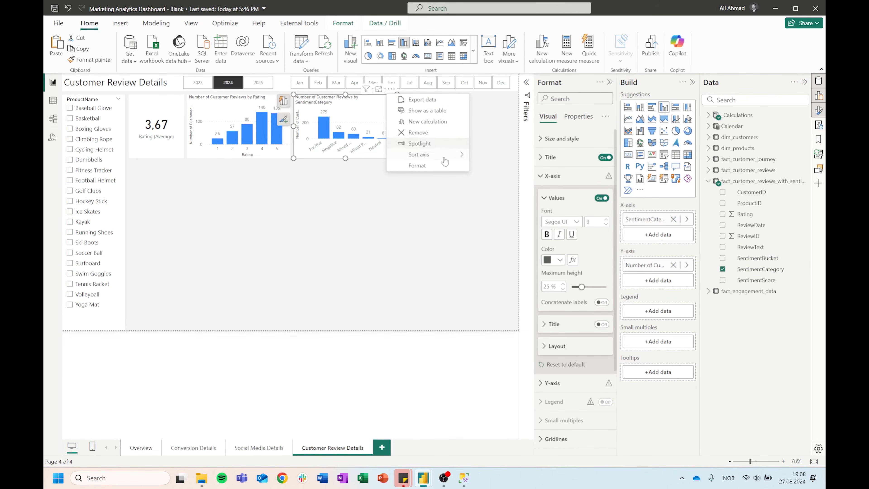
pyautogui.moveTo(444, 159)
pyautogui.click(489, 155)
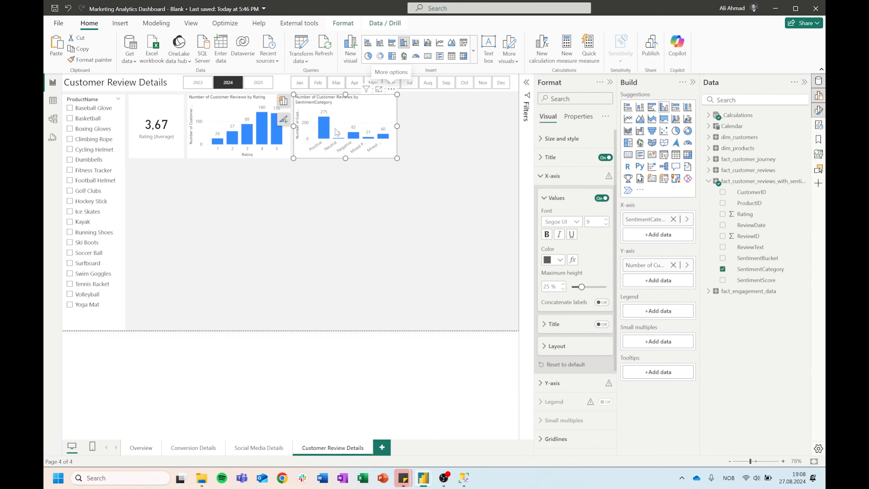
pyautogui.click(392, 90)
pyautogui.moveTo(455, 156)
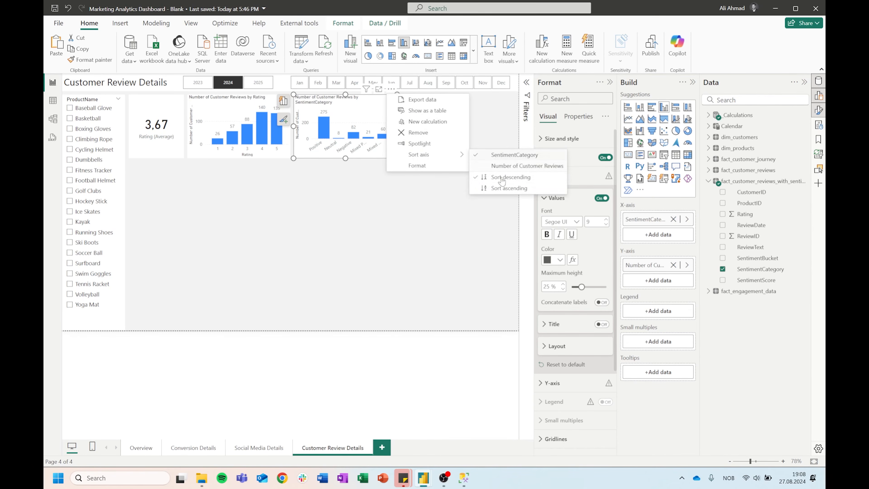
pyautogui.click(501, 189)
pyautogui.click(818, 82)
pyautogui.click(819, 96)
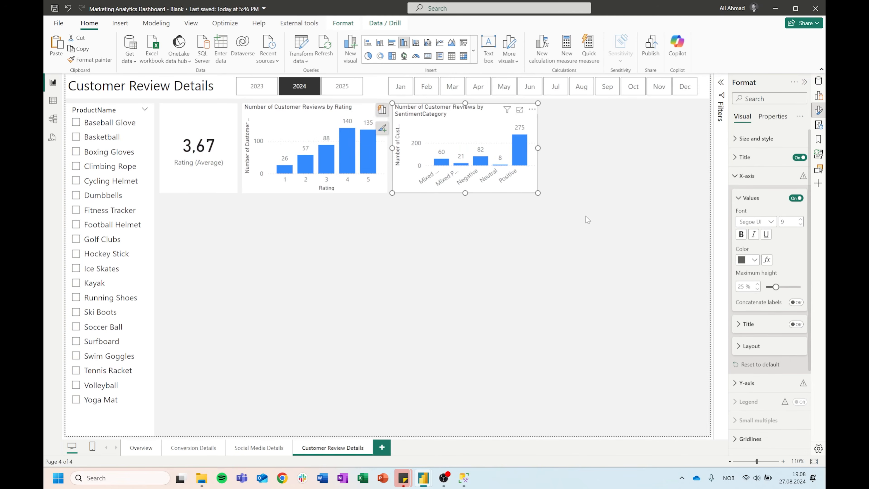
# Sort the sentiment chart's axis by Number of Customer Reviews
pyautogui.click(595, 216)
pyautogui.click(535, 109)
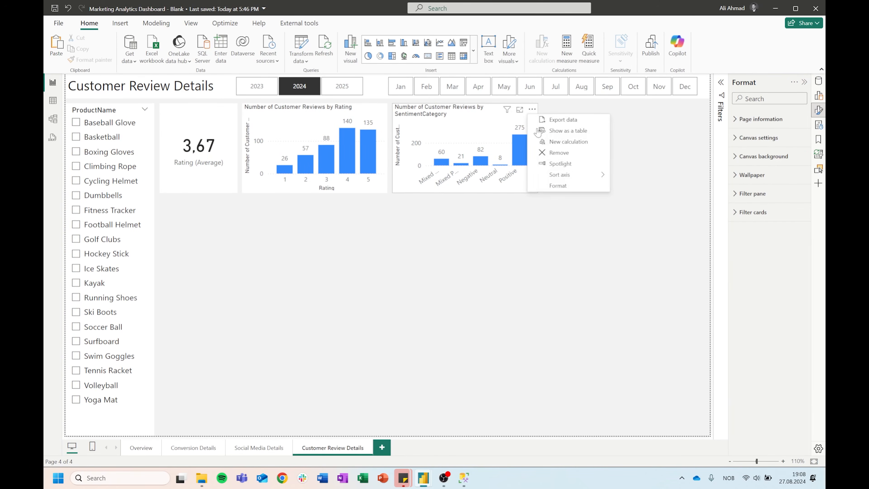
pyautogui.moveTo(594, 177)
pyautogui.click(640, 186)
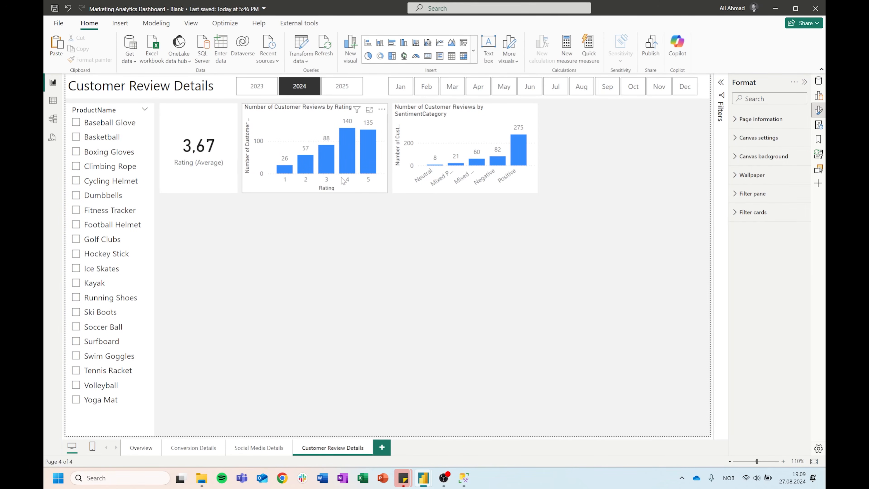
# Check the cross-filtering between the two charts with rating 3, Positive and Negative, clearing each selection
pyautogui.click(327, 164)
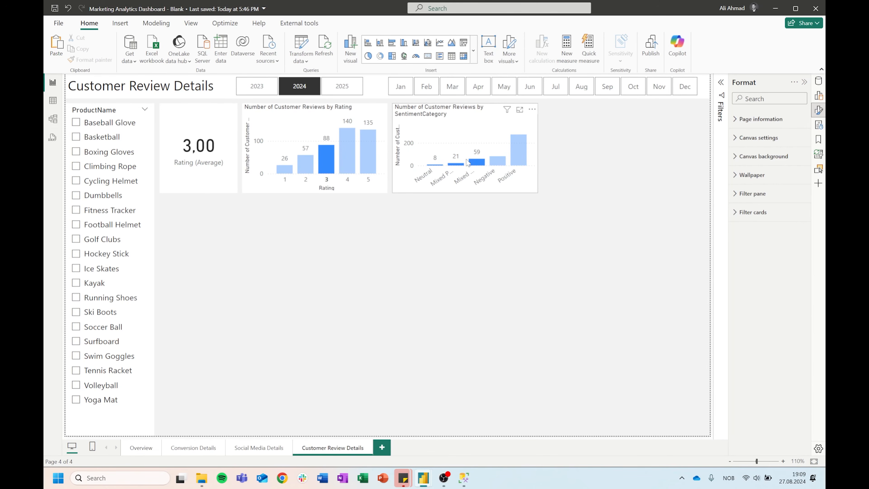
pyautogui.click(324, 155)
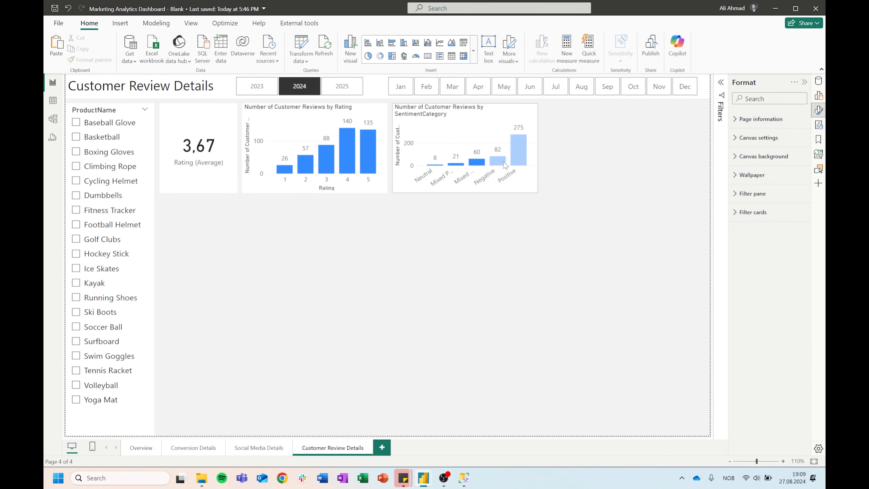
pyautogui.click(520, 157)
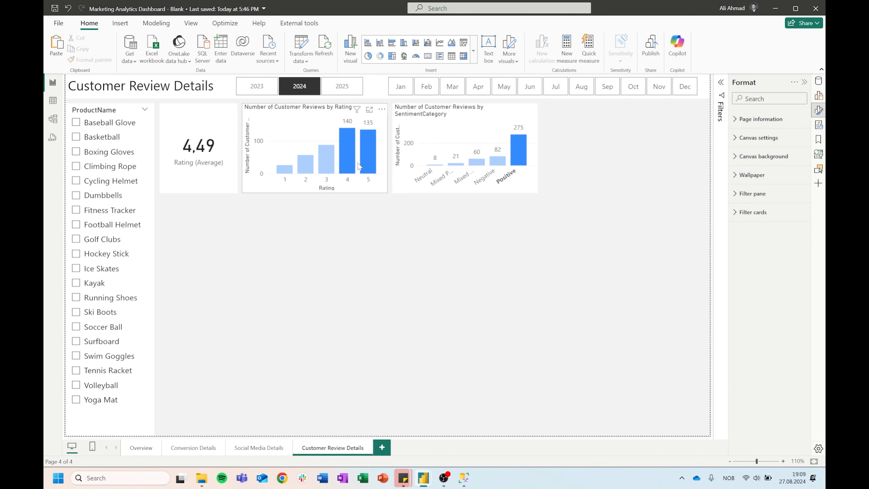
pyautogui.click(520, 152)
pyautogui.click(497, 161)
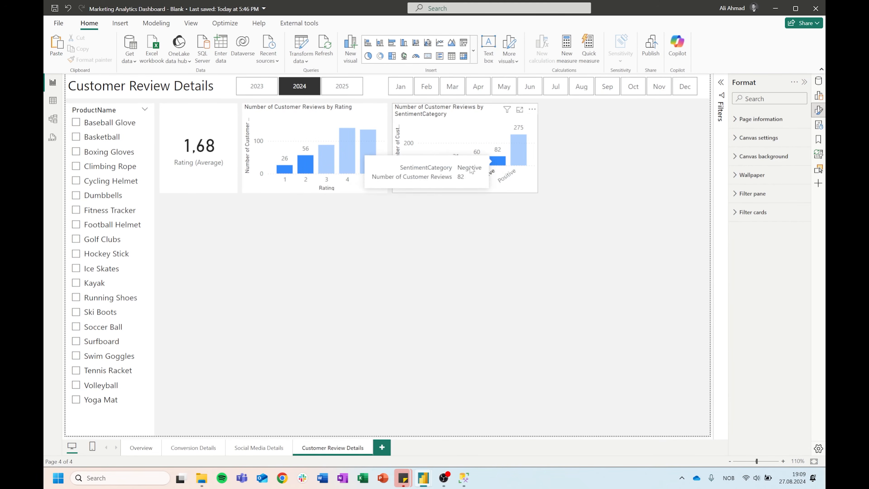
pyautogui.moveTo(278, 173)
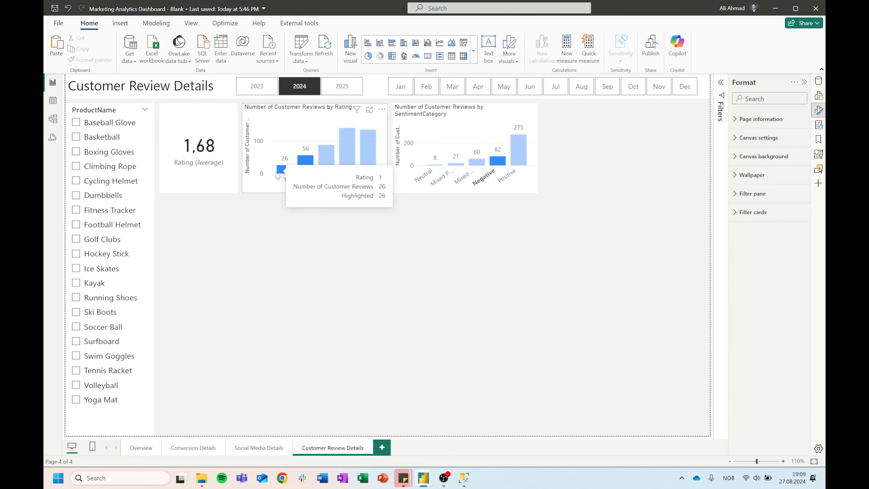
pyautogui.click(501, 162)
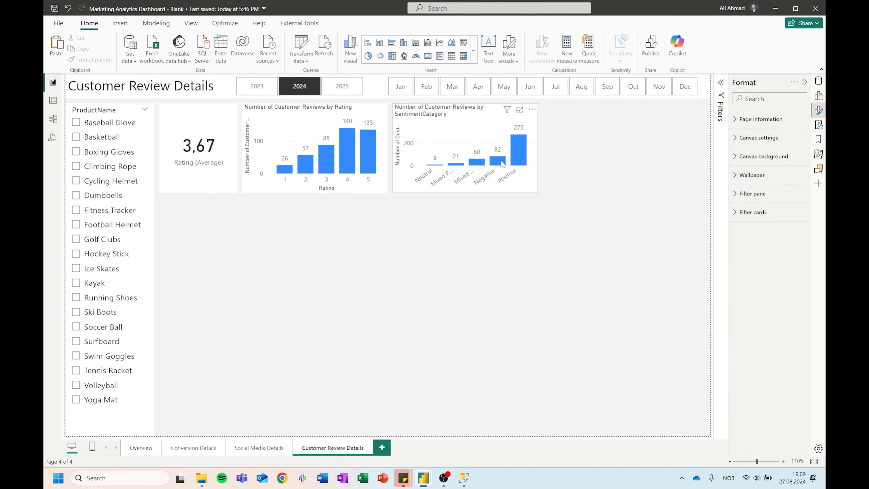
# Narrow the reviews-by-rating chart, then place the sentiment chart directly beside it at a slightly larger width
pyautogui.click(305, 116)
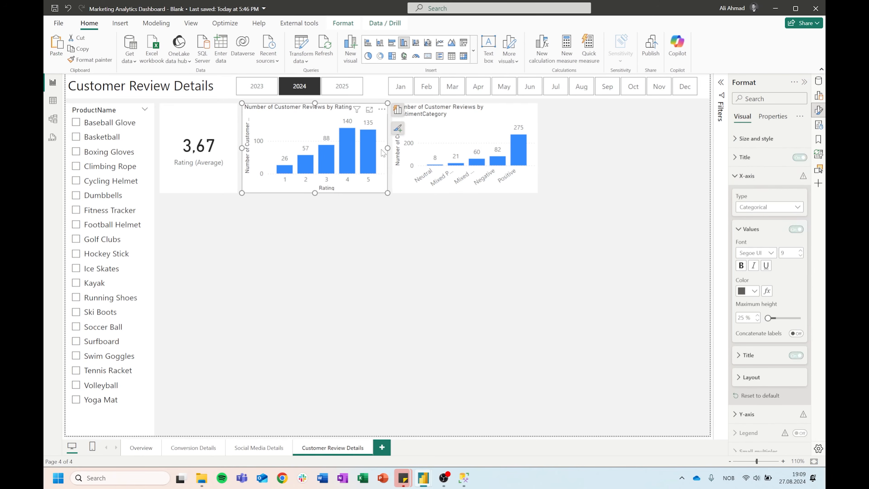
pyautogui.moveTo(387, 147); pyautogui.dragTo(356, 148)
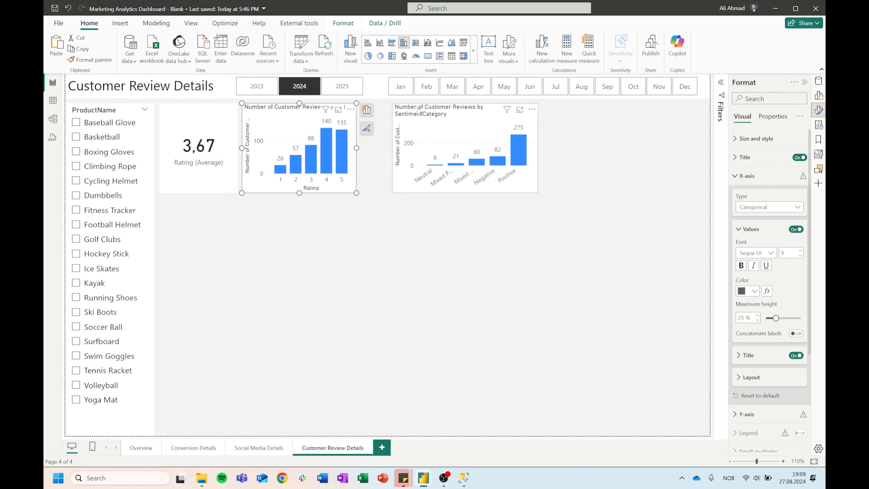
pyautogui.click(409, 110)
pyautogui.moveTo(409, 110); pyautogui.dragTo(256, 110)
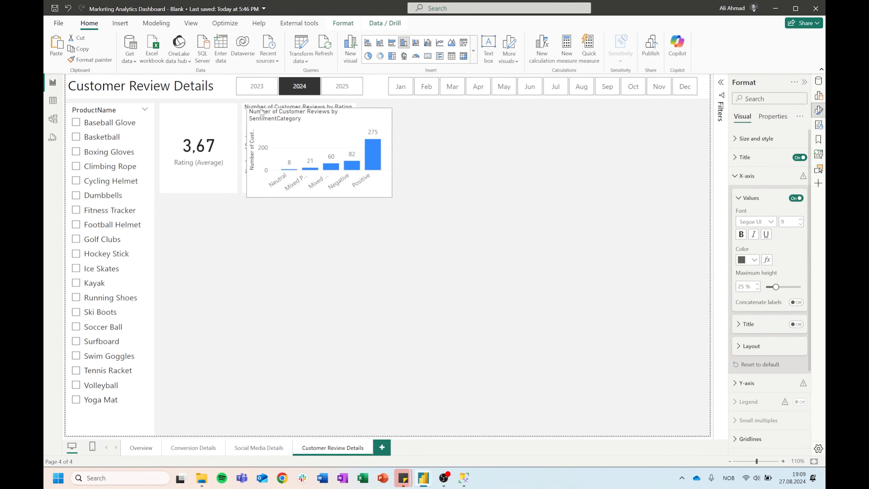
pyautogui.moveTo(387, 146); pyautogui.dragTo(356, 148)
pyautogui.moveTo(291, 111); pyautogui.dragTo(395, 109)
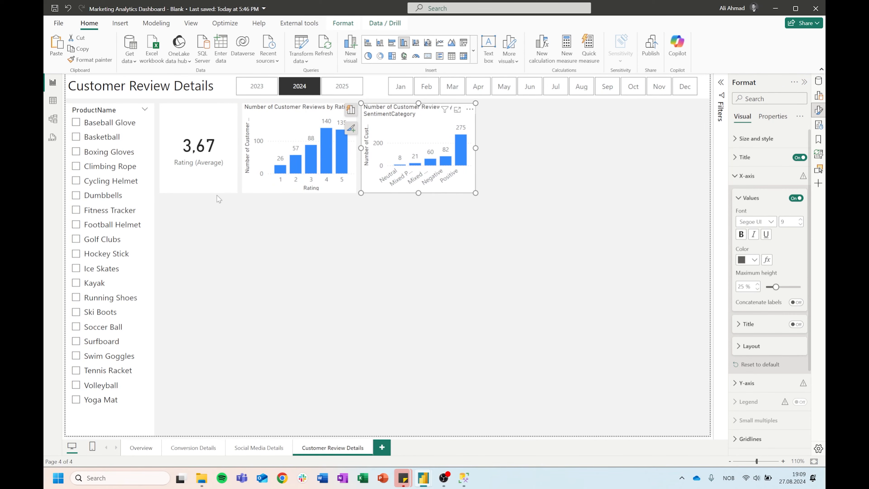
pyautogui.moveTo(476, 148); pyautogui.dragTo(498, 148)
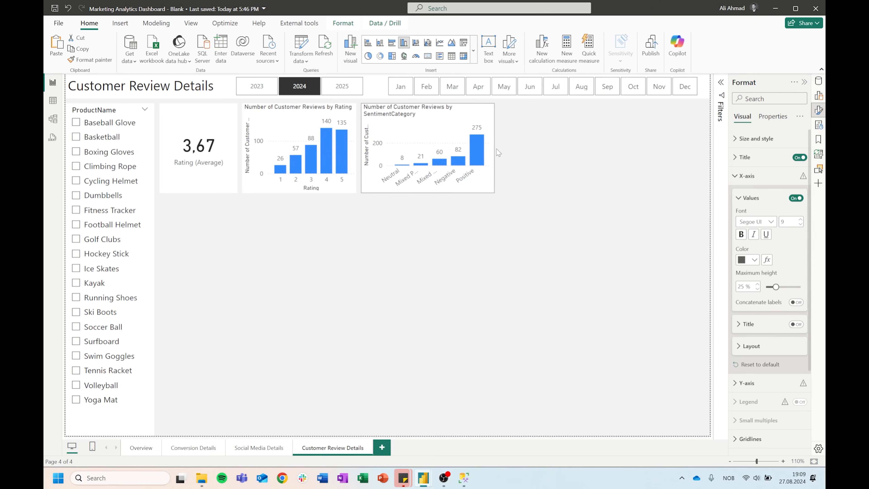
pyautogui.click(569, 231)
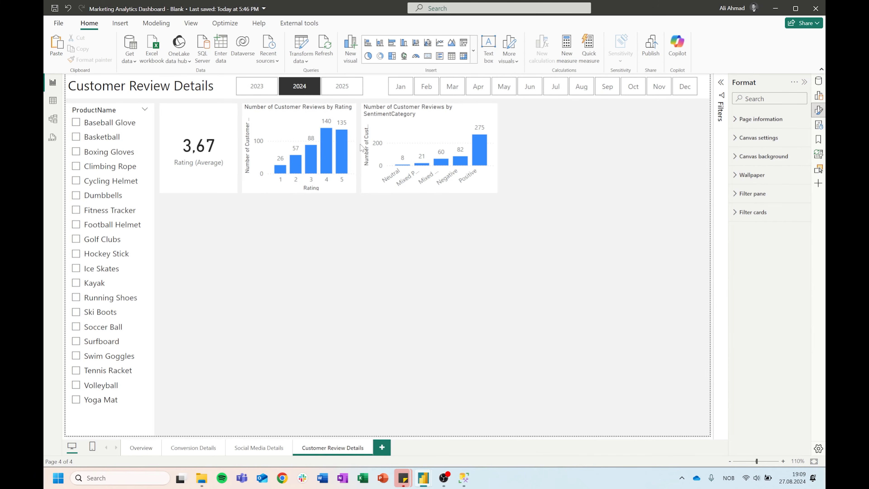
# Duplicate the sentiment chart, place the copy to its right and widen it to the page's right edge
pyautogui.click(397, 116)
pyautogui.hotkey('ctrl', 'c')
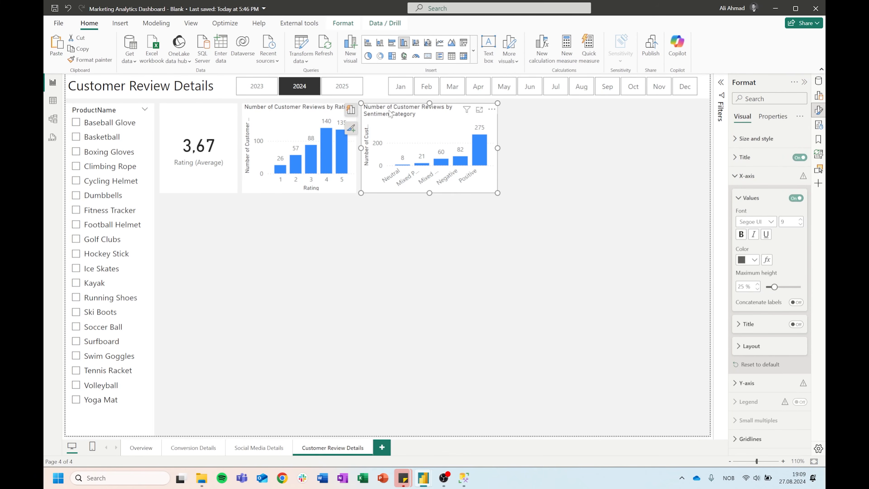
pyautogui.hotkey('ctrl', 'v')
pyautogui.moveTo(393, 116); pyautogui.dragTo(518, 109)
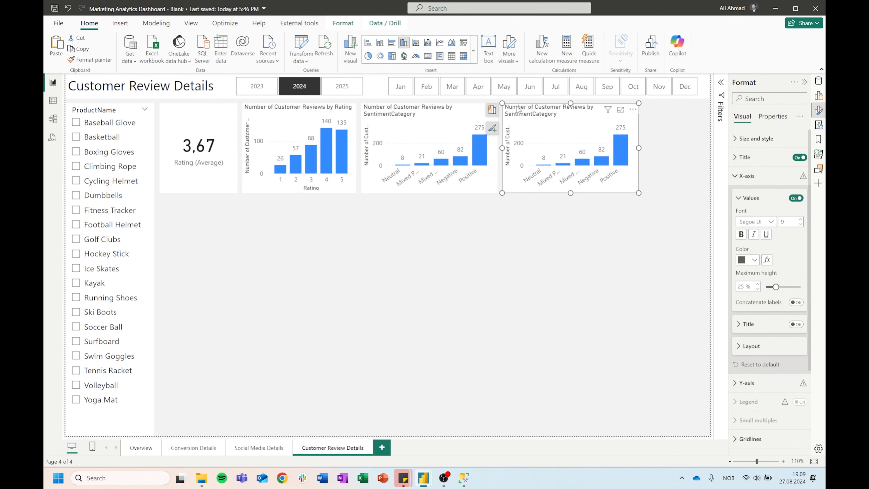
pyautogui.moveTo(639, 147); pyautogui.dragTo(709, 147)
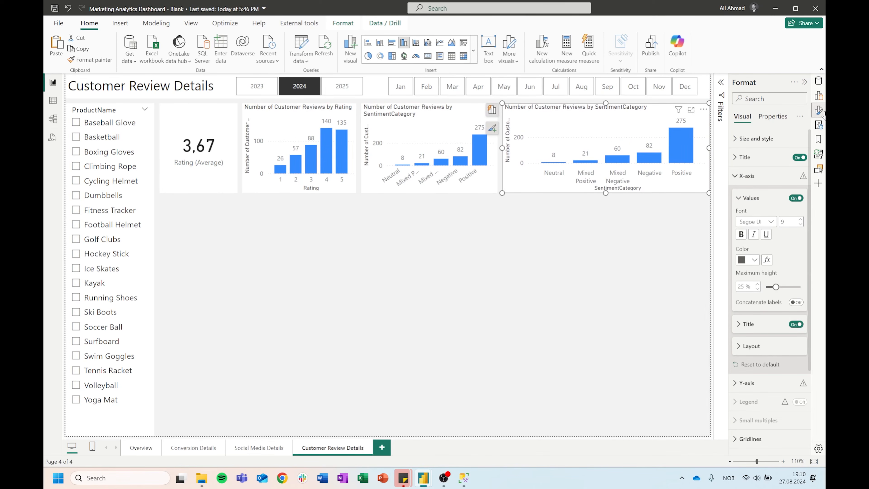
# Turn the duplicated sentiment chart into a line chart with MonthNameShort on the X-axis and SentimentCategory as the legend
pyautogui.click(818, 96)
pyautogui.click(739, 119)
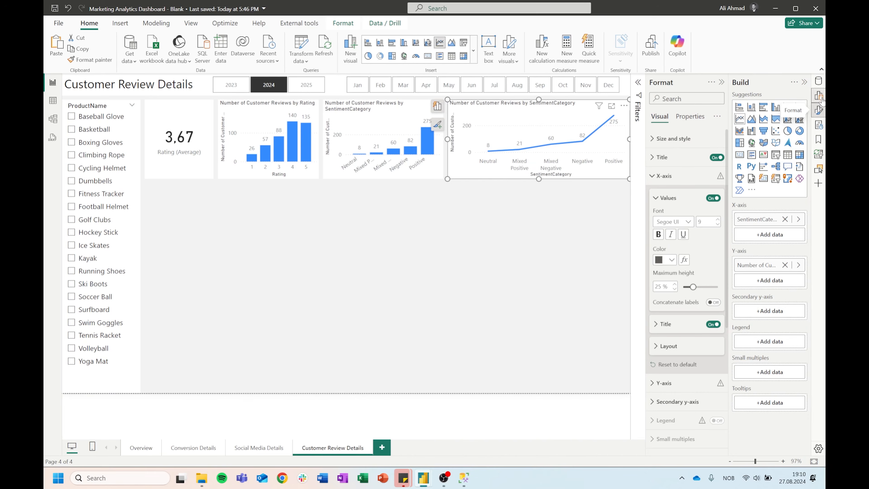
pyautogui.click(819, 81)
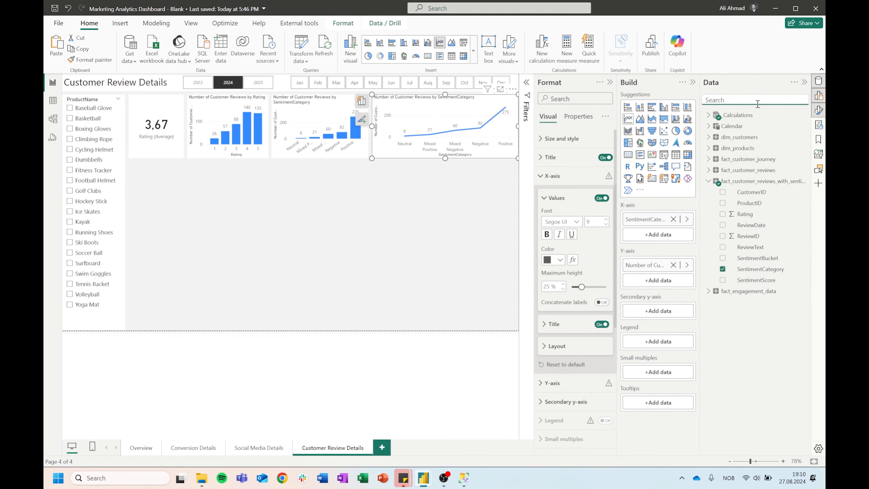
pyautogui.write('Monthnamesh')
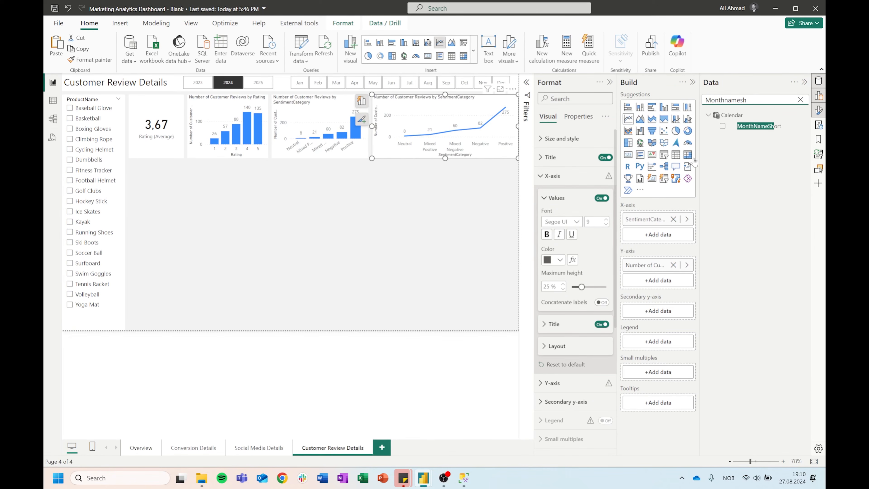
pyautogui.moveTo(764, 127); pyautogui.dragTo(651, 358)
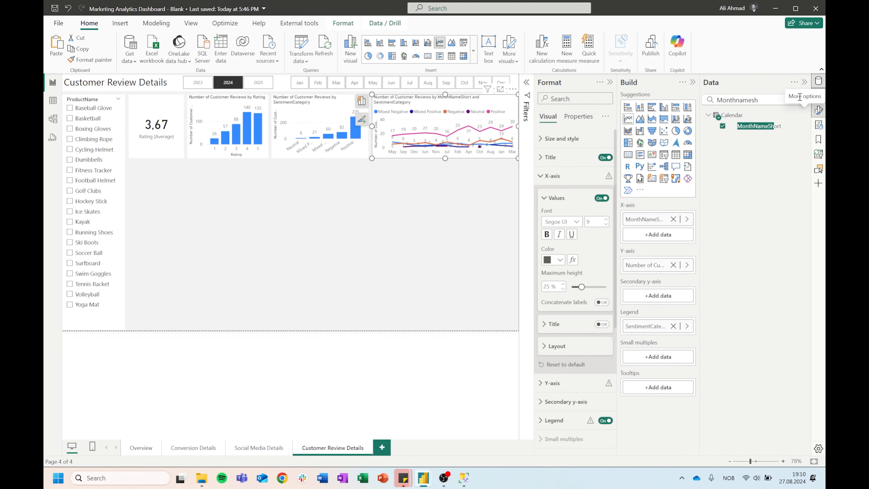
pyautogui.click(804, 82)
pyautogui.click(805, 82)
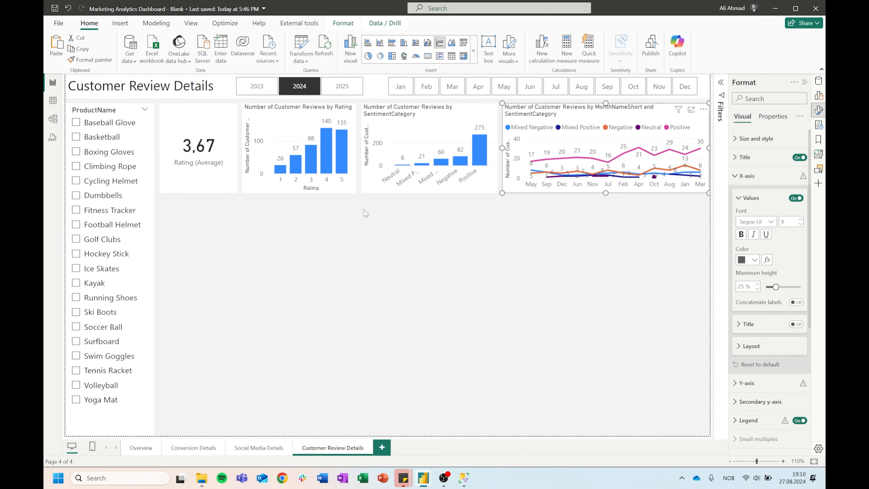
# Add an empty table visual under the rating card and widen it to the sentiment bar chart's outer edge
pyautogui.click(381, 278)
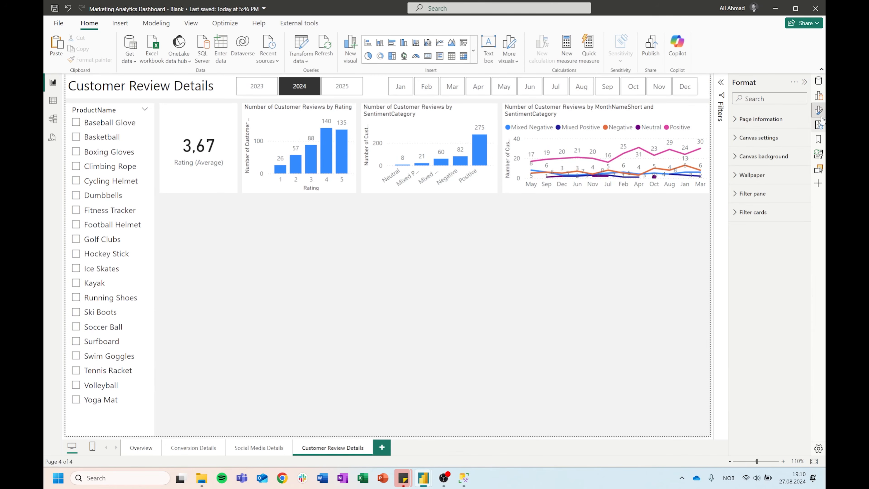
pyautogui.click(819, 96)
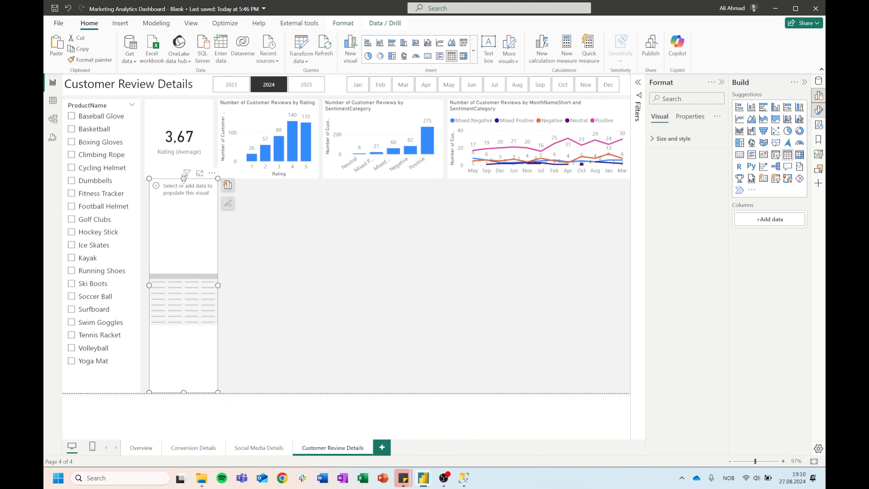
pyautogui.moveTo(184, 178); pyautogui.dragTo(183, 188)
pyautogui.moveTo(159, 215)
pyautogui.mouseDown()
pyautogui.moveTo(154, 209)
pyautogui.moveTo(154, 215)
pyautogui.mouseUp()
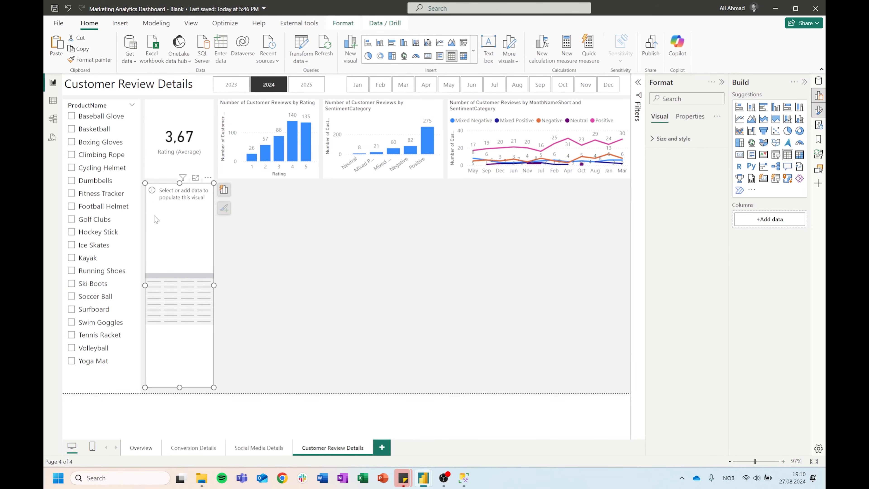
pyautogui.moveTo(213, 287); pyautogui.dragTo(446, 297)
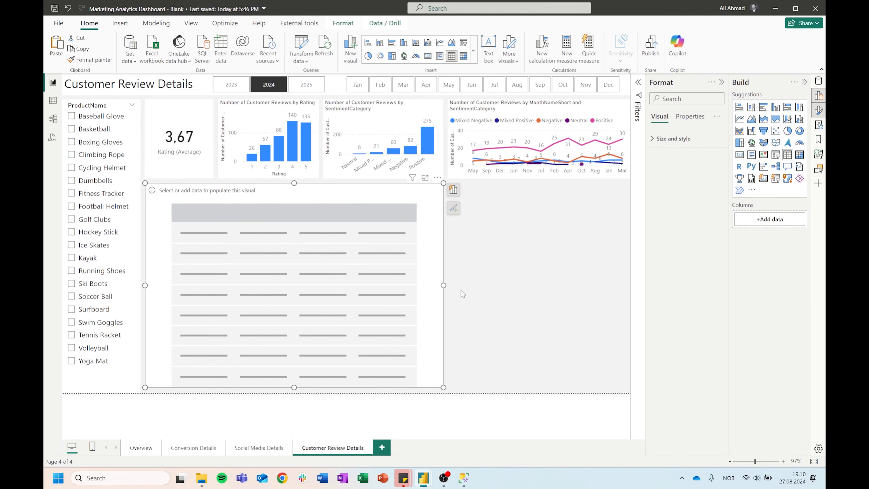
# Fill the table with ReviewDate, CustomerID, ReviewText, SentimentCategory and Rating from the reviews-with-sentiment table
pyautogui.click(819, 81)
pyautogui.click(819, 111)
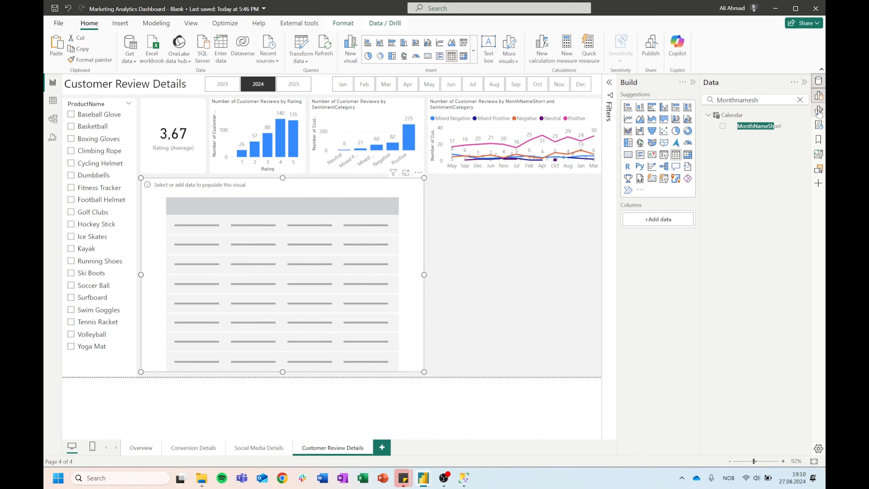
pyautogui.click(818, 111)
pyautogui.click(800, 99)
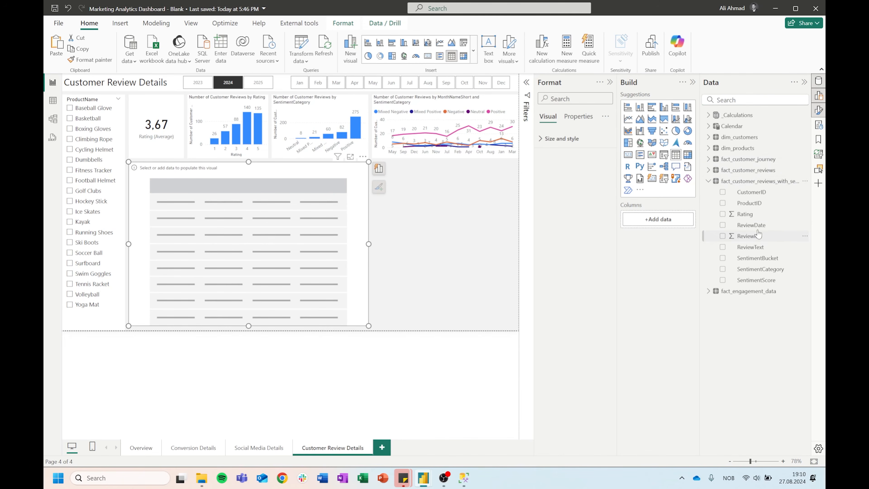
pyautogui.click(723, 225)
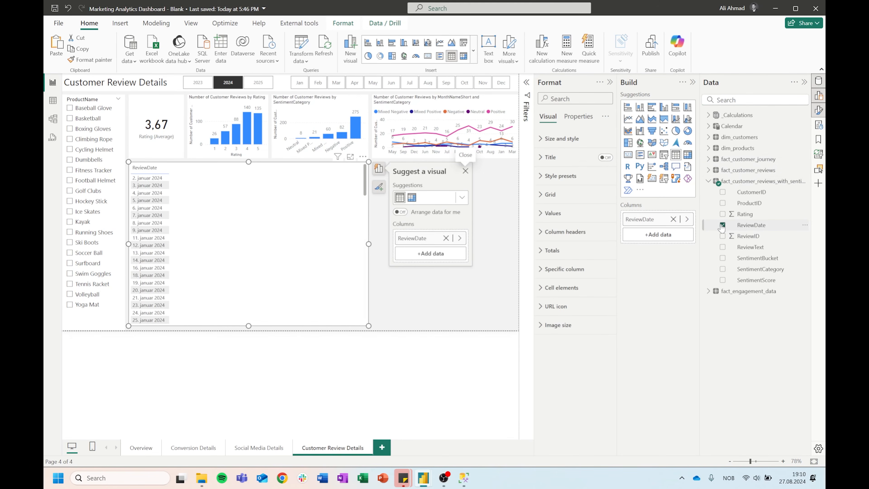
pyautogui.click(723, 192)
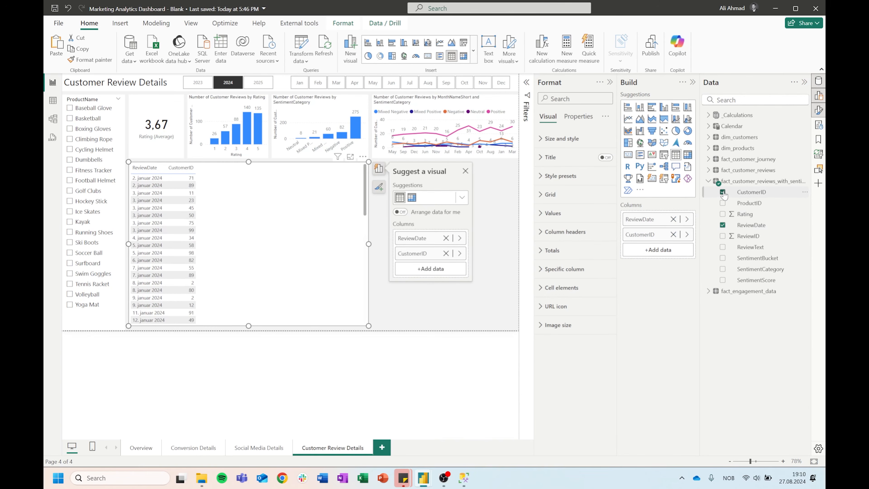
pyautogui.click(723, 248)
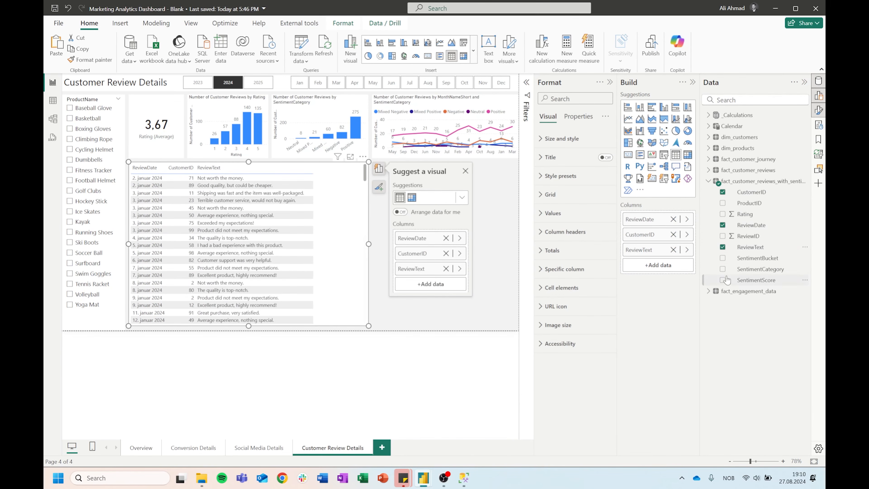
pyautogui.click(723, 269)
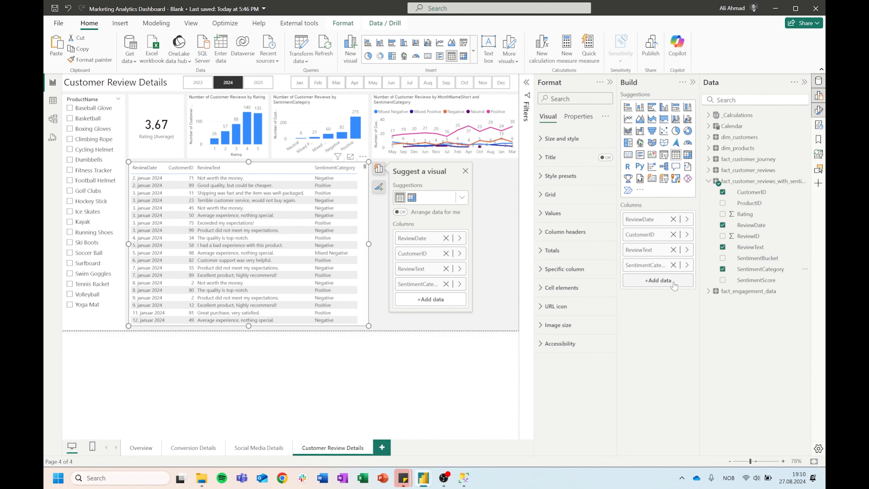
pyautogui.click(722, 214)
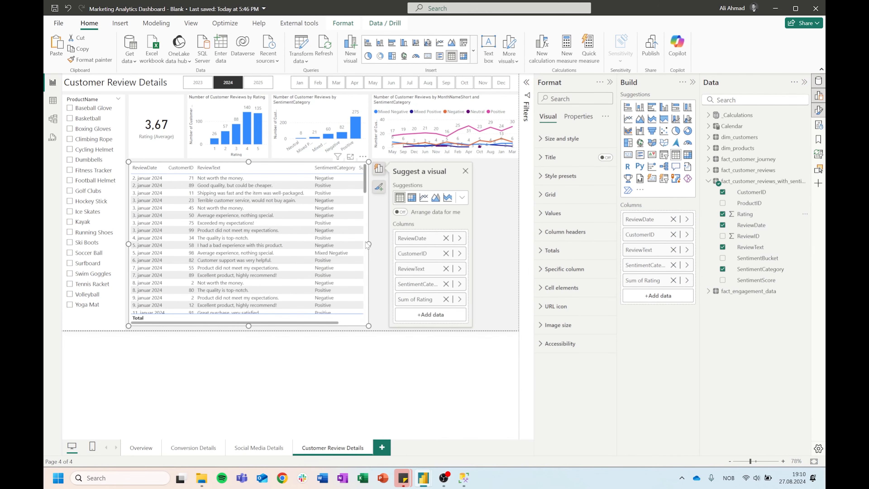
# Set the table's Rating column to Don't summarize
pyautogui.rightClick(643, 280)
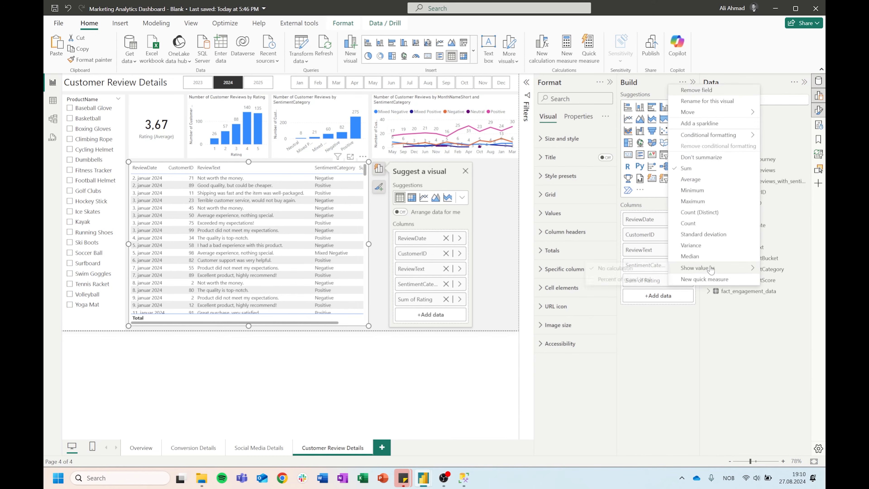
pyautogui.moveTo(706, 268)
pyautogui.click(702, 306)
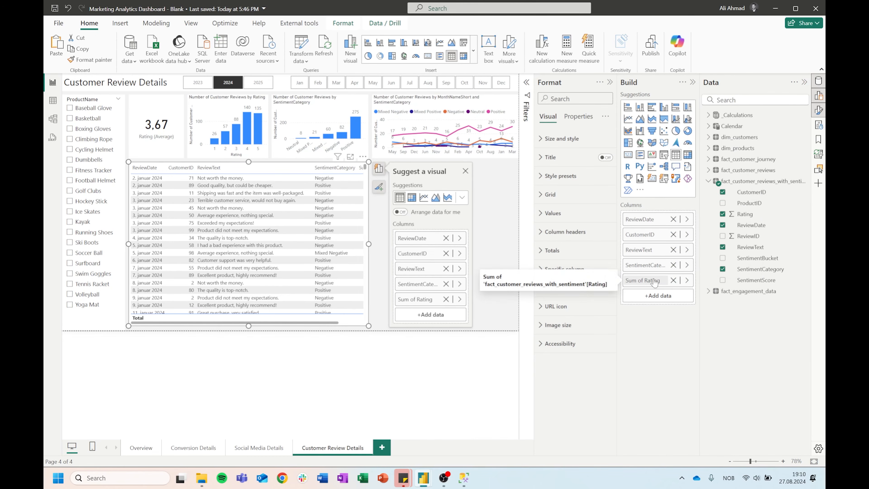
pyautogui.rightClick(643, 280)
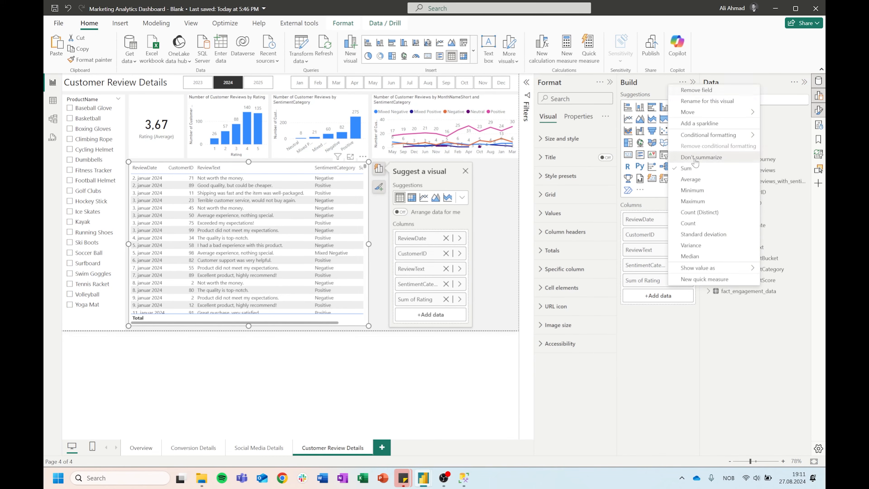
pyautogui.click(695, 158)
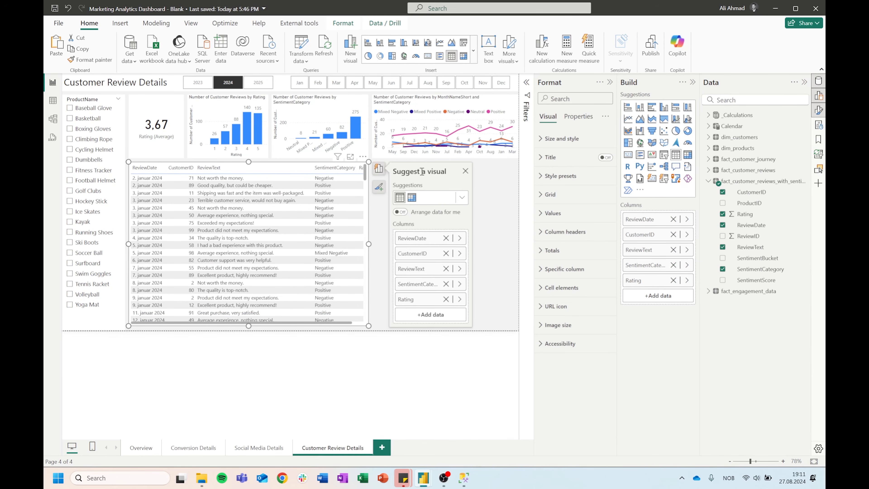
# Try widening the reviews table and narrowing the line chart to match, and undo both resizes
pyautogui.moveTo(369, 244); pyautogui.dragTo(385, 253)
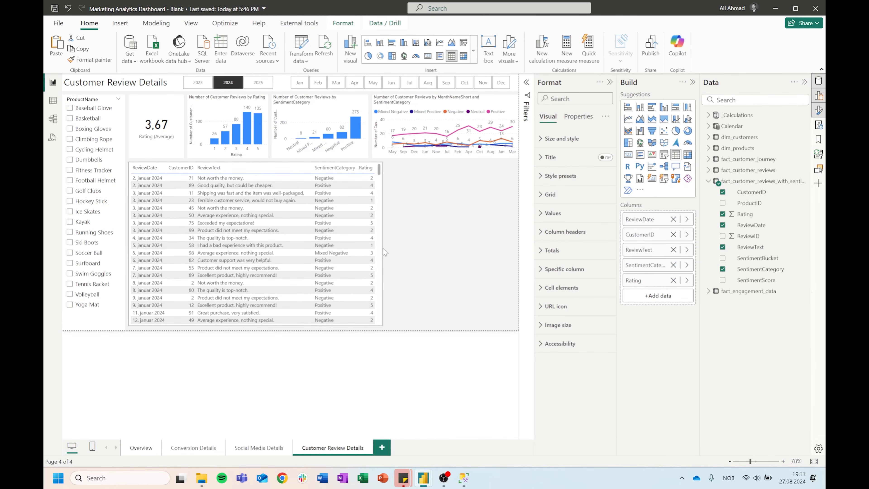
pyautogui.click(390, 114)
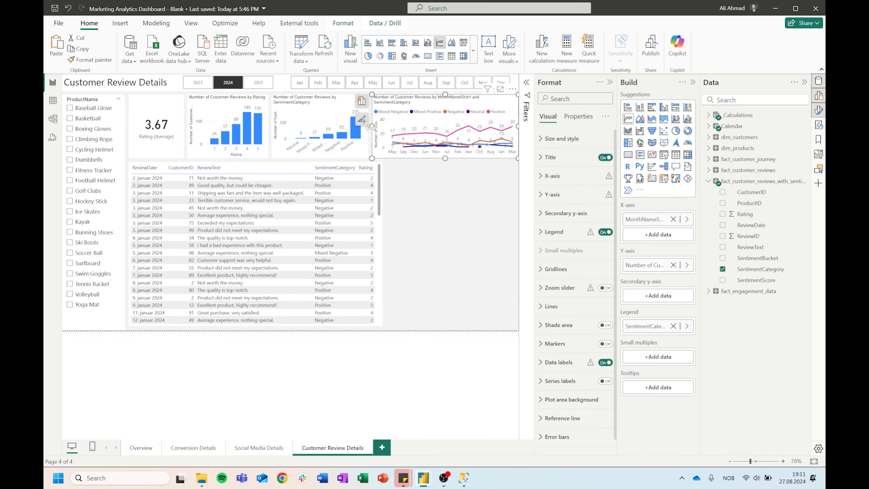
pyautogui.moveTo(372, 127)
pyautogui.mouseDown()
pyautogui.moveTo(381, 129)
pyautogui.moveTo(371, 131)
pyautogui.mouseUp()
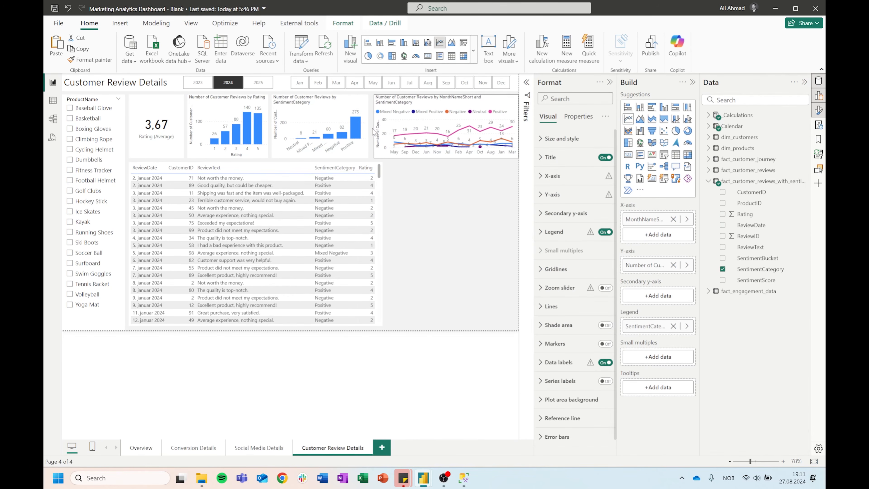
pyautogui.click(68, 8)
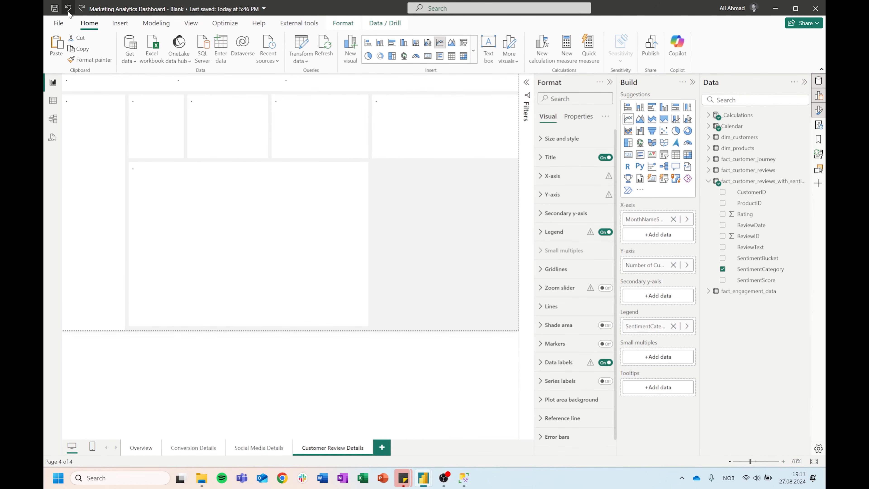
# Compare the Minimal and None style presets on the reviews table and keep Minimal
pyautogui.click(304, 213)
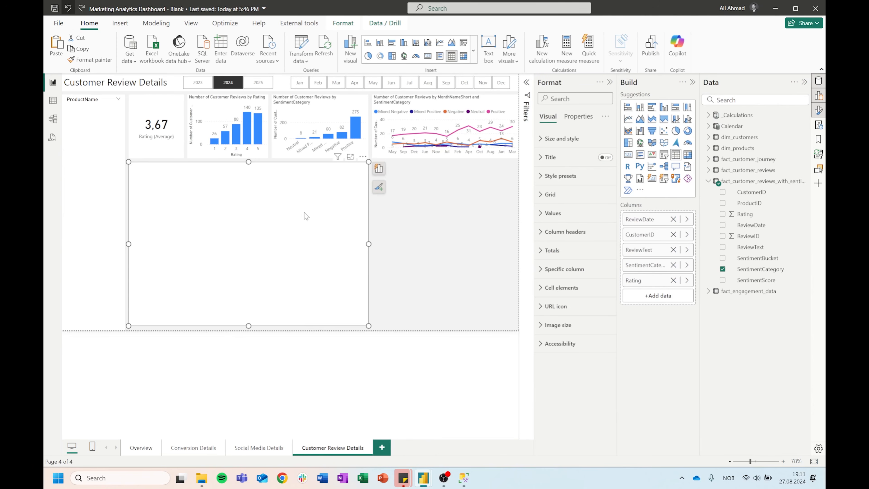
pyautogui.click(557, 201)
pyautogui.click(563, 178)
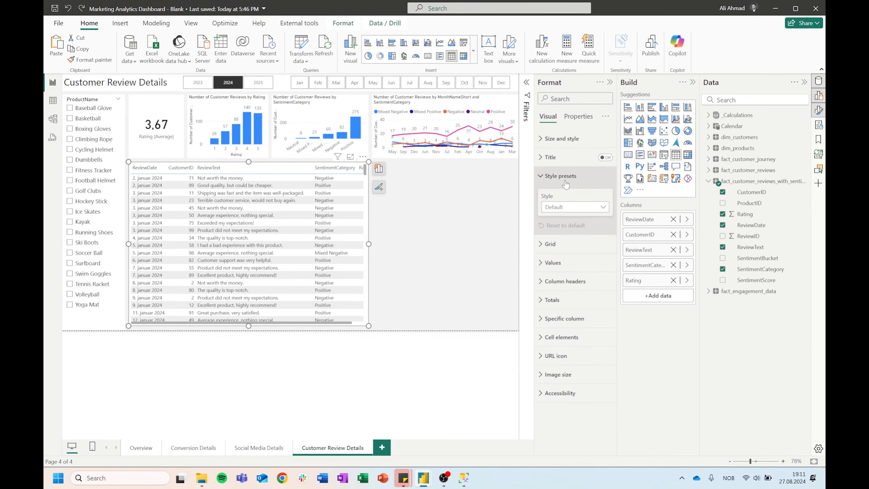
pyautogui.click(571, 208)
pyautogui.click(568, 240)
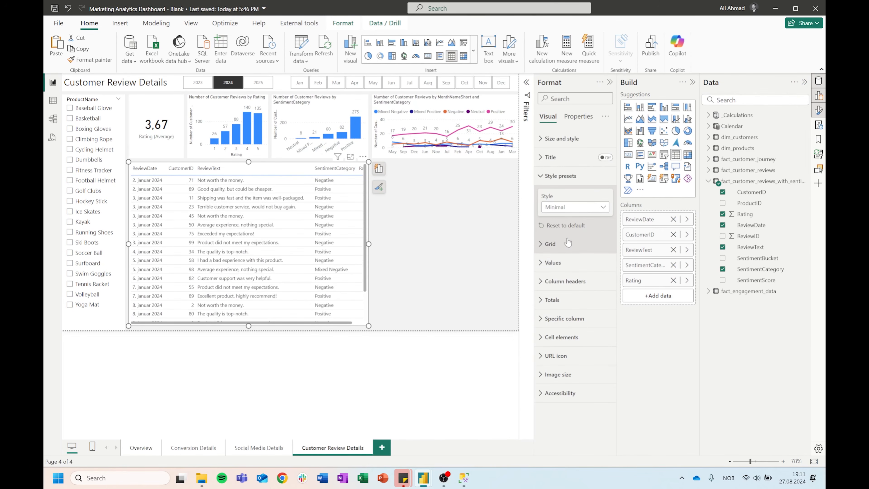
pyautogui.click(563, 208)
pyautogui.click(566, 227)
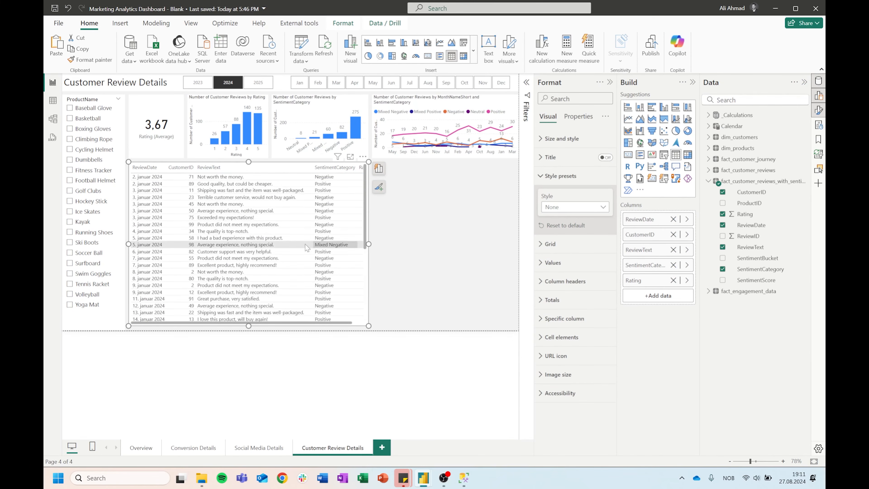
pyautogui.click(569, 208)
pyautogui.click(568, 240)
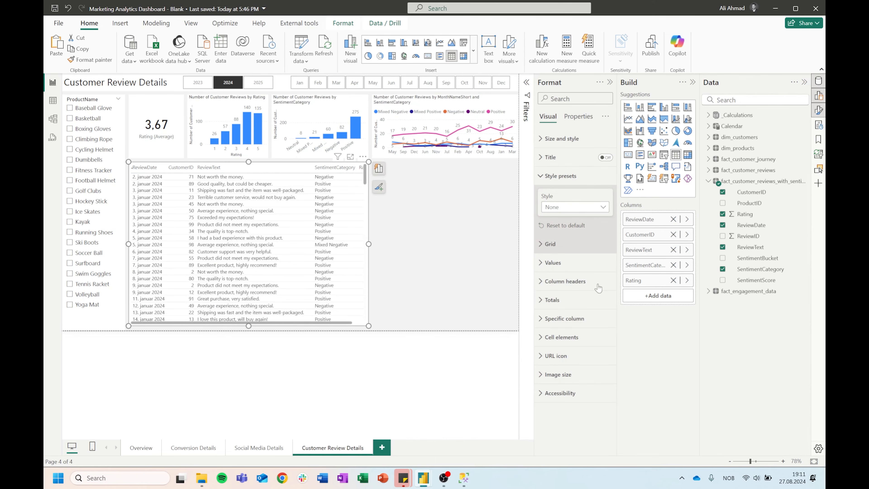
pyautogui.click(541, 177)
# Set the font size of the table's values to 8, and close the side panes to enlarge the page
pyautogui.click(568, 213)
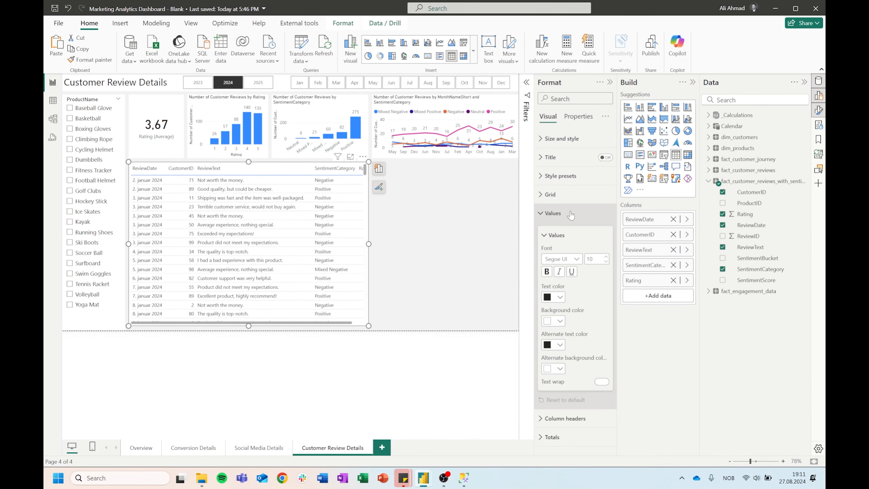
pyautogui.click(575, 260)
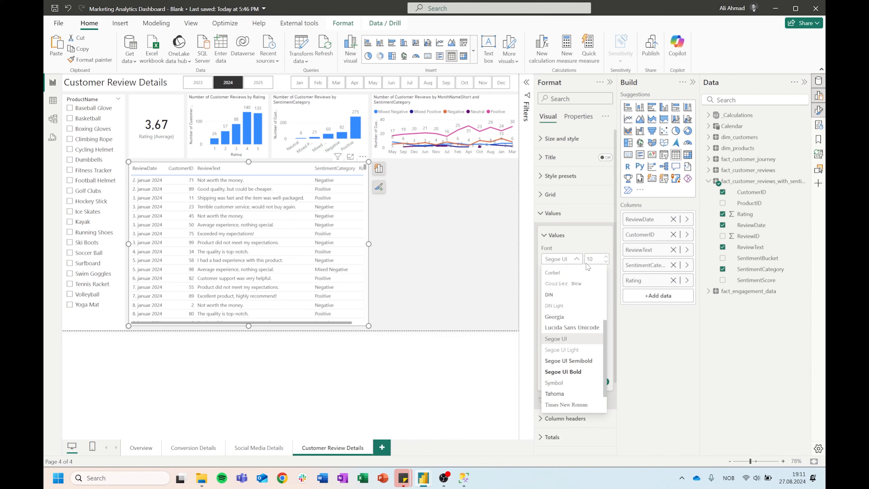
pyautogui.click(605, 262)
pyautogui.click(606, 262)
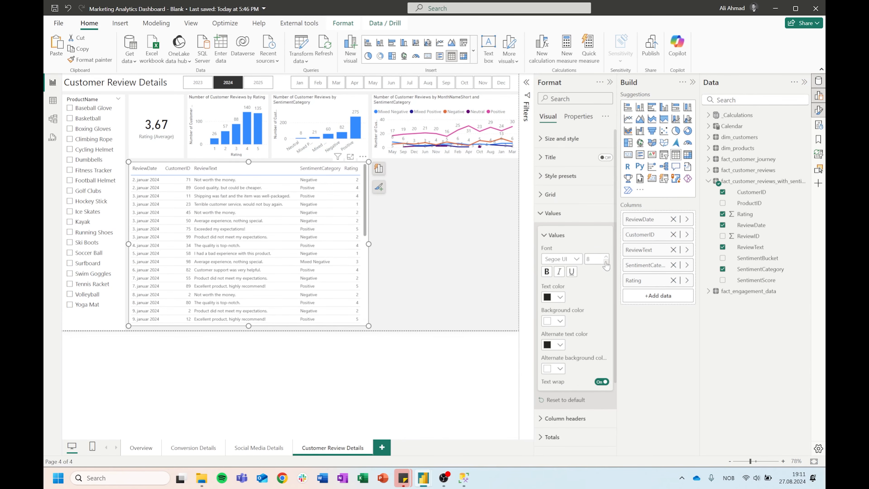
pyautogui.click(459, 235)
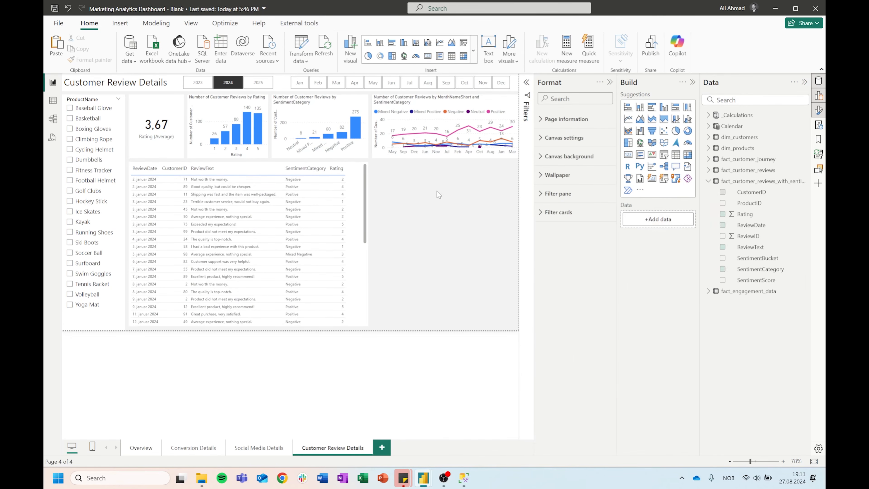
pyautogui.click(804, 82)
pyautogui.click(804, 82)
pyautogui.click(805, 82)
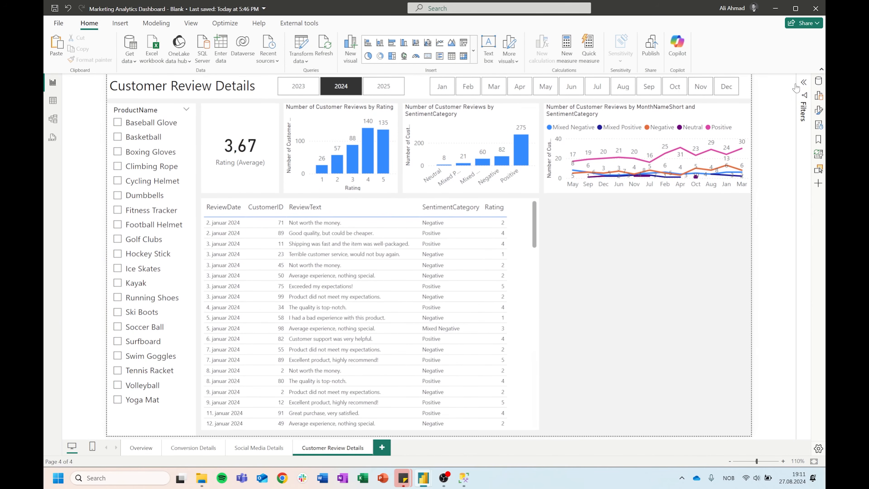
# Cross-filter the page by rating 5 in the ratings chart, browse the filtered reviews table, and clear the filter
pyautogui.click(382, 170)
pyautogui.scroll(-20, 365, 306)
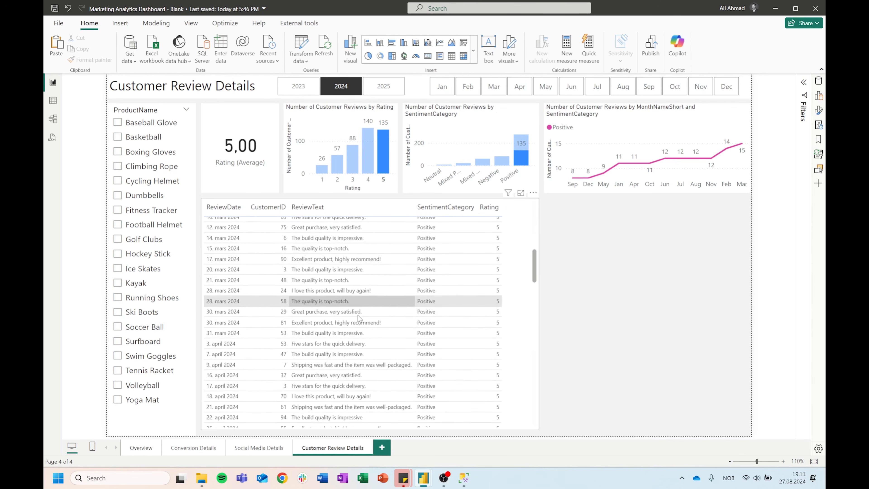
pyautogui.scroll(20, 347, 315)
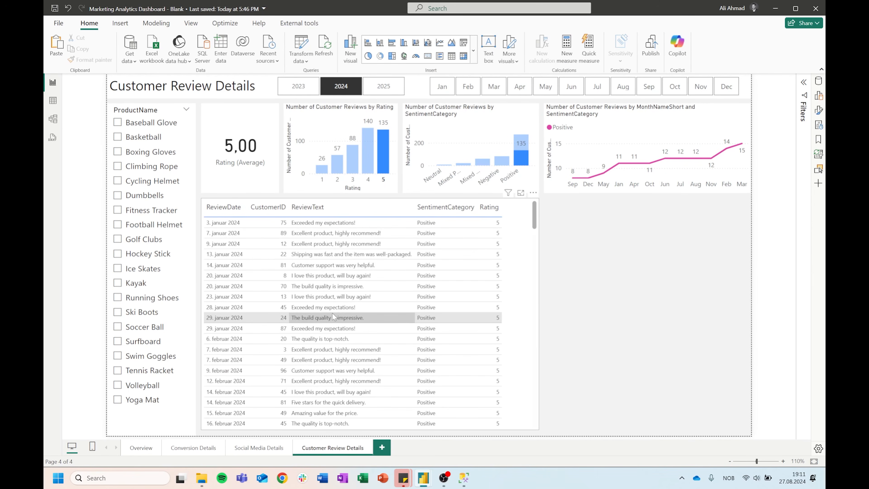
pyautogui.click(376, 168)
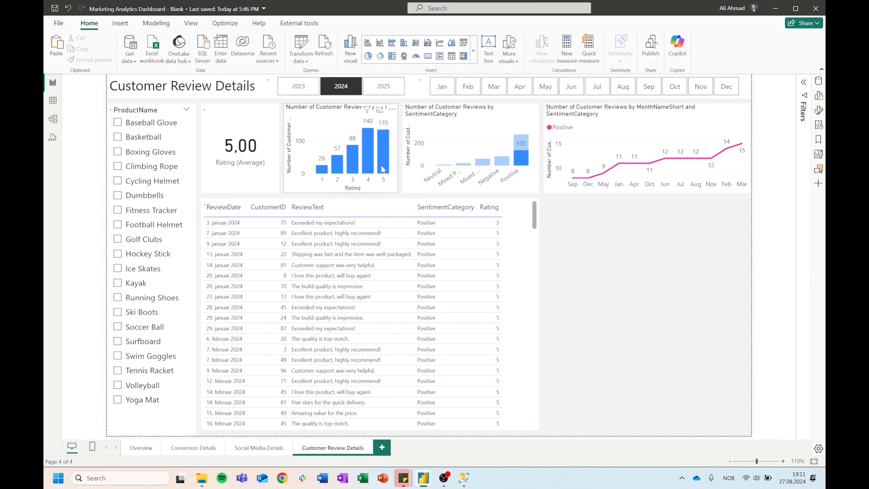
# Cross-filter the page by the Negative, Mixed Negative and Mixed Positive sentiment categories in turn, and clear the filter
pyautogui.click(492, 177)
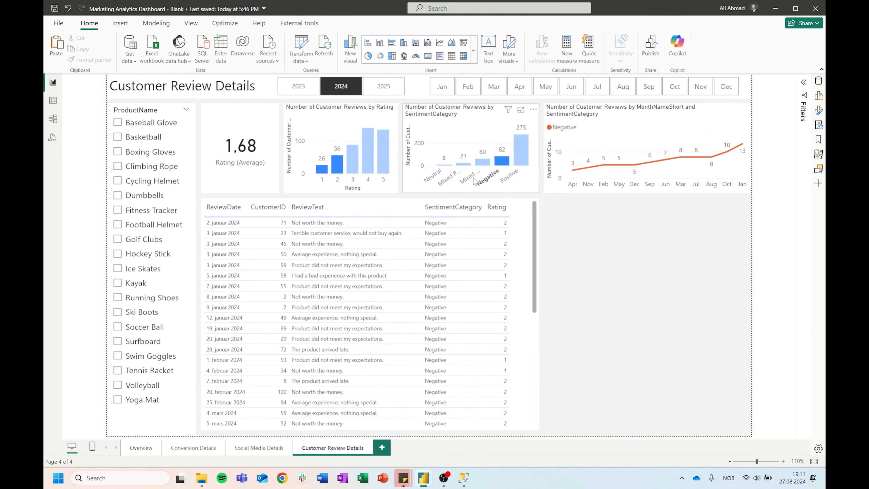
pyautogui.click(469, 179)
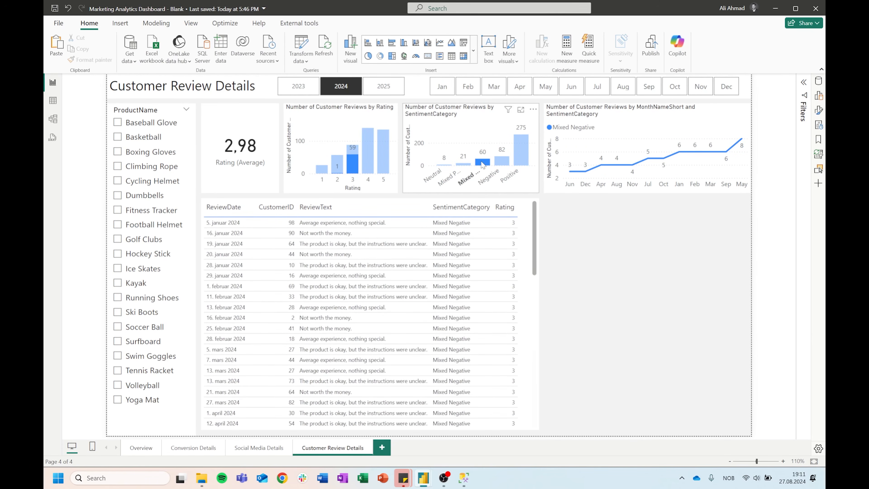
pyautogui.click(461, 165)
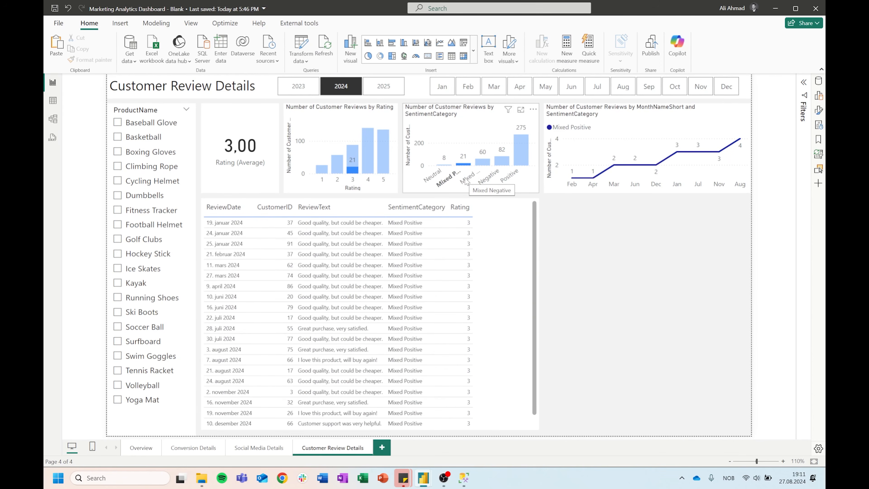
pyautogui.click(467, 180)
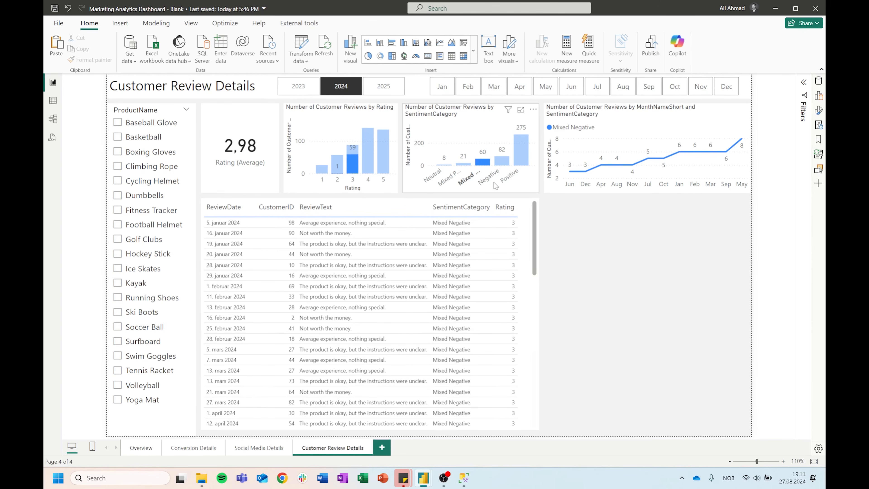
pyautogui.click(464, 131)
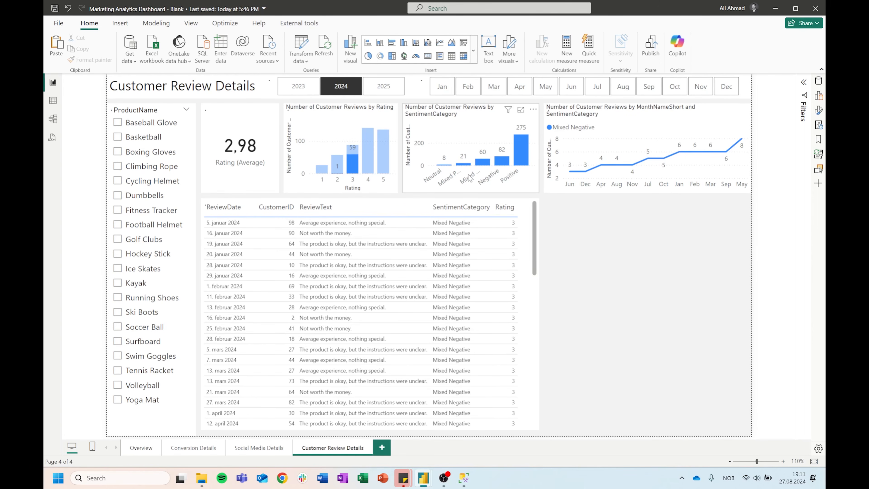
# Set the maximum height of the X-axis labels to 50 % on the SentimentCategory column chart
pyautogui.click(468, 113)
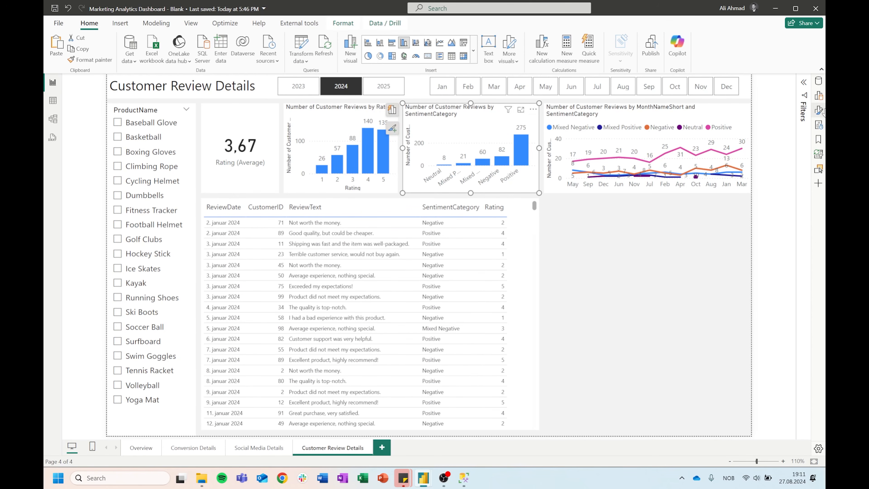
pyautogui.click(818, 95)
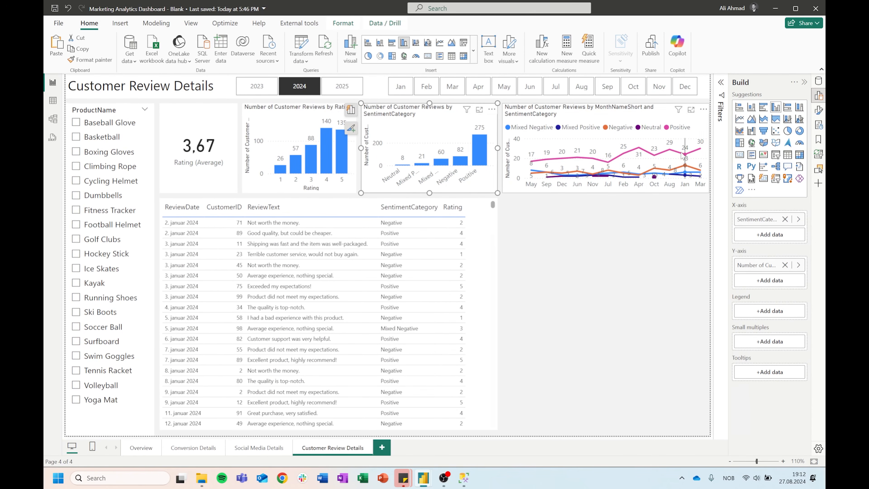
pyautogui.click(818, 110)
pyautogui.click(664, 175)
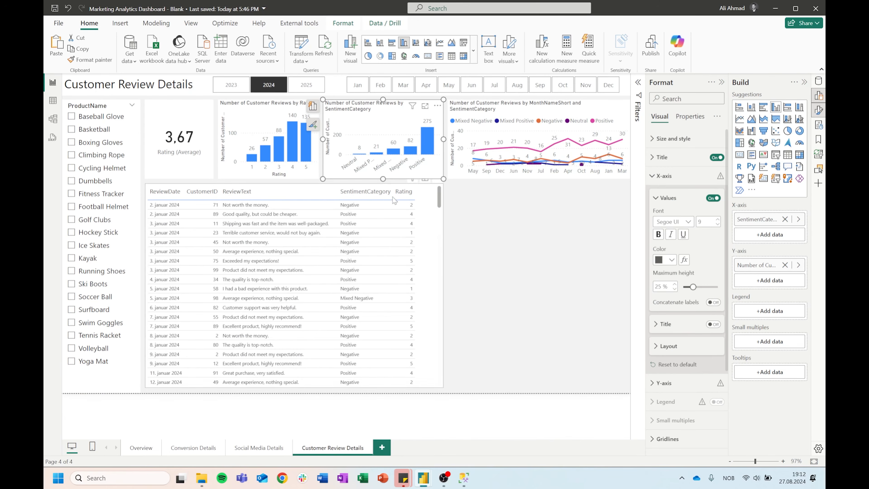
pyautogui.moveTo(691, 286); pyautogui.dragTo(743, 297)
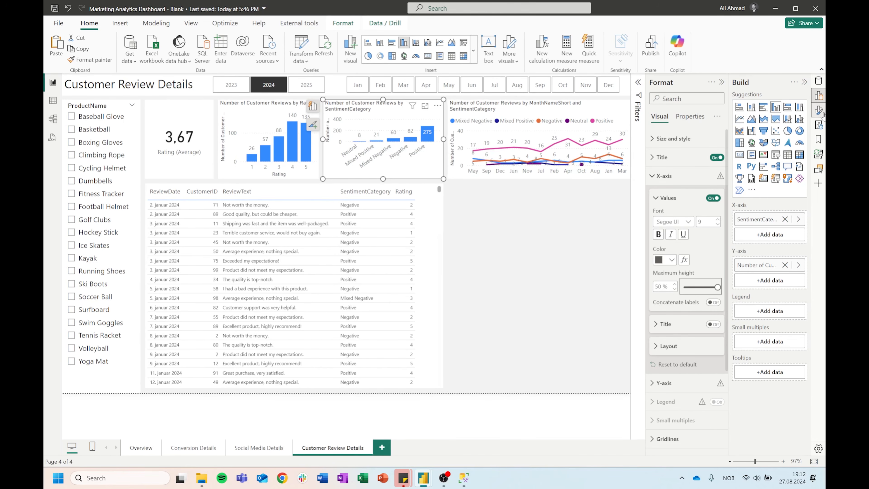
# Insert a scatter chart in the empty area below the line chart, with Rating (Average) on X and Number of Customer Reviews on Y
pyautogui.click(487, 283)
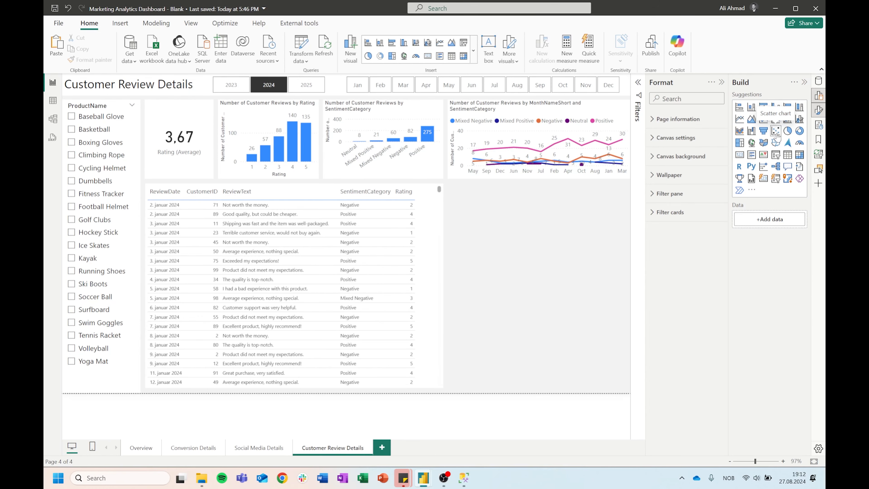
pyautogui.click(776, 131)
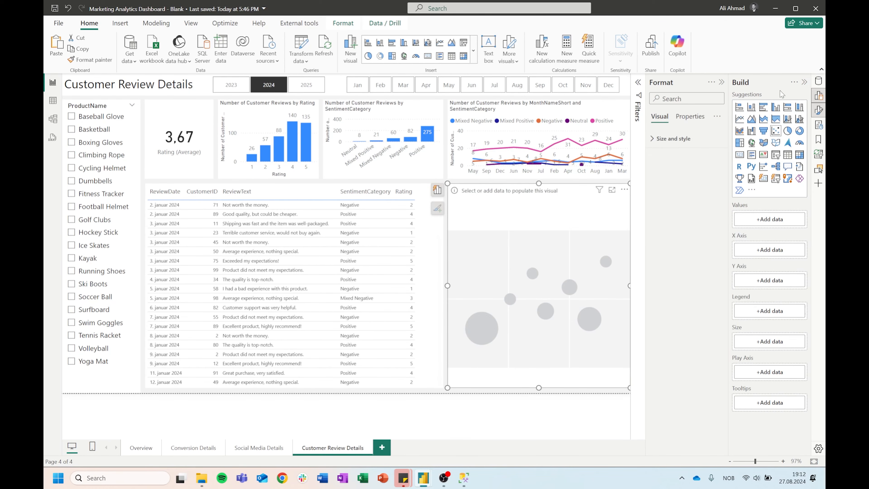
pyautogui.click(818, 80)
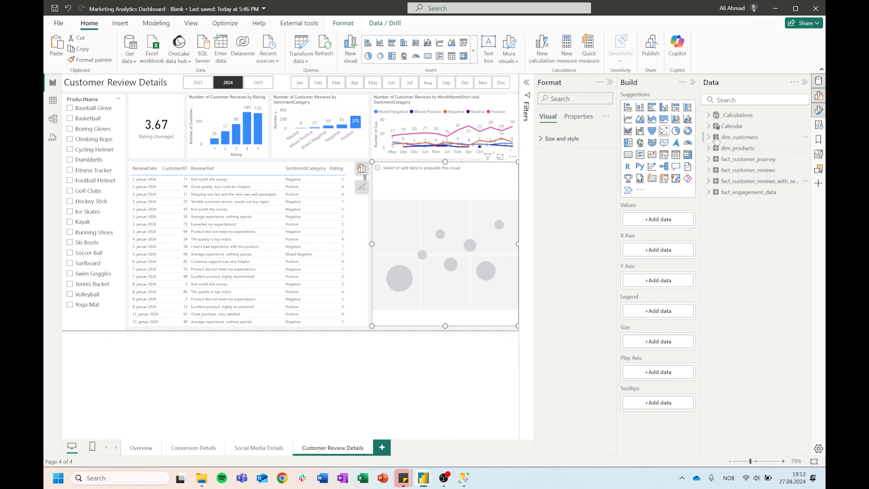
pyautogui.click(709, 115)
pyautogui.moveTo(751, 192); pyautogui.dragTo(653, 252)
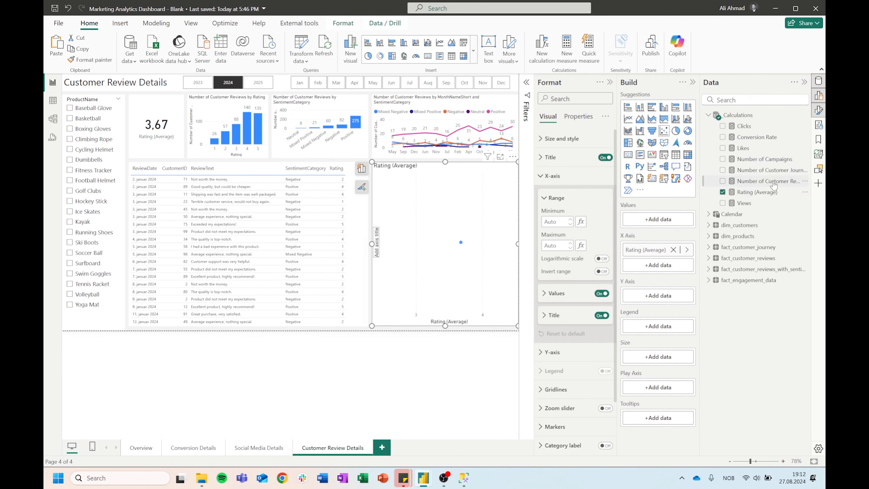
pyautogui.moveTo(783, 185); pyautogui.dragTo(625, 300)
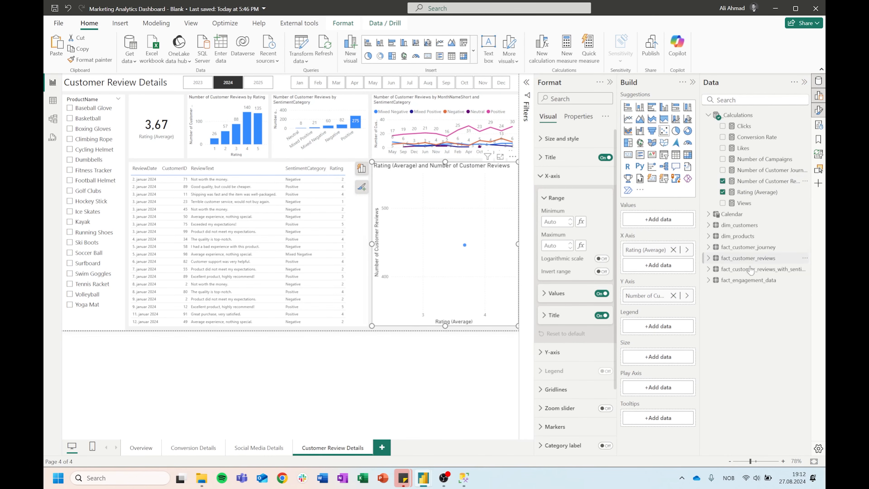
# Add CustomerID from dim_customers as the scatter chart's values and SentimentCategory from the customer reviews with sentiment table as its legend
pyautogui.click(710, 226)
pyautogui.moveTo(776, 266); pyautogui.dragTo(667, 219)
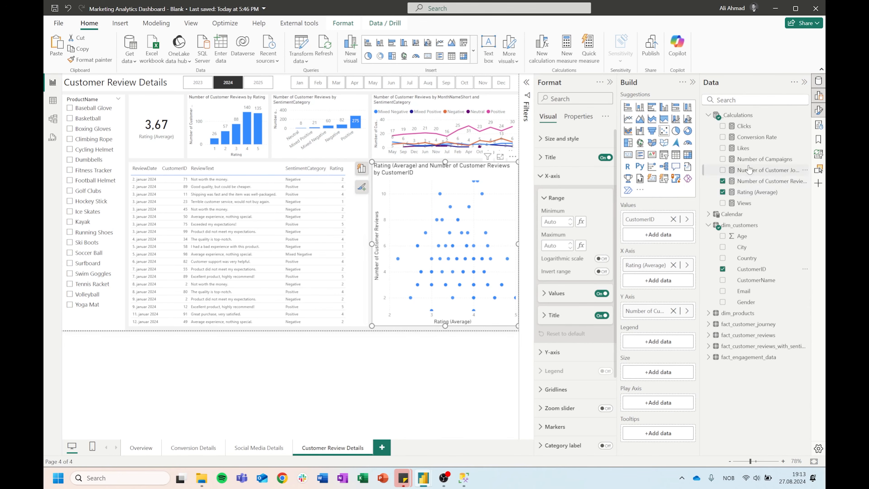
pyautogui.click(708, 117)
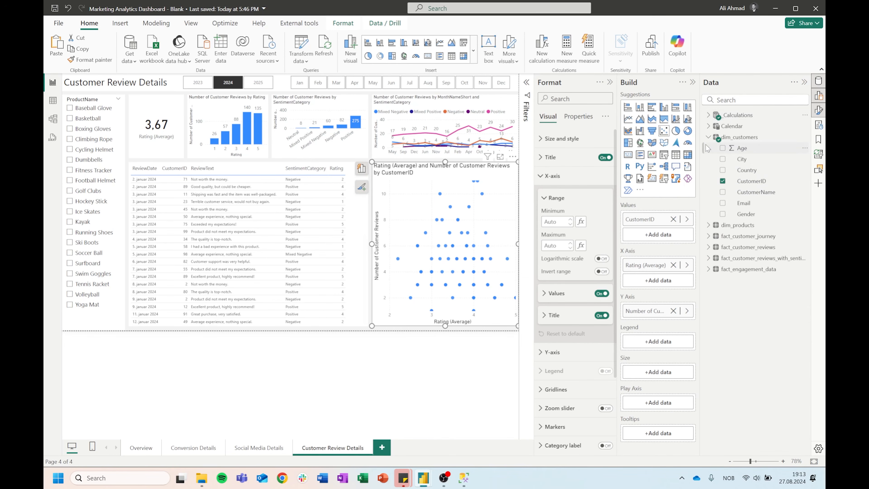
pyautogui.click(708, 138)
pyautogui.click(713, 183)
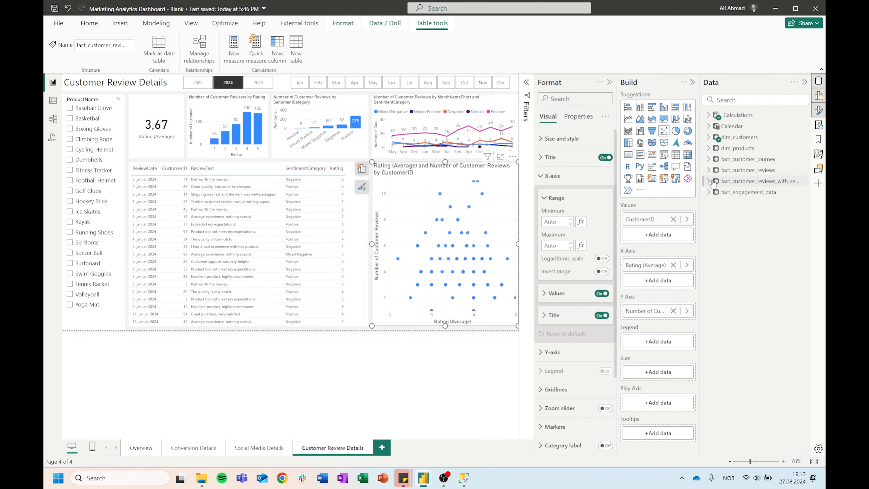
pyautogui.click(708, 183)
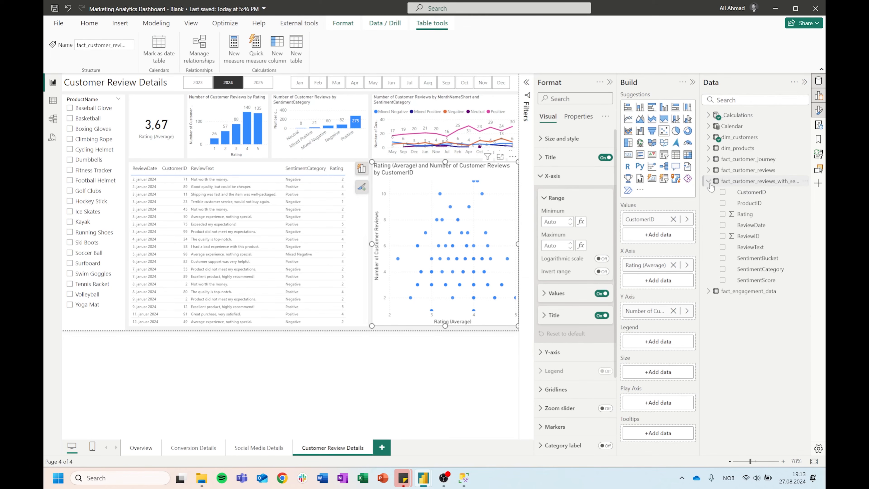
pyautogui.moveTo(734, 374); pyautogui.dragTo(658, 341)
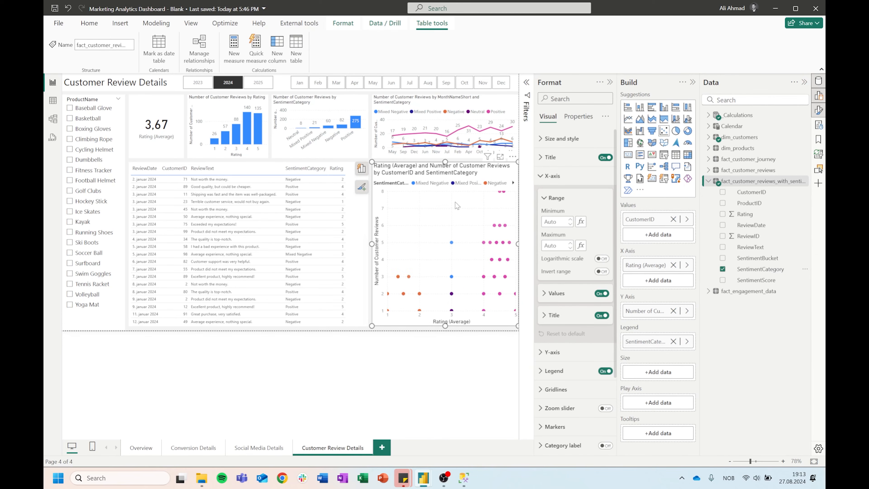
# Close the data and build panes and copy the line chart's formatting onto the scatter chart with the format painter
pyautogui.click(819, 81)
pyautogui.click(818, 95)
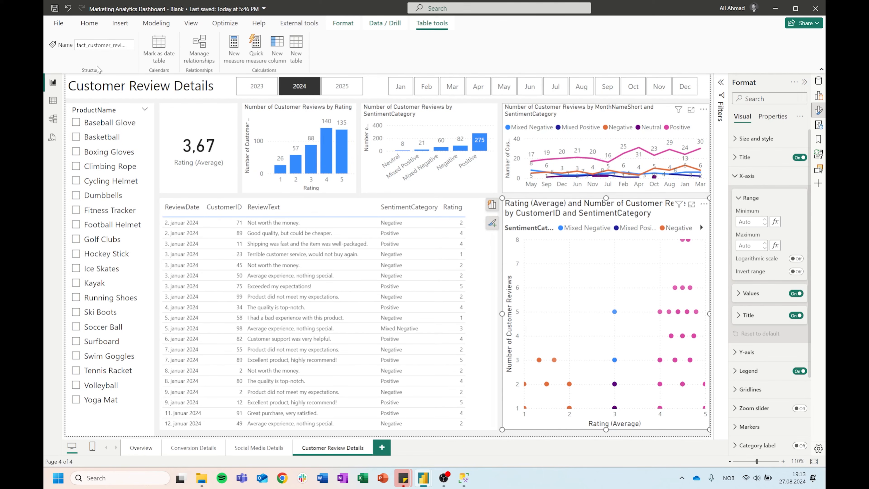
pyautogui.click(549, 111)
pyautogui.click(580, 252)
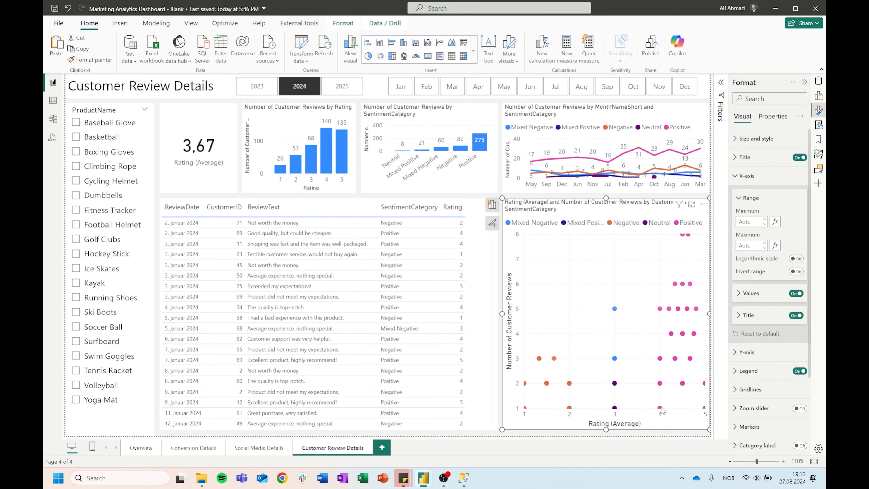
pyautogui.moveTo(661, 409)
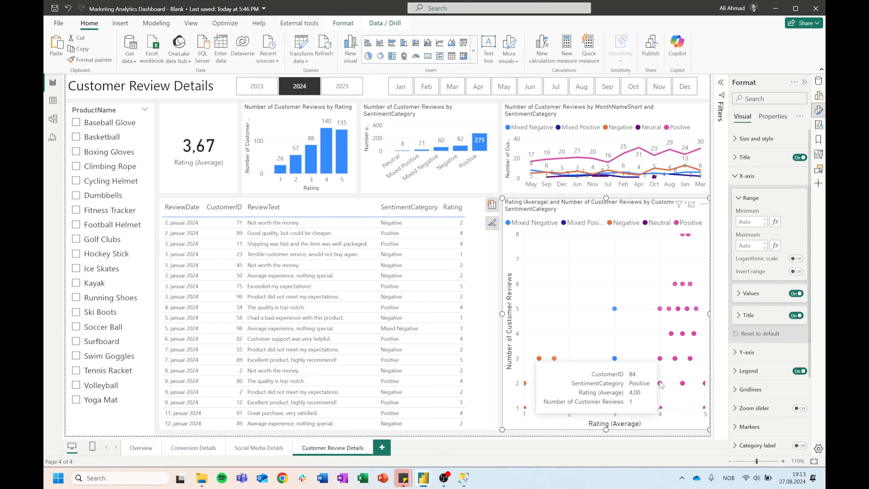
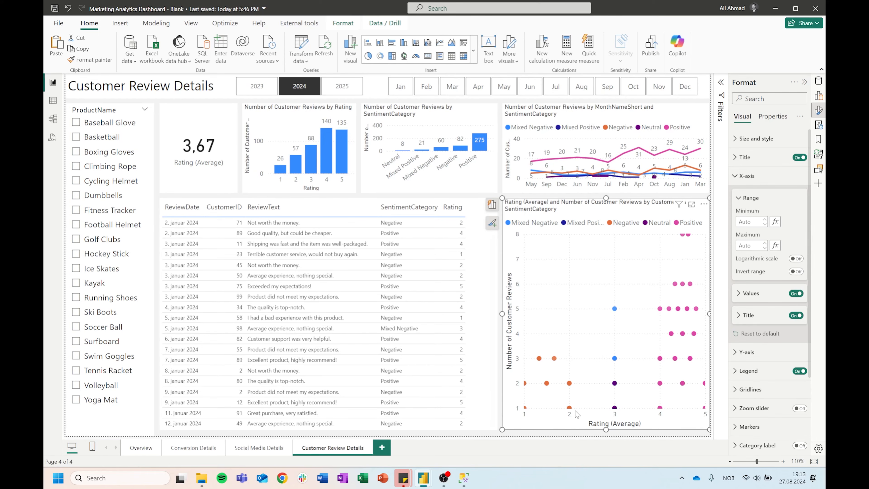
# Find Number of Customer Reviews by searching the fields for "number of cu" and assign it to the scatter chart's bubble size
pyautogui.click(735, 176)
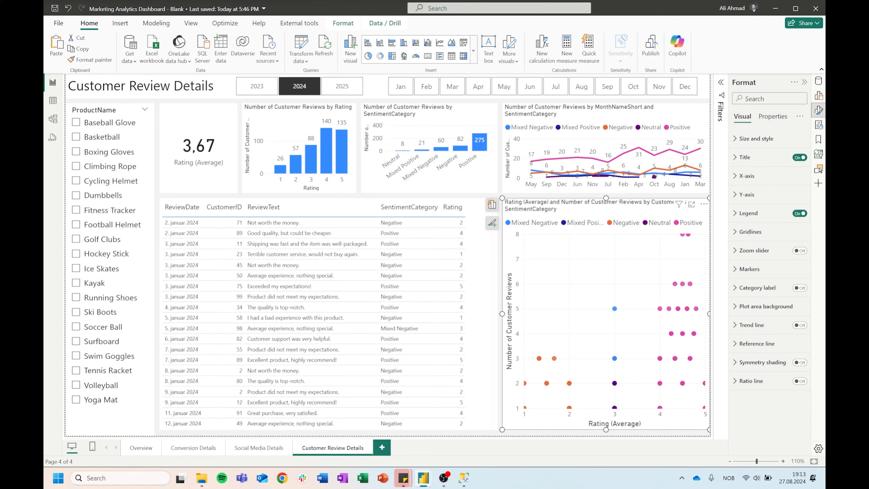
pyautogui.click(818, 81)
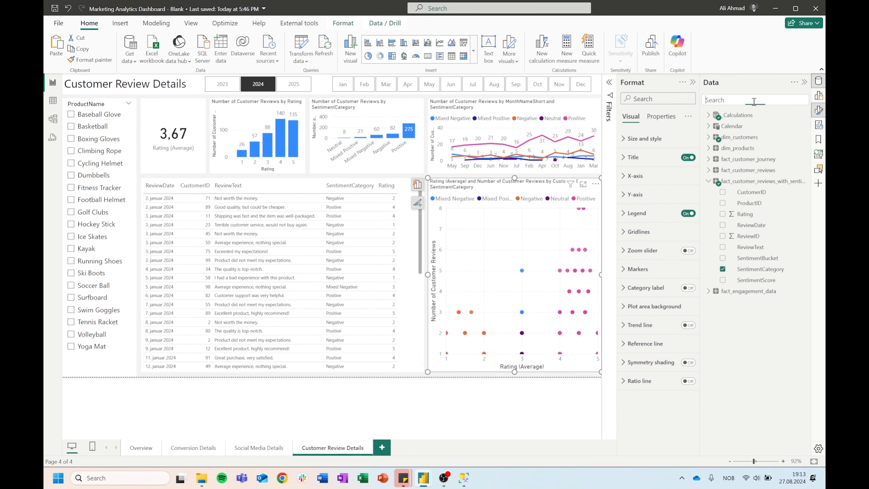
pyautogui.click(754, 101)
pyautogui.write('number')
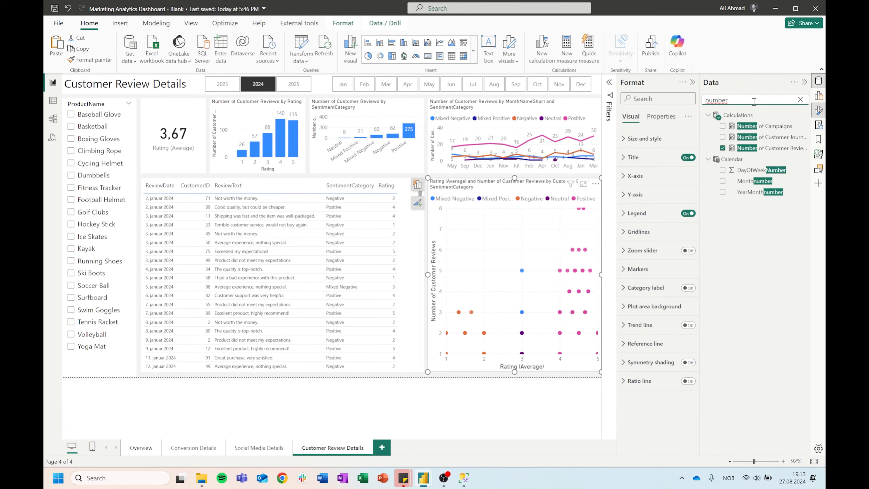
pyautogui.write(' of cu')
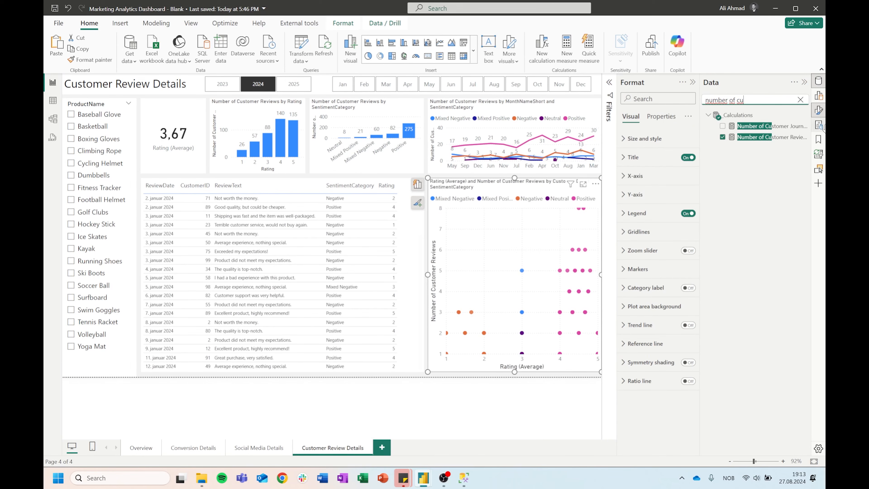
pyautogui.click(818, 95)
pyautogui.moveTo(757, 141); pyautogui.dragTo(643, 372)
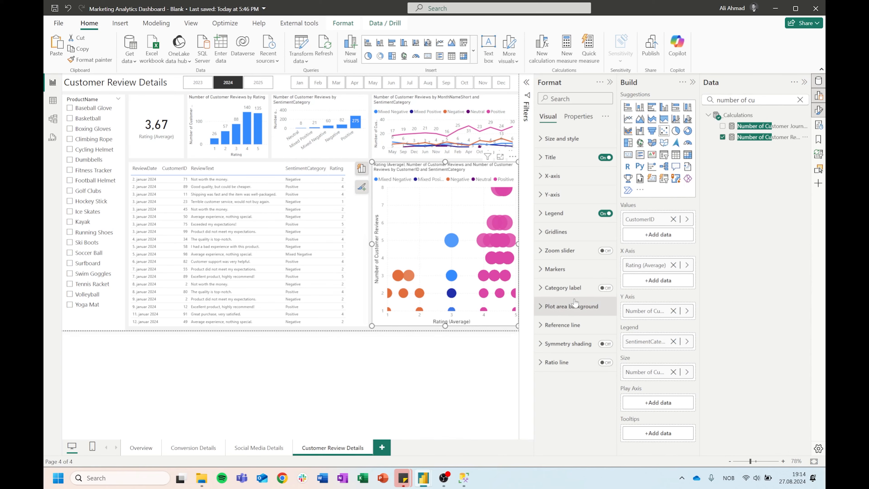
# Set the scatter chart's marker size to -25 for all series and start closing the side panes
pyautogui.click(578, 270)
pyautogui.scroll(-1, 567, 352)
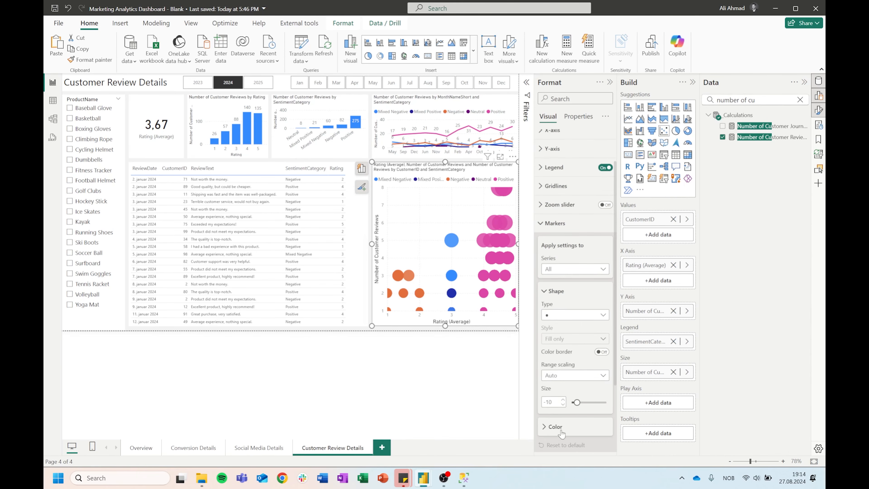
pyautogui.click(562, 405)
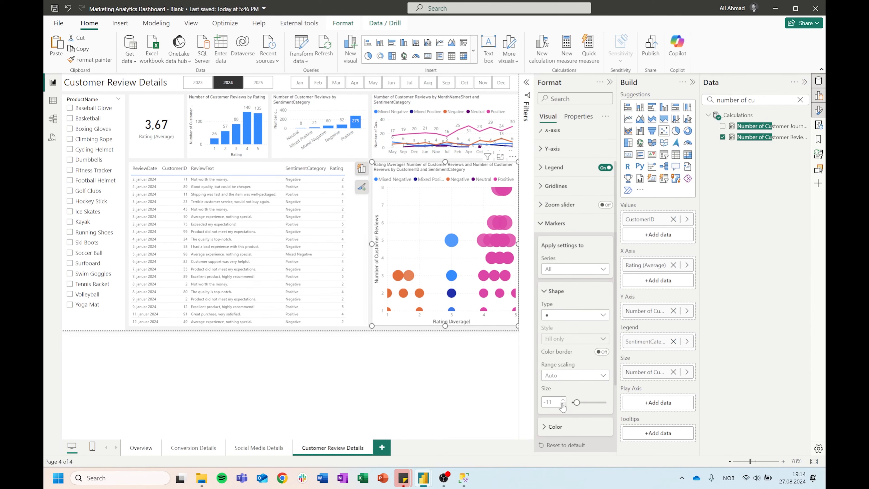
pyautogui.click(562, 406)
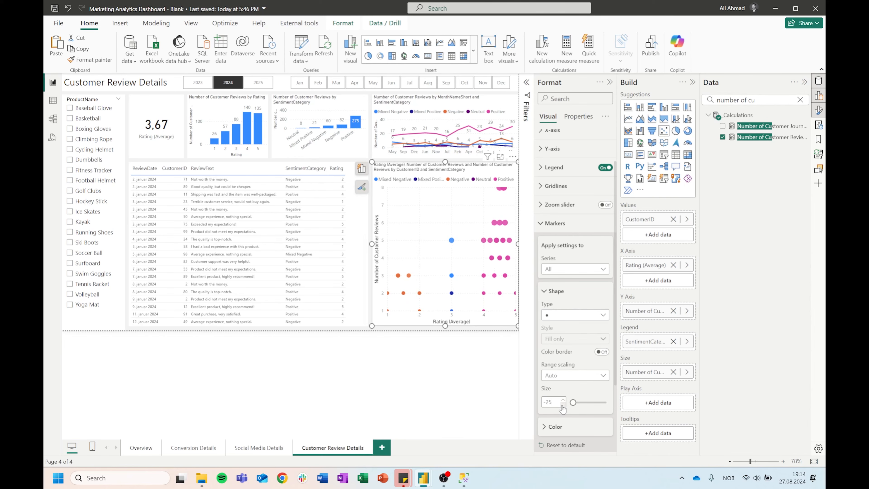
pyautogui.click(804, 83)
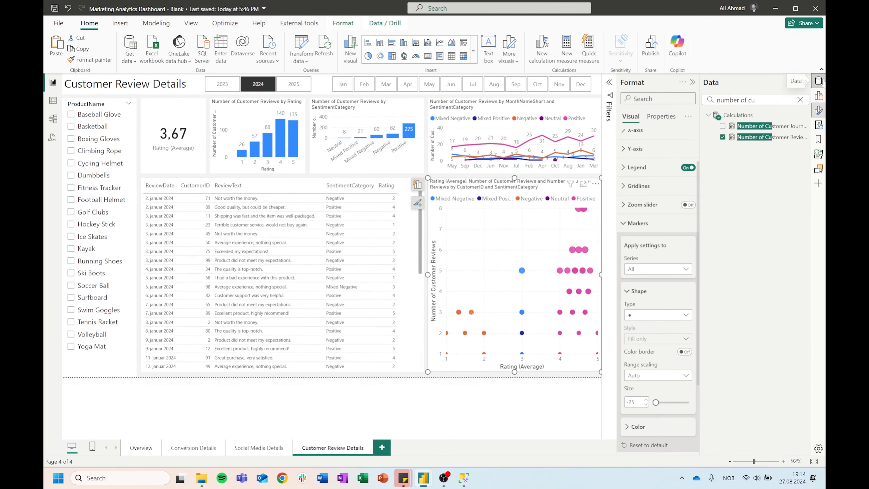
# Set the scatter chart's legend text size to 8
pyautogui.click(804, 83)
pyautogui.click(804, 83)
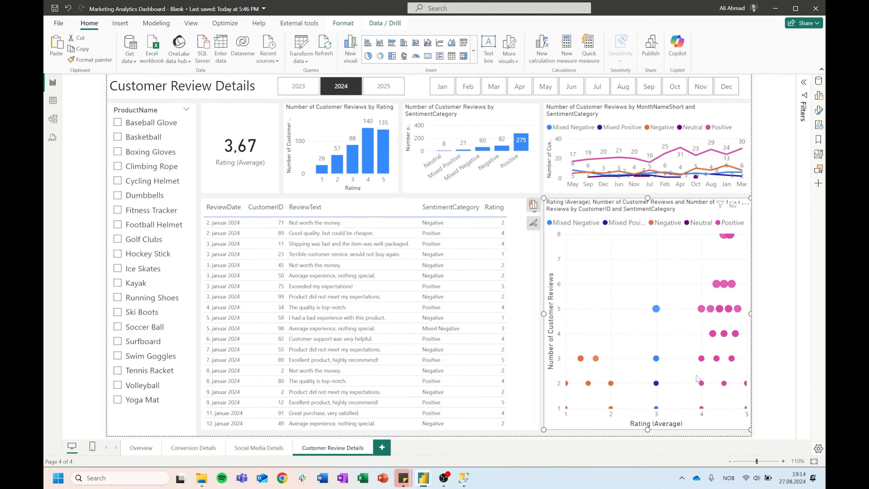
pyautogui.click(818, 96)
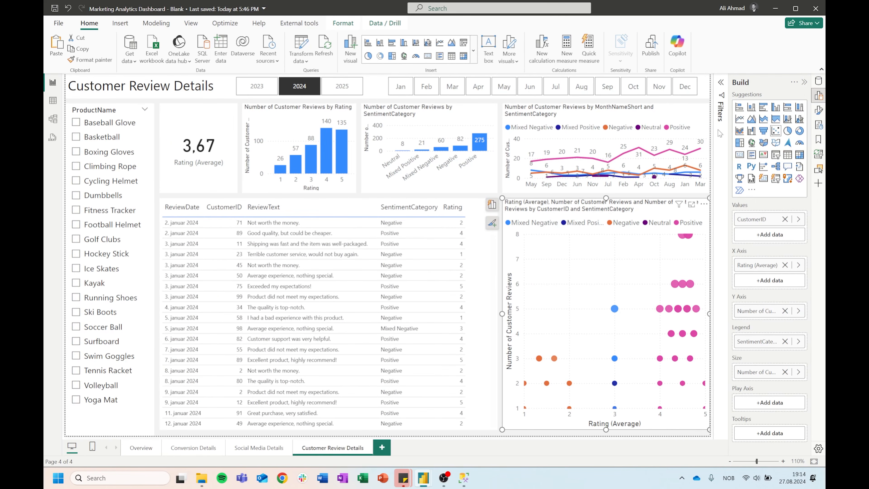
pyautogui.click(819, 110)
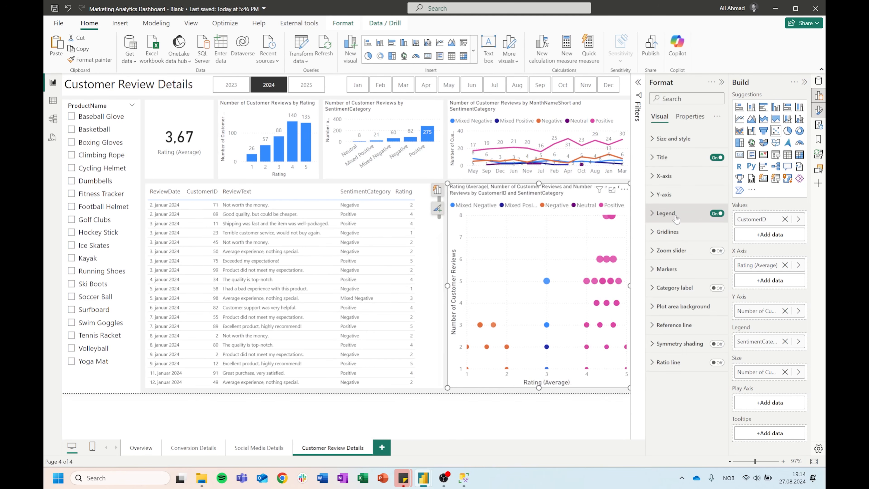
pyautogui.click(666, 213)
pyautogui.click(677, 282)
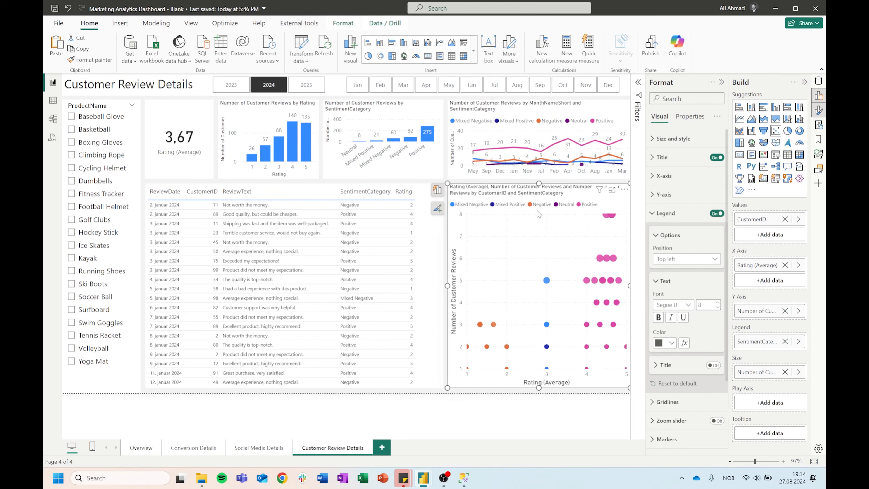
# Set the legend text size of the monthly customer reviews line chart to 8 and close the side panes
pyautogui.click(519, 107)
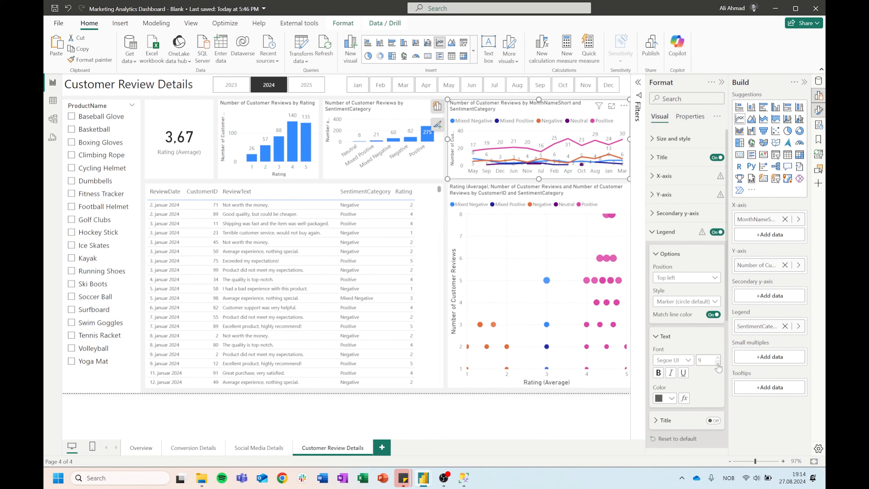
pyautogui.click(819, 96)
pyautogui.click(821, 80)
pyautogui.click(821, 79)
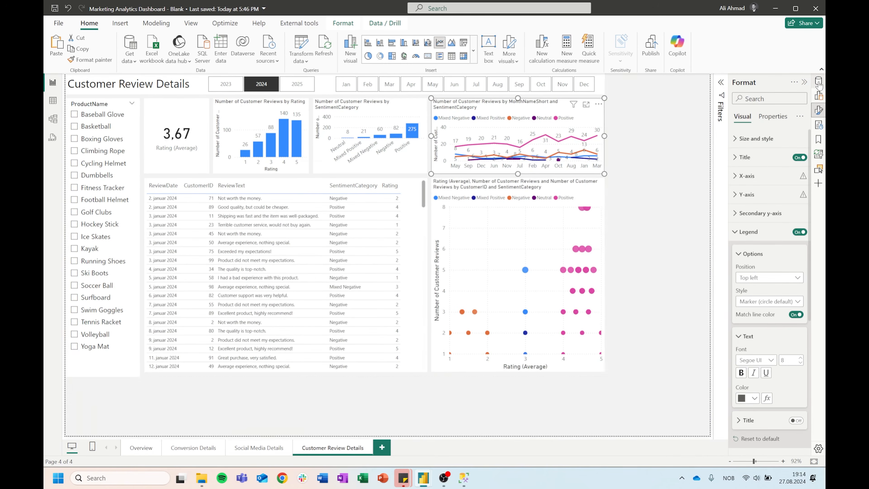
pyautogui.click(806, 83)
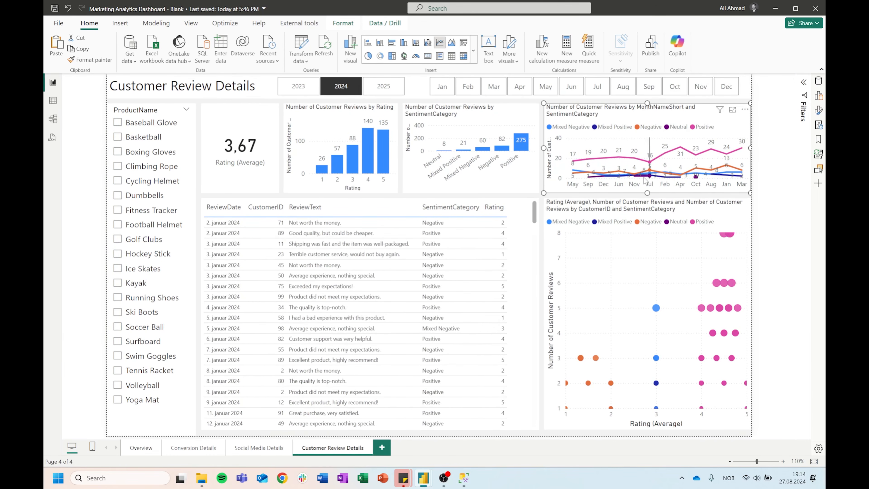
# Cross-filter the page with three individual negative-sentiment customer points in the scatter chart, one after another, and clear the selection
pyautogui.click(593, 196)
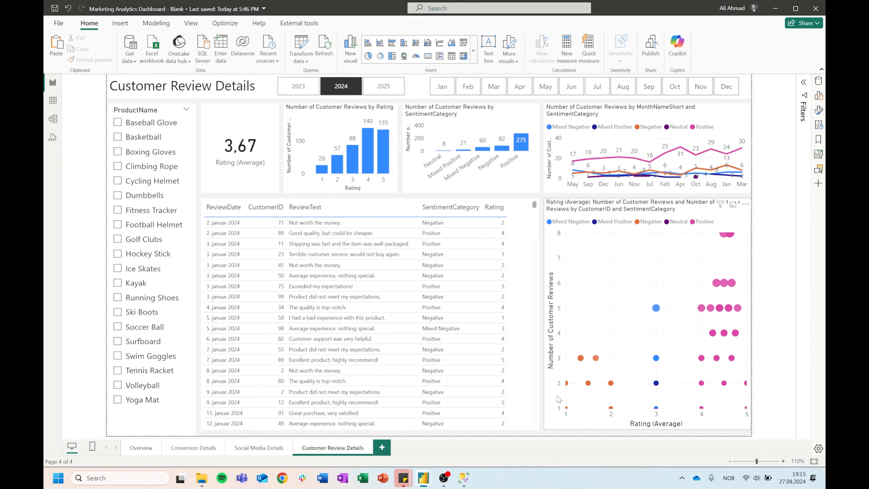
pyautogui.click(618, 331)
pyautogui.click(541, 279)
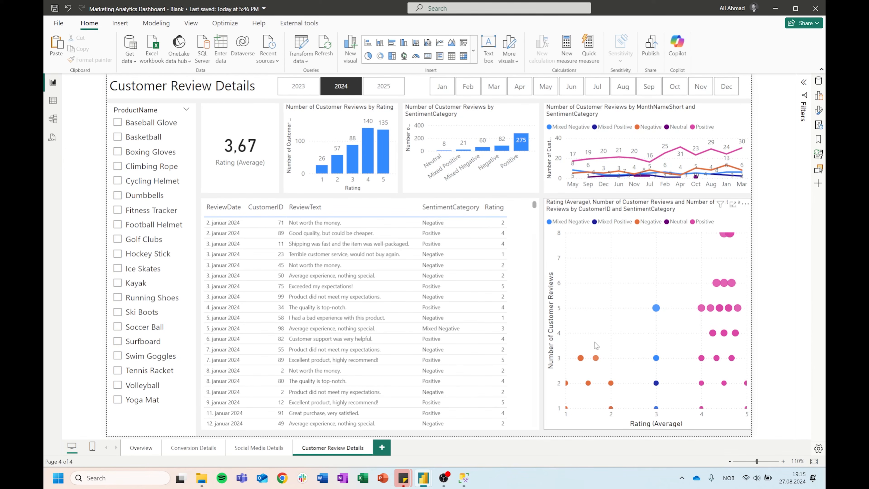
pyautogui.click(597, 360)
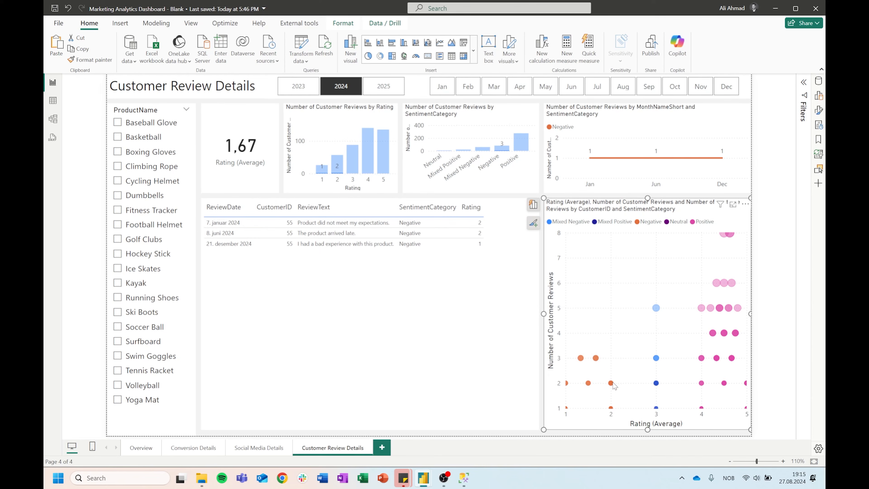
pyautogui.click(611, 383)
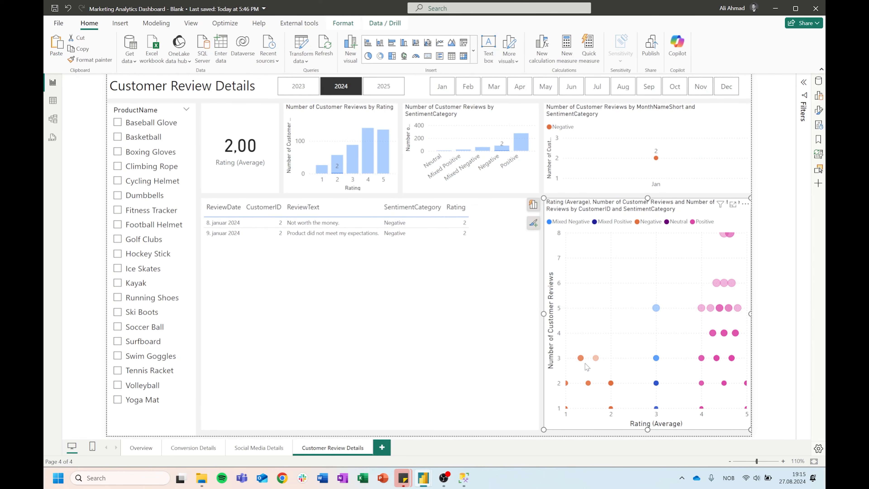
pyautogui.click(581, 358)
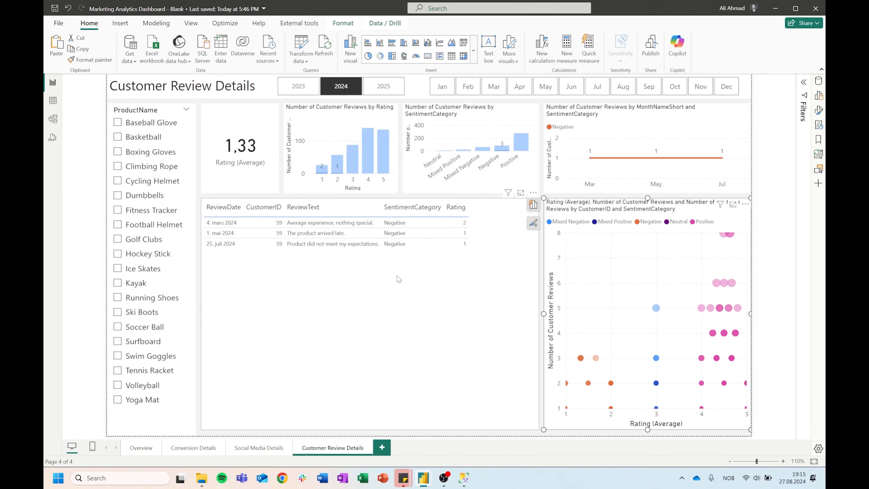
pyautogui.click(580, 358)
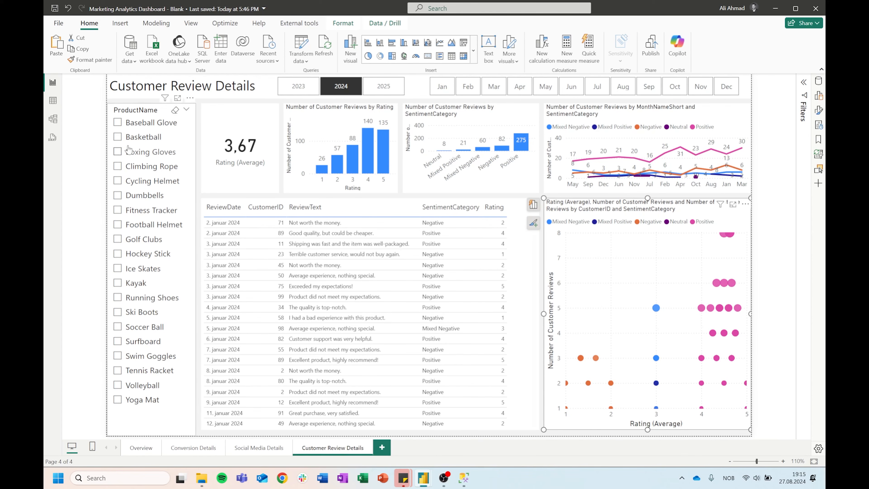
# Shorten the ProductName slicer to the height of the review table and place a shorter copy above it beside the rating card
pyautogui.click(152, 104)
pyautogui.moveTo(152, 103); pyautogui.dragTo(152, 198)
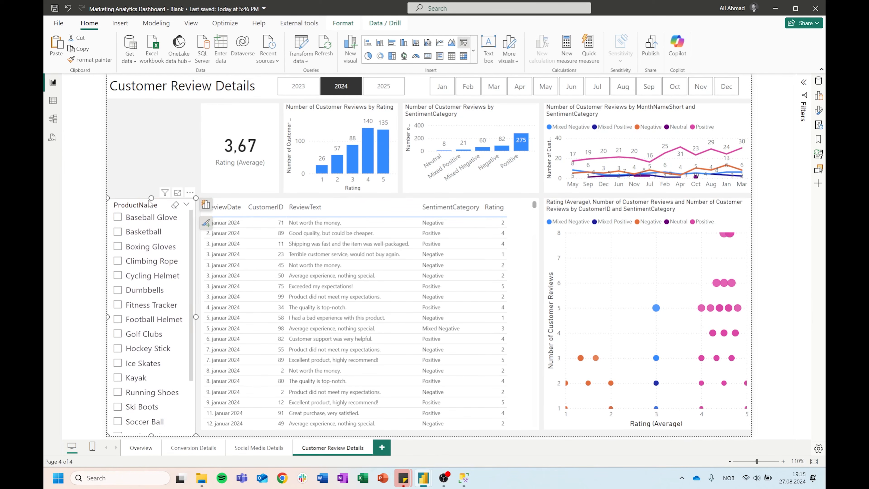
pyautogui.moveTo(149, 209); pyautogui.dragTo(150, 114)
pyautogui.moveTo(151, 341); pyautogui.dragTo(161, 192)
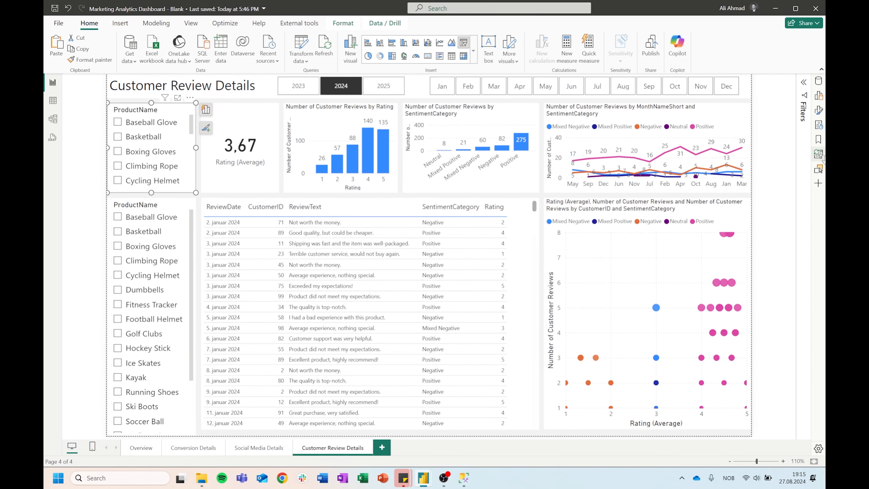
# Find SentimentCategory by searching the fields for "sentimentc" and put it in the upper slicer in place of ProductName
pyautogui.click(819, 80)
pyautogui.tripleClick(733, 99)
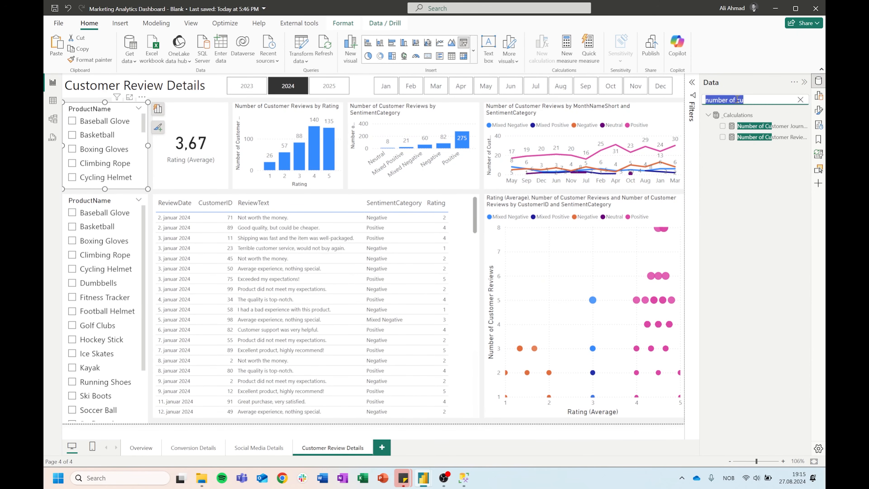
pyautogui.write('sentiment')
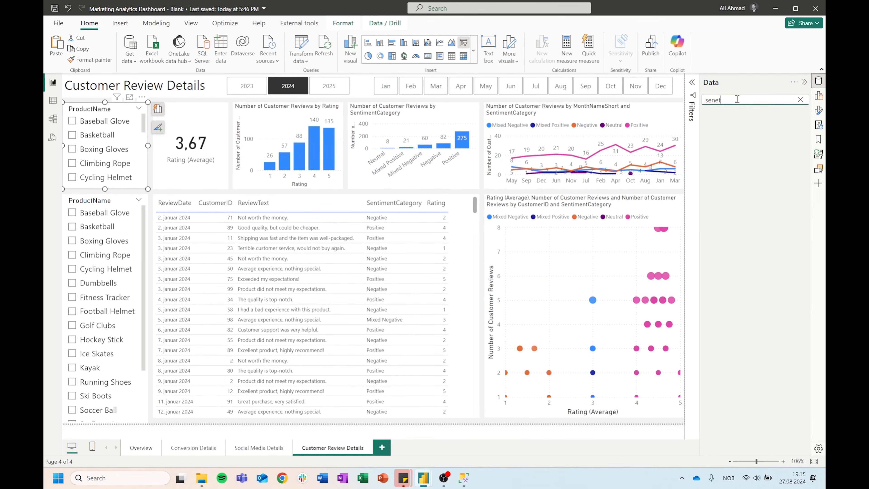
pyautogui.press('BackSpace')
pyautogui.press('BackSpace')
pyautogui.write('timent ca')
pyautogui.press('BackSpace')
pyautogui.press('BackSpace')
pyautogui.write('c')
pyautogui.click(819, 95)
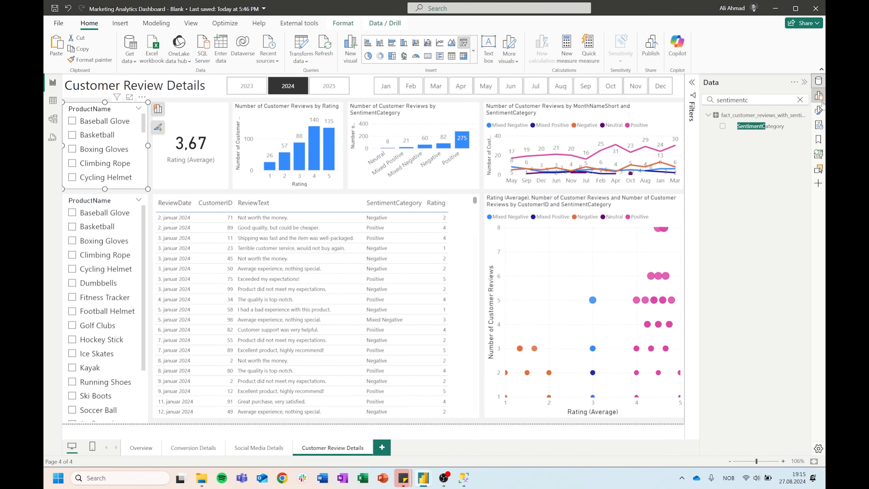
pyautogui.moveTo(760, 126); pyautogui.dragTo(664, 216)
pyautogui.click(673, 235)
pyautogui.click(818, 81)
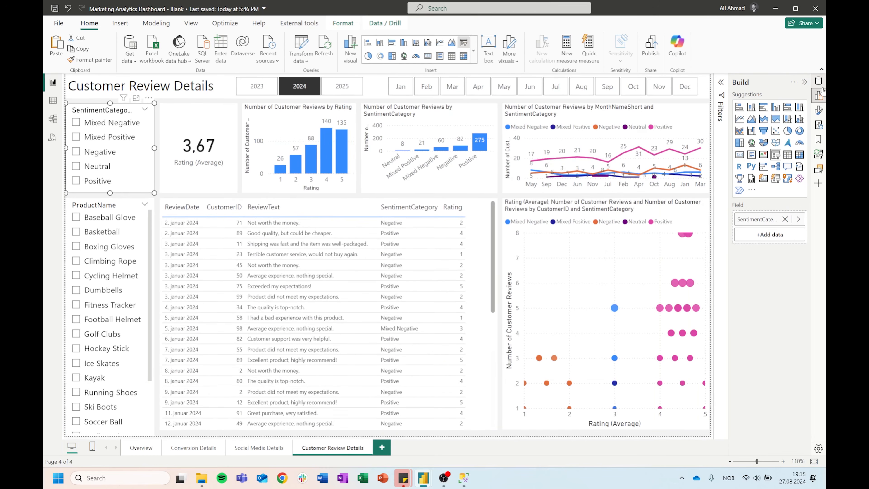
# Test the SentimentCategory slicer with Positive, Neutral, Negative, Mixed Positive and Mixed Negative in turn, and clear the filter
pyautogui.click(96, 181)
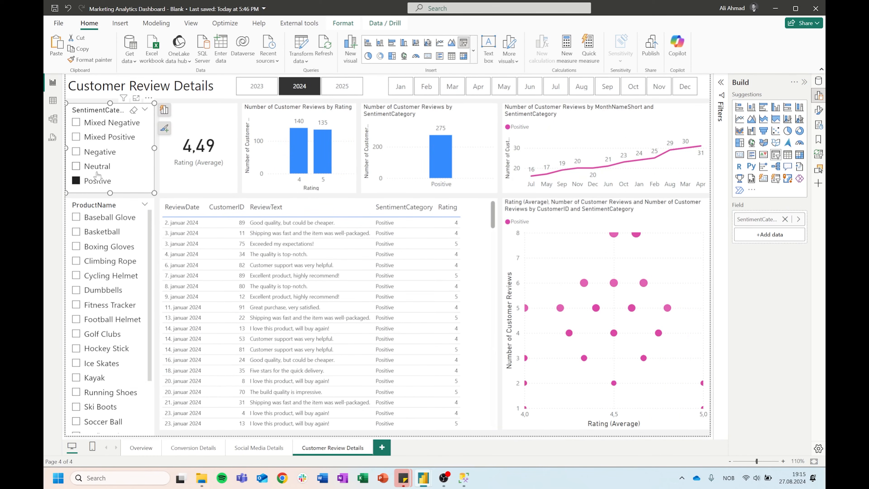
pyautogui.click(98, 167)
pyautogui.click(106, 155)
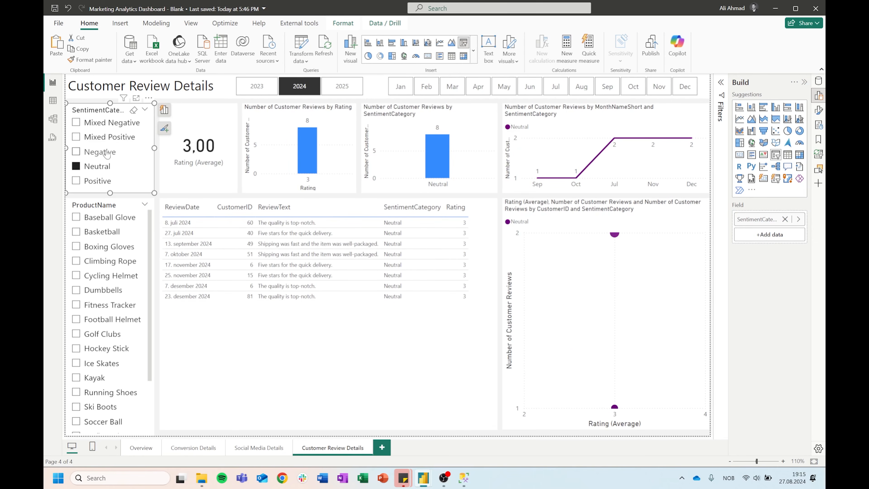
pyautogui.click(116, 137)
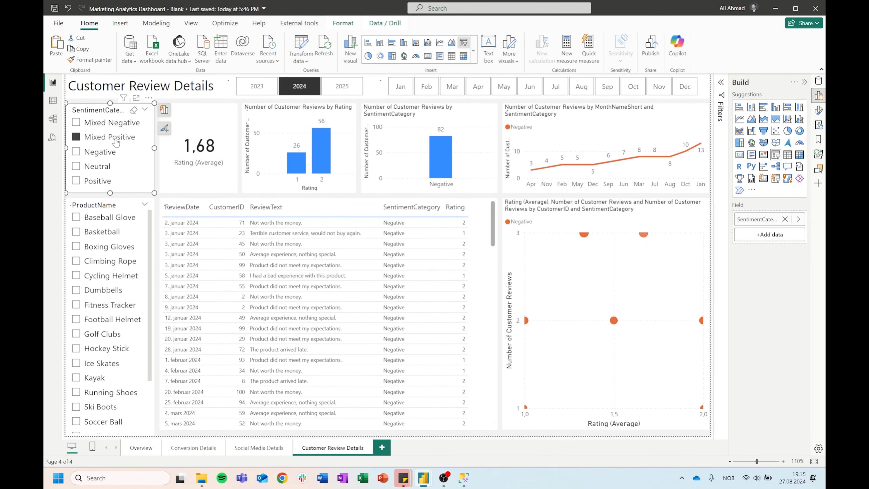
pyautogui.click(118, 127)
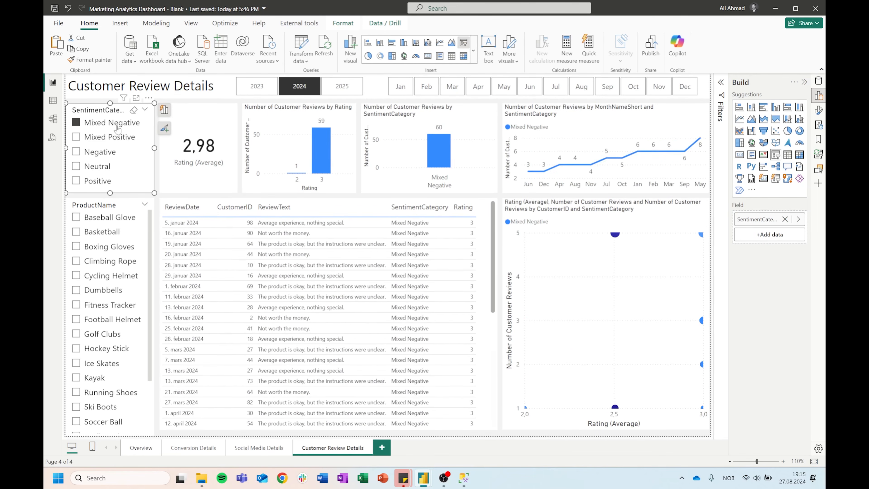
pyautogui.click(120, 137)
pyautogui.click(123, 129)
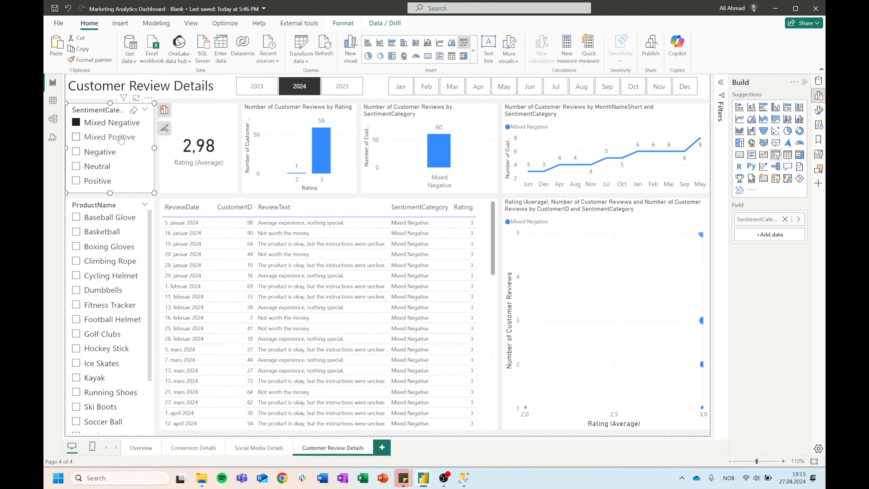
pyautogui.click(118, 137)
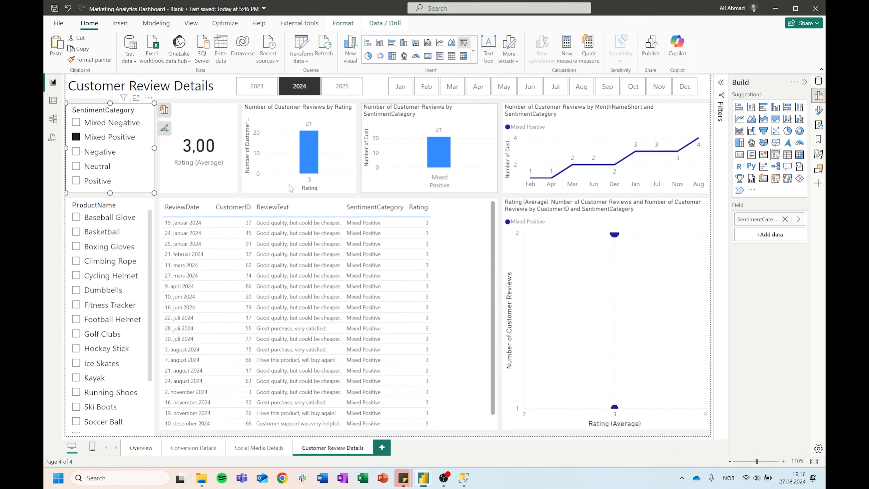
pyautogui.click(118, 139)
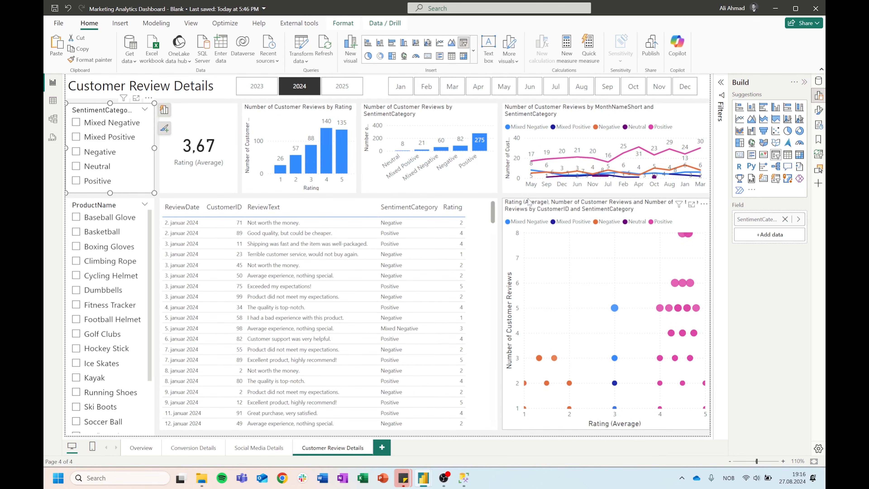
# Go back through the Social Media Details and Conversion Details pages to the Overview page and close the Build pane
pyautogui.click(381, 435)
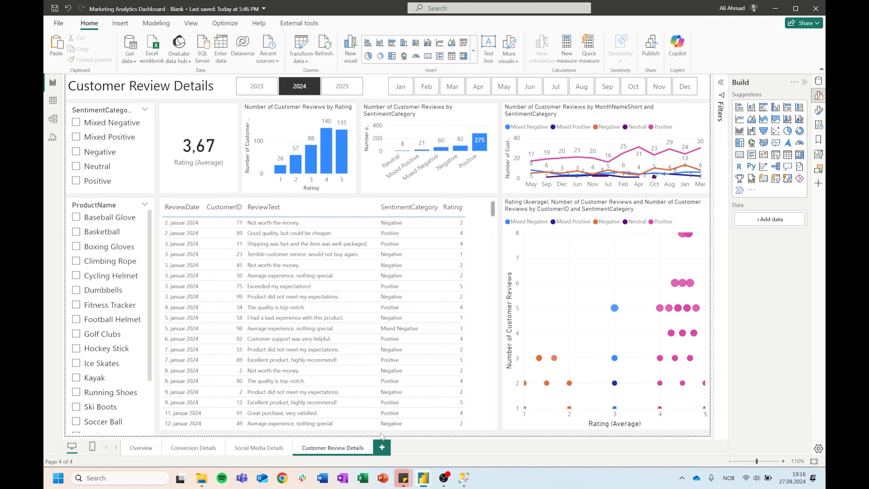
pyautogui.click(260, 452)
pyautogui.click(192, 450)
pyautogui.click(141, 447)
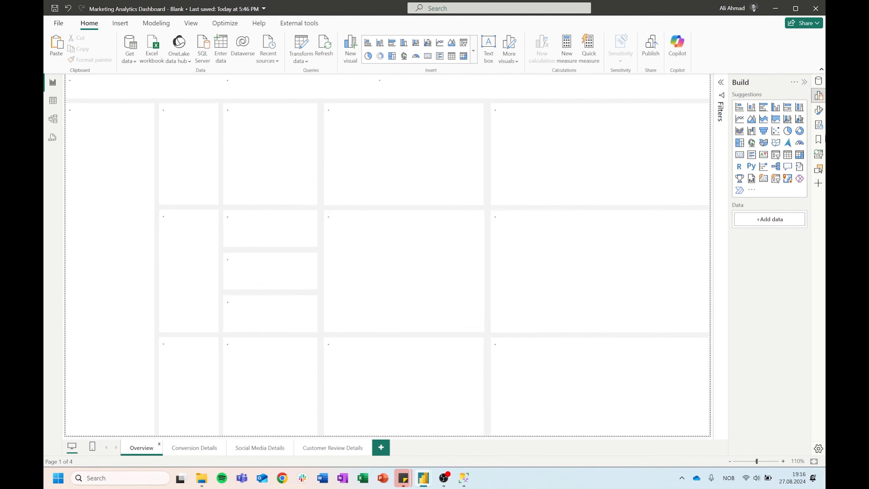
pyautogui.click(804, 82)
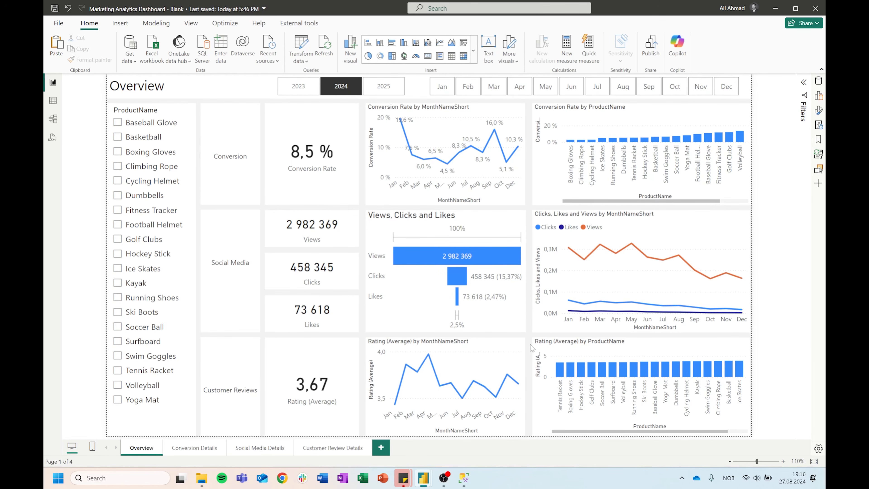
pyautogui.click(818, 97)
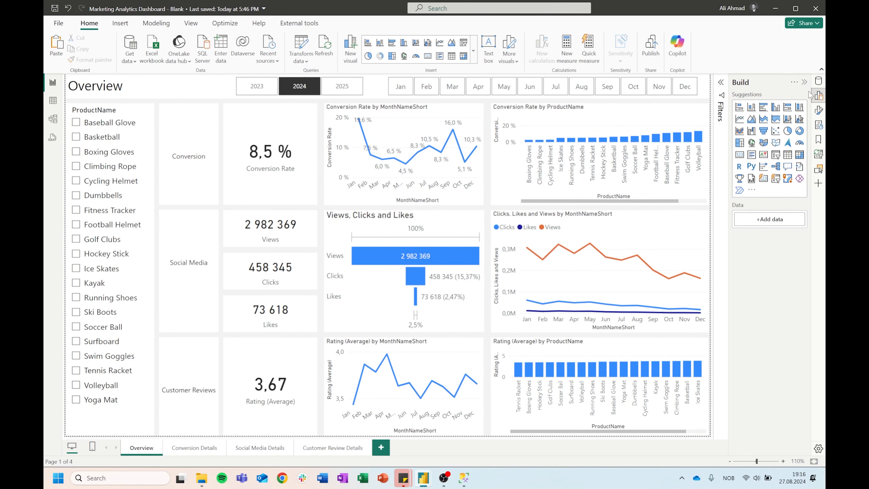
pyautogui.click(819, 96)
pyautogui.click(819, 112)
pyautogui.click(818, 113)
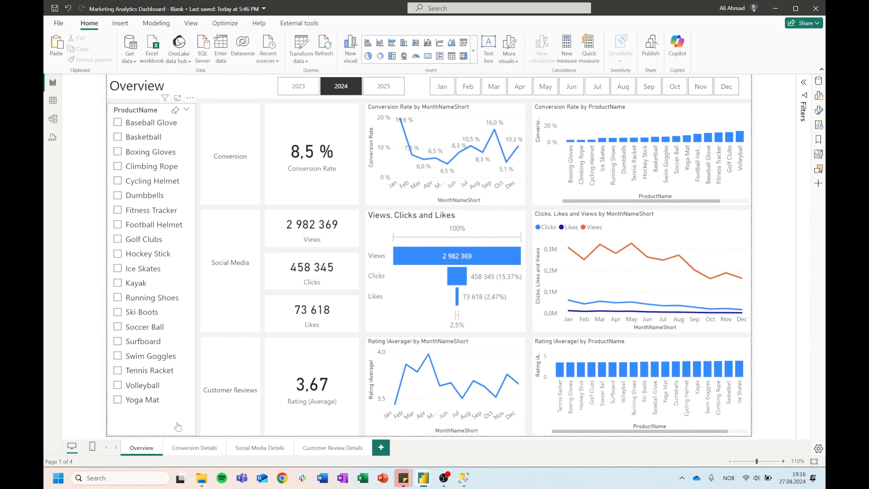
# Review the Conversion Details, Social Media Details and Customer Review Details pages in order and return to the Overview page
pyautogui.click(181, 448)
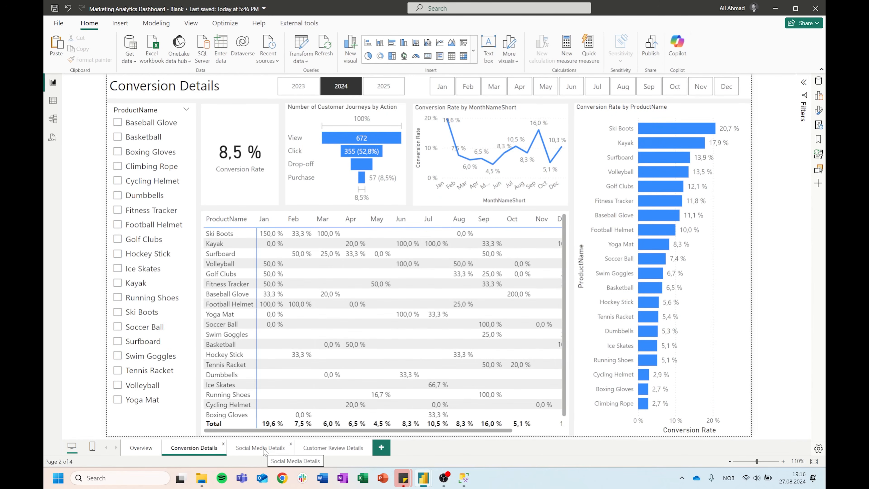
pyautogui.click(267, 449)
pyautogui.click(321, 448)
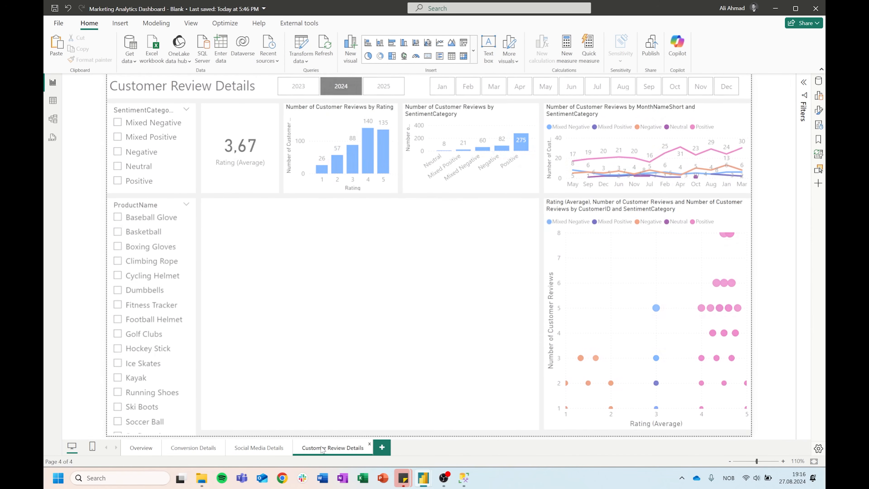
pyautogui.click(142, 452)
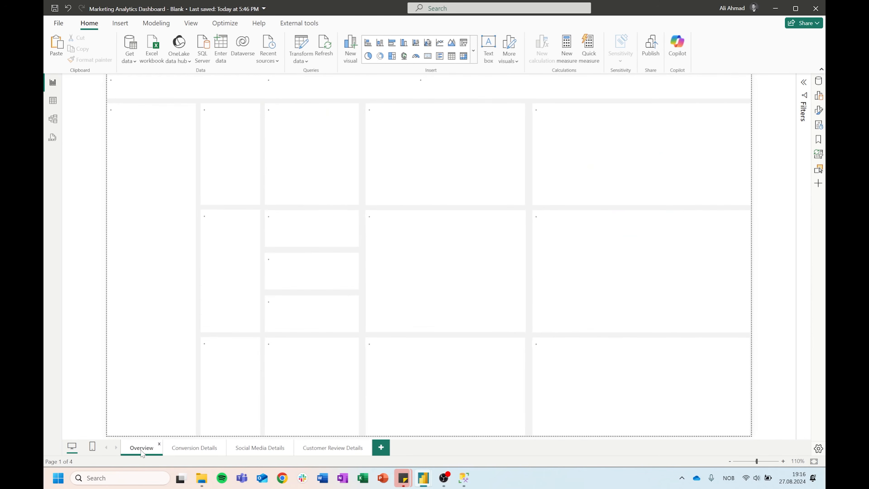